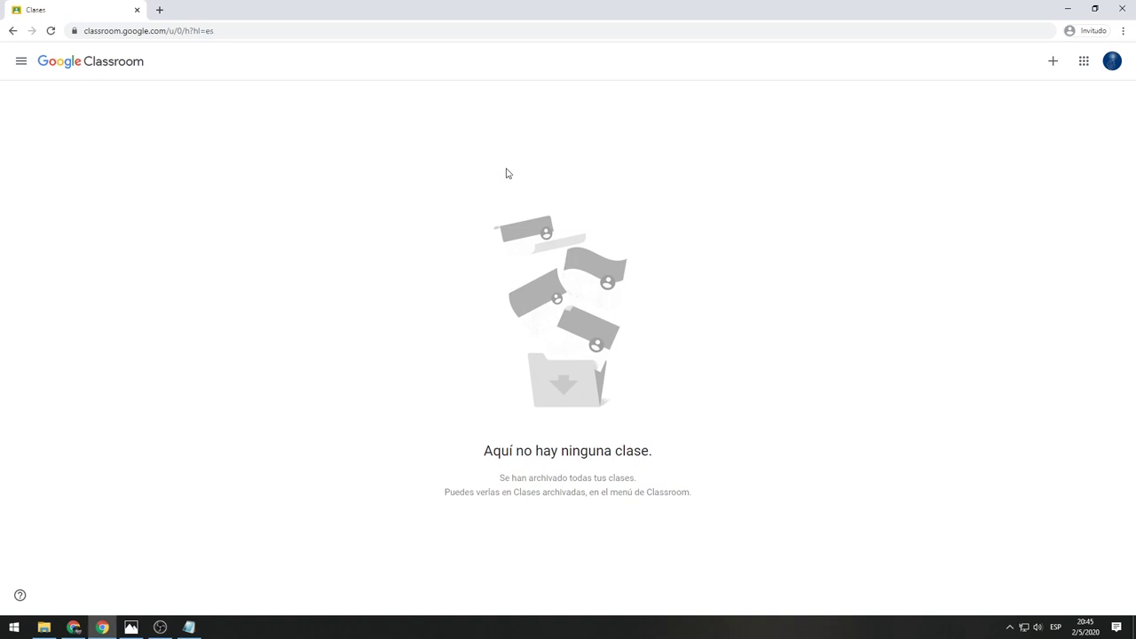
- Start creating a new class from the + menu and tick the school-use acknowledgement
{"action": "left_click", "coordinate": [593, 462]}
{"action": "left_click", "coordinate": [1053, 62]}
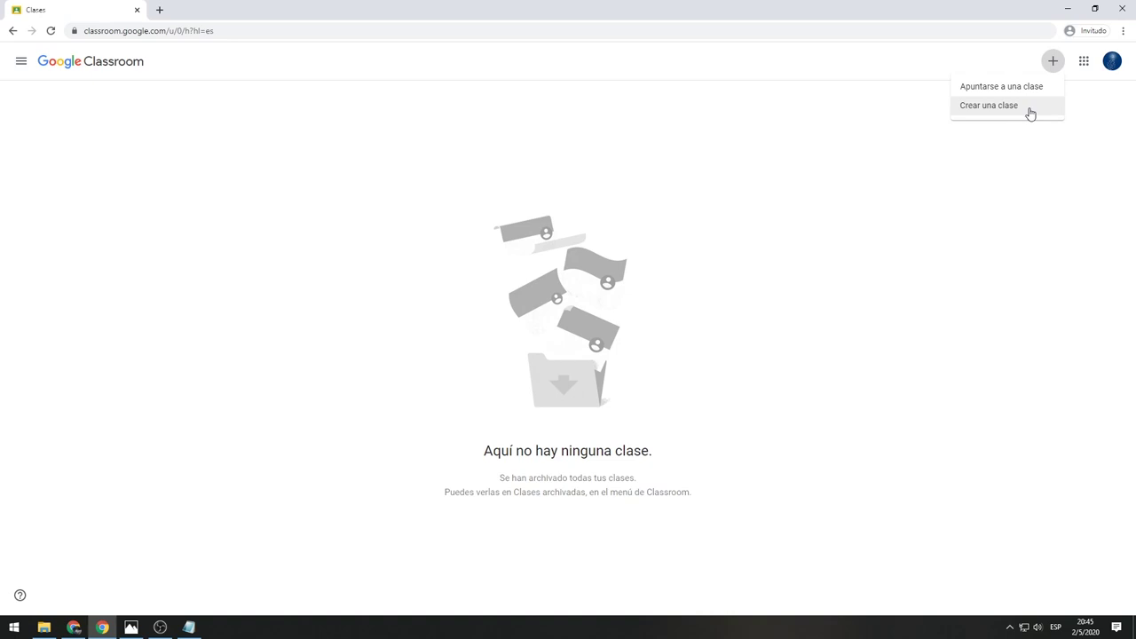
{"action": "left_click", "coordinate": [1013, 107]}
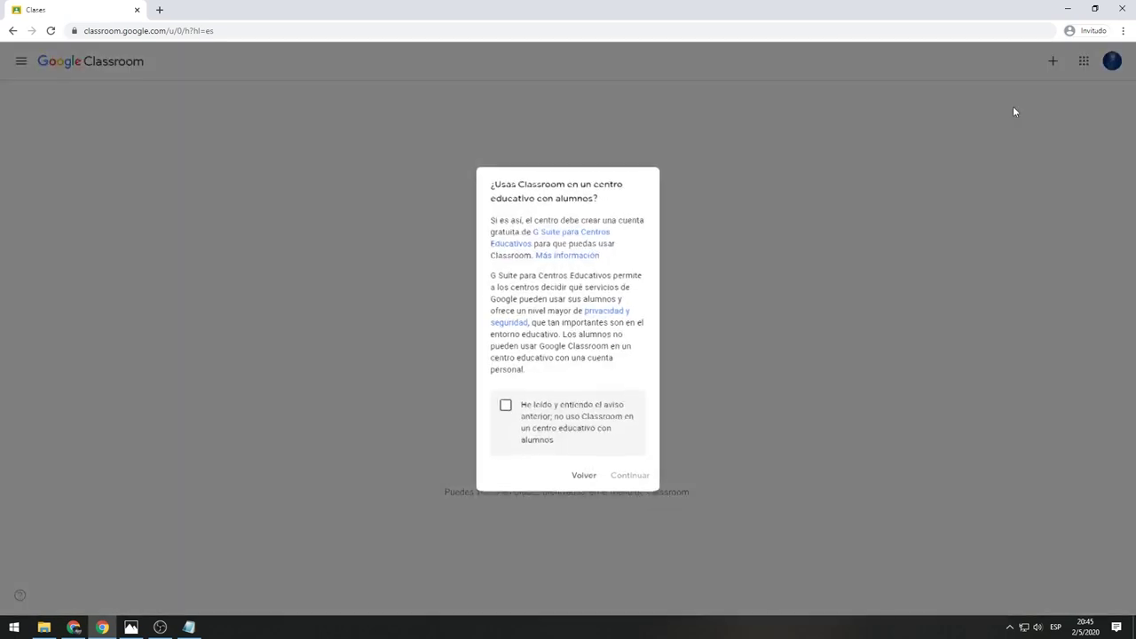
{"action": "left_click", "coordinate": [504, 406]}
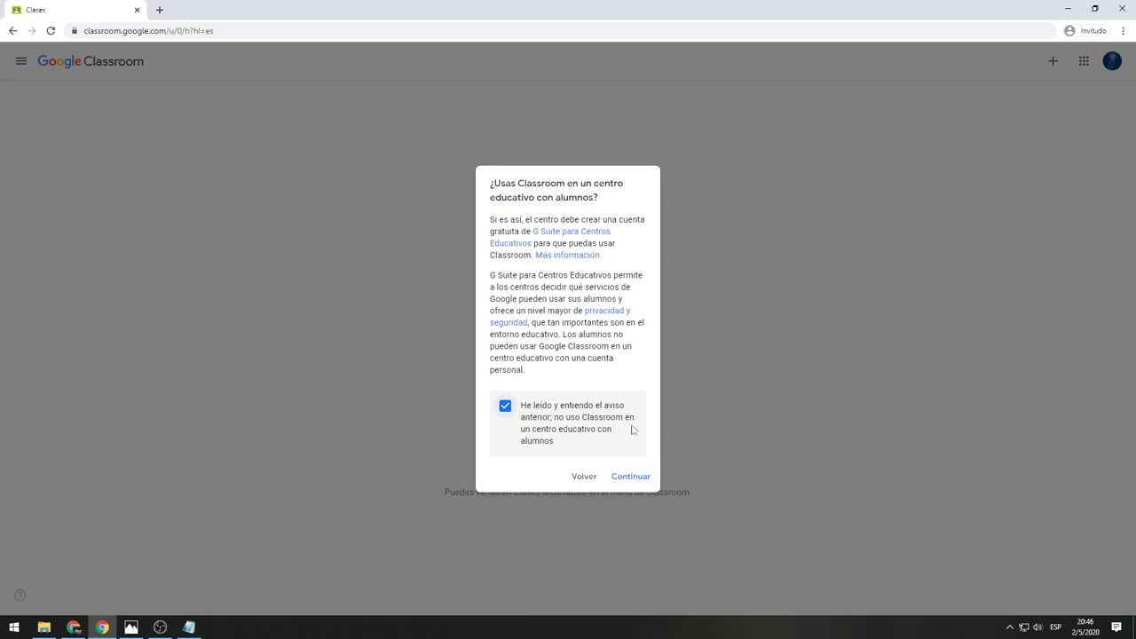
- Browse the G Suite para Centros Educativos page, then return to the blank Crear una clase form
{"action": "left_click", "coordinate": [590, 235]}
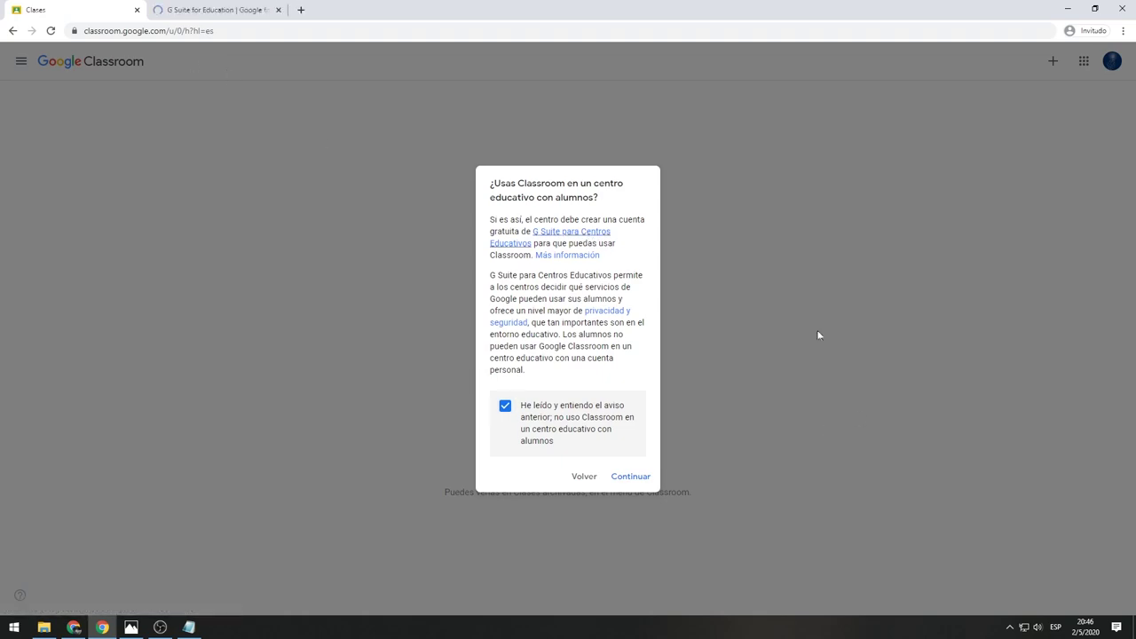
{"action": "left_click", "coordinate": [264, 8]}
{"action": "scroll", "coordinate": [296, 233], "scroll_direction": "down", "scroll_amount": 7}
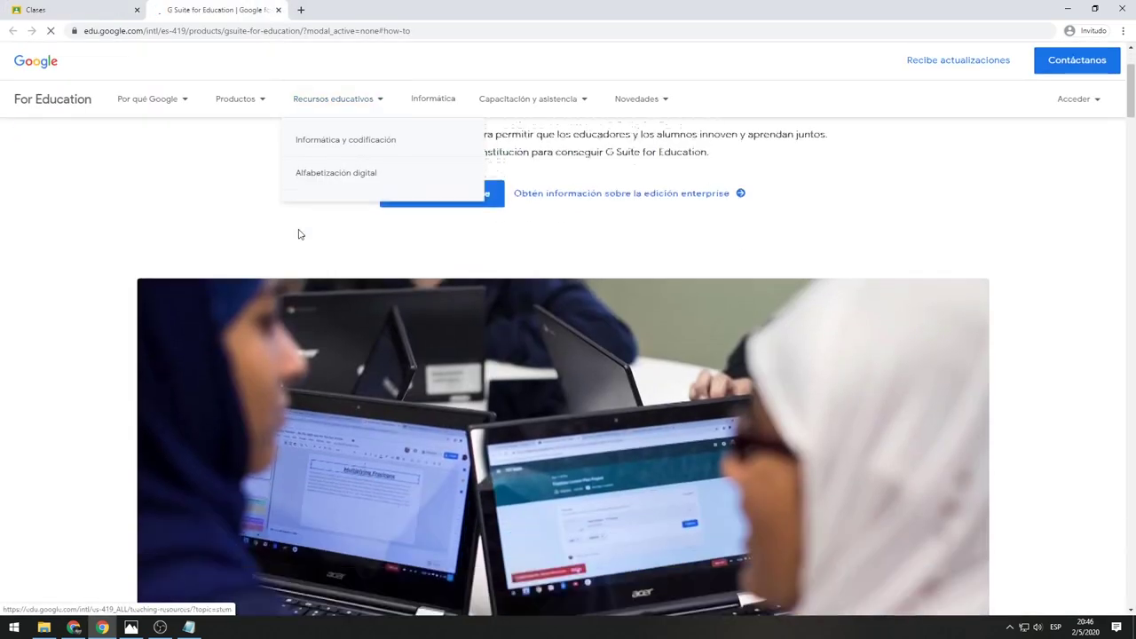
{"action": "scroll", "coordinate": [163, 302], "scroll_direction": "up", "scroll_amount": 6}
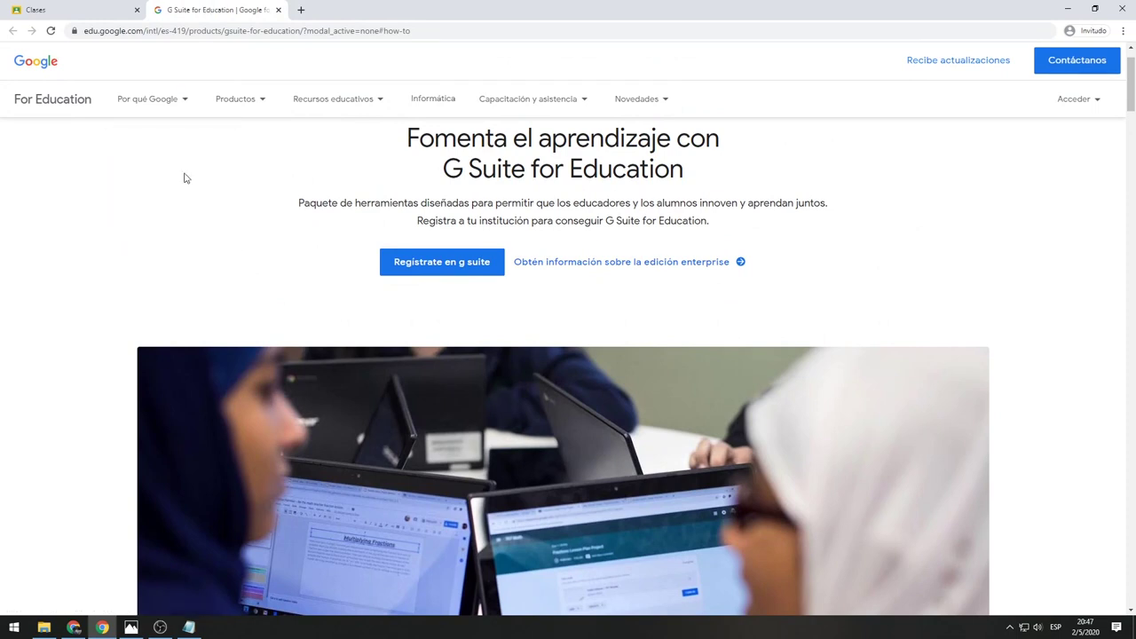
{"action": "key", "text": "ctrl+t"}
{"action": "type", "text": "instal"}
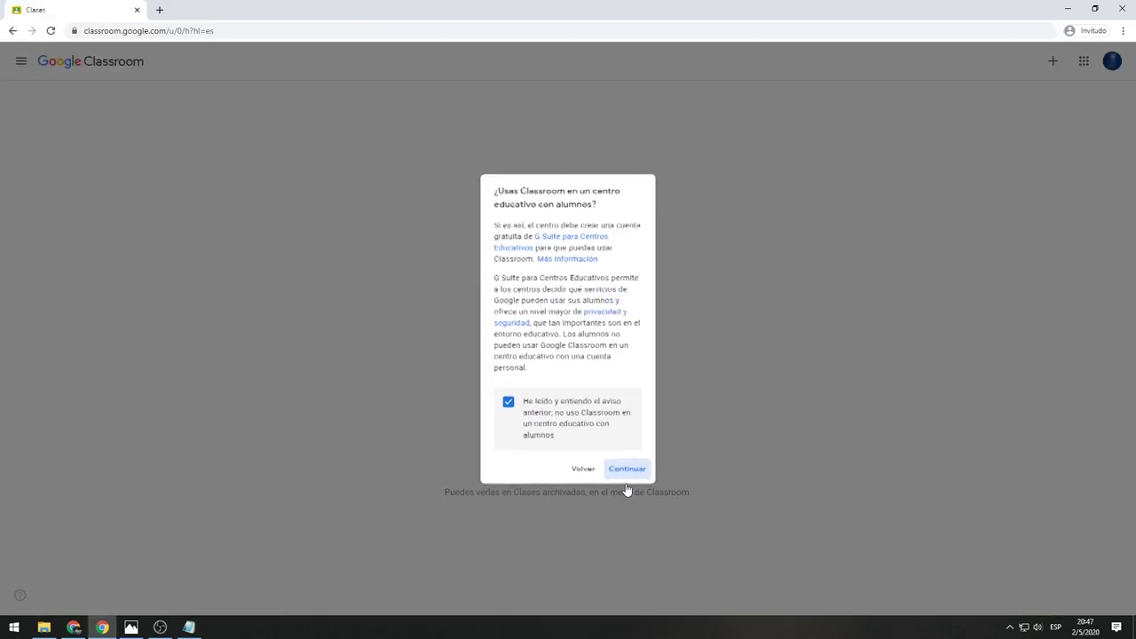
{"action": "left_click", "coordinate": [626, 469]}
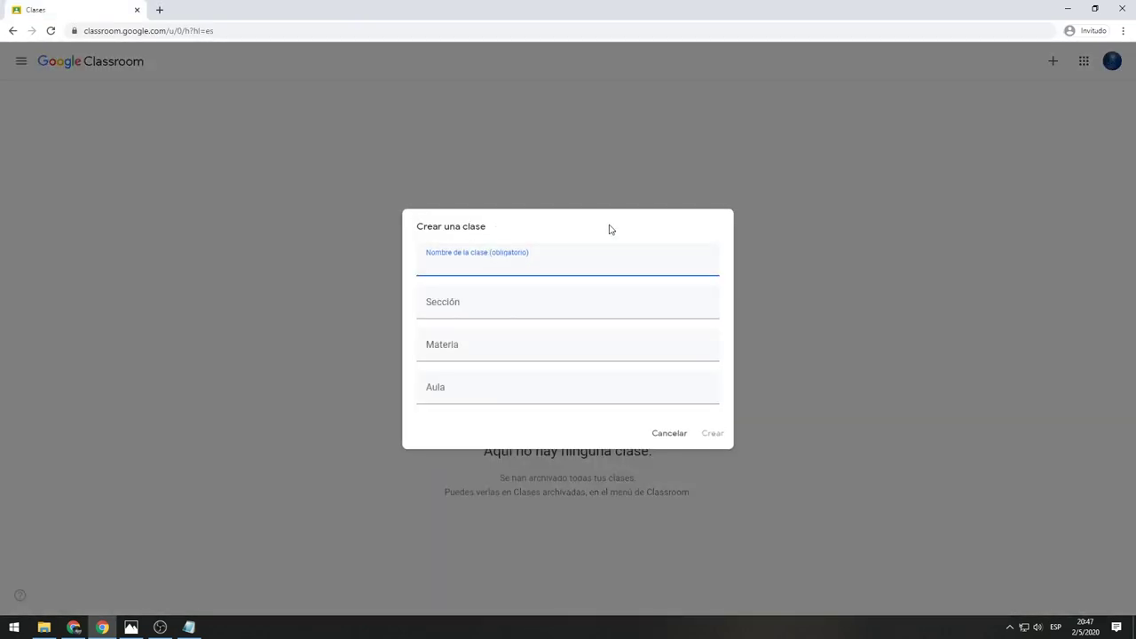
- Create class 'Prueba' for Primero, Tercero, Quinto, Décimo, Once, subject Matemáticas, room 201
{"action": "type", "text": "Prueba"}
{"action": "left_click", "coordinate": [437, 311]}
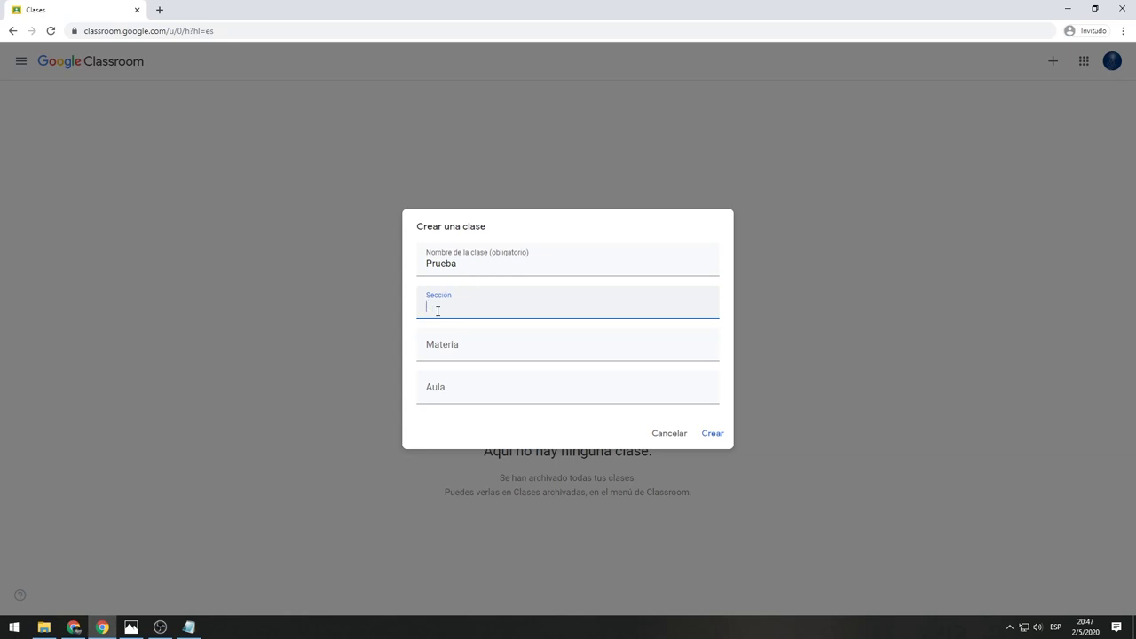
{"action": "type", "text": "Primero, Tercero, Quinto, Décimo, Once"}
{"action": "left_click", "coordinate": [474, 345]}
{"action": "type", "text": "Matemáticas"}
{"action": "left_click", "coordinate": [525, 396]}
{"action": "type", "text": "201"}
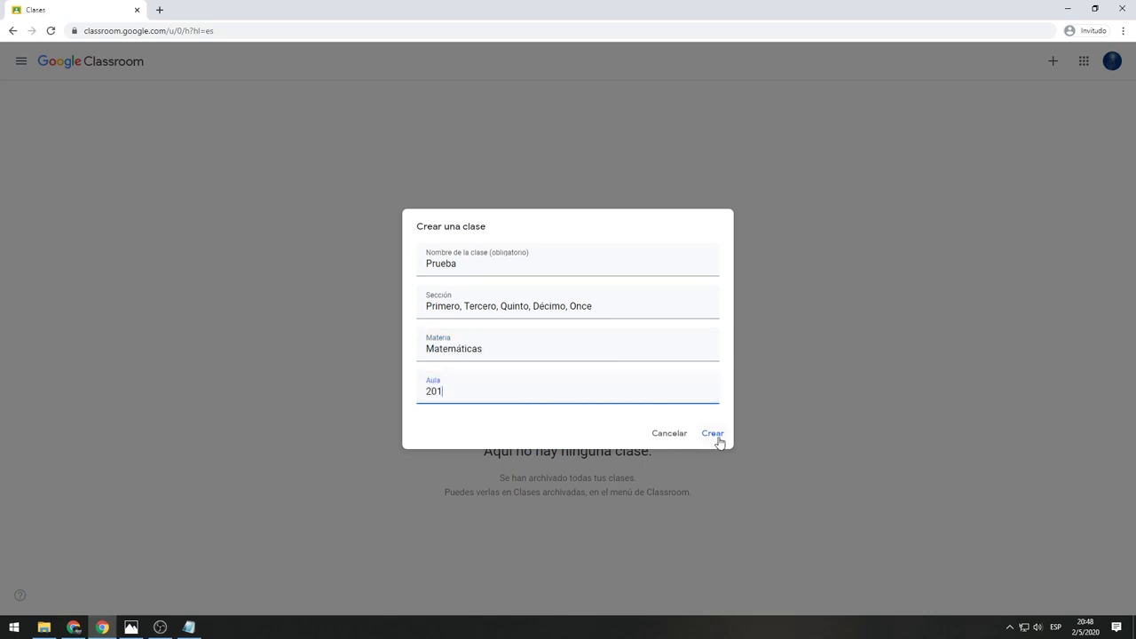
{"action": "left_click", "coordinate": [714, 434]}
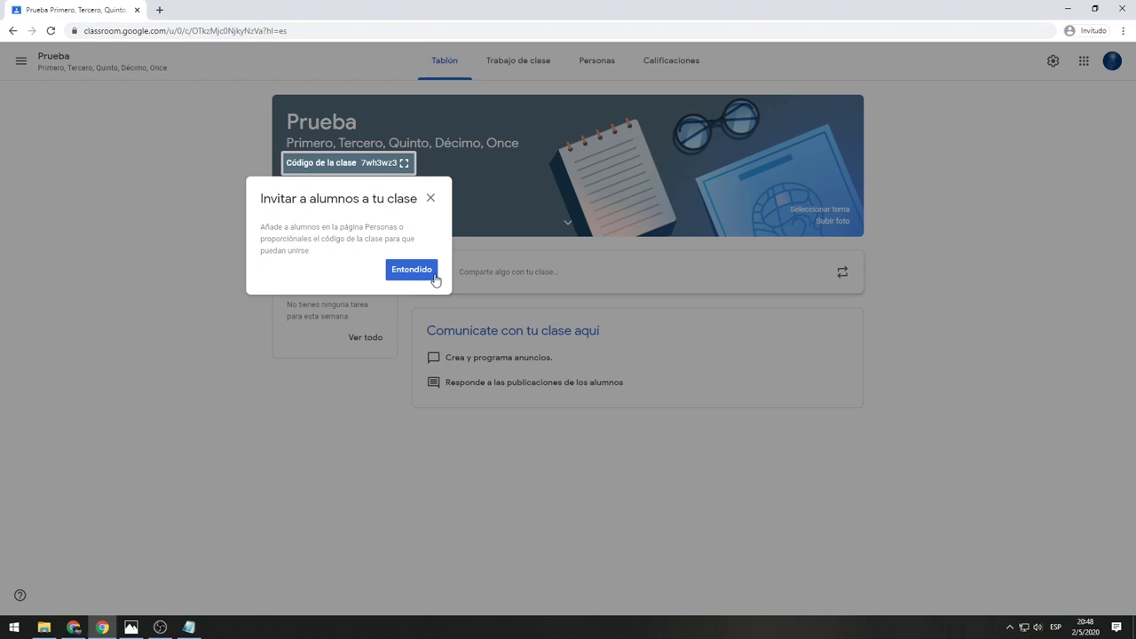
- Dismiss the invite-students tip, then view the class code enlarged and close it
{"action": "left_click", "coordinate": [412, 270]}
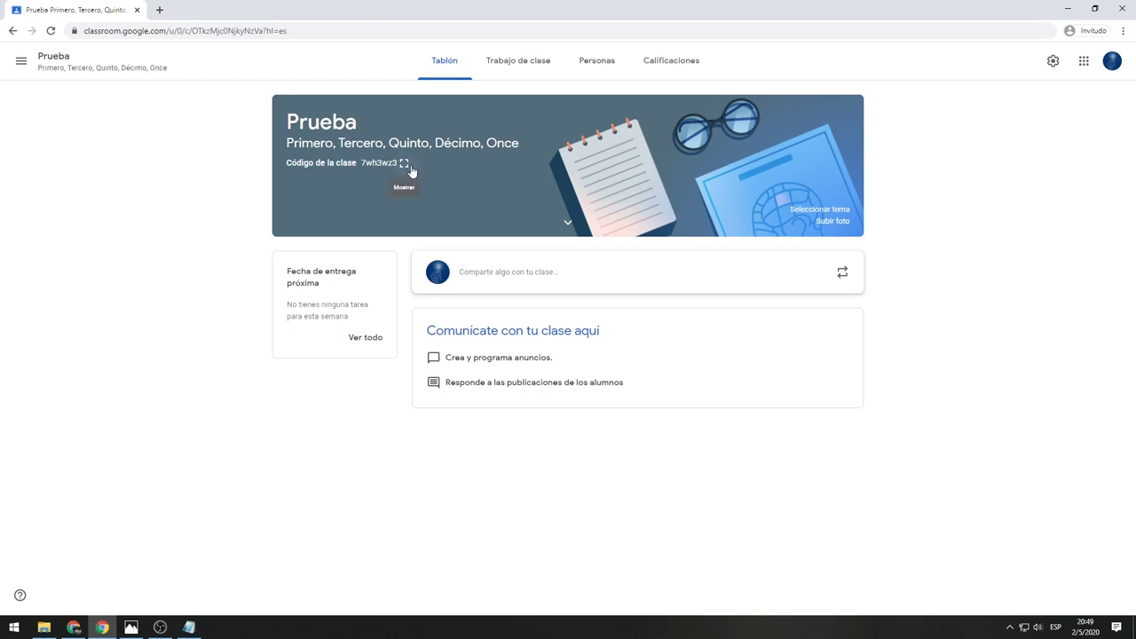
{"action": "left_click", "coordinate": [404, 164]}
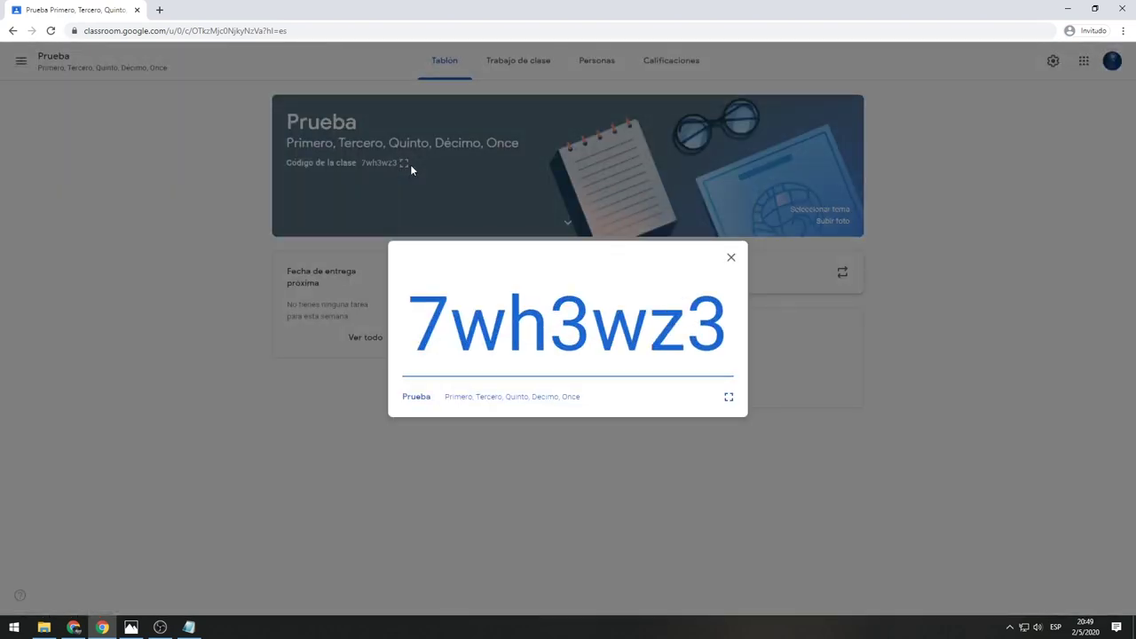
{"action": "double_click", "coordinate": [583, 316]}
{"action": "right_click", "coordinate": [583, 316]}
{"action": "left_click", "coordinate": [589, 321]}
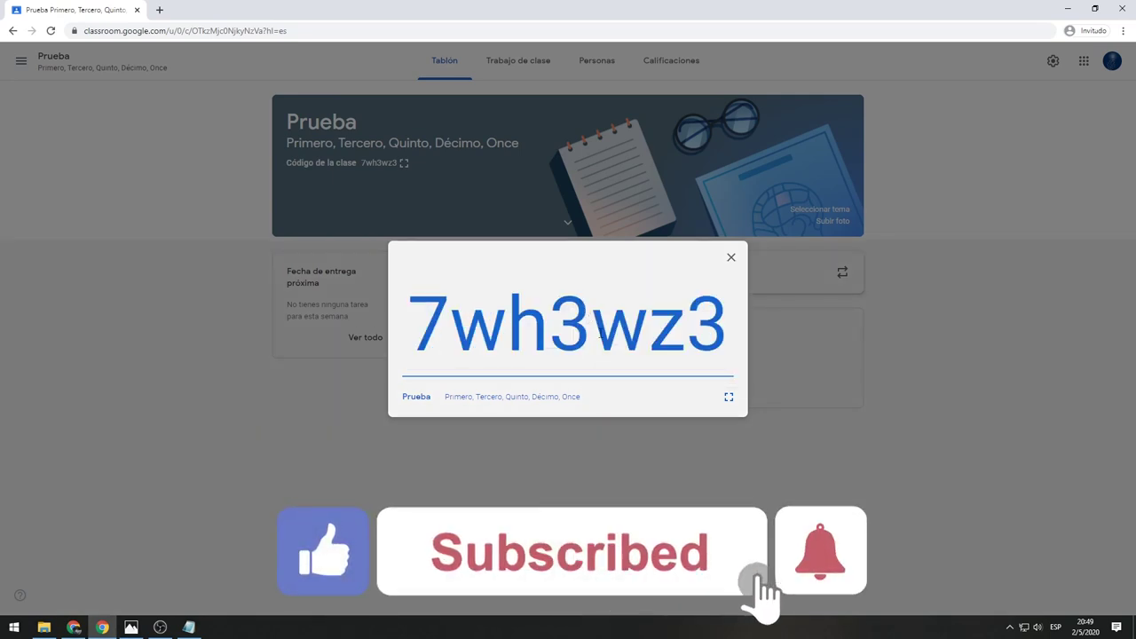
{"action": "left_click", "coordinate": [463, 73]}
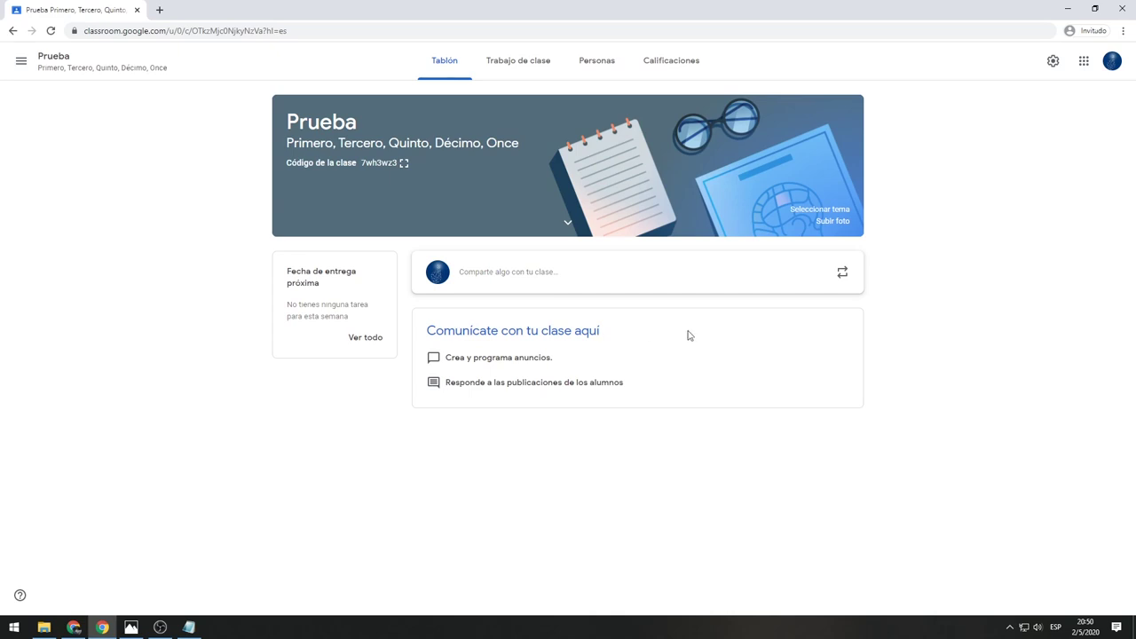
- Write the announcement about reading 15 algebra books by Friday and attach the Libros de Algebra link
{"action": "left_click", "coordinate": [615, 282]}
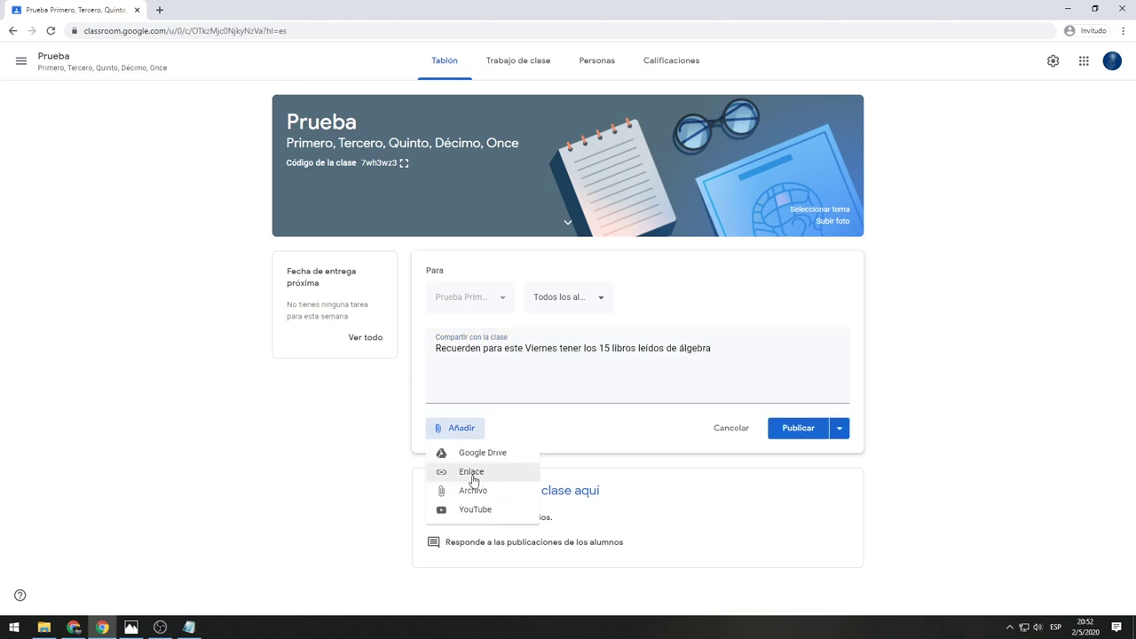
{"action": "left_click", "coordinate": [473, 475]}
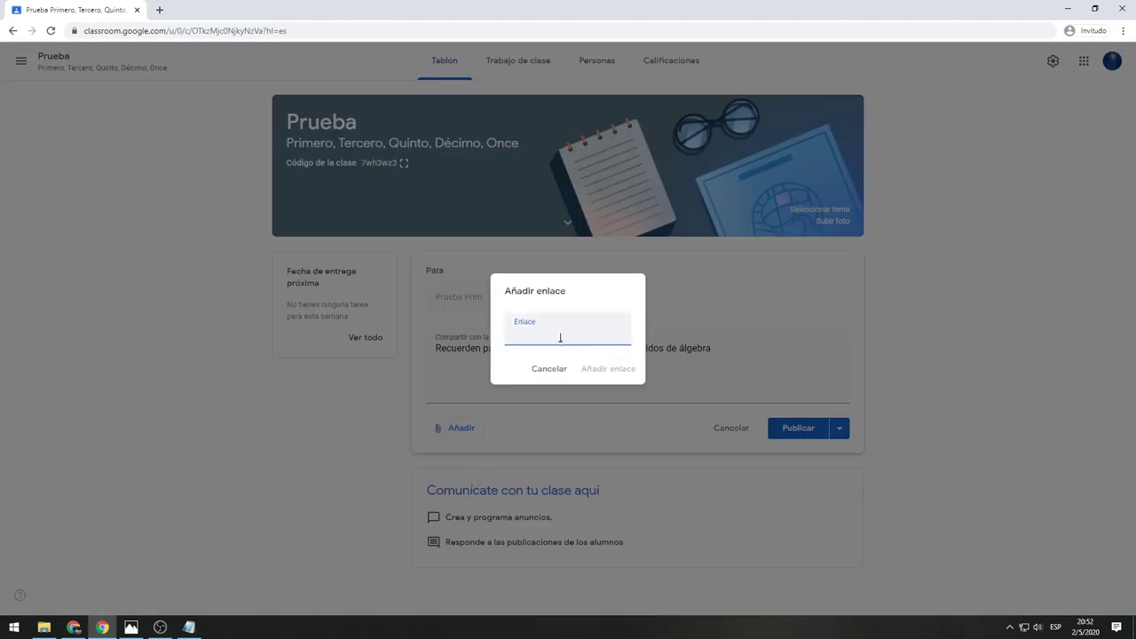
{"action": "key", "text": "ctrl+v"}
{"action": "left_click", "coordinate": [629, 376]}
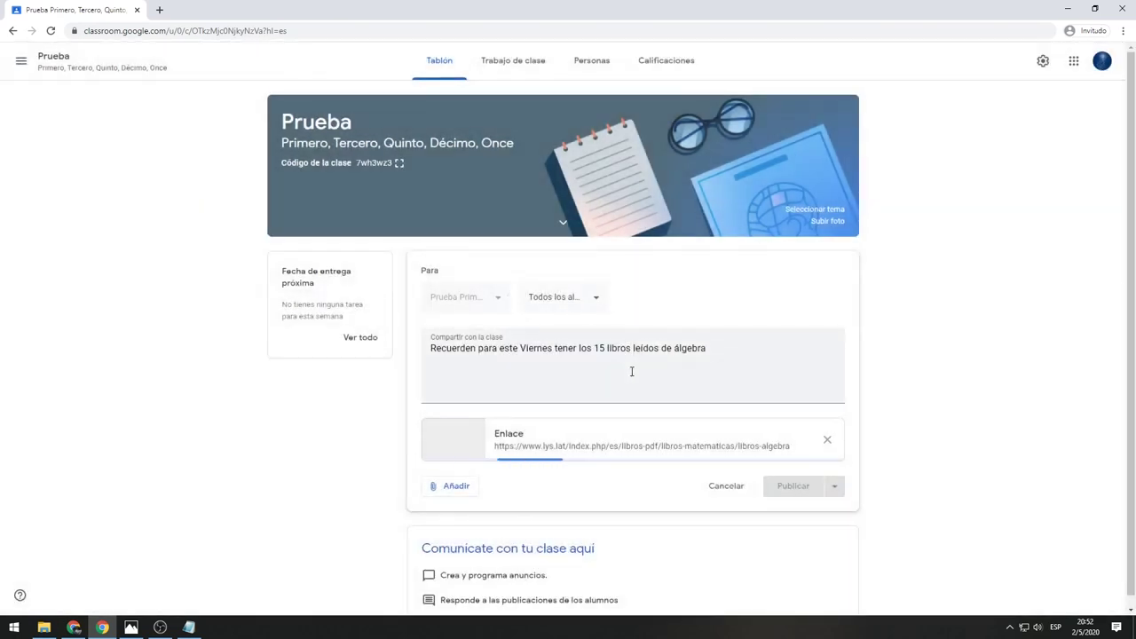
- Look over the scheduling options, then post the announcement to the class immediately
{"action": "left_click", "coordinate": [834, 484]}
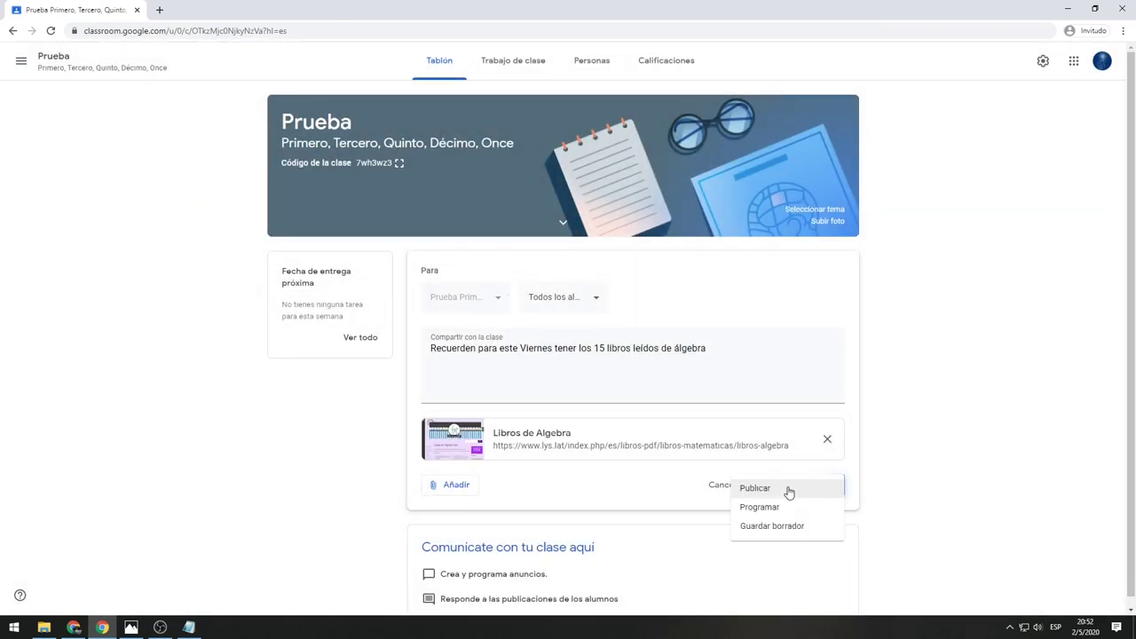
{"action": "scroll", "coordinate": [794, 490], "scroll_direction": "down", "scroll_amount": 1}
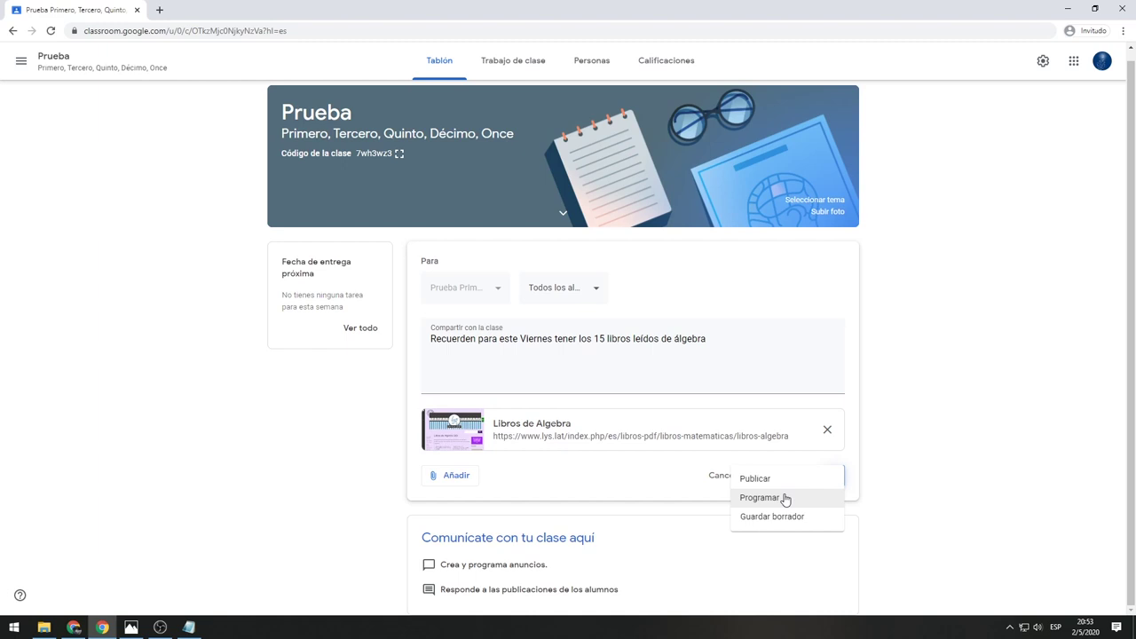
{"action": "left_click", "coordinate": [785, 499]}
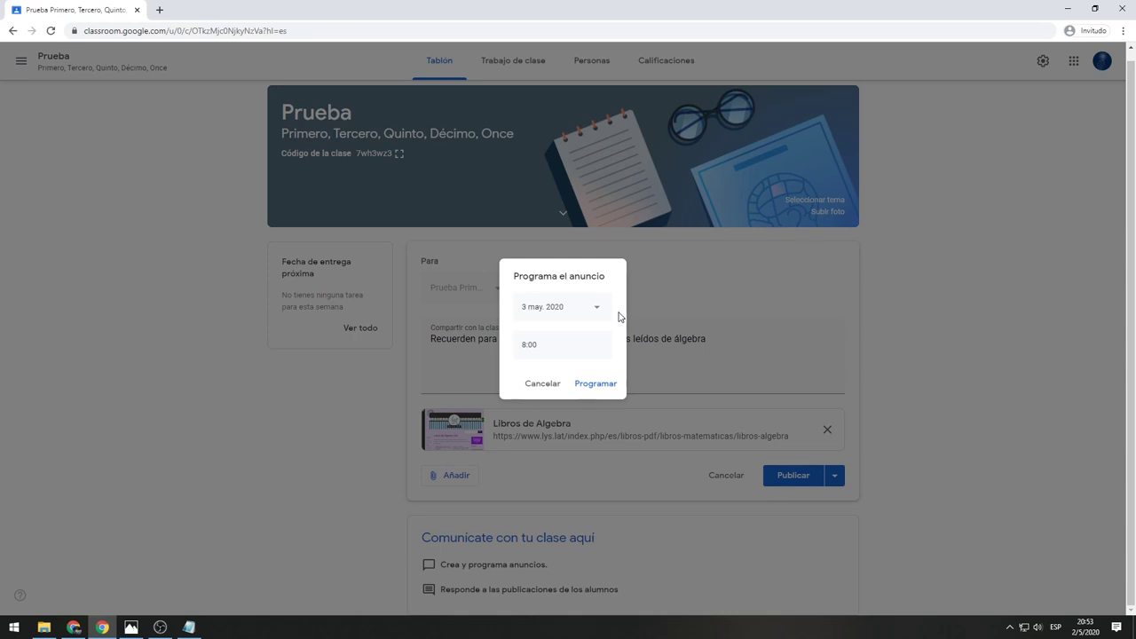
{"action": "left_click", "coordinate": [591, 308]}
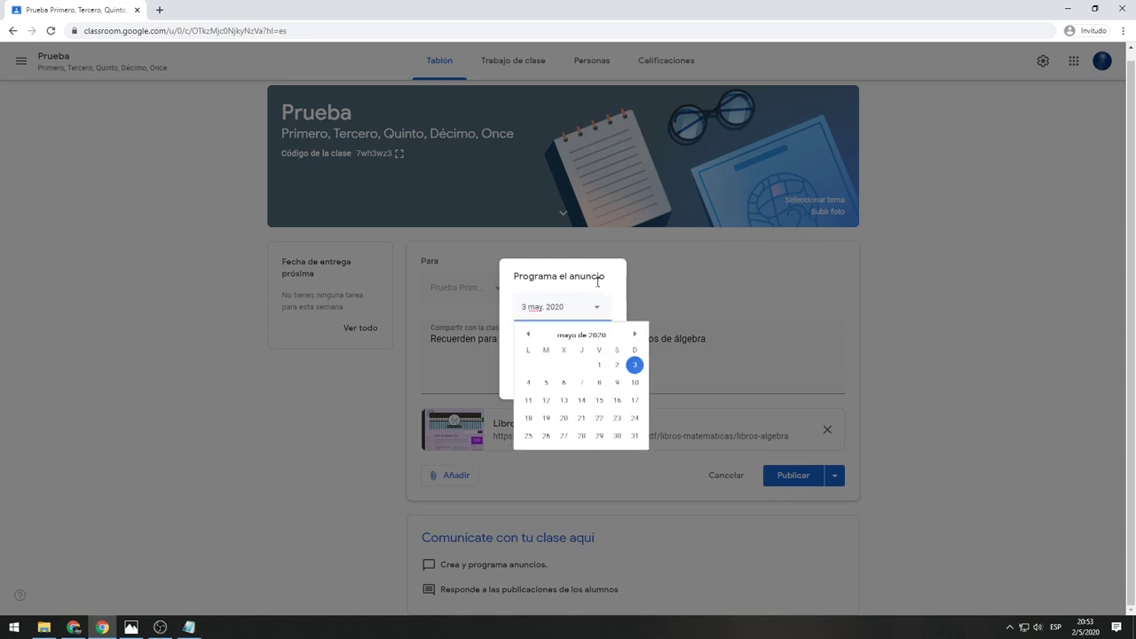
{"action": "left_click", "coordinate": [794, 478]}
{"action": "left_click", "coordinate": [794, 478]}
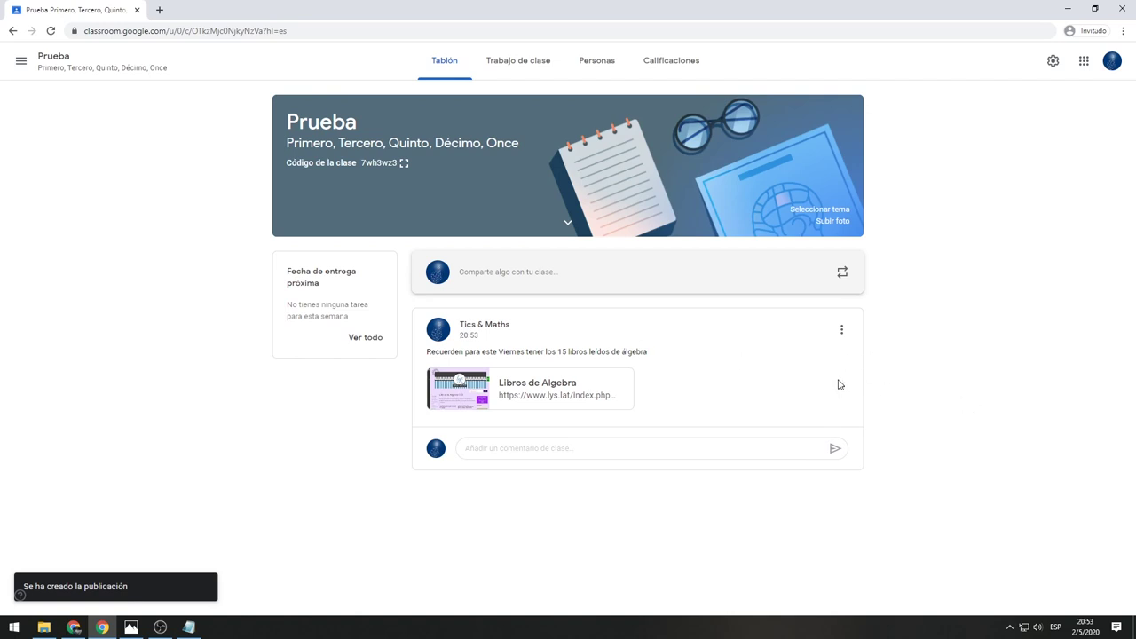
- Go to the Prueba class's Trabajo de clase page and open the Crear classwork list
{"action": "left_click", "coordinate": [505, 67]}
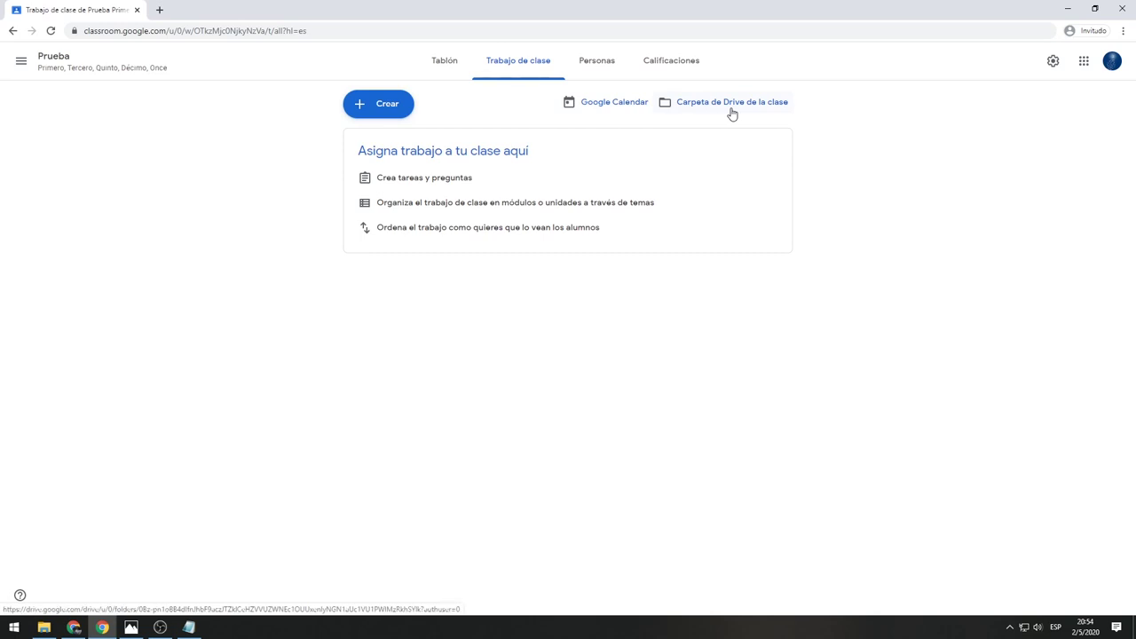
{"action": "left_click", "coordinate": [397, 114]}
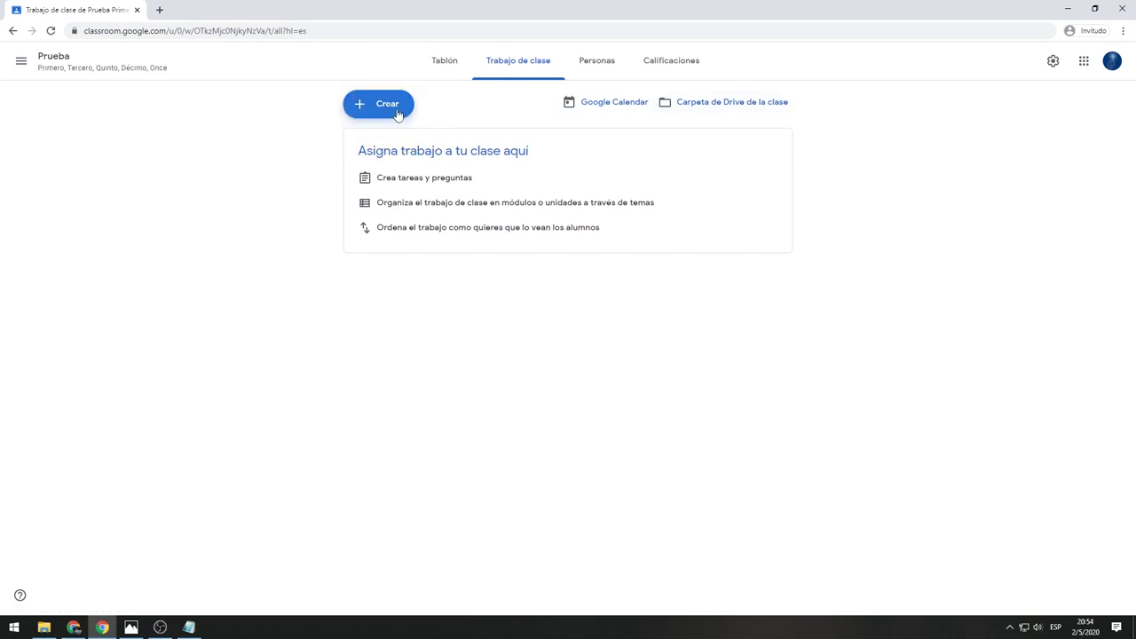
{"action": "left_click", "coordinate": [406, 113]}
{"action": "left_click", "coordinate": [406, 113]}
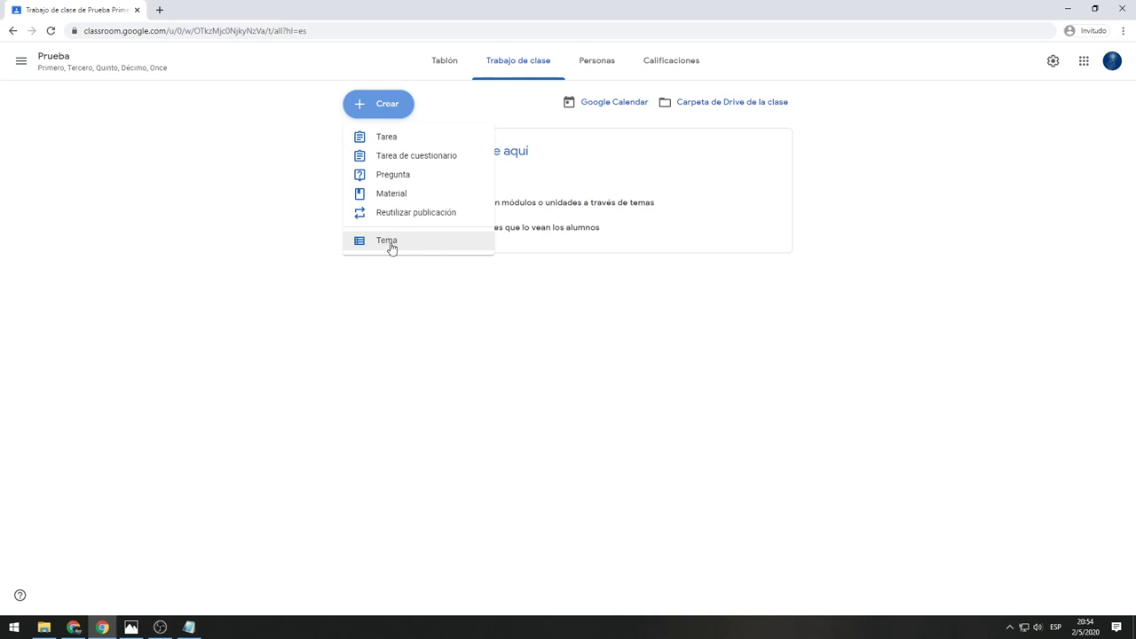
{"action": "left_click", "coordinate": [835, 189]}
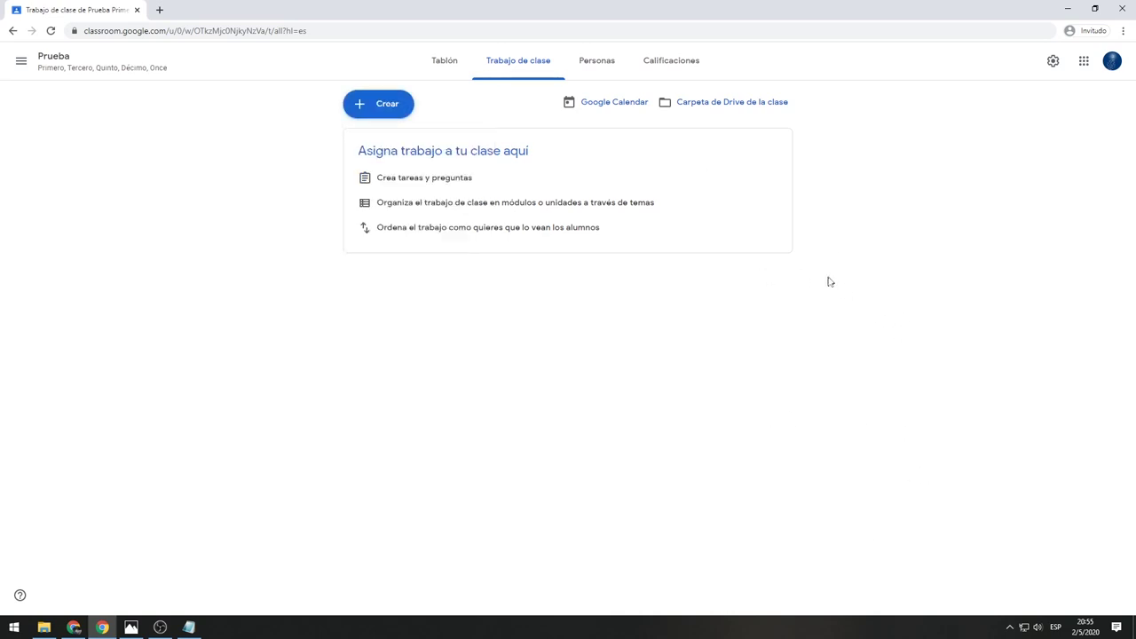
{"action": "left_click", "coordinate": [390, 105]}
- Draft assignment 'Sumas y restas' with instructions 'Realizar las respectivas operaciones' and open its attachment menu
{"action": "left_click", "coordinate": [399, 138]}
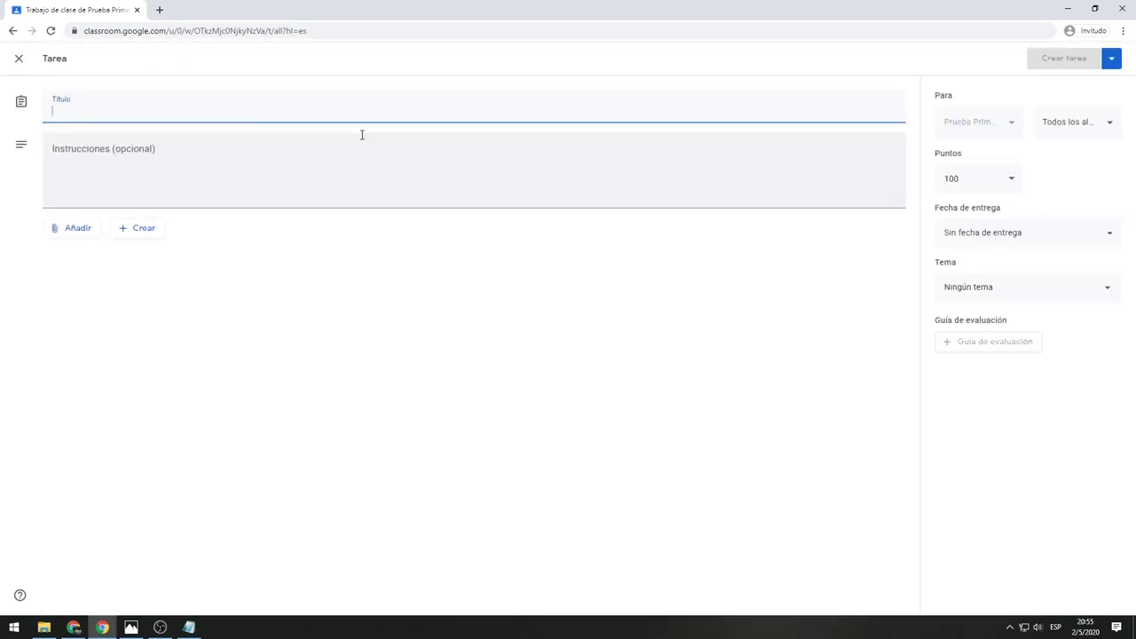
{"action": "type", "text": "Sumas y restas"}
{"action": "left_click", "coordinate": [99, 104]}
{"action": "left_click", "coordinate": [148, 145]}
{"action": "type", "text": "Realizar las respectivas operaciones"}
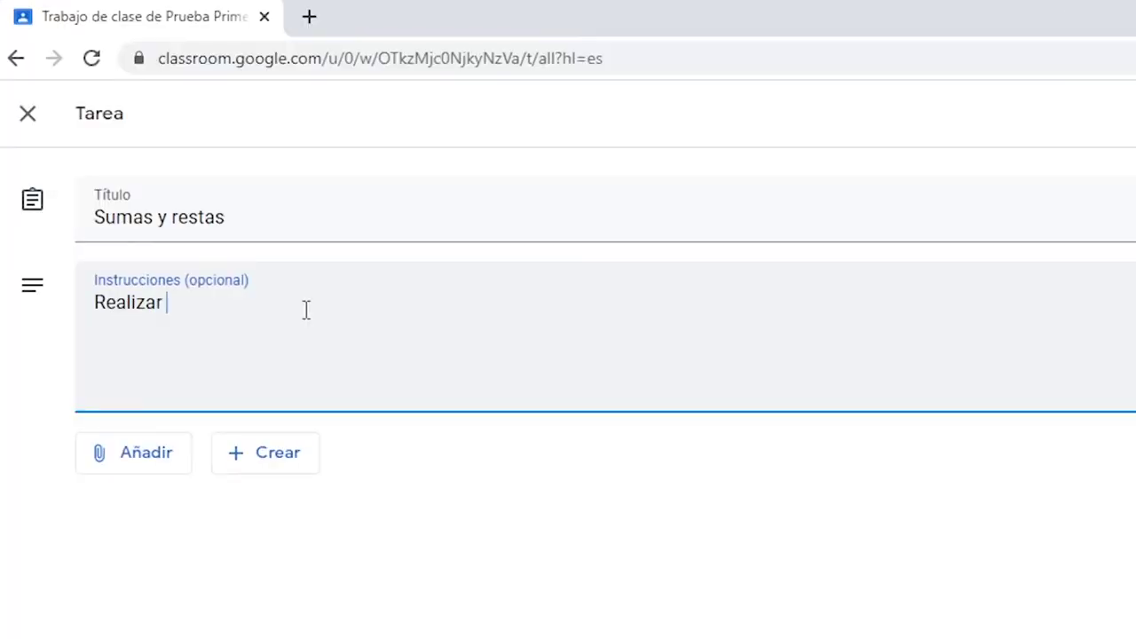
{"action": "left_click", "coordinate": [73, 229]}
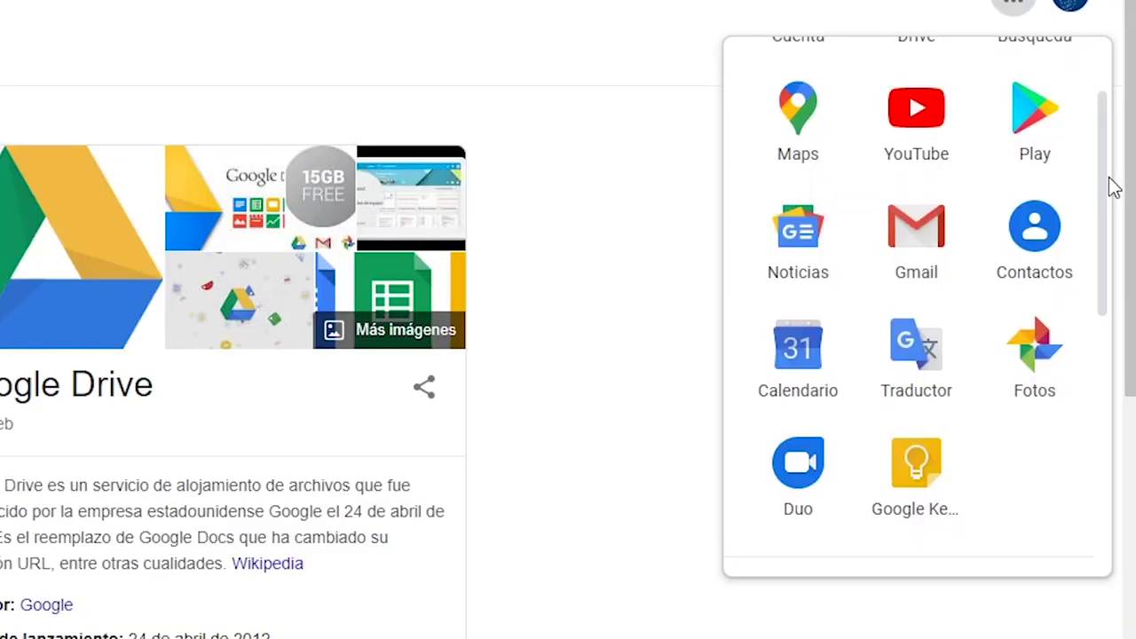
{"action": "left_click_drag", "start_coordinate": [1118, 162], "coordinate": [1134, 305]}
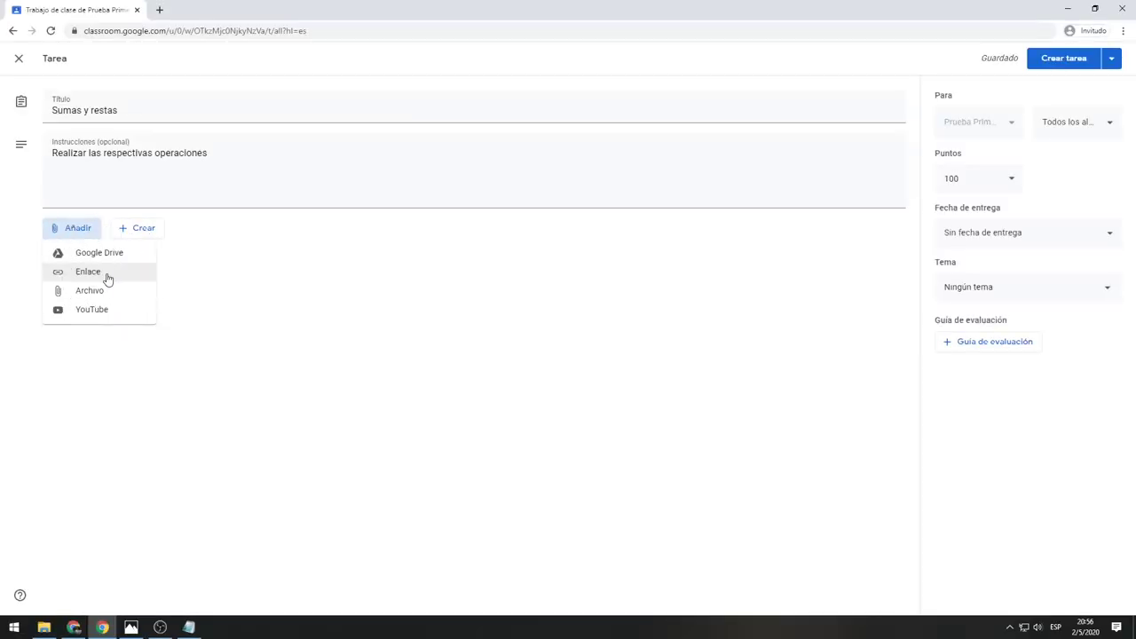
- Check the Google Drive and file upload sources, then search YouTube for the Tito El Gatito video
{"action": "left_click", "coordinate": [106, 259]}
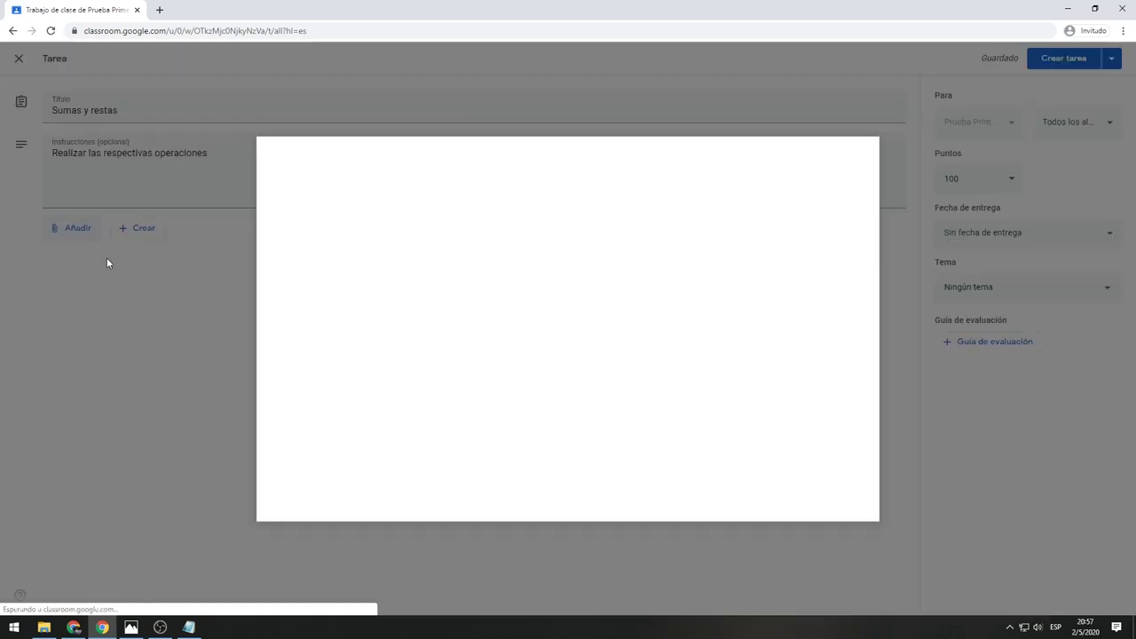
{"action": "left_click", "coordinate": [449, 311]}
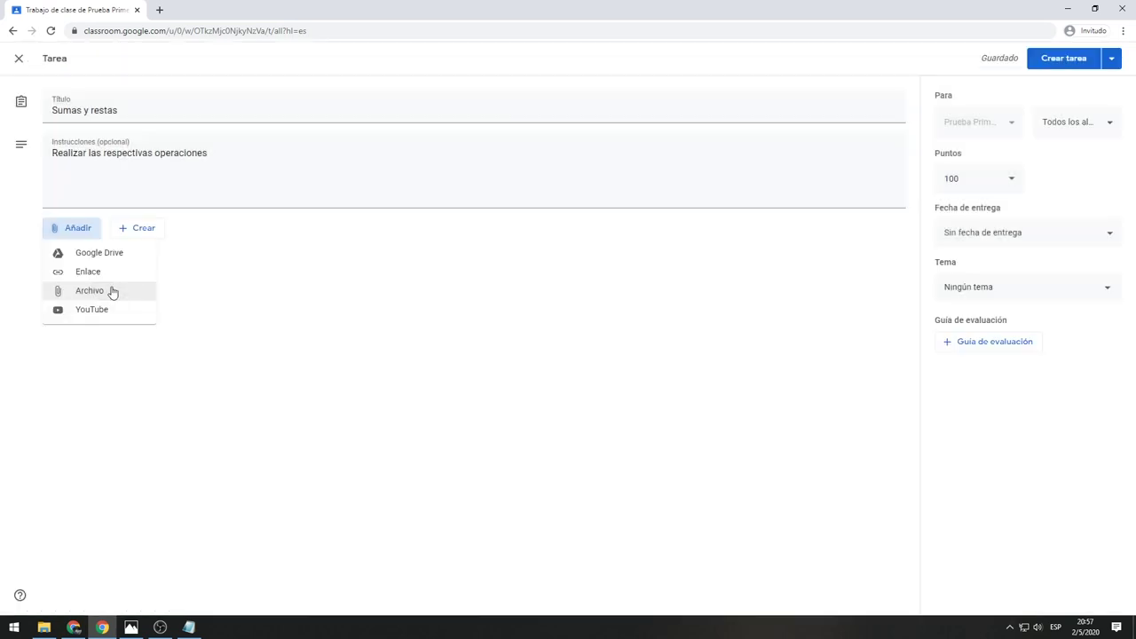
{"action": "left_click", "coordinate": [89, 291]}
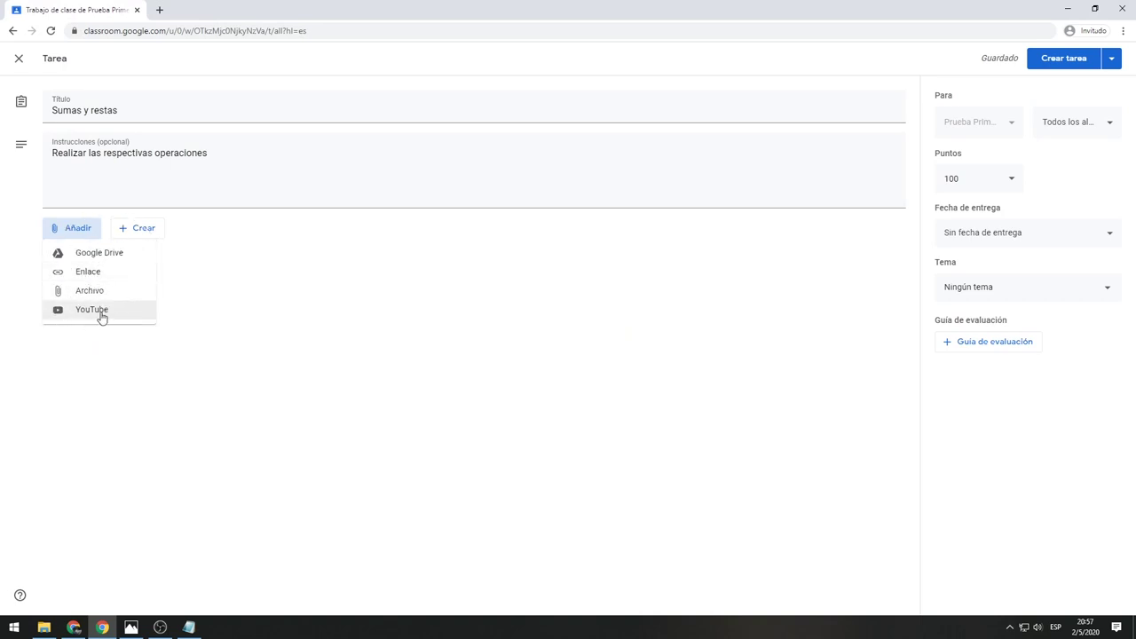
{"action": "left_click", "coordinate": [104, 311]}
{"action": "type", "text": "S"}
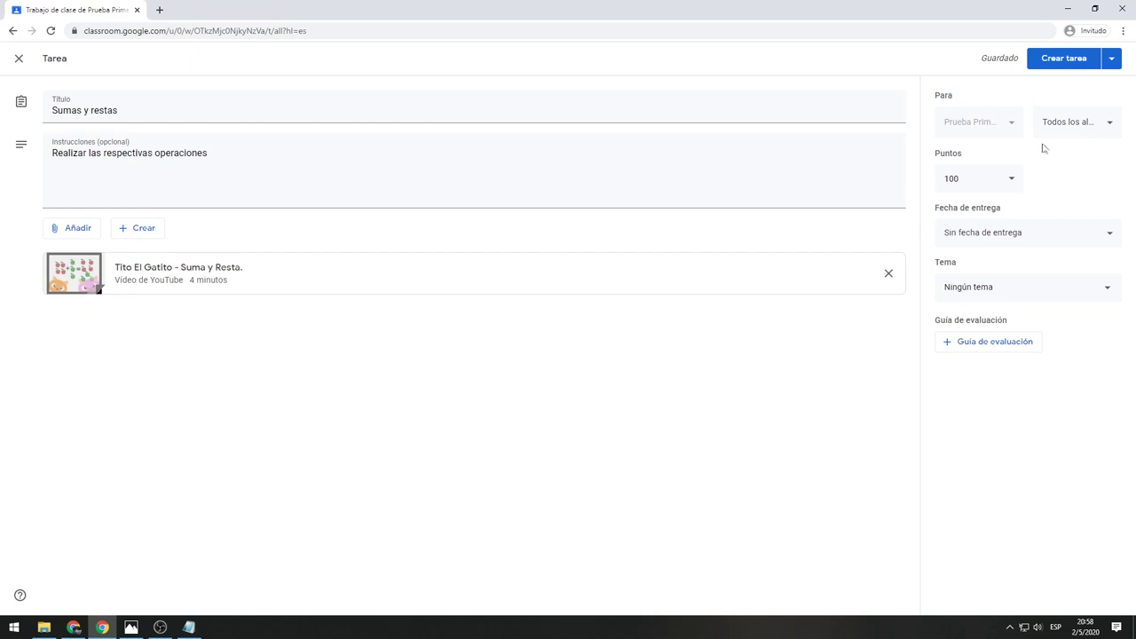
- Review the student recipients and 100-point setting, then start creating a rubric
{"action": "left_click", "coordinate": [1061, 123]}
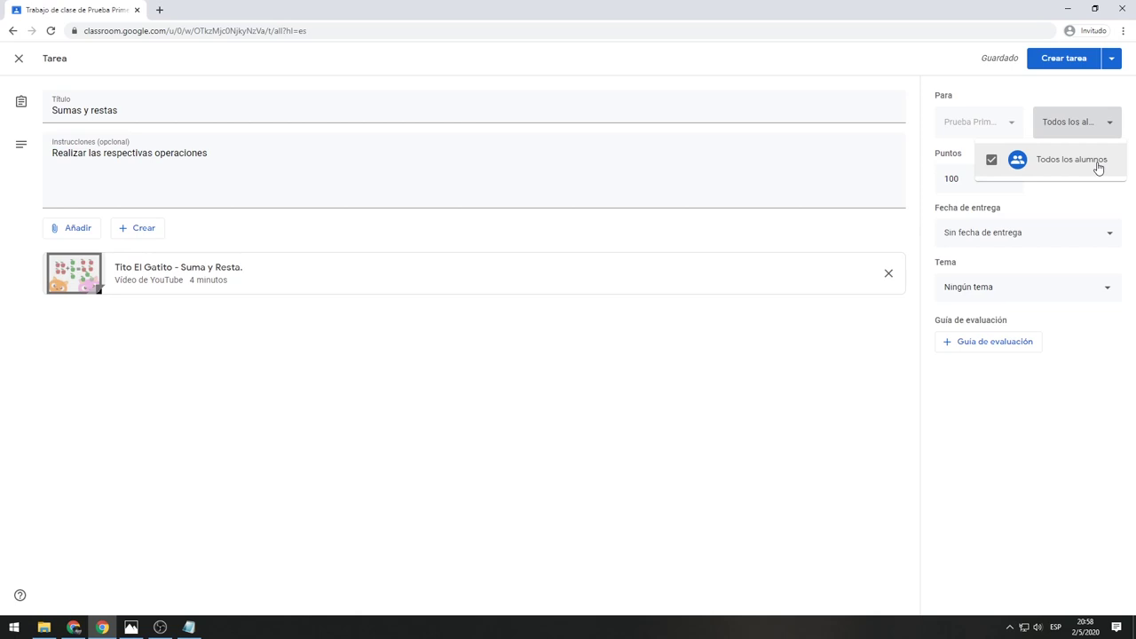
{"action": "left_click", "coordinate": [1098, 122]}
{"action": "left_click", "coordinate": [1011, 180]}
{"action": "left_click", "coordinate": [986, 172]}
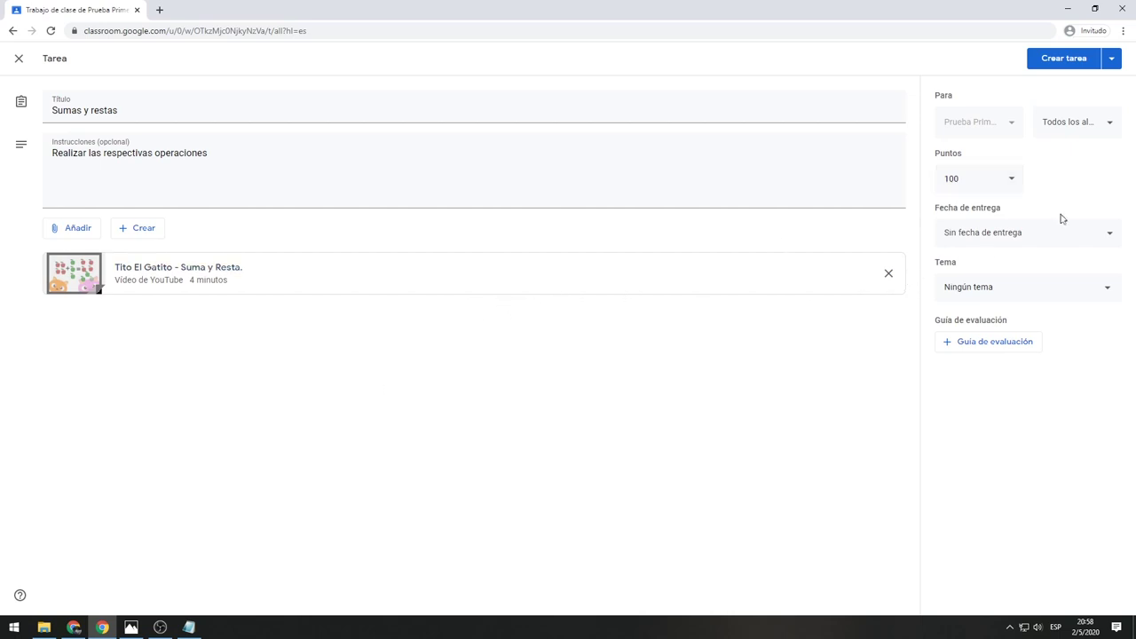
{"action": "left_click", "coordinate": [995, 347]}
{"action": "left_click", "coordinate": [1009, 371]}
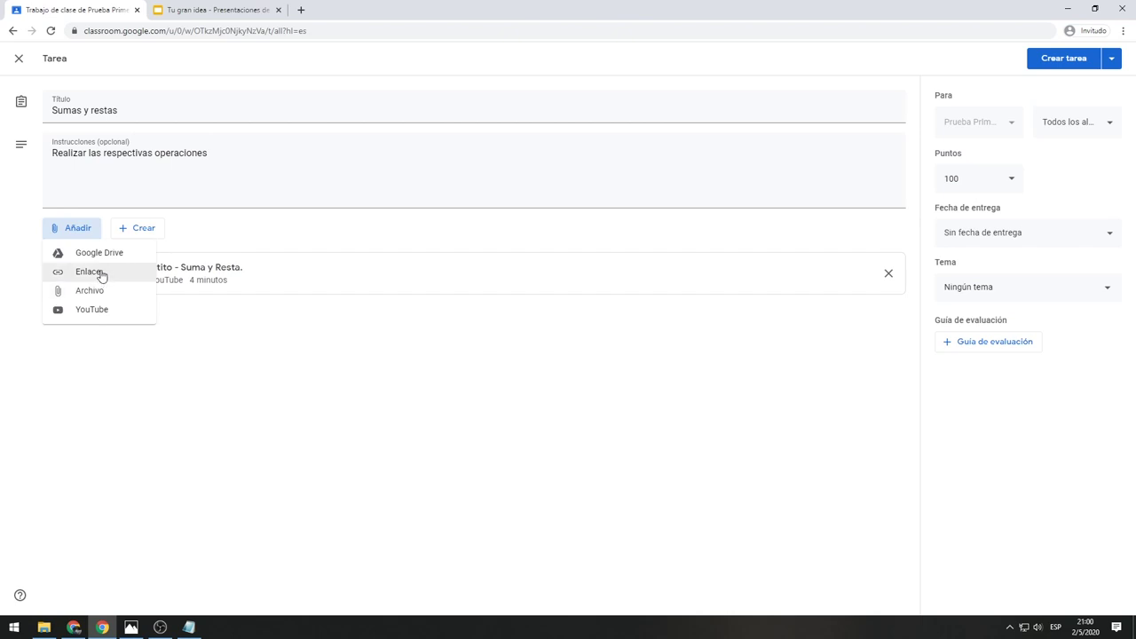
- Attach the Tu gran idea Slides link to the assignment and preview it
{"action": "left_click", "coordinate": [92, 272]}
{"action": "key", "text": "ctrl+v"}
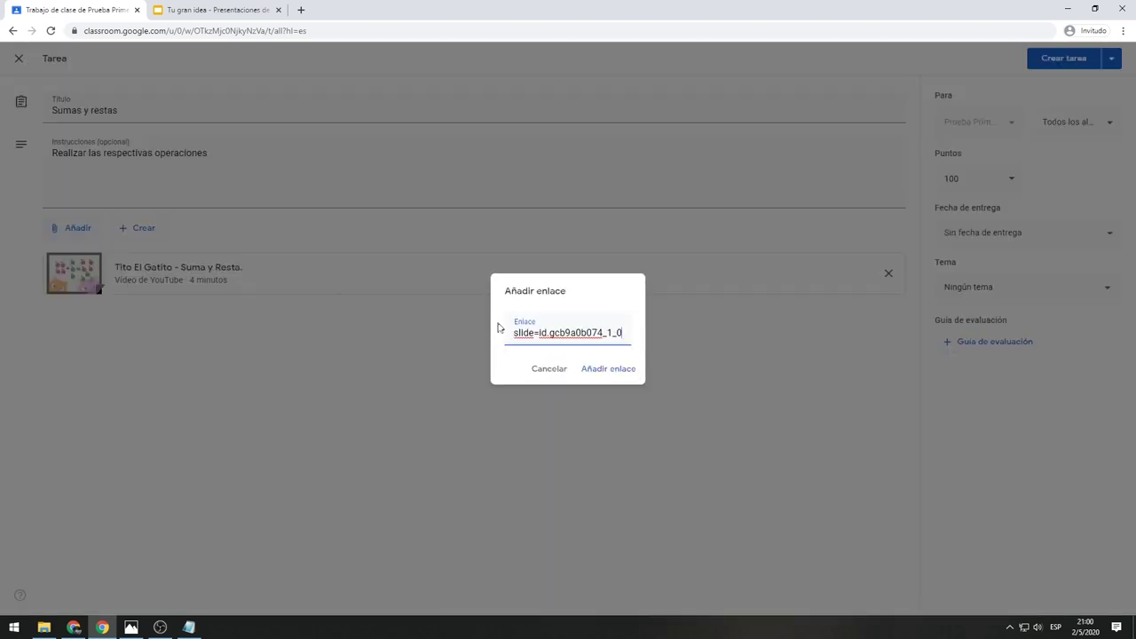
{"action": "left_click", "coordinate": [623, 370]}
{"action": "left_click", "coordinate": [155, 325]}
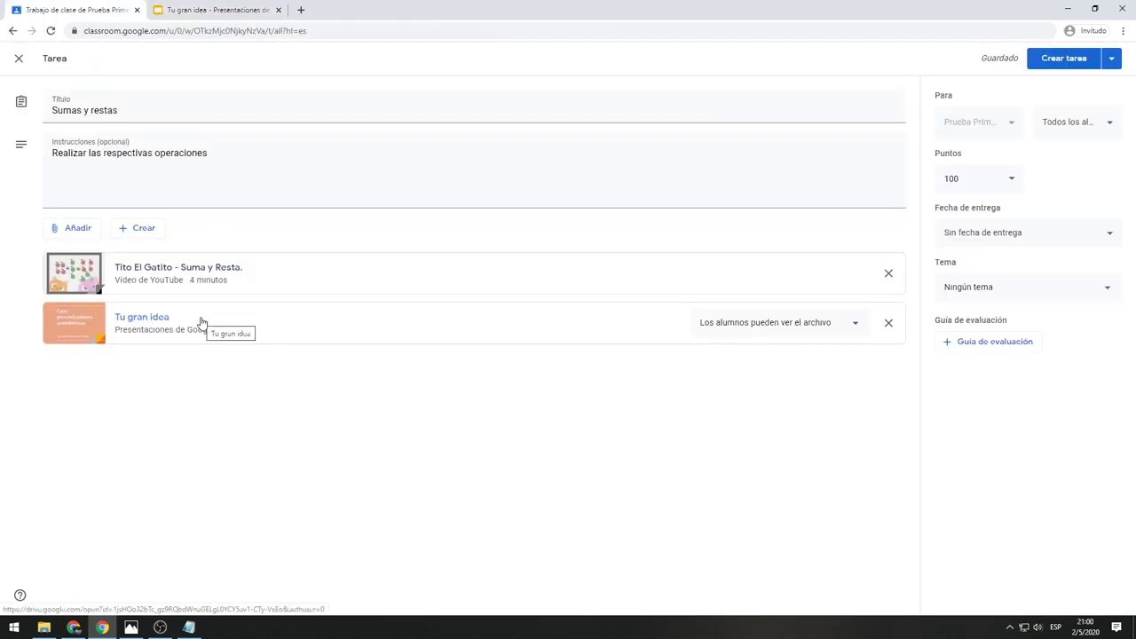
- Set Tu gran idea to make a copy for each student and publish the assignment
{"action": "left_click", "coordinate": [814, 329]}
{"action": "left_click", "coordinate": [750, 331]}
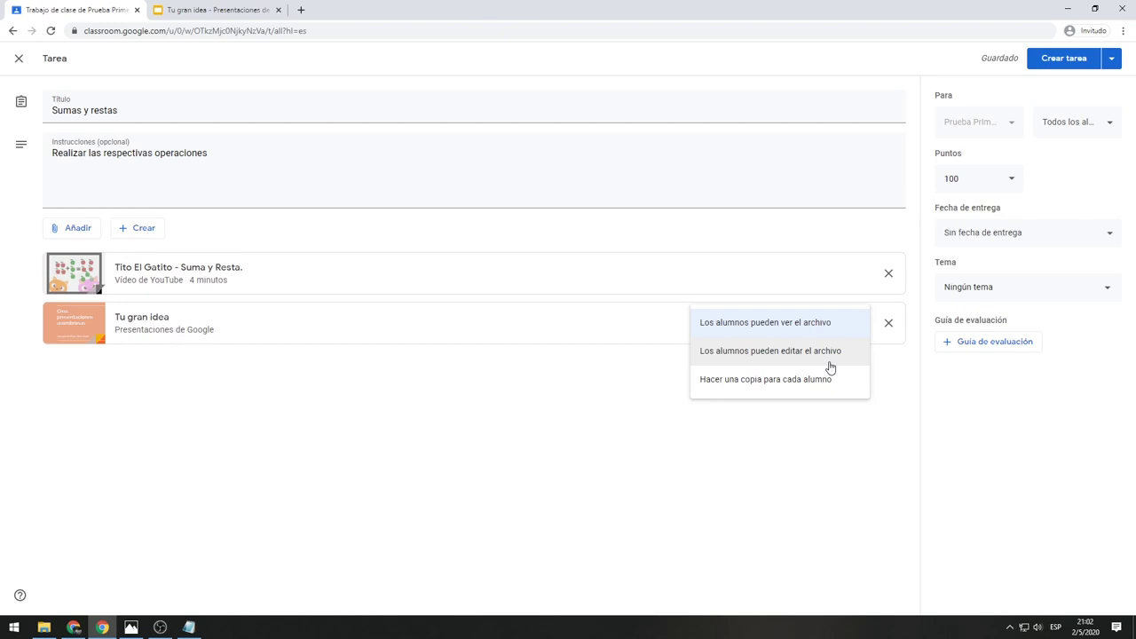
{"action": "left_click", "coordinate": [826, 376]}
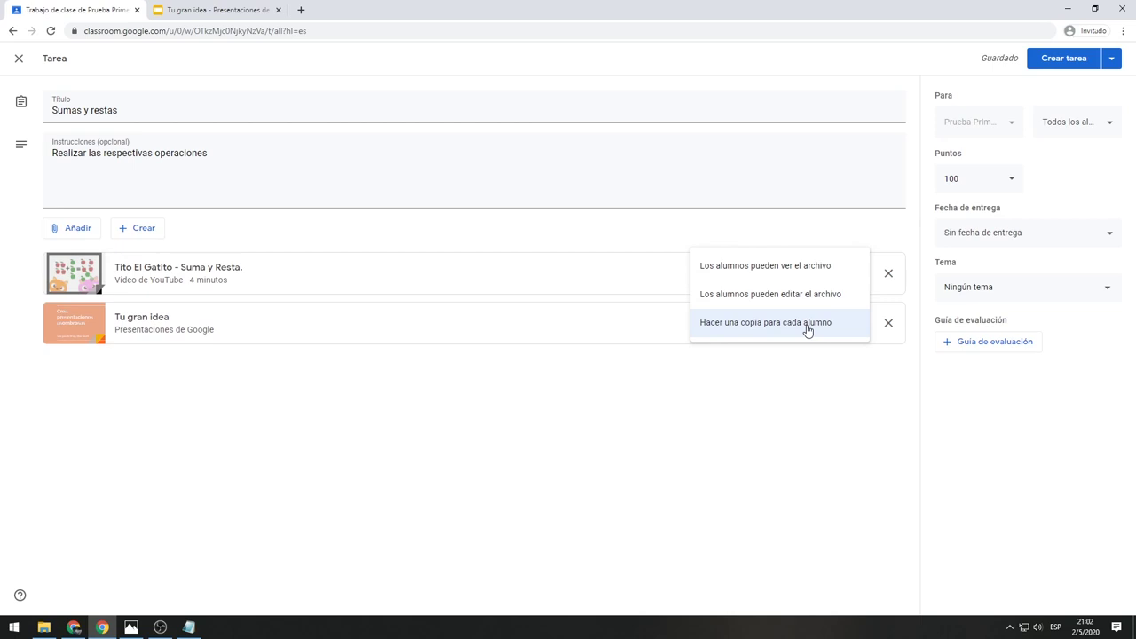
{"action": "left_click", "coordinate": [808, 328]}
{"action": "left_click", "coordinate": [1112, 59]}
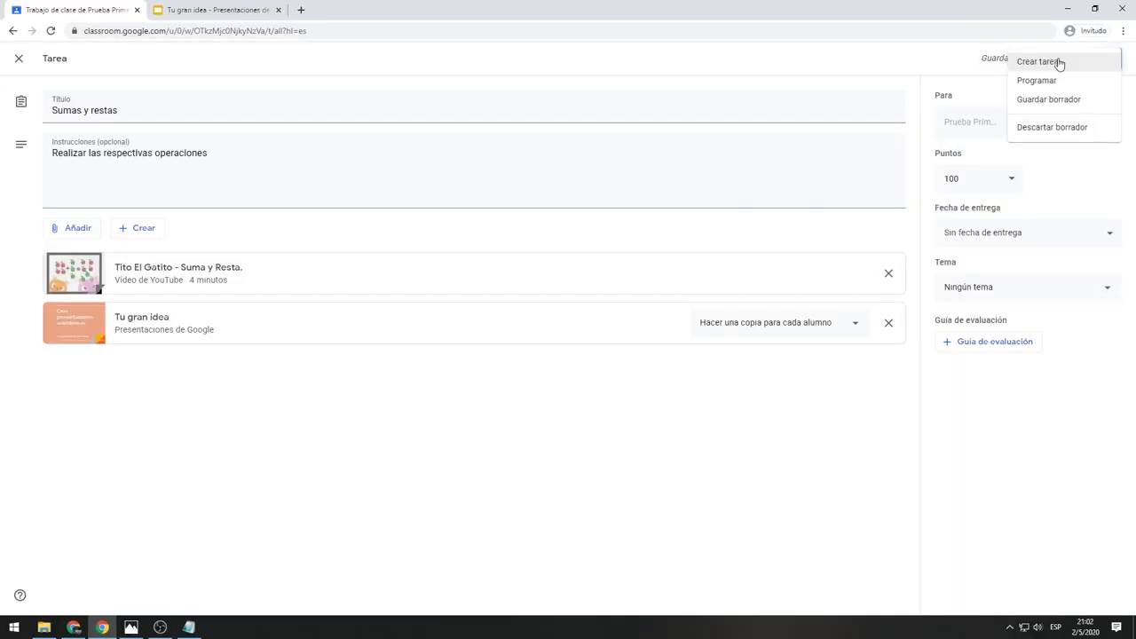
{"action": "left_click", "coordinate": [1058, 62]}
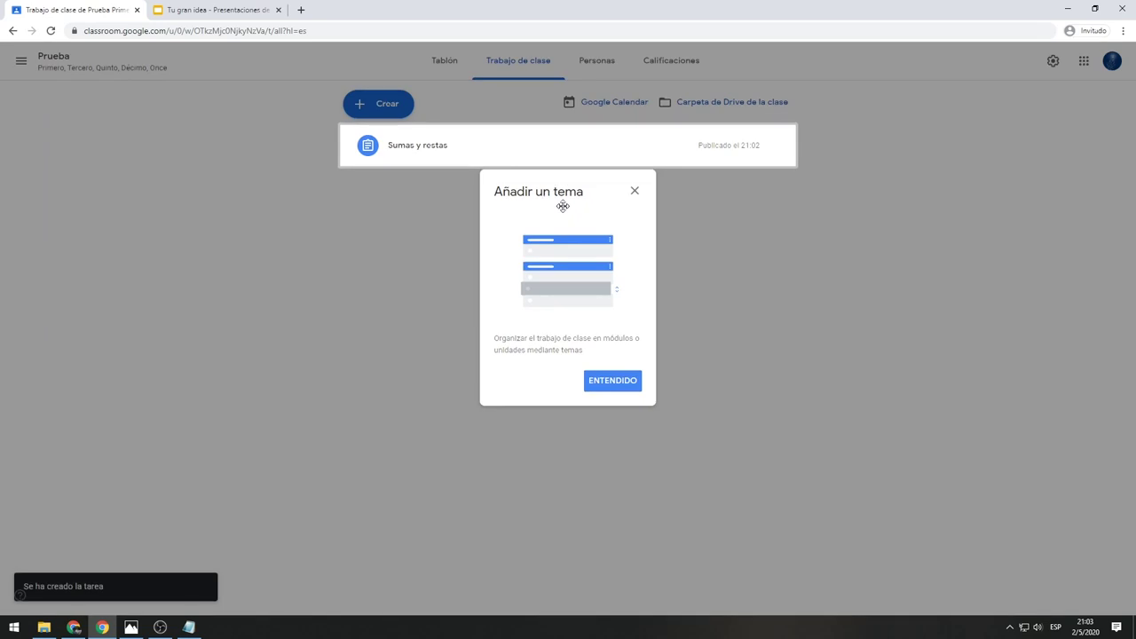
- Start a quiz assignment, look at its Blank Quiz in Forms, then close the quiz
{"action": "left_click", "coordinate": [612, 380]}
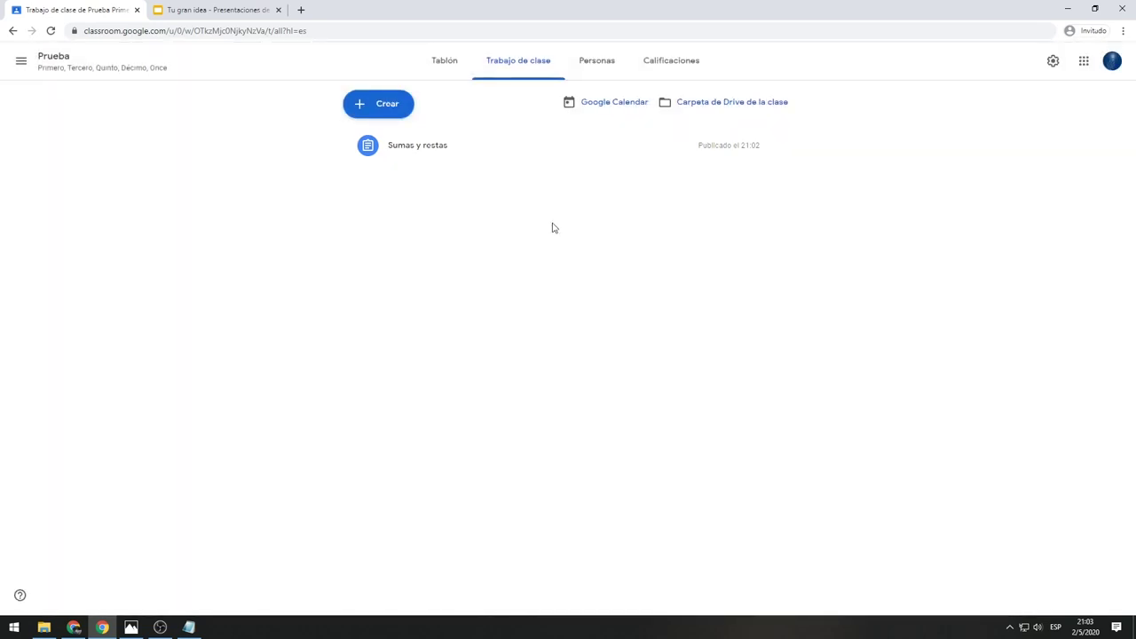
{"action": "left_click", "coordinate": [378, 103]}
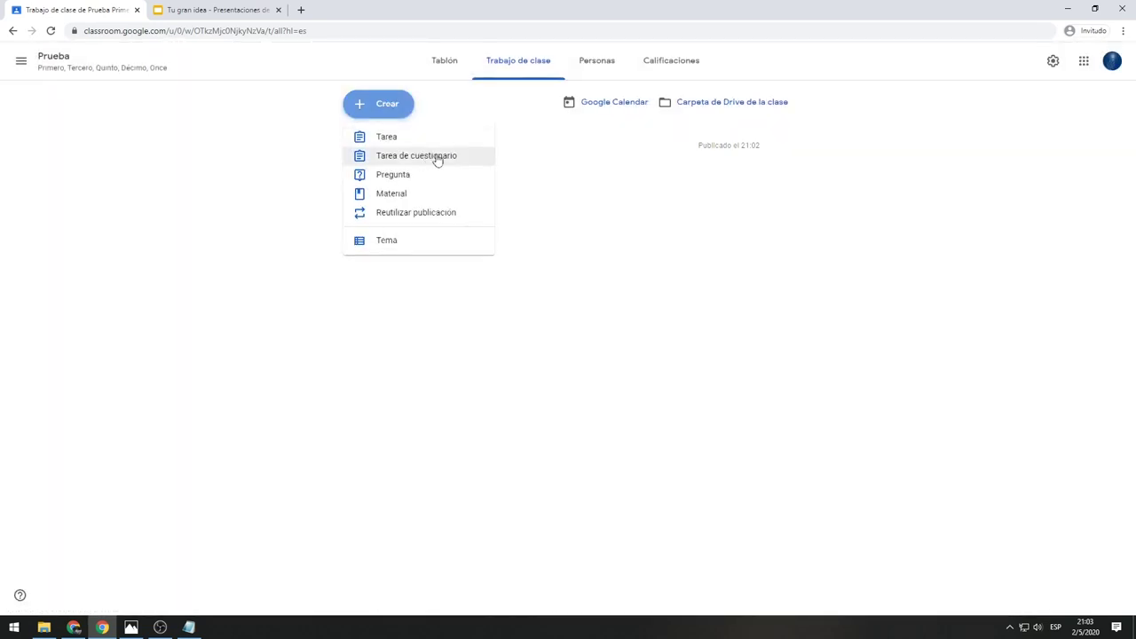
{"action": "left_click", "coordinate": [434, 156]}
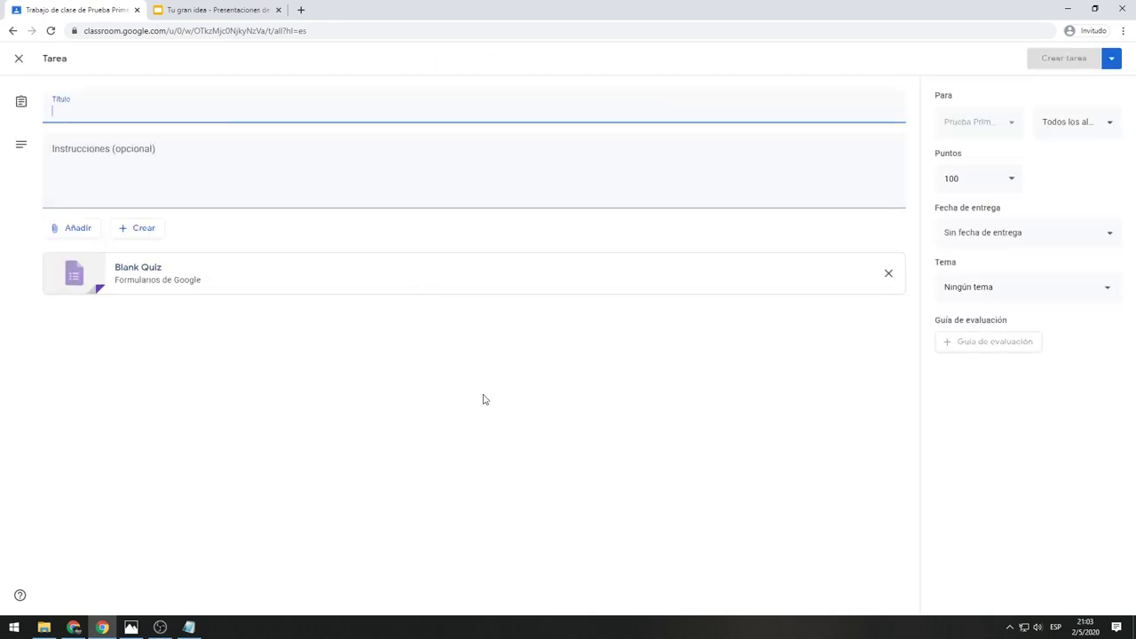
{"action": "left_click", "coordinate": [130, 276]}
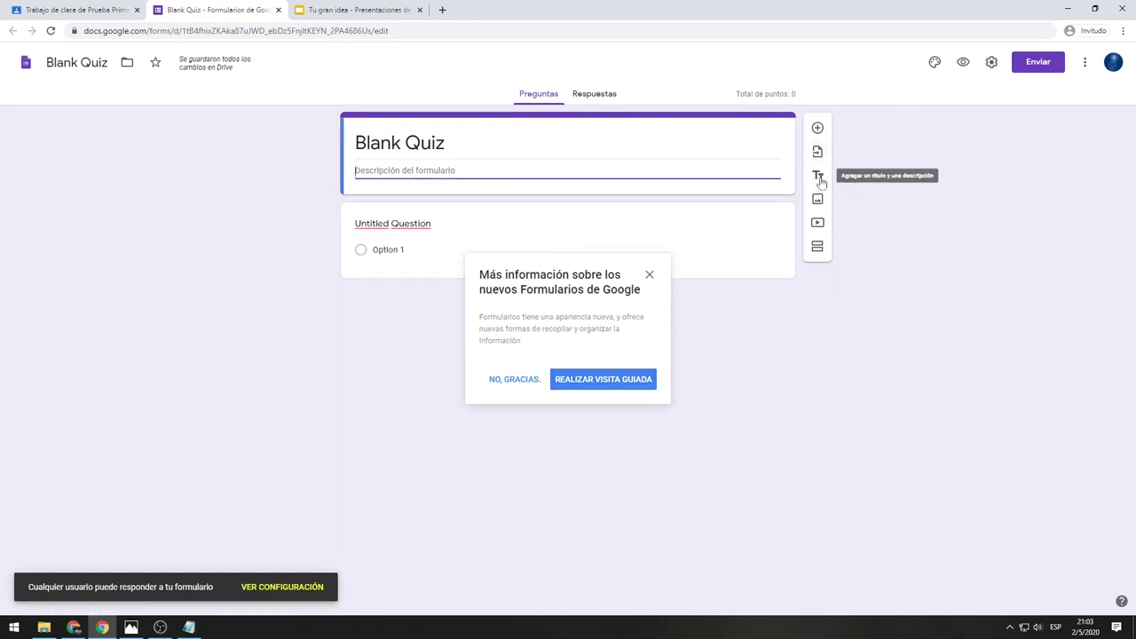
{"action": "left_click", "coordinate": [651, 274]}
{"action": "key", "text": "ctrl+w"}
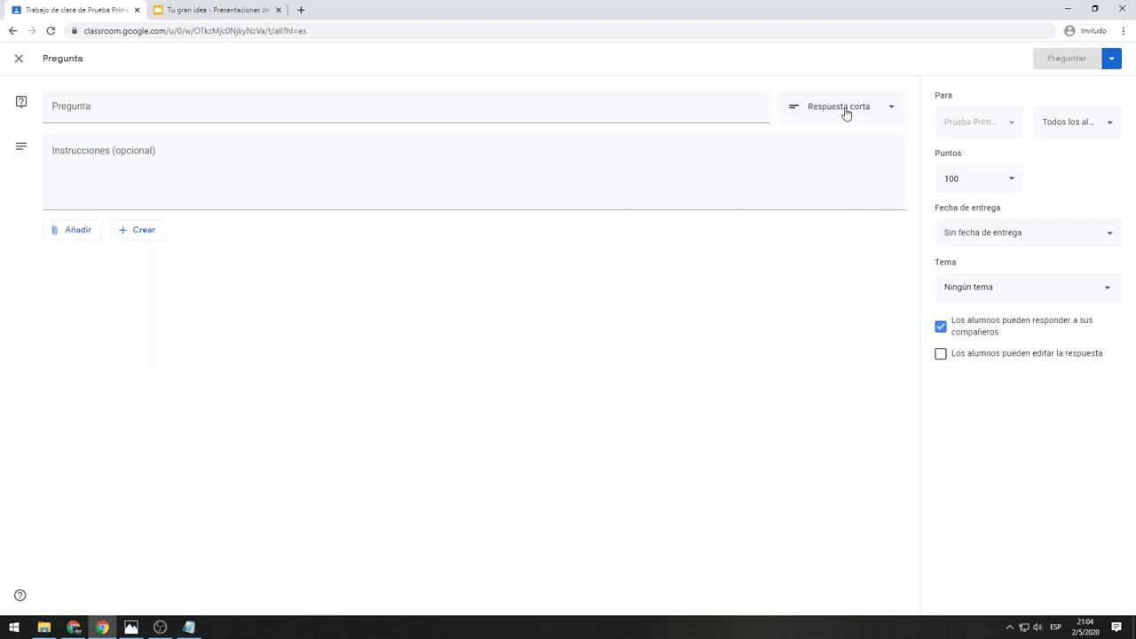
- Keep short answer as the question type, preview Material's attachment sources, then begin adding a topic
{"action": "left_click", "coordinate": [846, 108]}
{"action": "left_click", "coordinate": [846, 108]}
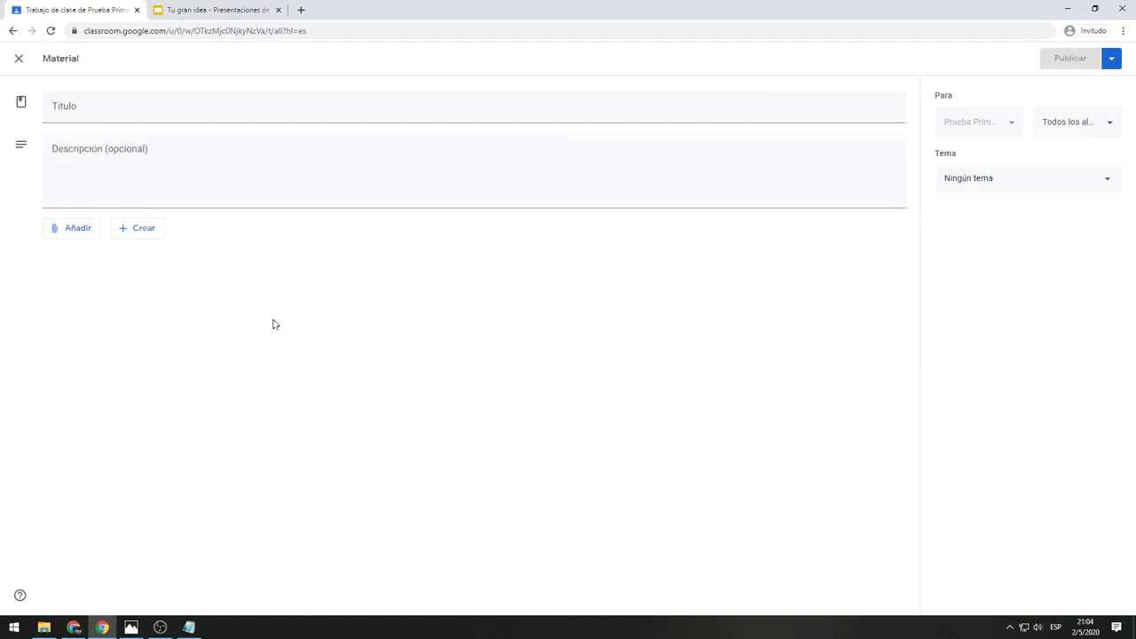
{"action": "left_click", "coordinate": [76, 229]}
{"action": "left_click", "coordinate": [341, 291]}
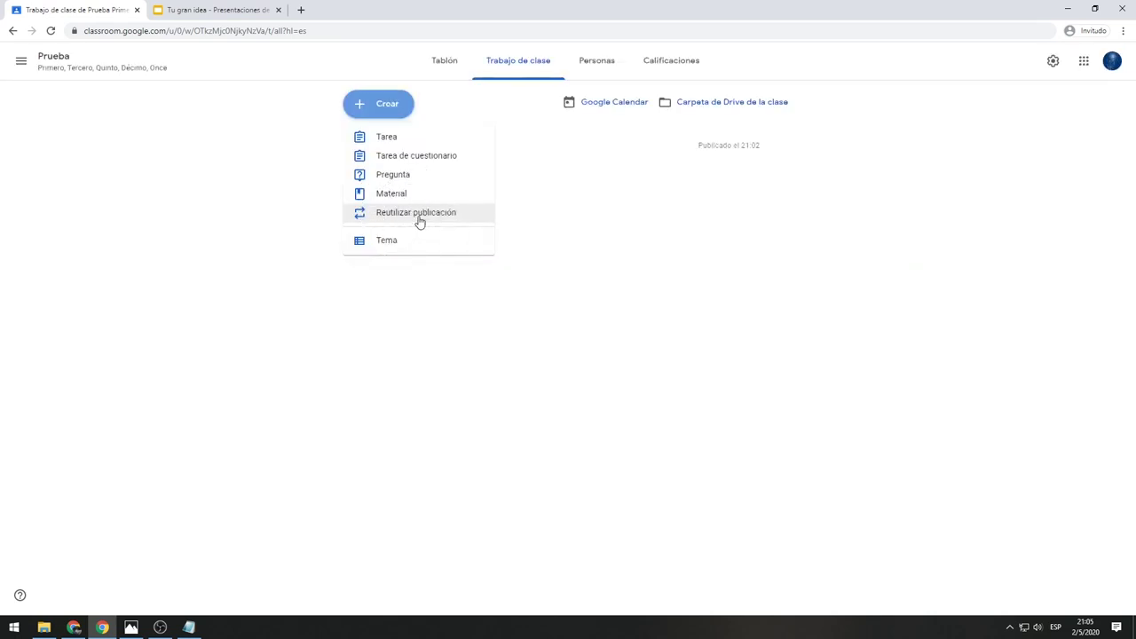
{"action": "left_click", "coordinate": [275, 259]}
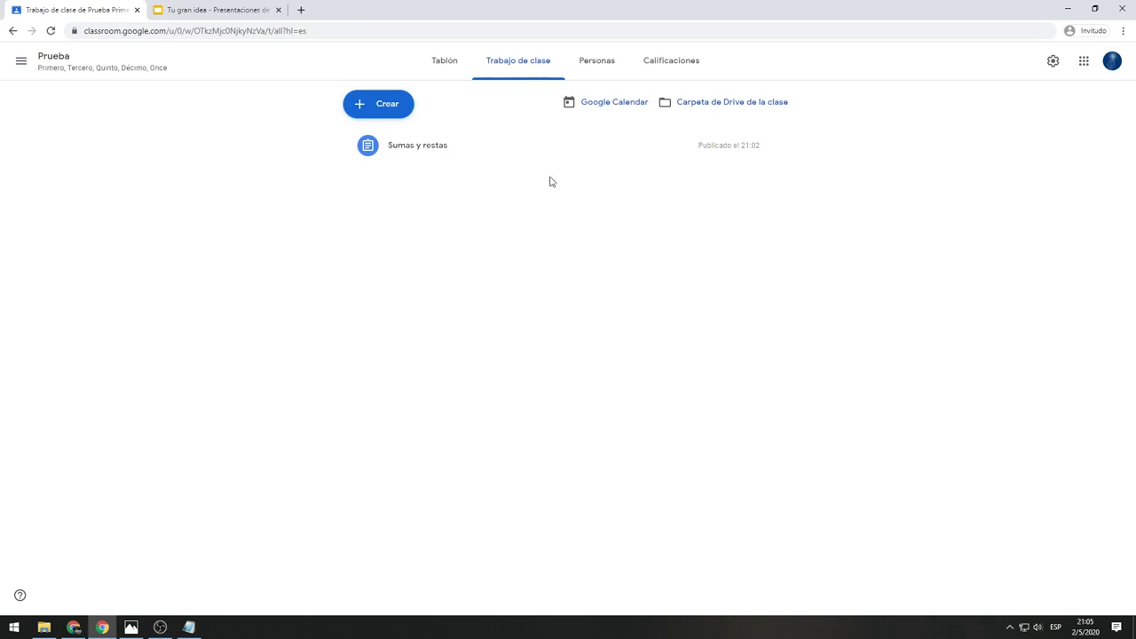
{"action": "left_click", "coordinate": [489, 272]}
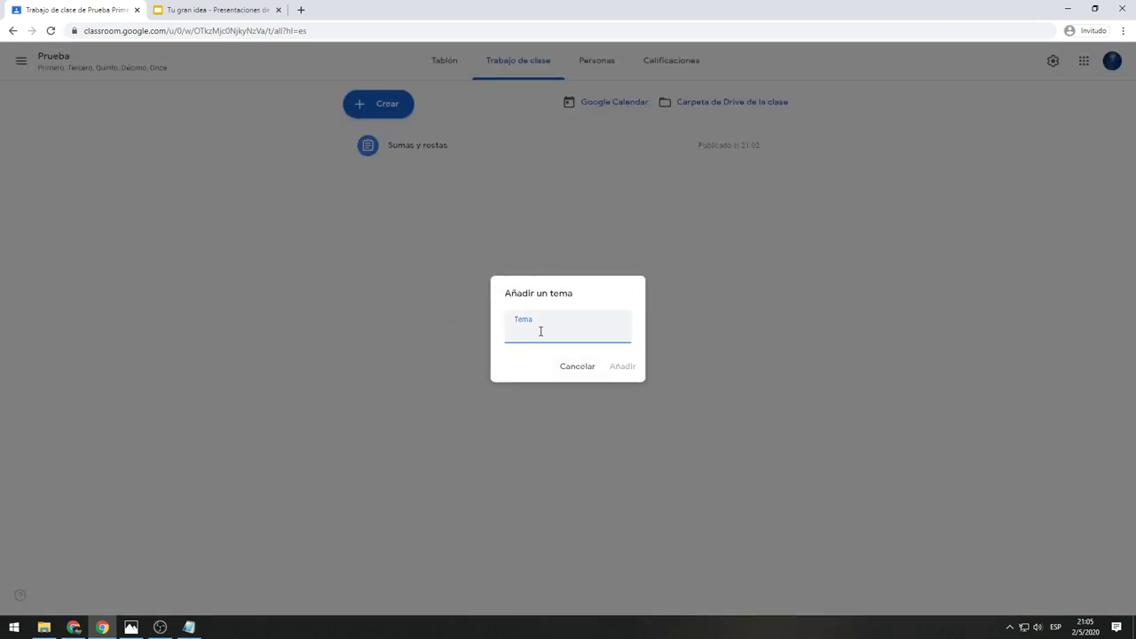
- Add topics Aritmética and Álgebra, move Sumas y restas under Aritmética, then view Personas
{"action": "type", "text": "A"}
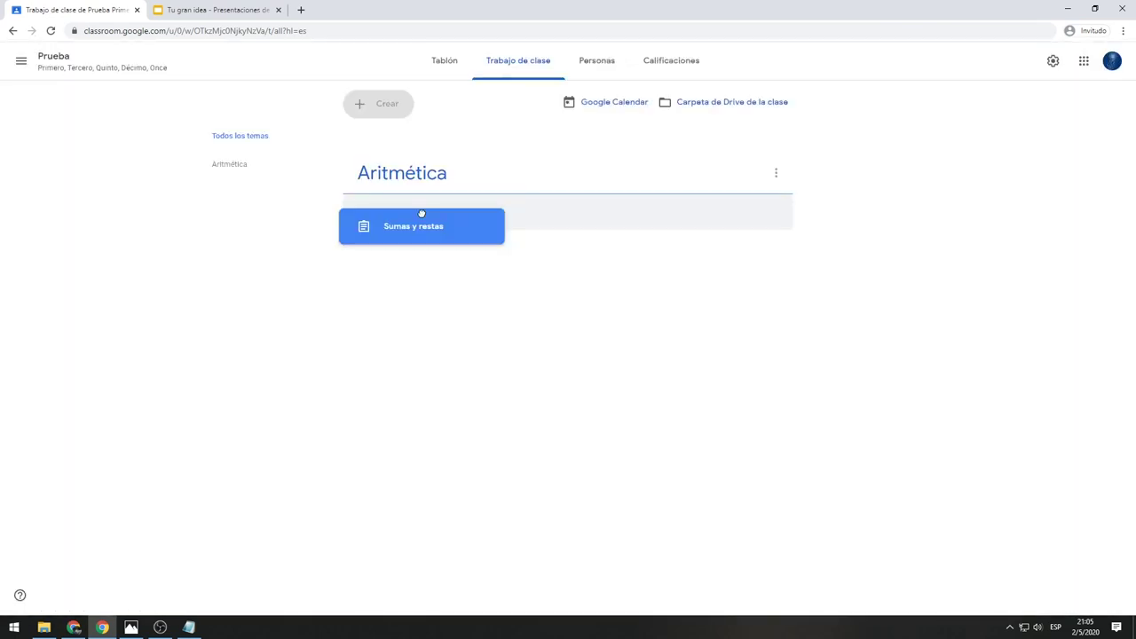
{"action": "left_click_drag", "start_coordinate": [422, 214], "coordinate": [421, 216]}
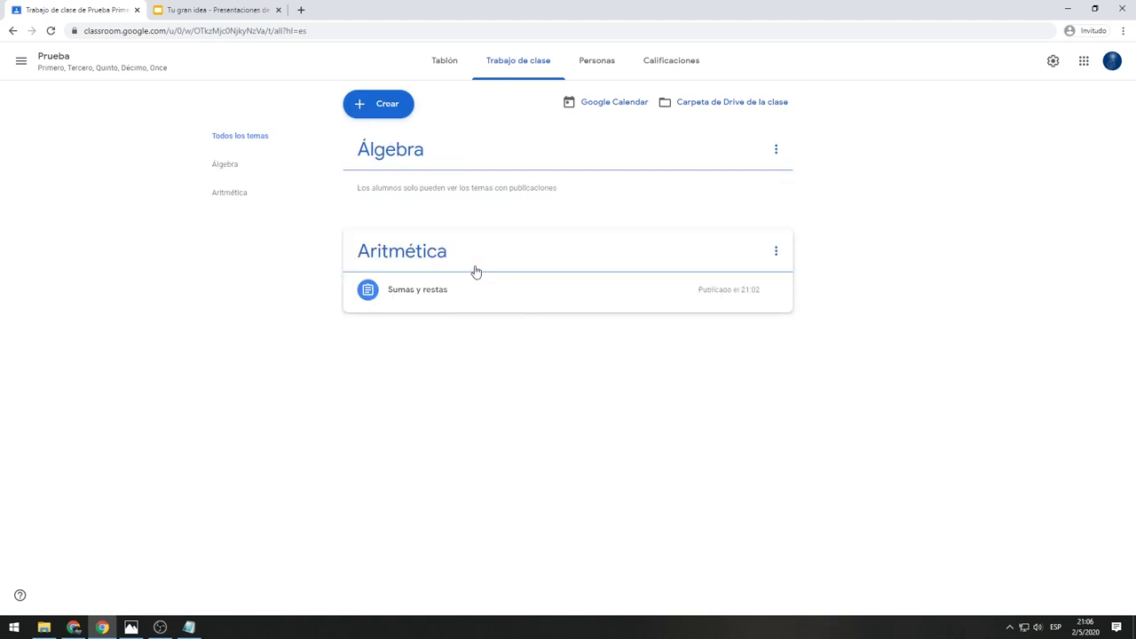
{"action": "left_click", "coordinate": [583, 64]}
{"action": "left_click", "coordinate": [772, 216]}
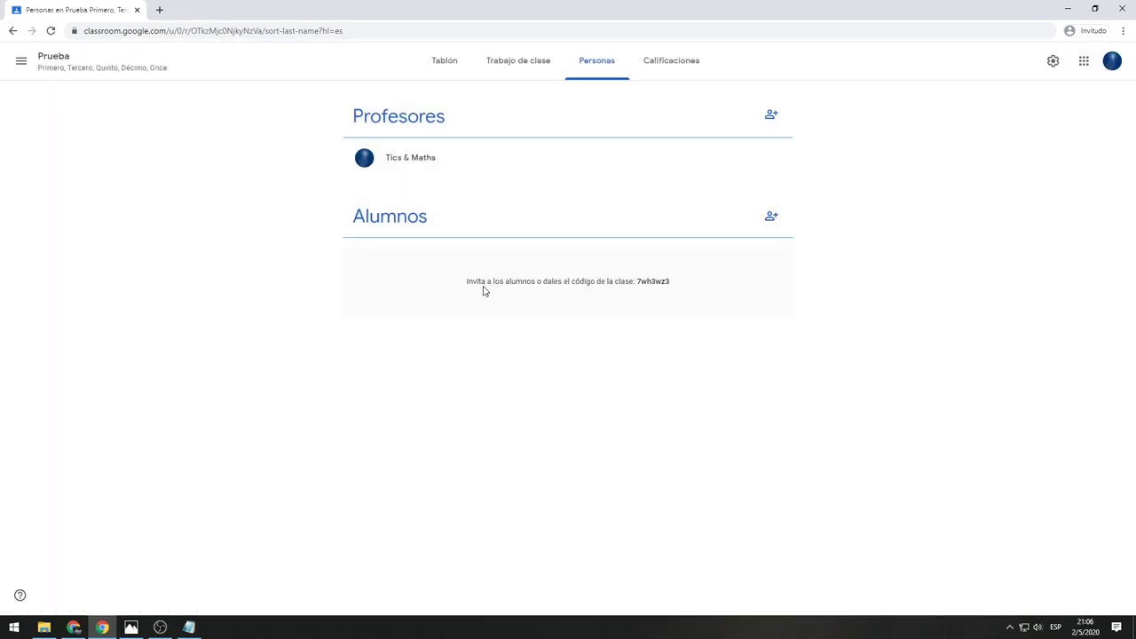
- Open the Calificaciones tab to view the class's grades
{"action": "left_click", "coordinate": [672, 64]}
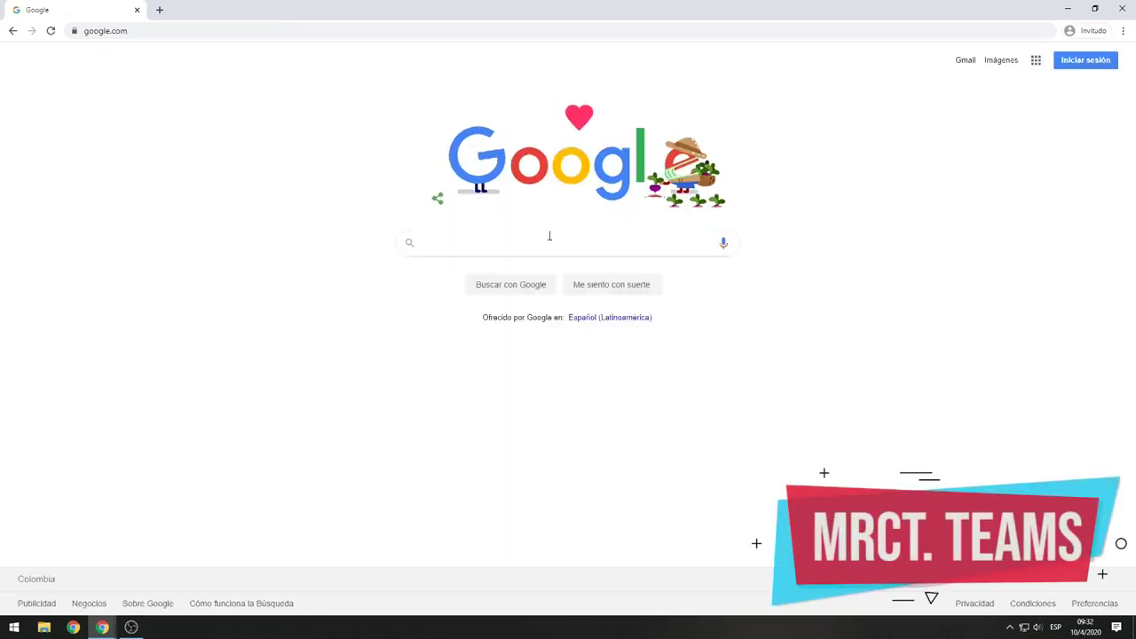
- Search Google for 'microsoft teams' and open the official Microsoft Teams product page
{"action": "left_click", "coordinate": [449, 248]}
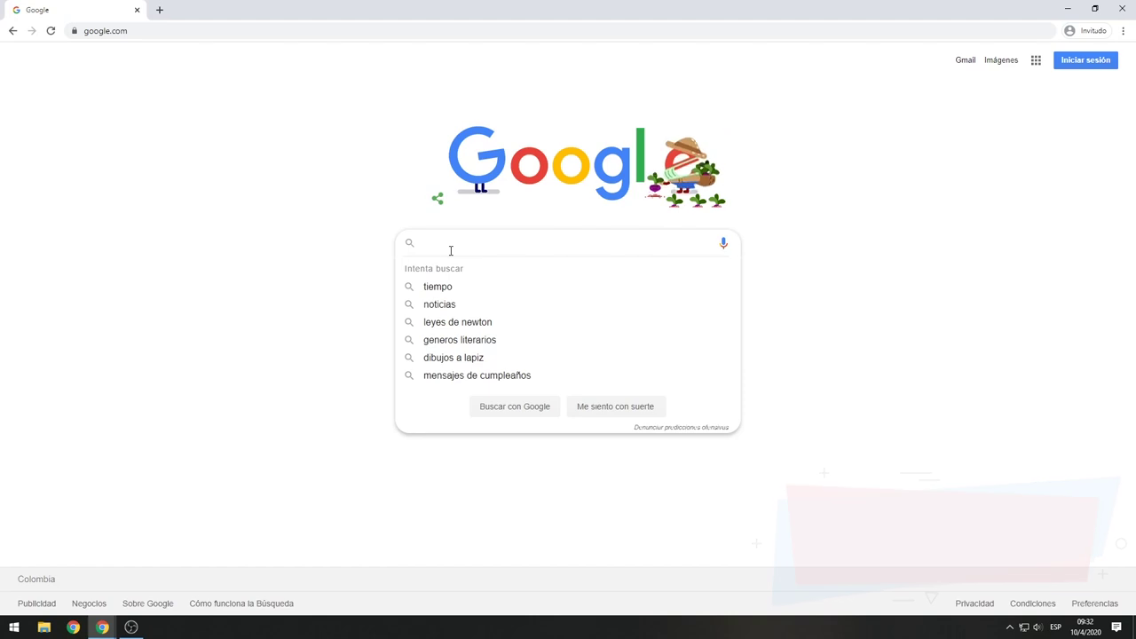
{"action": "type", "text": "microsoft teams"}
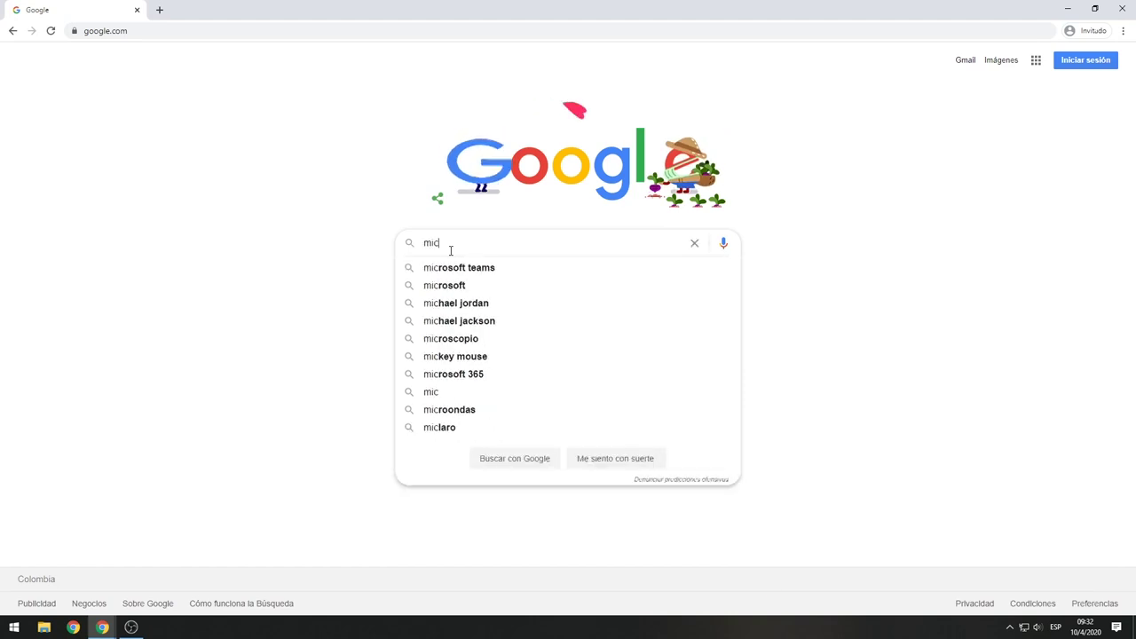
{"action": "key", "text": "Return"}
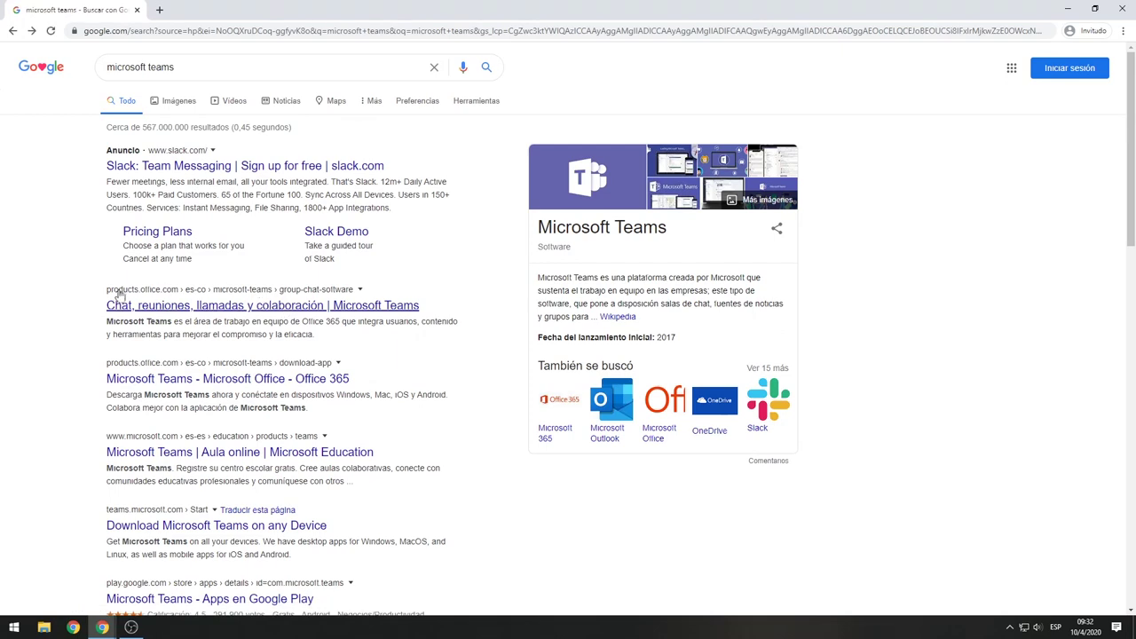
{"action": "left_click", "coordinate": [183, 307]}
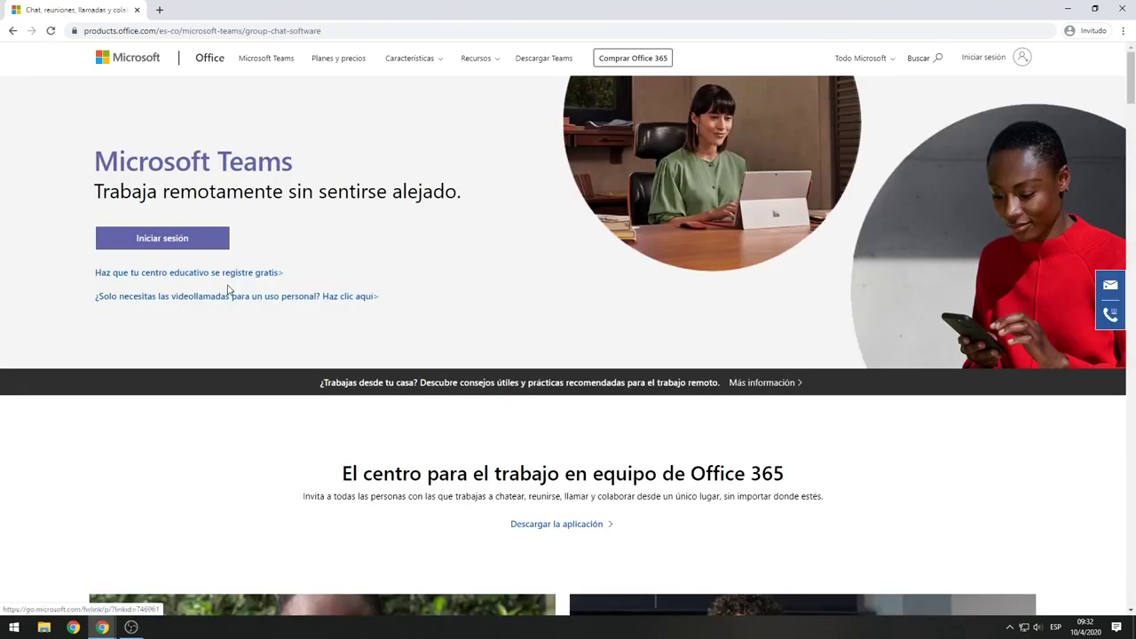
- Sign in to Microsoft Teams with the account password to reach the Equipos page
{"action": "left_click", "coordinate": [167, 243]}
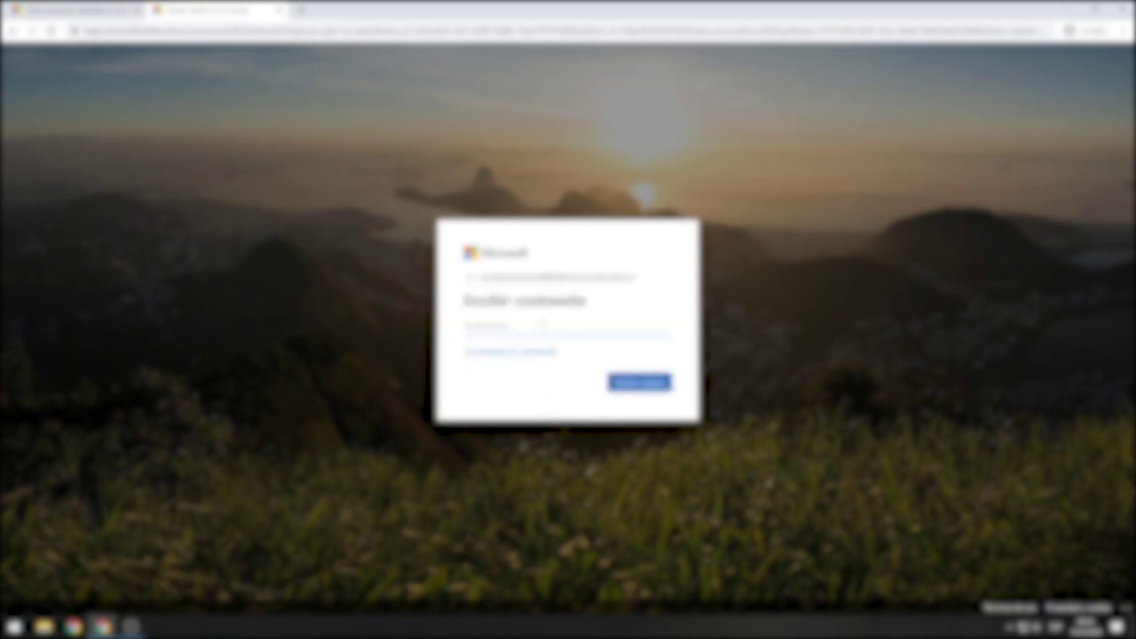
{"action": "key", "text": "Return"}
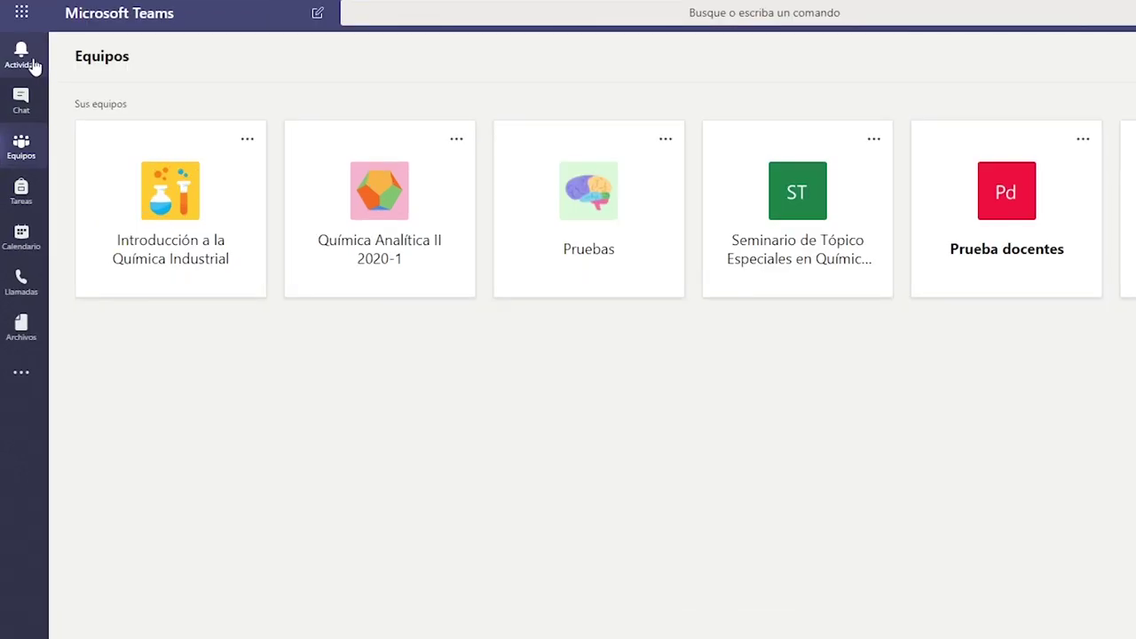
{"action": "left_click", "coordinate": [32, 66]}
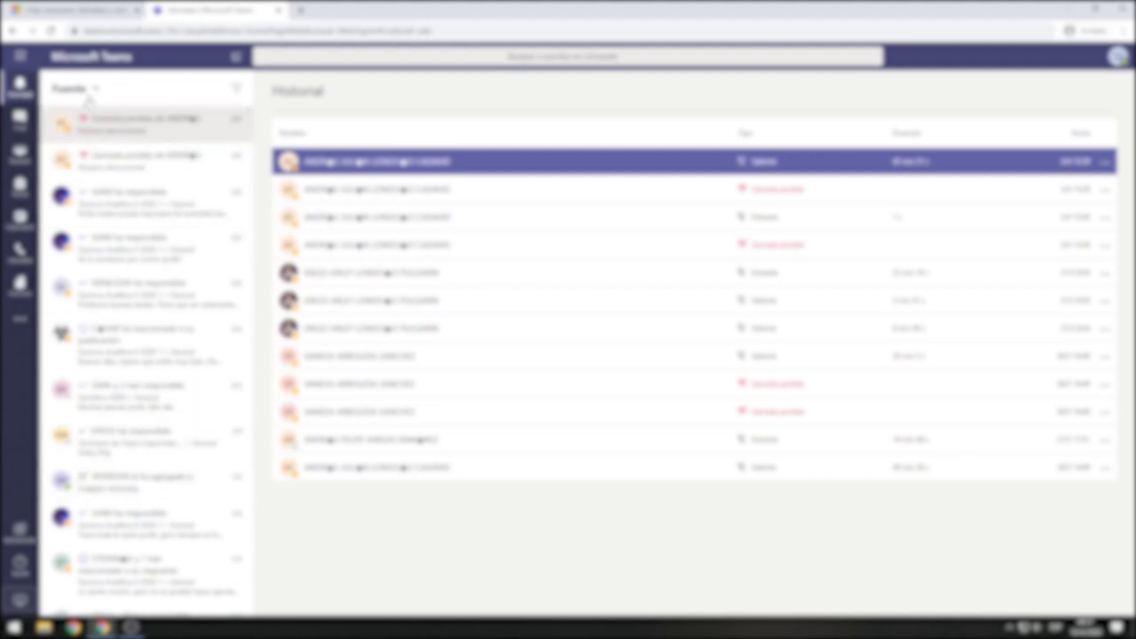
{"action": "left_click", "coordinate": [20, 120]}
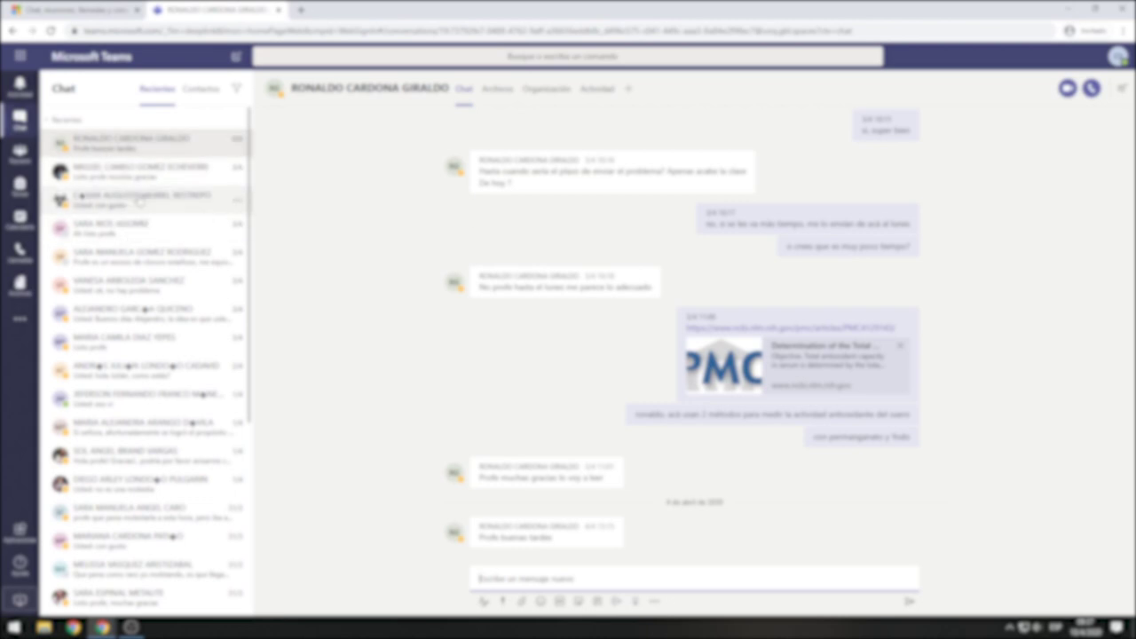
{"action": "left_click", "coordinate": [35, 152]}
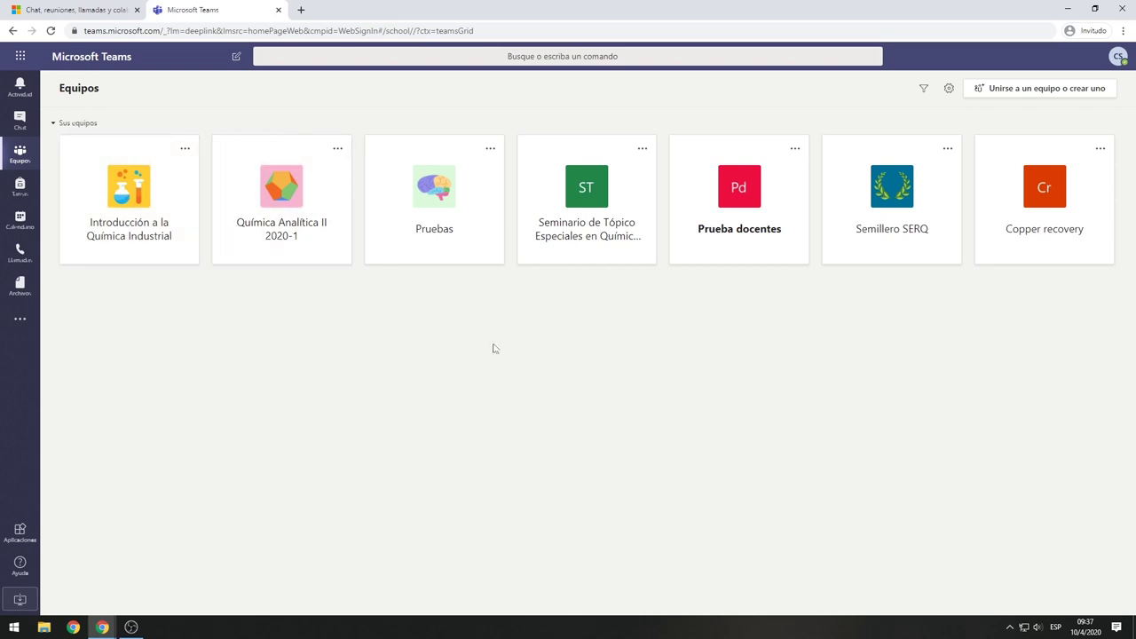
{"action": "left_click", "coordinate": [19, 186]}
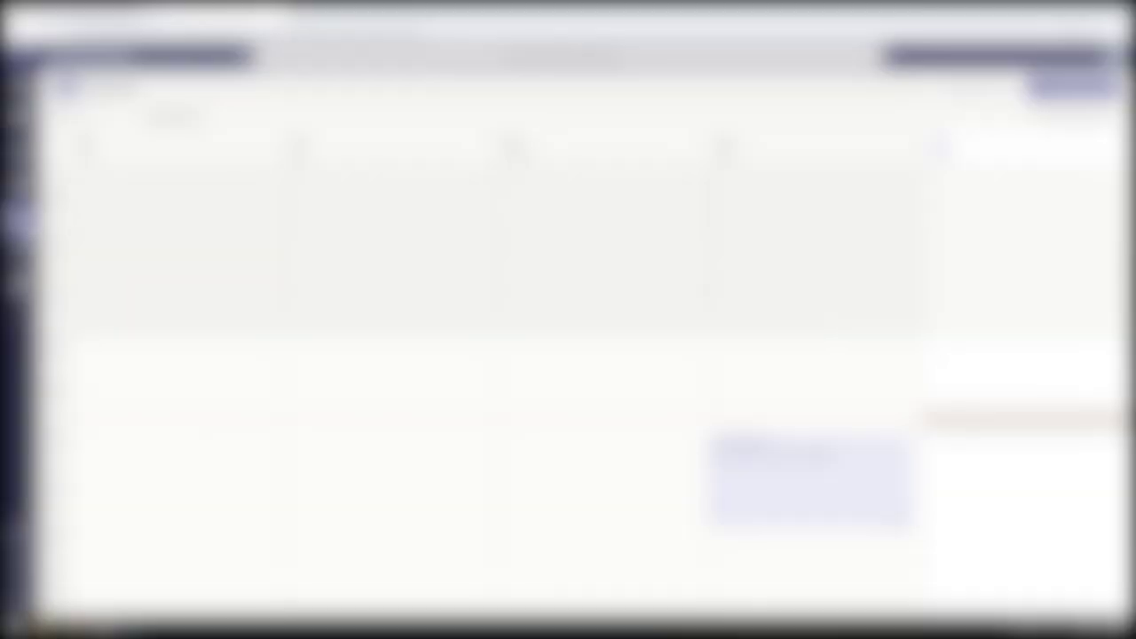
{"action": "left_click", "coordinate": [18, 258]}
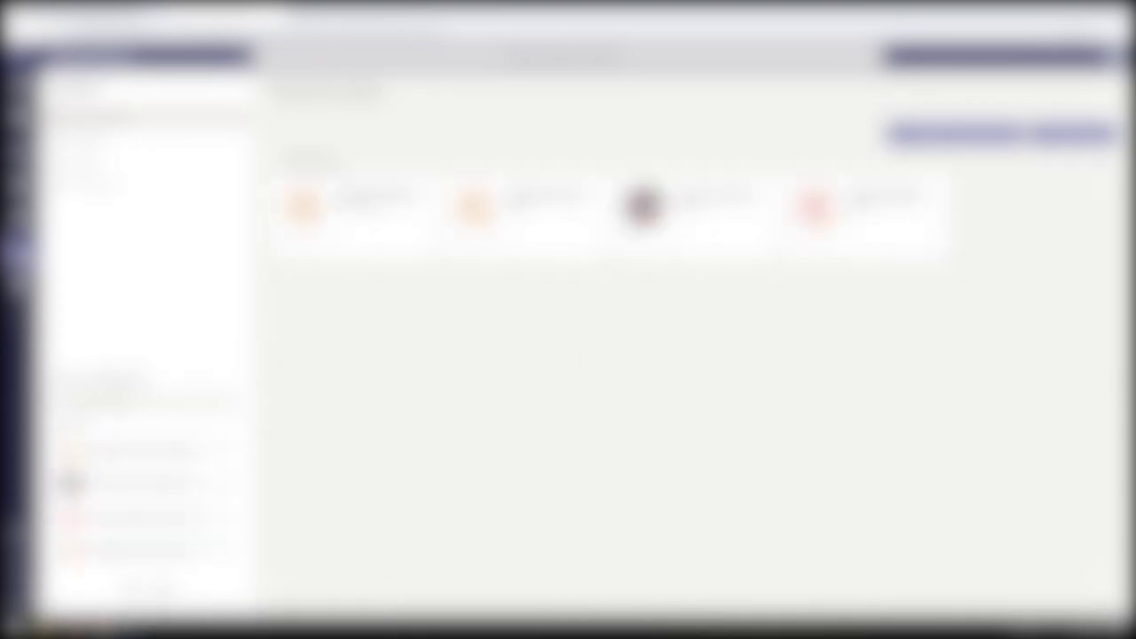
{"action": "left_click", "coordinate": [21, 285]}
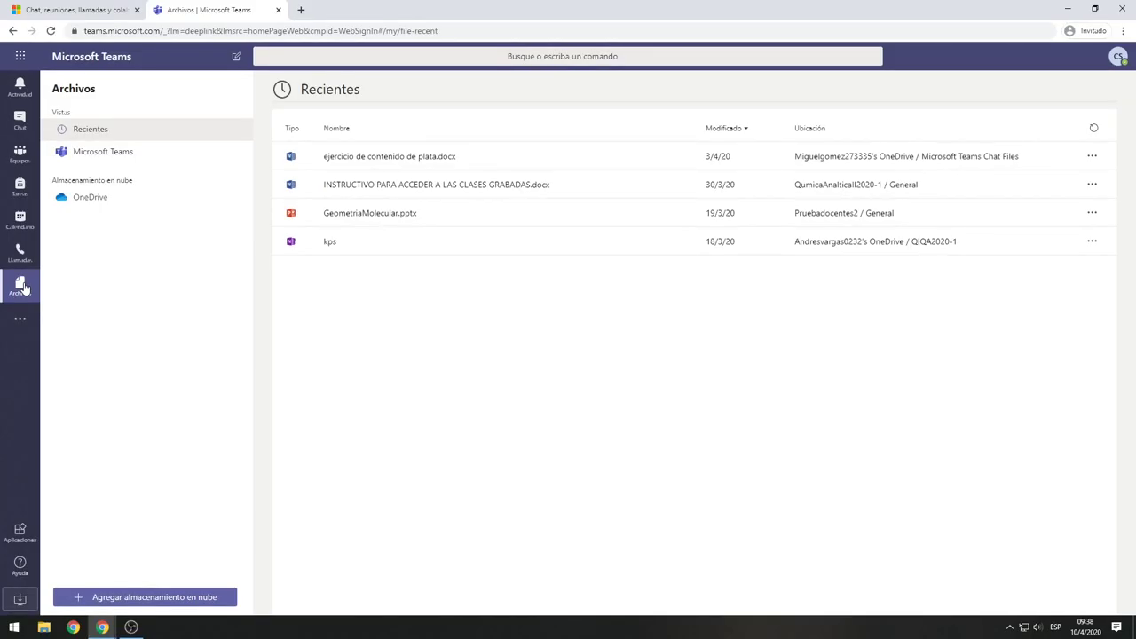
{"action": "left_click", "coordinate": [19, 319]}
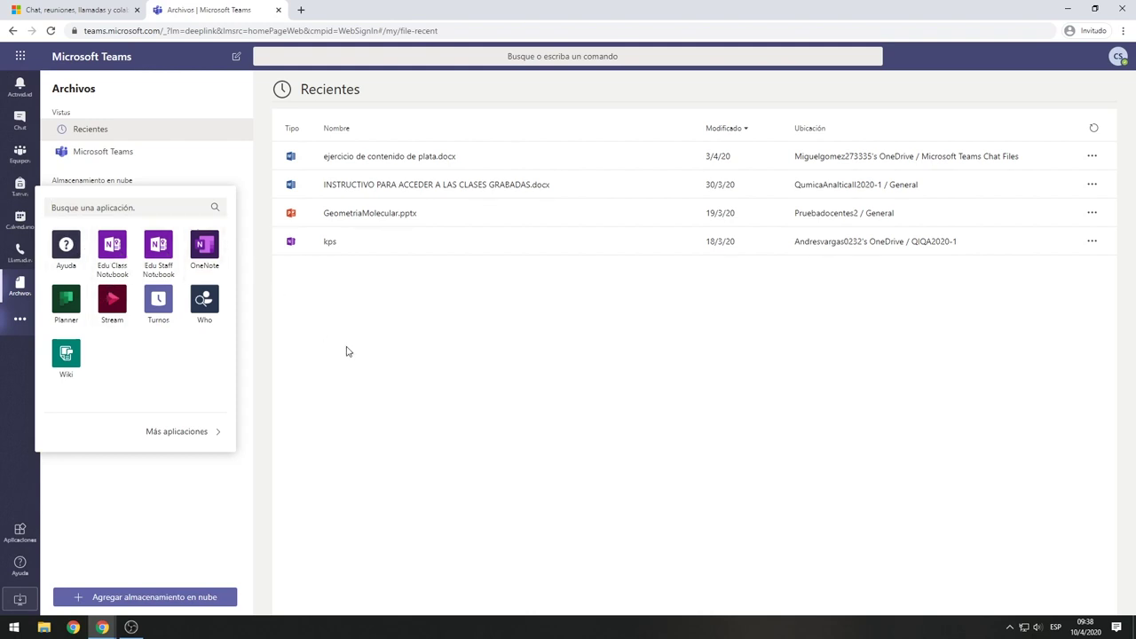
{"action": "left_click", "coordinate": [19, 154]}
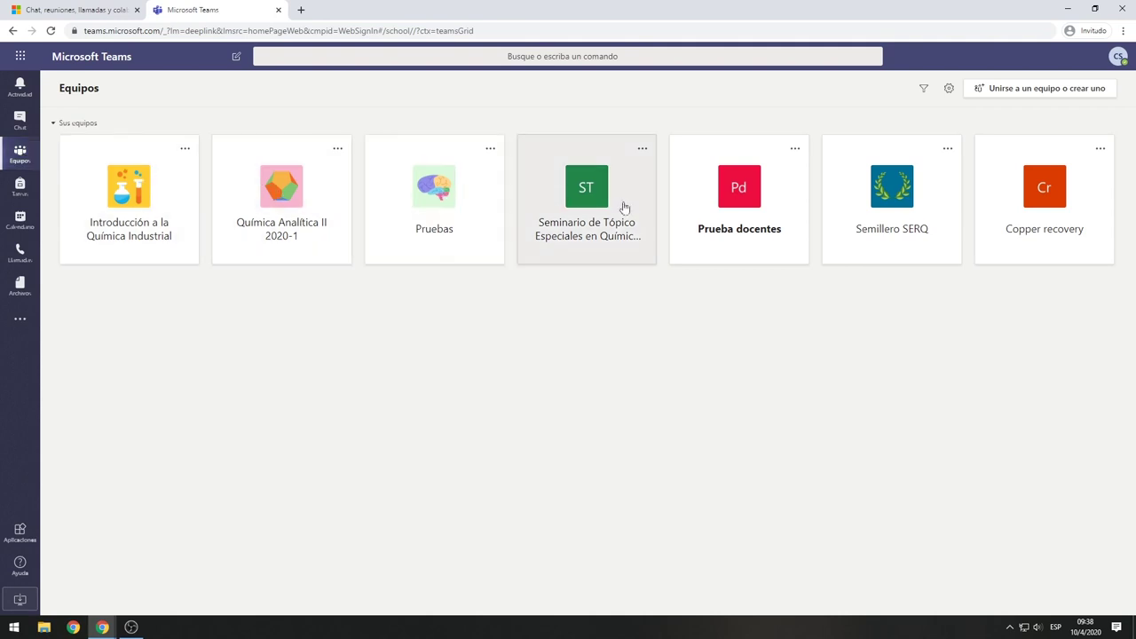
- Open the Prueba docentes team and check the file-attachment options for a new post
{"action": "left_click", "coordinate": [742, 208]}
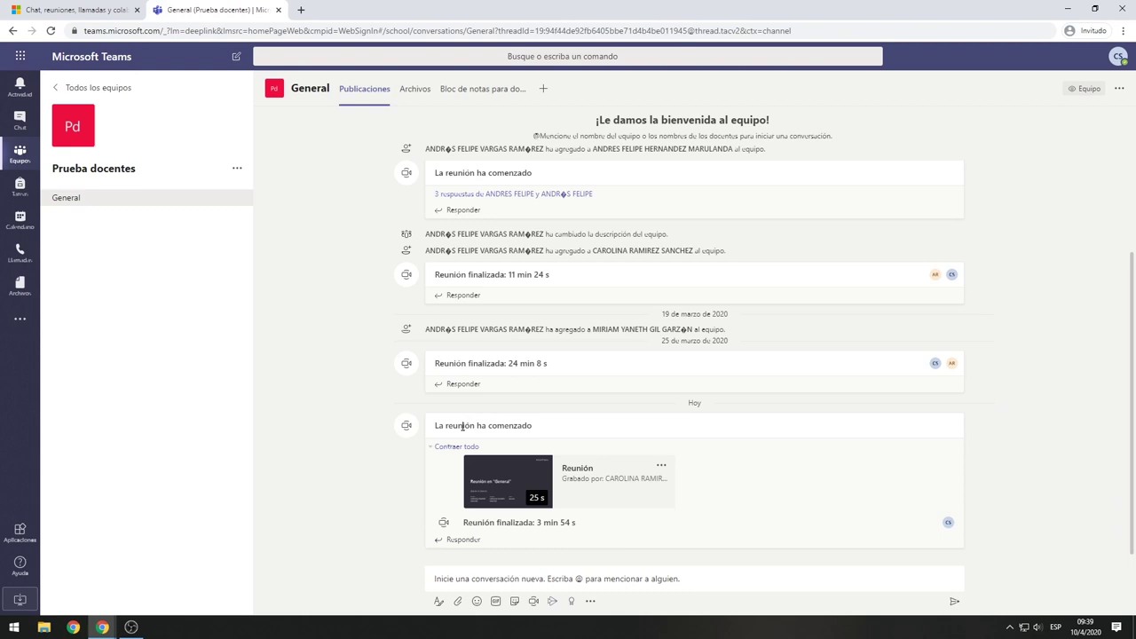
{"action": "left_click", "coordinate": [459, 573]}
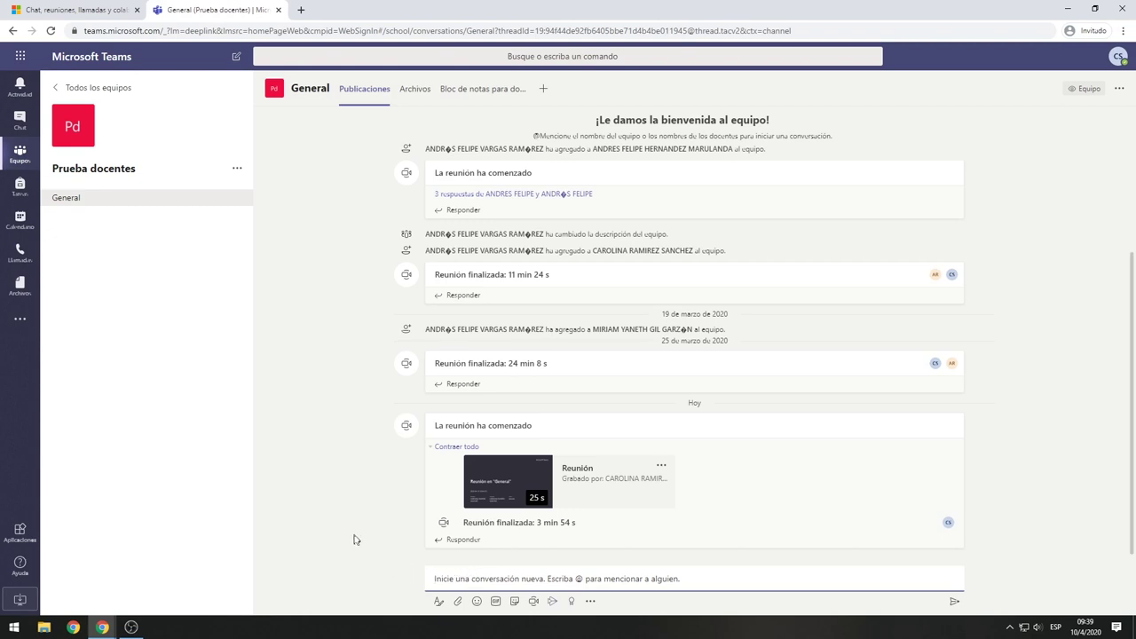
{"action": "left_click", "coordinate": [457, 604]}
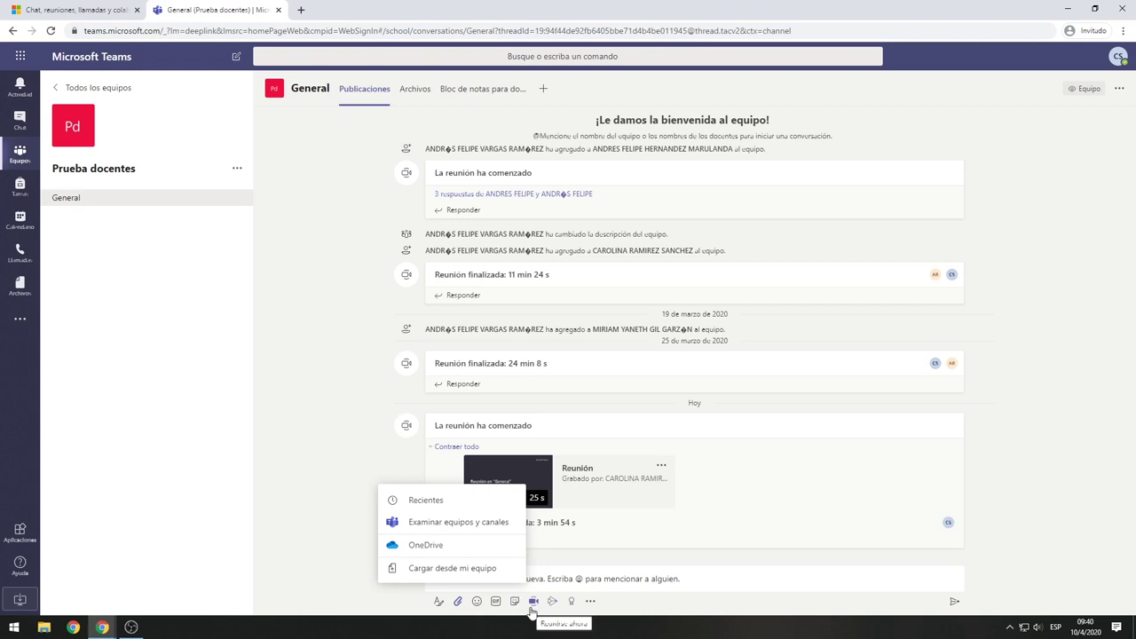
- Start an instant meeting 'Clase de Matemáticas' with camera allowed, then request adding a team member
{"action": "left_click", "coordinate": [533, 604]}
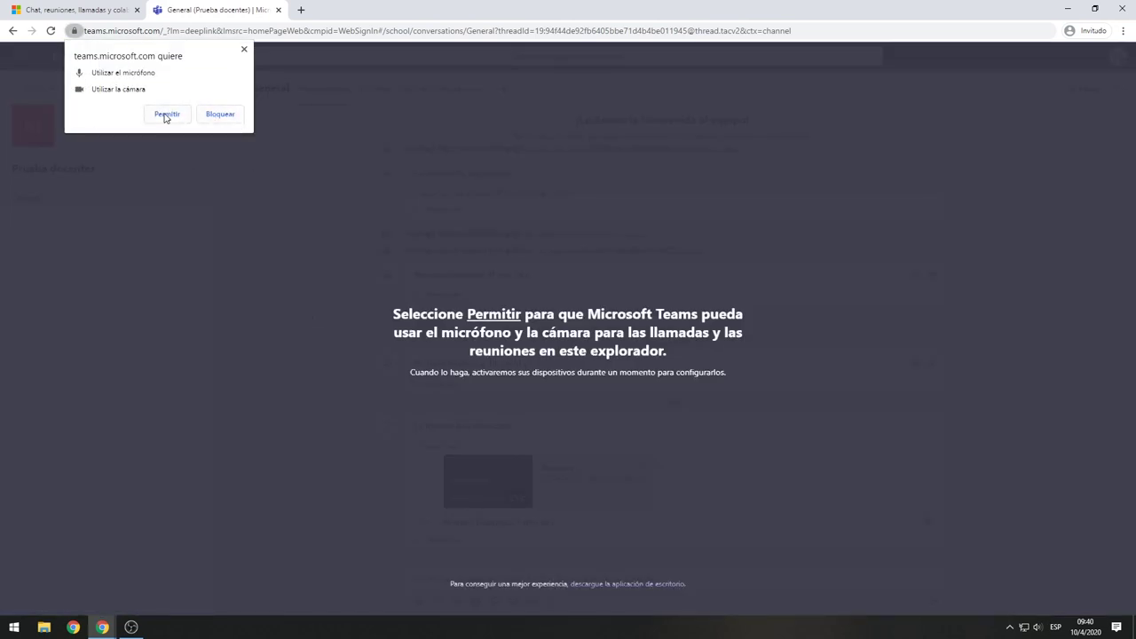
{"action": "left_click", "coordinate": [165, 116]}
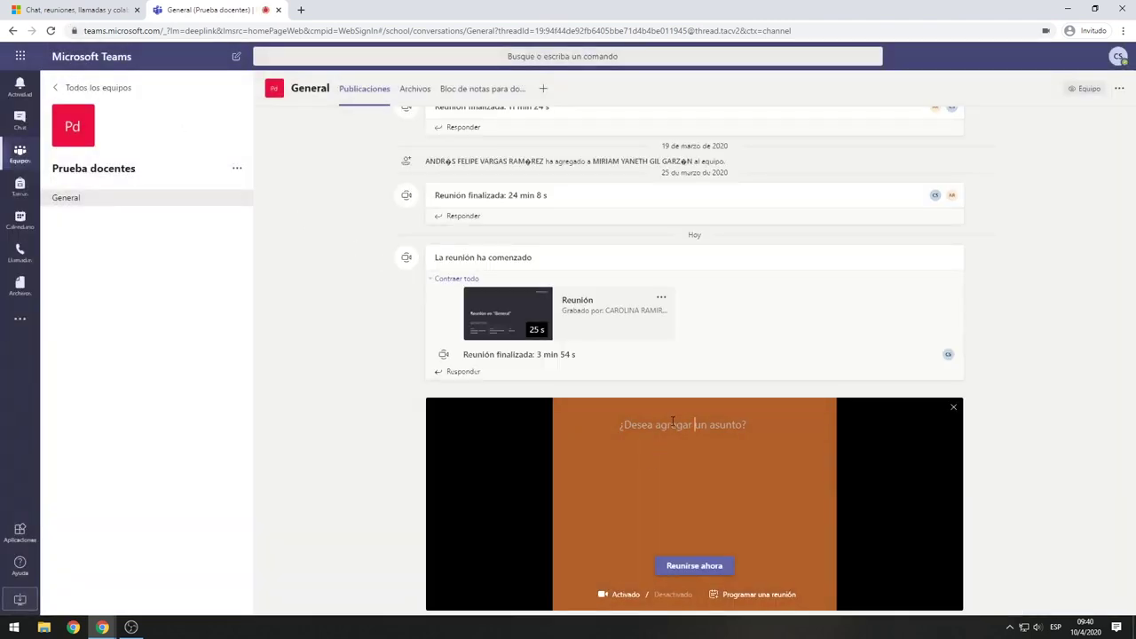
{"action": "type", "text": "Clase de Matemáticas"}
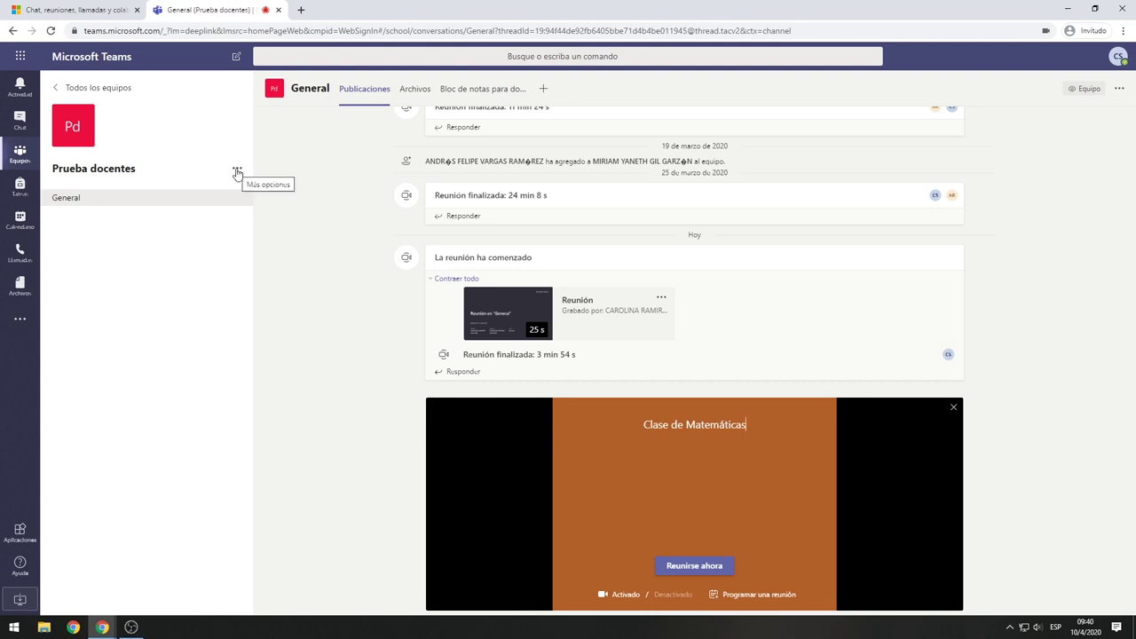
{"action": "left_click", "coordinate": [237, 173]}
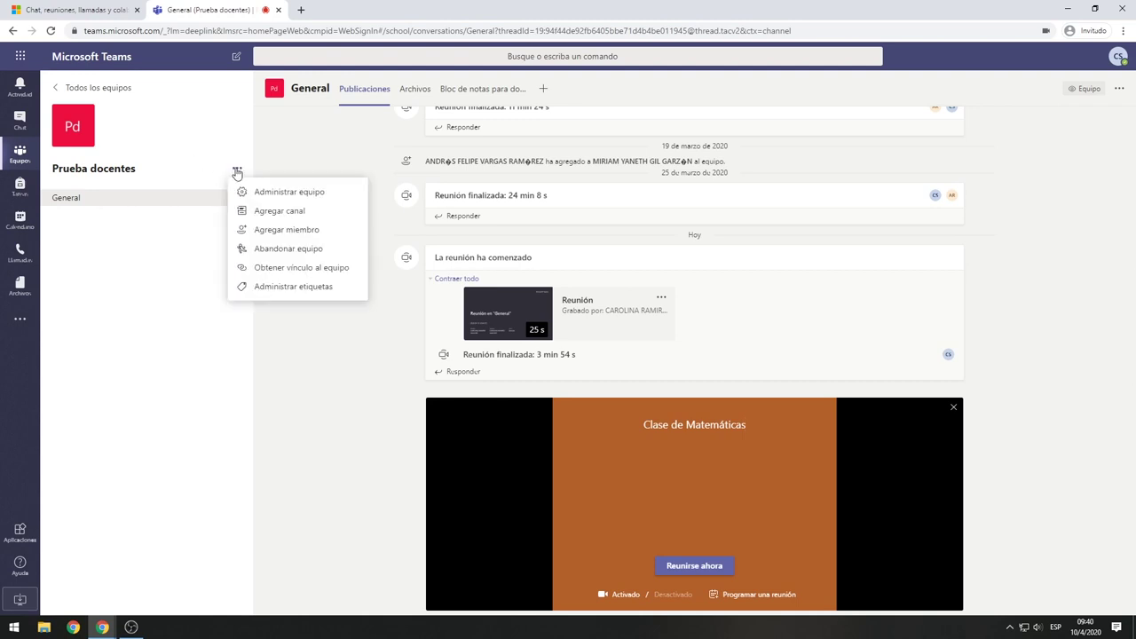
{"action": "left_click", "coordinate": [327, 230]}
- Cancel the add-member request and open the scheduling form for Clase de Matemáticas
{"action": "left_click", "coordinate": [555, 189]}
{"action": "double_click", "coordinate": [461, 186]}
{"action": "left_click", "coordinate": [516, 217]}
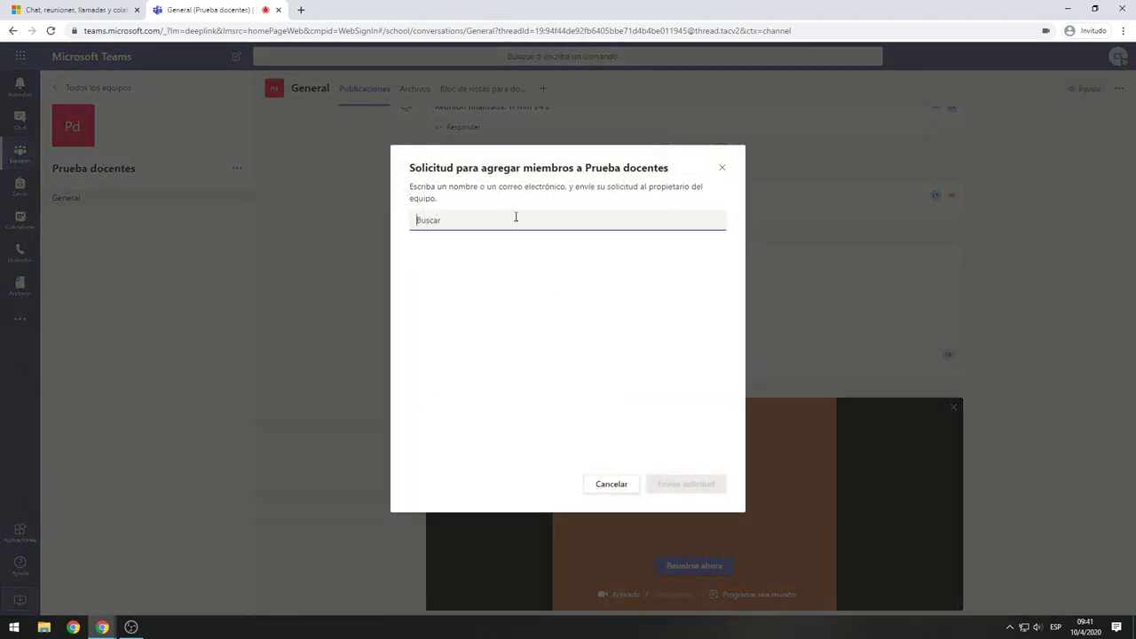
{"action": "left_click", "coordinate": [722, 168]}
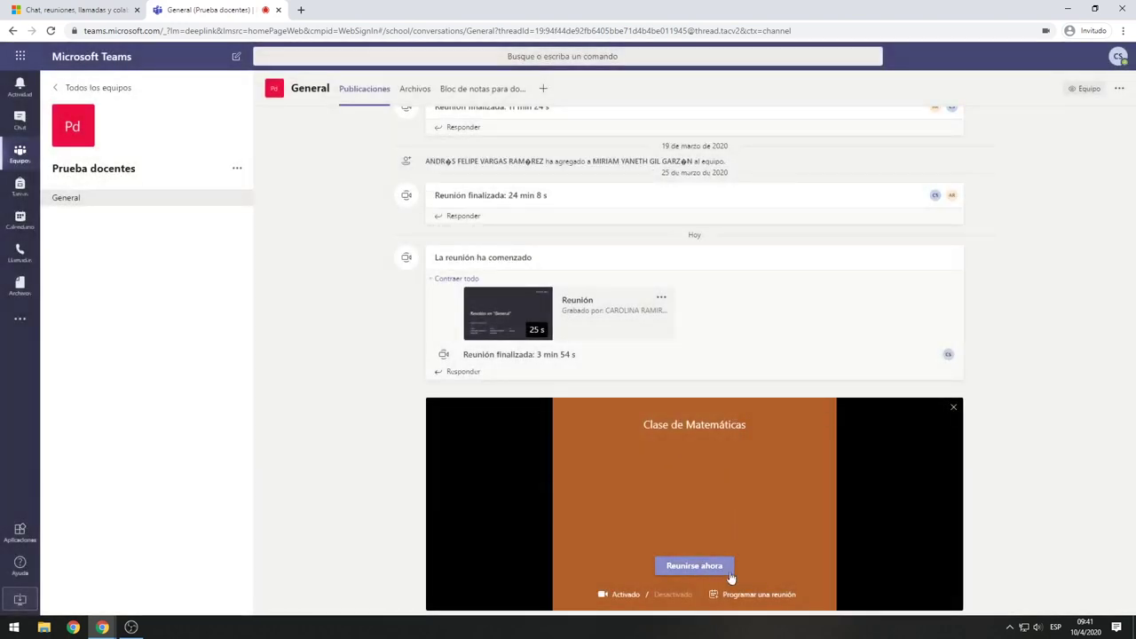
{"action": "left_click", "coordinate": [759, 594]}
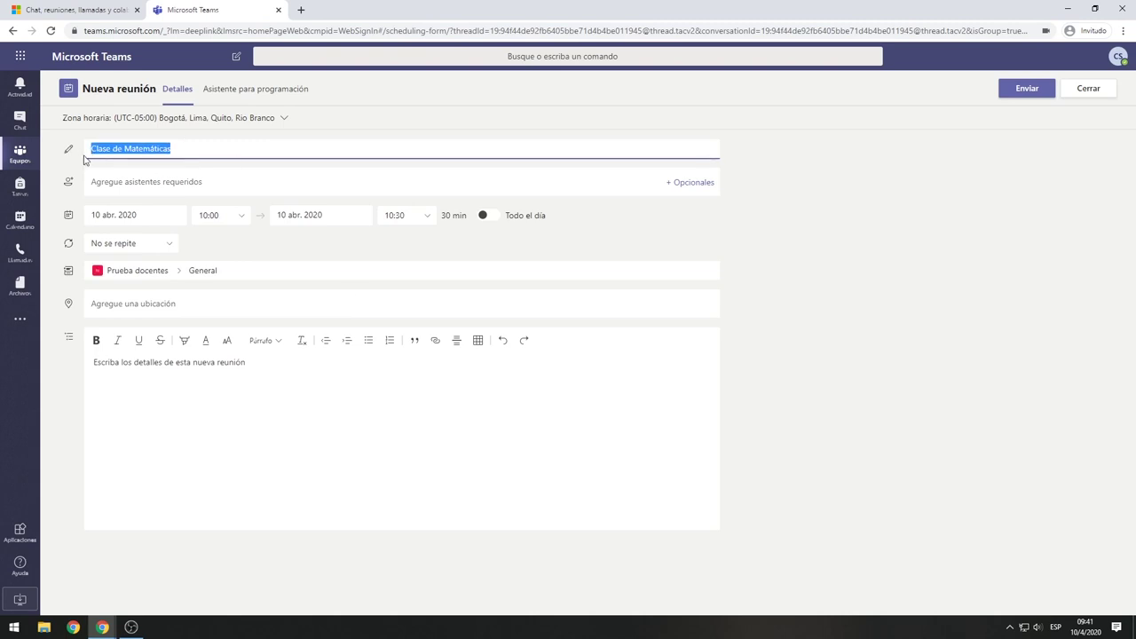
{"action": "left_click", "coordinate": [143, 182]}
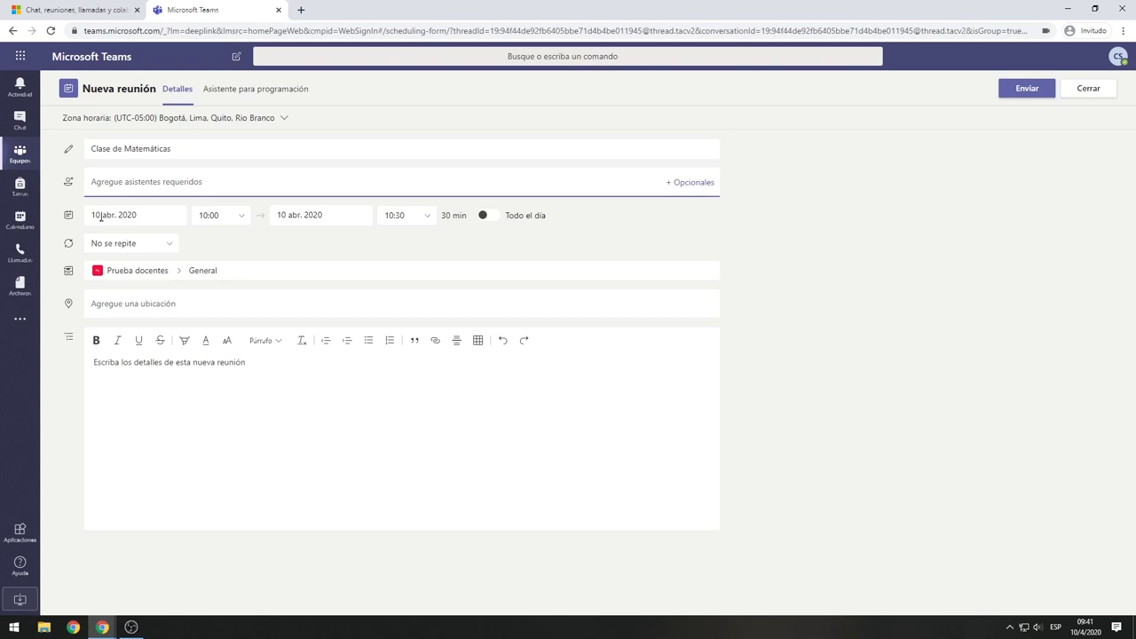
{"action": "left_click", "coordinate": [170, 243]}
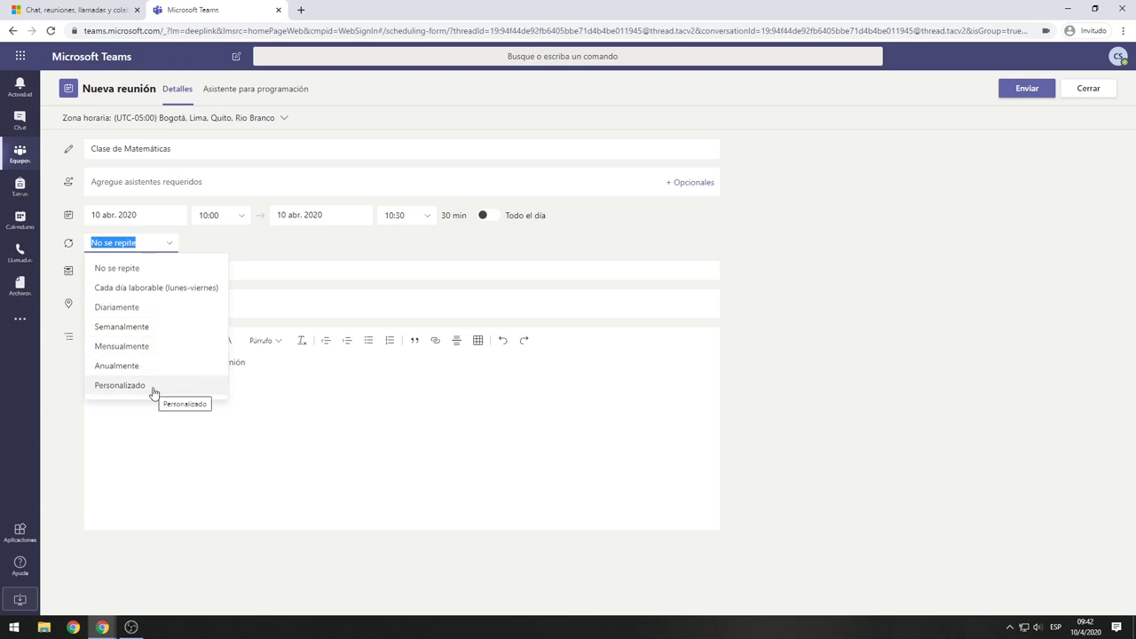
{"action": "left_click", "coordinate": [235, 250]}
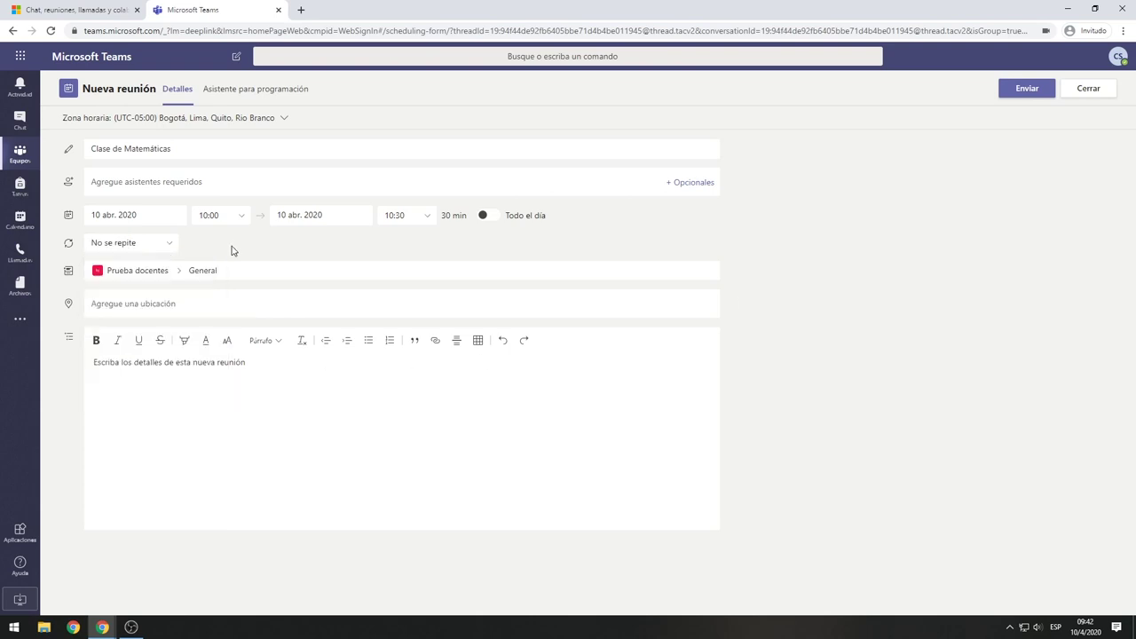
- Check the meeting location and details fields, then start the meeting immediately
{"action": "left_click", "coordinate": [133, 304]}
{"action": "left_click", "coordinate": [152, 372]}
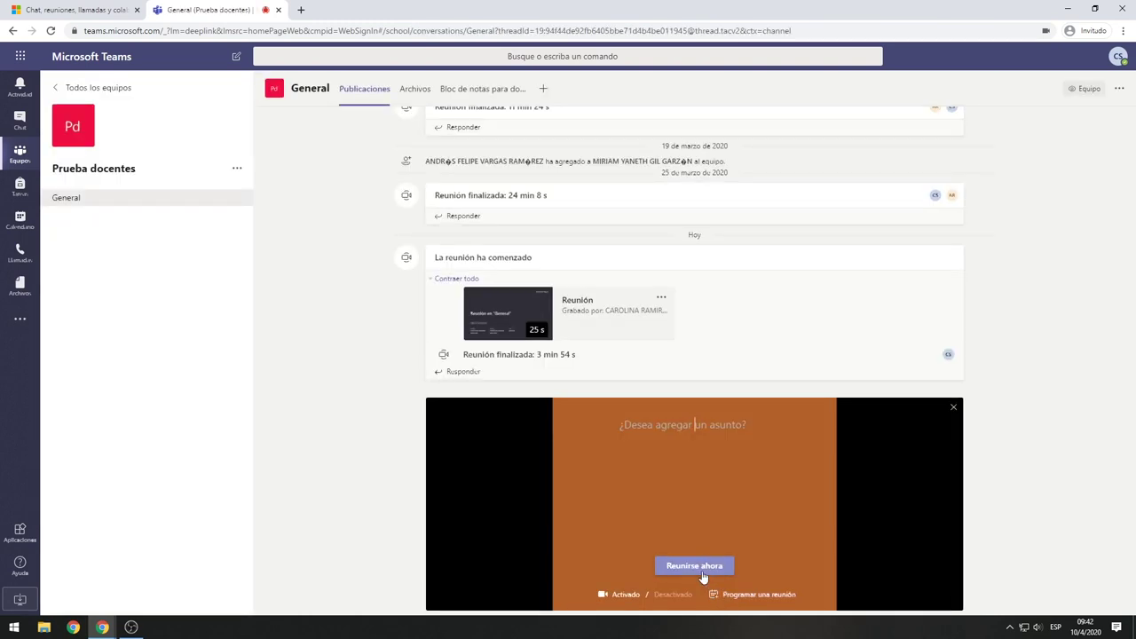
{"action": "left_click", "coordinate": [697, 568]}
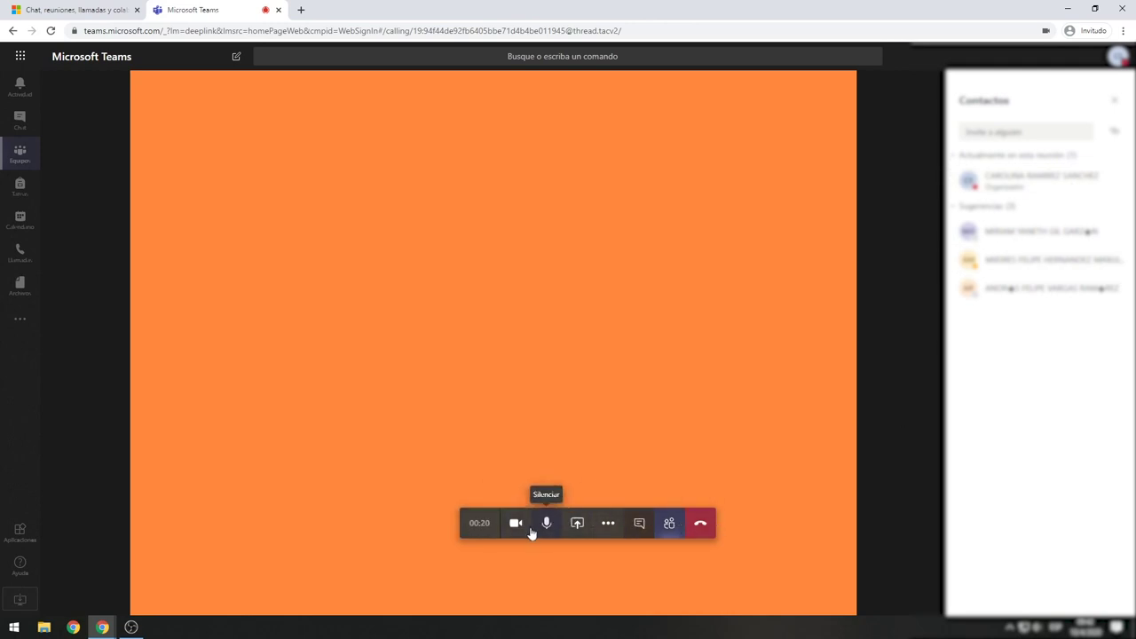
- Turn off the camera, mute the microphone, and view the content-sharing options
{"action": "left_click", "coordinate": [516, 526]}
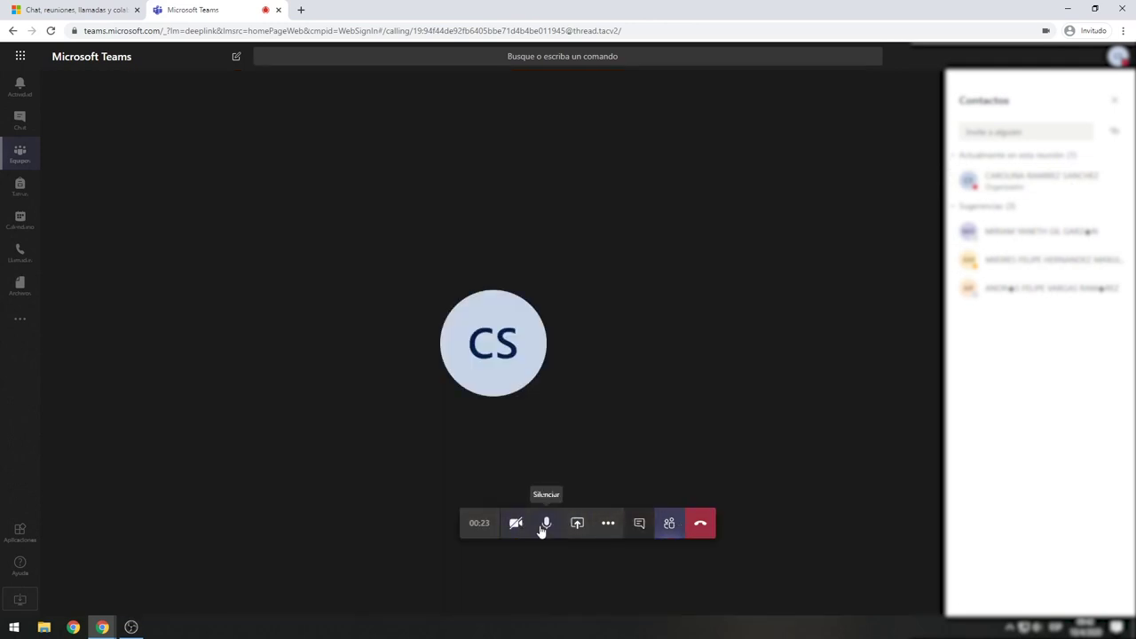
{"action": "left_click", "coordinate": [545, 525]}
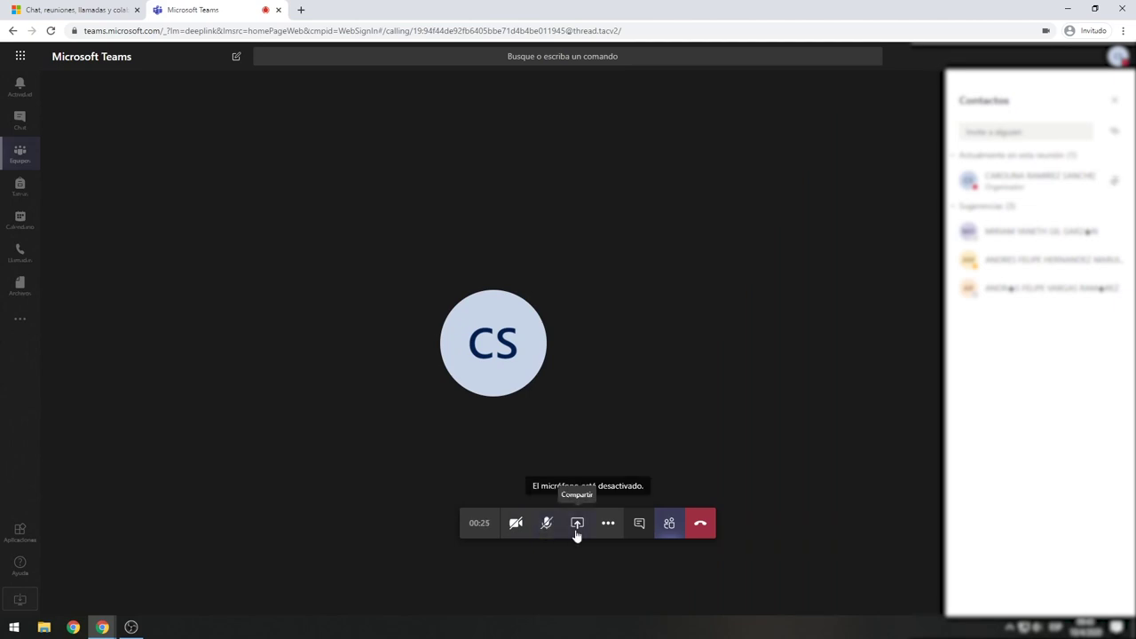
{"action": "left_click", "coordinate": [577, 525]}
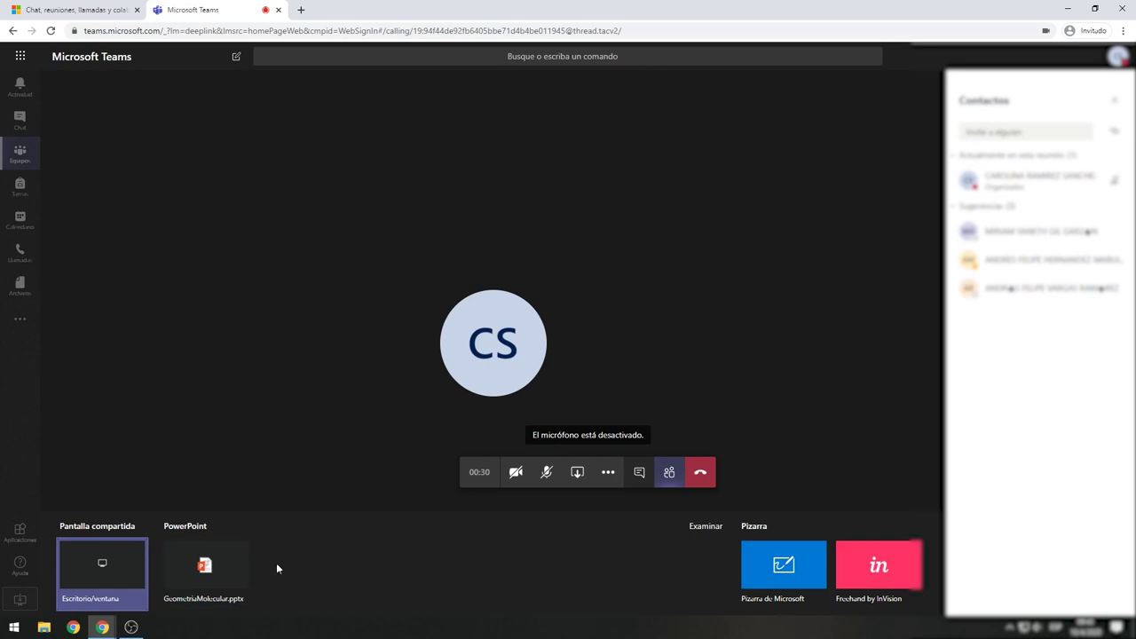
{"action": "left_click", "coordinate": [608, 471]}
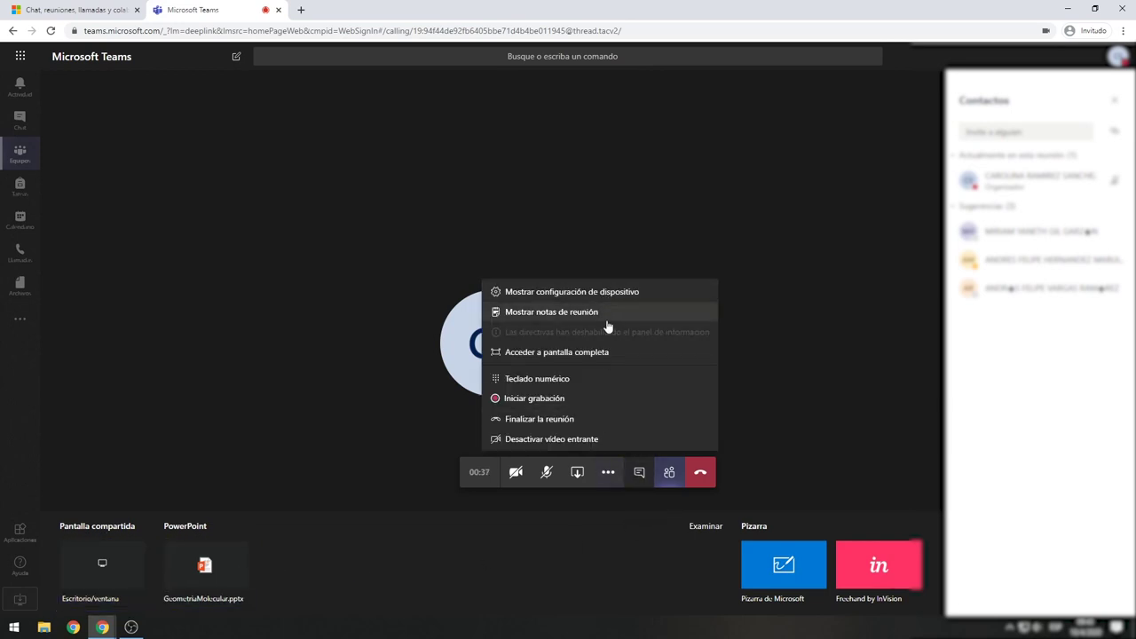
- Record a short meeting clip, open the meeting chat, then stop and confirm the recording
{"action": "left_click", "coordinate": [552, 401]}
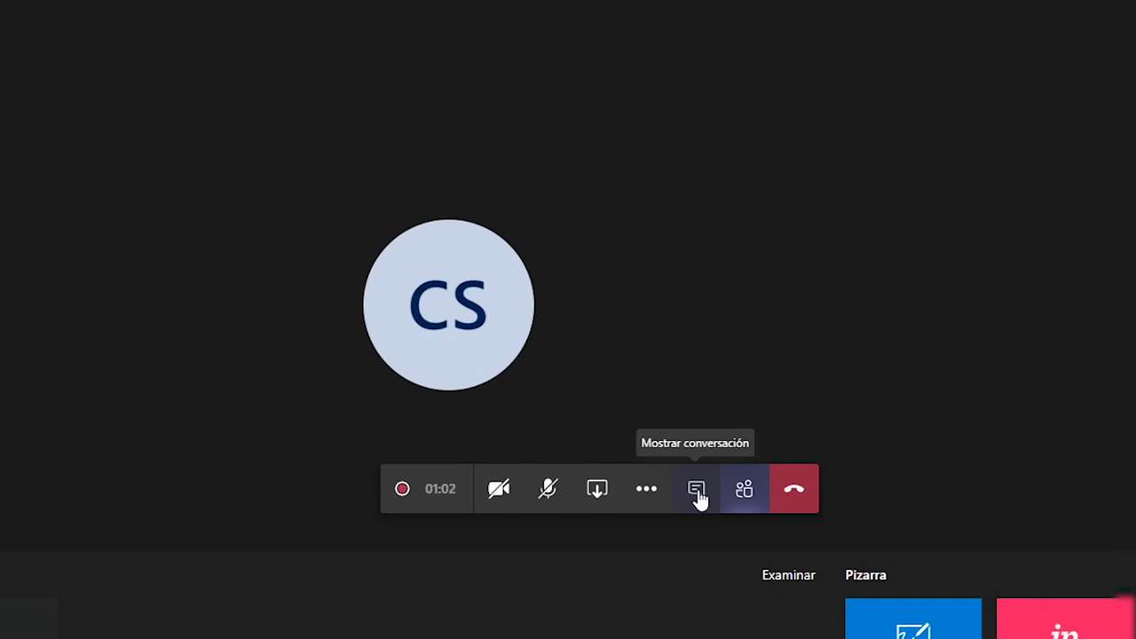
{"action": "left_click", "coordinate": [699, 499]}
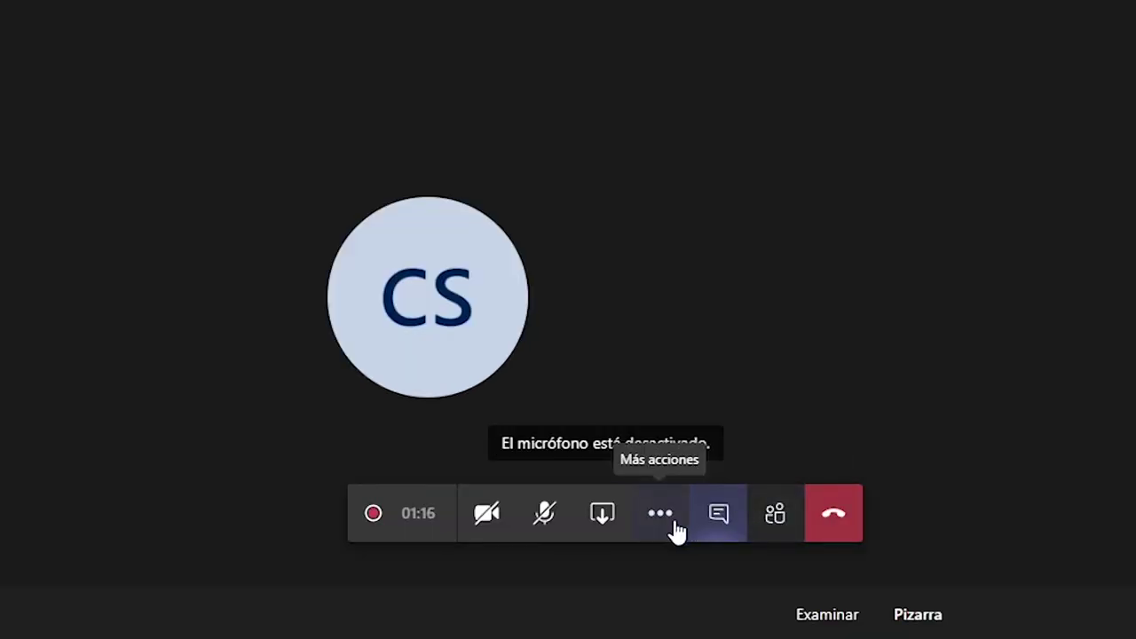
{"action": "left_click", "coordinate": [673, 522]}
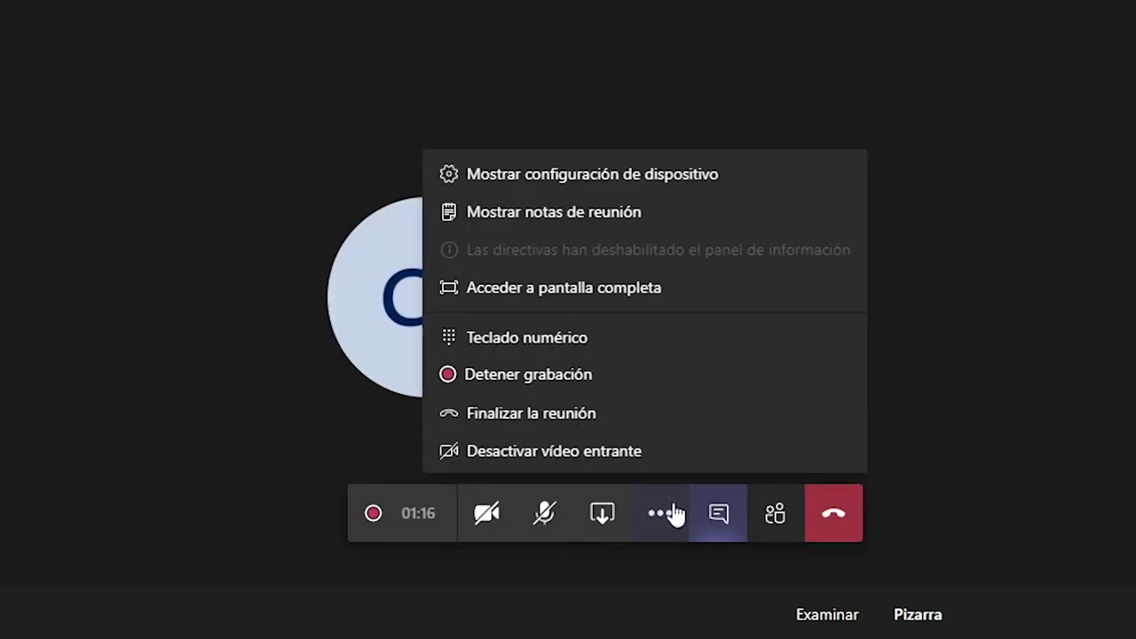
{"action": "left_click", "coordinate": [545, 394]}
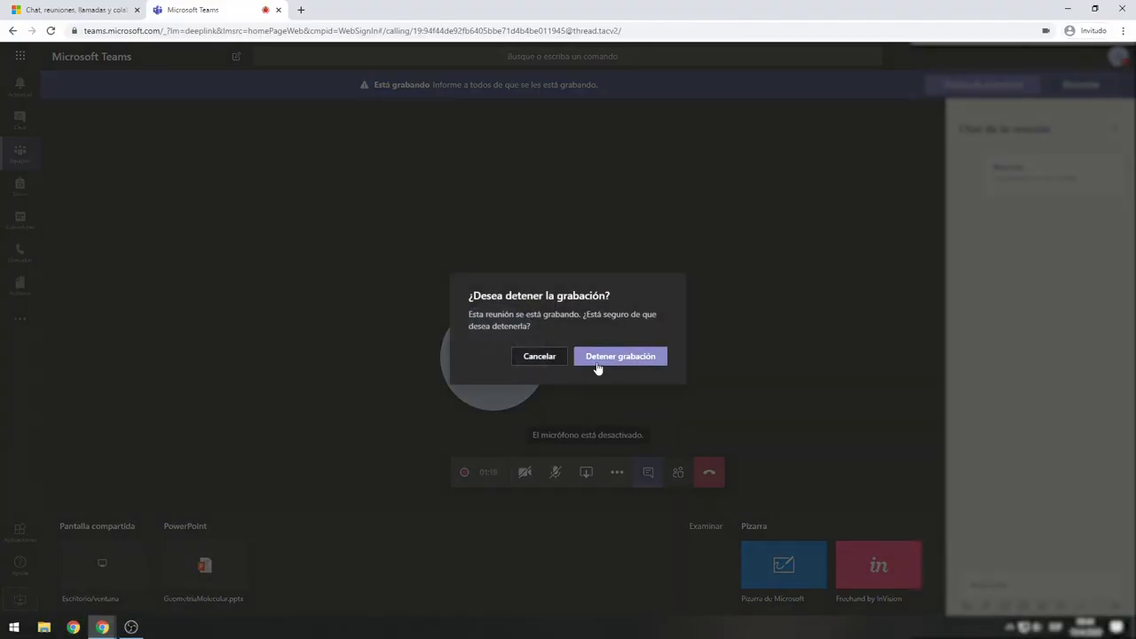
{"action": "left_click", "coordinate": [619, 356]}
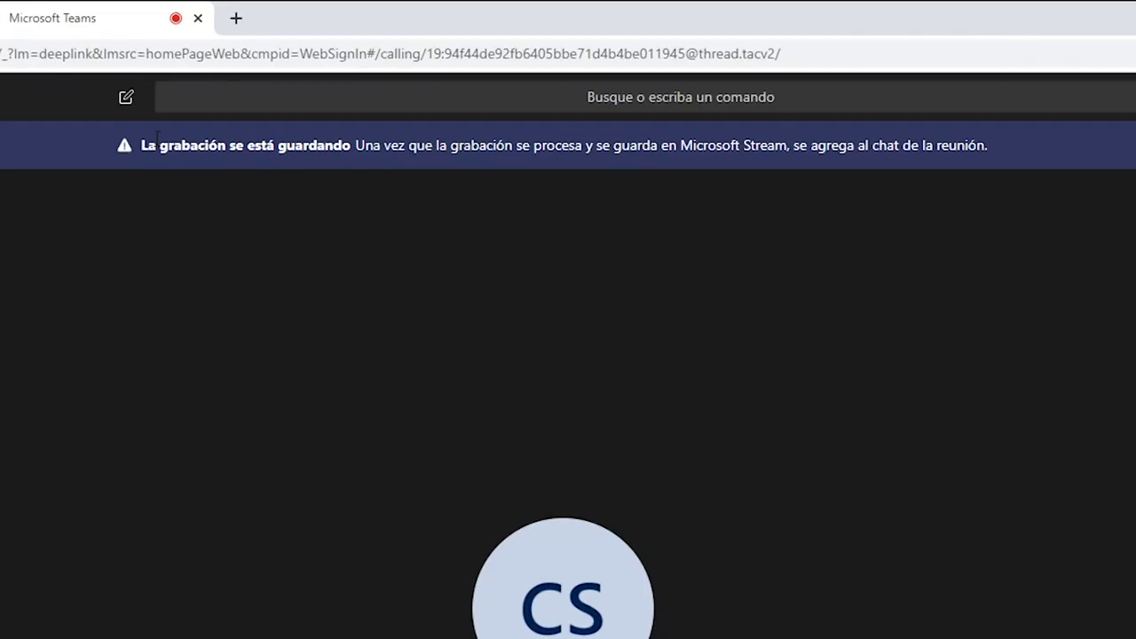
- Highlight the recording-saved notice, then browse the apps available in the chat reply box
{"action": "left_click_drag", "start_coordinate": [158, 142], "coordinate": [751, 146]}
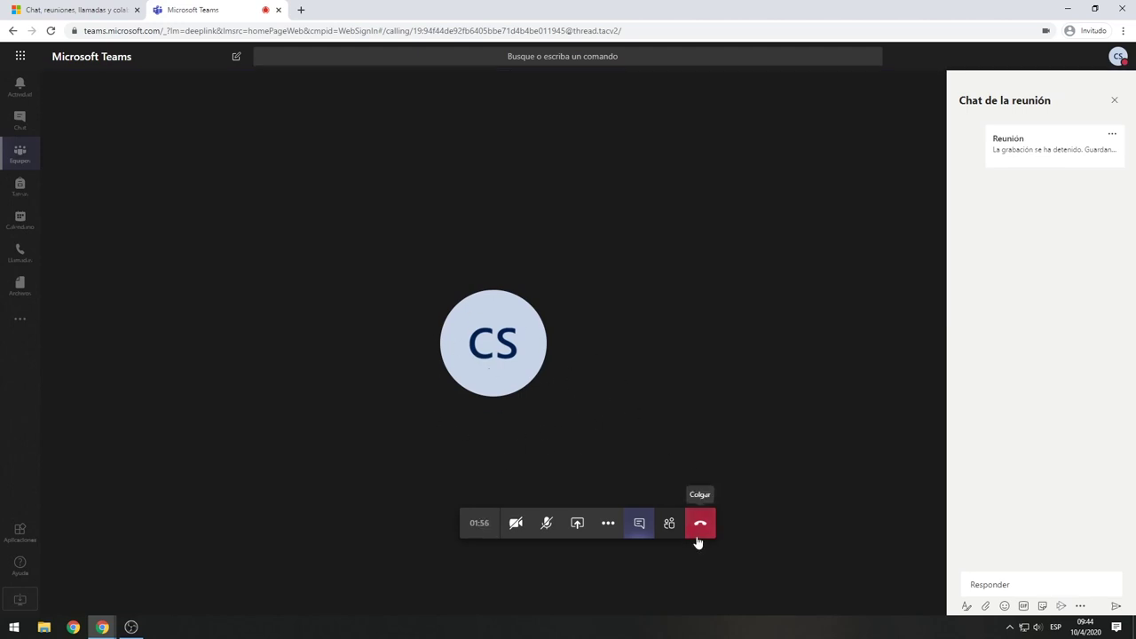
{"action": "left_click", "coordinate": [986, 591]}
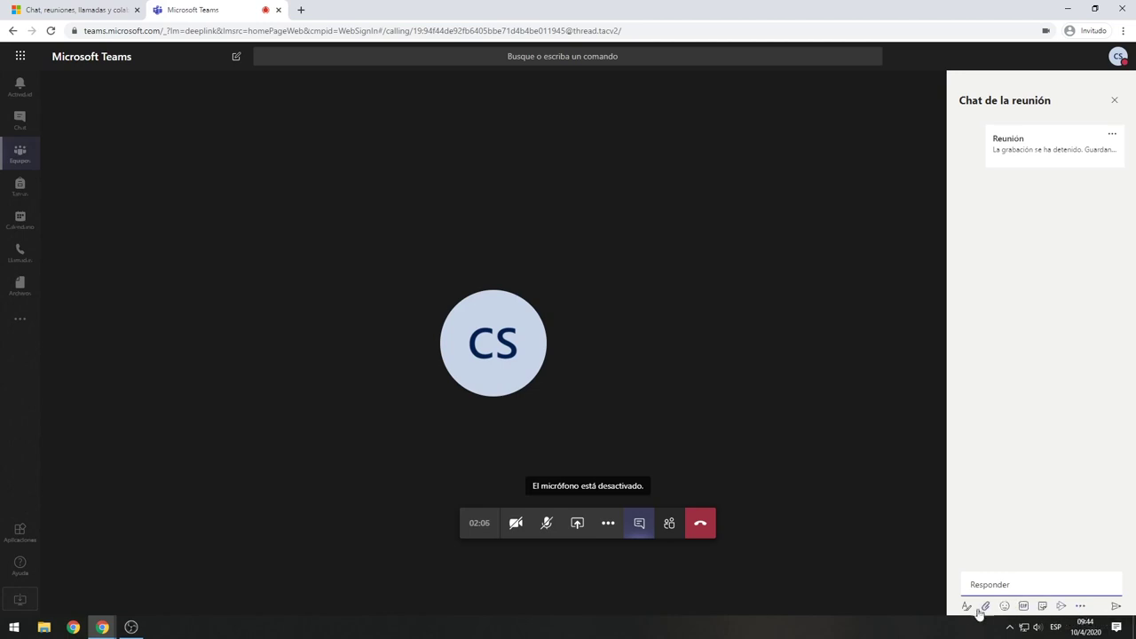
{"action": "left_click", "coordinate": [1081, 607]}
- Toggle the mic and camera, hang up with Colgar, and rate the call five stars
{"action": "left_click", "coordinate": [547, 525]}
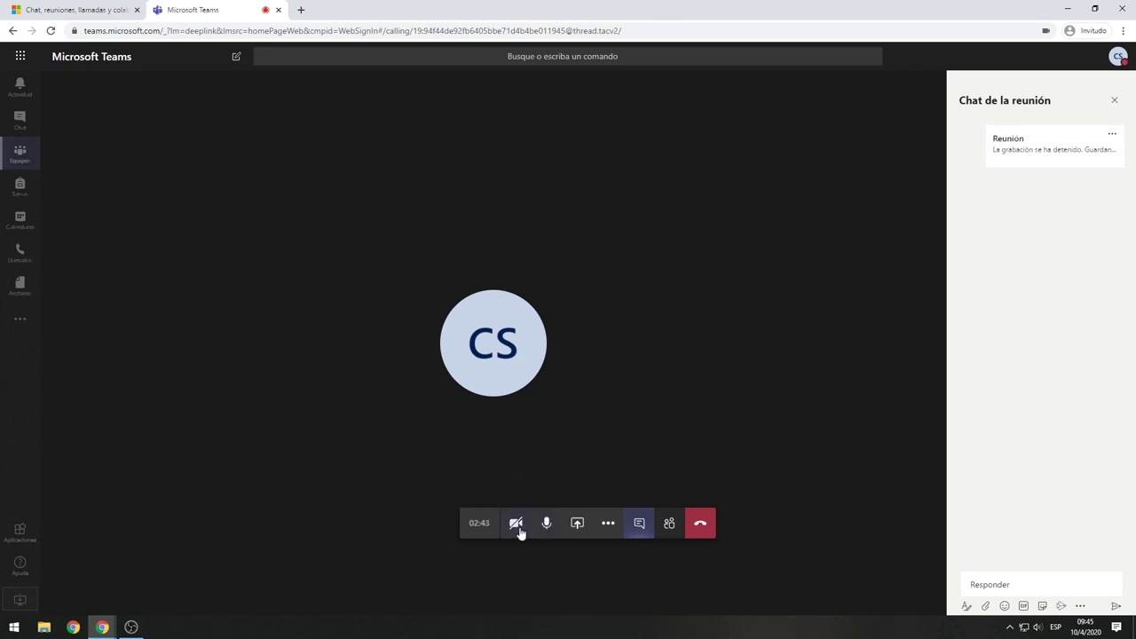
{"action": "left_click", "coordinate": [517, 526]}
{"action": "left_click", "coordinate": [516, 531]}
{"action": "left_click", "coordinate": [697, 533]}
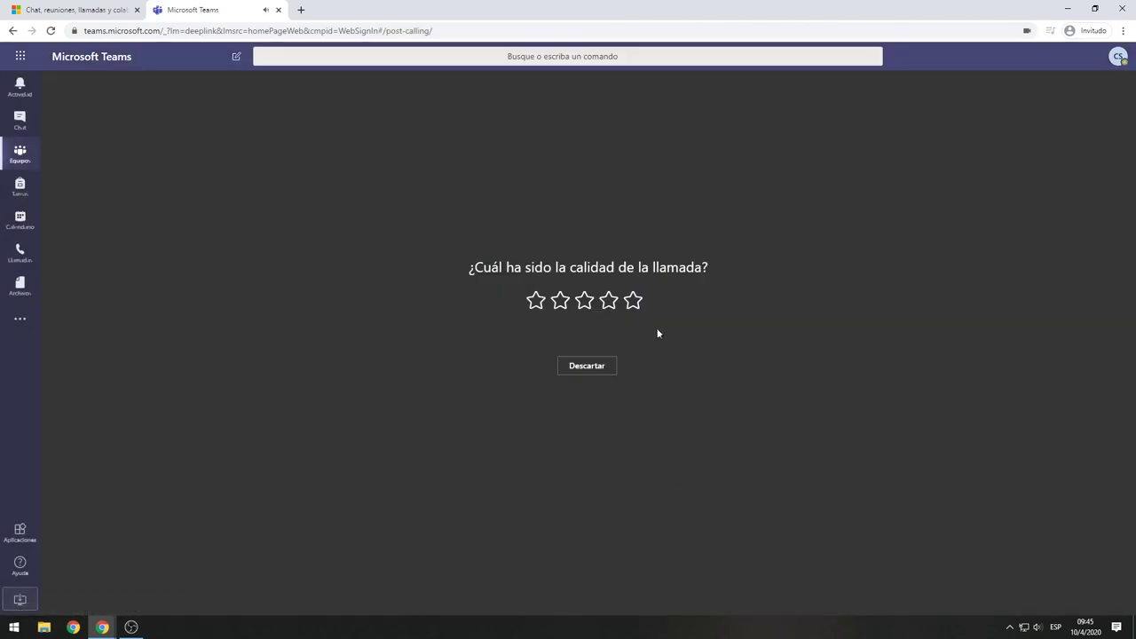
{"action": "left_click", "coordinate": [634, 301]}
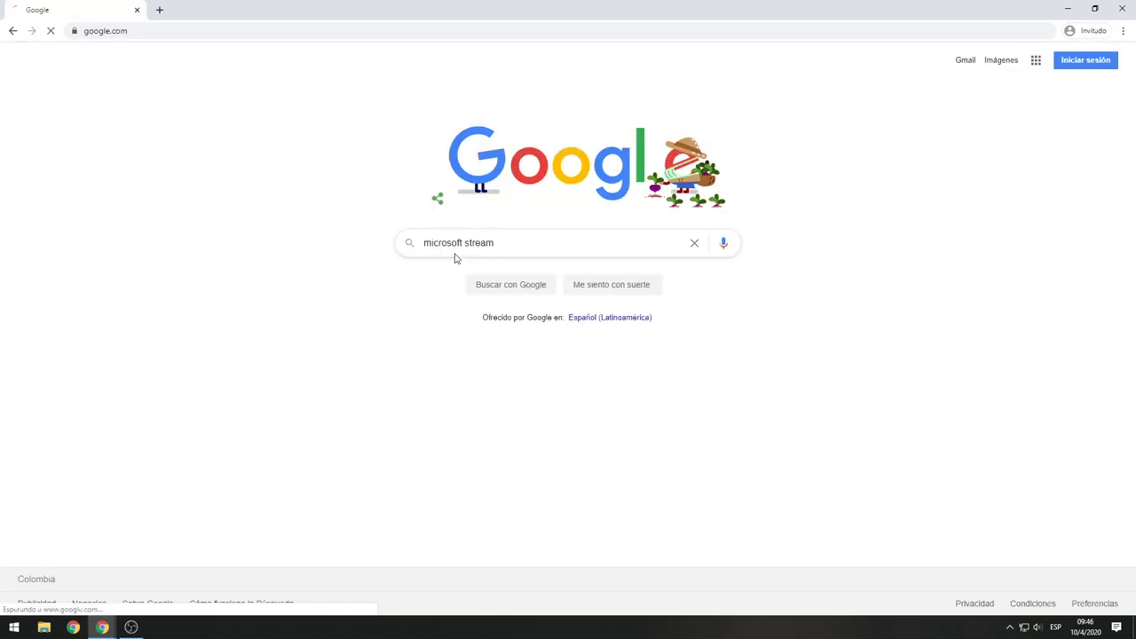
- Search Google for microsoft stream, open the Microsoft Stream page and choose Iniciar sesión
{"action": "key", "text": "Return"}
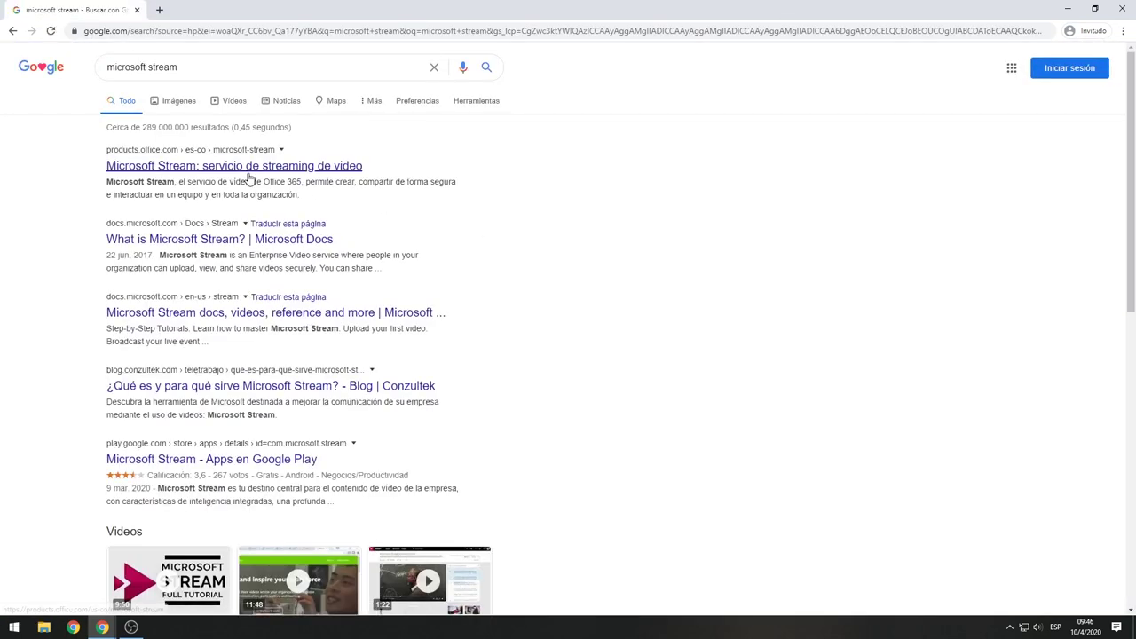
{"action": "left_click", "coordinate": [234, 166]}
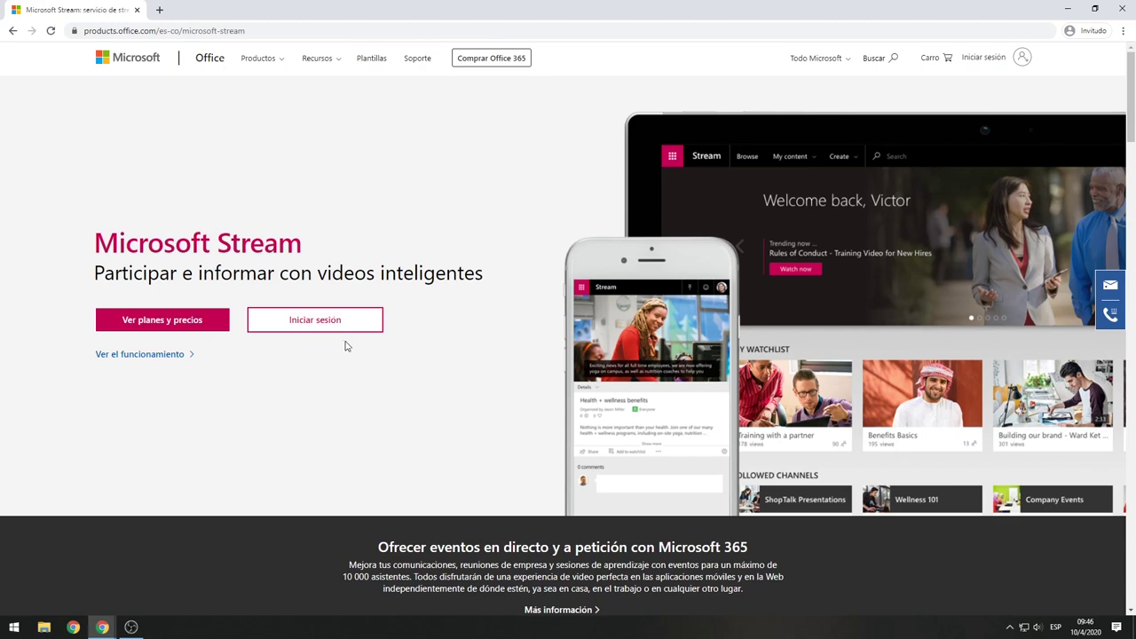
{"action": "left_click", "coordinate": [330, 332]}
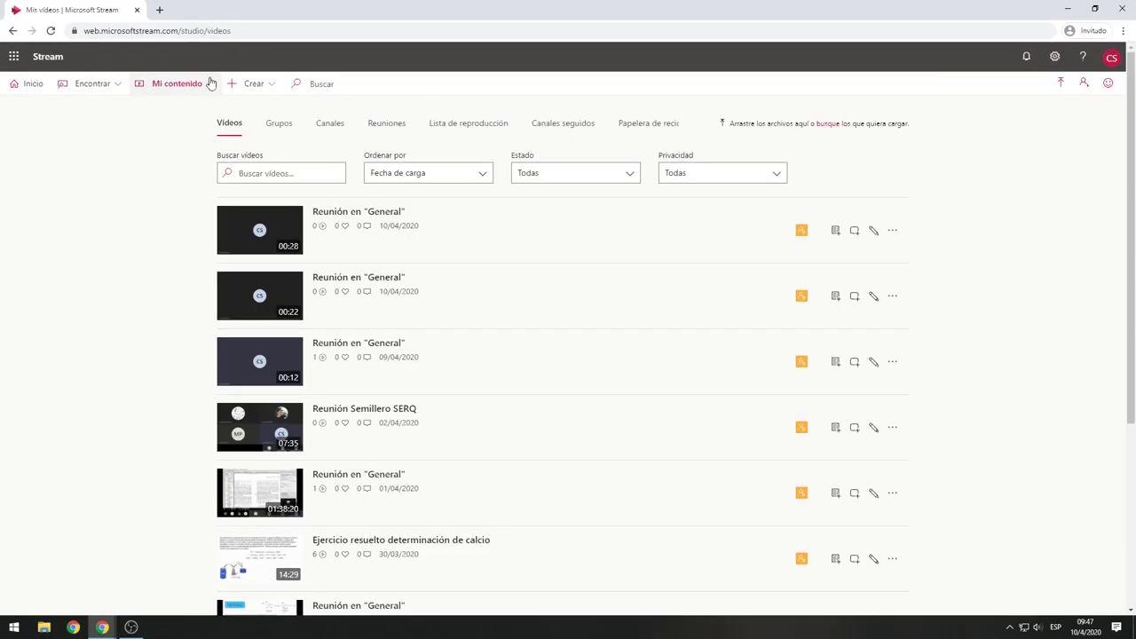
- In Mi contenido > Vídeos, open the top 'Reunión en General' recording
{"action": "left_click", "coordinate": [210, 86]}
{"action": "left_click", "coordinate": [149, 114]}
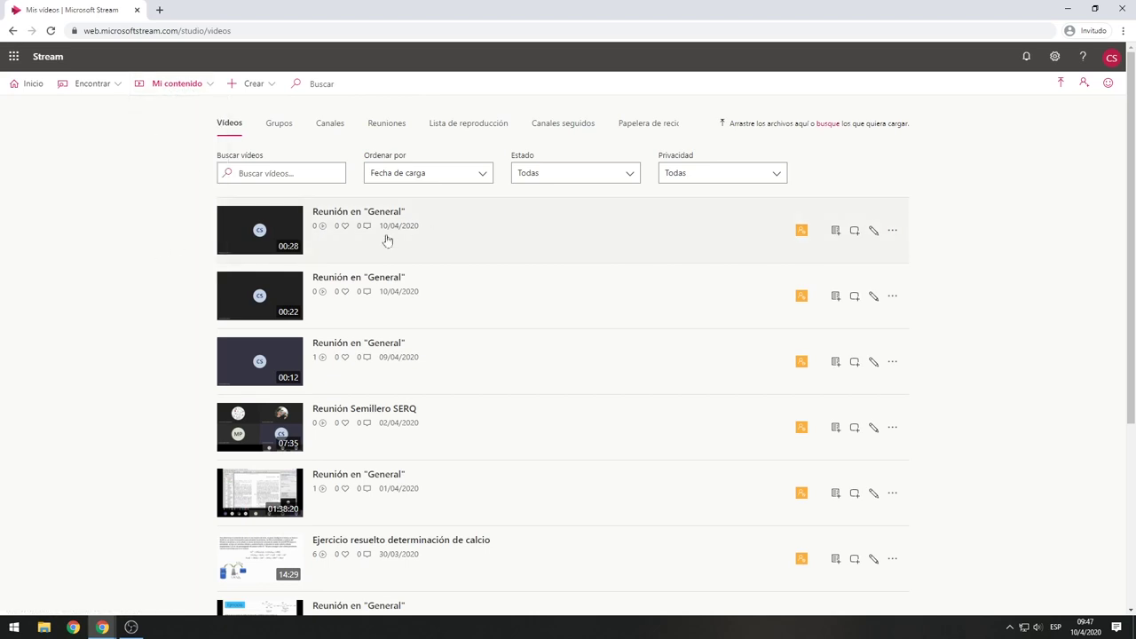
{"action": "scroll", "coordinate": [381, 243], "scroll_direction": "down", "scroll_amount": 3}
{"action": "scroll", "coordinate": [426, 277], "scroll_direction": "up", "scroll_amount": 3}
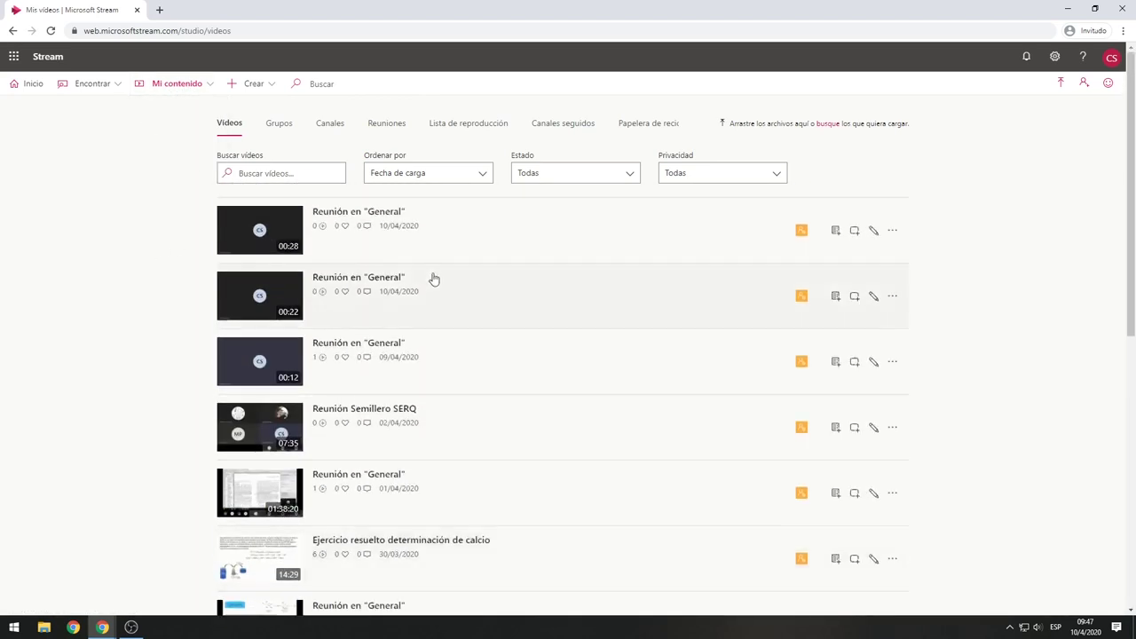
{"action": "left_click", "coordinate": [543, 211]}
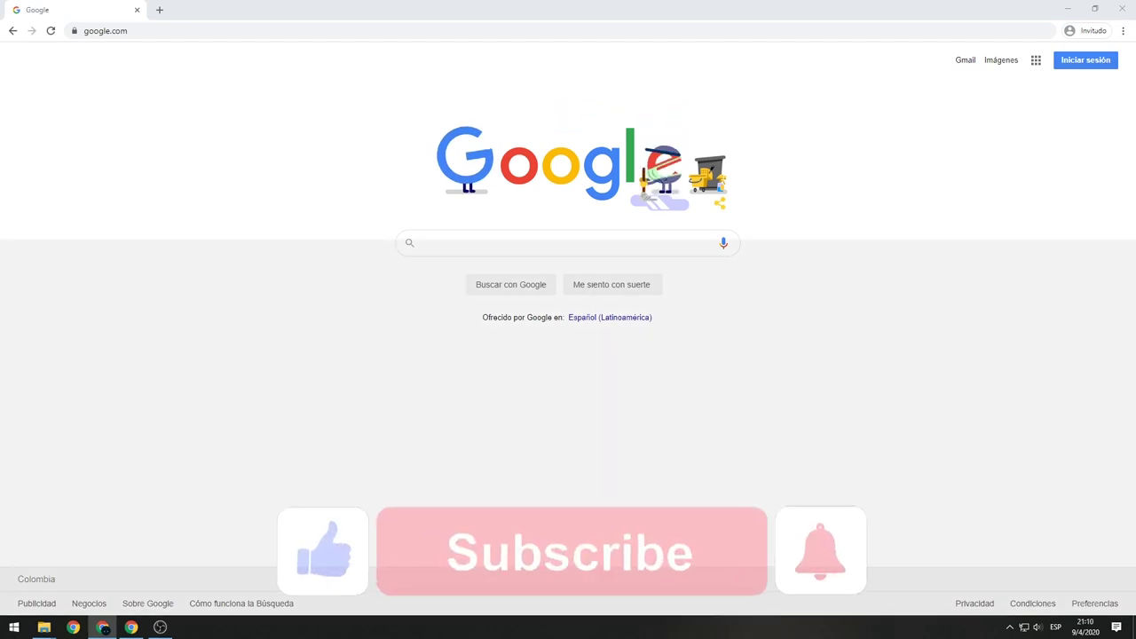
- Google 'edmodo' and open the top Edmodo result
{"action": "left_click", "coordinate": [496, 246]}
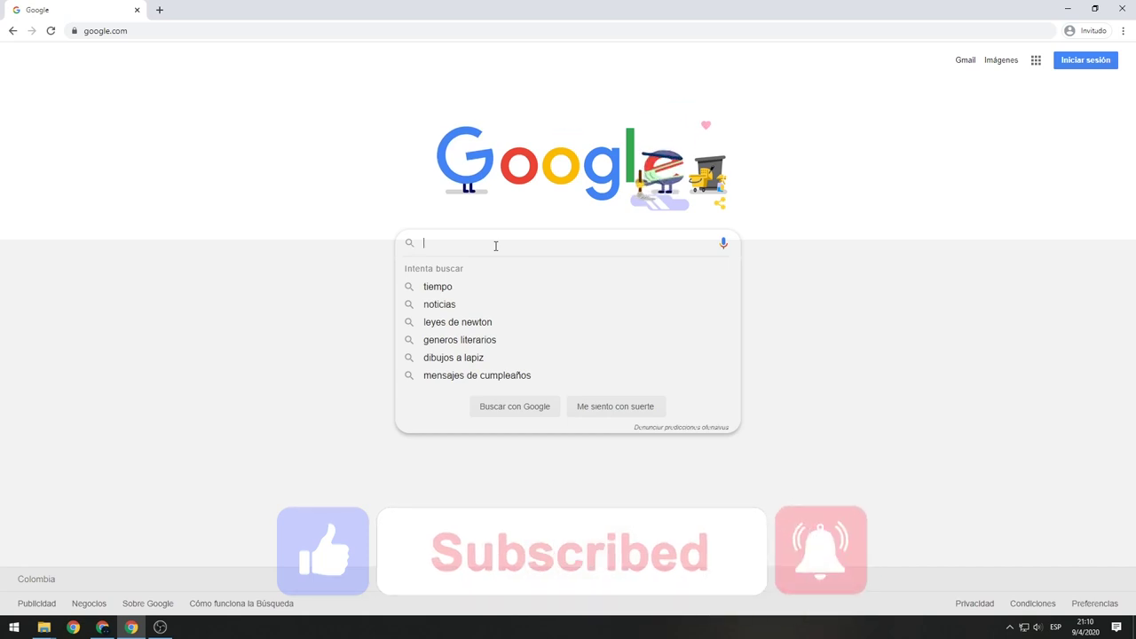
{"action": "type", "text": "edmodo"}
{"action": "key", "text": "Return"}
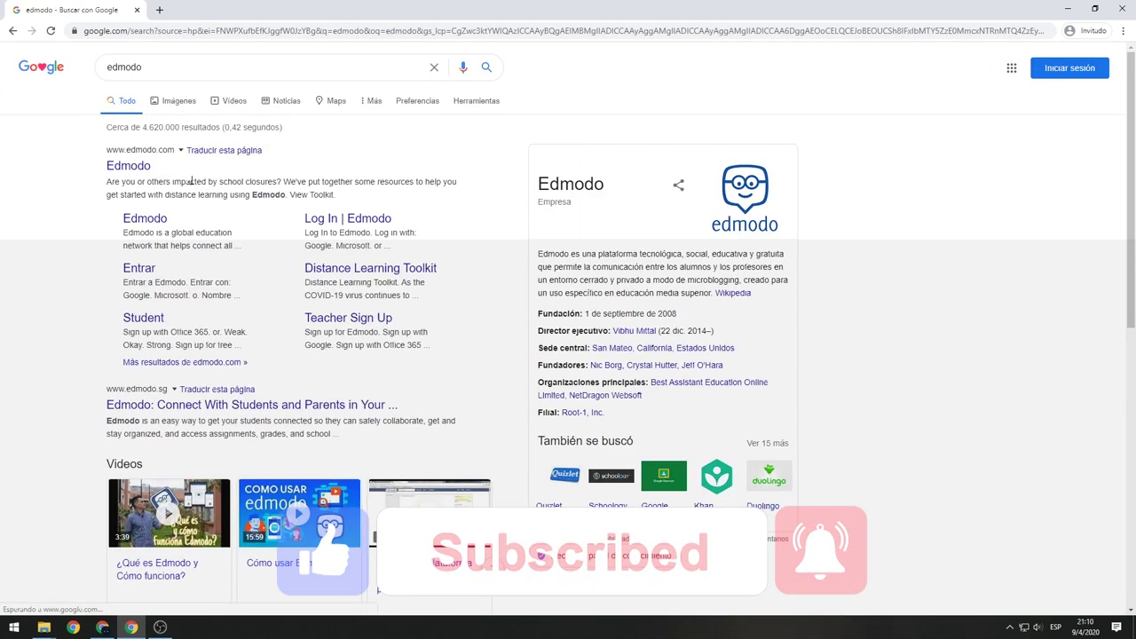
{"action": "left_click", "coordinate": [124, 168]}
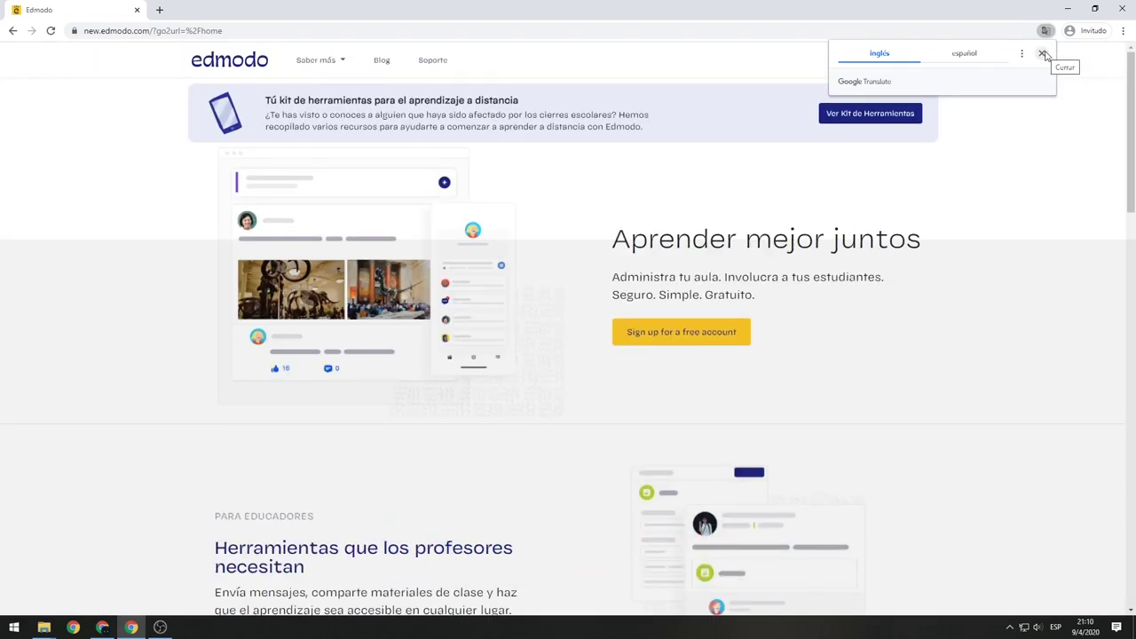
- Dismiss the translation offer and start a Regístrate signup with a Teacher Account
{"action": "left_click", "coordinate": [1044, 55]}
{"action": "left_click", "coordinate": [866, 63]}
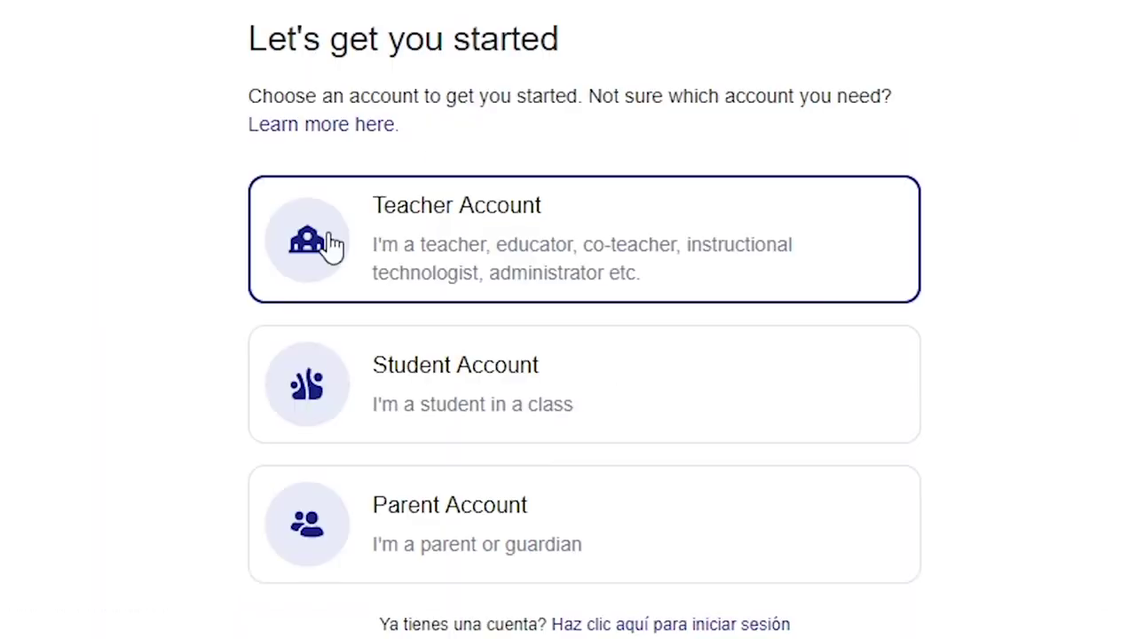
{"action": "left_click", "coordinate": [552, 245]}
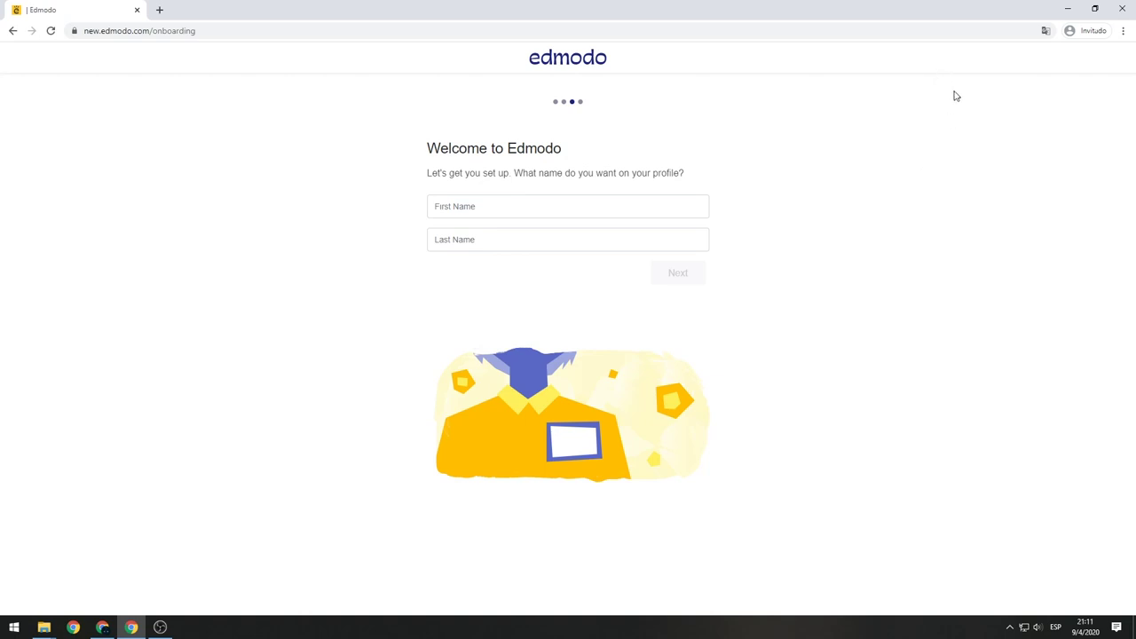
- Fill in the teacher's first and last name and submit the profile
{"action": "left_click", "coordinate": [537, 206]}
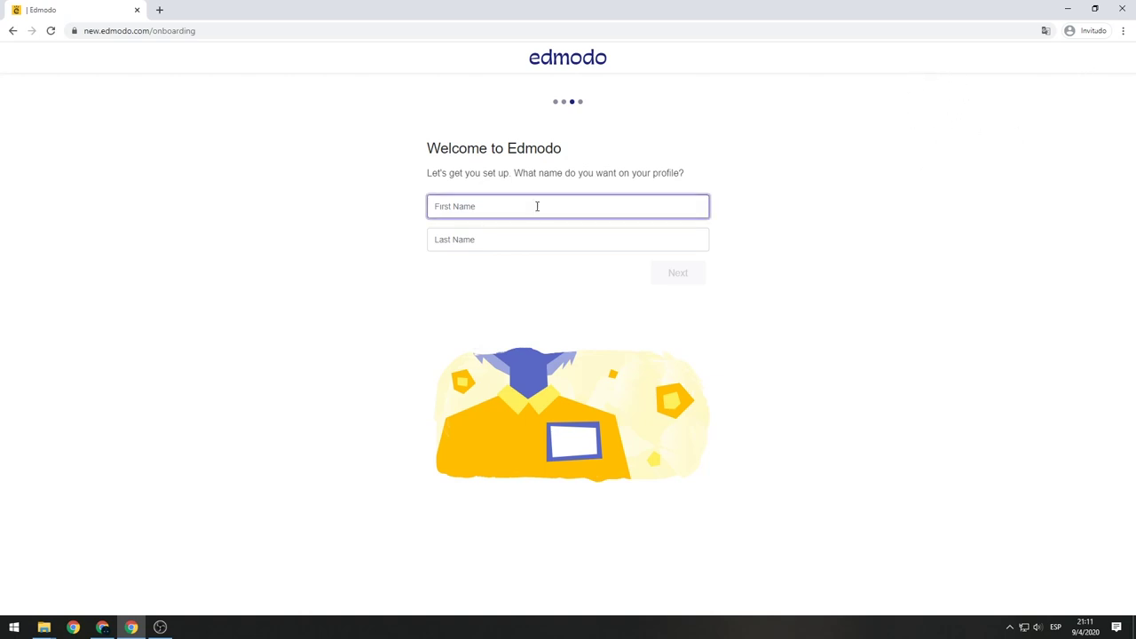
{"action": "type", "text": "Pepitow"}
{"action": "key", "text": "Tab"}
{"action": "type", "text": "Perez"}
{"action": "key", "text": "Return"}
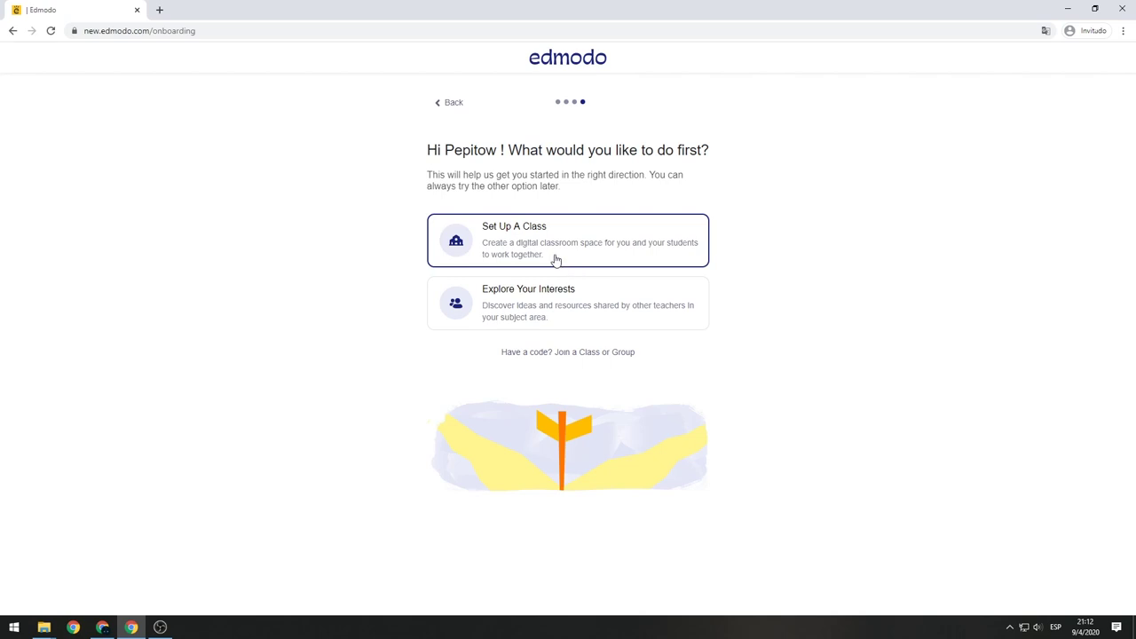
- Set up class Prueba with subject Mathematics, sub-subject Basic Math and 5th Grade
{"action": "left_click", "coordinate": [557, 259]}
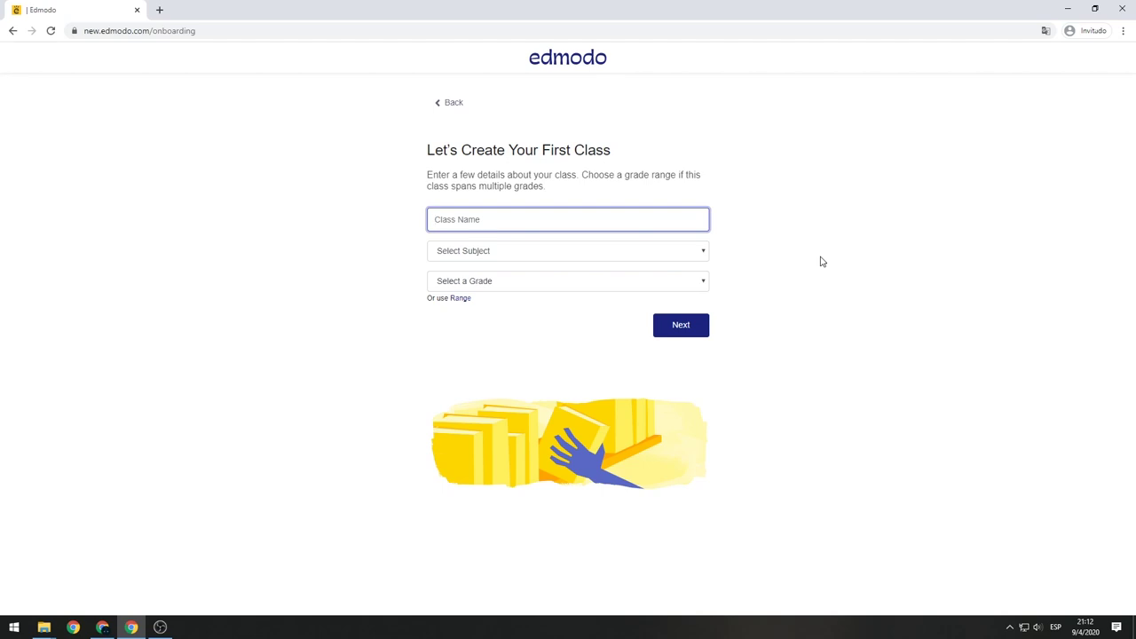
{"action": "type", "text": "Prueba"}
{"action": "left_click", "coordinate": [513, 254]}
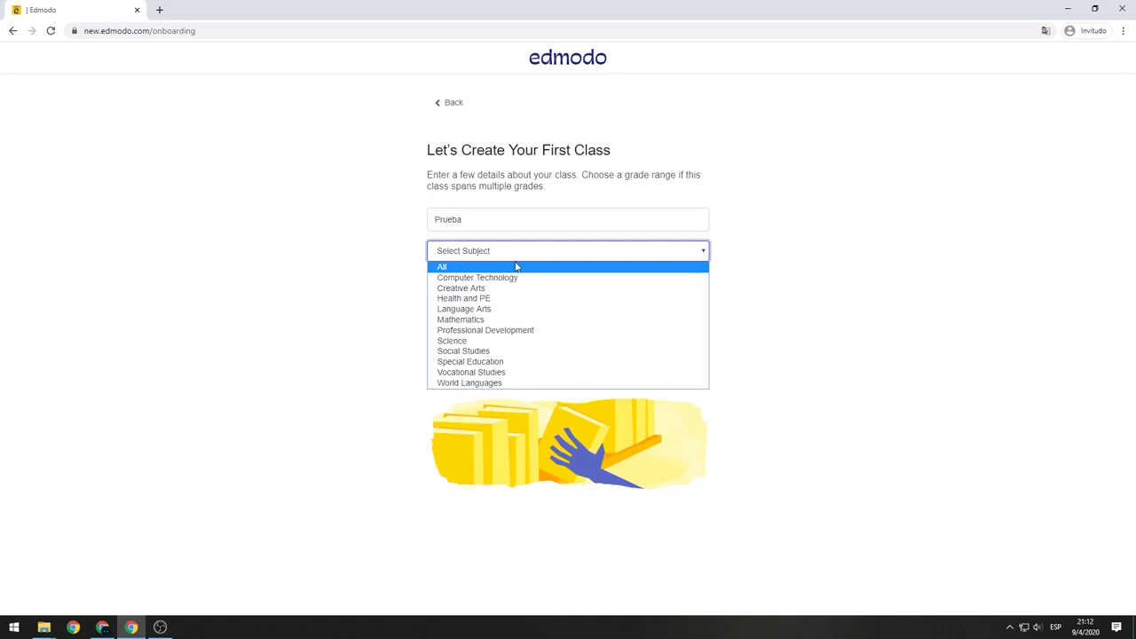
{"action": "left_click", "coordinate": [461, 319]}
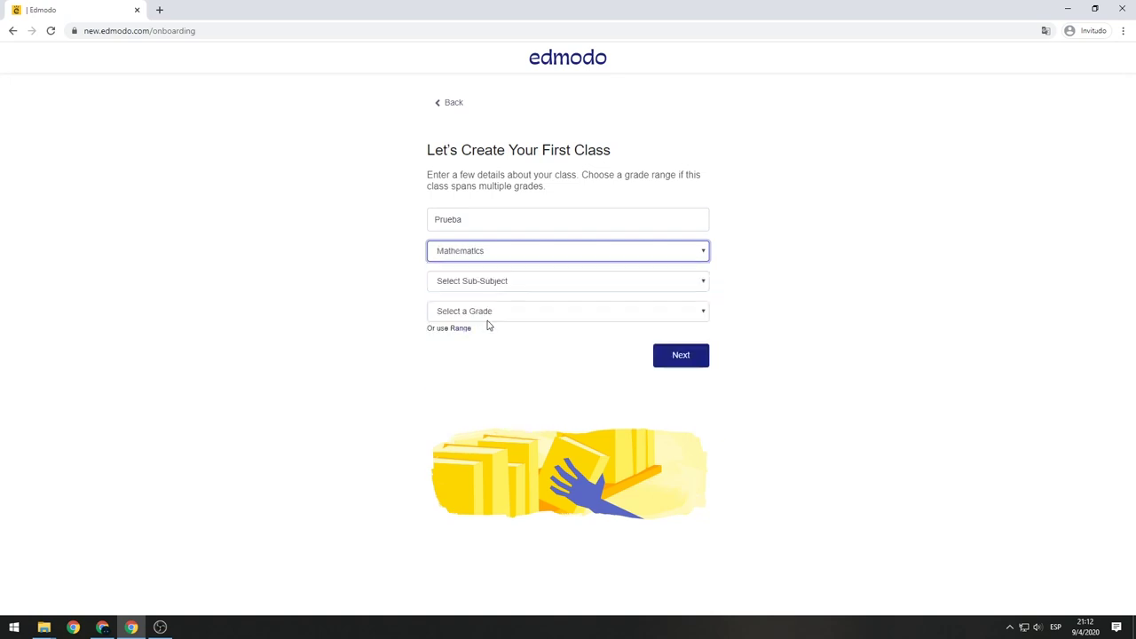
{"action": "left_click", "coordinate": [485, 283]}
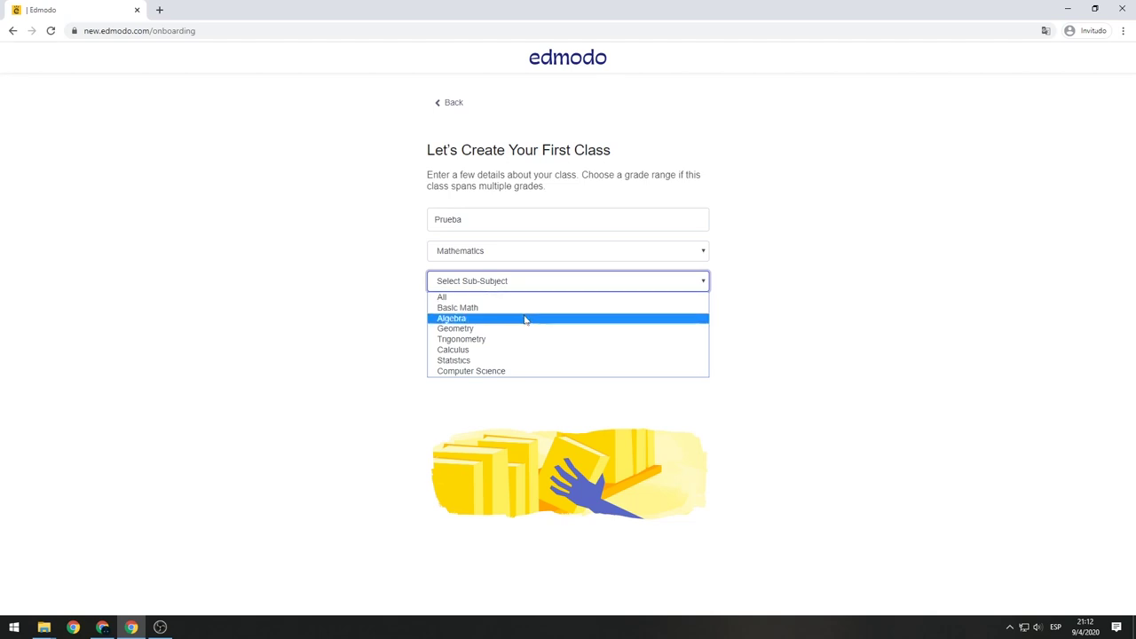
{"action": "left_click", "coordinate": [503, 308]}
{"action": "left_click", "coordinate": [502, 316]}
{"action": "left_click", "coordinate": [502, 338]}
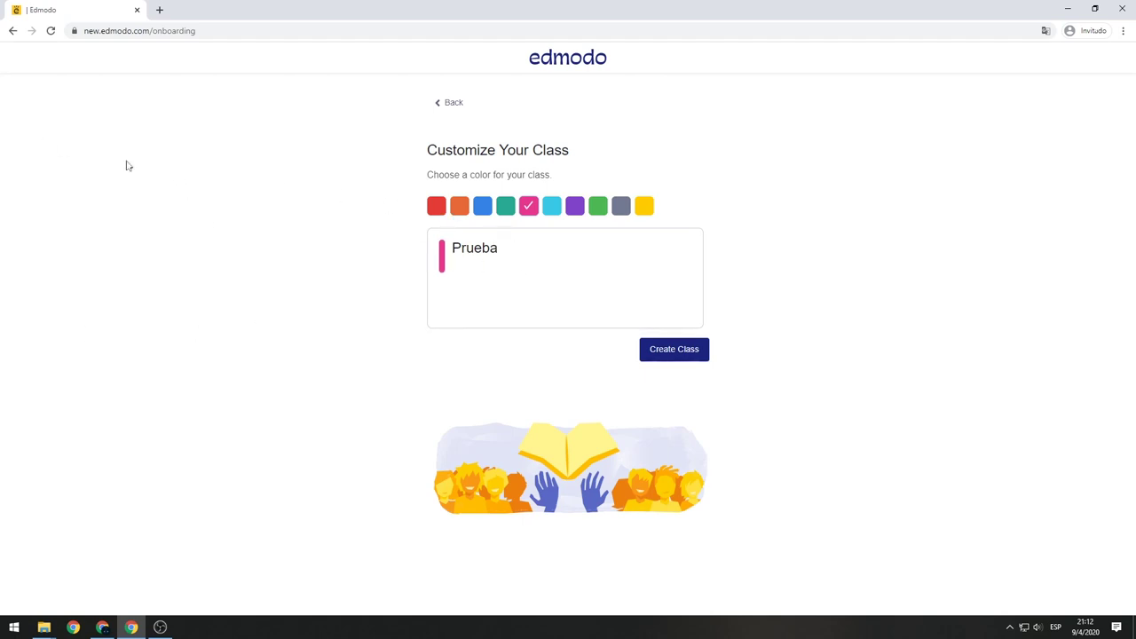
- Make the class teal, create it, close the welcome message and return to Home
{"action": "left_click", "coordinate": [505, 205]}
{"action": "left_click", "coordinate": [685, 352]}
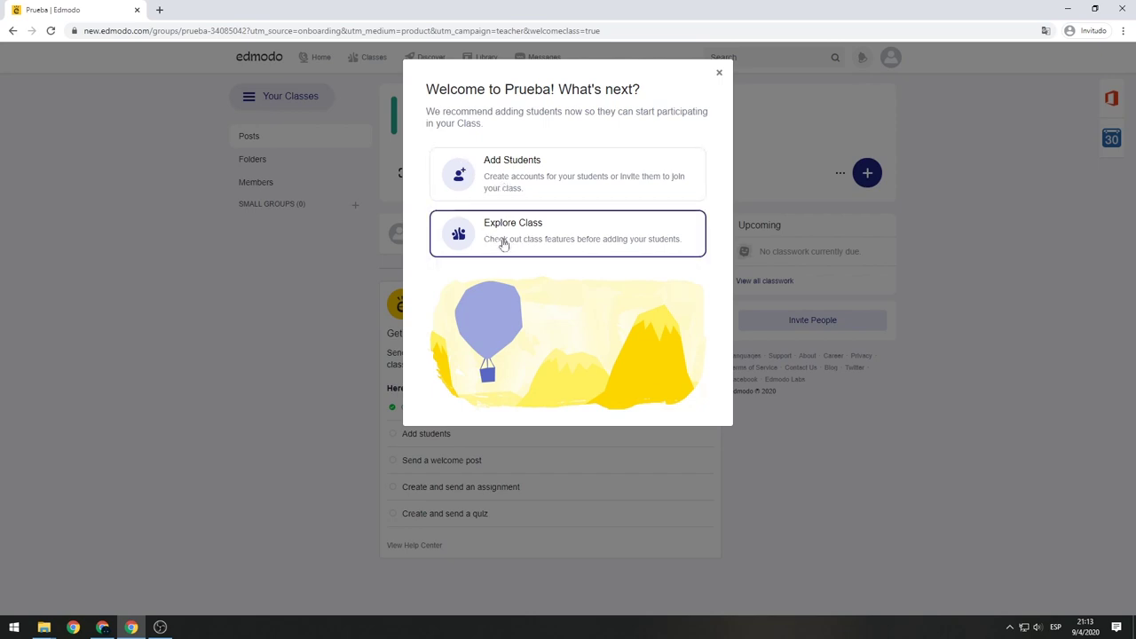
{"action": "left_click", "coordinate": [719, 73]}
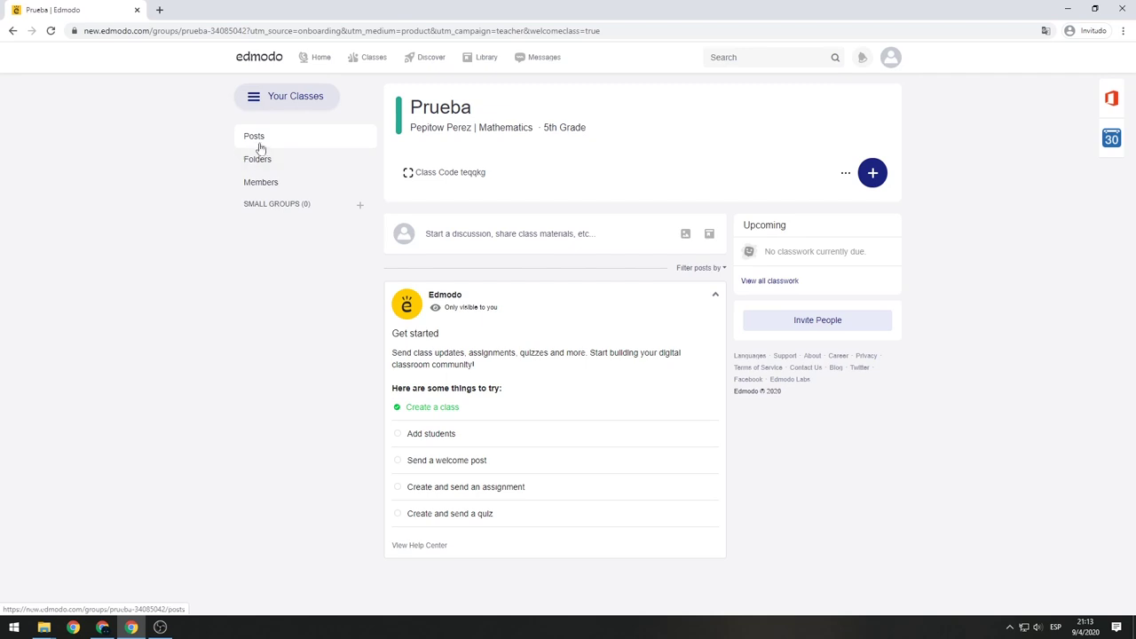
{"action": "left_click", "coordinate": [244, 61]}
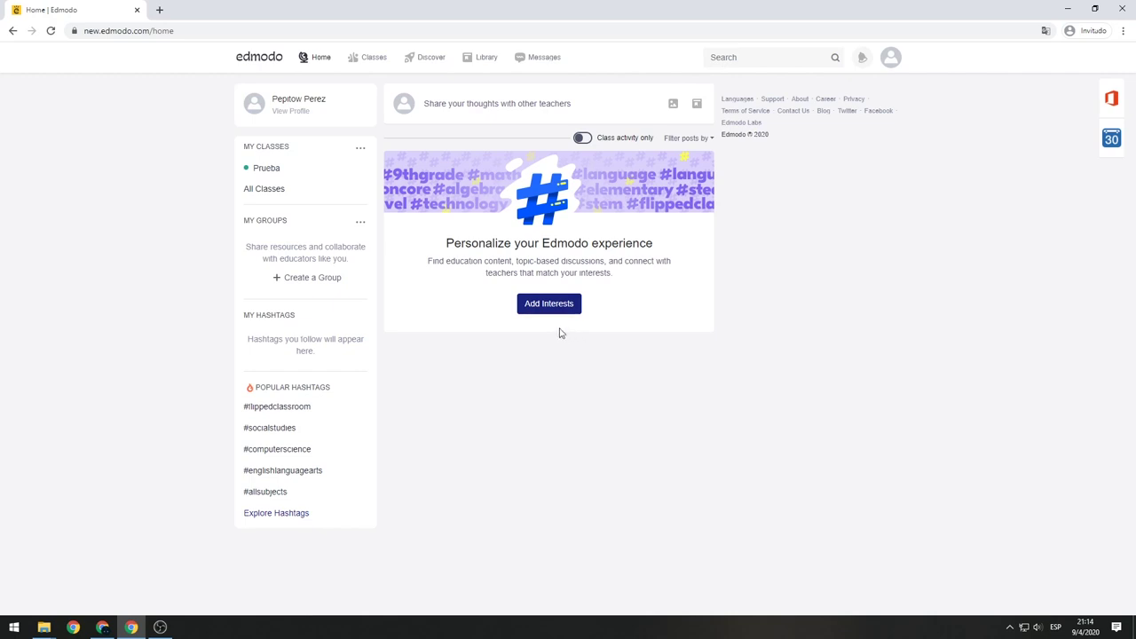
- Save Math as the only interest, deselecting Science, then scroll through the Home feed
{"action": "left_click", "coordinate": [551, 308]}
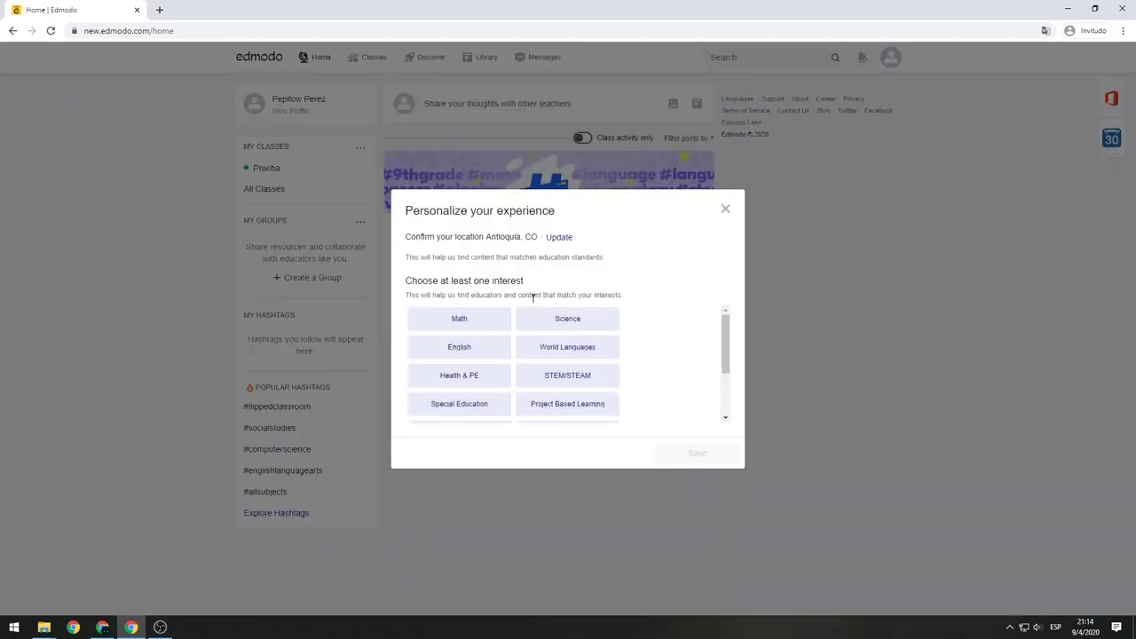
{"action": "left_click", "coordinate": [459, 317]}
{"action": "left_click", "coordinate": [560, 321]}
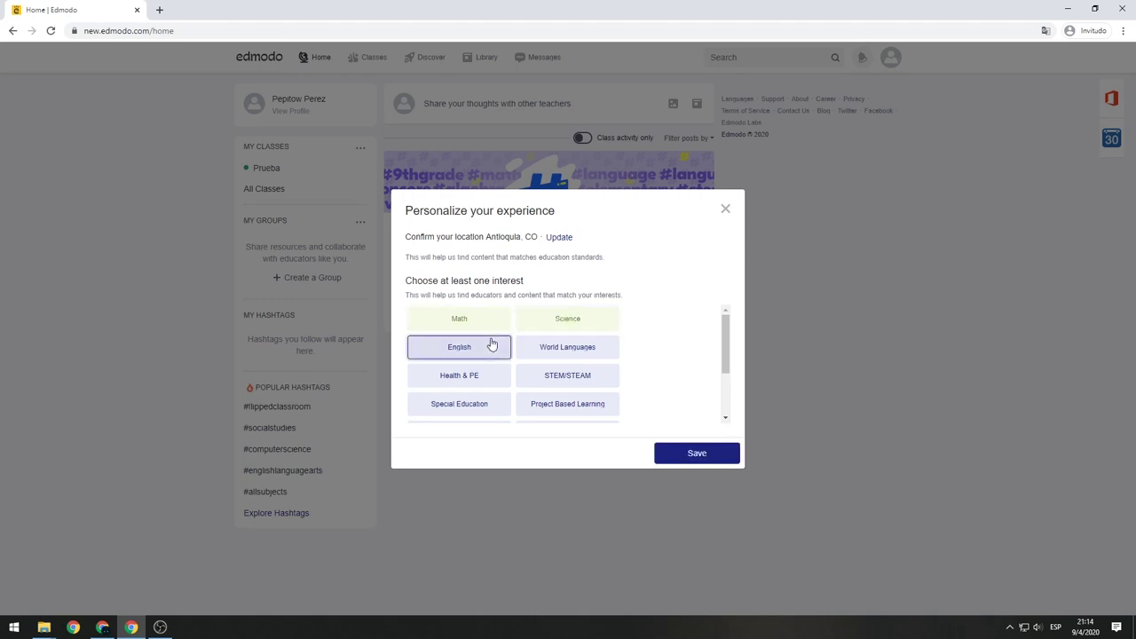
{"action": "left_click", "coordinate": [564, 321]}
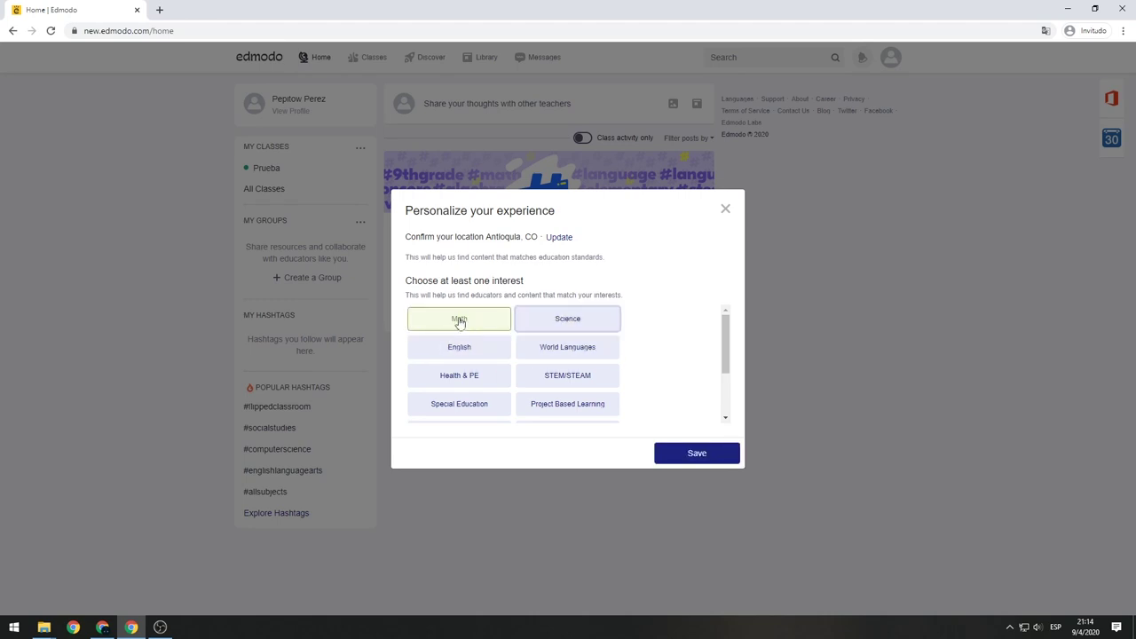
{"action": "left_click", "coordinate": [664, 453]}
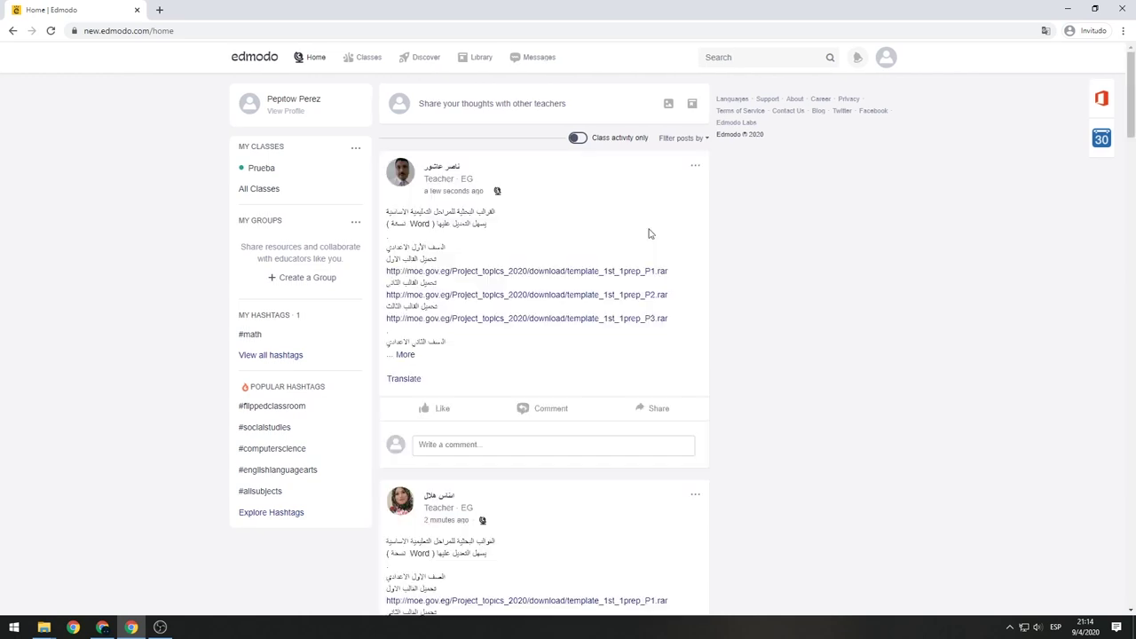
{"action": "scroll", "coordinate": [750, 205], "scroll_direction": "down", "scroll_amount": 5}
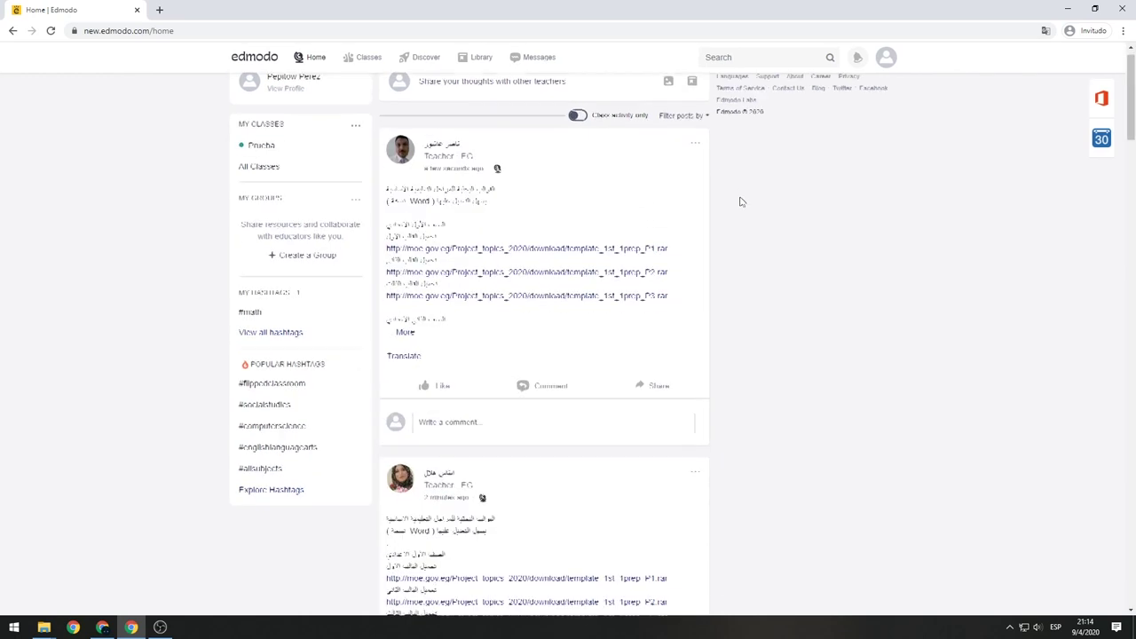
{"action": "scroll", "coordinate": [728, 202], "scroll_direction": "down", "scroll_amount": 2}
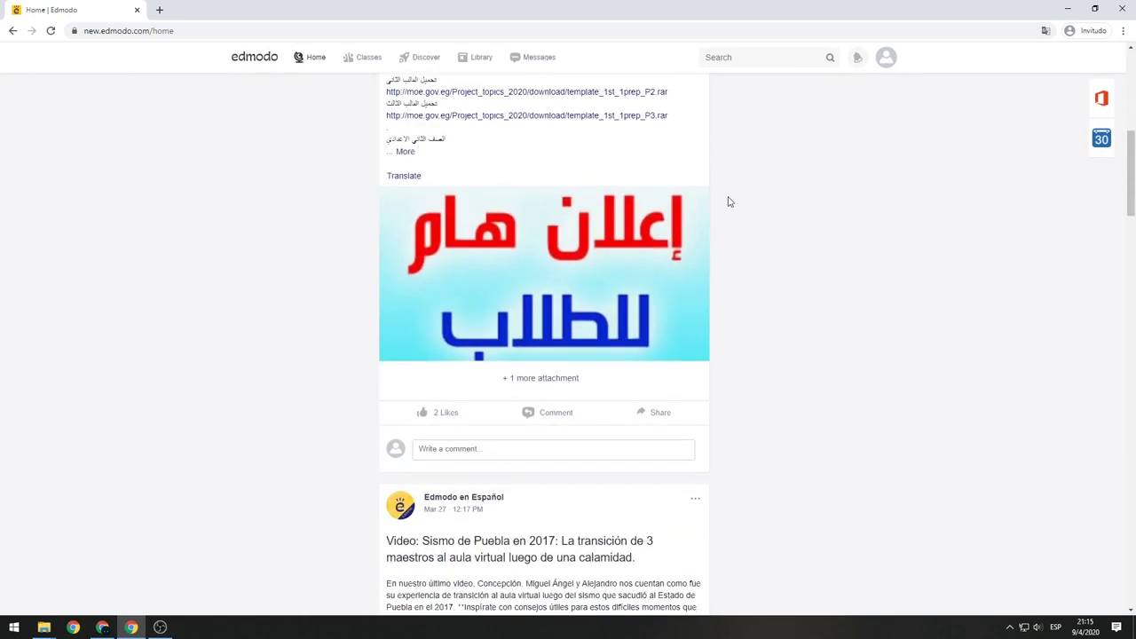
{"action": "scroll", "coordinate": [728, 201], "scroll_direction": "down", "scroll_amount": 4}
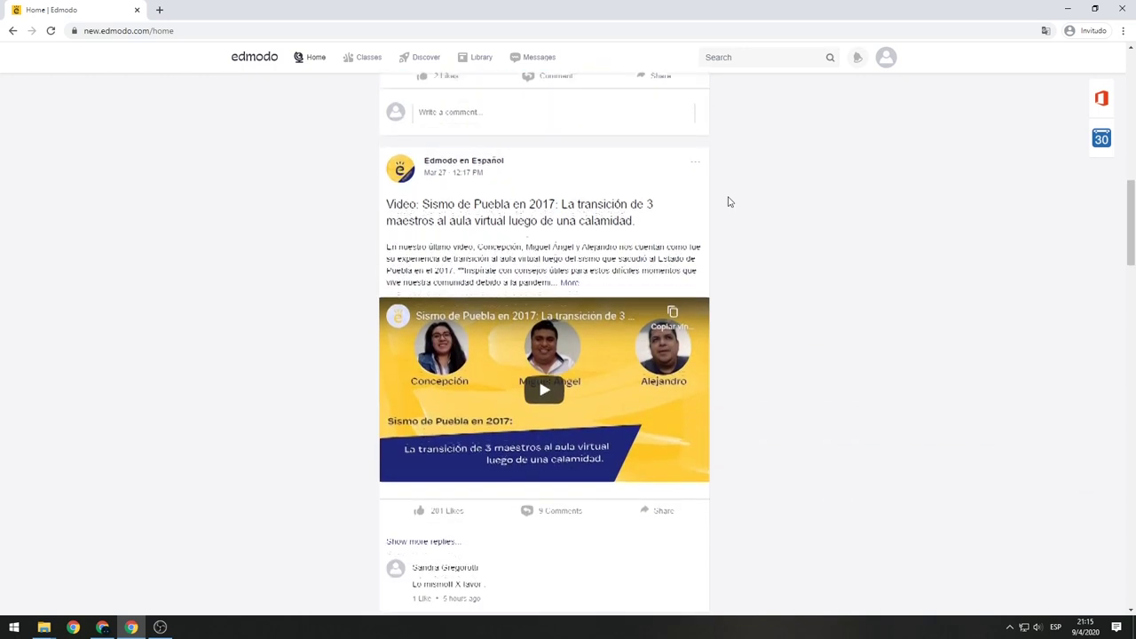
{"action": "scroll", "coordinate": [729, 201], "scroll_direction": "up", "scroll_amount": 10}
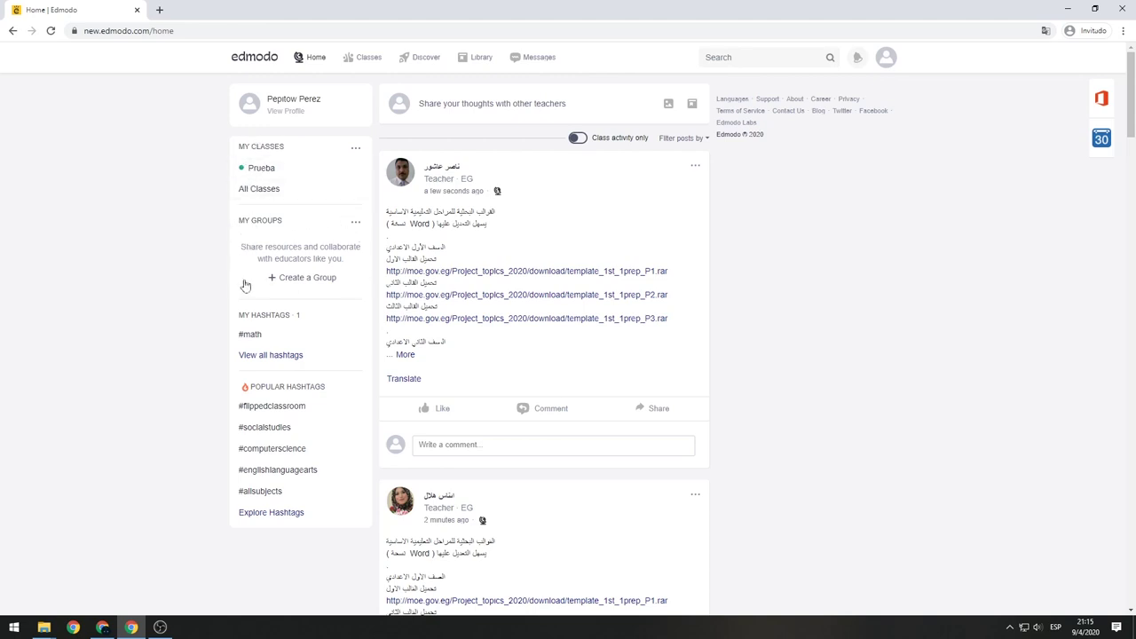
- Create group '5a': 5th Grade, Mathematics, Basic Math, Private to Members
{"action": "left_click", "coordinate": [305, 279]}
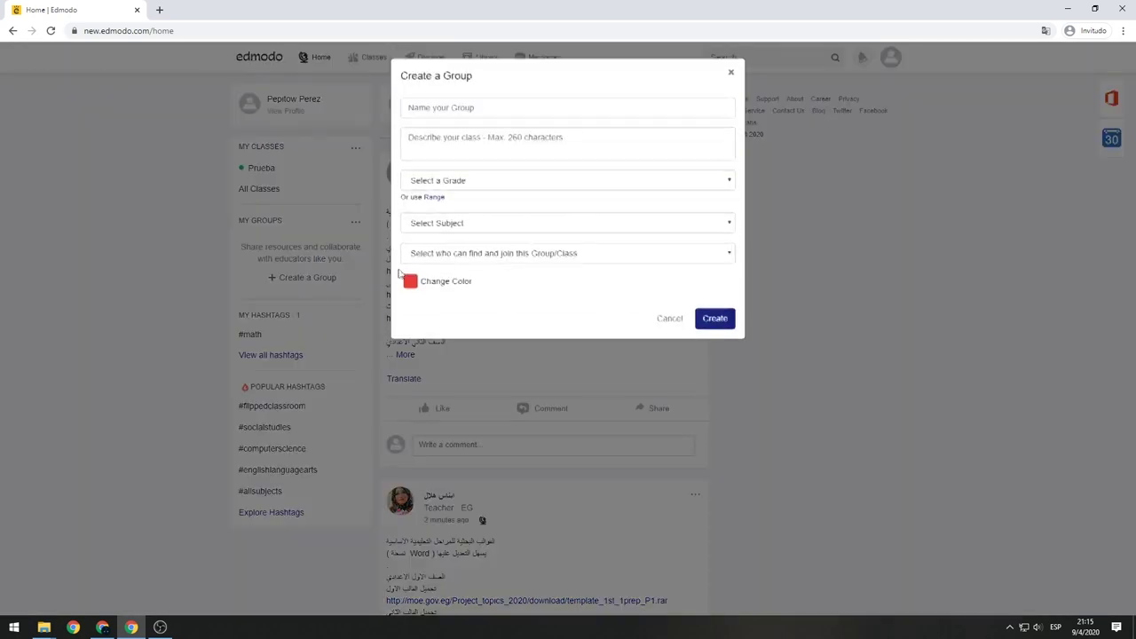
{"action": "type", "text": "5a"}
{"action": "left_click", "coordinate": [468, 139]}
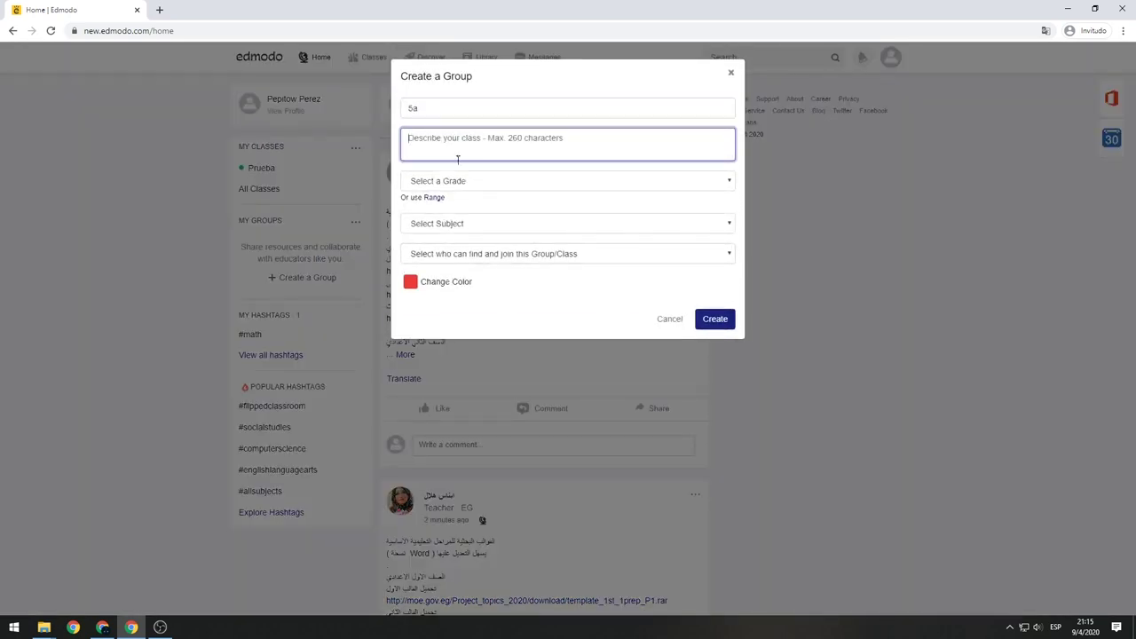
{"action": "left_click", "coordinate": [469, 182]}
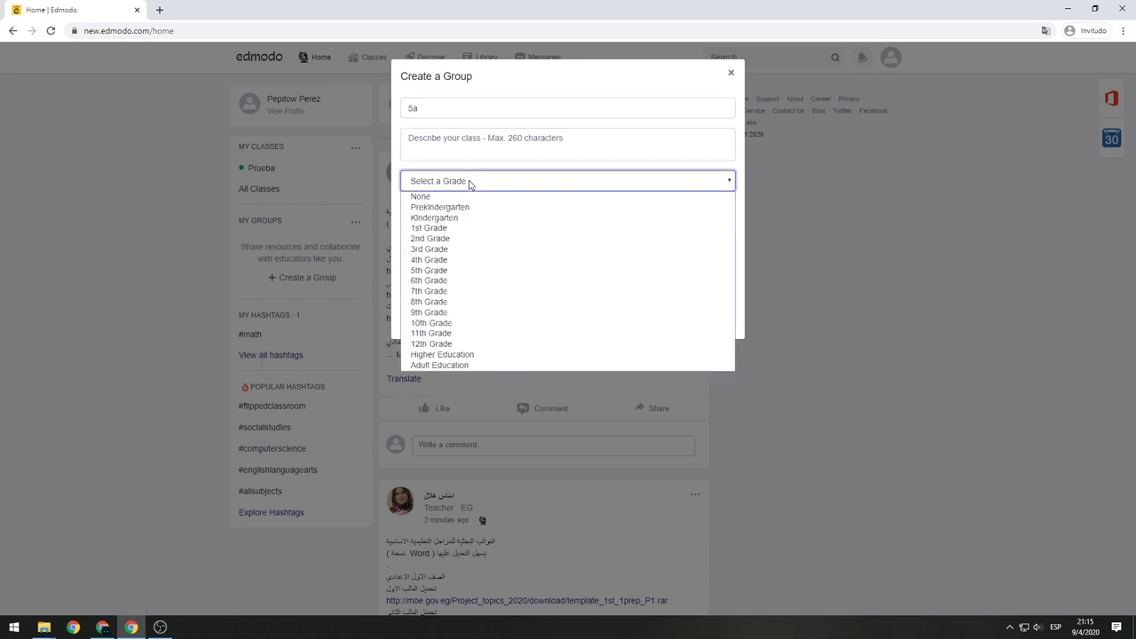
{"action": "left_click", "coordinate": [449, 272]}
{"action": "left_click", "coordinate": [461, 226]}
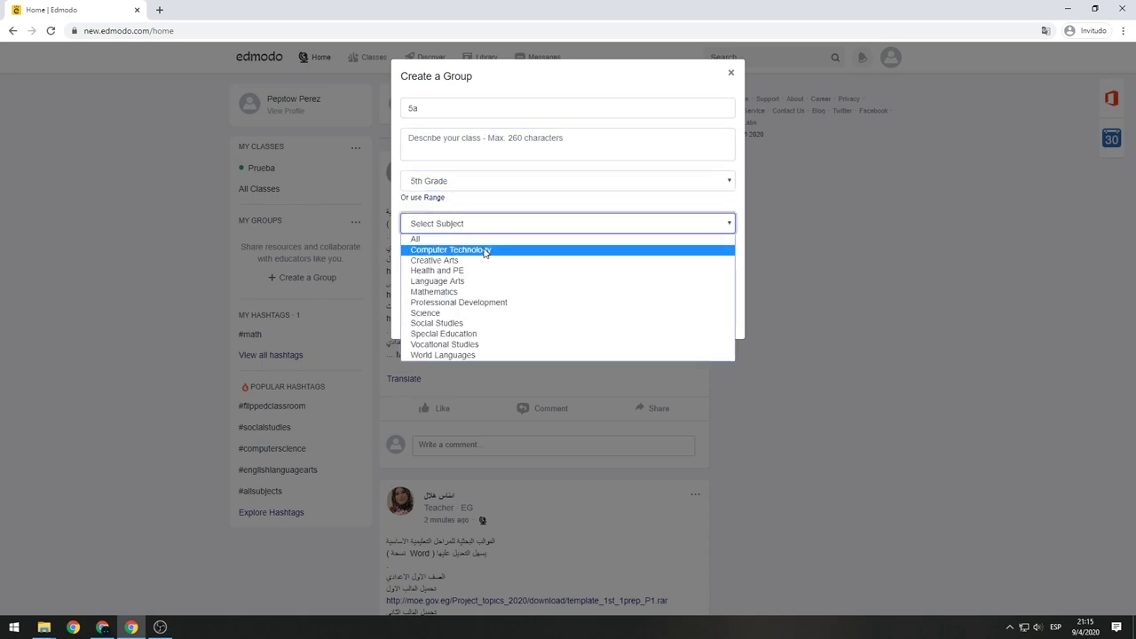
{"action": "left_click", "coordinate": [455, 292]}
{"action": "left_click", "coordinate": [452, 256]}
{"action": "left_click", "coordinate": [482, 272]}
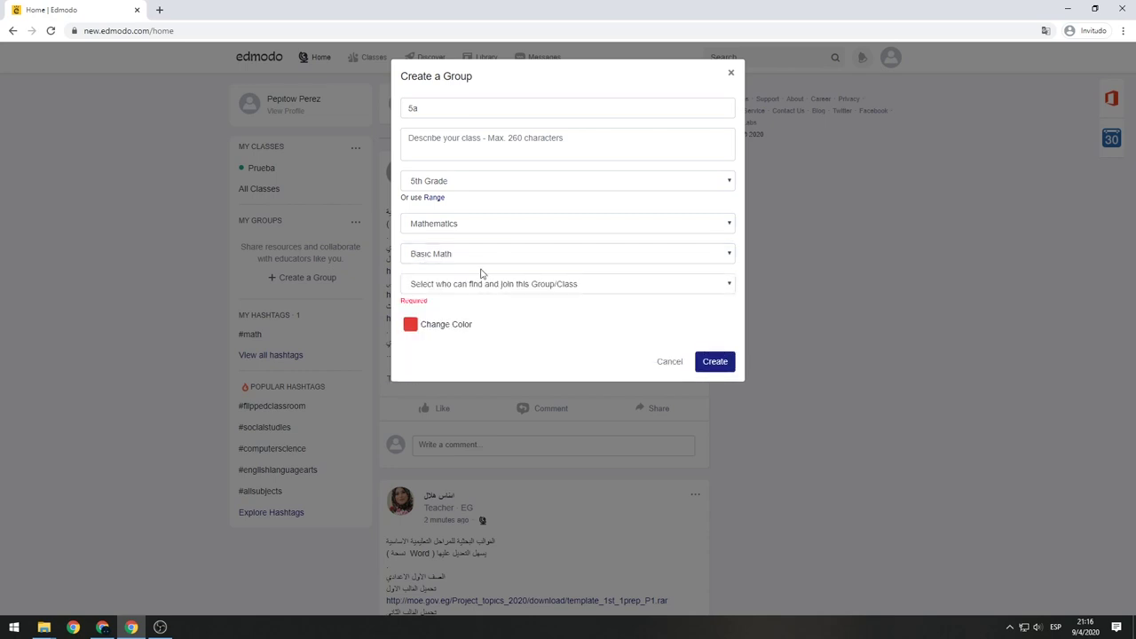
{"action": "left_click", "coordinate": [479, 285]}
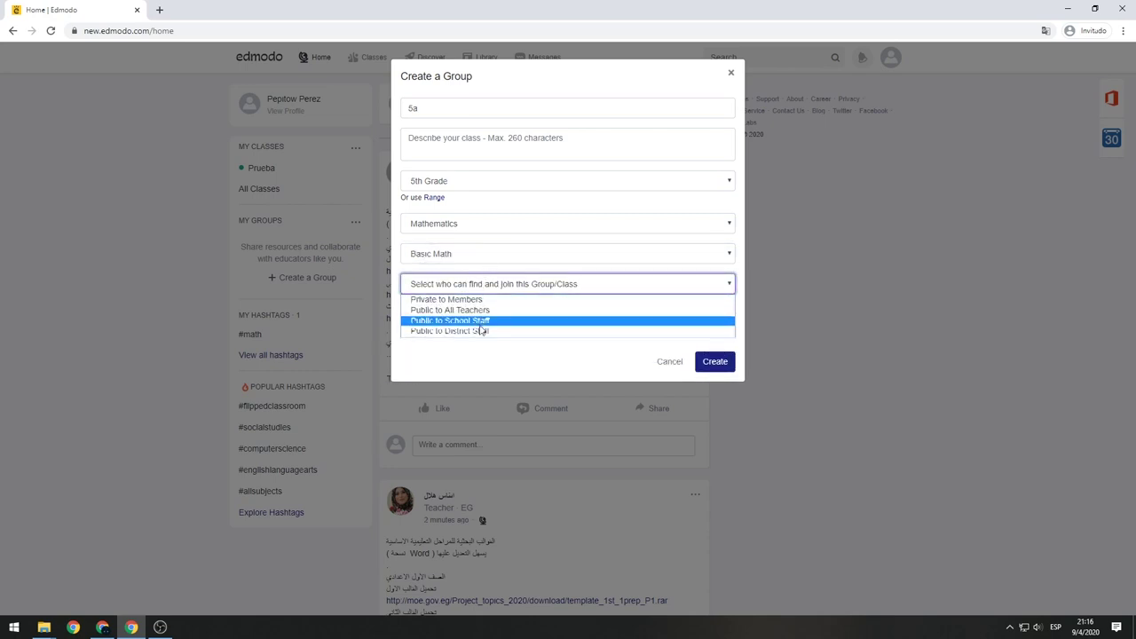
{"action": "left_click", "coordinate": [478, 302]}
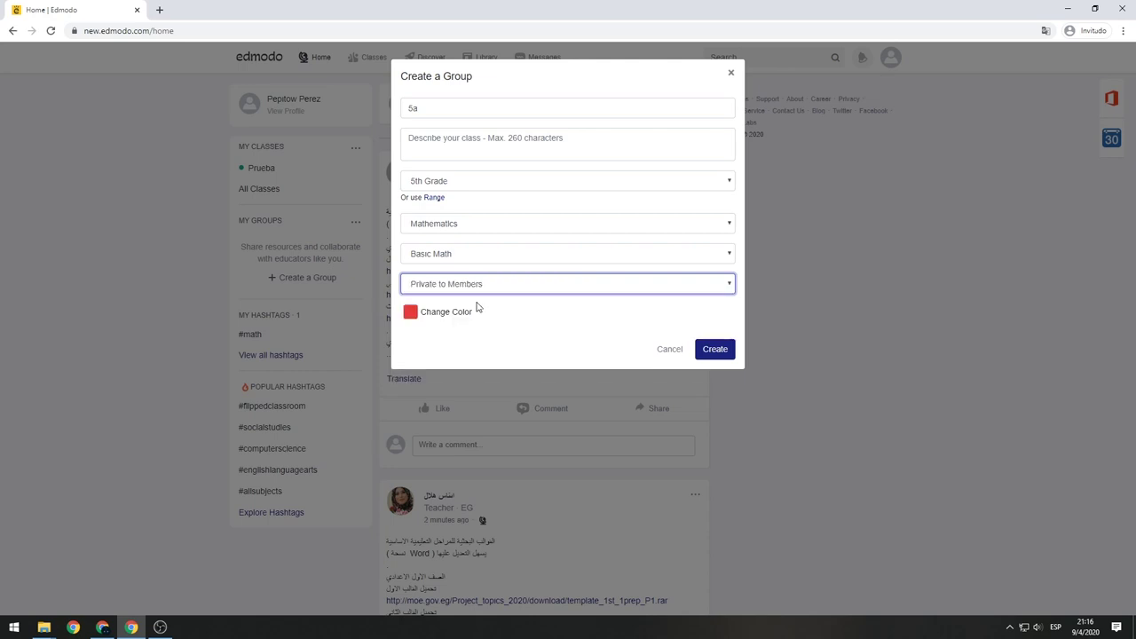
{"action": "left_click", "coordinate": [715, 349]}
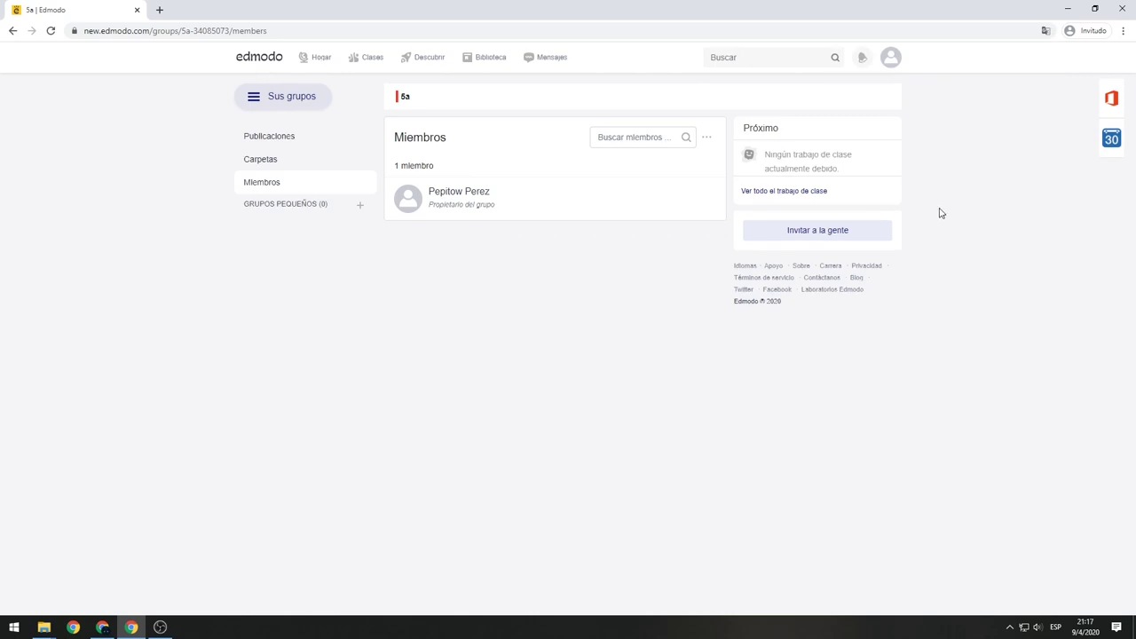
- Open Invitar a la gente for group 5a, review the notice and select the join code
{"action": "right_click", "coordinate": [942, 213]}
{"action": "left_click", "coordinate": [946, 123]}
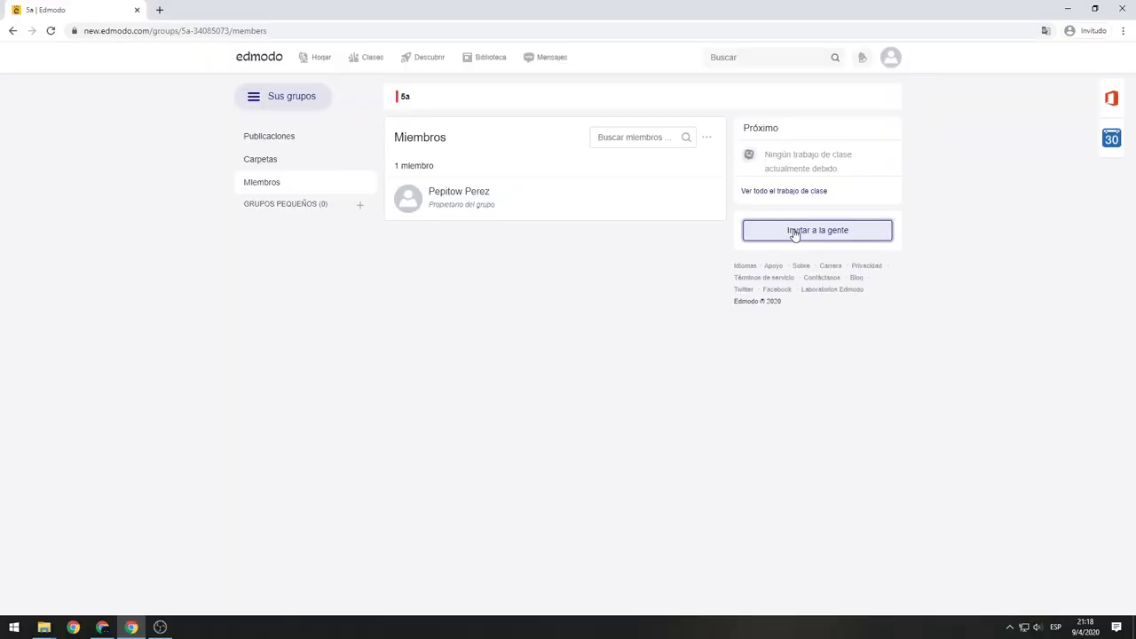
{"action": "left_click", "coordinate": [520, 360]}
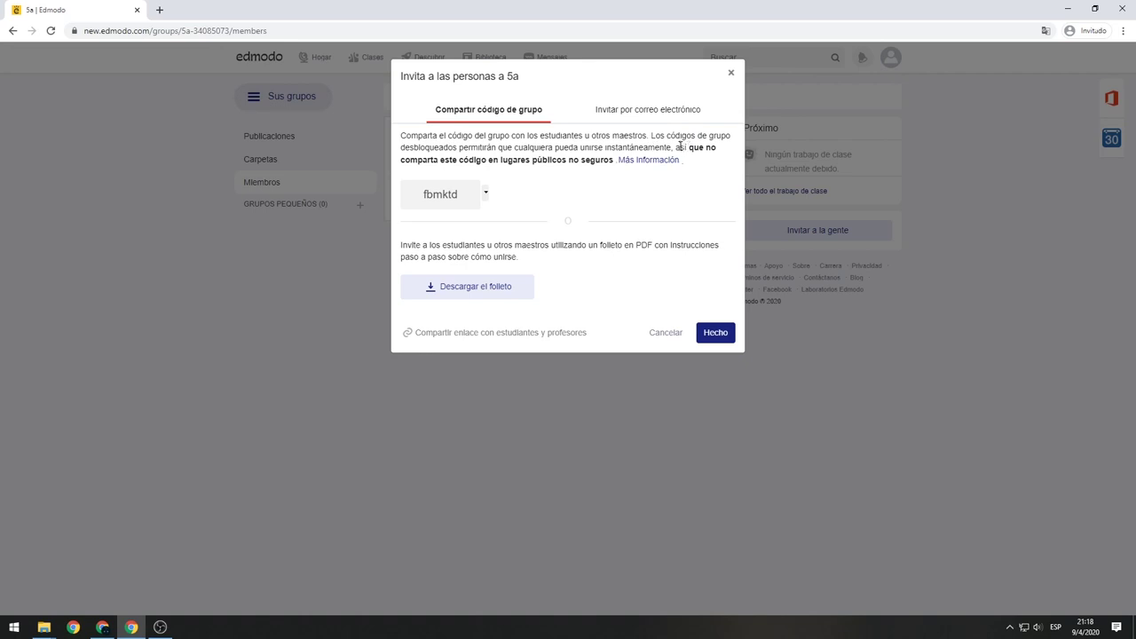
{"action": "left_click_drag", "start_coordinate": [680, 145], "coordinate": [706, 147]}
{"action": "left_click_drag", "start_coordinate": [488, 159], "coordinate": [609, 159]}
{"action": "left_click", "coordinate": [609, 158]}
{"action": "left_click", "coordinate": [469, 194]}
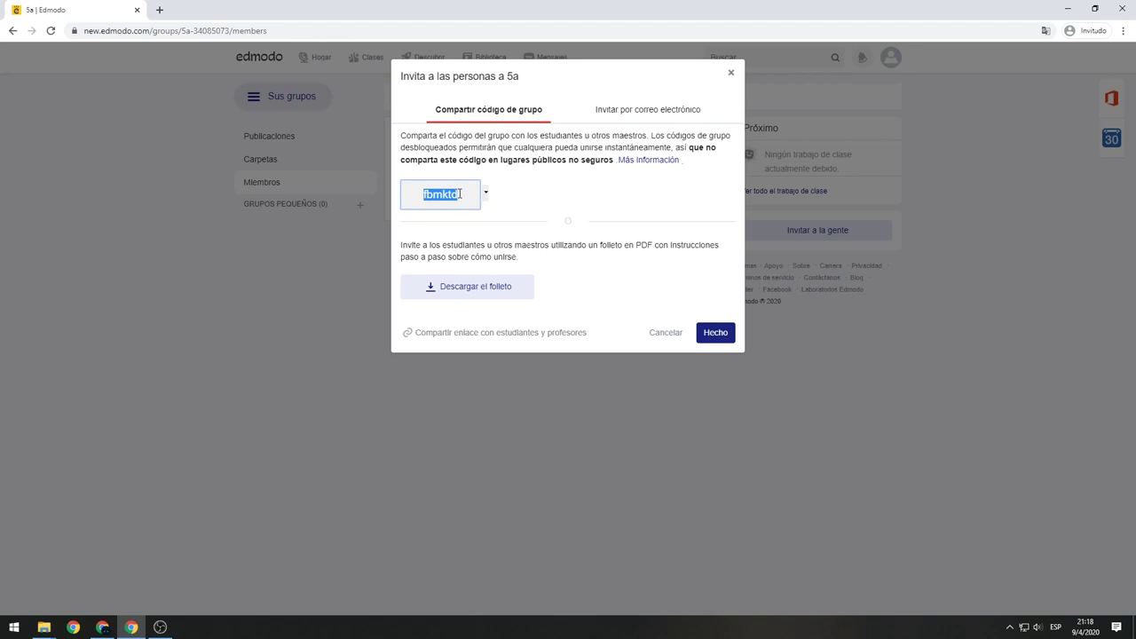
{"action": "left_click", "coordinate": [701, 335]}
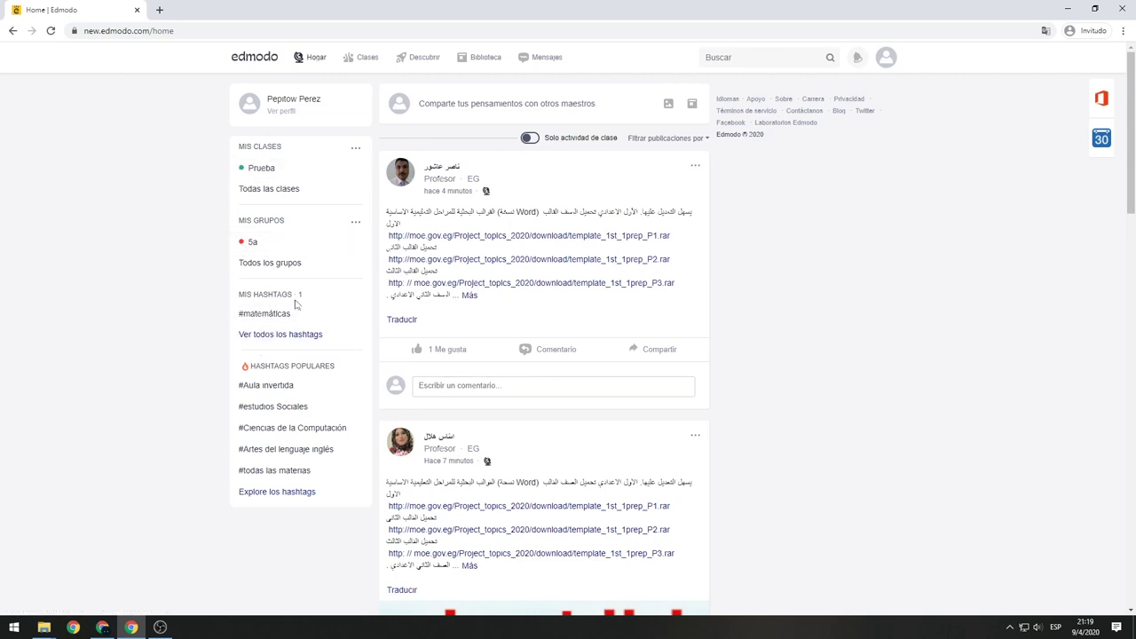
- Unfollow #matemáticas in the followed hashtags list and close it with Hecho
{"action": "left_click", "coordinate": [267, 335]}
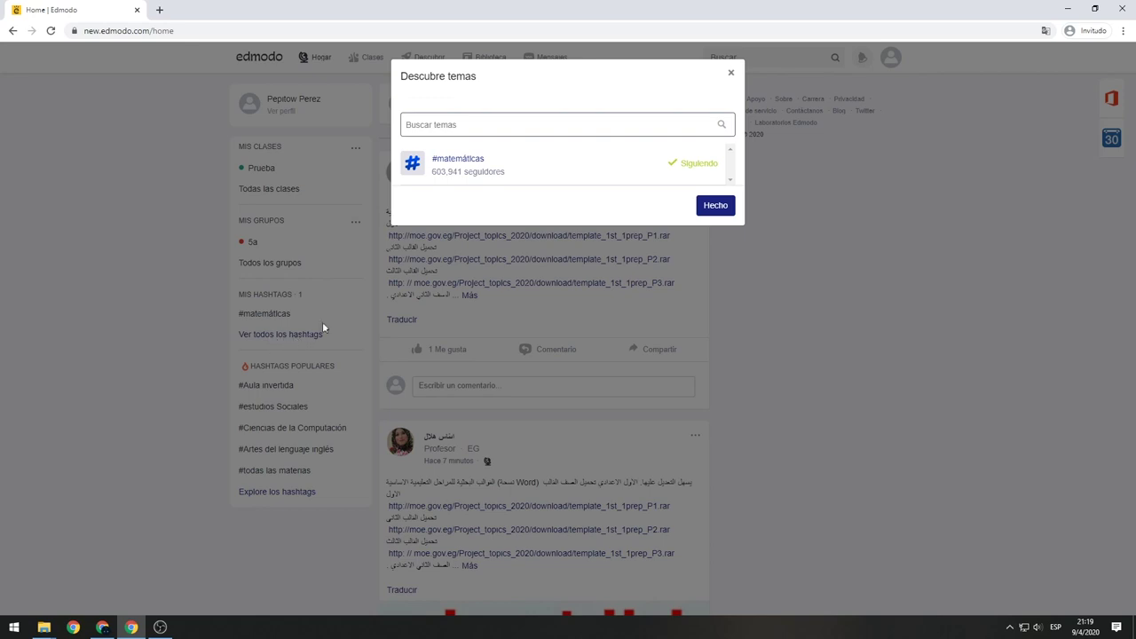
{"action": "left_click", "coordinate": [692, 168]}
{"action": "left_click", "coordinate": [715, 164]}
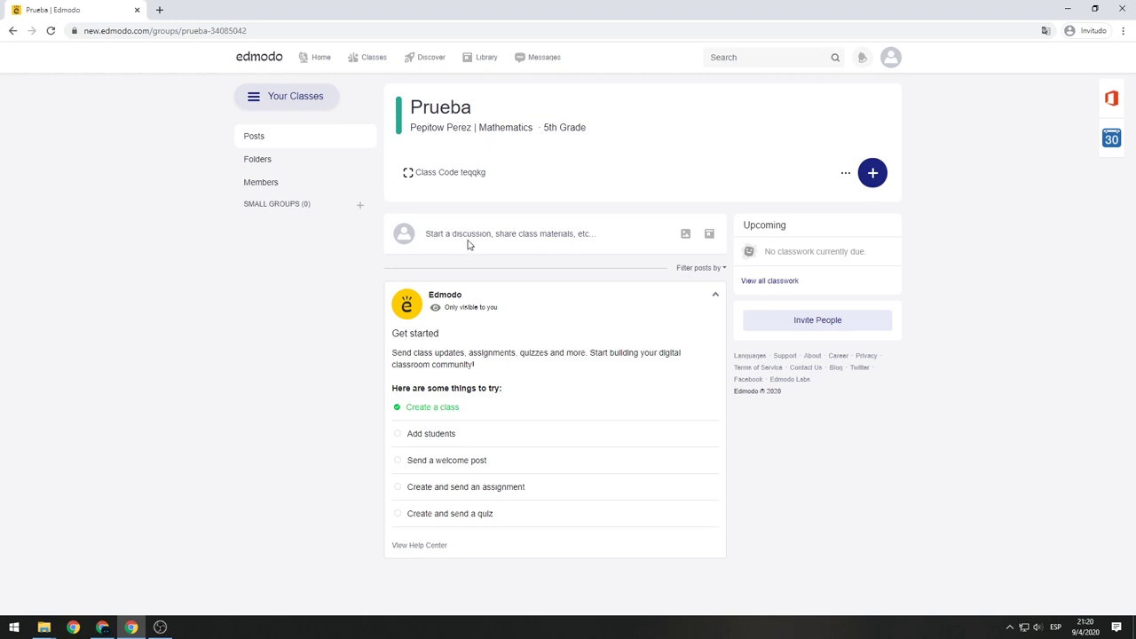
- Start a class post and set its audience to any teacher on Edmodo
{"action": "left_click", "coordinate": [468, 233]}
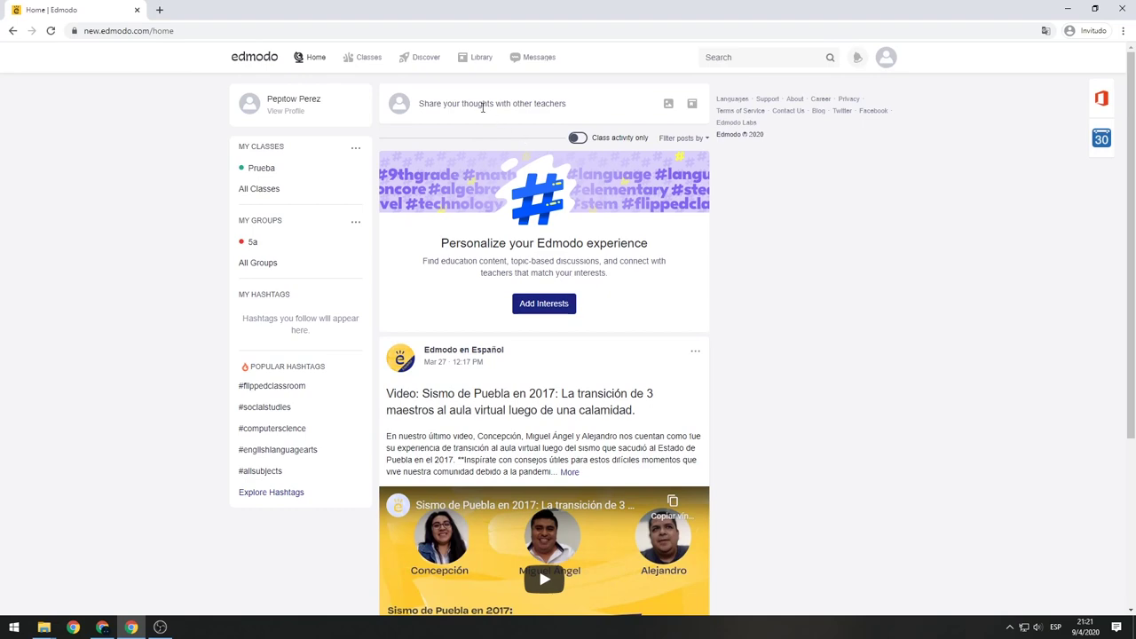
{"action": "left_click", "coordinate": [483, 107]}
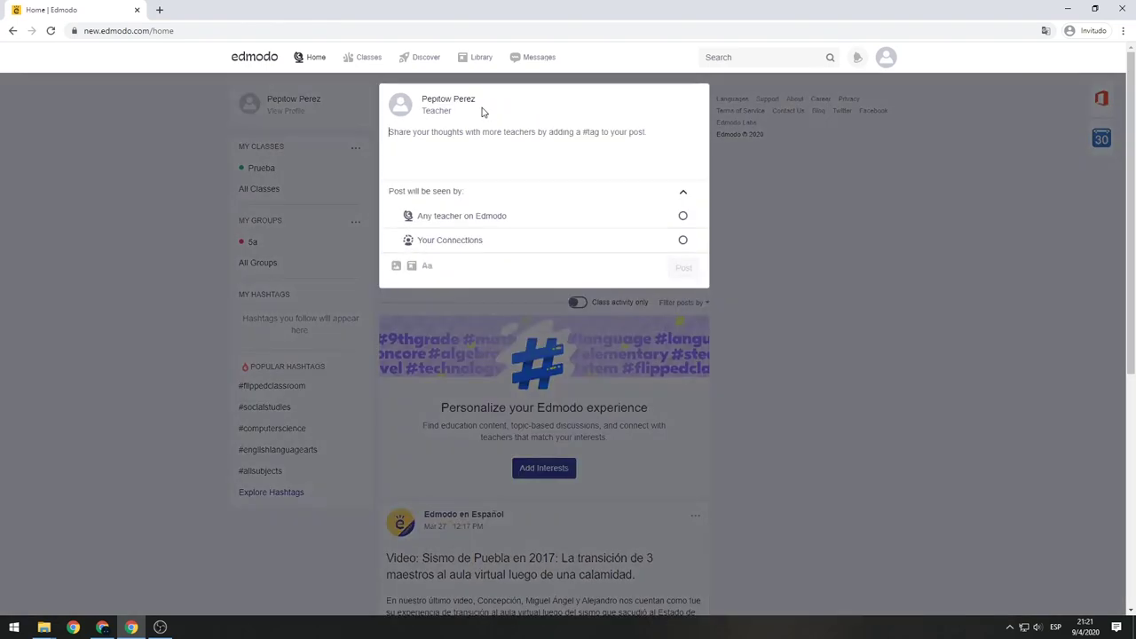
{"action": "left_click", "coordinate": [683, 218]}
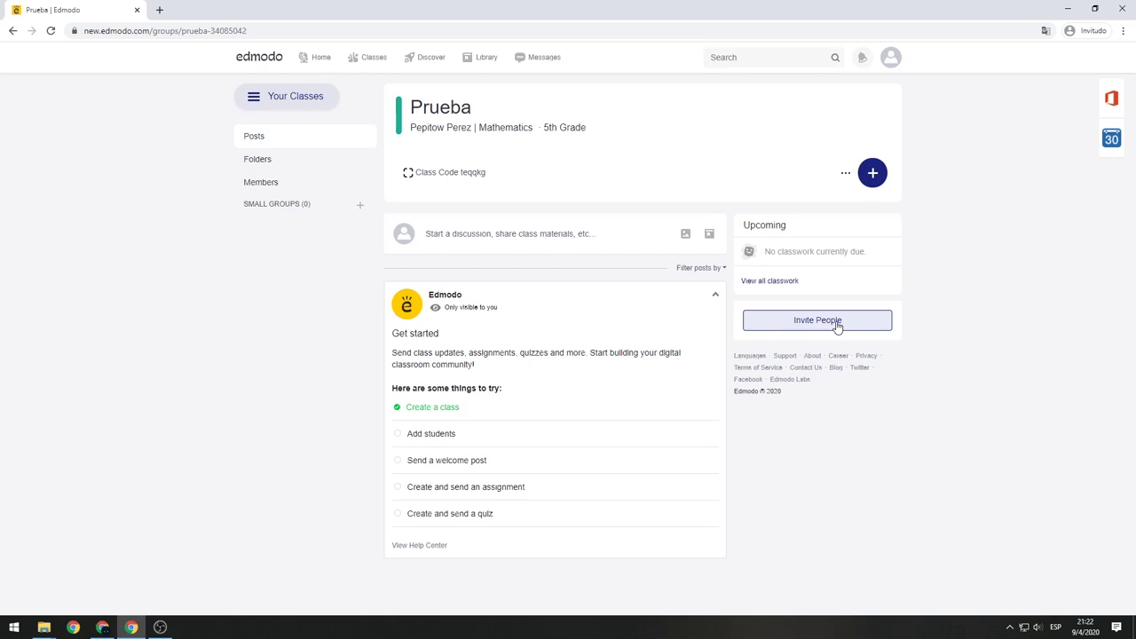
- Copy the Prueba class join code from the Invite People options
{"action": "left_click", "coordinate": [836, 321]}
{"action": "double_click", "coordinate": [440, 193]}
{"action": "right_click", "coordinate": [444, 192]}
{"action": "left_click", "coordinate": [470, 199]}
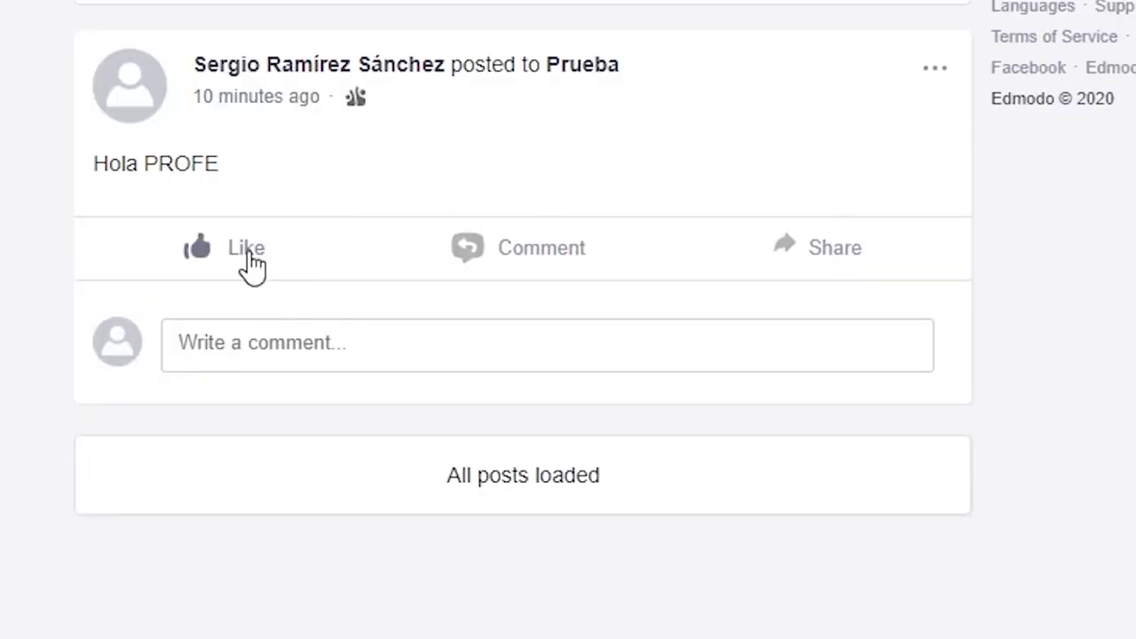
- Like the student's Hola PROFE post and try the comment box's attach option
{"action": "left_click", "coordinate": [445, 449]}
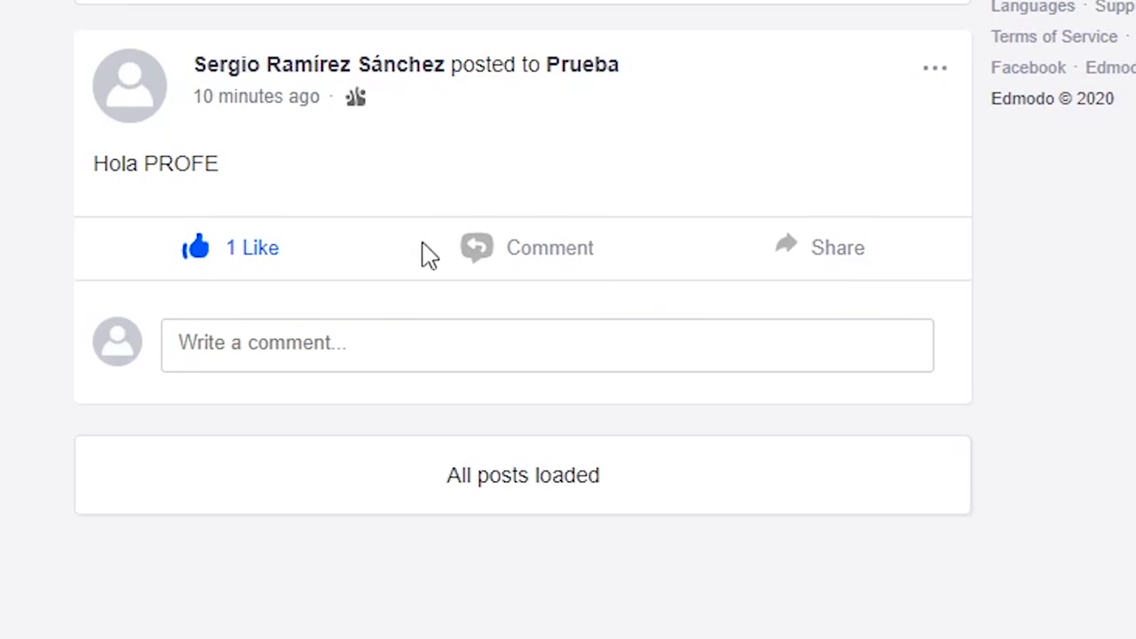
{"action": "left_click", "coordinate": [281, 338]}
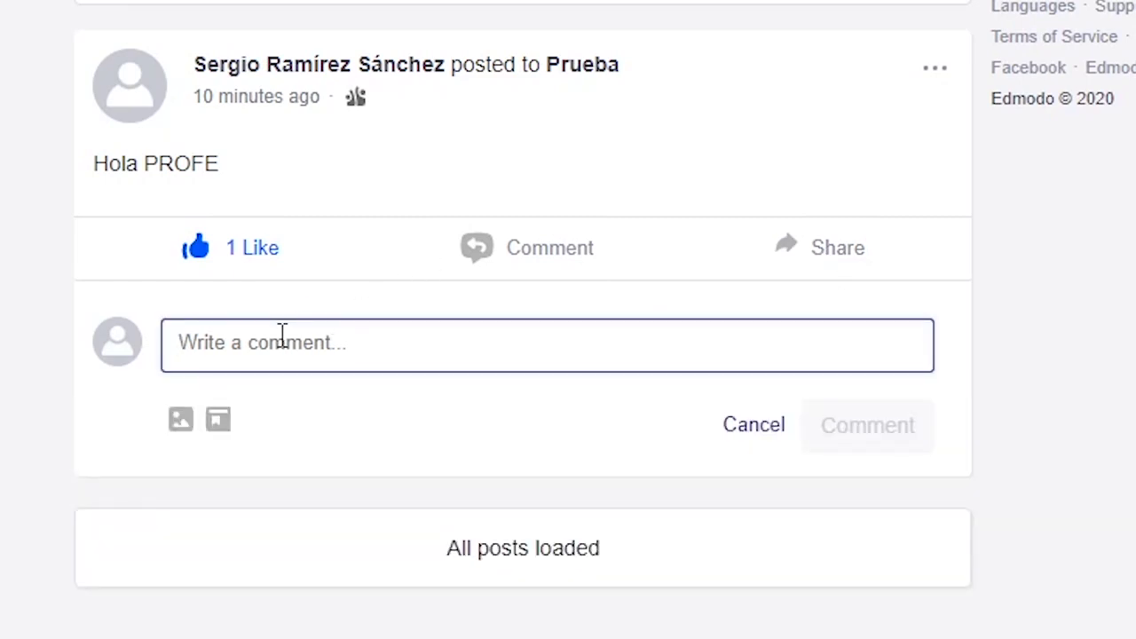
{"action": "left_click", "coordinate": [185, 420]}
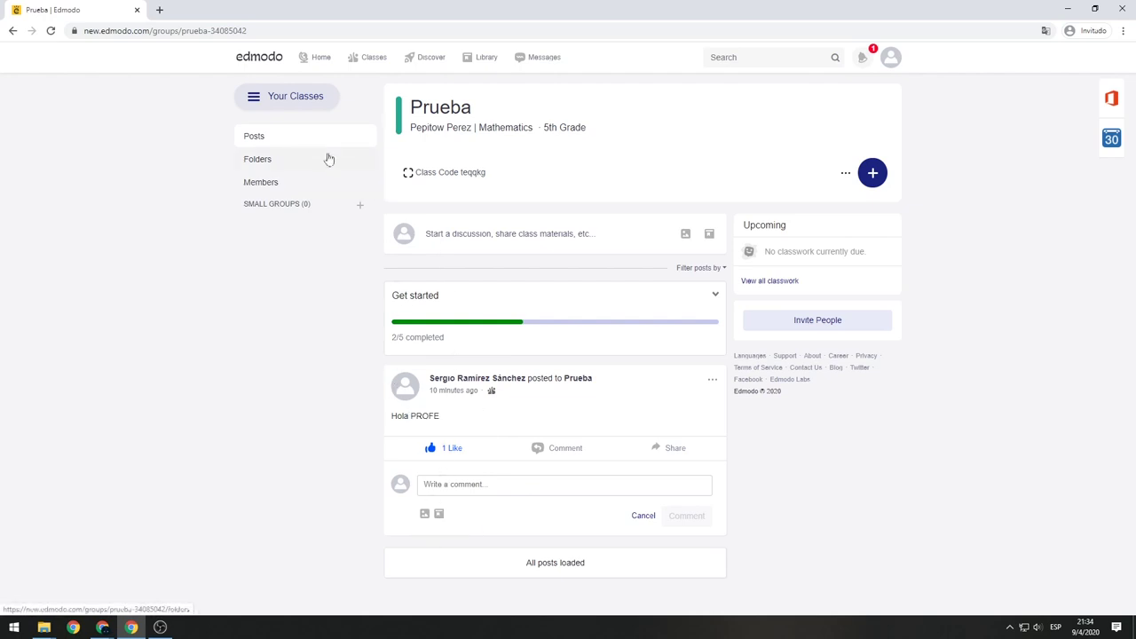
- Browse the Prueba class's Folders and Members pages, then return to the Home feed
{"action": "left_click", "coordinate": [269, 164]}
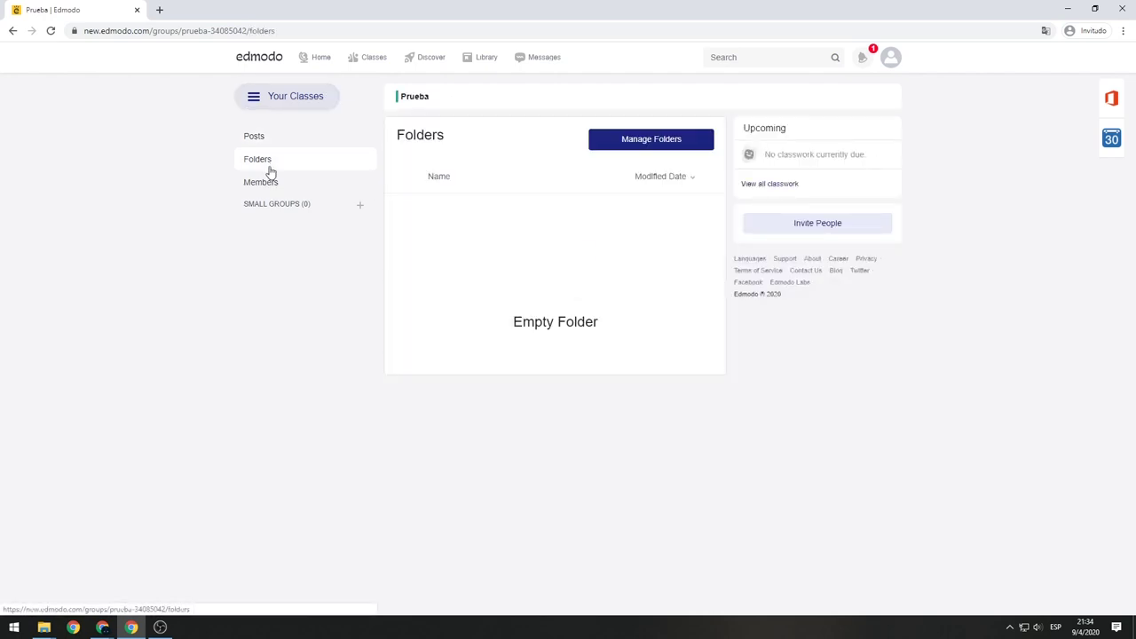
{"action": "left_click", "coordinate": [261, 182]}
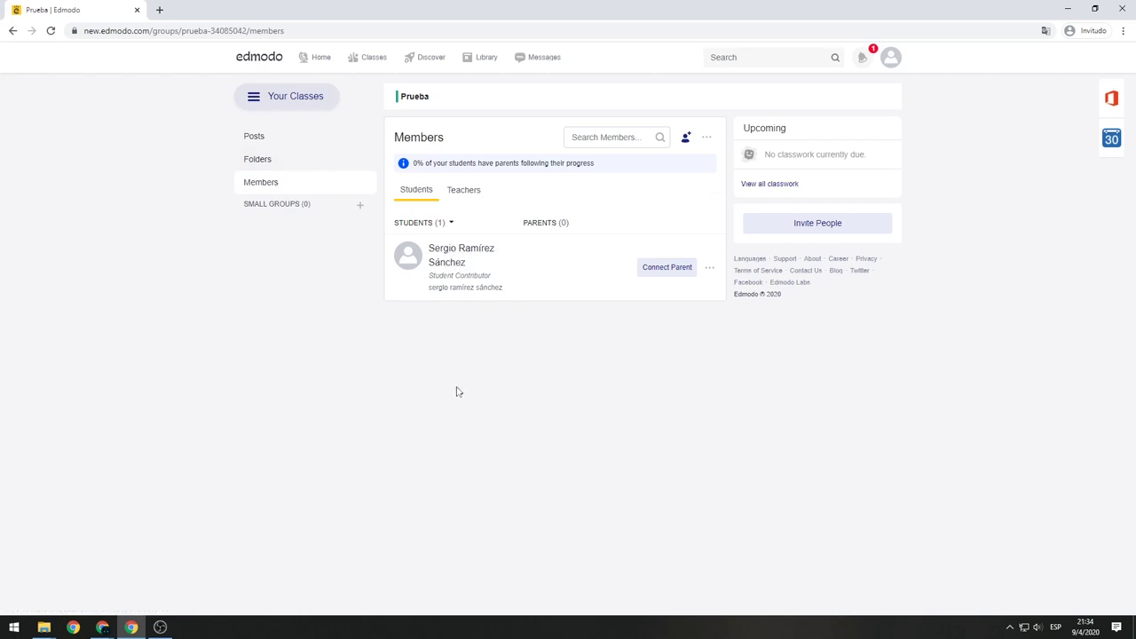
{"action": "left_click", "coordinate": [320, 56]}
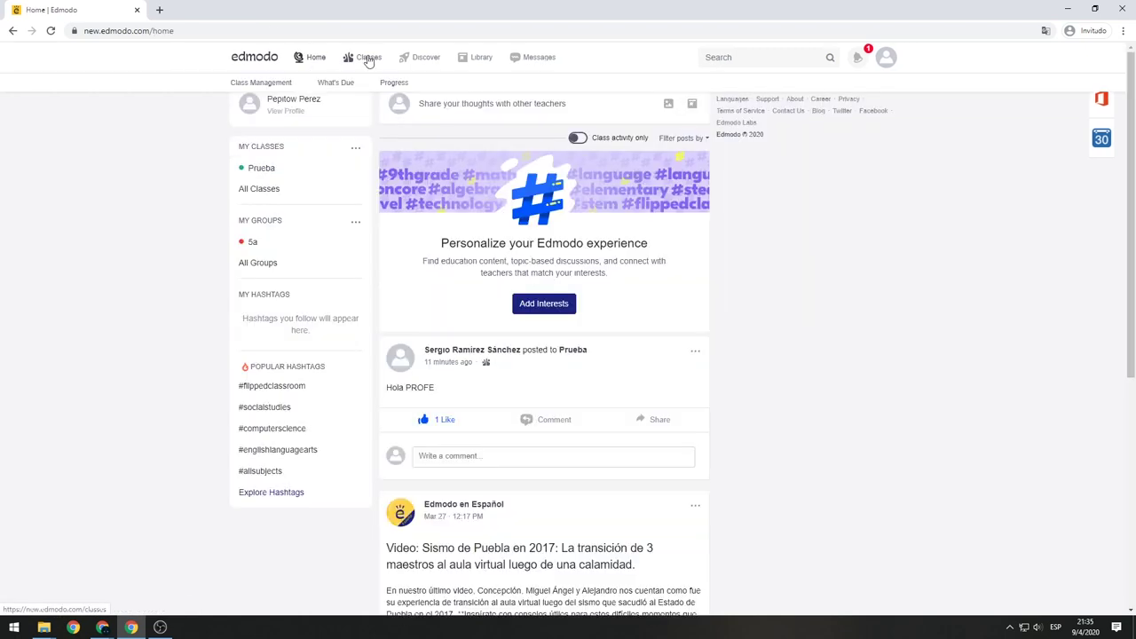
- View the class list, opening and dismissing Create New Class, then showing the + create/join menu
{"action": "left_click", "coordinate": [368, 58]}
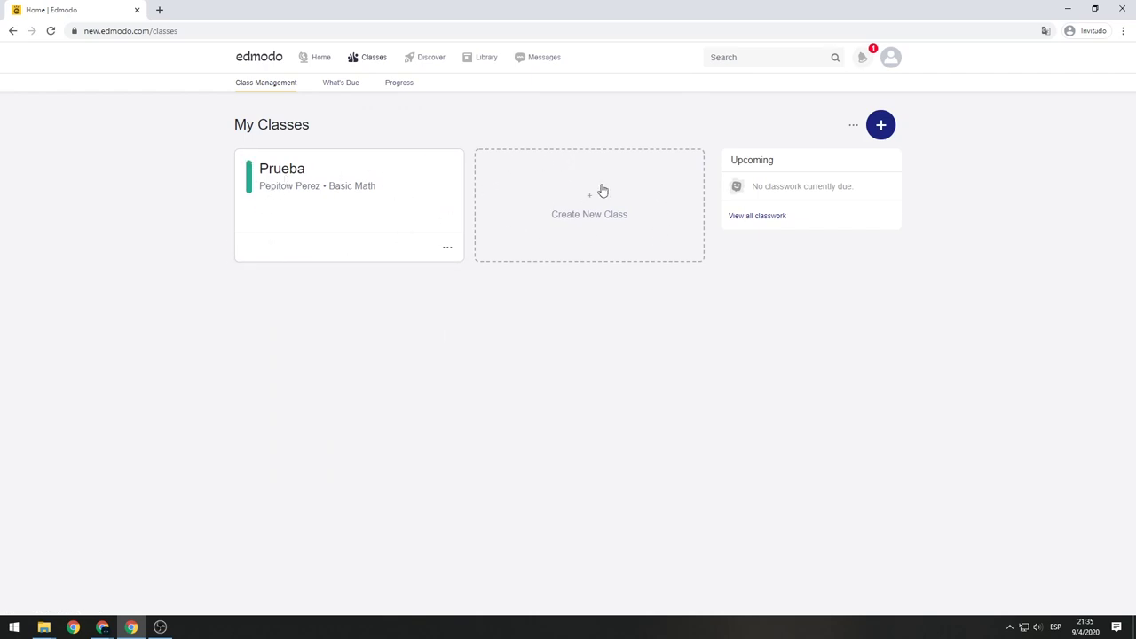
{"action": "left_click", "coordinate": [593, 194]}
{"action": "left_click", "coordinate": [885, 142]}
{"action": "left_click", "coordinate": [881, 127]}
- On the Discover page, advance the Games row and launch Schulte Challenge
{"action": "left_click", "coordinate": [428, 59]}
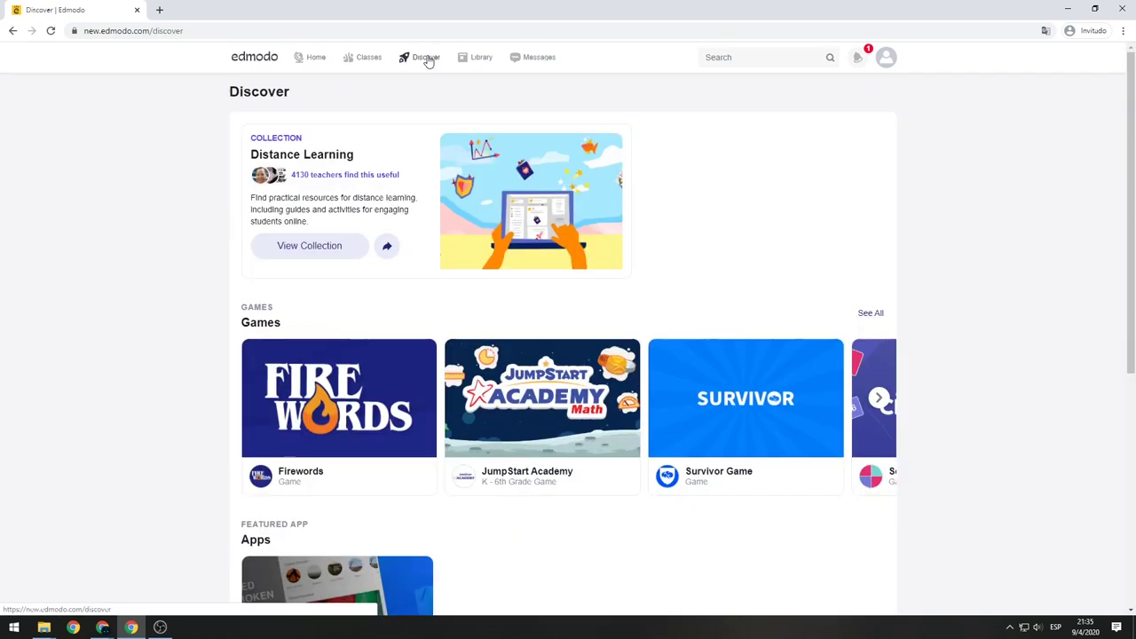
{"action": "scroll", "coordinate": [765, 227], "scroll_direction": "down", "scroll_amount": 5}
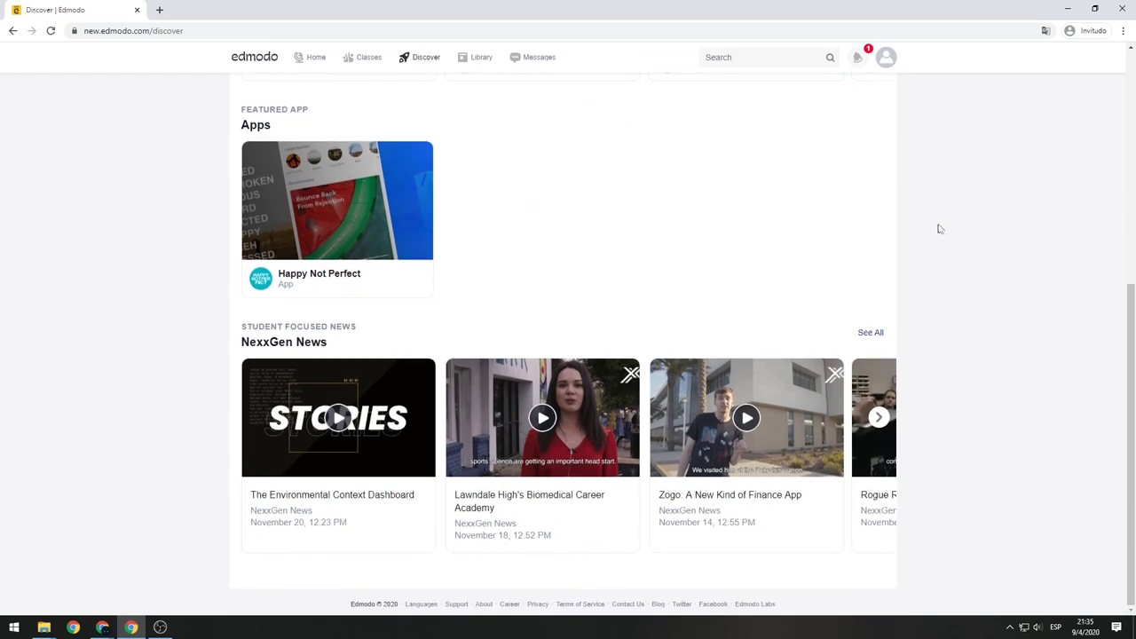
{"action": "scroll", "coordinate": [908, 246], "scroll_direction": "up", "scroll_amount": 5}
{"action": "scroll", "coordinate": [909, 281], "scroll_direction": "down", "scroll_amount": 1}
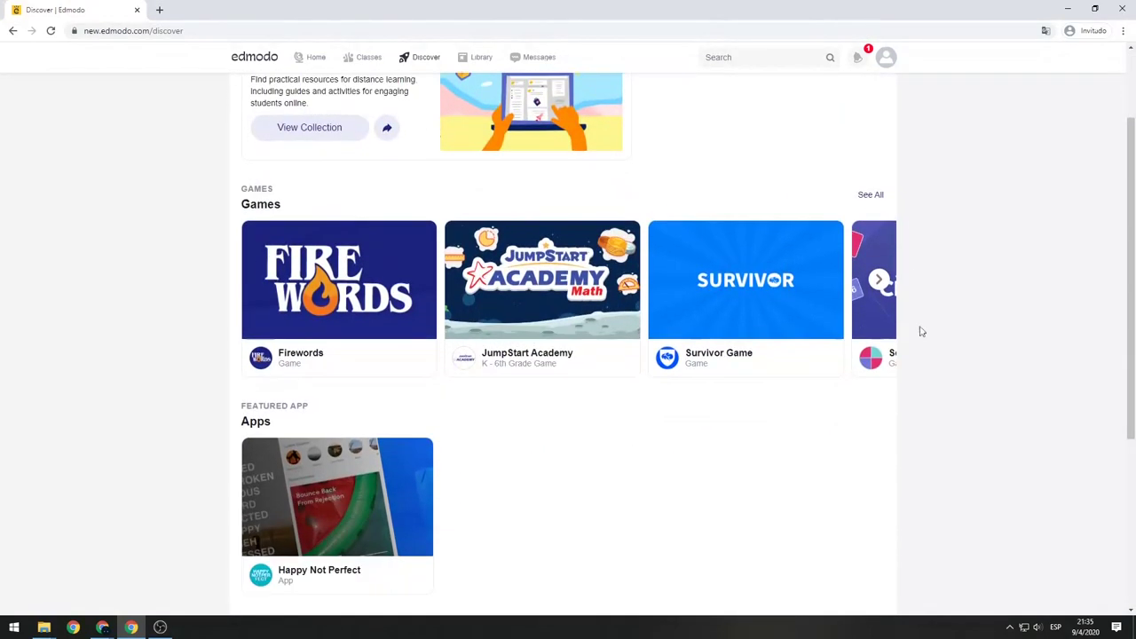
{"action": "left_click", "coordinate": [877, 280]}
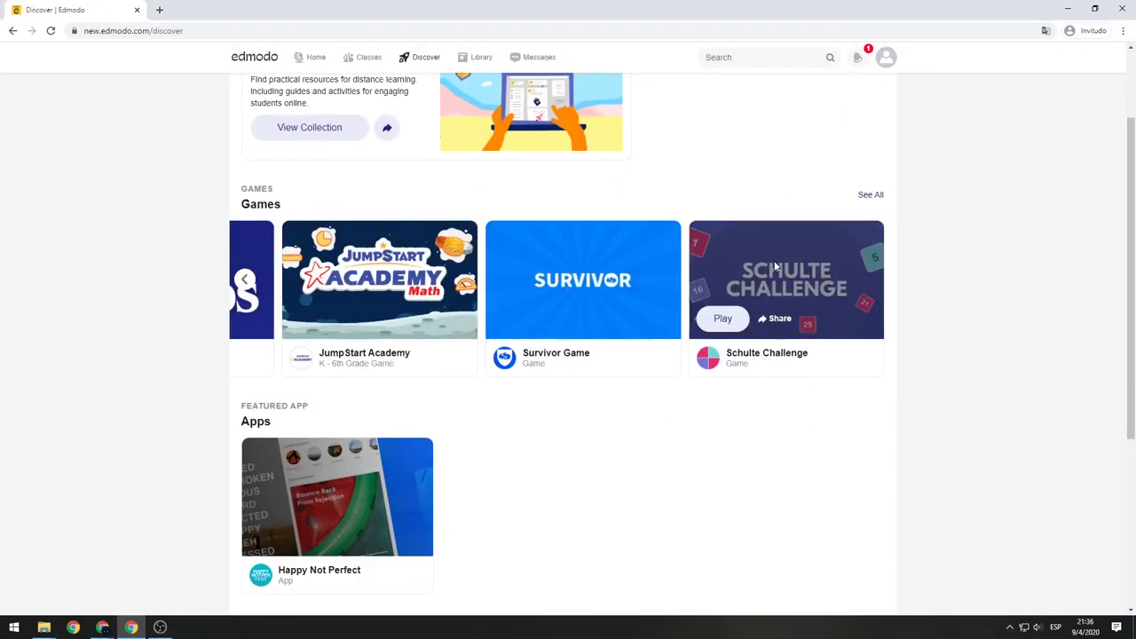
{"action": "left_click", "coordinate": [722, 318]}
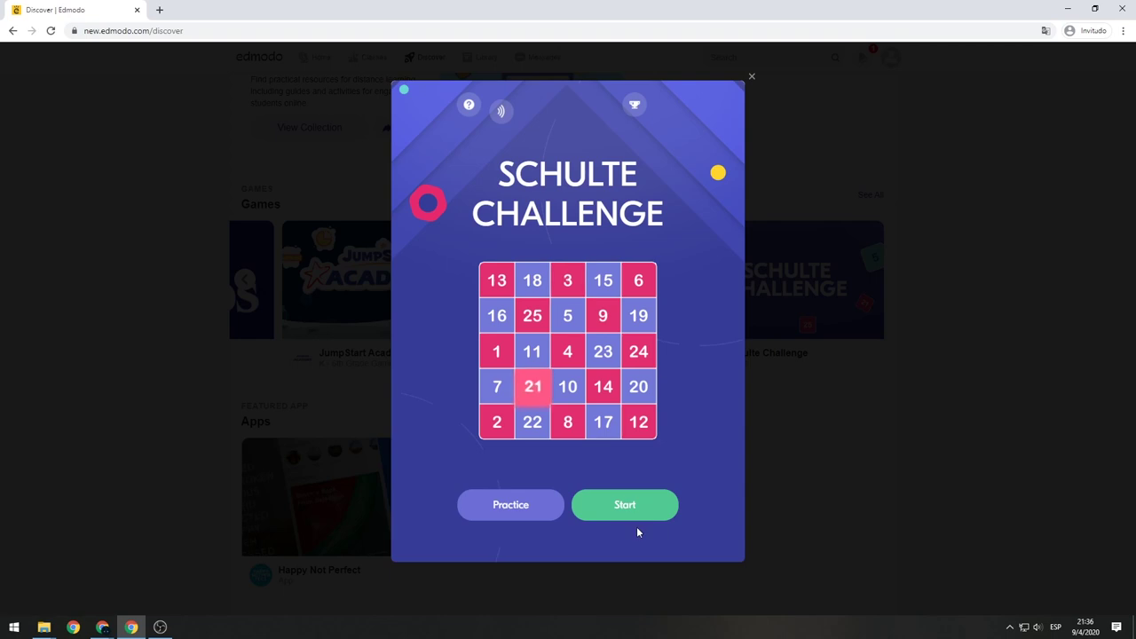
- Play a Schulte Challenge round, selecting the numbers 1 to 25 in ascending order
{"action": "left_click", "coordinate": [627, 505]}
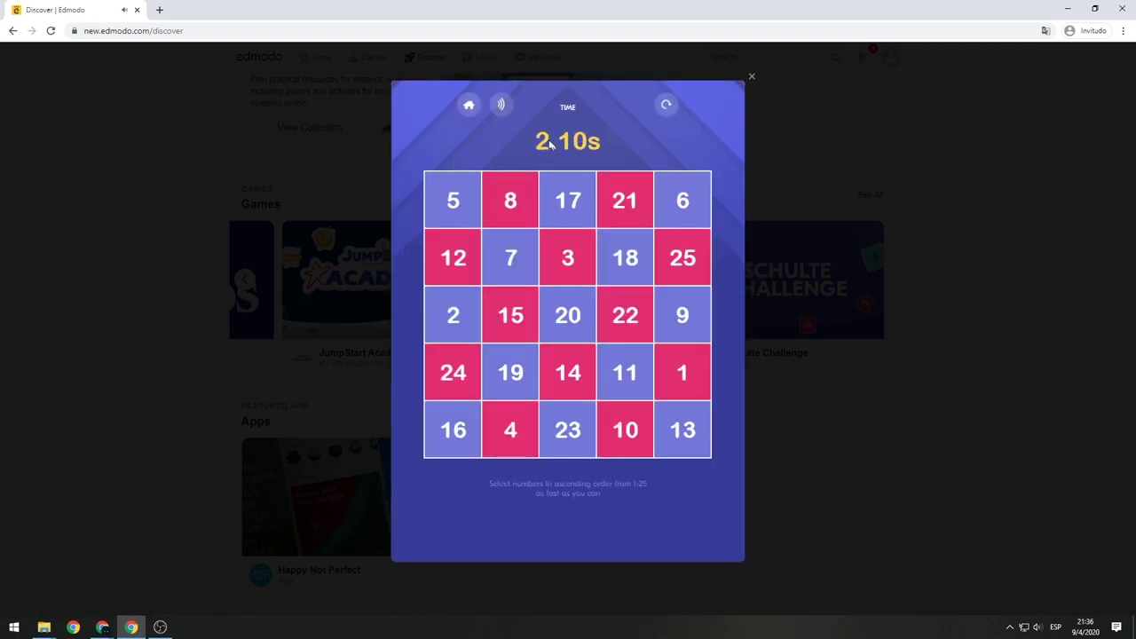
{"action": "left_click", "coordinate": [516, 432]}
{"action": "left_click", "coordinate": [672, 289]}
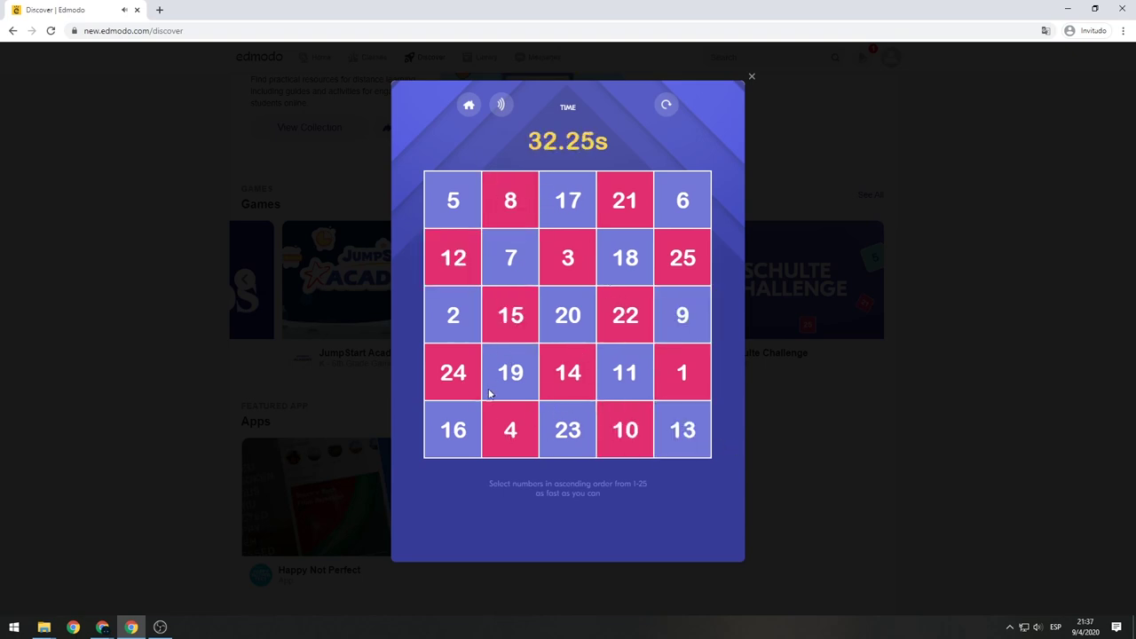
{"action": "left_click", "coordinate": [440, 444]}
{"action": "left_click", "coordinate": [550, 220]}
{"action": "left_click", "coordinate": [625, 200]}
{"action": "left_click", "coordinate": [625, 315]}
{"action": "left_click", "coordinate": [568, 429]}
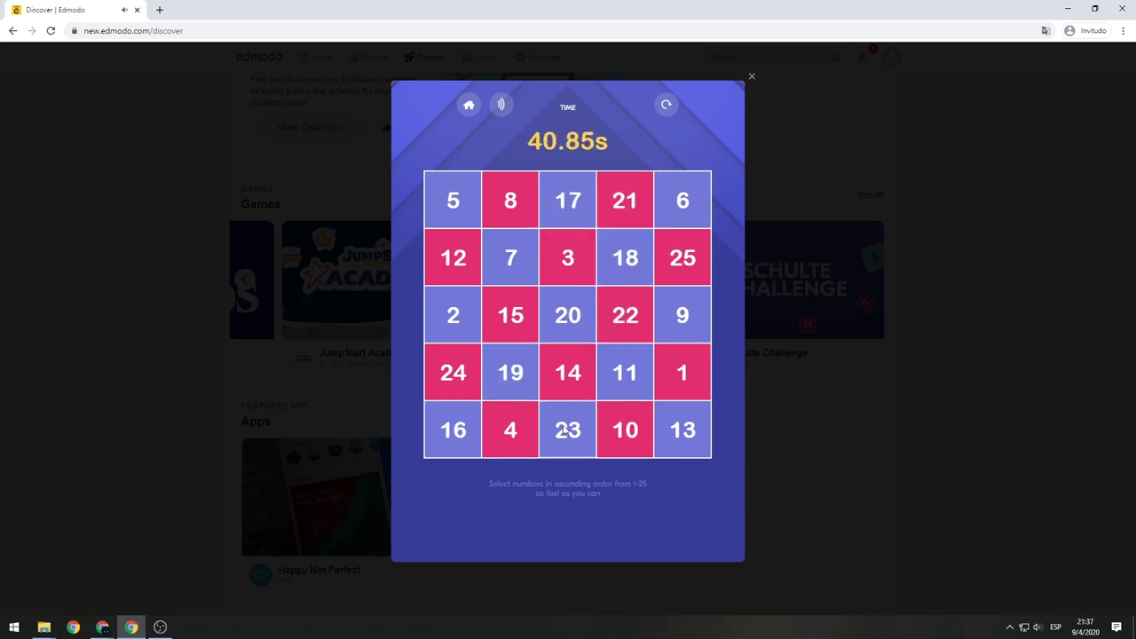
{"action": "left_click", "coordinate": [452, 373]}
{"action": "left_click", "coordinate": [683, 258]}
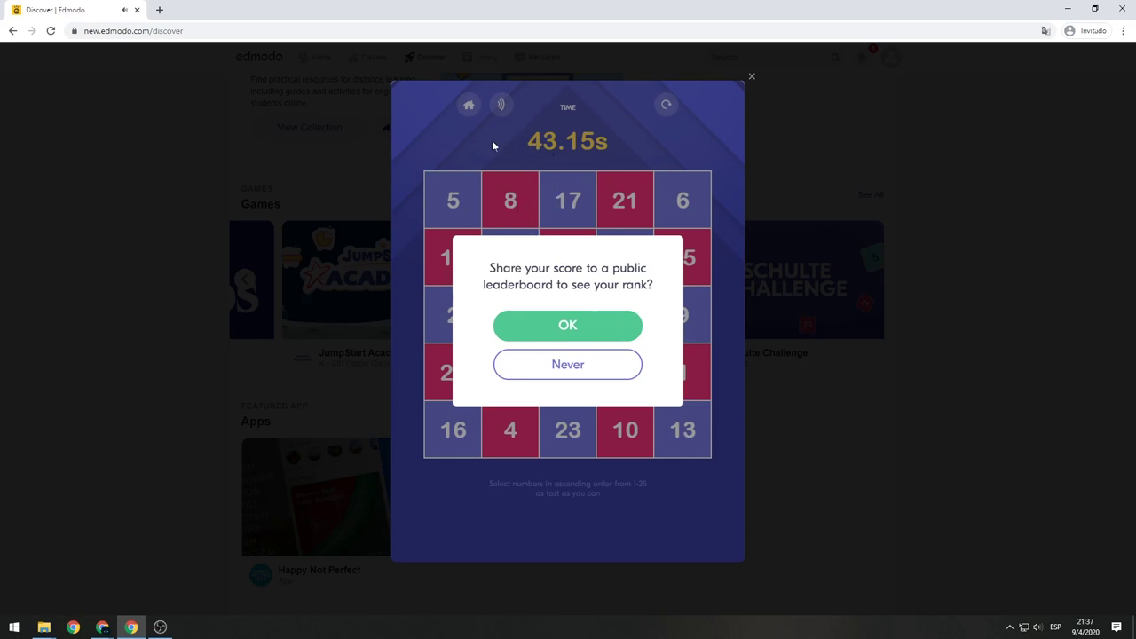
- Share the 43.15s score to the leaderboard and go to the Library
{"action": "left_click", "coordinate": [596, 331]}
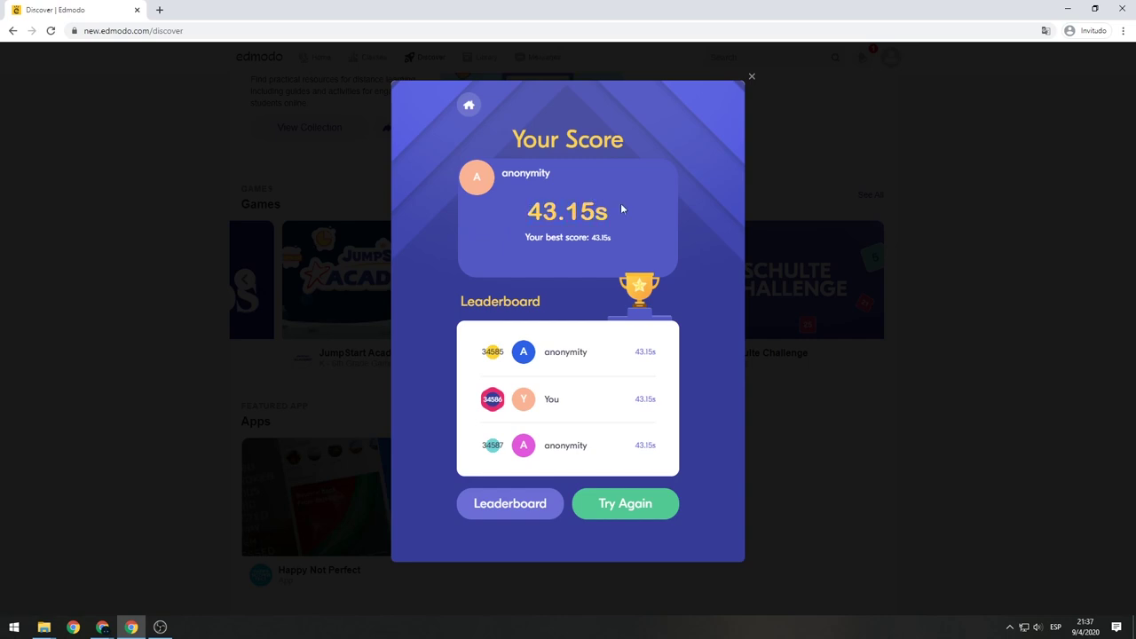
{"action": "left_click", "coordinate": [751, 76]}
{"action": "left_click", "coordinate": [477, 57]}
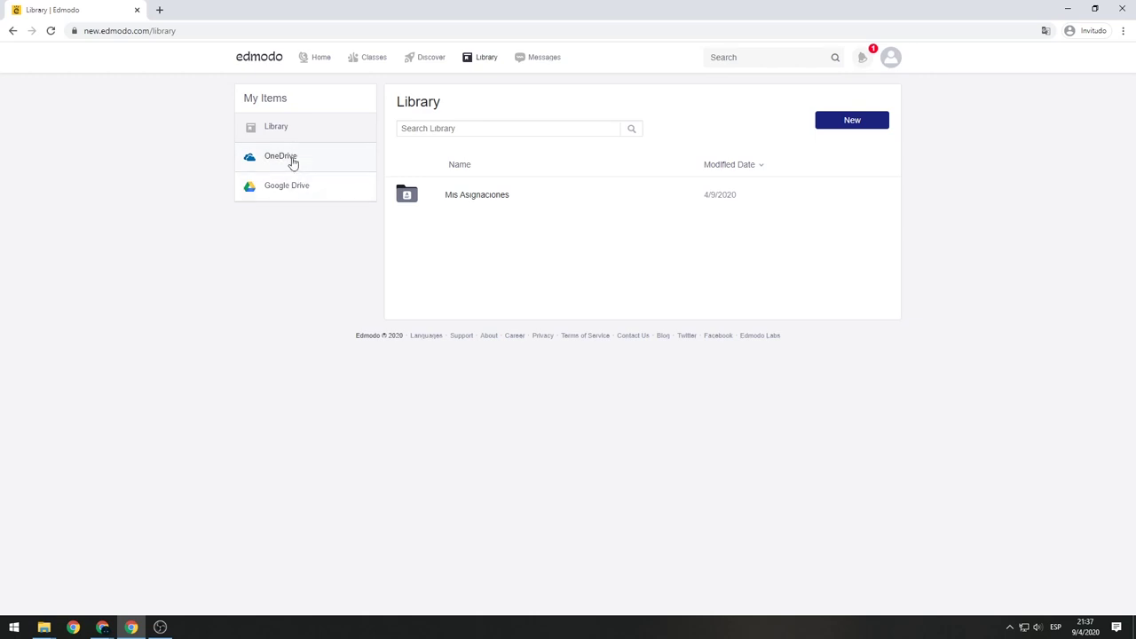
- Check the Library's Google Drive option, then open Messages with the student
{"action": "left_click", "coordinate": [287, 185]}
{"action": "left_click", "coordinate": [487, 57]}
{"action": "left_click", "coordinate": [544, 57]}
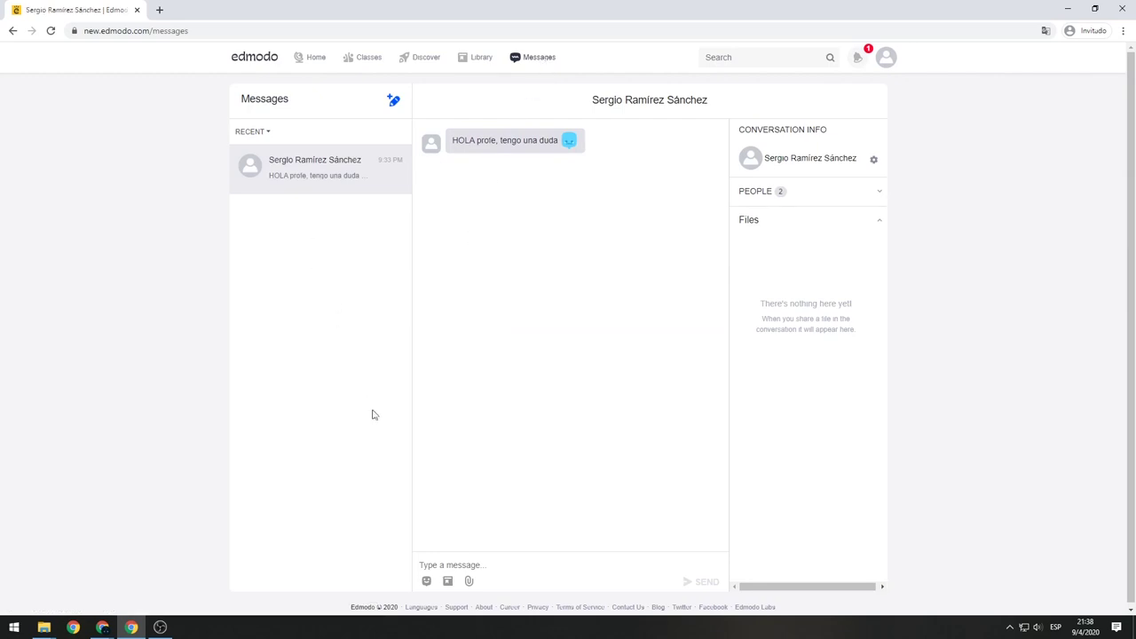
- Try the search box, clear the new notification and return to Home
{"action": "left_click", "coordinate": [721, 56]}
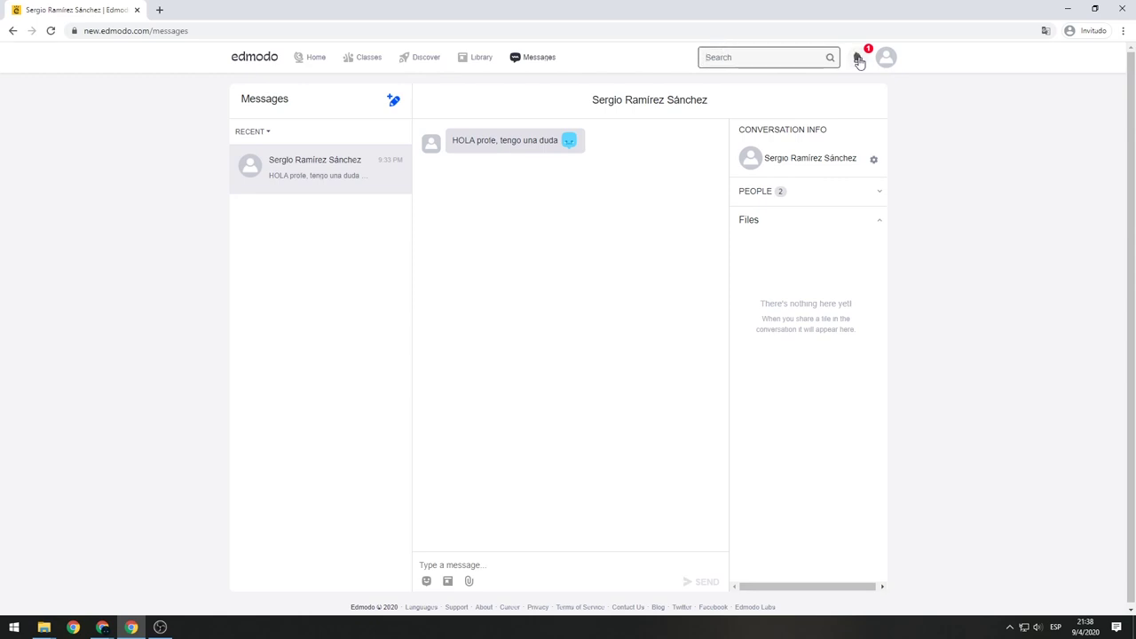
{"action": "left_click", "coordinate": [859, 59]}
{"action": "left_click", "coordinate": [757, 178]}
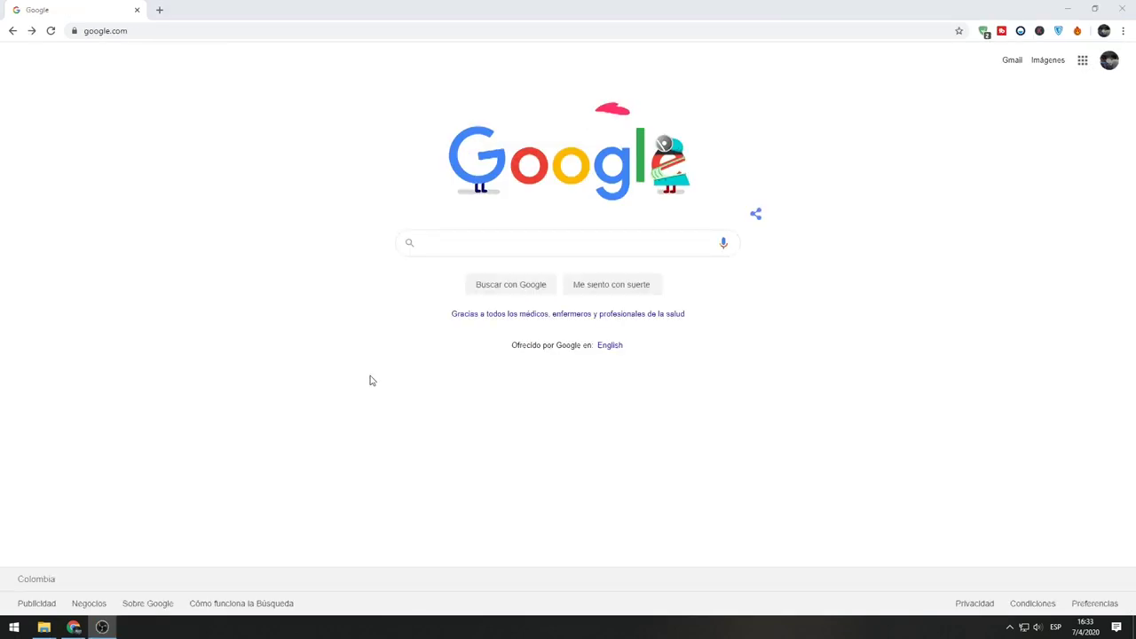
- Search Google for 'additio app'
{"action": "left_click", "coordinate": [487, 239]}
{"action": "type", "text": "additio app"}
{"action": "key", "text": "Return"}
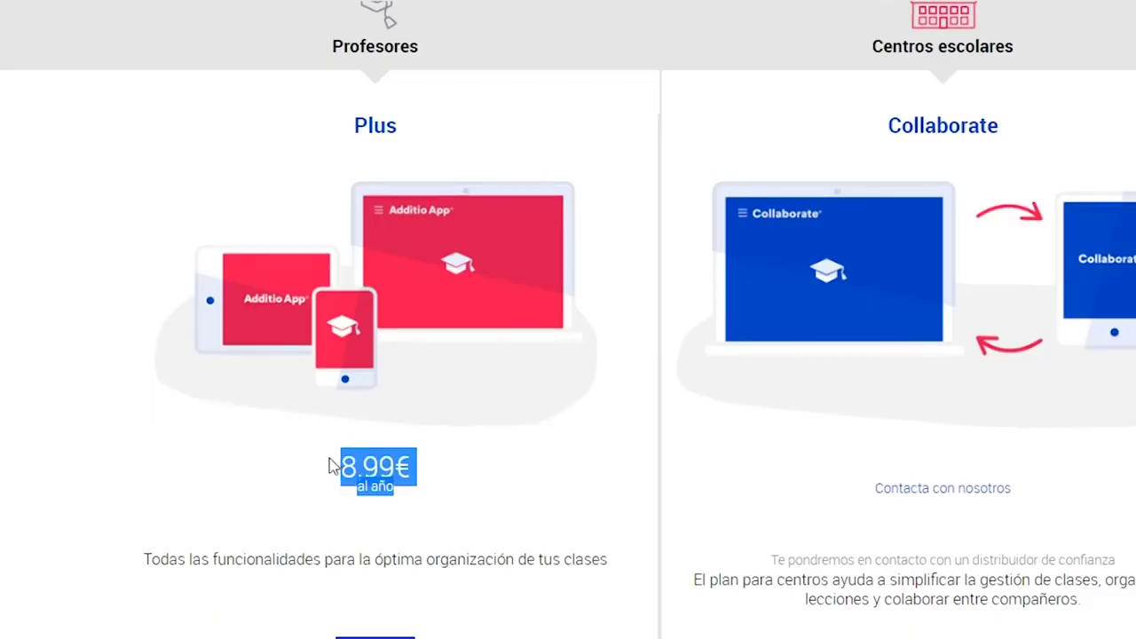
- Highlight the Plus plan's 8,99€ price and its 'al año' period on the pricing page
{"action": "left_click_drag", "start_coordinate": [480, 465], "coordinate": [332, 483]}
{"action": "left_click", "coordinate": [491, 490]}
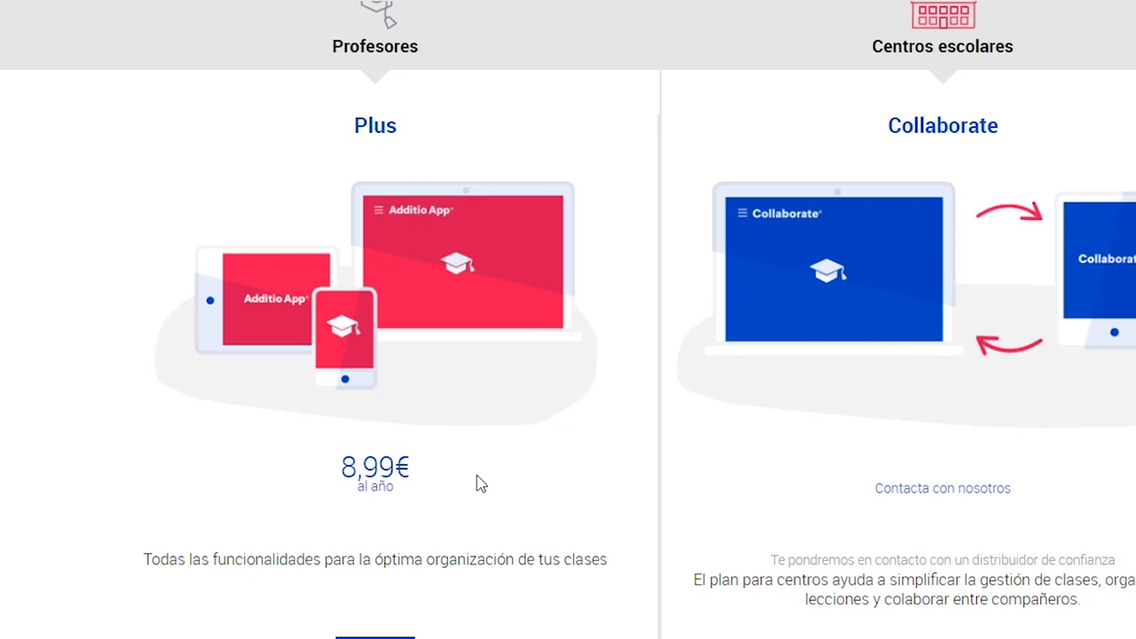
{"action": "left_click_drag", "start_coordinate": [407, 493], "coordinate": [358, 506]}
{"action": "left_click", "coordinate": [432, 502]}
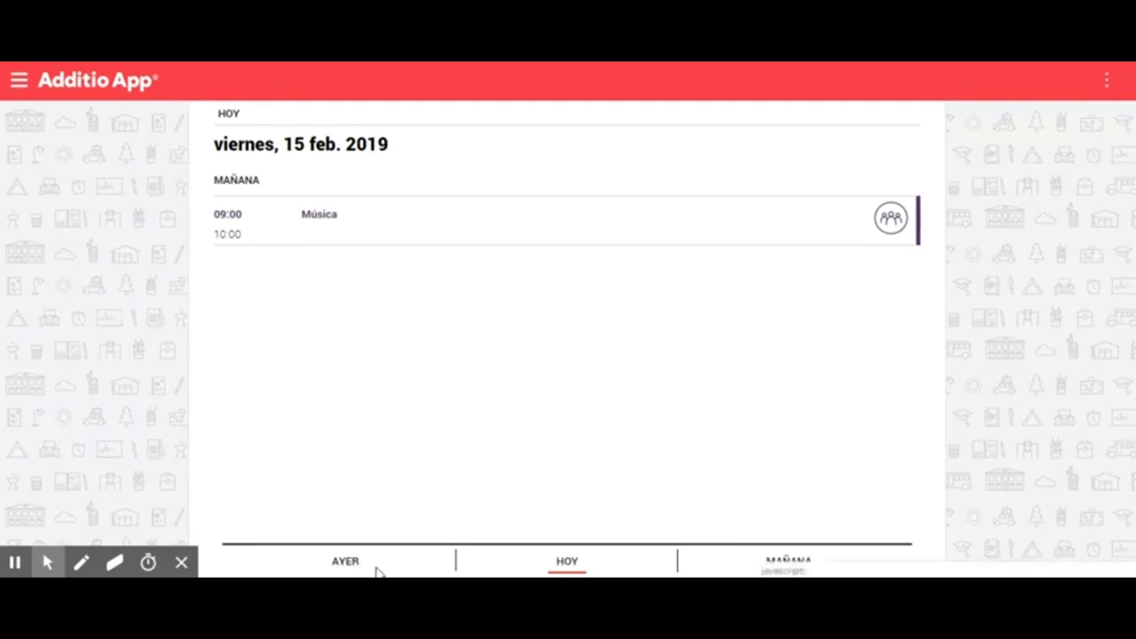
- Start a blank new class group from the + menu's Crear grupo option
{"action": "mouse_move", "coordinate": [369, 552]}
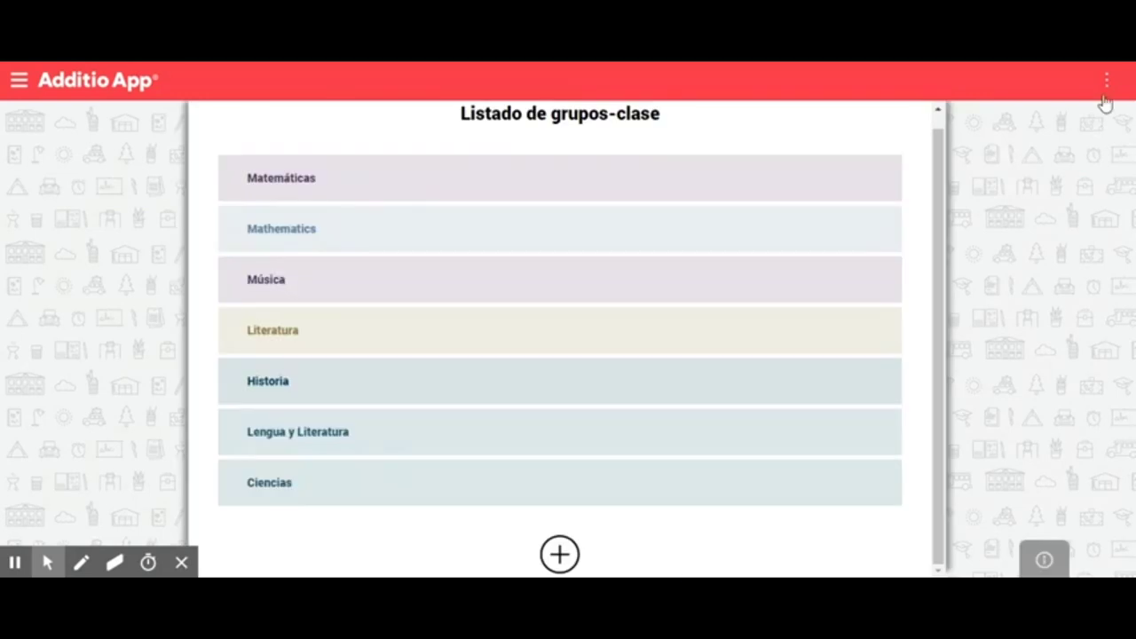
{"action": "mouse_move", "coordinate": [602, 621]}
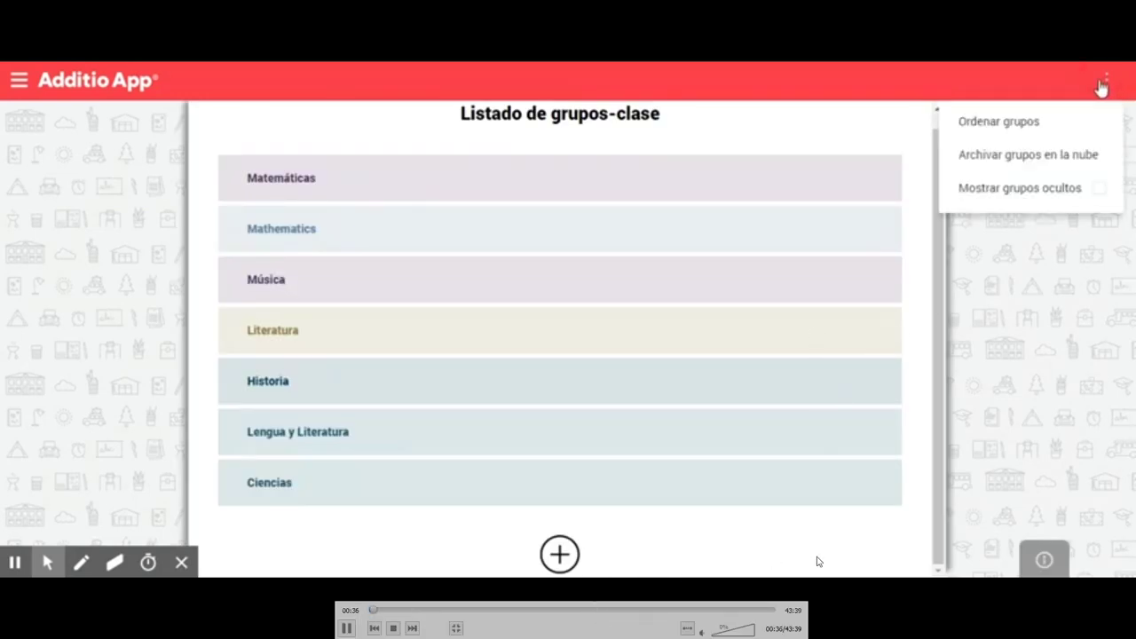
{"action": "mouse_move", "coordinate": [781, 538]}
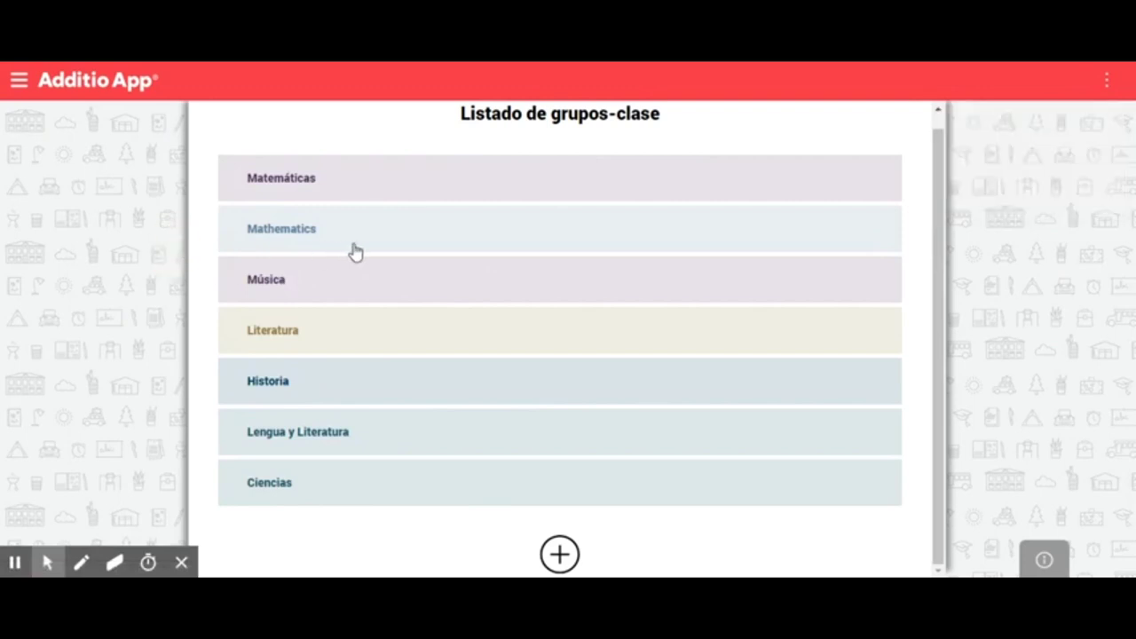
{"action": "left_click", "coordinate": [560, 555]}
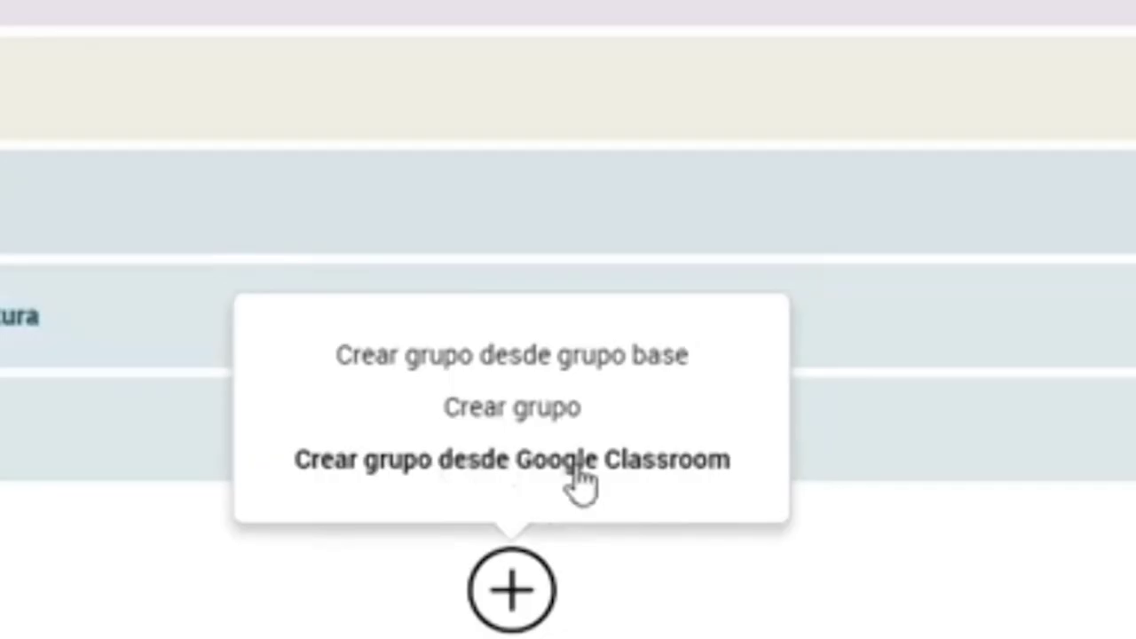
{"action": "left_click", "coordinate": [513, 410]}
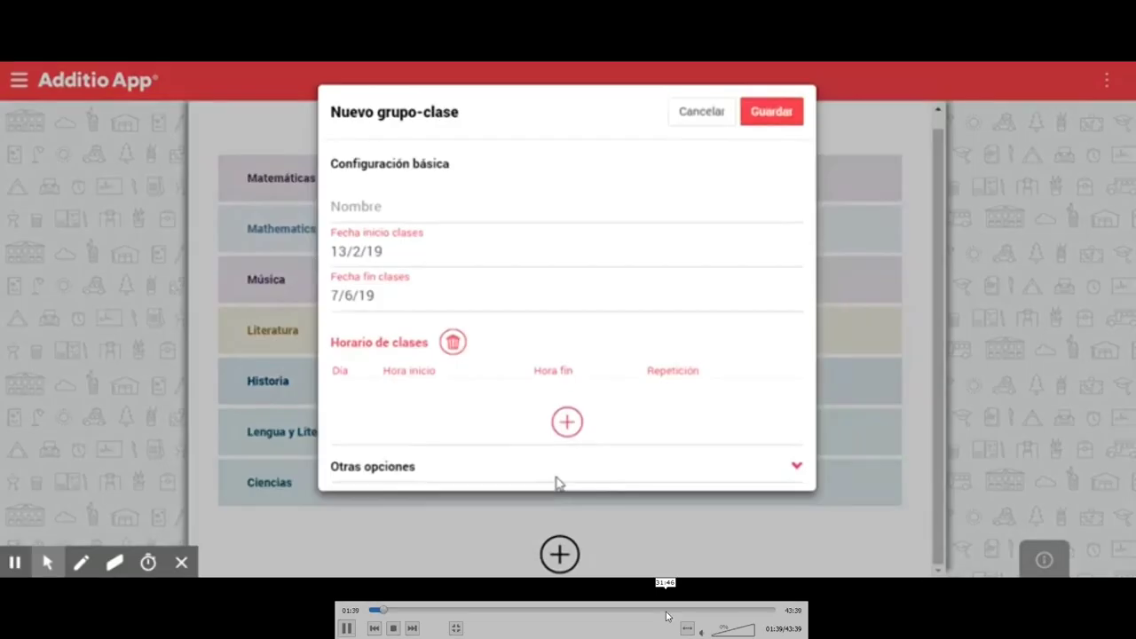
- Name the group 'Lengua' and set its start date and an agosto 2019 end date
{"action": "left_click", "coordinate": [355, 206]}
{"action": "type", "text": "Lengua"}
{"action": "left_click", "coordinate": [376, 249]}
{"action": "left_click", "coordinate": [355, 293]}
{"action": "left_click", "coordinate": [355, 323]}
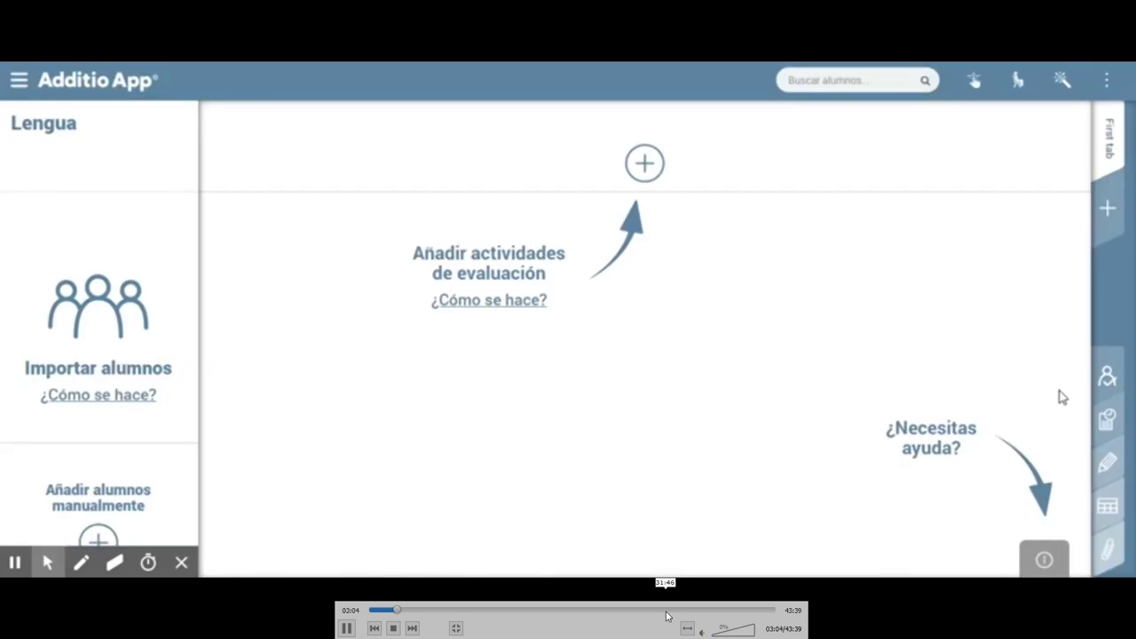
- Pause and resume the tutorial video at several points while it demonstrates importing students
{"action": "key", "text": "space"}
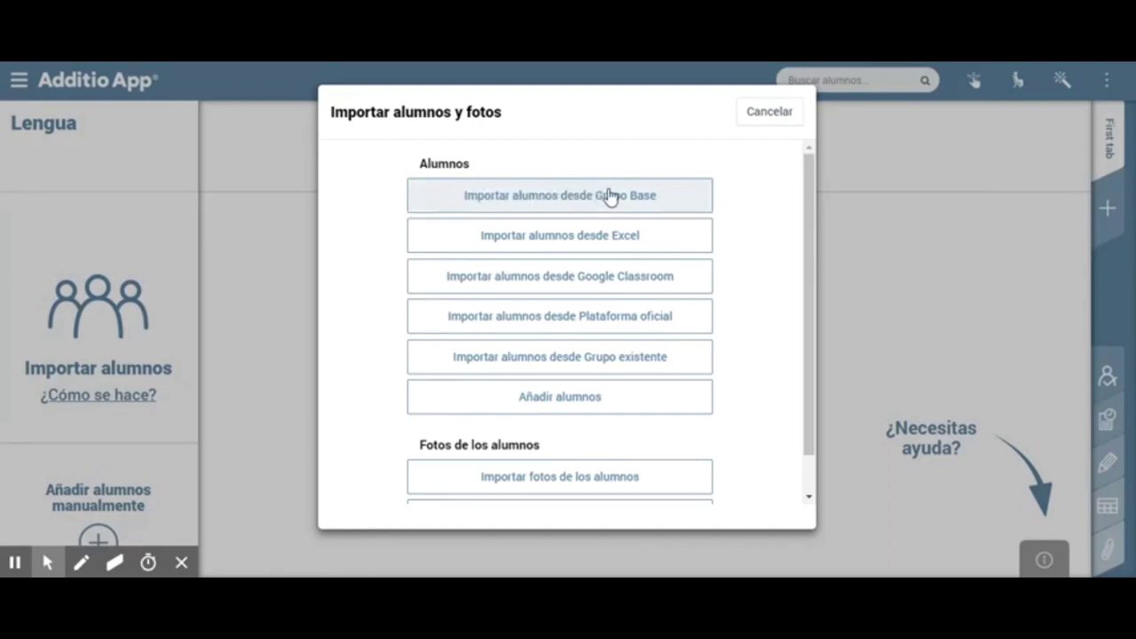
{"action": "key", "text": "space"}
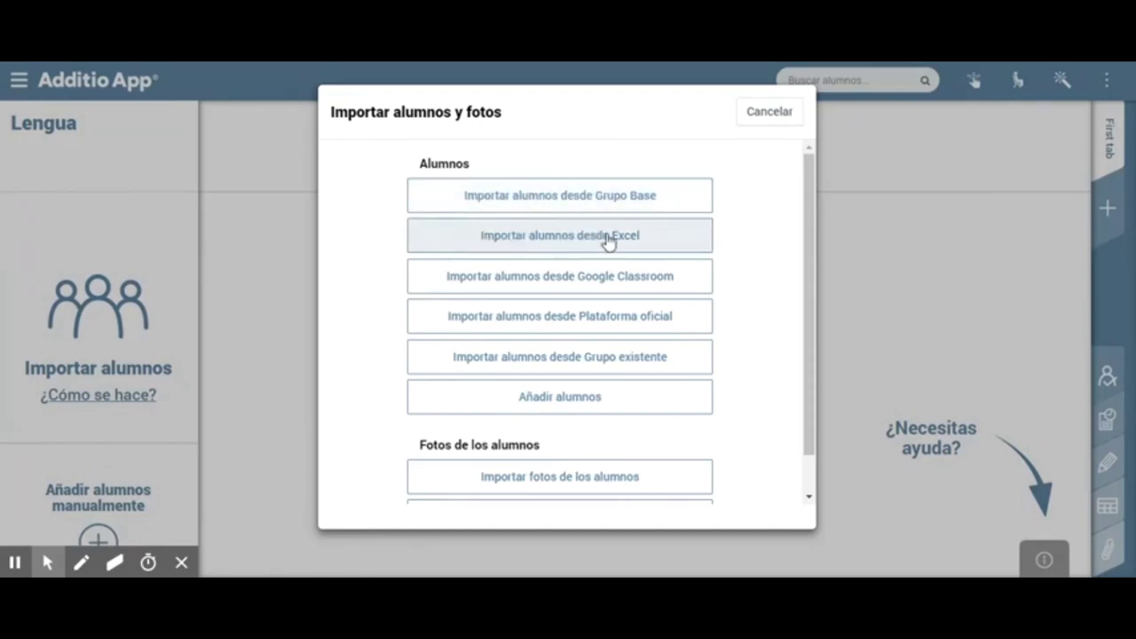
{"action": "key", "text": "space"}
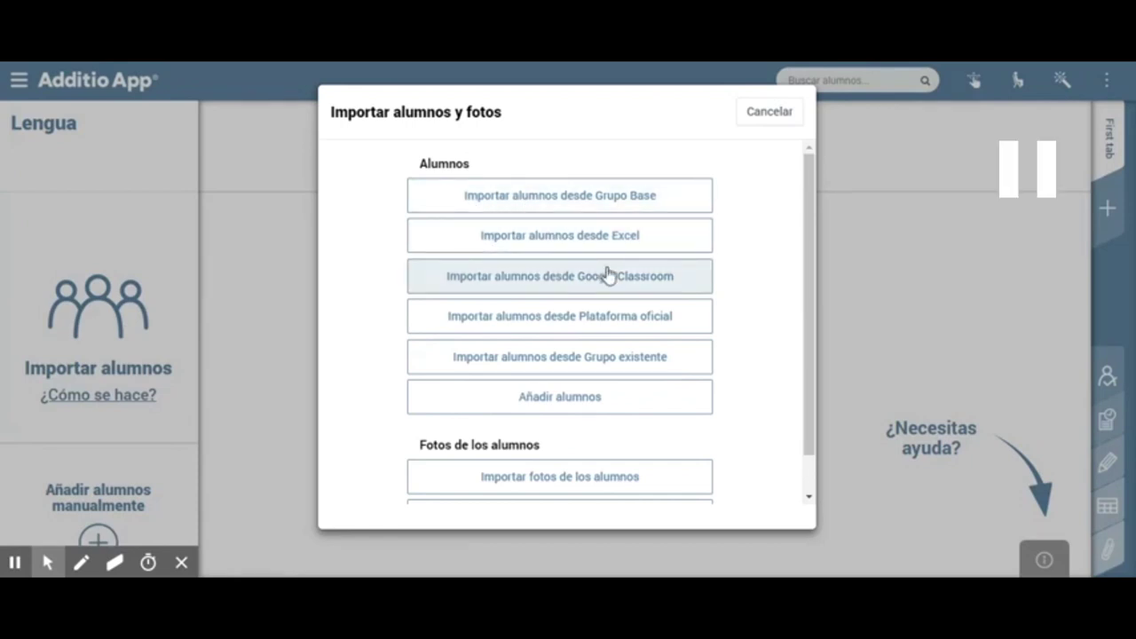
{"action": "key", "text": "space"}
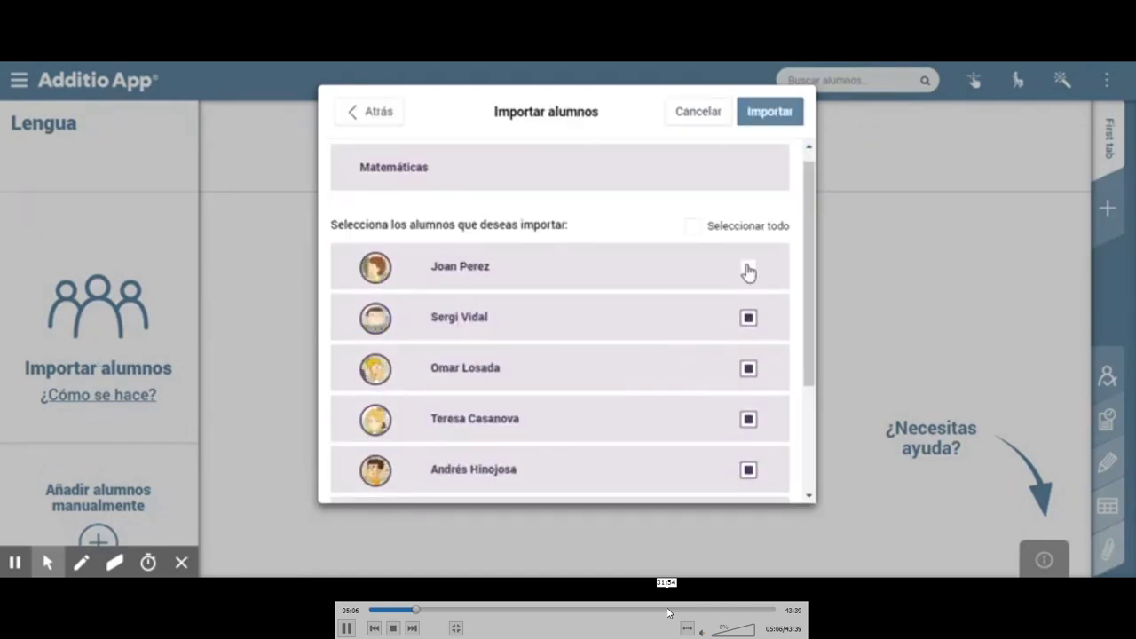
{"action": "key", "text": "space"}
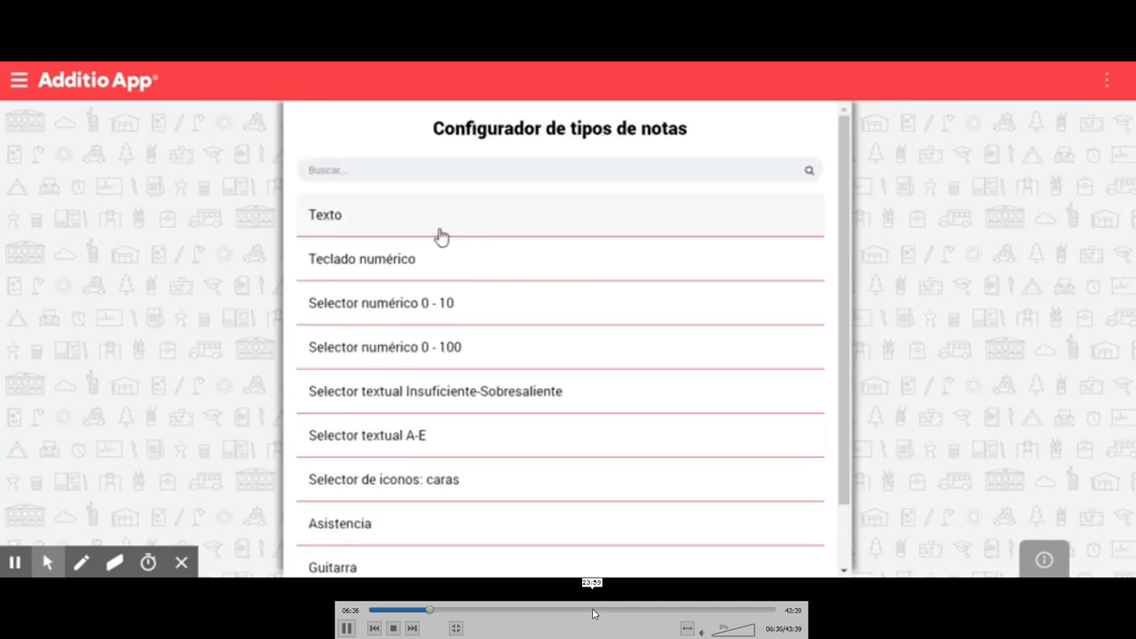
- Pause the tutorial video at the Primer trimestre tab, then resume it
{"action": "key", "text": "space"}
{"action": "key", "text": "space"}
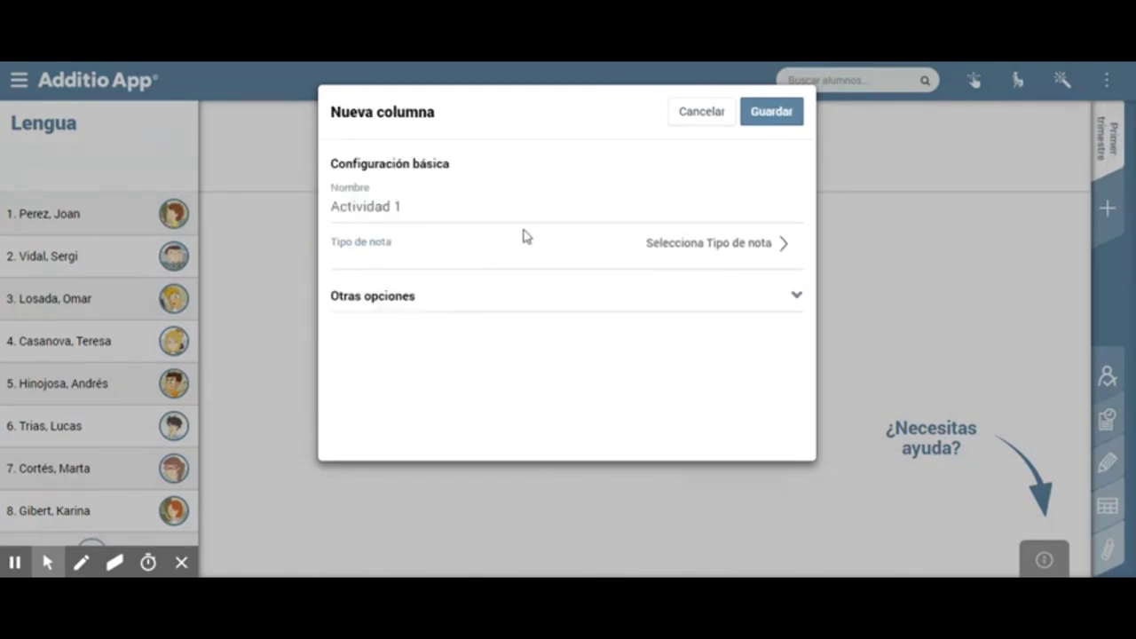
- Set the column's grade type and enter Actividad 1 grades 8 and 3.9
{"action": "left_click", "coordinate": [673, 253]}
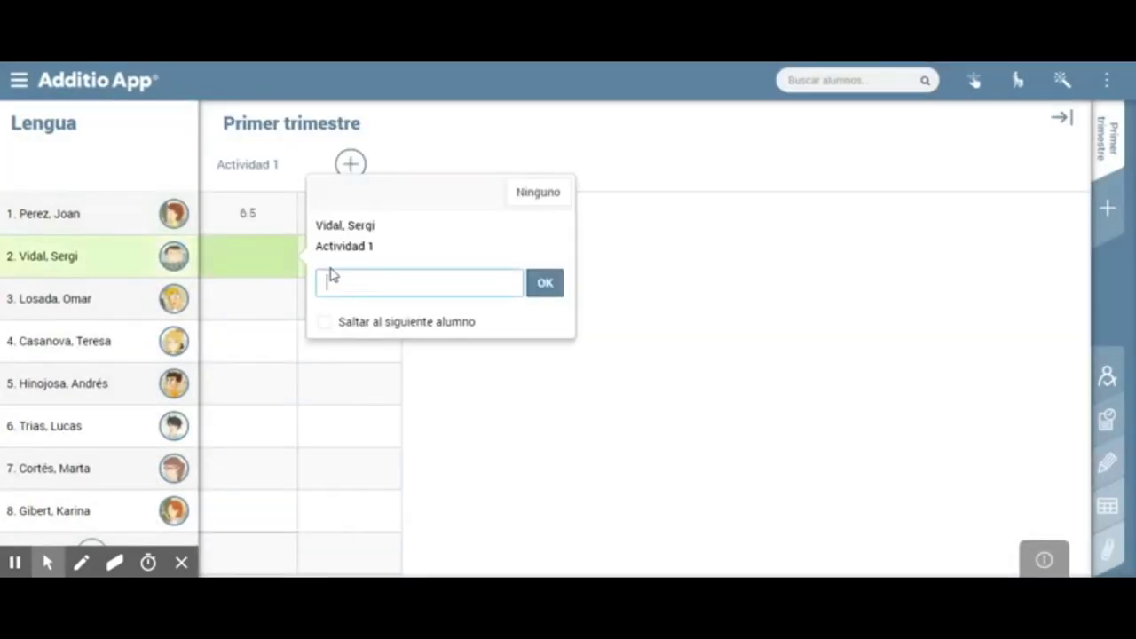
{"action": "type", "text": "8"}
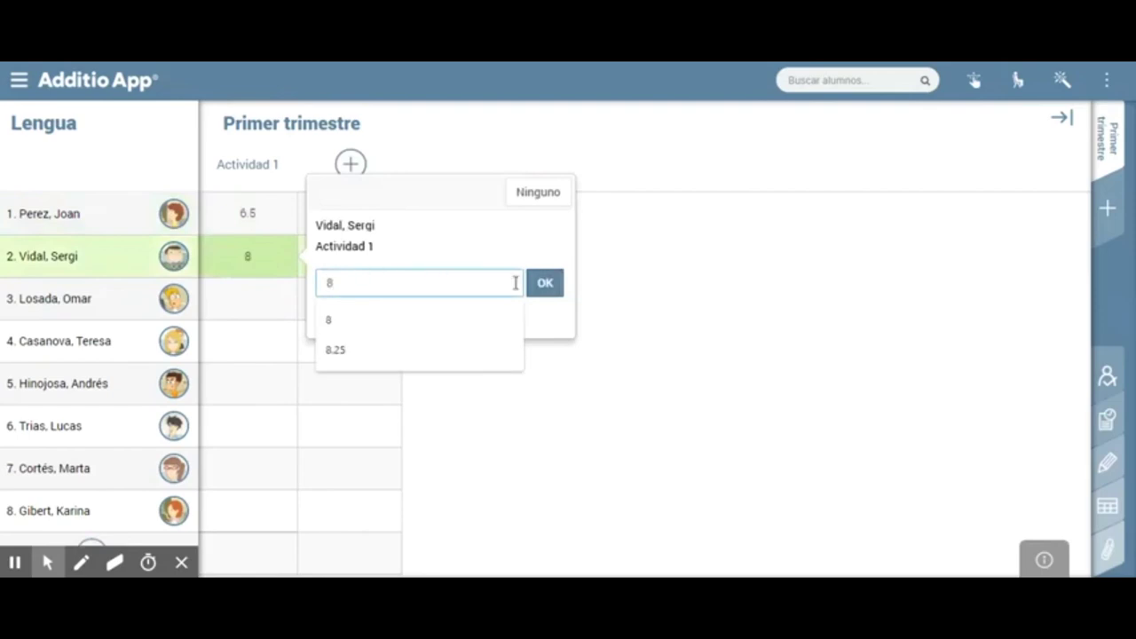
{"action": "left_click", "coordinate": [543, 285]}
{"action": "left_click", "coordinate": [284, 307]}
{"action": "type", "text": "3.9"}
{"action": "key", "text": "Return"}
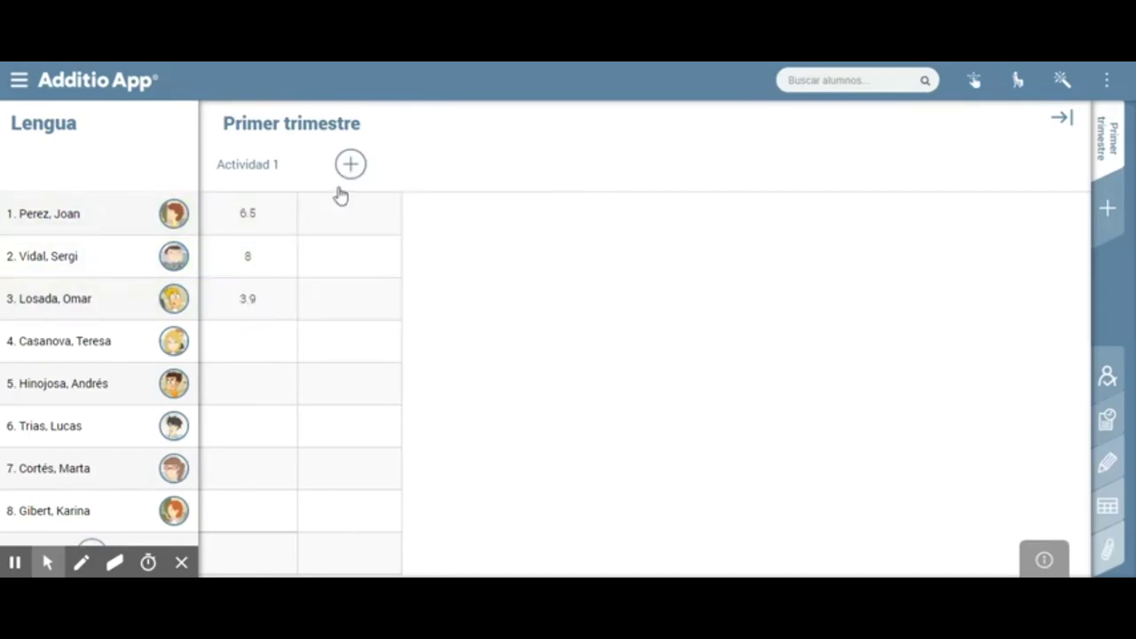
- Add an Actividad 2 column and give two students 7.1
{"action": "left_click", "coordinate": [351, 164]}
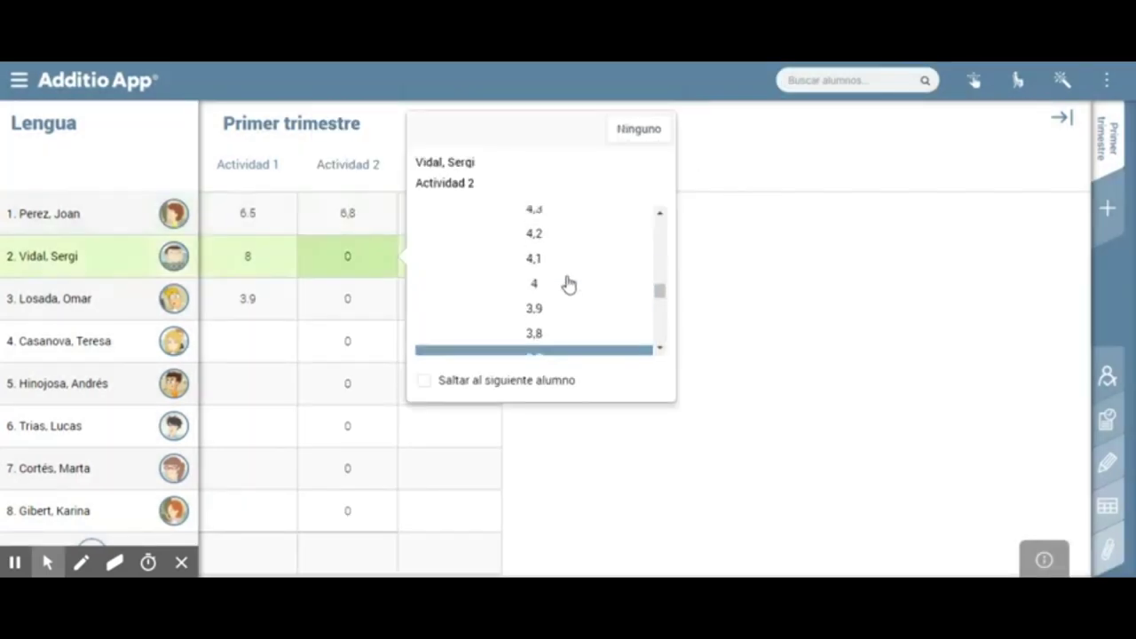
{"action": "scroll", "coordinate": [568, 284], "scroll_direction": "up", "scroll_amount": 10}
{"action": "left_click", "coordinate": [533, 284]}
{"action": "left_click", "coordinate": [528, 279]}
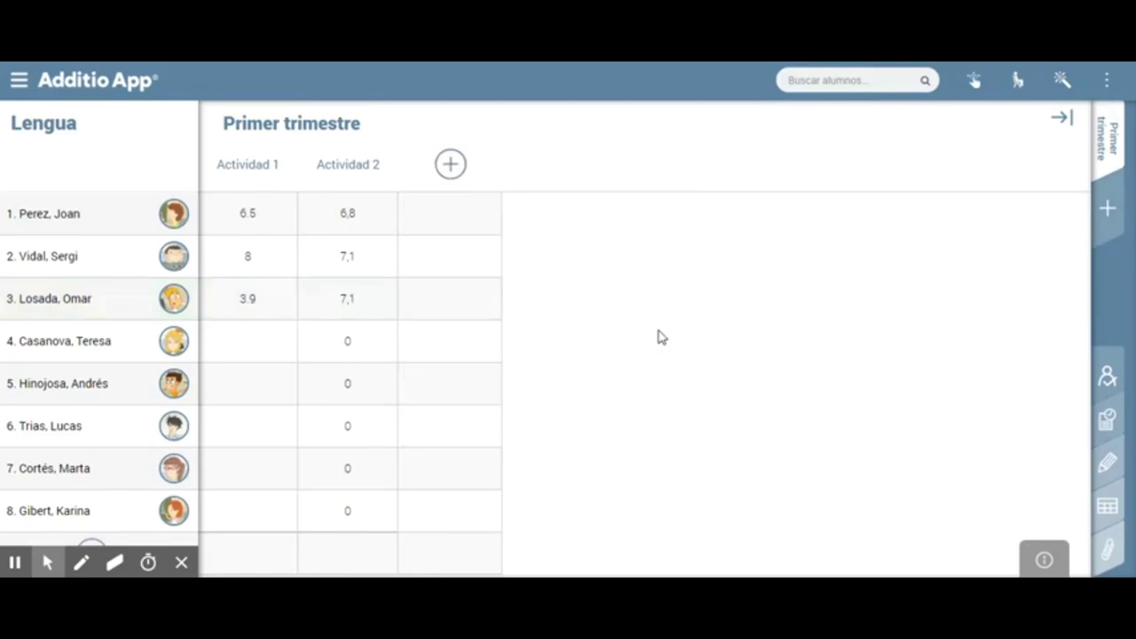
- Add an Actitud column using Selector de iconos: caras with a smiley default, and save it
{"action": "left_click", "coordinate": [456, 178]}
{"action": "scroll", "coordinate": [603, 284], "scroll_direction": "down", "scroll_amount": 2}
{"action": "scroll", "coordinate": [560, 293], "scroll_direction": "down", "scroll_amount": 4}
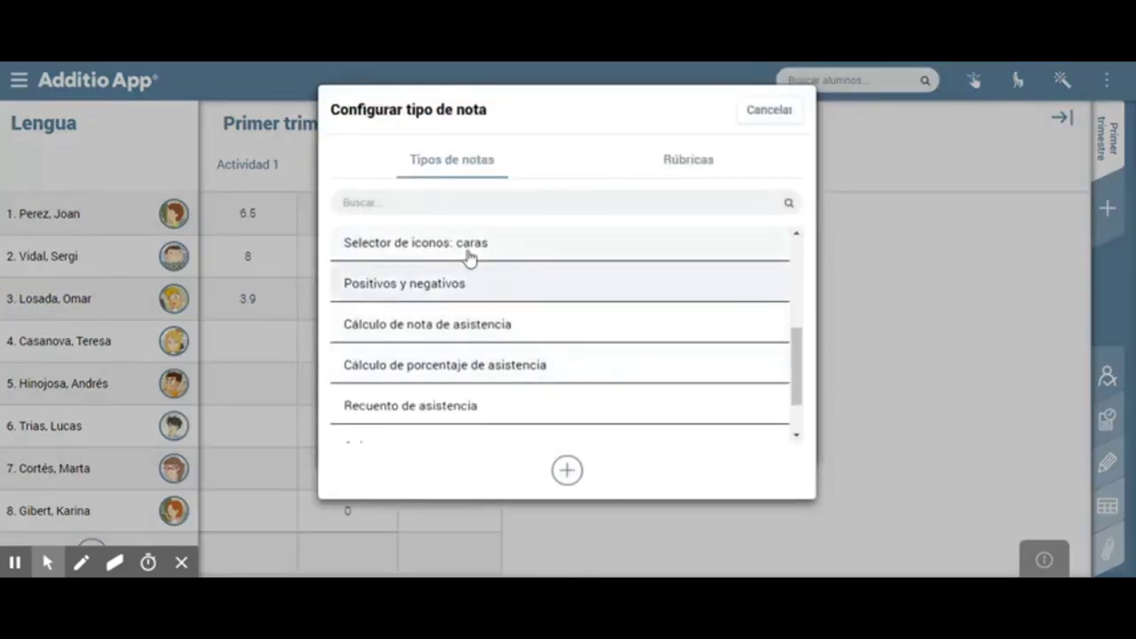
{"action": "left_click", "coordinate": [469, 257]}
{"action": "left_click", "coordinate": [672, 287]}
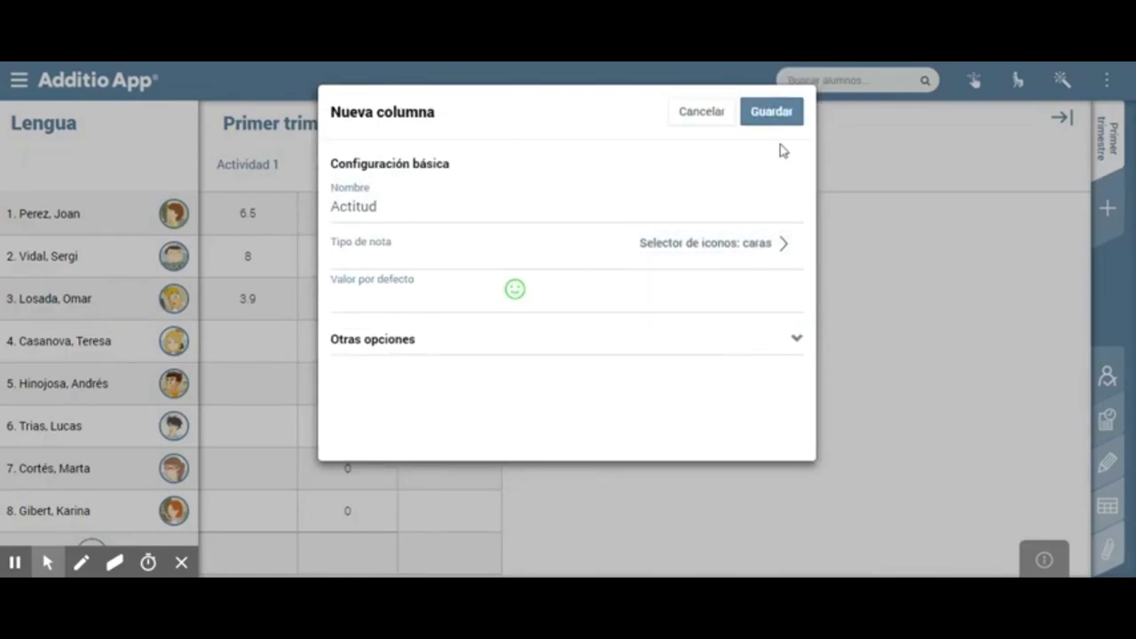
{"action": "left_click", "coordinate": [769, 115]}
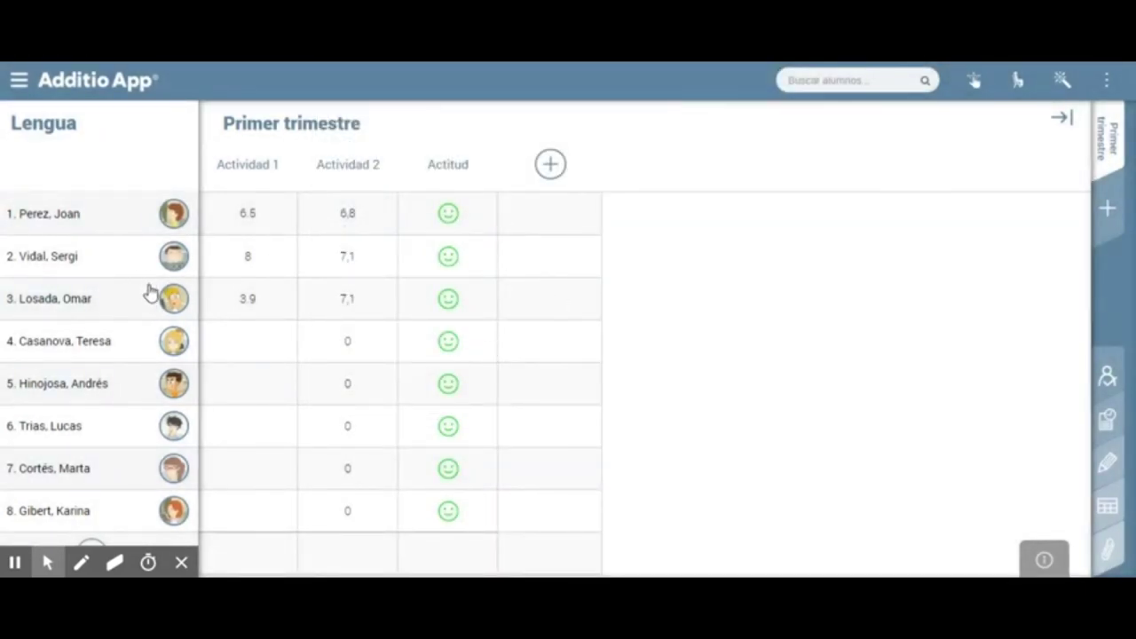
- Give the third student a sad face for Actitud, then skip ahead in the tutorial
{"action": "left_click", "coordinate": [449, 302]}
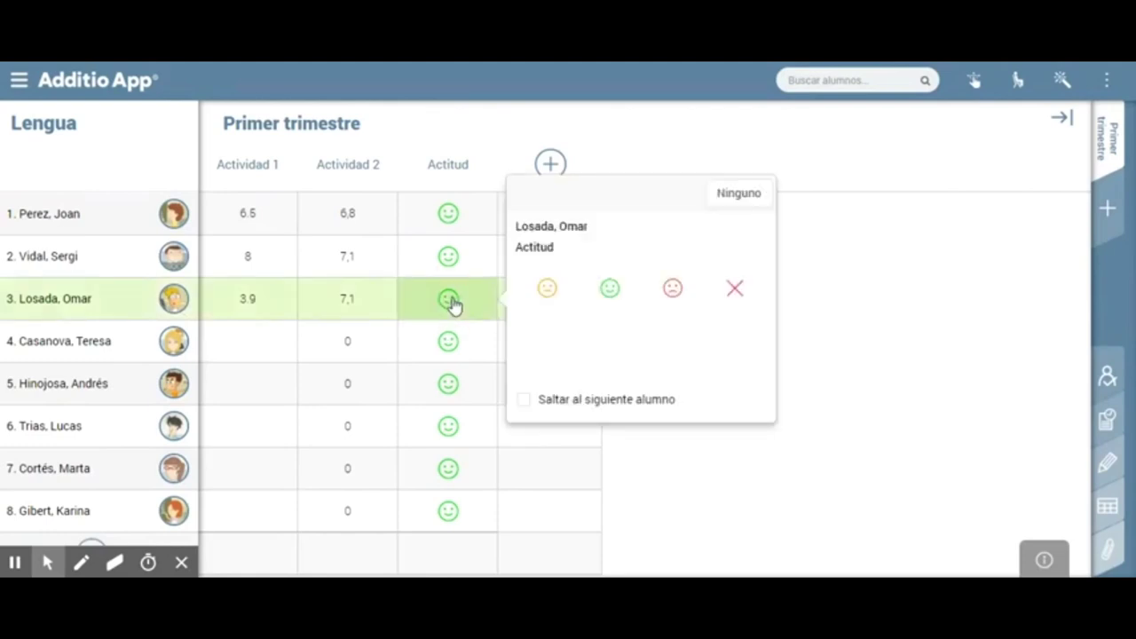
{"action": "left_click", "coordinate": [673, 295]}
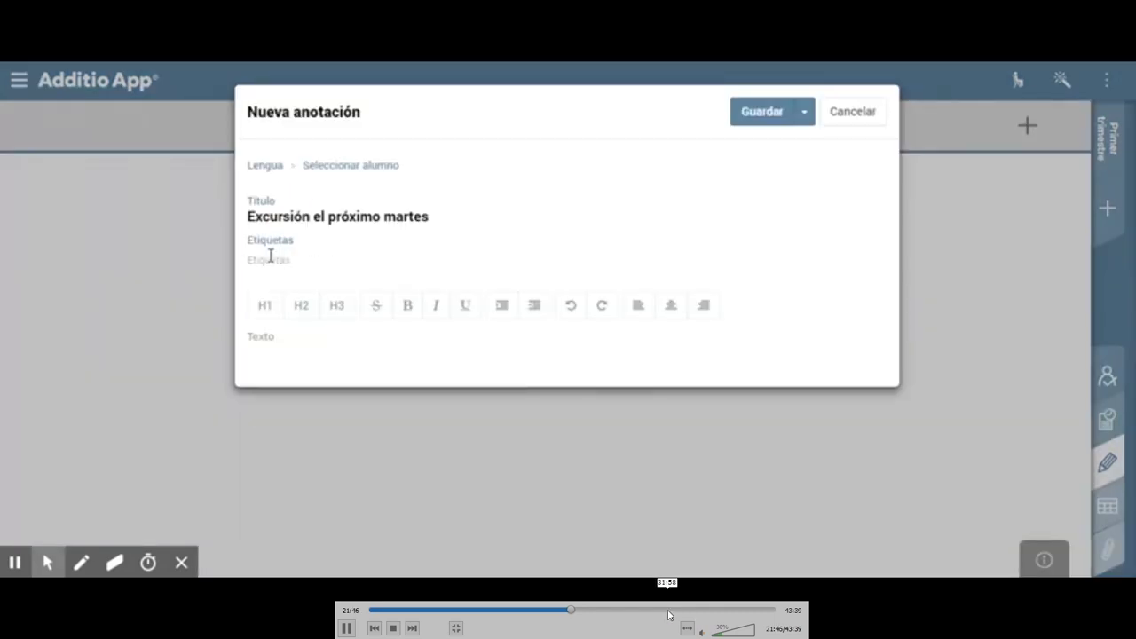
{"action": "left_click", "coordinate": [668, 611]}
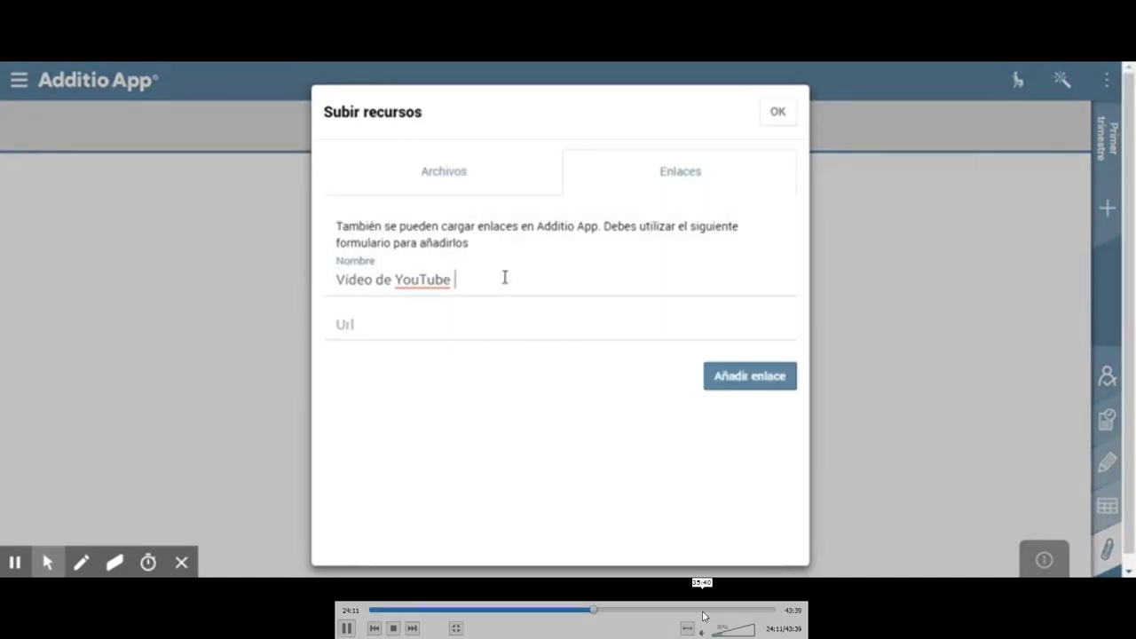
- Skip the tutorial video forward to the new average columns
{"action": "key", "text": "Right"}
{"action": "key", "text": "Right"}
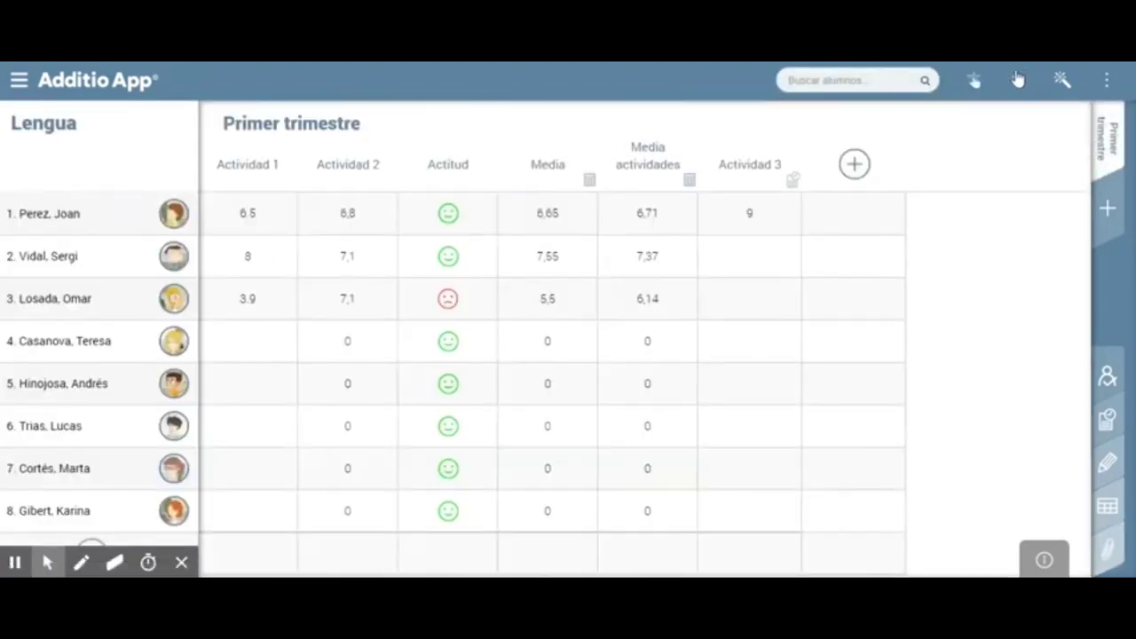
- Arrange the Lengua seating plan cards into two rows and link the 15 feb. 19 attendance column
{"action": "left_click", "coordinate": [1017, 82]}
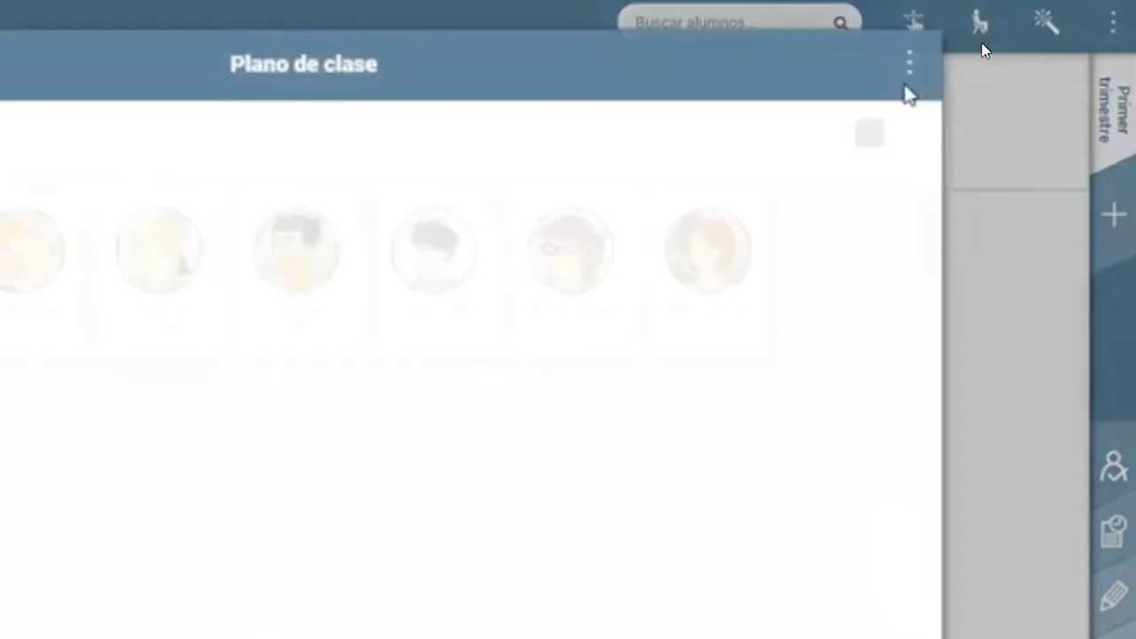
{"action": "left_click_drag", "start_coordinate": [284, 248], "coordinate": [232, 391]}
{"action": "left_click_drag", "start_coordinate": [375, 267], "coordinate": [304, 267]}
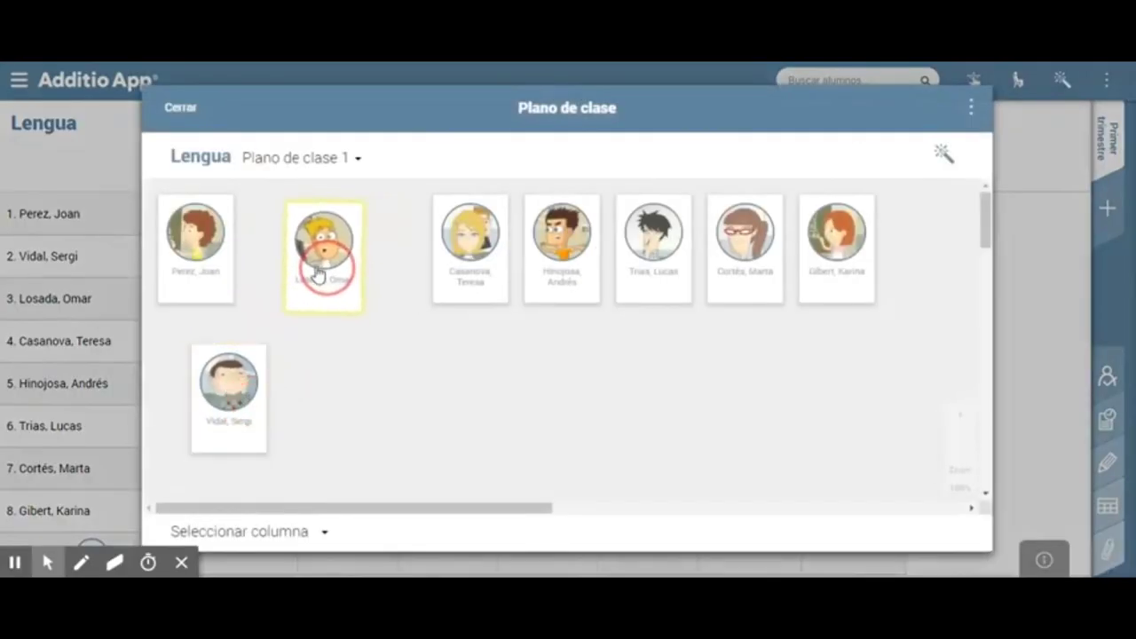
{"action": "left_click_drag", "start_coordinate": [539, 254], "coordinate": [515, 407]}
{"action": "left_click_drag", "start_coordinate": [659, 253], "coordinate": [584, 249]}
{"action": "left_click_drag", "start_coordinate": [739, 284], "coordinate": [831, 408]}
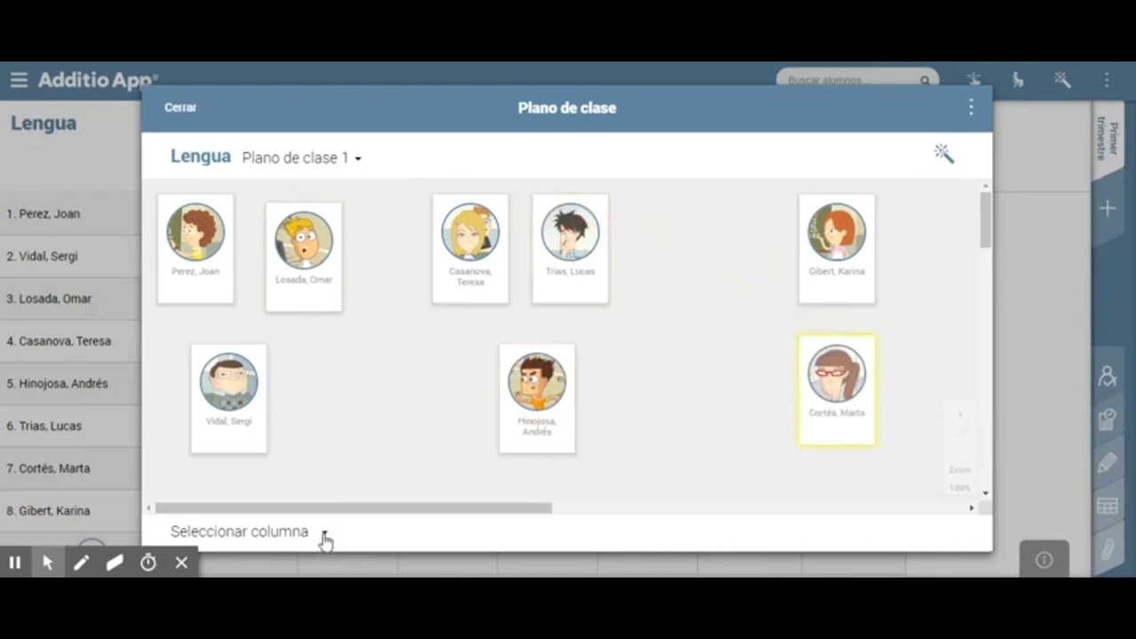
{"action": "left_click", "coordinate": [324, 534]}
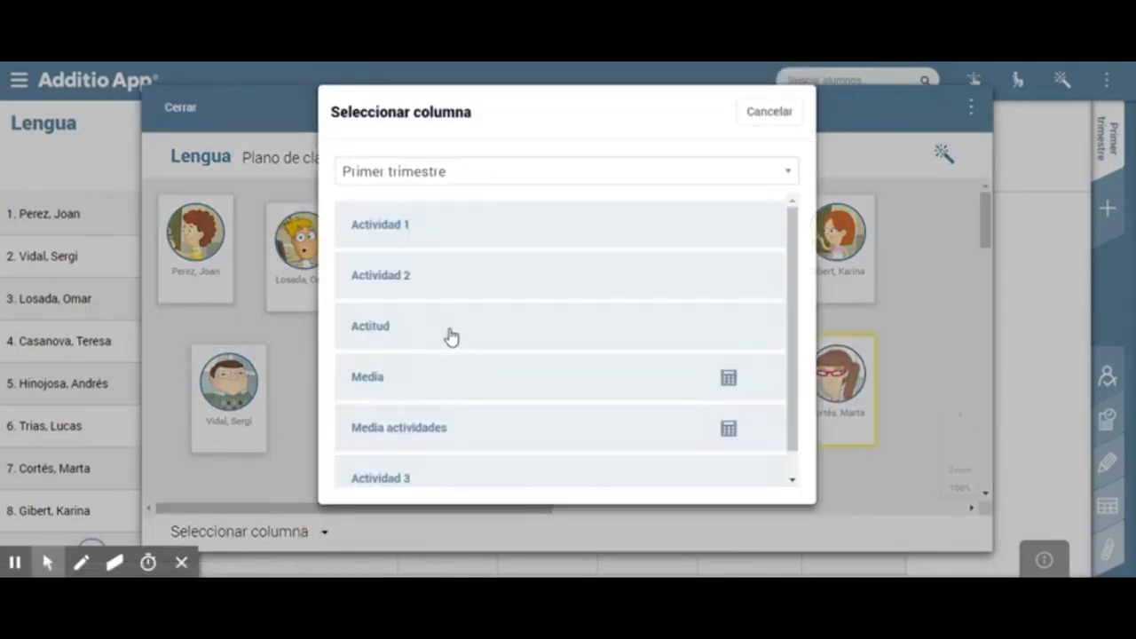
{"action": "mouse_move", "coordinate": [630, 613]}
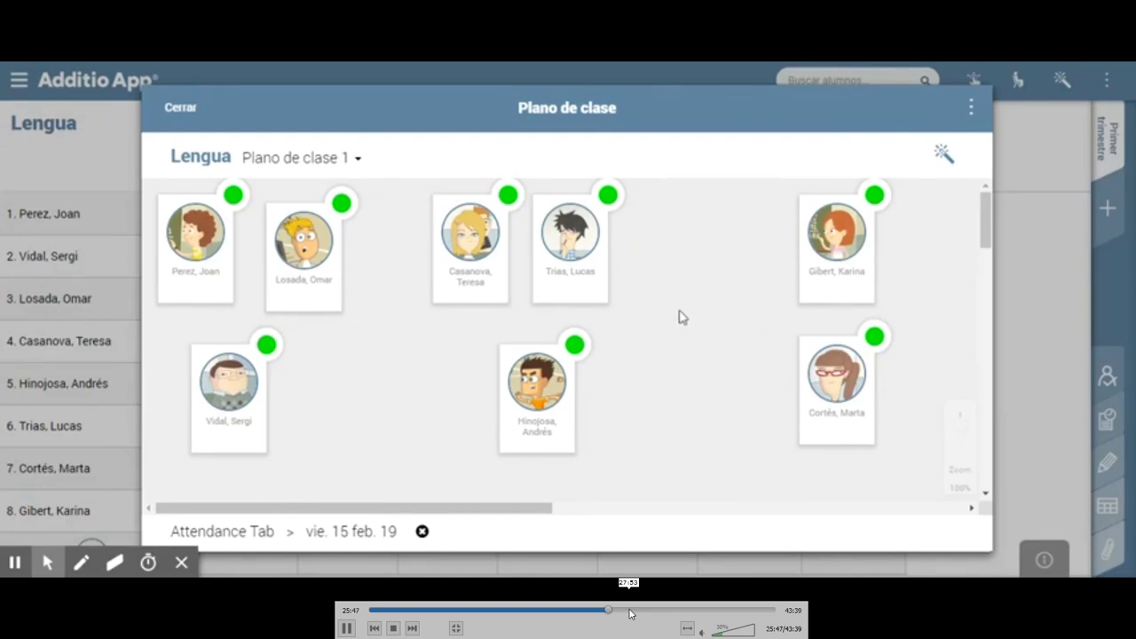
- Jump ahead in the tutorial to the Primer trimestre report section
{"action": "left_click", "coordinate": [631, 611]}
{"action": "scroll", "coordinate": [923, 536], "scroll_direction": "down", "scroll_amount": 2}
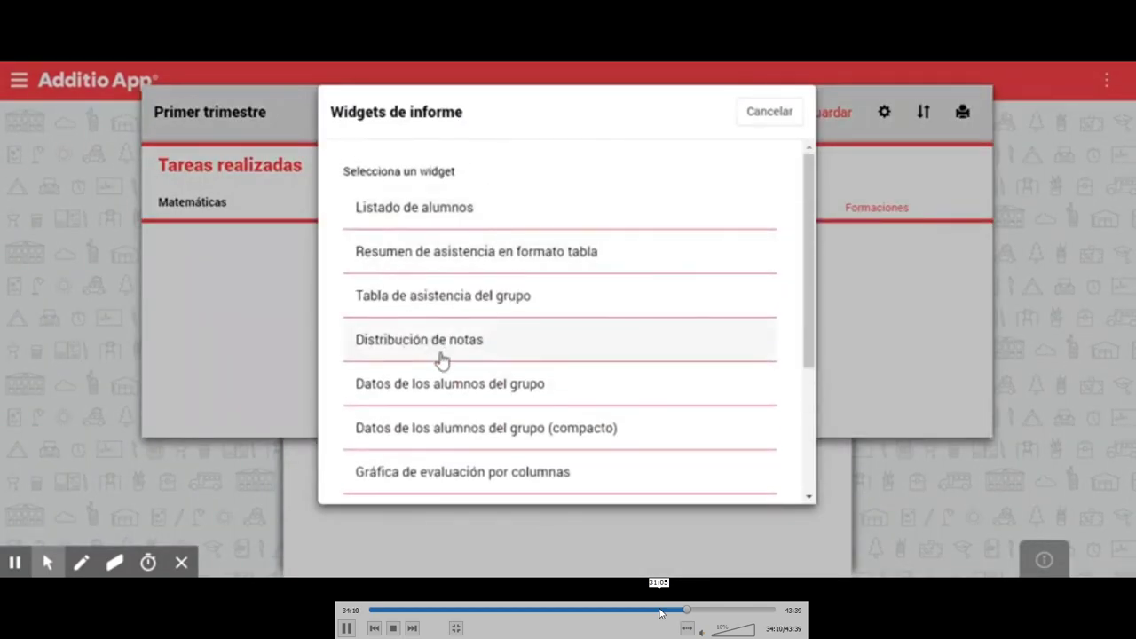
- Pause the tutorial video on the settings section
{"action": "key", "text": "space"}
{"action": "key", "text": "space"}
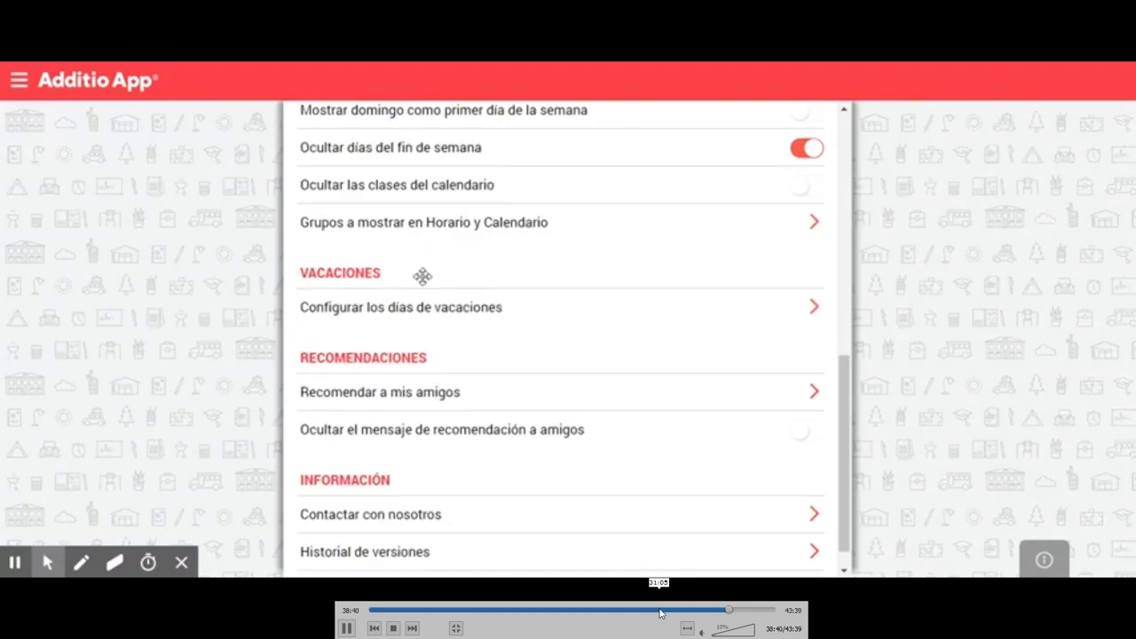
- Rewind the tutorial, then open the 'Crear rúbricas' help article from Cuaderno de notas help
{"action": "left_click", "coordinate": [660, 609]}
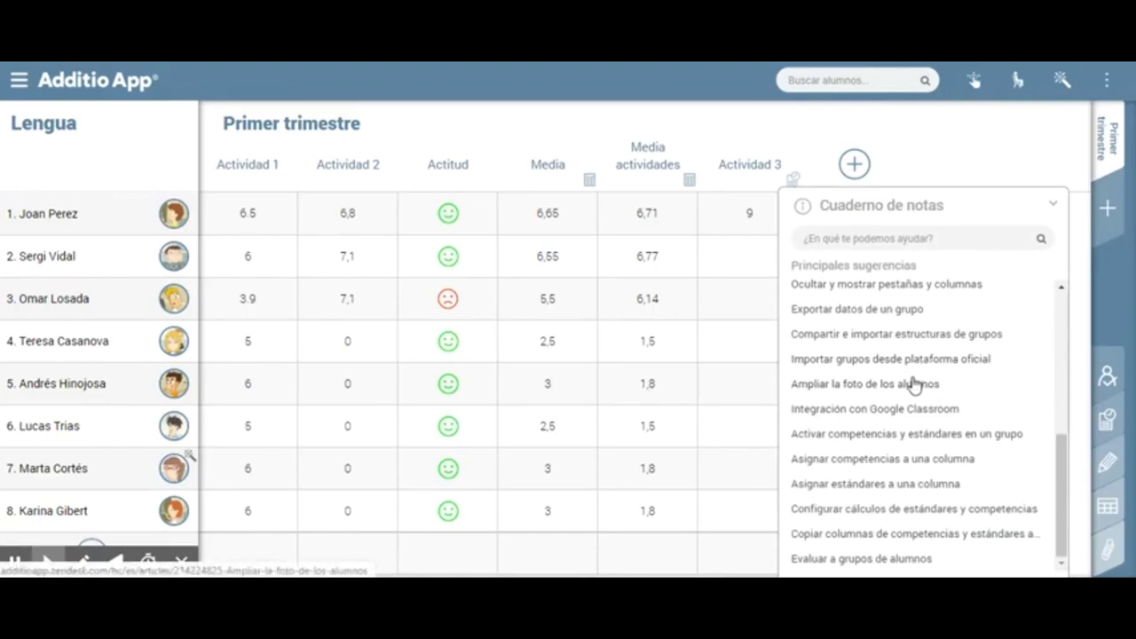
{"action": "key", "text": "space"}
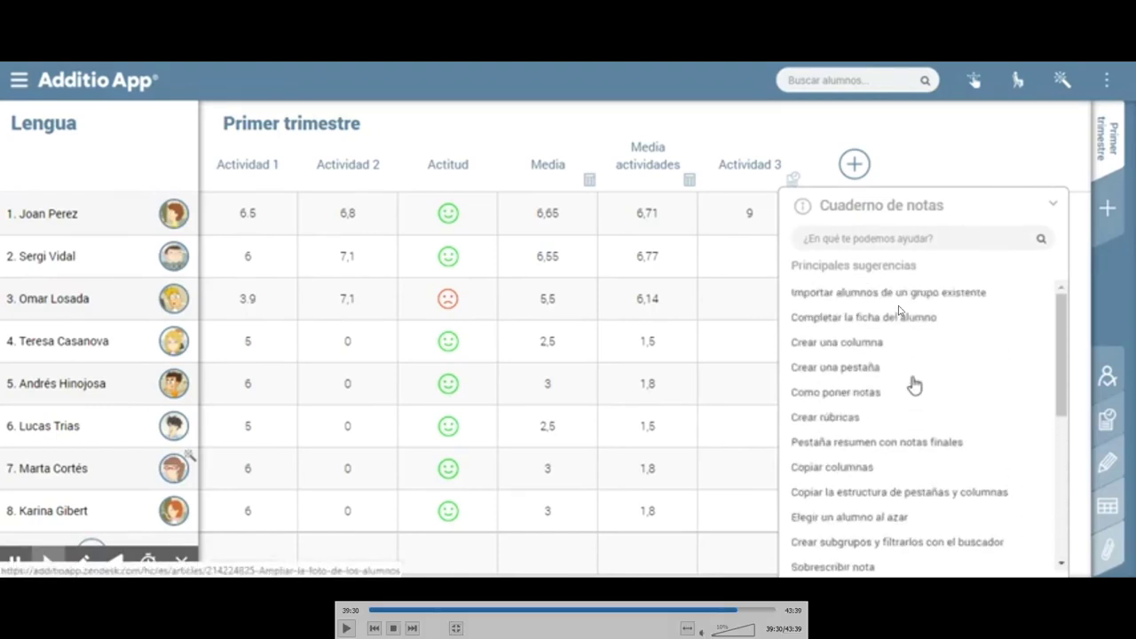
{"action": "key", "text": "space"}
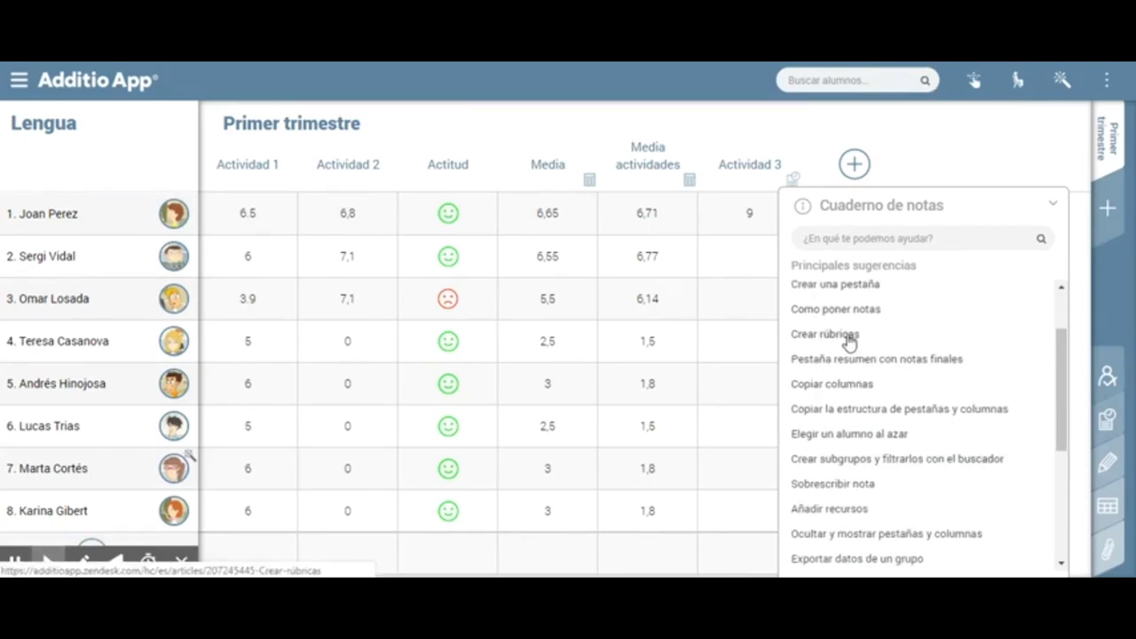
{"action": "left_click", "coordinate": [848, 335]}
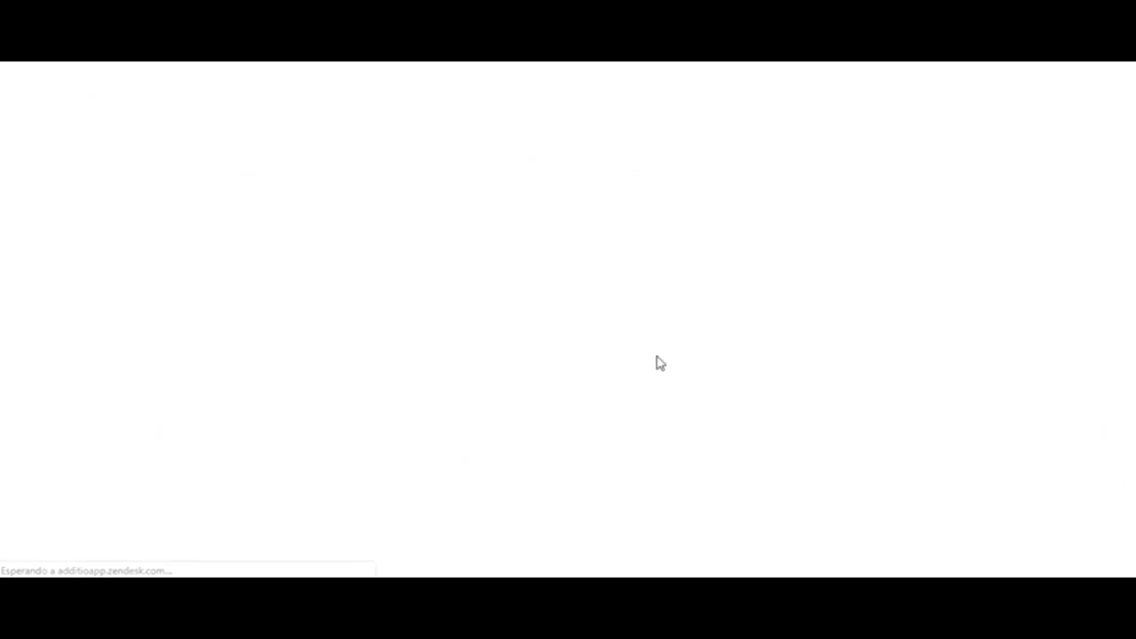
- Scroll down through the rubric help article
{"action": "scroll", "coordinate": [559, 335], "scroll_direction": "down", "scroll_amount": 2}
{"action": "scroll", "coordinate": [559, 335], "scroll_direction": "down", "scroll_amount": 5}
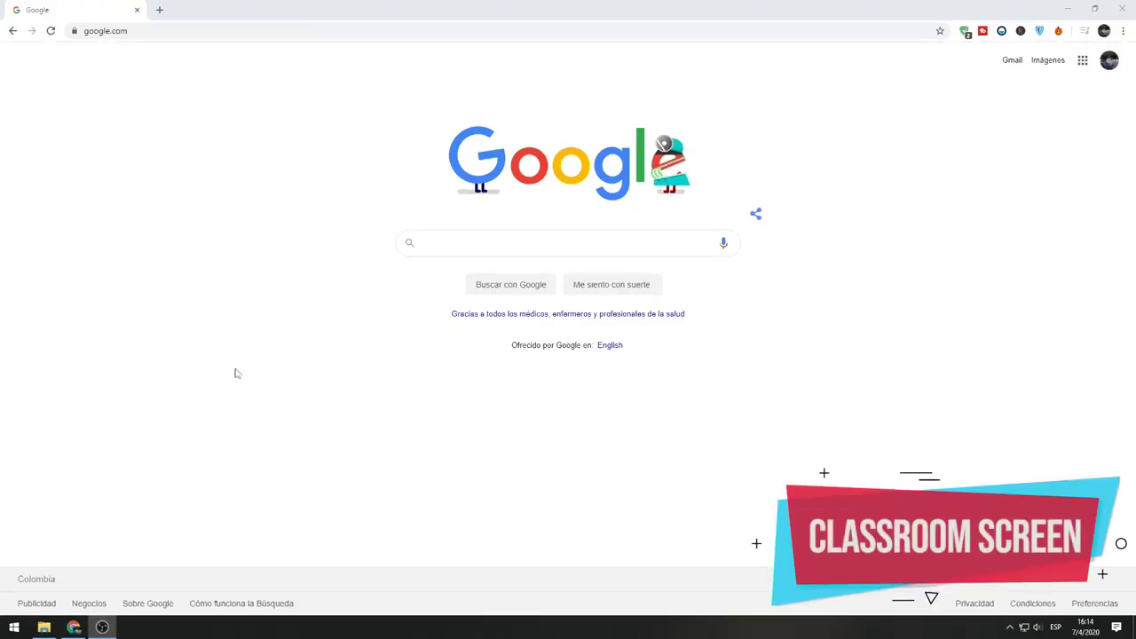
- Search Google for 'classroomscreen' and open the ClassroomScreen website from the results
{"action": "left_click", "coordinate": [490, 250]}
{"action": "type", "text": "class"}
{"action": "key", "text": "Down"}
{"action": "key", "text": "Return"}
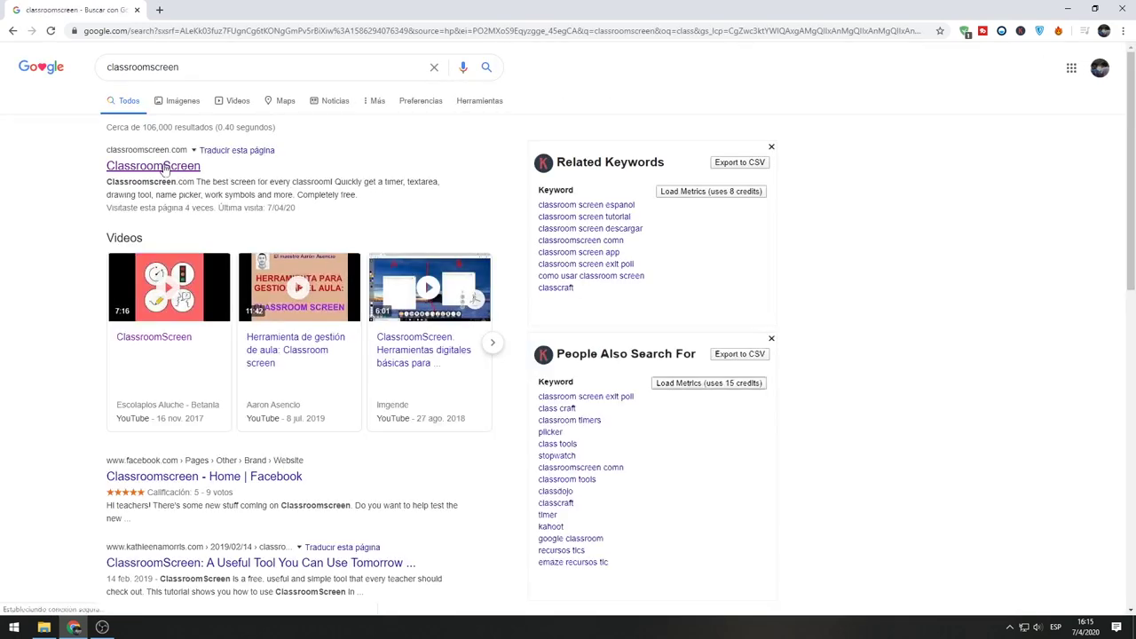
{"action": "left_click", "coordinate": [163, 167]}
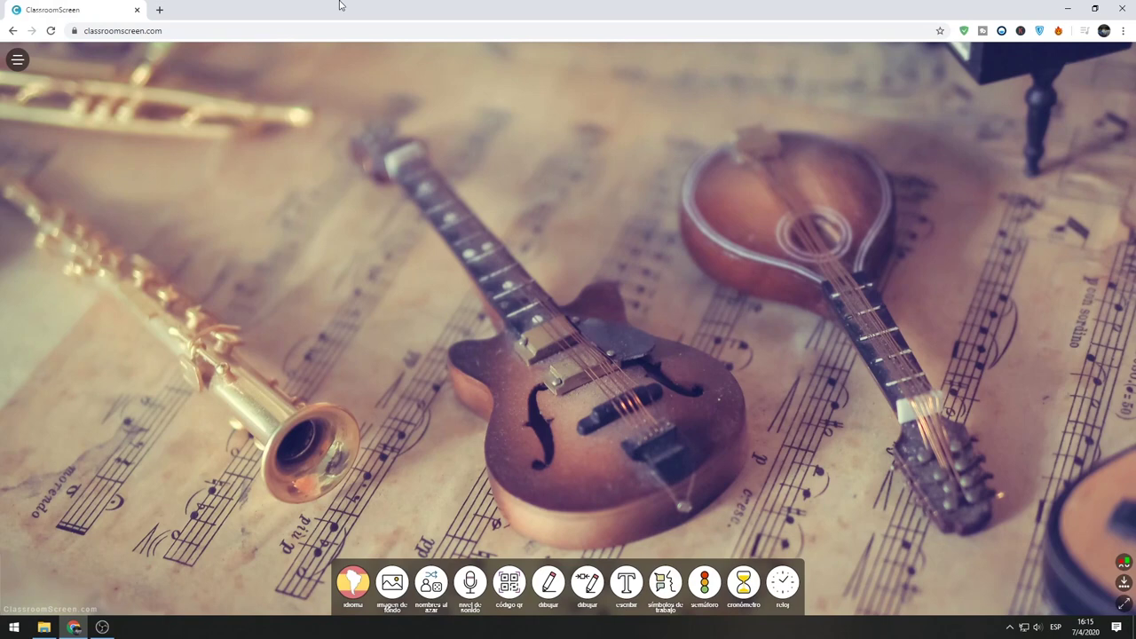
- Switch ClassroomScreen to Spanish and try the splatter and musical-instruments backgrounds
{"action": "left_click", "coordinate": [353, 584]}
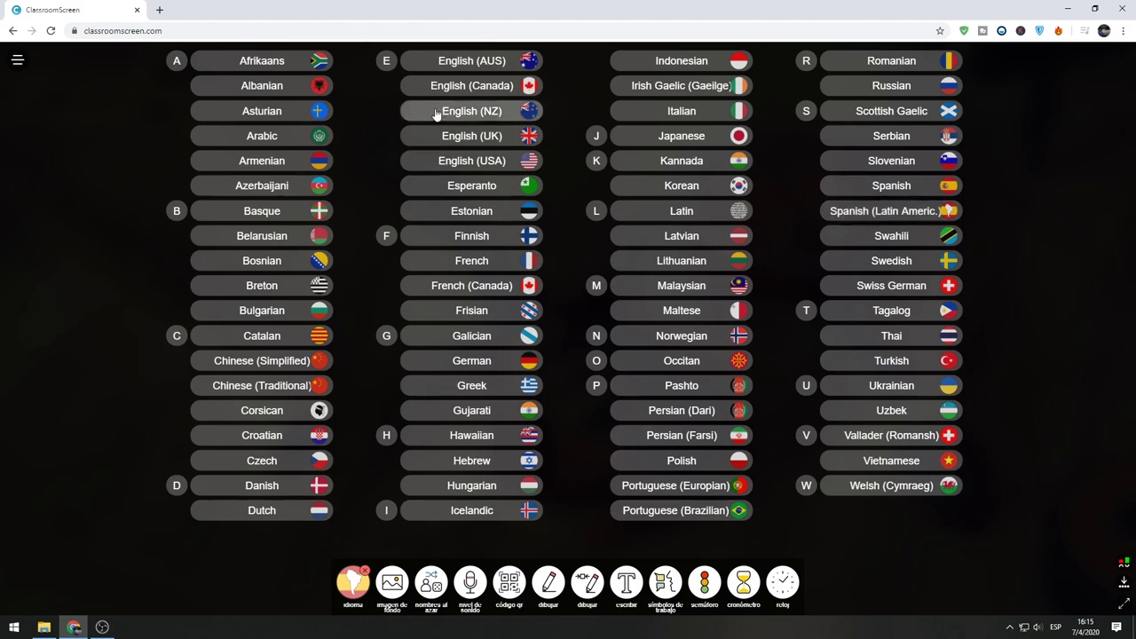
{"action": "left_click", "coordinate": [542, 158]}
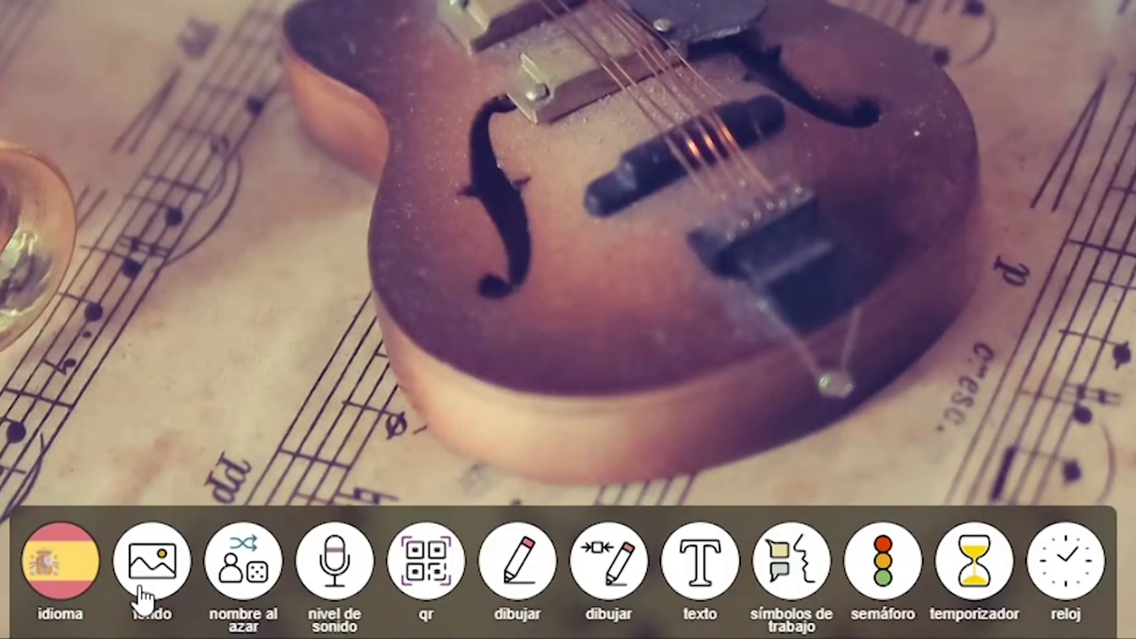
{"action": "left_click", "coordinate": [391, 583]}
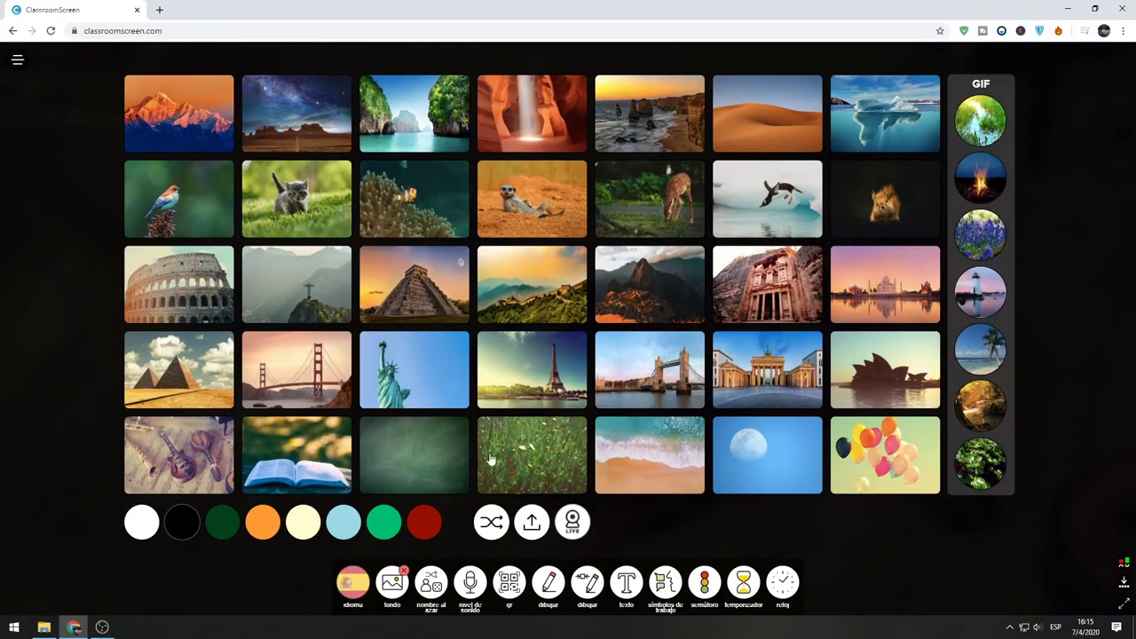
{"action": "left_click", "coordinate": [532, 522]}
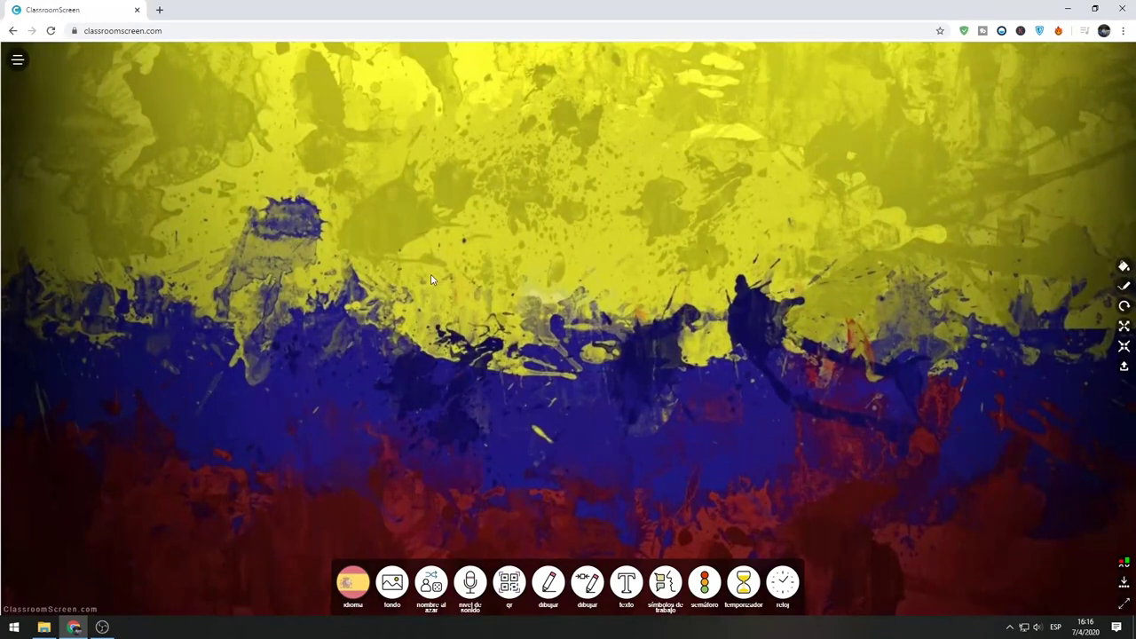
{"action": "left_click", "coordinate": [391, 583]}
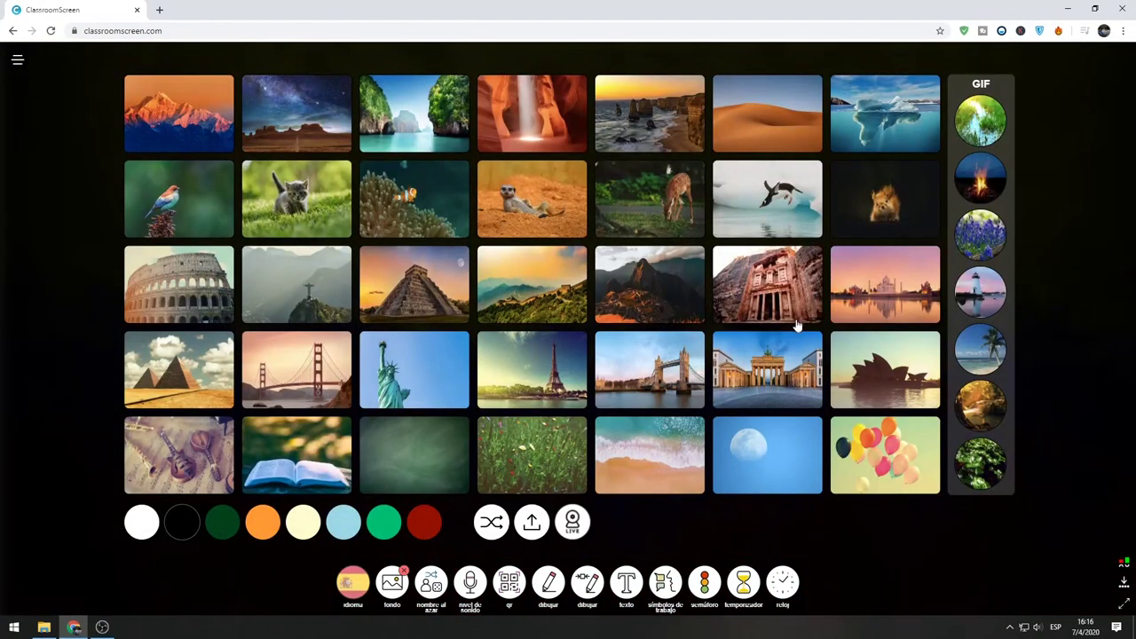
{"action": "left_click", "coordinate": [759, 450]}
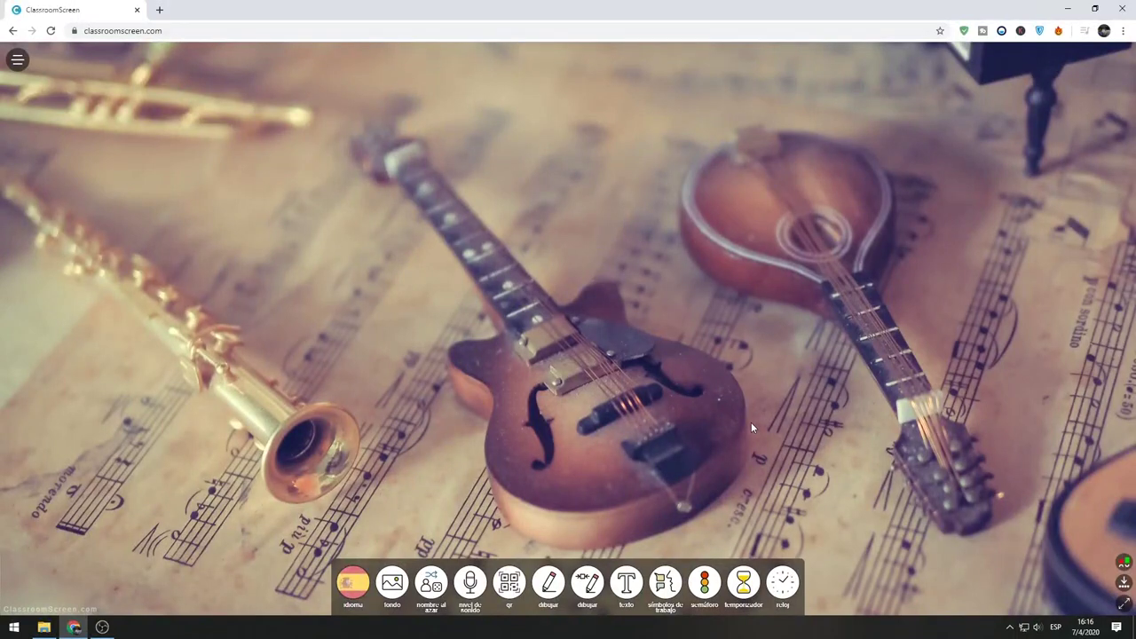
- Cancel uploading an own background image and open the random name picker
{"action": "left_click", "coordinate": [751, 425]}
{"action": "left_click", "coordinate": [532, 523]}
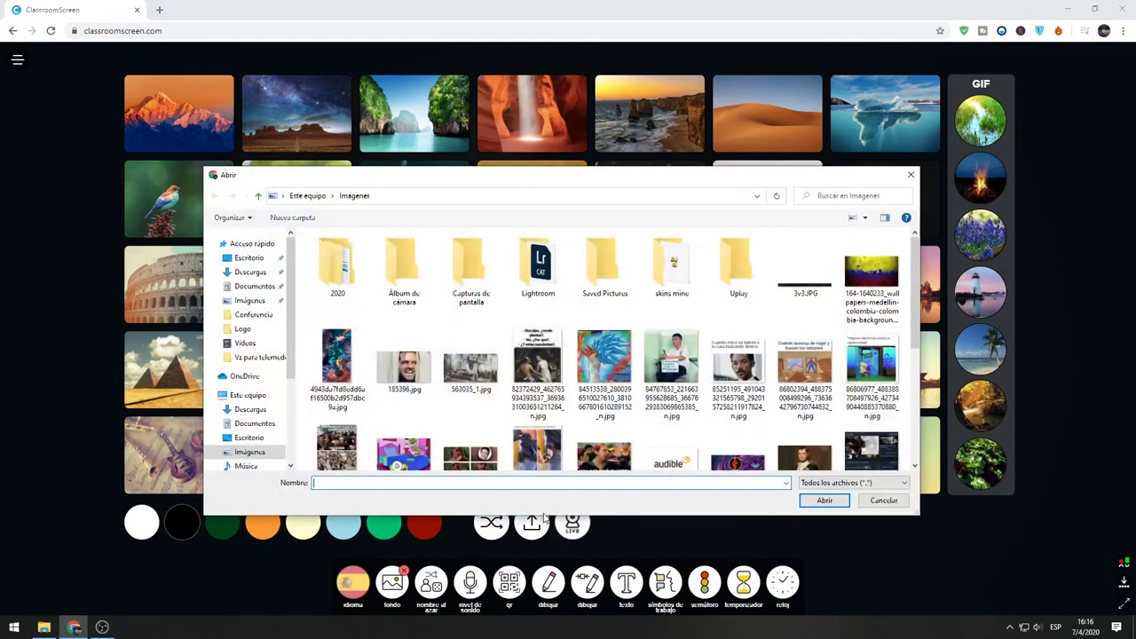
{"action": "key", "text": "Escape"}
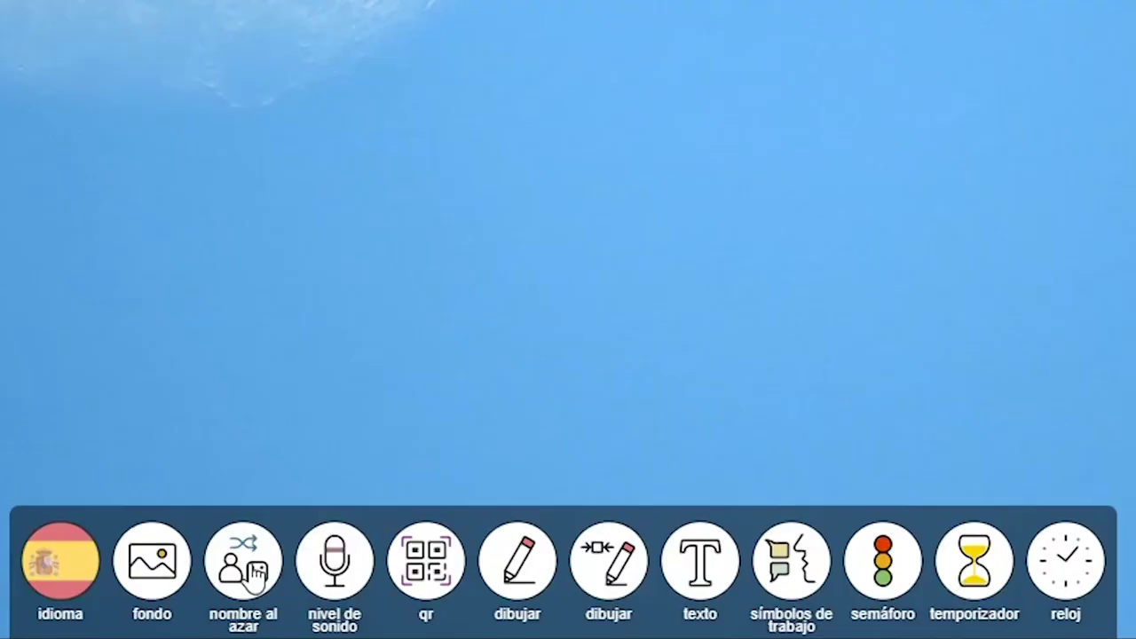
{"action": "left_click", "coordinate": [433, 582]}
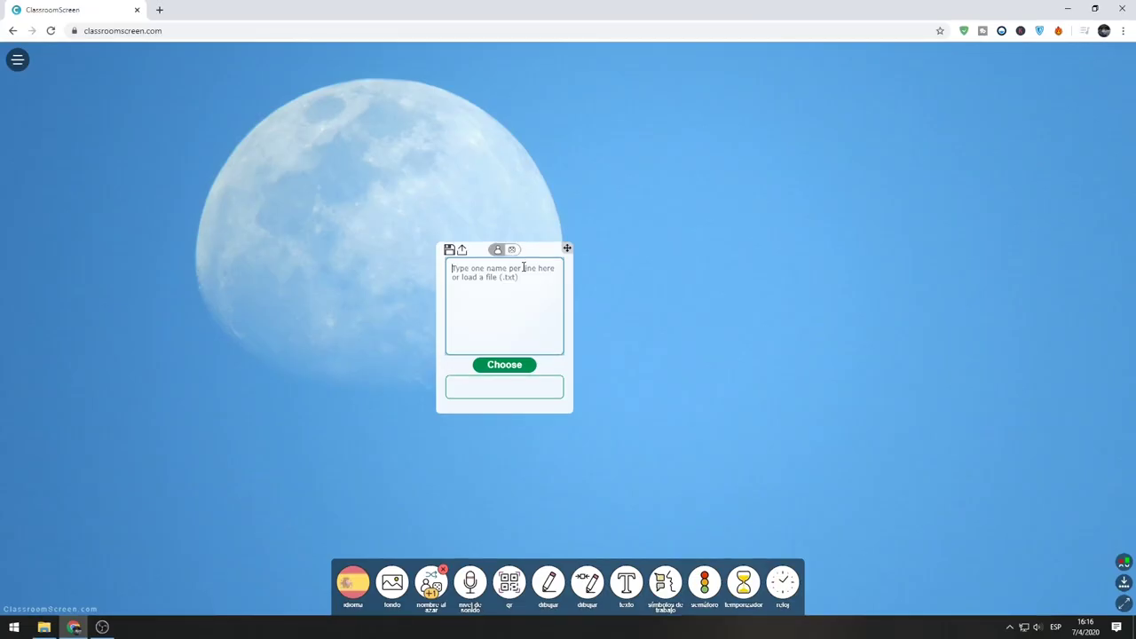
- Enter seven student names in the picker, one per line, and draw one at random
{"action": "type", "text": "Alejandro"}
{"action": "type", "text": "Heidy"}
{"action": "key", "text": "Return"}
{"action": "type", "text": "Nataly "}
{"action": "type", "text": "Segio"}
{"action": "key", "text": "Return"}
{"action": "type", "text": "Andrés"}
{"action": "key", "text": "Return"}
{"action": "type", "text": "Car"}
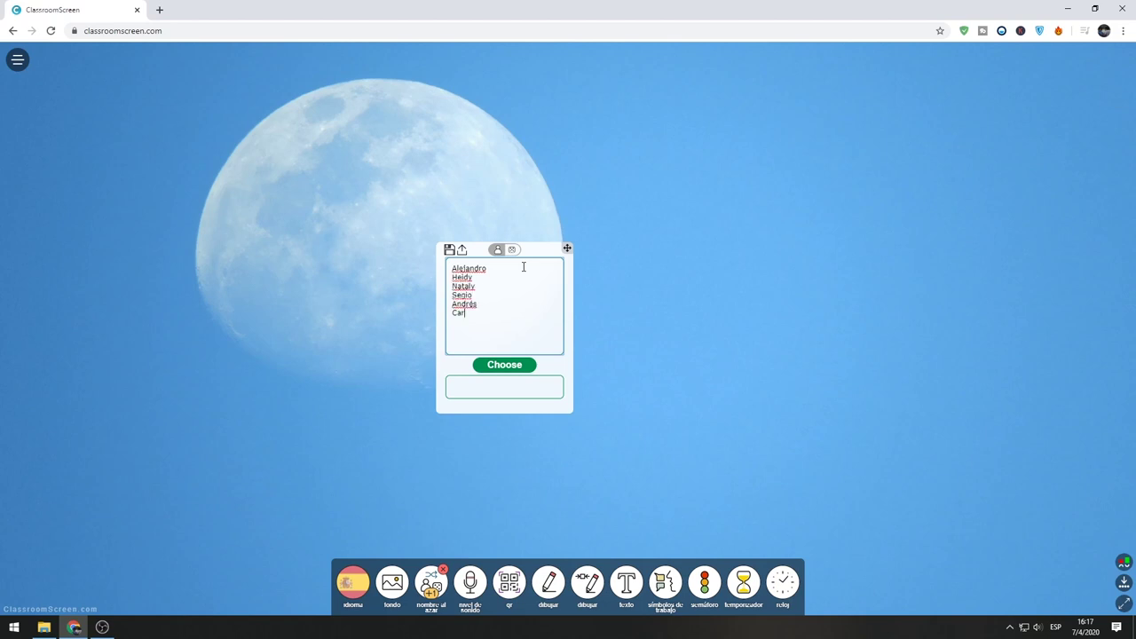
{"action": "type", "text": "dith"}
{"action": "left_click_drag", "start_coordinate": [510, 308], "coordinate": [488, 319]}
{"action": "left_click", "coordinate": [492, 319]}
{"action": "left_click", "coordinate": [521, 366]}
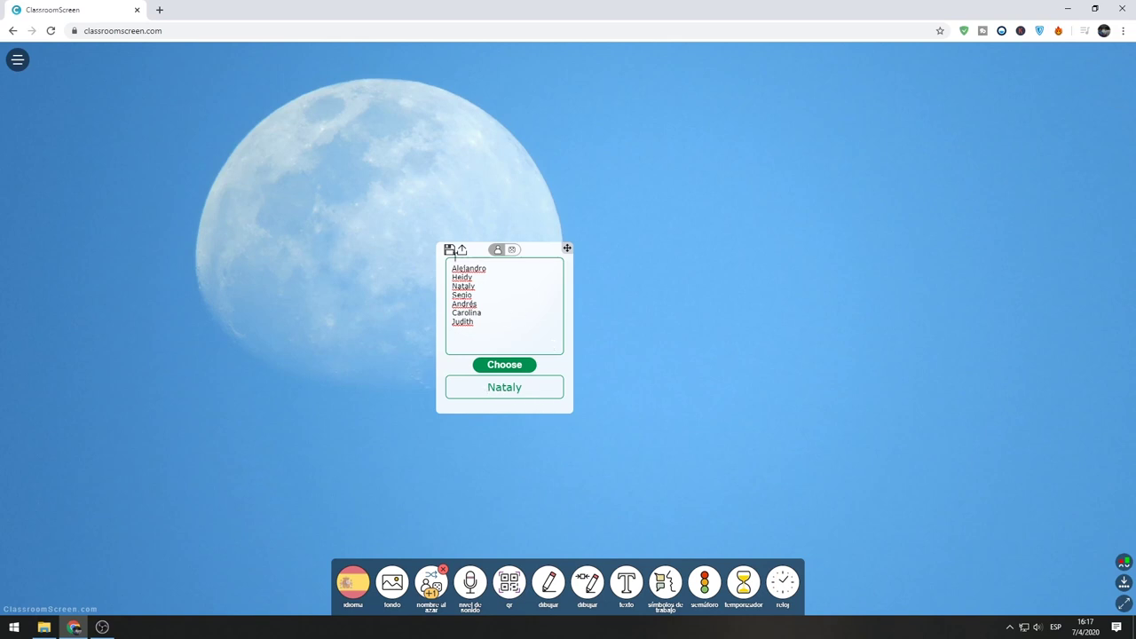
- Save the names as Random name file.txt, open it, and start loading a list from file
{"action": "left_click", "coordinate": [450, 250]}
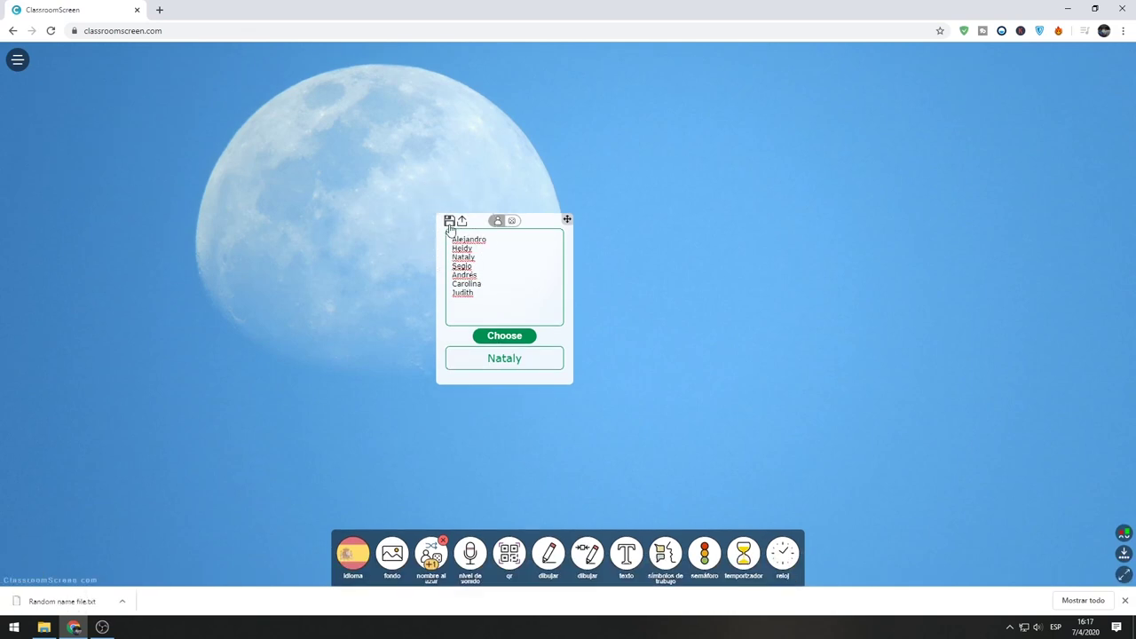
{"action": "left_click", "coordinate": [53, 601]}
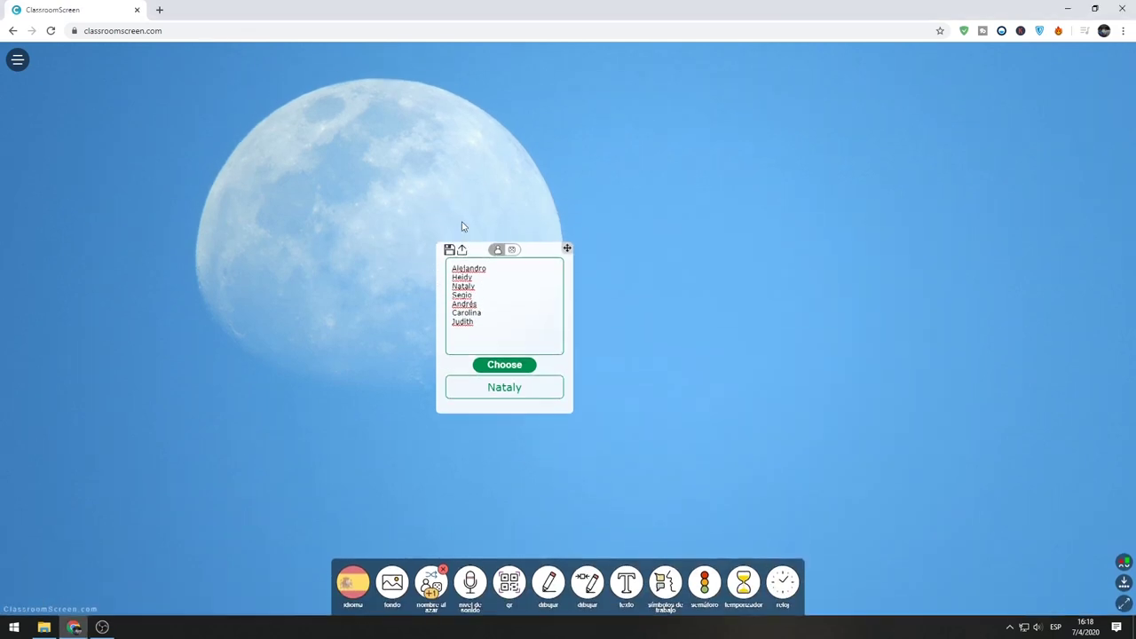
{"action": "left_click", "coordinate": [462, 251]}
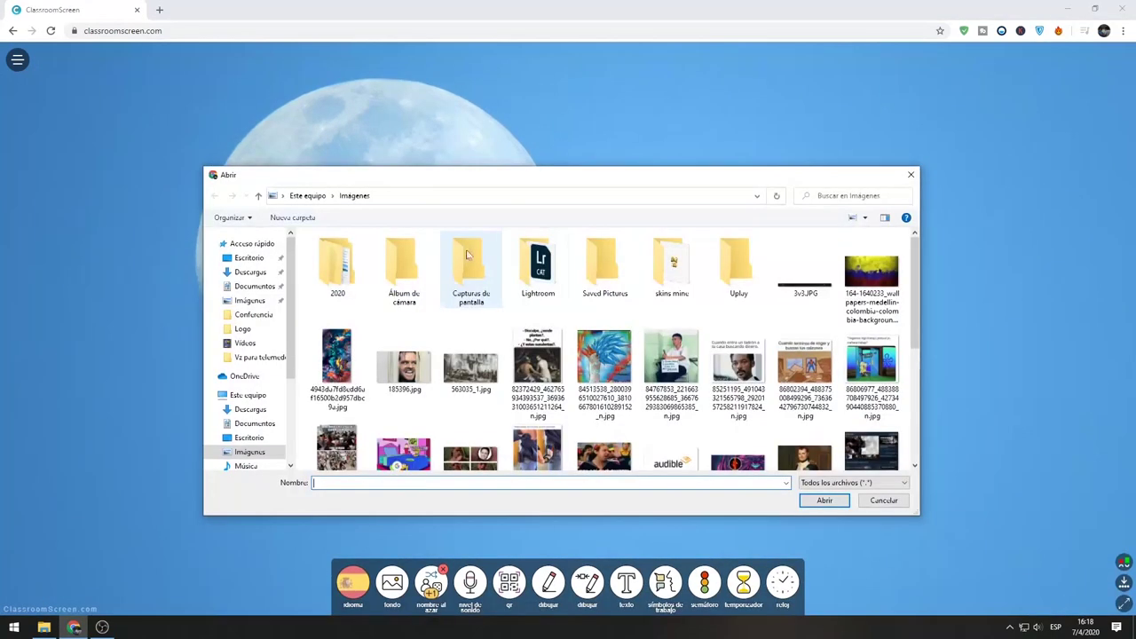
- Close the file dialog, switch the widget to dice, and roll one, two, then three dice
{"action": "left_click", "coordinate": [912, 175]}
{"action": "left_click", "coordinate": [514, 251]}
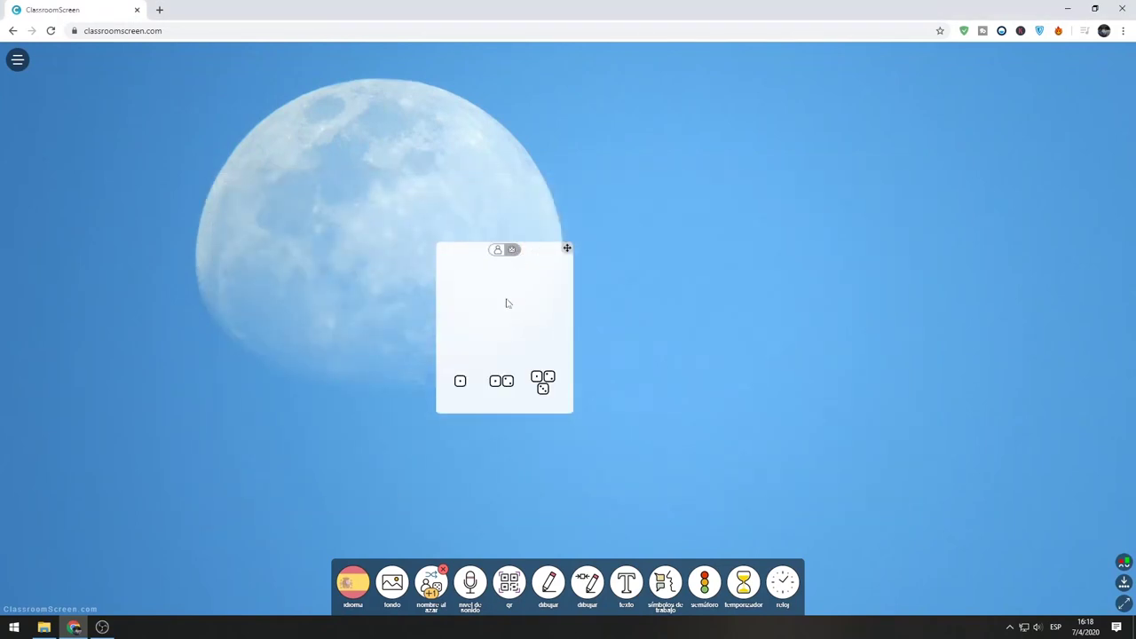
{"action": "left_click", "coordinate": [458, 387]}
{"action": "left_click", "coordinate": [498, 385]}
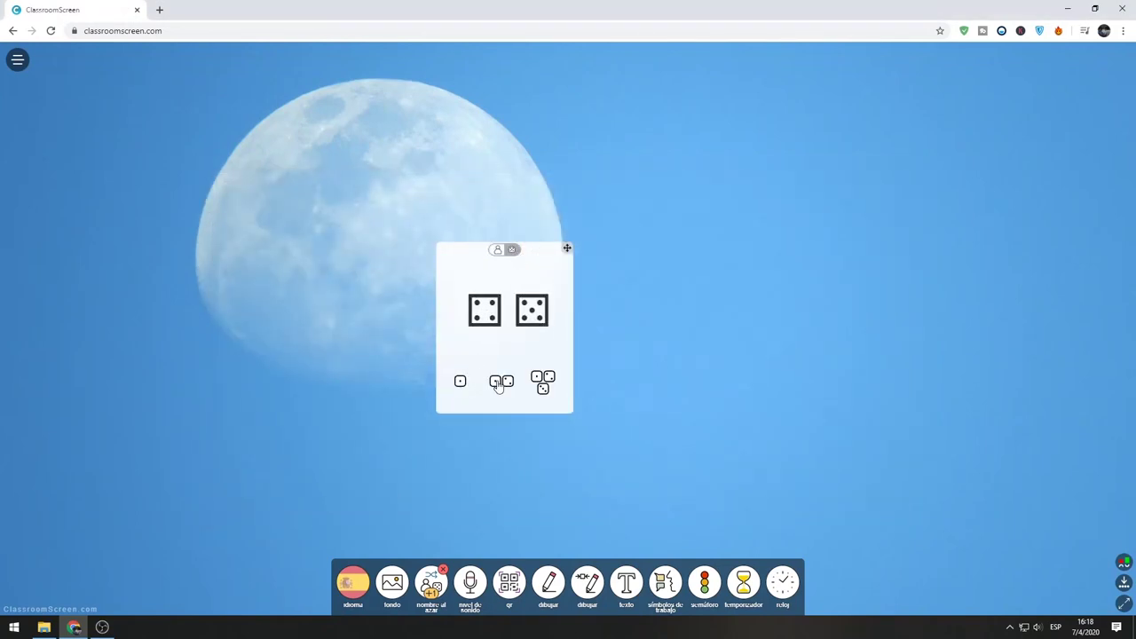
{"action": "left_click", "coordinate": [544, 382]}
- Add a second name picker, move widgets to the upper left, and open the sound-level meter
{"action": "left_click", "coordinate": [431, 582]}
{"action": "left_click_drag", "start_coordinate": [178, 381], "coordinate": [352, 253]}
{"action": "left_click", "coordinate": [295, 293]}
{"action": "type", "text": "asdasd"}
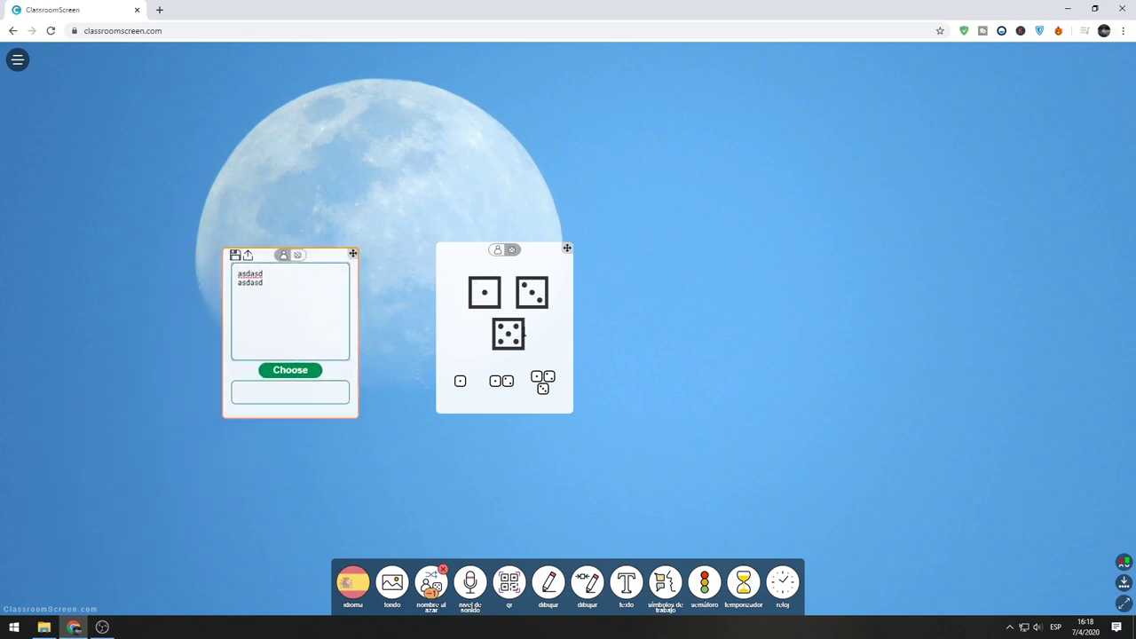
{"action": "left_click_drag", "start_coordinate": [353, 253], "coordinate": [229, 175]}
{"action": "left_click_drag", "start_coordinate": [567, 248], "coordinate": [169, 192]}
{"action": "left_click", "coordinate": [470, 583]}
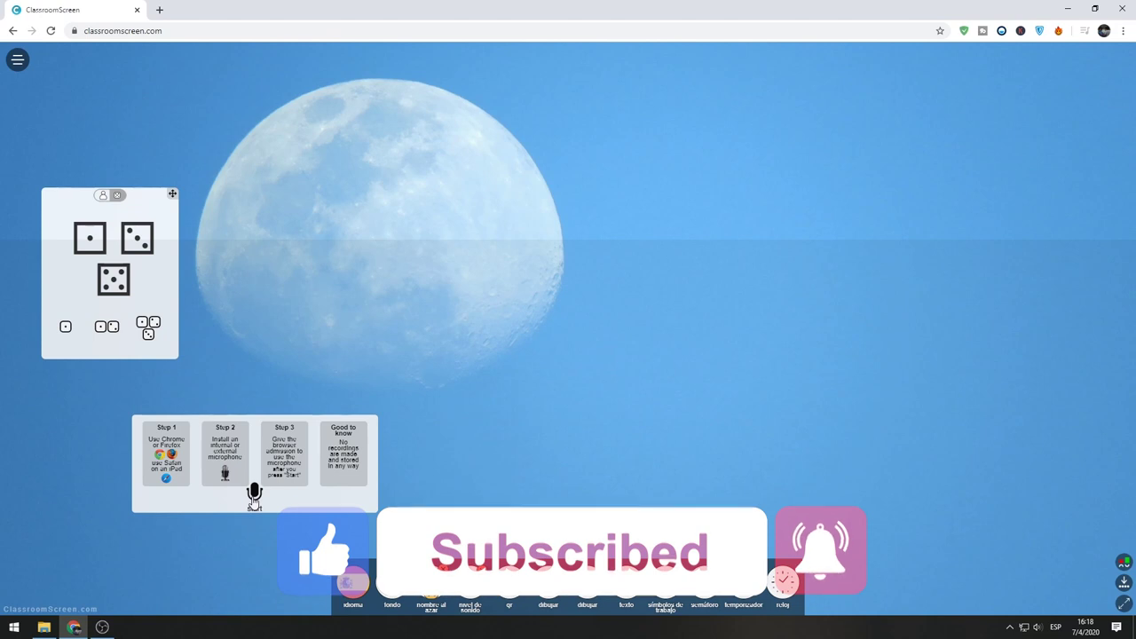
- Start the sound-level meter listening through the microphone and lower its sensitivity to 1
{"action": "left_click", "coordinate": [254, 499]}
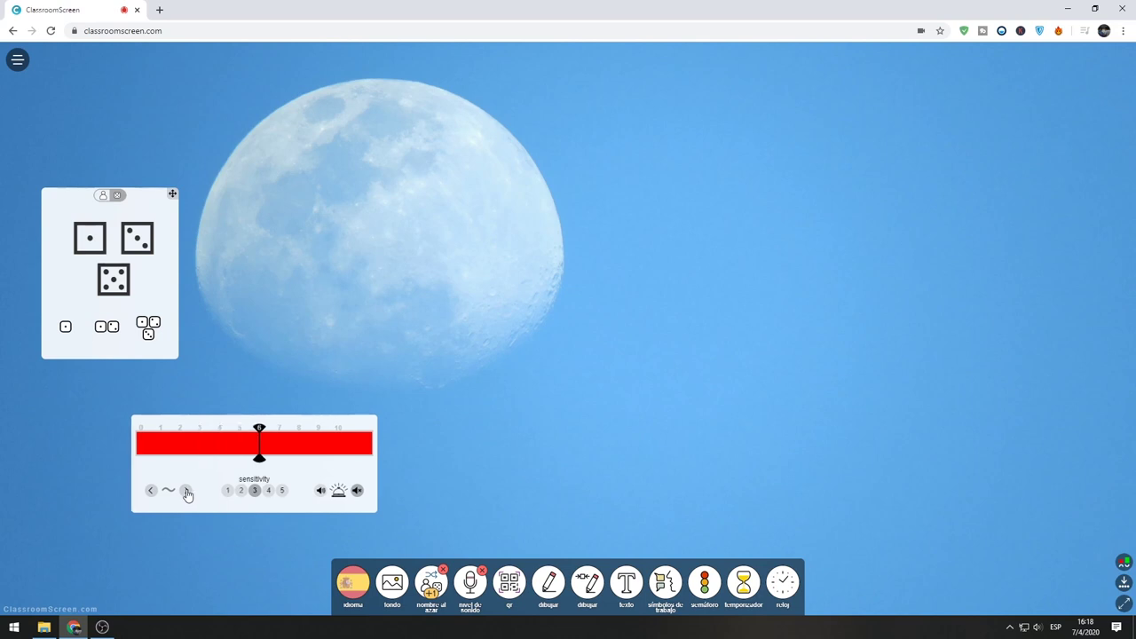
{"action": "left_click", "coordinate": [240, 491]}
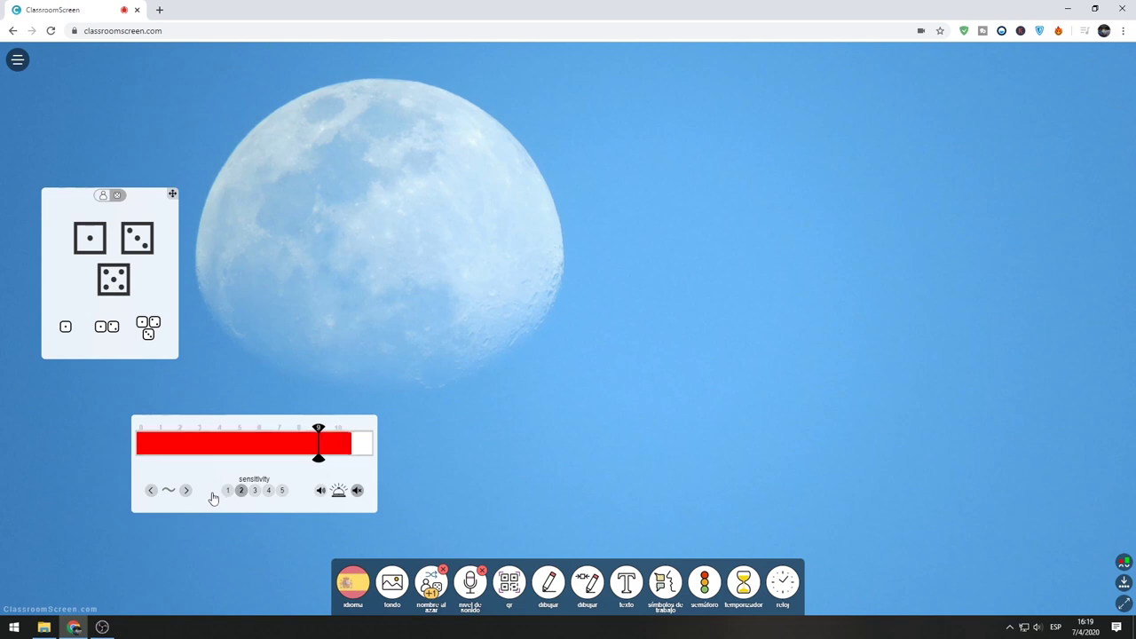
{"action": "left_click", "coordinate": [227, 491]}
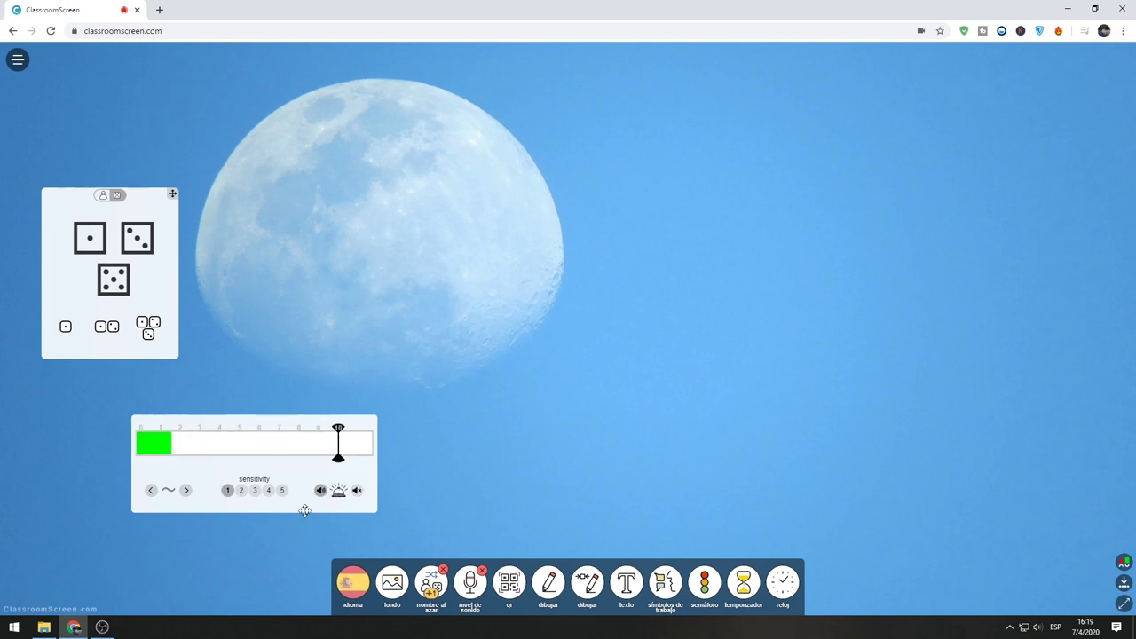
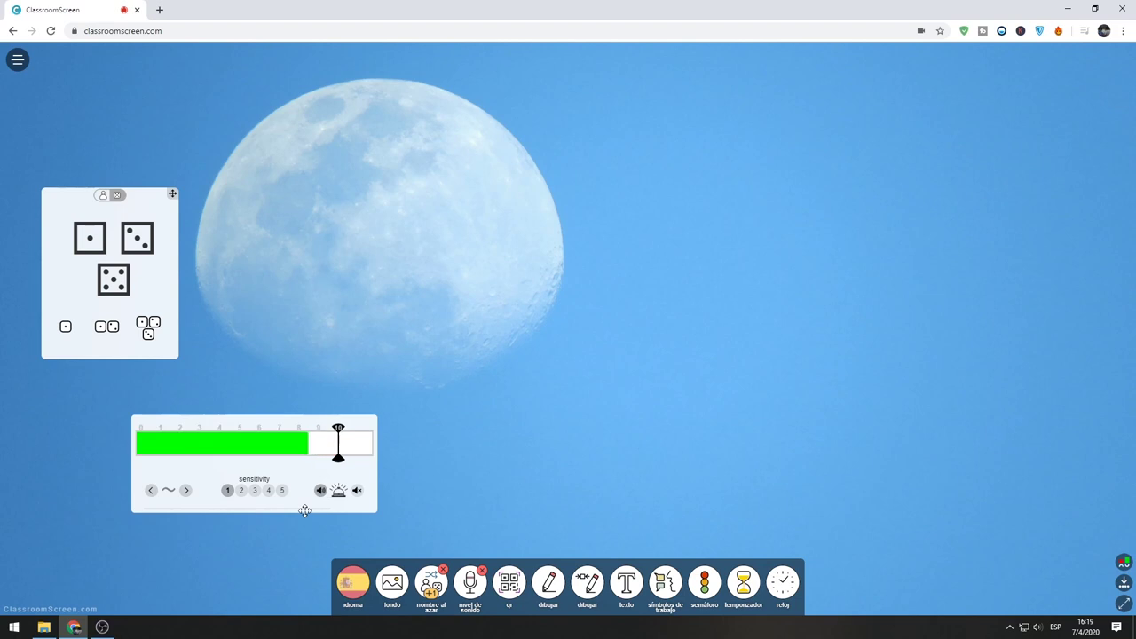
- Move the sound meter over the moon and add a QR code linking to facebook.com/ticsandmaths
{"action": "left_click_drag", "start_coordinate": [246, 420], "coordinate": [320, 198]}
{"action": "left_click", "coordinate": [508, 582]}
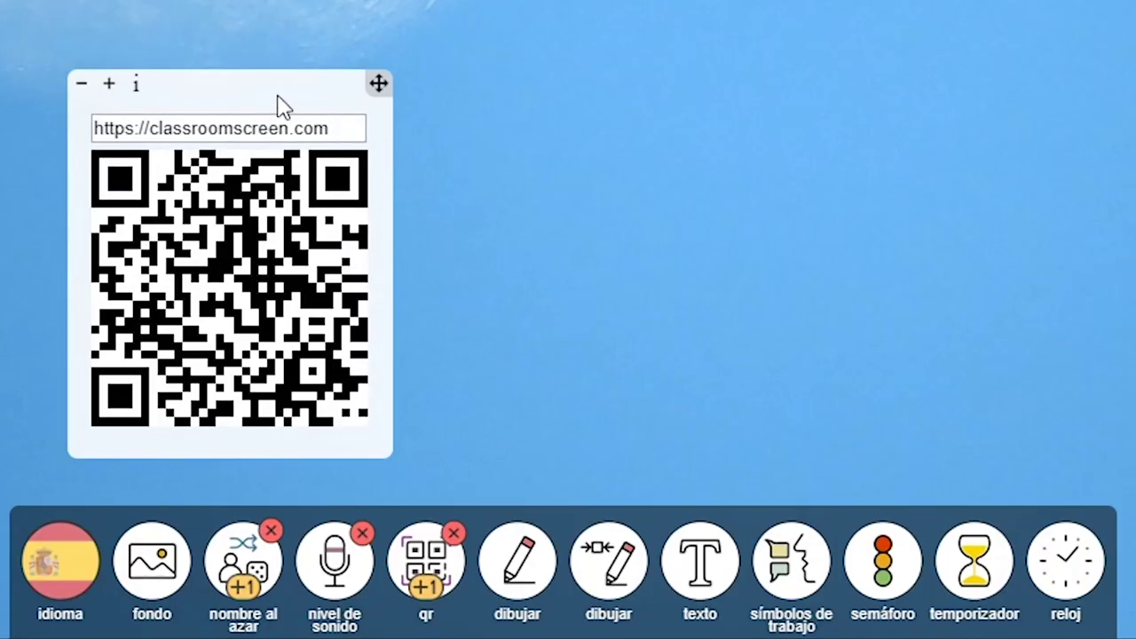
{"action": "left_click_drag", "start_coordinate": [416, 396], "coordinate": [338, 397]}
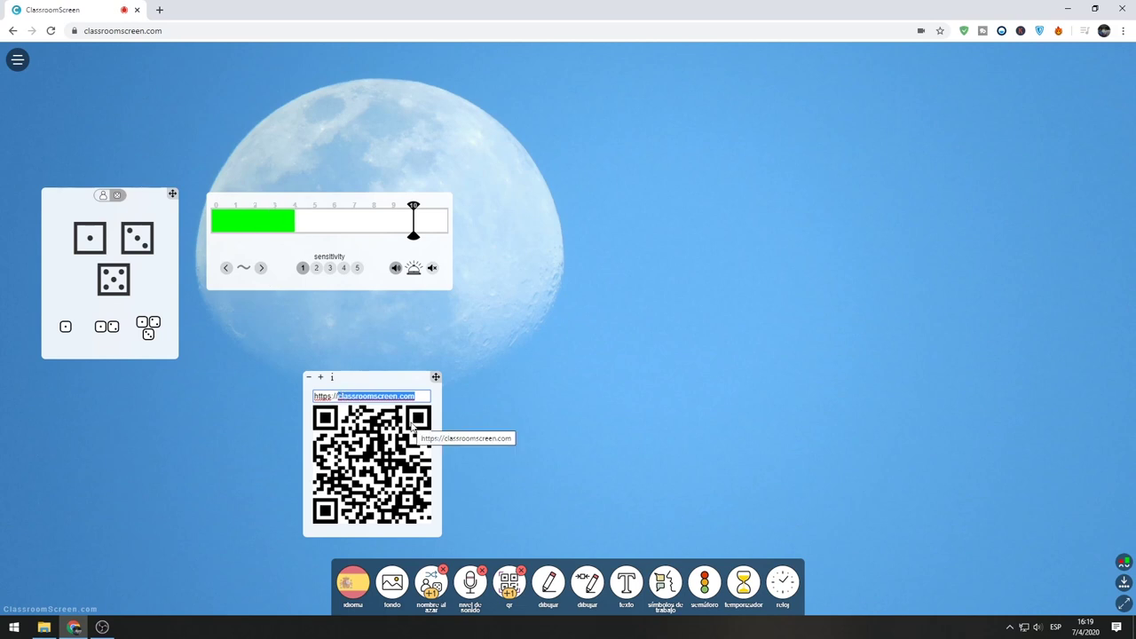
{"action": "type", "text": "facebook.com/ticsandmaths"}
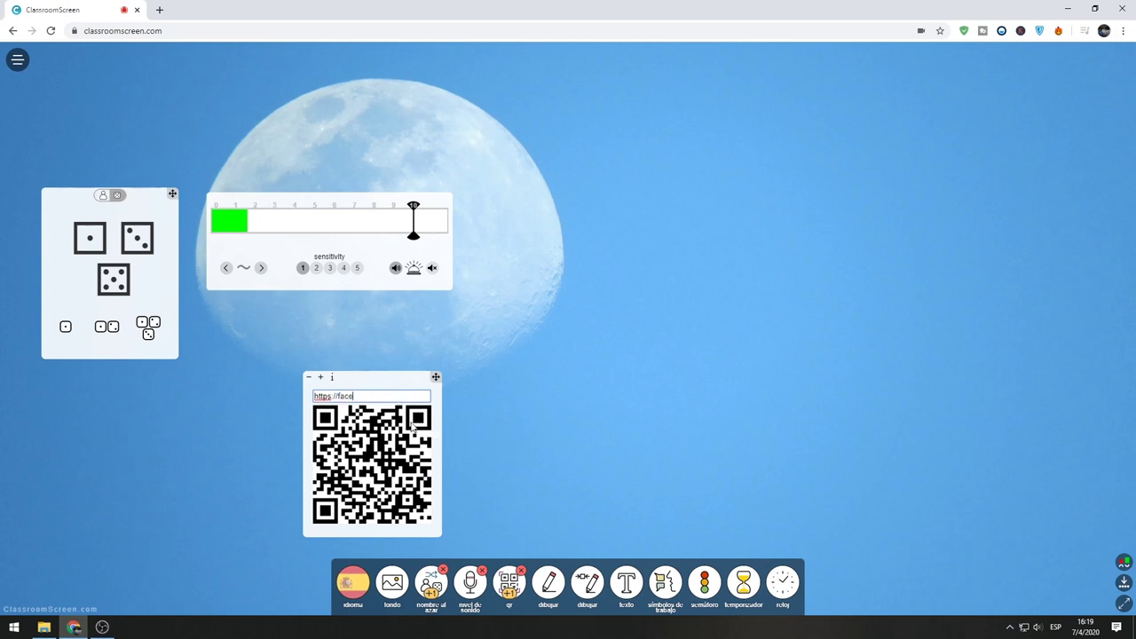
- On a new drawing board, scribble yellow and blue, clear it, then upload a portrait and mark it yellow
{"action": "left_click", "coordinate": [548, 582]}
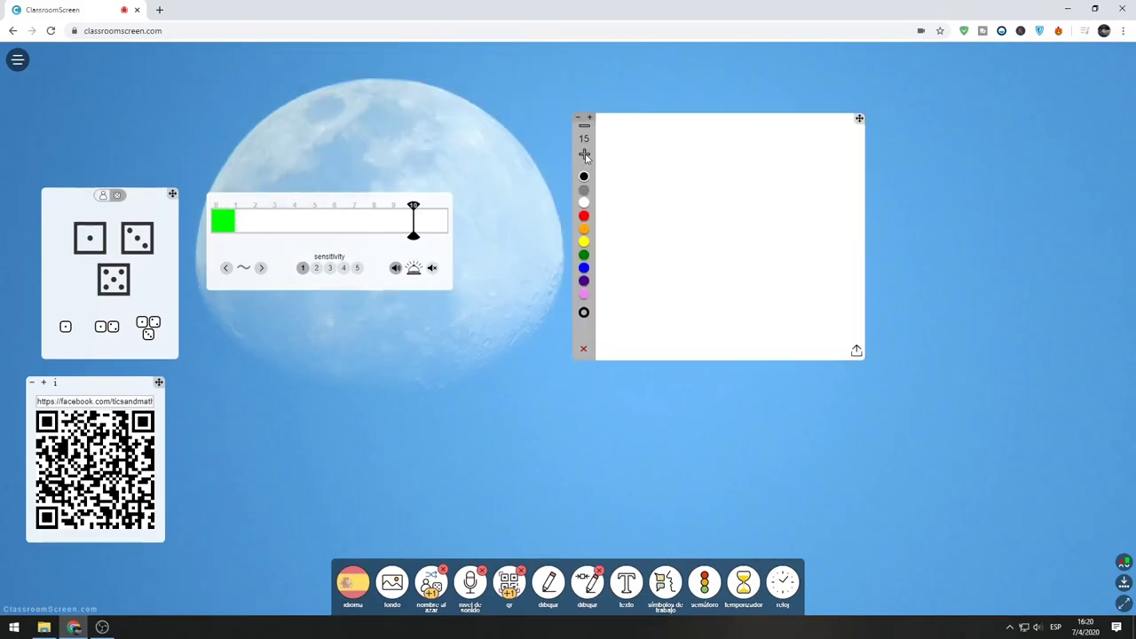
{"action": "left_click", "coordinate": [584, 241]}
{"action": "mouse_move", "coordinate": [621, 133]}
{"action": "left_mouse_down"}
{"action": "mouse_move", "coordinate": [723, 142]}
{"action": "mouse_move", "coordinate": [621, 200]}
{"action": "left_mouse_up"}
{"action": "left_click", "coordinate": [583, 268]}
{"action": "left_click_drag", "start_coordinate": [621, 248], "coordinate": [834, 222]}
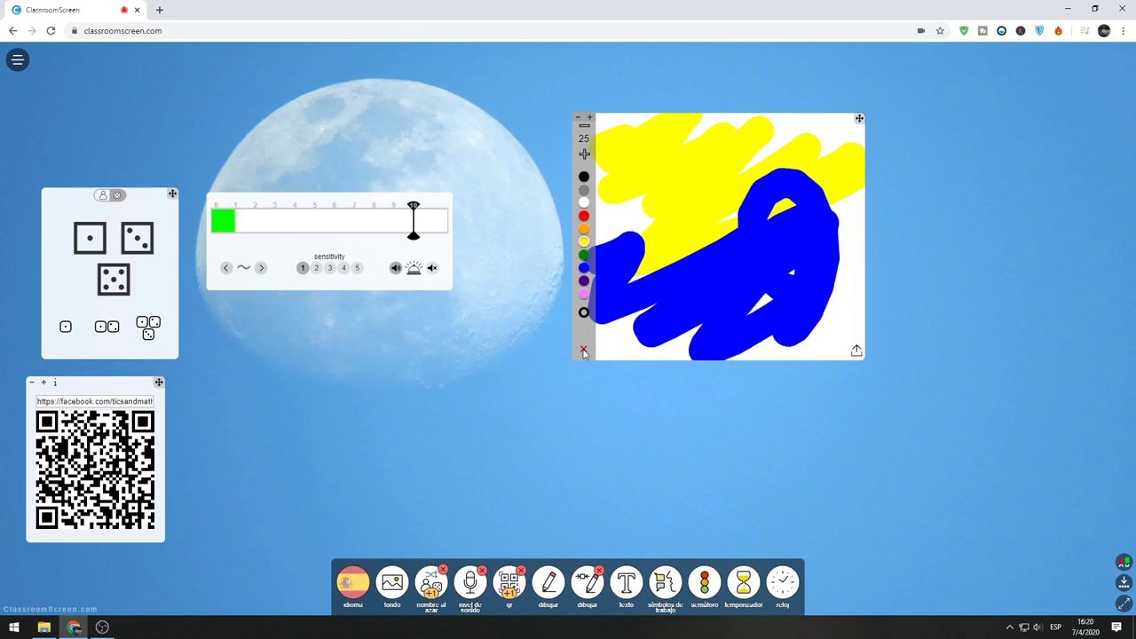
{"action": "left_click", "coordinate": [583, 352]}
{"action": "left_click", "coordinate": [857, 351]}
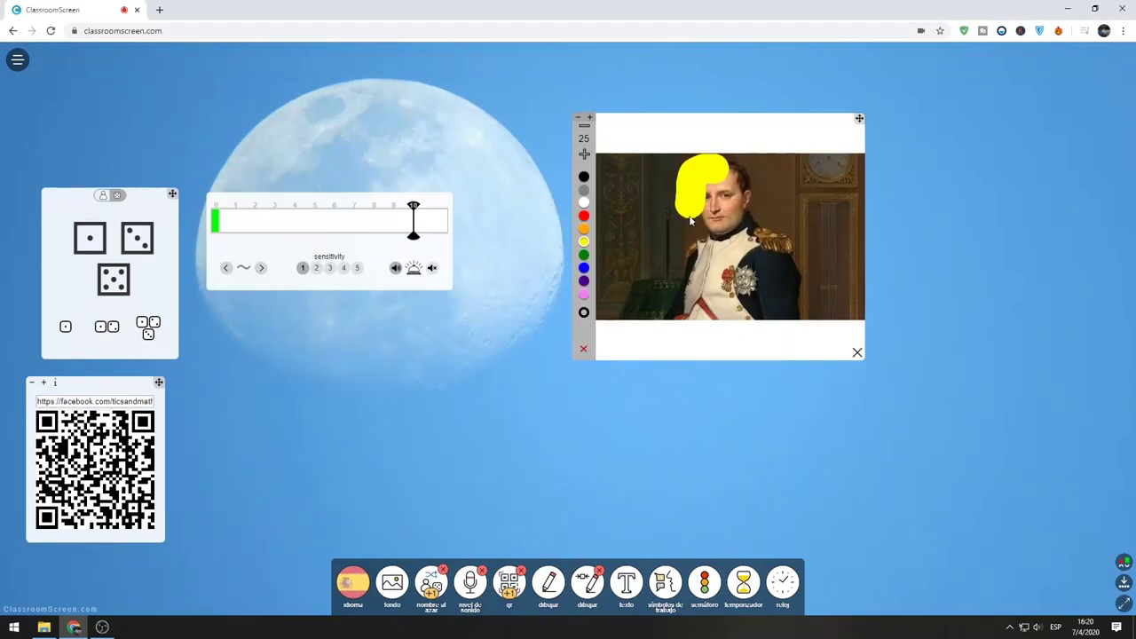
{"action": "mouse_move", "coordinate": [691, 220]}
{"action": "left_mouse_down"}
{"action": "mouse_move", "coordinate": [759, 173]}
{"action": "mouse_move", "coordinate": [783, 227]}
{"action": "left_mouse_up"}
- Replace the drawing board with a 'Tarea' note bulleting 'No olvidar los materiales para el martes' and 'Leer los 5 libros para marana'
{"action": "left_click", "coordinate": [600, 571]}
{"action": "left_click", "coordinate": [626, 582]}
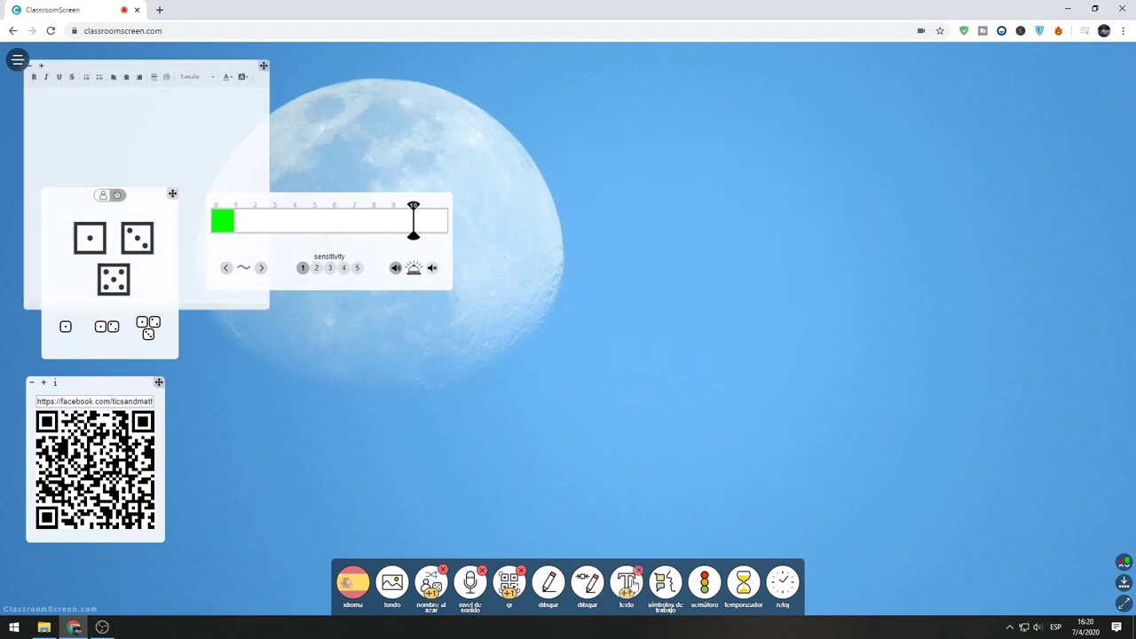
{"action": "left_click_drag", "start_coordinate": [263, 66], "coordinate": [817, 155]}
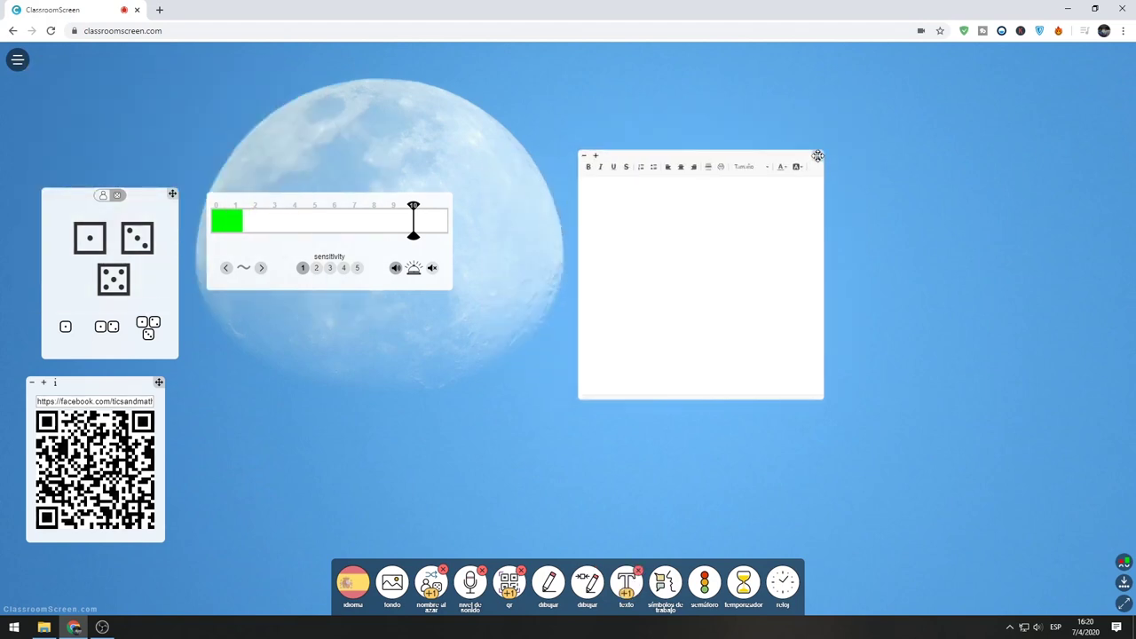
{"action": "type", "text": "Tarea"}
{"action": "key", "text": "Return"}
{"action": "key", "text": "Return"}
{"action": "left_click", "coordinate": [653, 166]}
{"action": "type", "text": "No olvidar los materiales para el martes"}
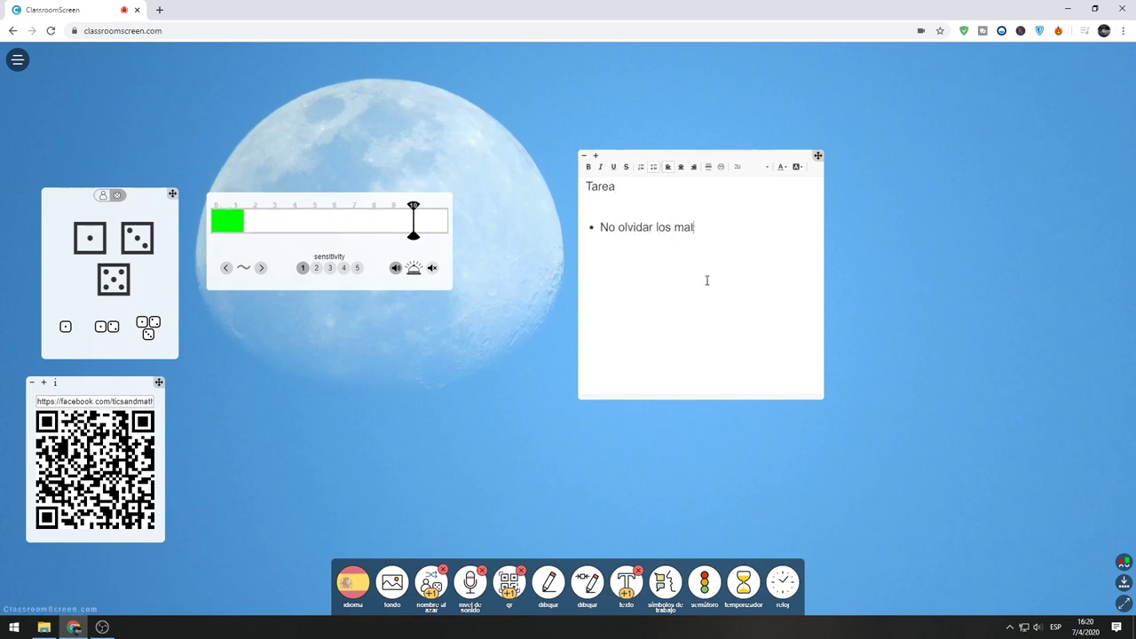
{"action": "key", "text": "Return"}
{"action": "type", "text": "Leer los 5 libros para mar"}
{"action": "type", "text": "ana"}
- Make the heading 'Tarea' bold, italic and underlined
{"action": "left_click_drag", "start_coordinate": [756, 253], "coordinate": [582, 181]}
{"action": "left_click", "coordinate": [629, 183]}
{"action": "left_click", "coordinate": [588, 166]}
{"action": "left_click", "coordinate": [600, 166]}
{"action": "left_click", "coordinate": [612, 166]}
{"action": "left_click", "coordinate": [639, 201]}
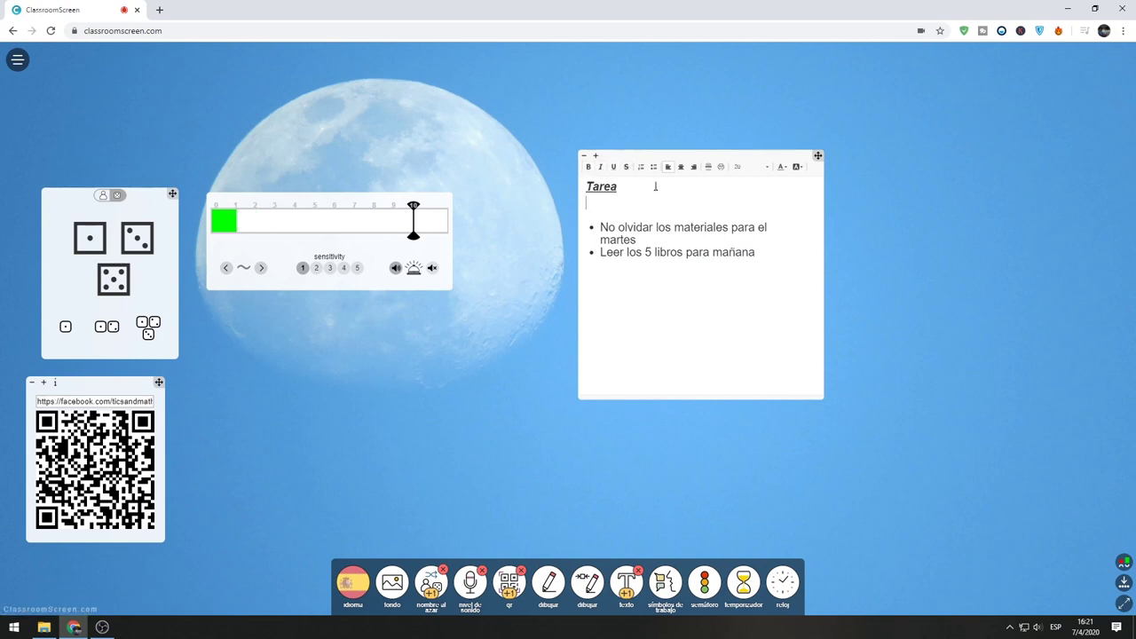
- Enlarge all the note text to size 72, then reduce it to a smaller size
{"action": "left_click_drag", "start_coordinate": [775, 255], "coordinate": [566, 176]}
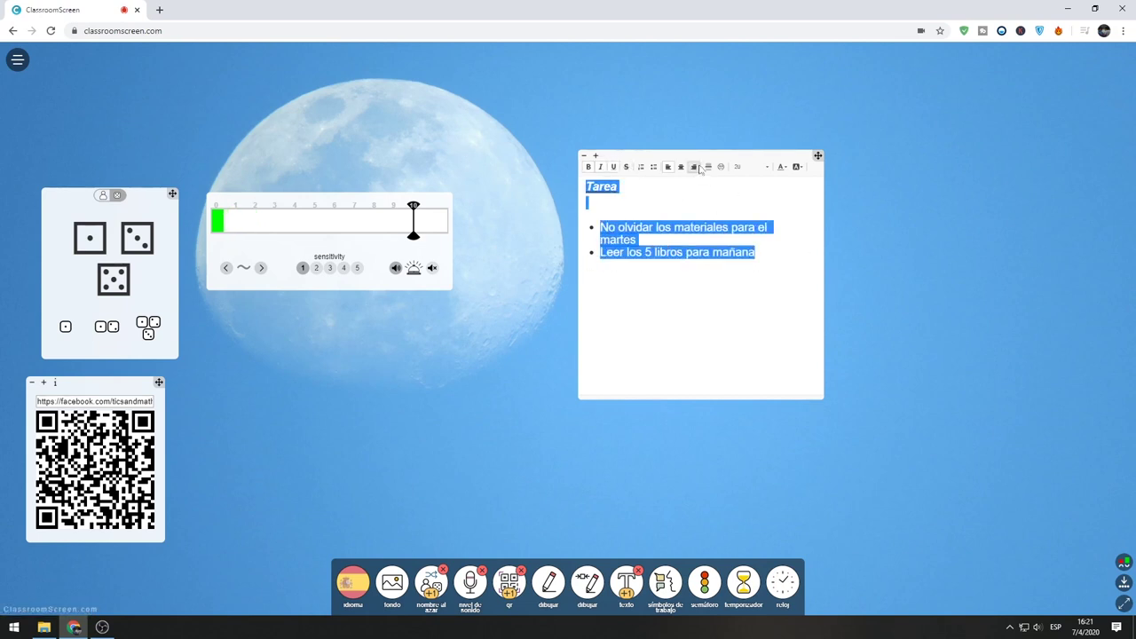
{"action": "left_click", "coordinate": [742, 167]}
{"action": "scroll", "coordinate": [750, 222], "scroll_direction": "down", "scroll_amount": 2}
{"action": "left_click", "coordinate": [753, 243]}
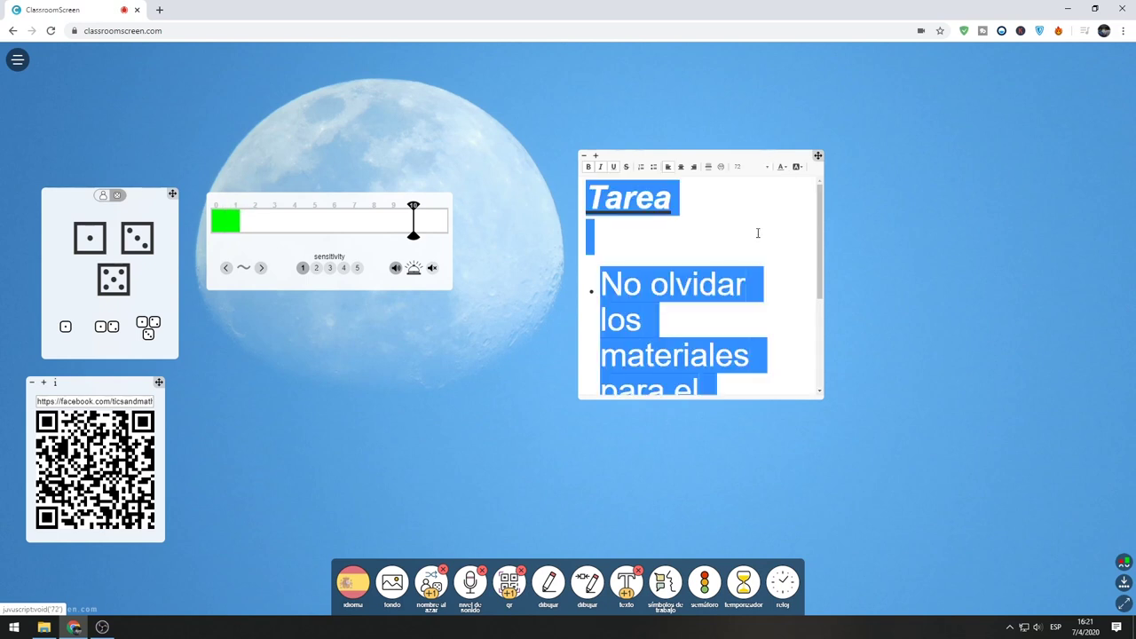
{"action": "scroll", "coordinate": [786, 313], "scroll_direction": "down", "scroll_amount": 3}
{"action": "left_click", "coordinate": [743, 167]}
{"action": "scroll", "coordinate": [757, 233], "scroll_direction": "up", "scroll_amount": 3}
{"action": "scroll", "coordinate": [758, 233], "scroll_direction": "down", "scroll_amount": 1}
{"action": "scroll", "coordinate": [758, 233], "scroll_direction": "up", "scroll_amount": 1}
{"action": "left_click", "coordinate": [736, 215]}
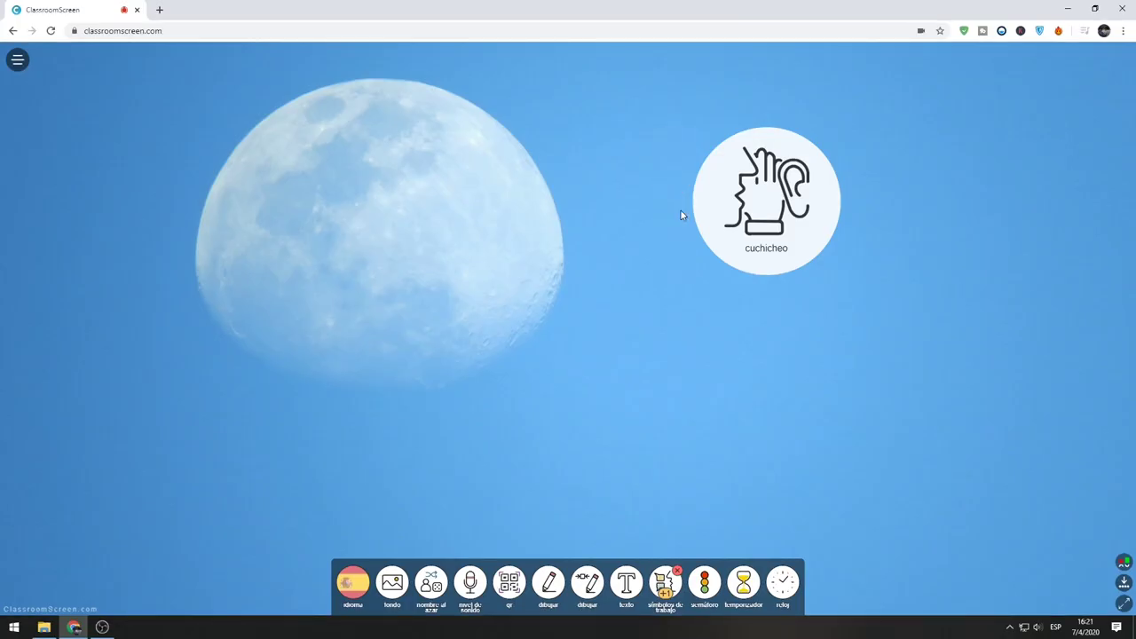
- Switch the work symbol, then add a second work-symbol widget set to pregunta compañero
{"action": "left_click", "coordinate": [816, 228]}
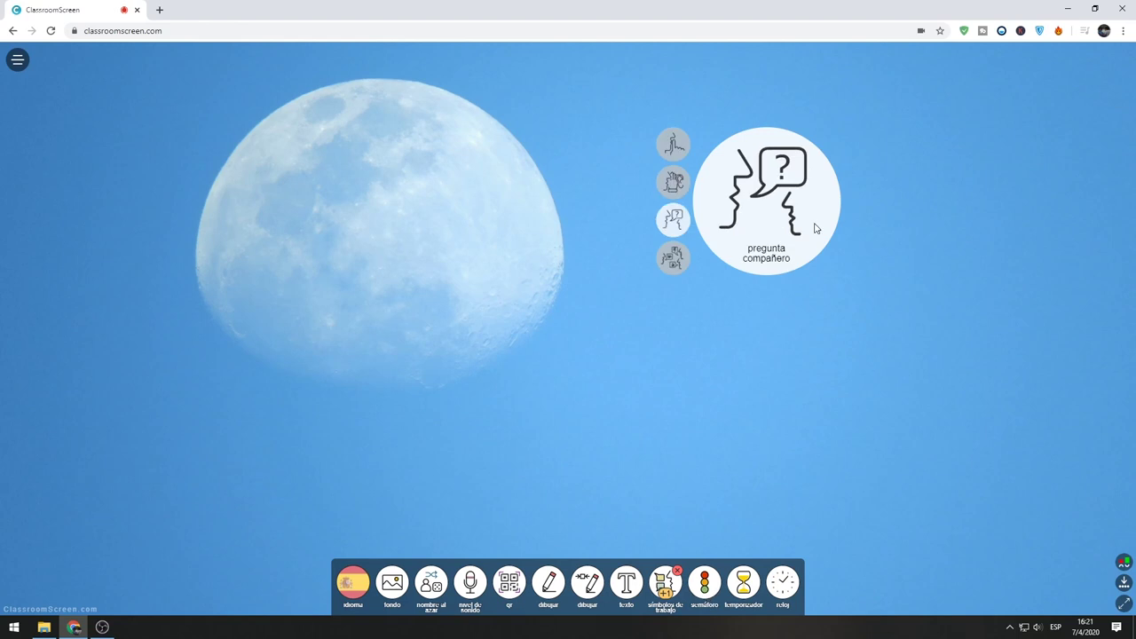
{"action": "left_click", "coordinate": [679, 264]}
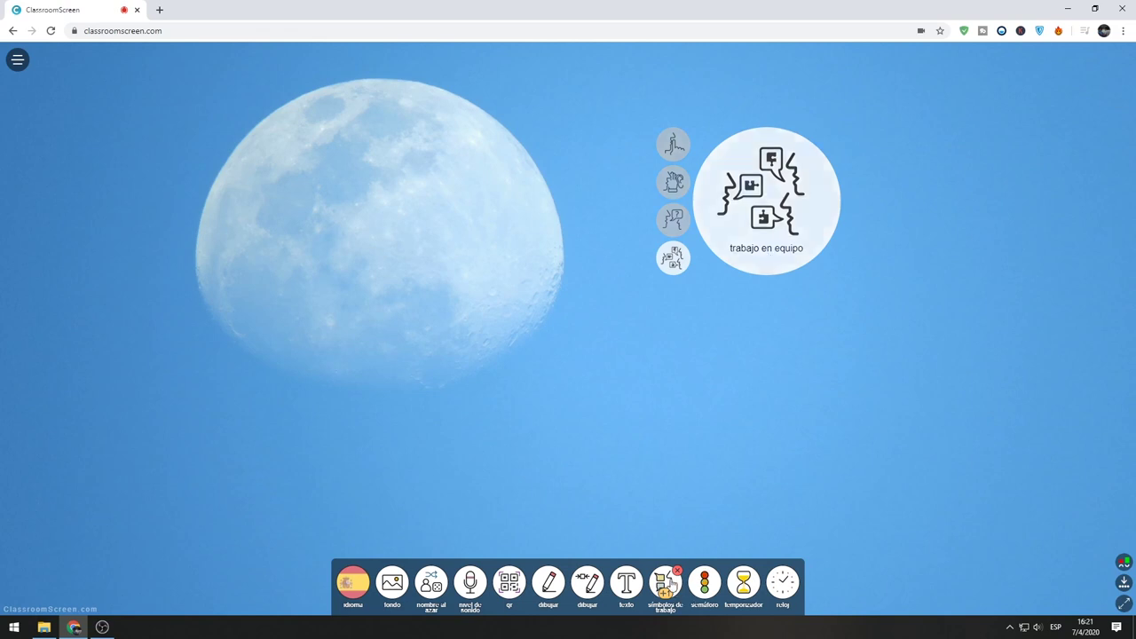
{"action": "left_click", "coordinate": [667, 586]}
{"action": "left_click", "coordinate": [948, 437]}
{"action": "left_click", "coordinate": [906, 297]}
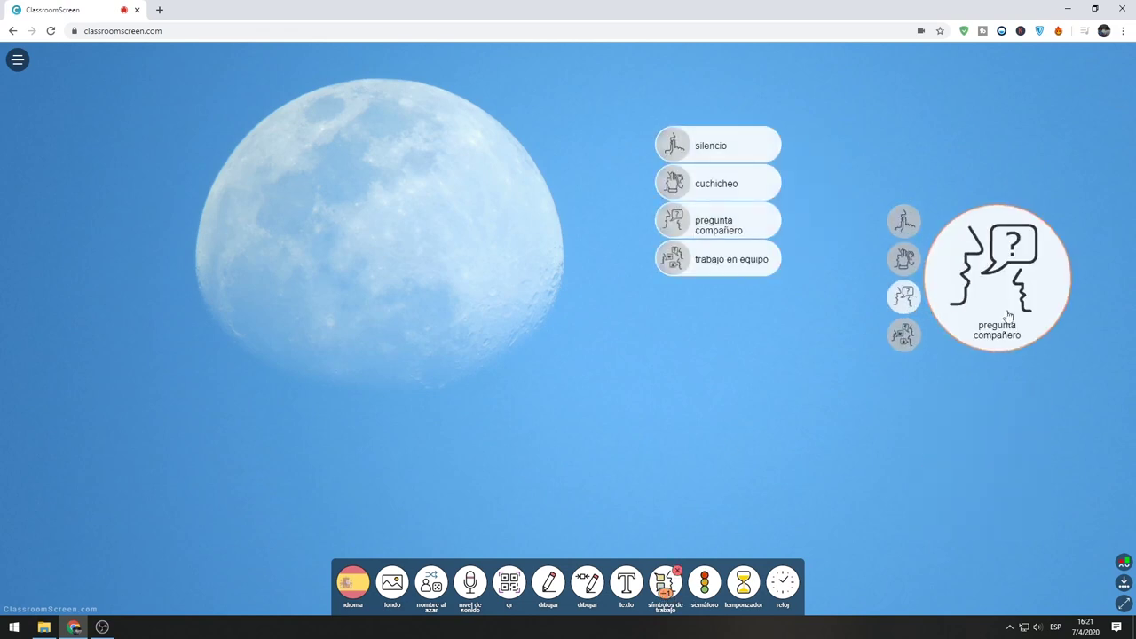
- Show trabajo en equipo in the first widget, move it down-right, and add a traffic light
{"action": "left_click", "coordinate": [686, 261]}
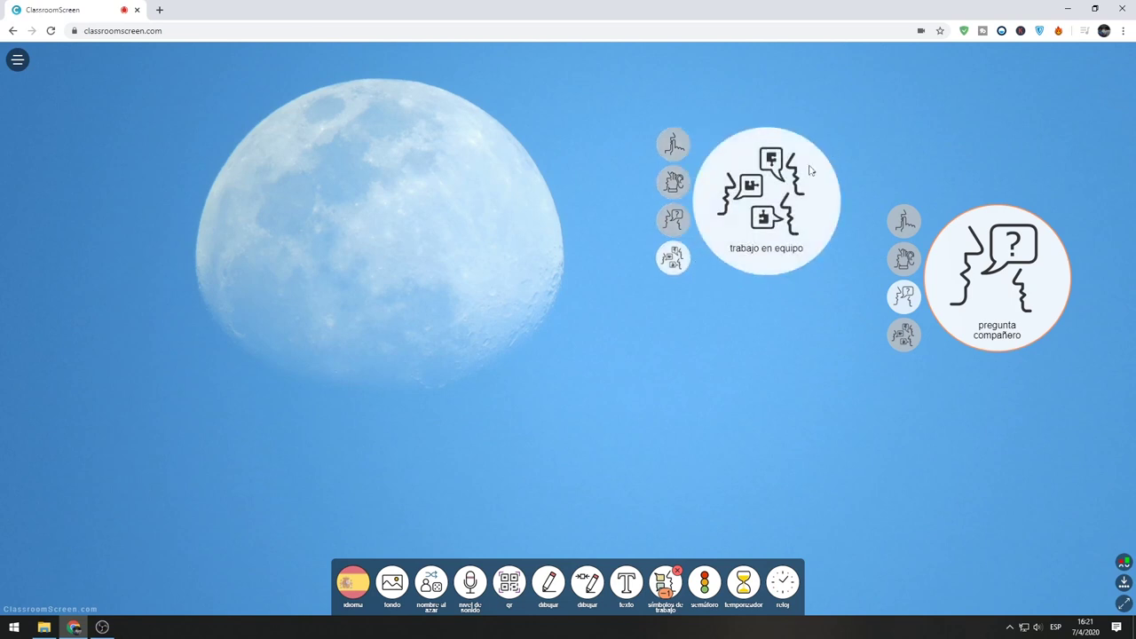
{"action": "left_click_drag", "start_coordinate": [810, 171], "coordinate": [843, 239]}
{"action": "left_click", "coordinate": [704, 582]}
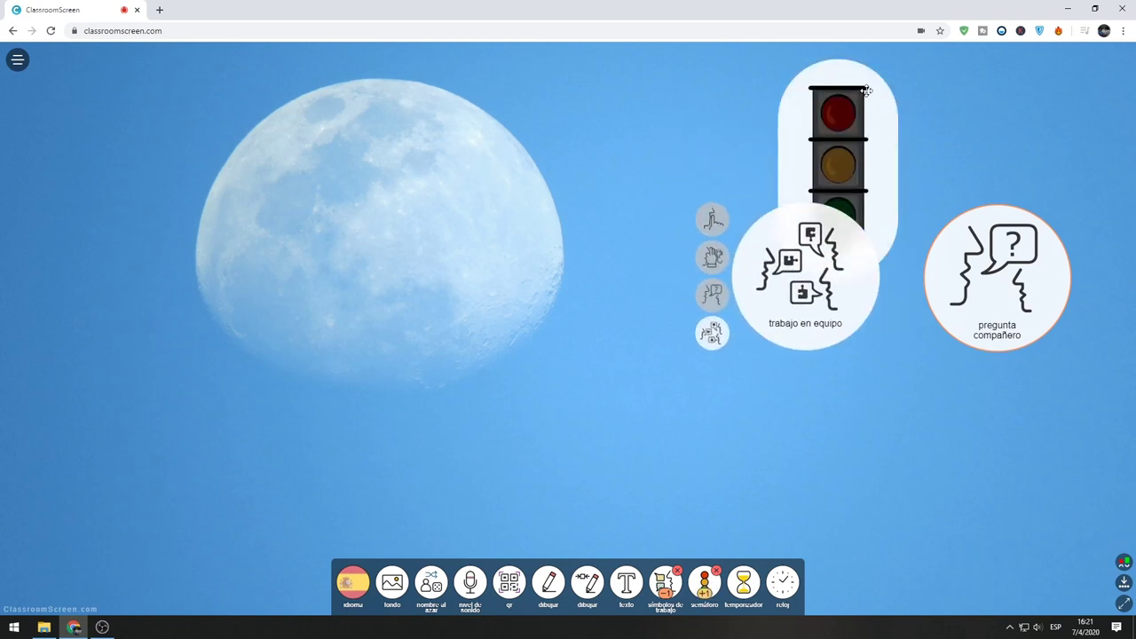
- Place the traffic light near the moon and cycle its red, yellow and green lamps
{"action": "left_click_drag", "start_coordinate": [866, 91], "coordinate": [643, 80]}
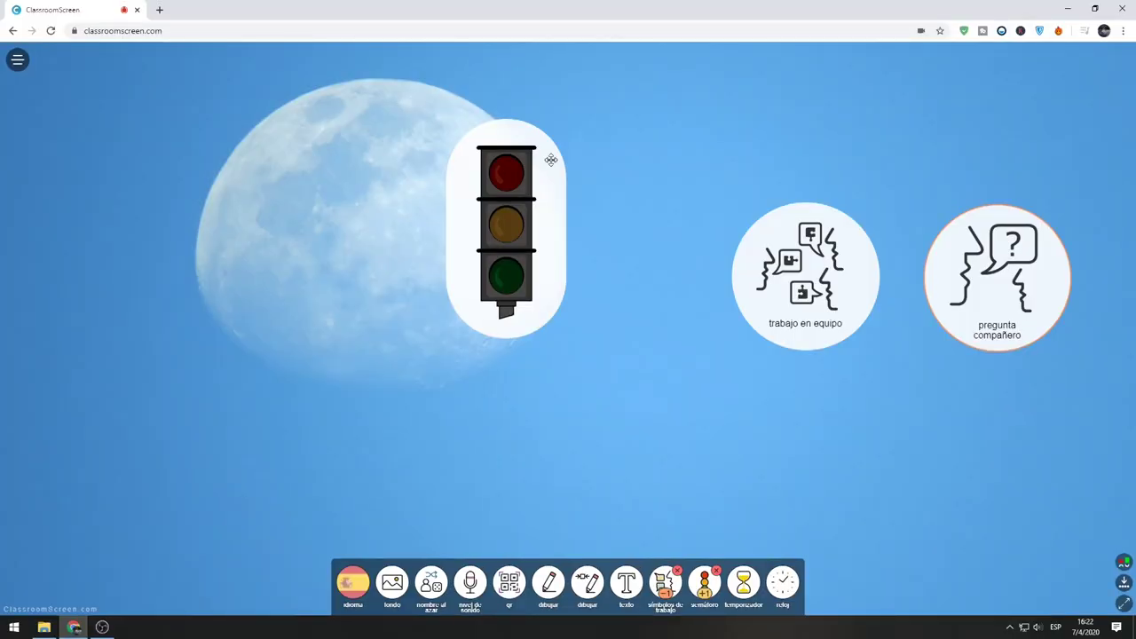
{"action": "left_click_drag", "start_coordinate": [550, 160], "coordinate": [649, 139]}
{"action": "left_click", "coordinate": [605, 204]}
{"action": "left_click", "coordinate": [601, 154]}
{"action": "left_click", "coordinate": [595, 217]}
{"action": "left_click", "coordinate": [605, 256]}
{"action": "left_click", "coordinate": [595, 213]}
{"action": "left_click", "coordinate": [606, 256]}
{"action": "left_click", "coordinate": [598, 158]}
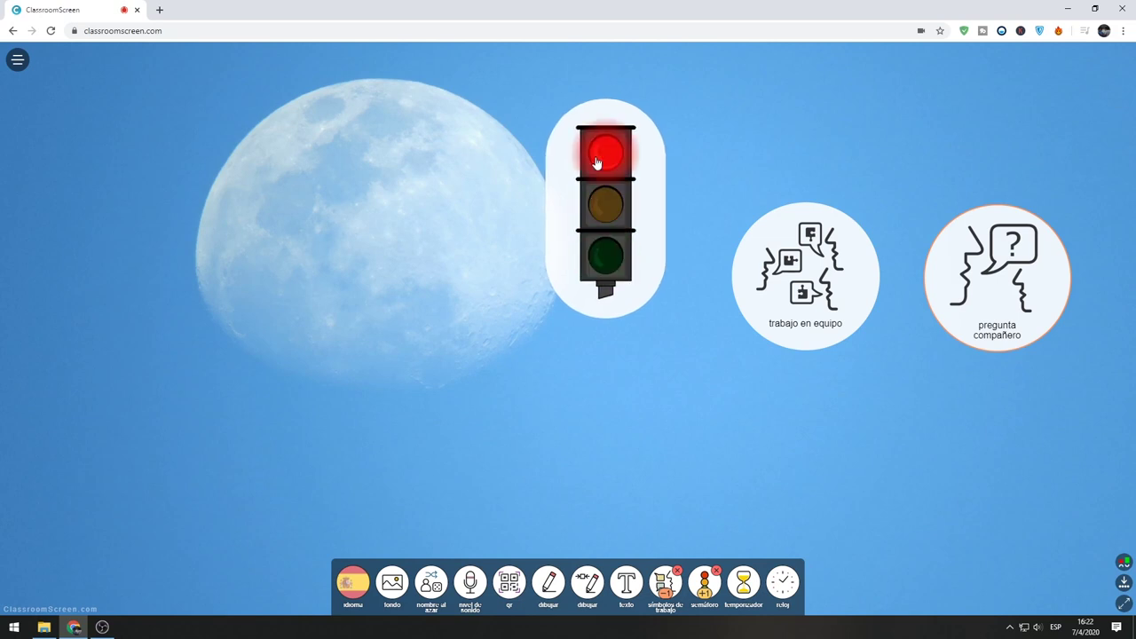
- Nudge the traffic light into position while switching between red, yellow and green, ending on green
{"action": "left_click_drag", "start_coordinate": [600, 110], "coordinate": [576, 109]}
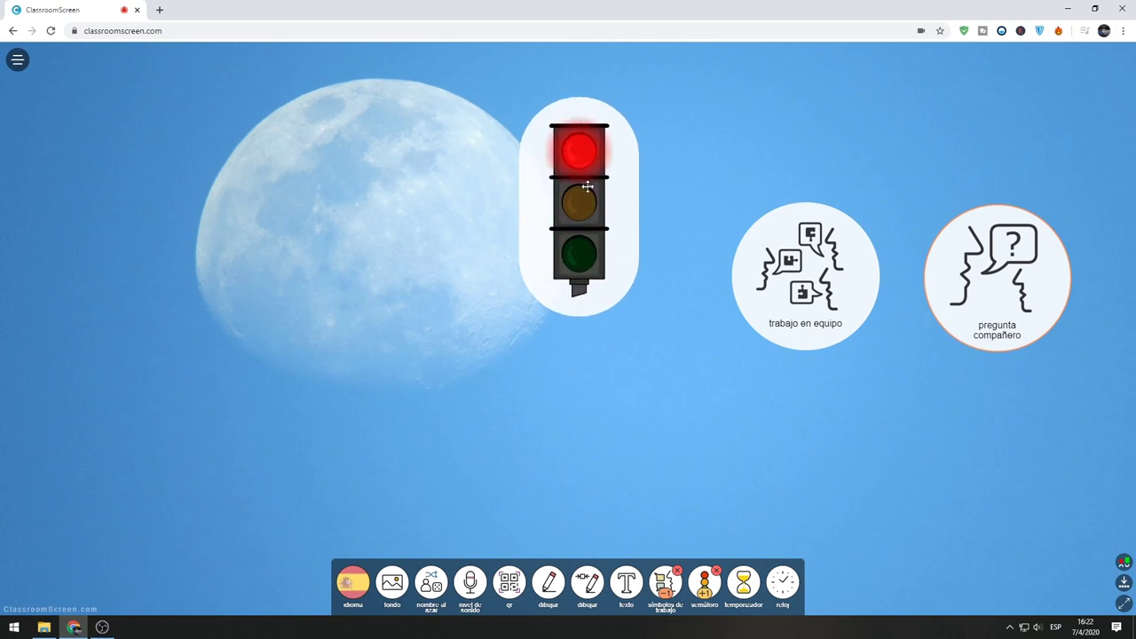
{"action": "left_click", "coordinate": [584, 201]}
{"action": "left_click", "coordinate": [593, 153]}
{"action": "left_click", "coordinate": [589, 210]}
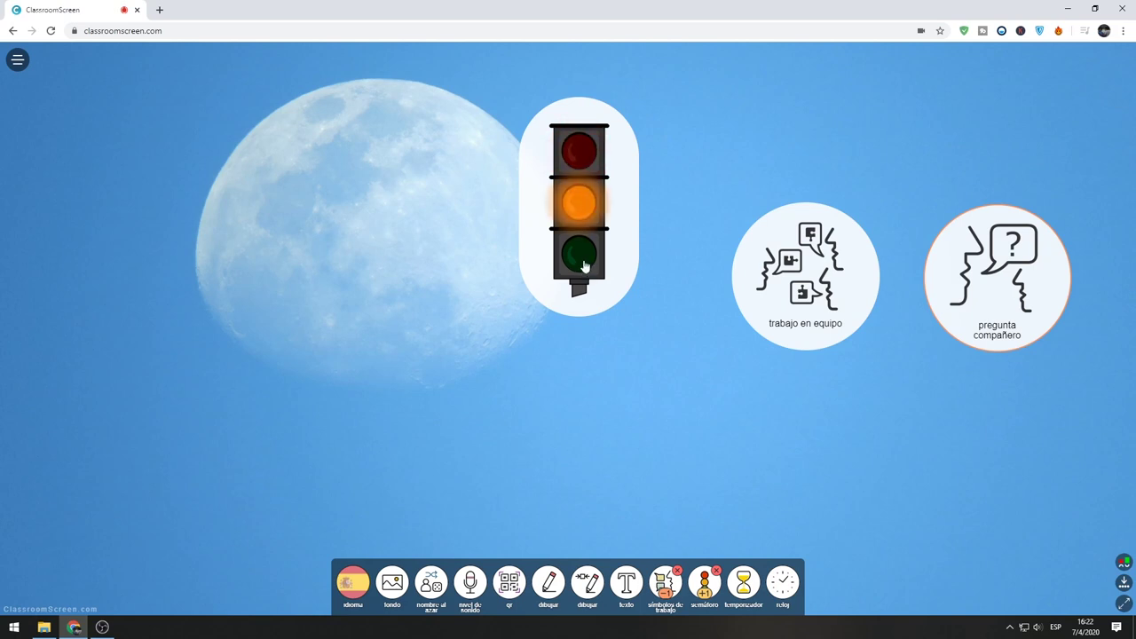
{"action": "left_click", "coordinate": [584, 271]}
{"action": "left_click", "coordinate": [586, 156]}
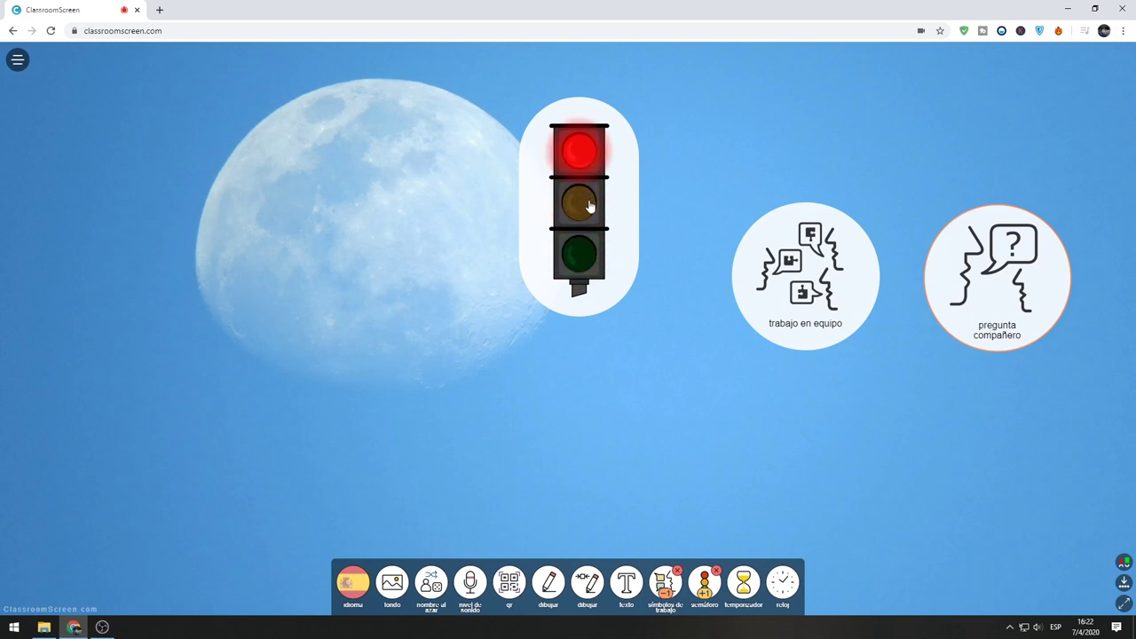
{"action": "left_click", "coordinate": [589, 205]}
{"action": "left_click", "coordinate": [579, 153]}
{"action": "left_click", "coordinate": [590, 237]}
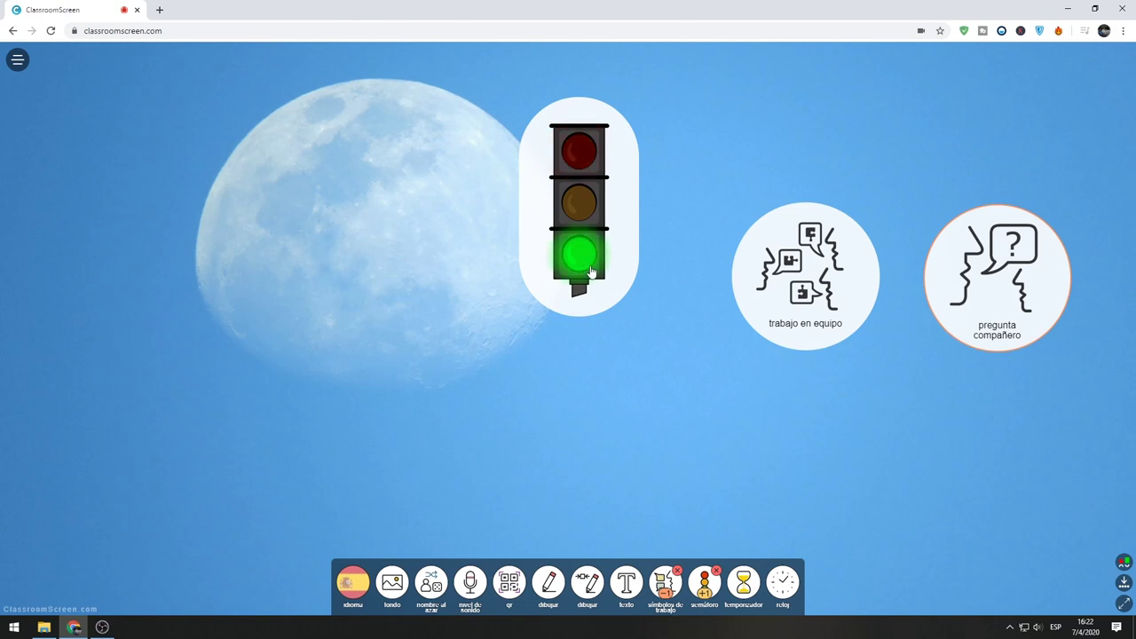
{"action": "left_click_drag", "start_coordinate": [600, 225], "coordinate": [641, 243]}
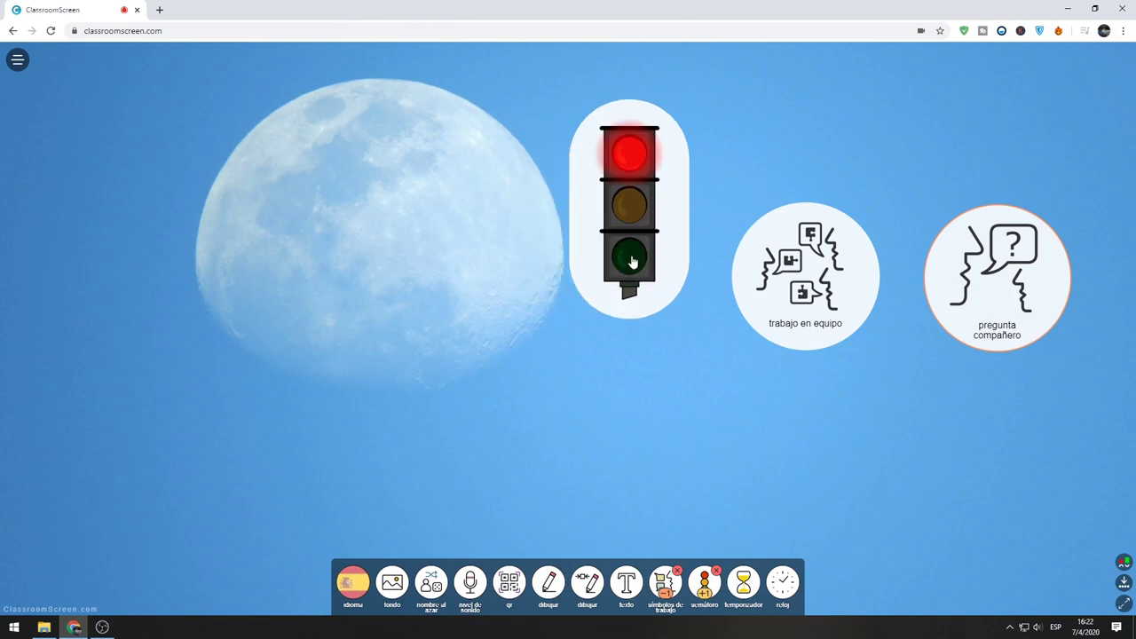
{"action": "left_click", "coordinate": [632, 261]}
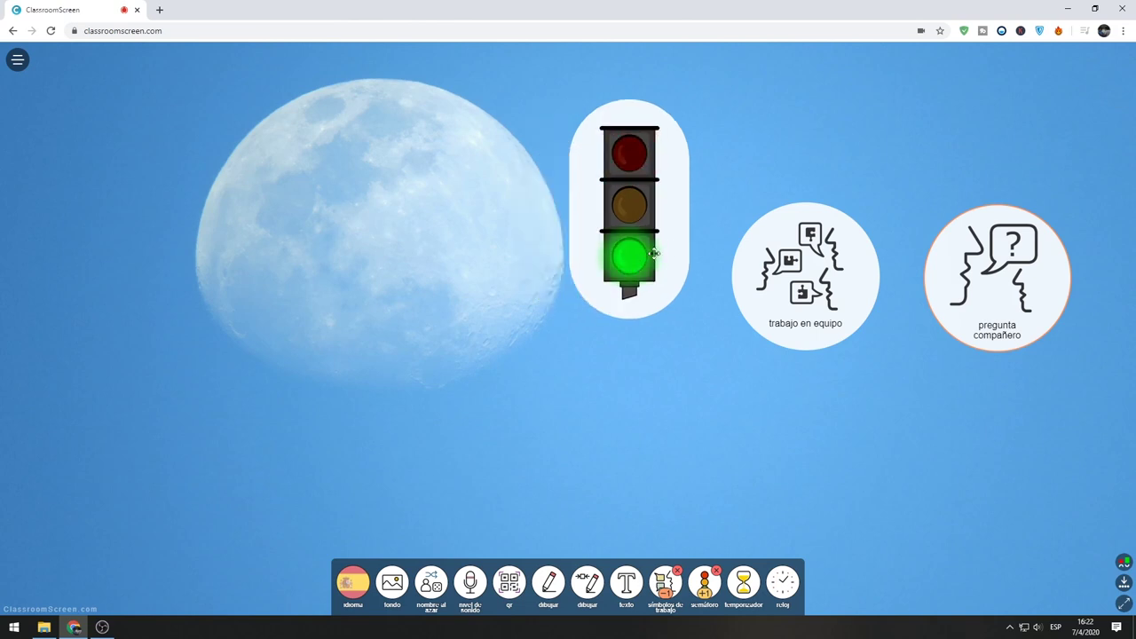
- Close the traffic light and both work-symbol widgets, and add a countdown timer
{"action": "left_click", "coordinate": [717, 571]}
{"action": "left_click", "coordinate": [677, 571]}
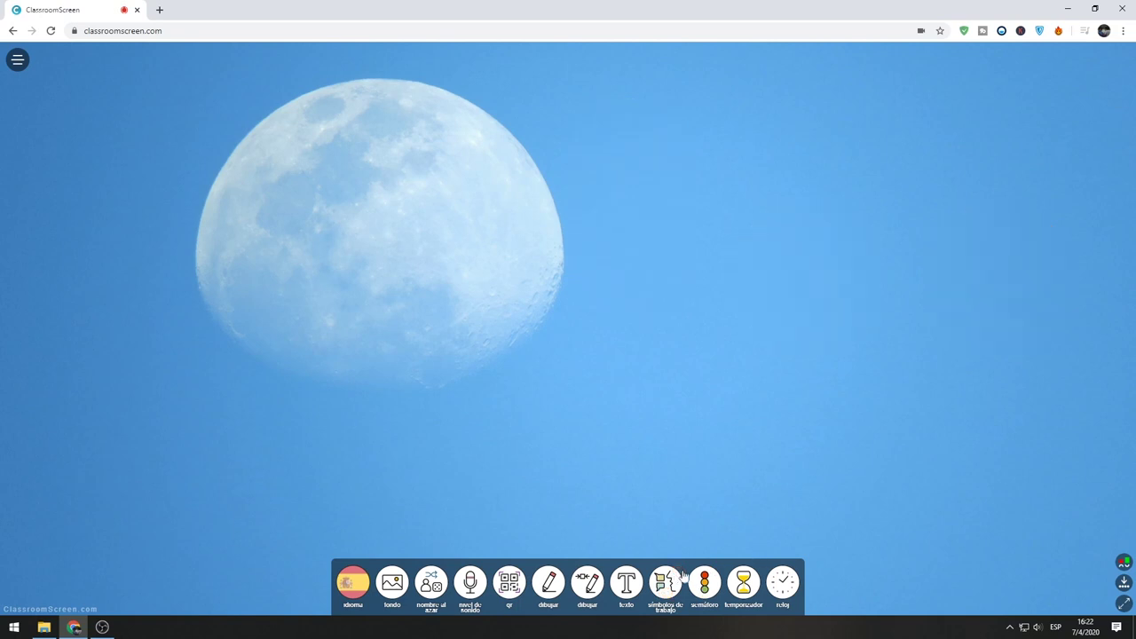
{"action": "left_click", "coordinate": [744, 584]}
- Centre the countdown timer and raise its time to 25:00
{"action": "left_click_drag", "start_coordinate": [985, 160], "coordinate": [715, 204]}
{"action": "left_click", "coordinate": [752, 196]}
{"action": "left_click", "coordinate": [752, 196]}
{"action": "left_click", "coordinate": [752, 196]}
{"action": "left_click", "coordinate": [752, 196]}
{"action": "left_click", "coordinate": [751, 196]}
{"action": "left_click", "coordinate": [752, 196]}
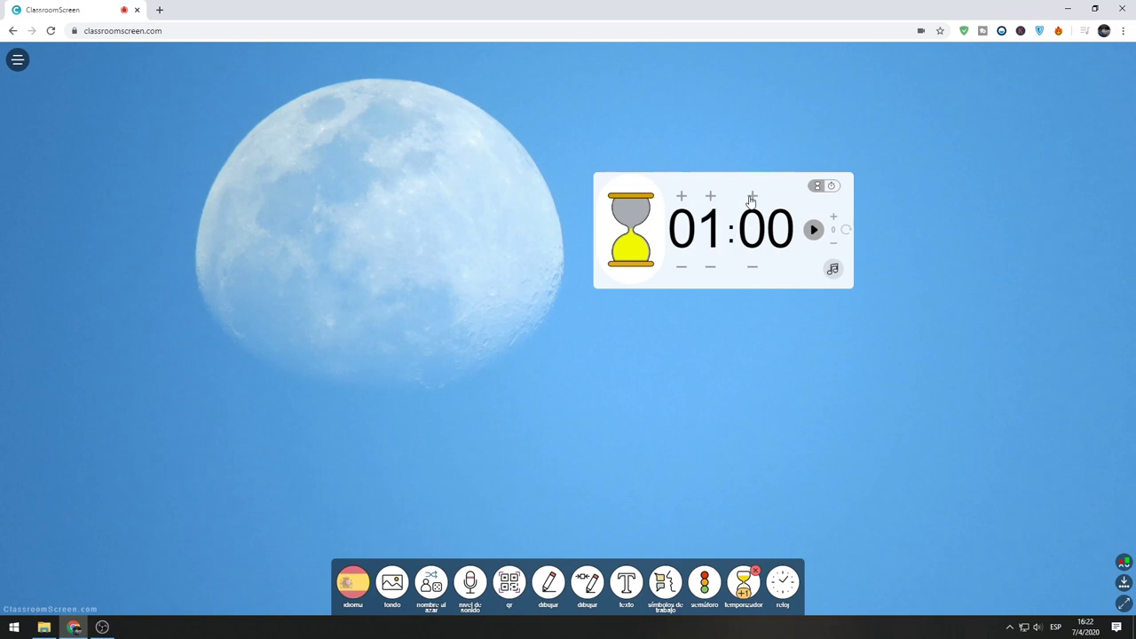
{"action": "left_click", "coordinate": [710, 196]}
{"action": "left_click", "coordinate": [710, 196]}
{"action": "left_click", "coordinate": [710, 196]}
{"action": "left_click", "coordinate": [710, 196]}
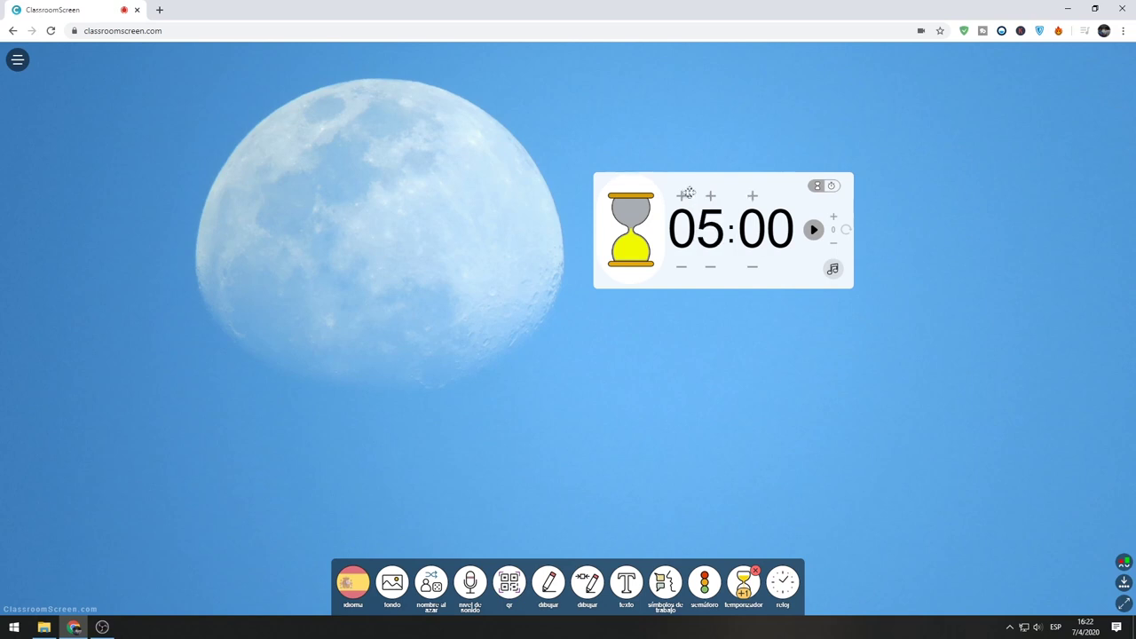
{"action": "left_click", "coordinate": [682, 196]}
{"action": "left_click", "coordinate": [682, 196]}
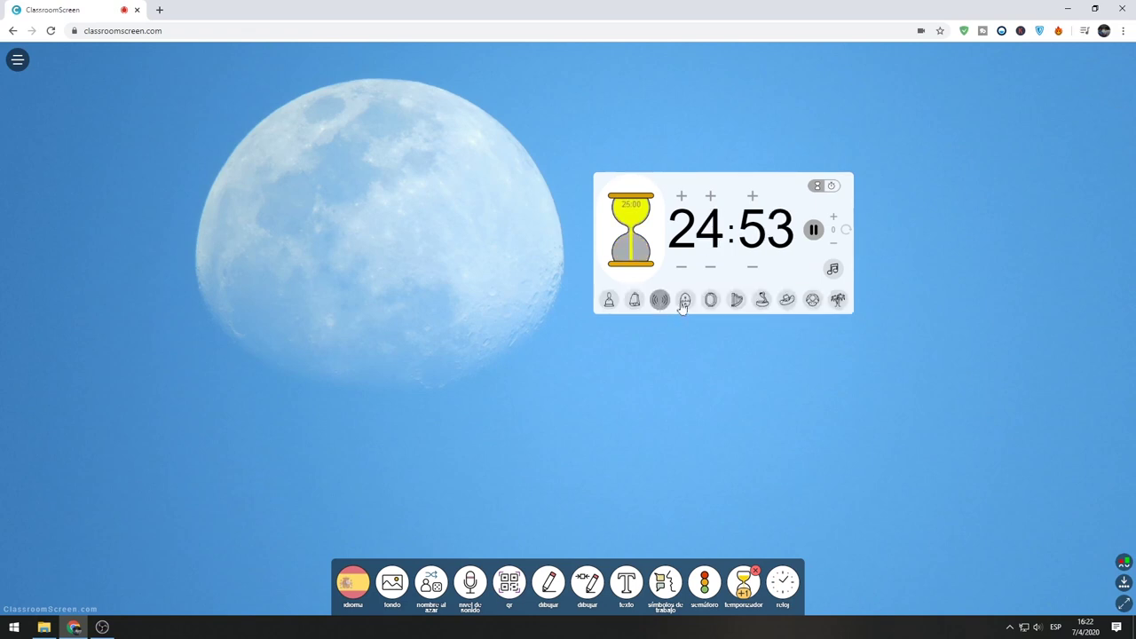
- Choose the palm-tree alarm sound and pause the countdown
{"action": "left_click", "coordinate": [684, 302]}
{"action": "left_click", "coordinate": [710, 302]}
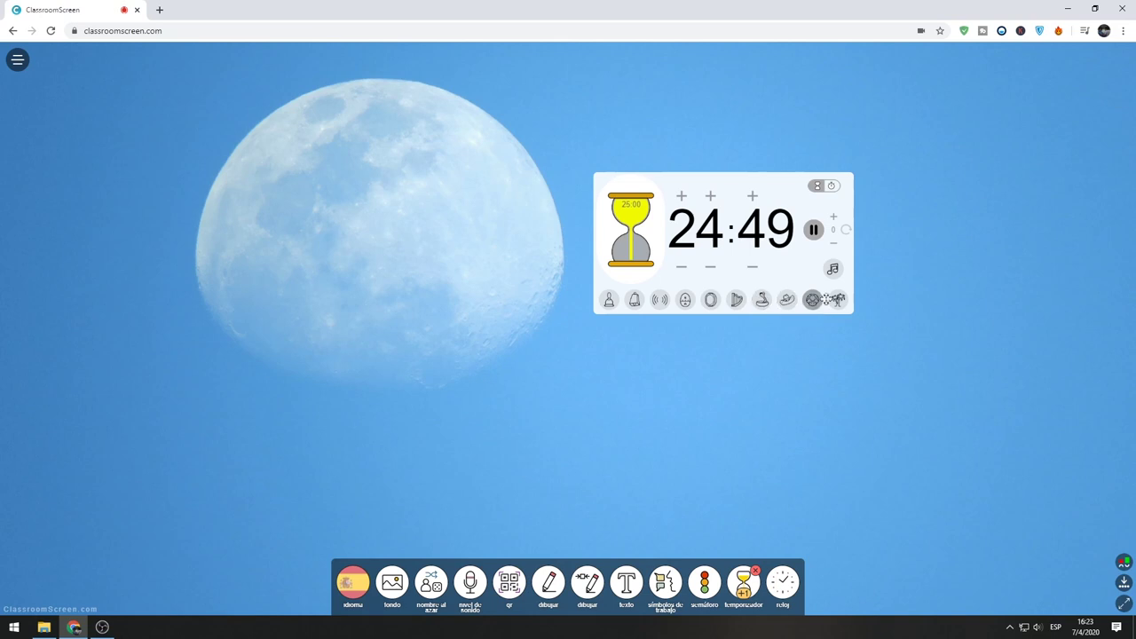
{"action": "left_click", "coordinate": [838, 301]}
{"action": "left_click", "coordinate": [814, 231]}
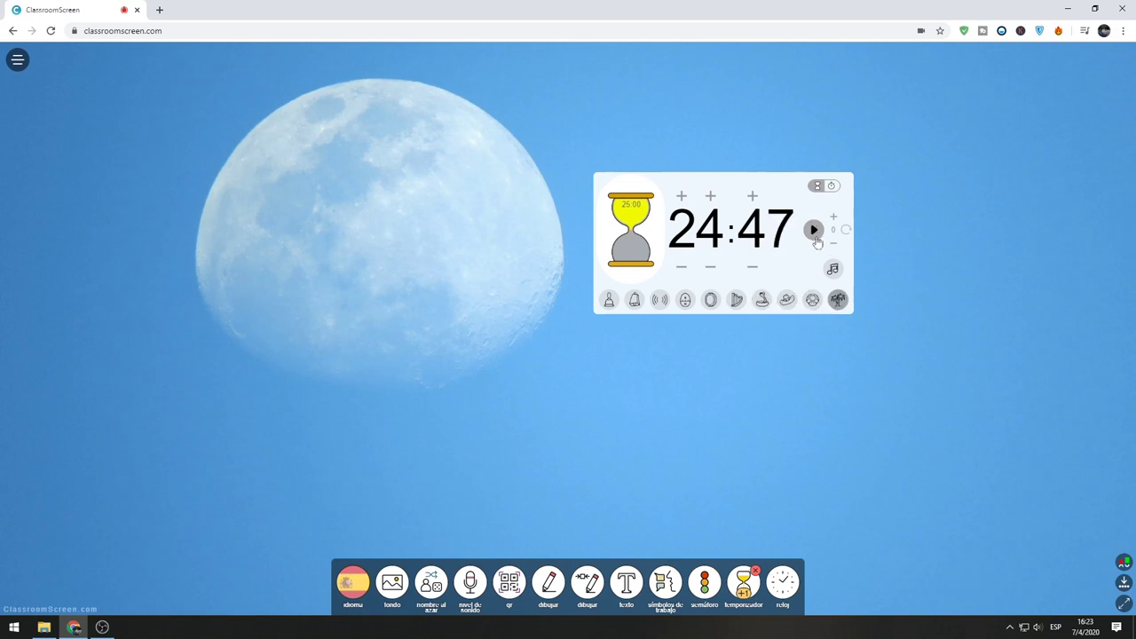
- Close the timer and place a clock at the top right of the board
{"action": "left_click", "coordinate": [756, 572]}
{"action": "left_click", "coordinate": [782, 582]}
{"action": "left_click_drag", "start_coordinate": [1093, 91], "coordinate": [1005, 139]}
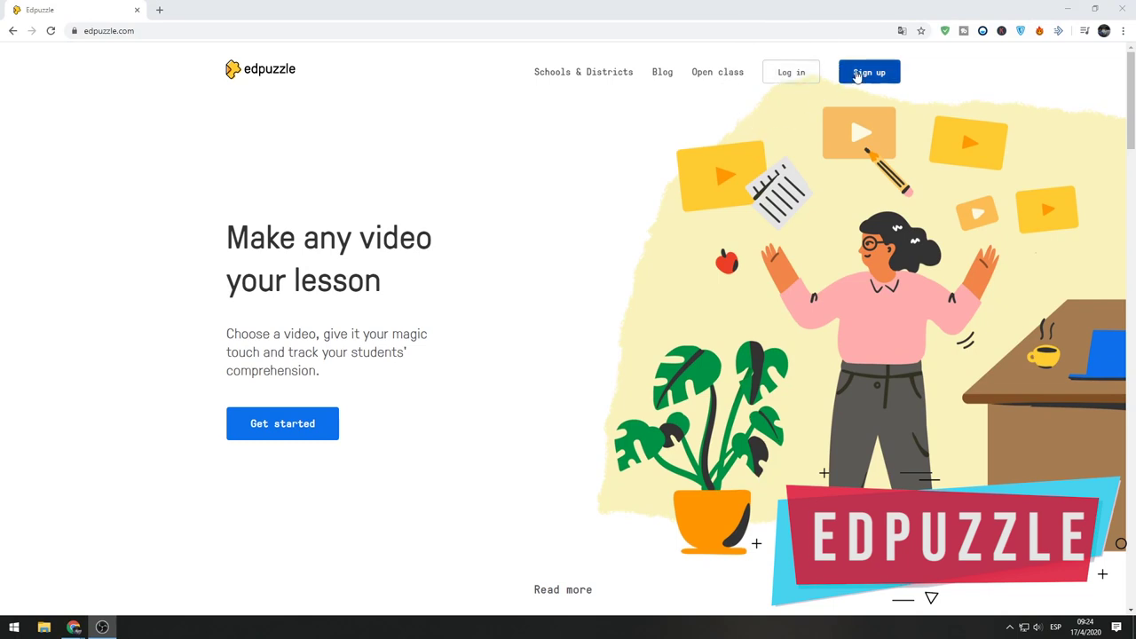
- Sign up on Edpuzzle as a teacher using a Google account
{"action": "left_click", "coordinate": [857, 75]}
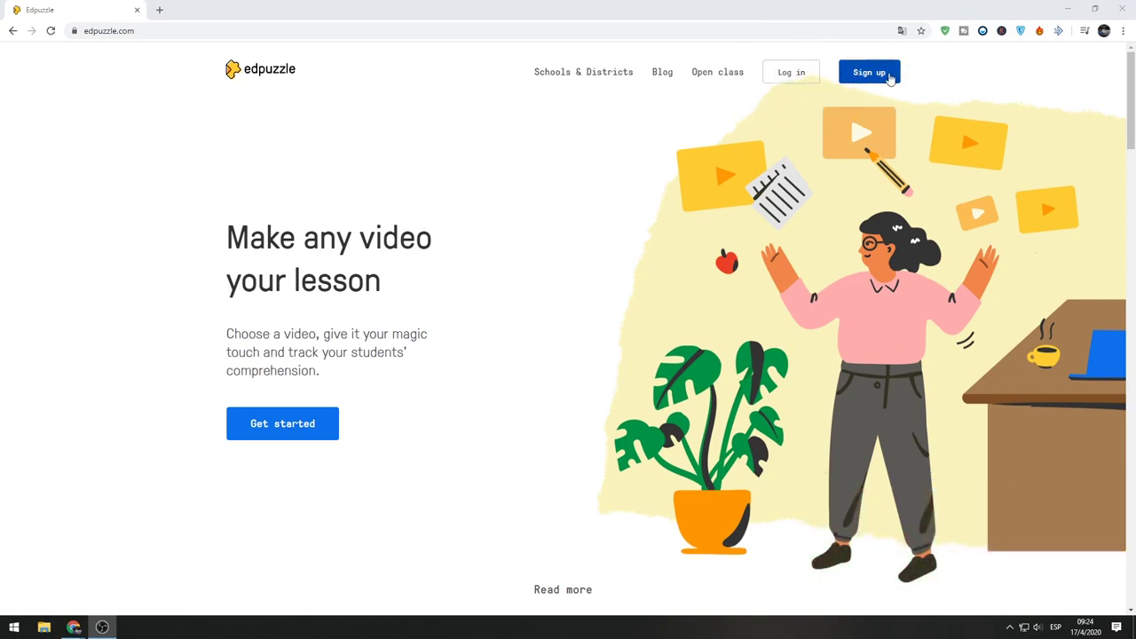
{"action": "left_click", "coordinate": [890, 76]}
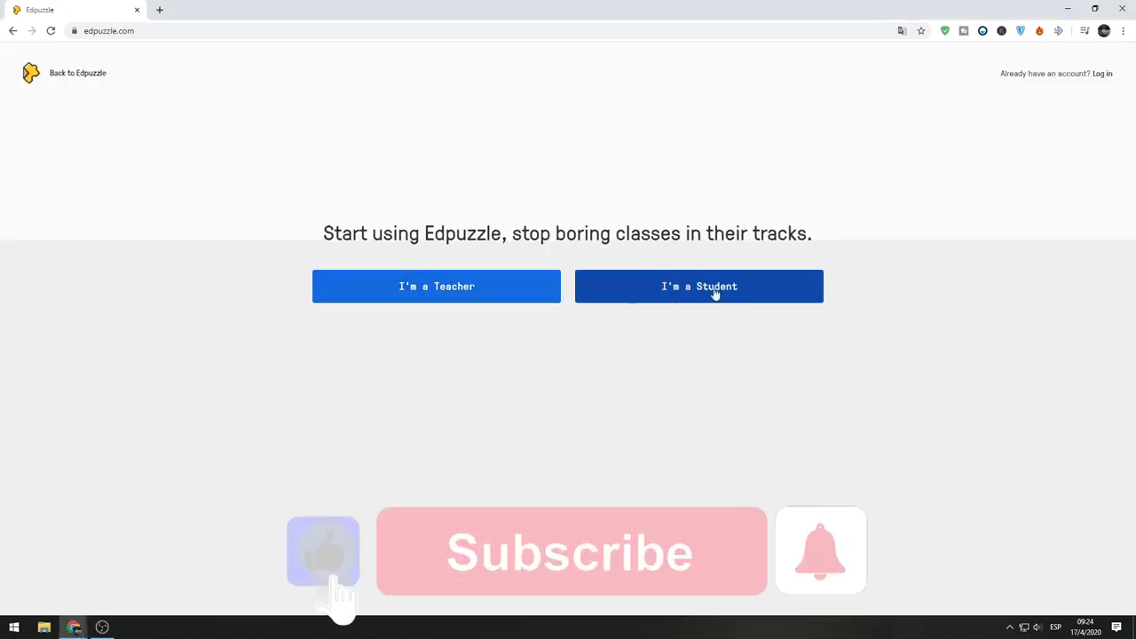
{"action": "left_click", "coordinate": [503, 298]}
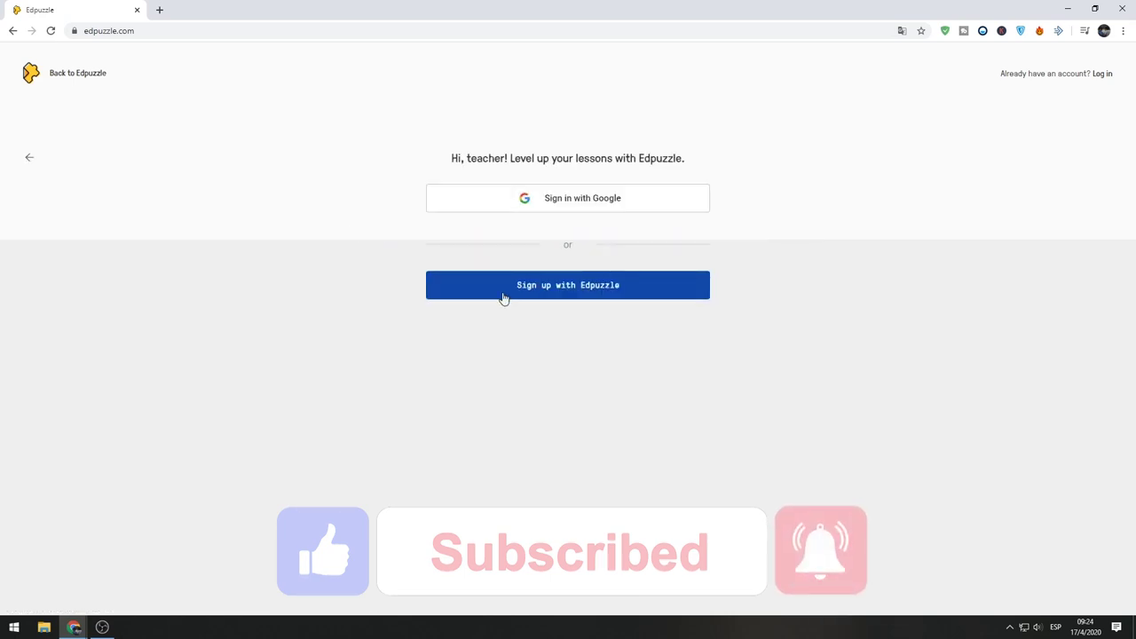
{"action": "left_click", "coordinate": [561, 202]}
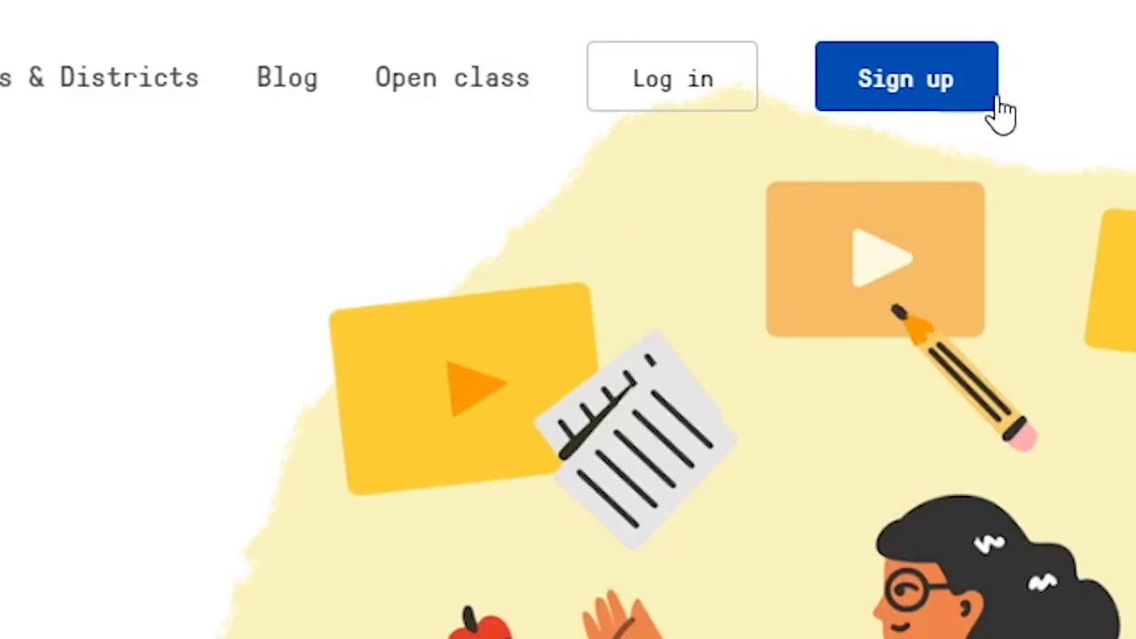
{"action": "left_click", "coordinate": [890, 78]}
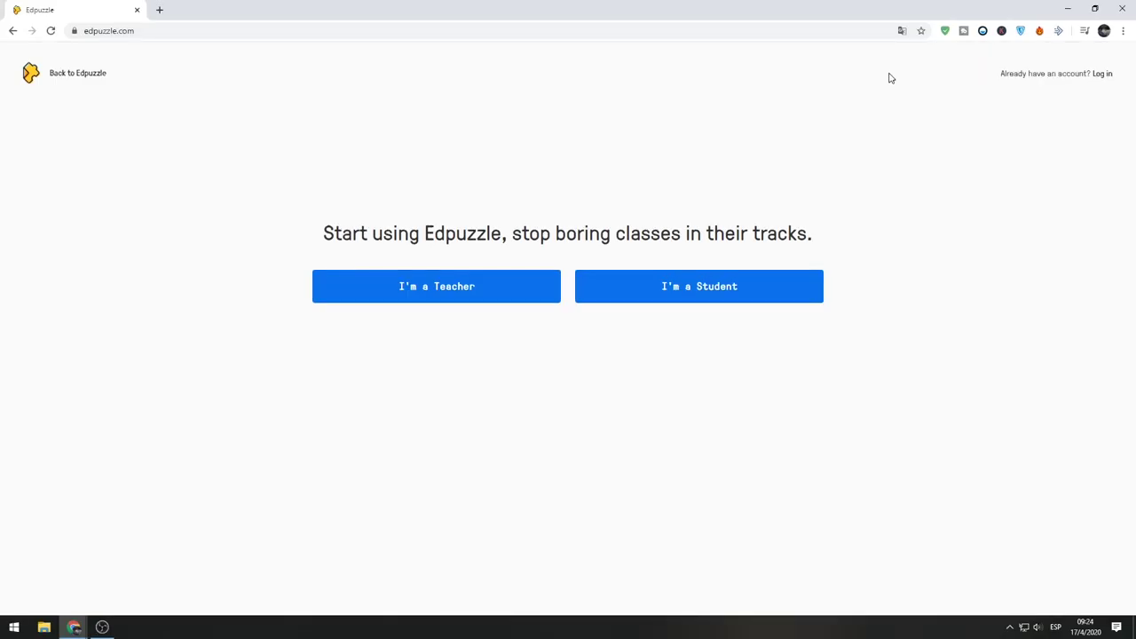
{"action": "left_click", "coordinate": [503, 299]}
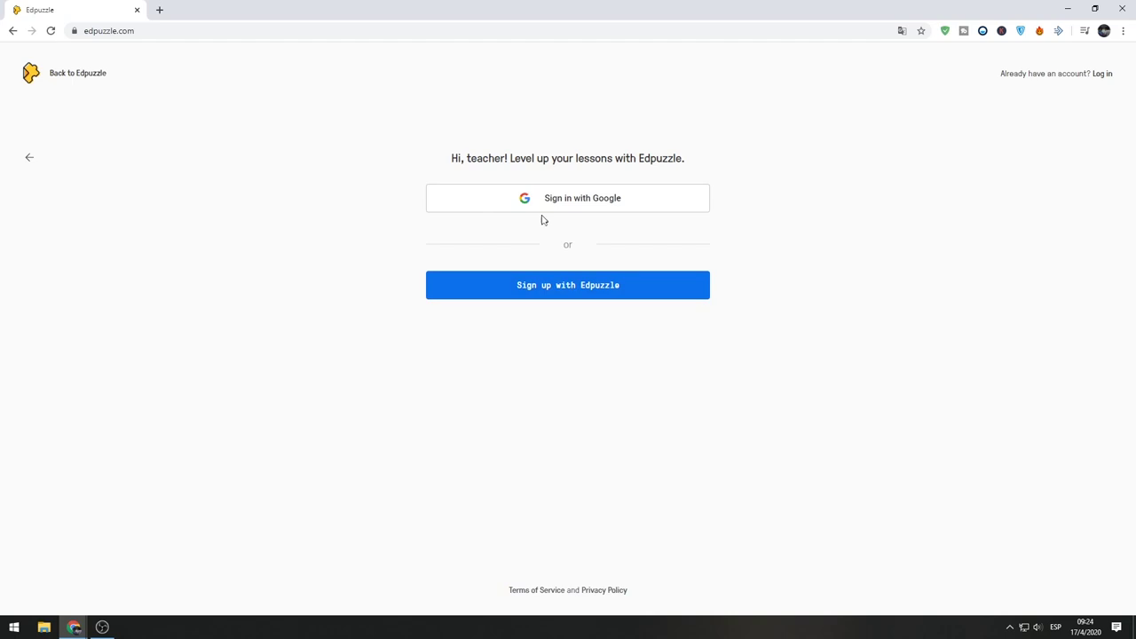
{"action": "left_click", "coordinate": [562, 203]}
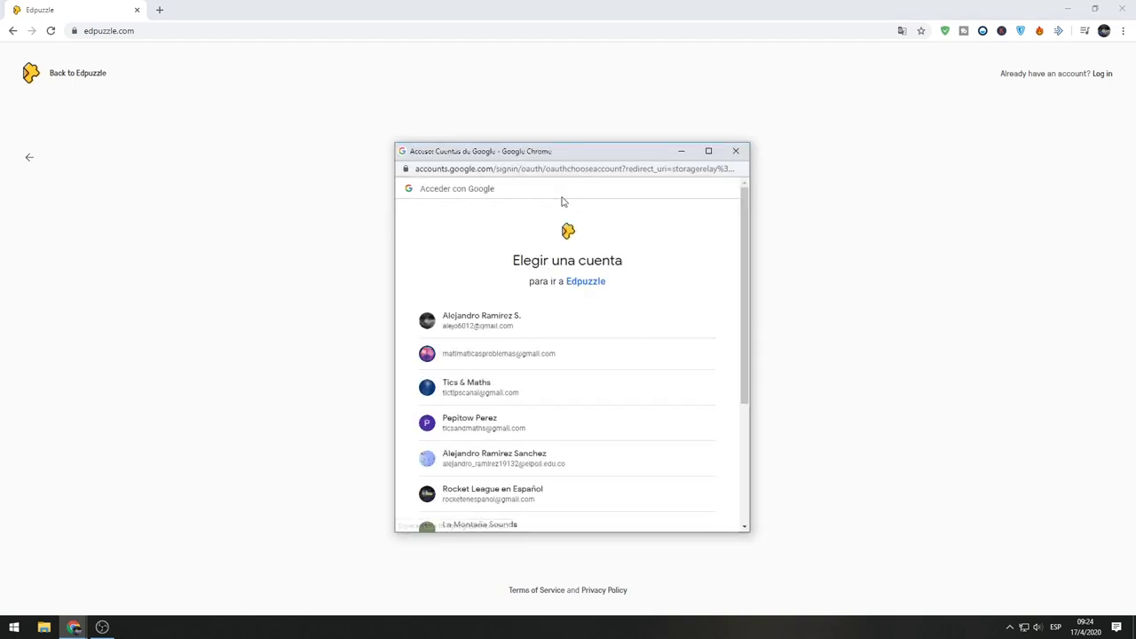
{"action": "left_click", "coordinate": [484, 423]}
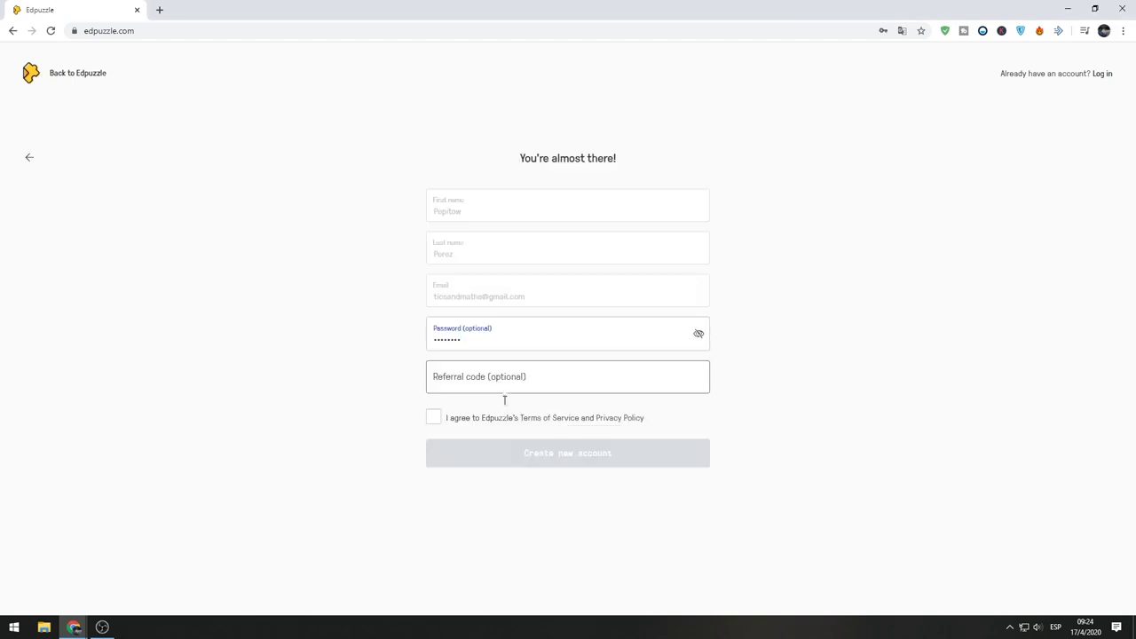
- Accept the terms, create the account with Math as subject area, and go to My Classes
{"action": "left_click", "coordinate": [432, 419]}
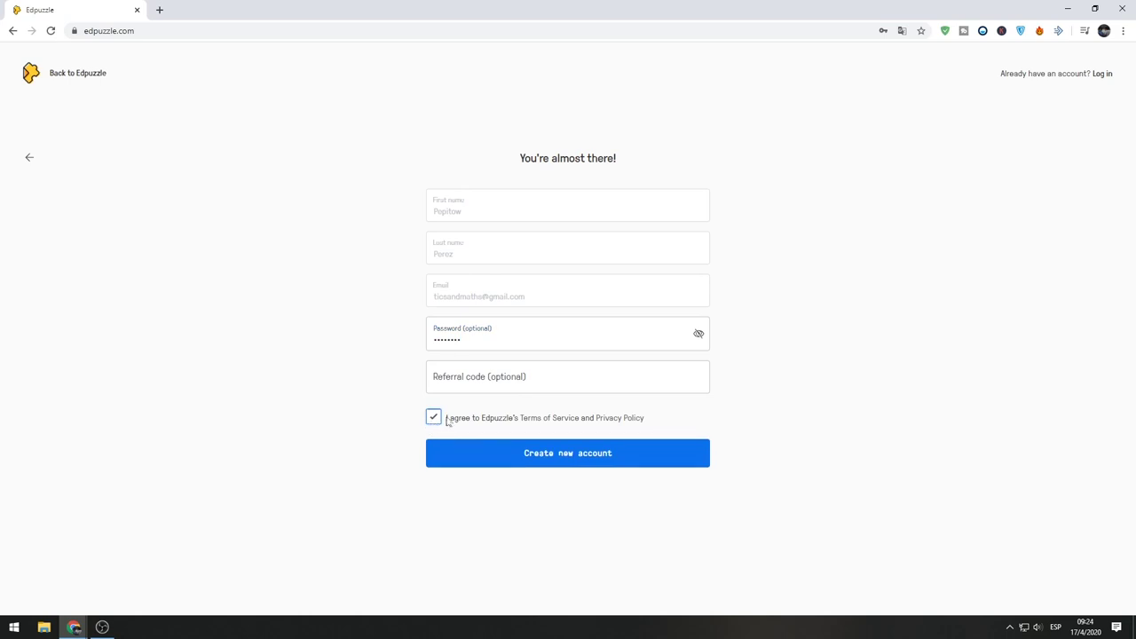
{"action": "left_click", "coordinate": [633, 460]}
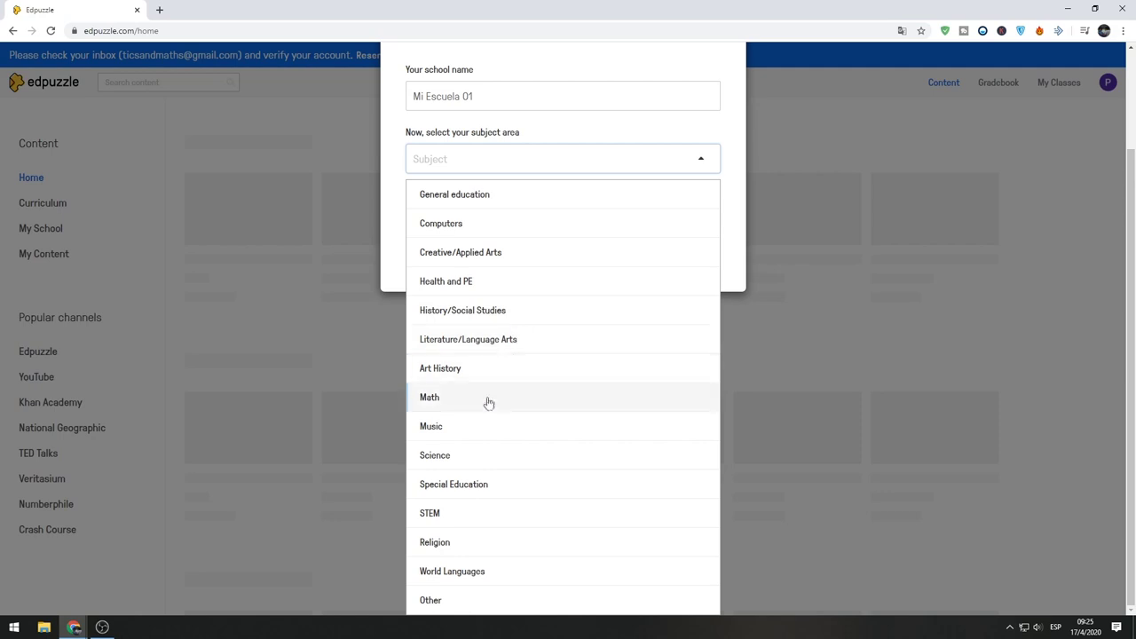
{"action": "left_click", "coordinate": [435, 400]}
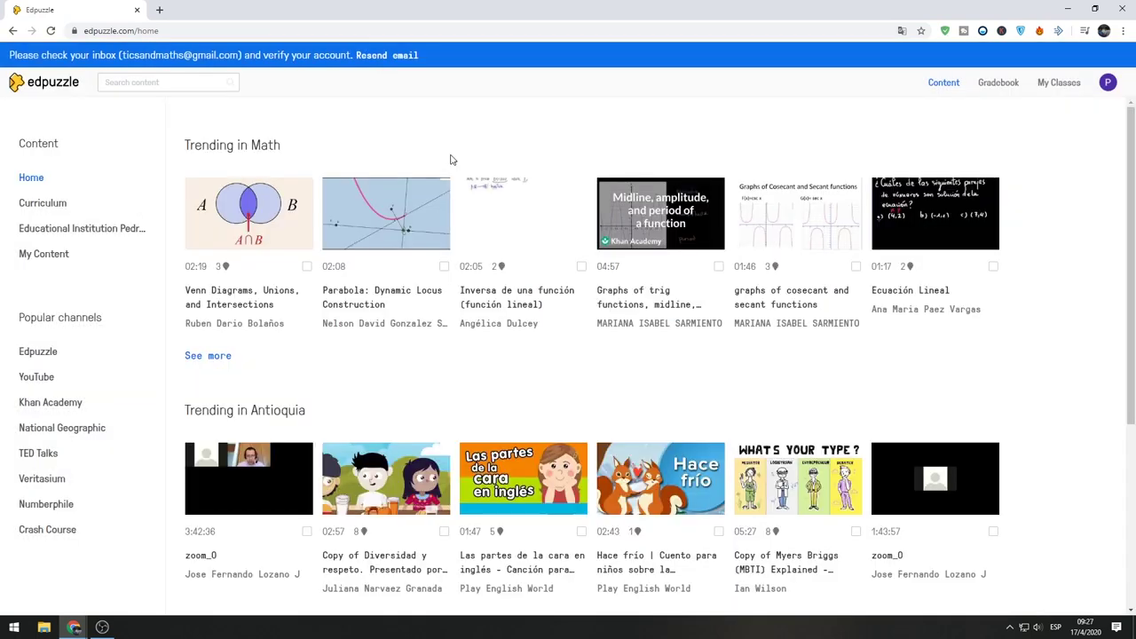
{"action": "scroll", "coordinate": [596, 316], "scroll_direction": "down", "scroll_amount": 2}
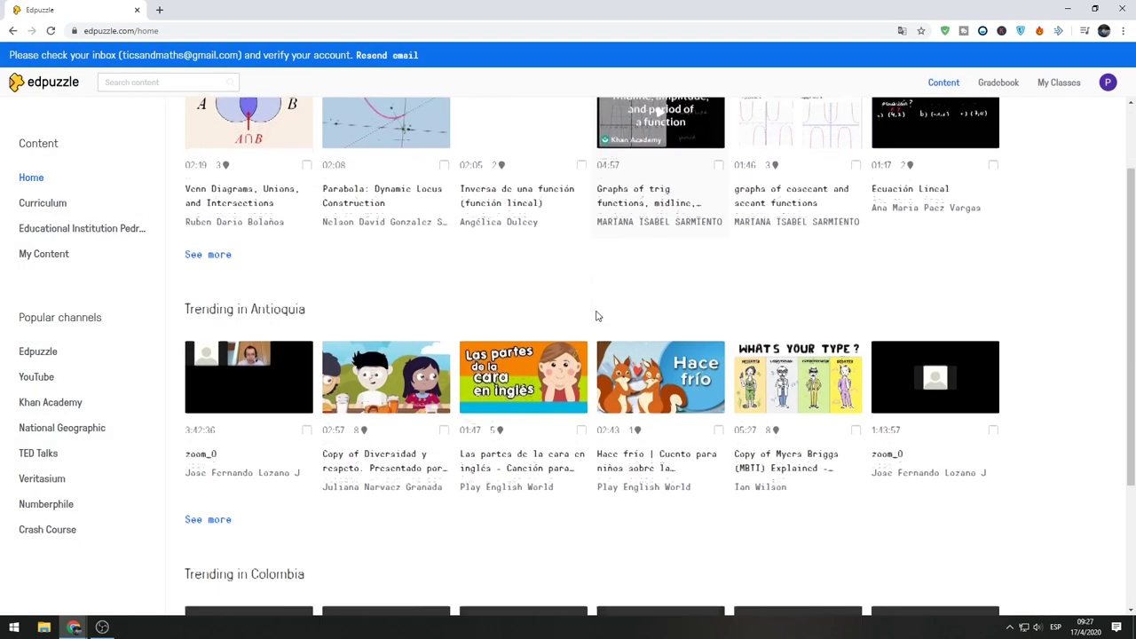
{"action": "scroll", "coordinate": [600, 314], "scroll_direction": "up", "scroll_amount": 2}
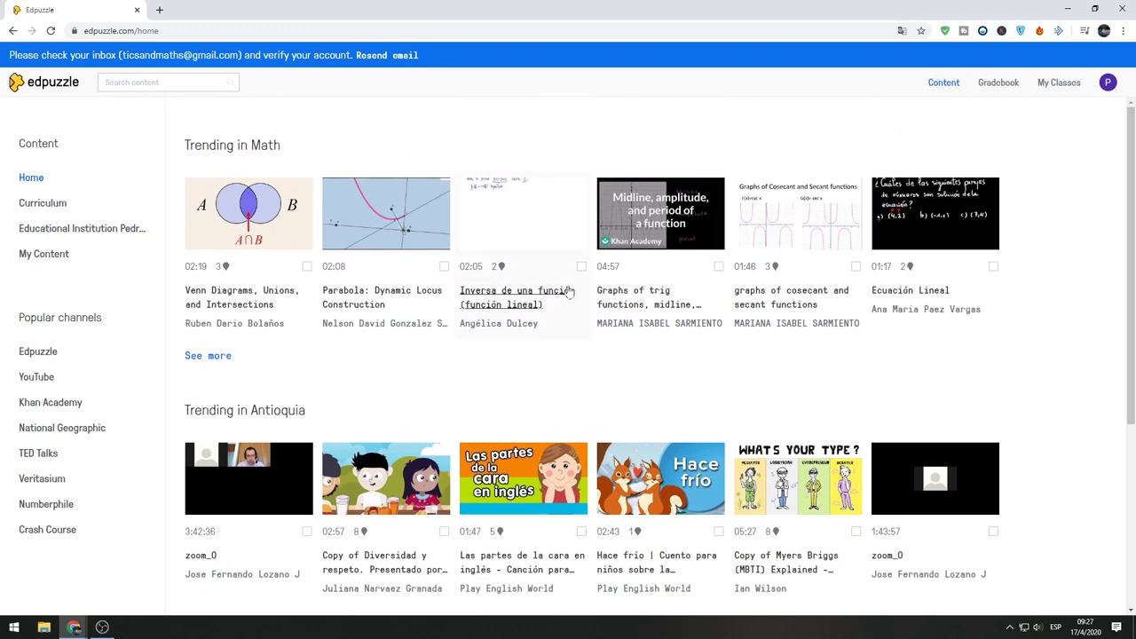
{"action": "left_click_drag", "start_coordinate": [107, 318], "coordinate": [23, 320]}
{"action": "left_click", "coordinate": [132, 310]}
{"action": "left_click", "coordinate": [1068, 83]}
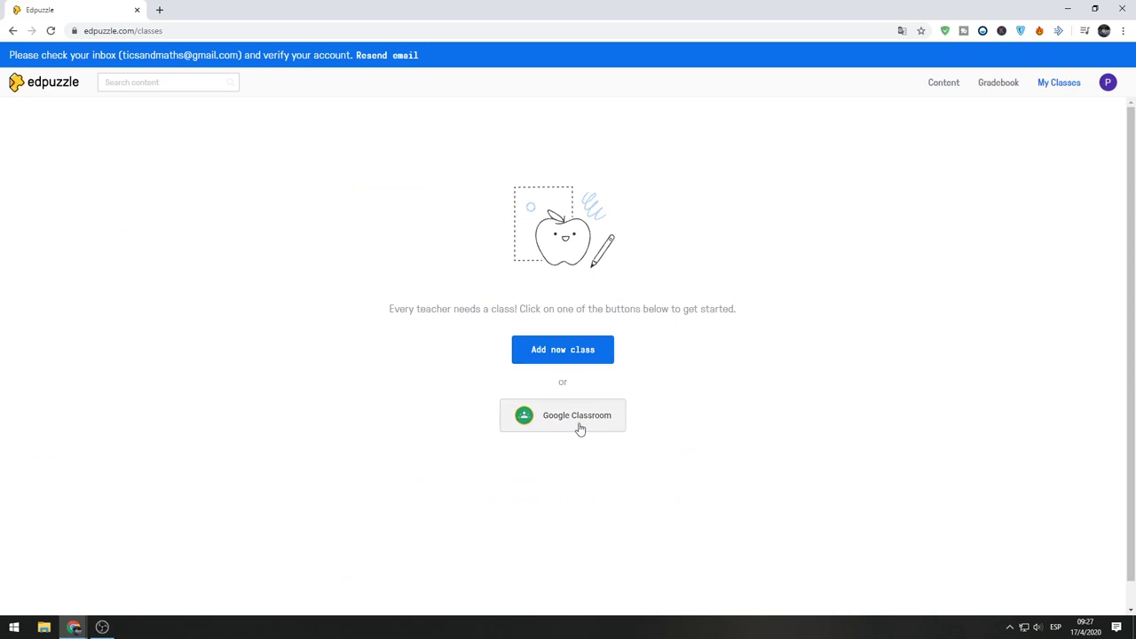
- Create the class 'Salón 1' described as 'descripción del grupo' and try inviting students
{"action": "left_click", "coordinate": [593, 350]}
{"action": "type", "text": "Salón 1"}
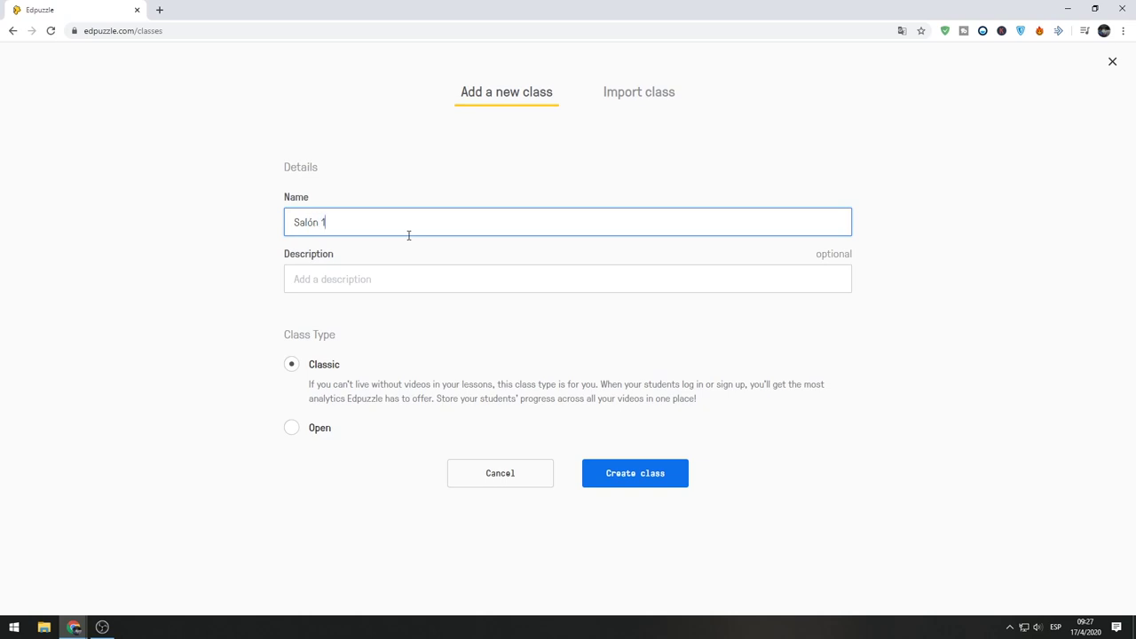
{"action": "left_click", "coordinate": [330, 279]}
{"action": "type", "text": "descripción del grupo"}
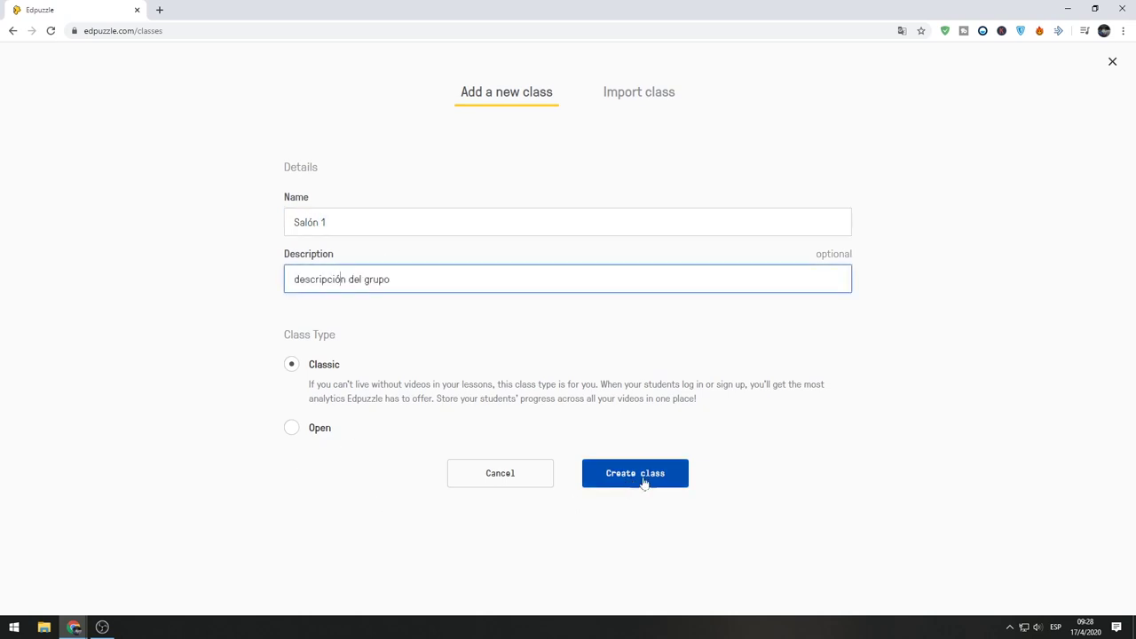
{"action": "left_click", "coordinate": [671, 475]}
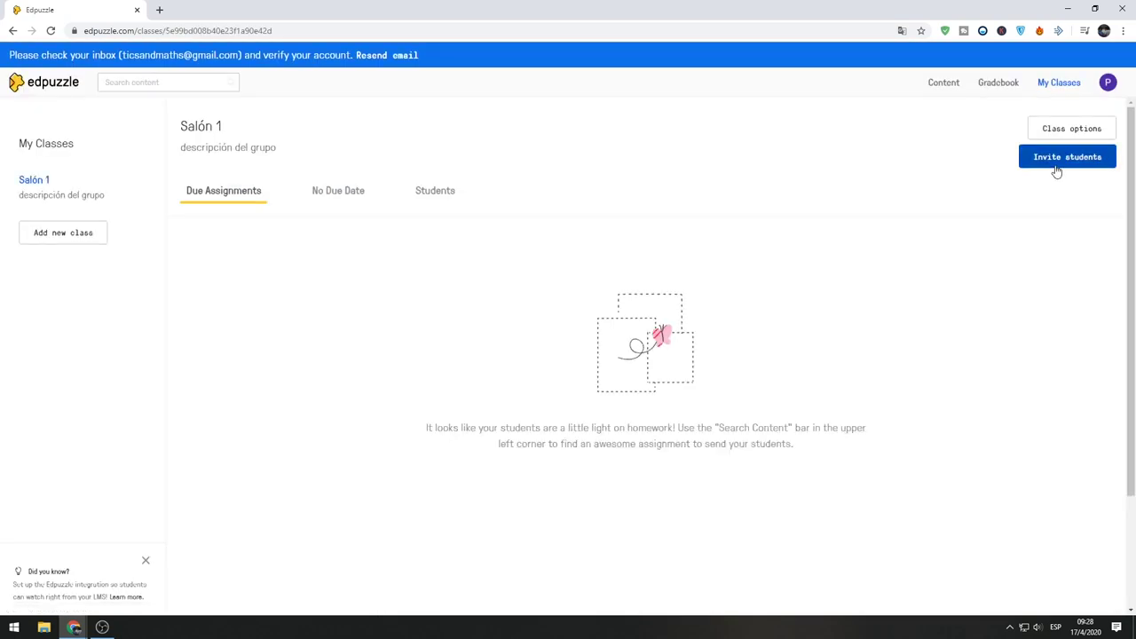
{"action": "left_click", "coordinate": [1056, 159]}
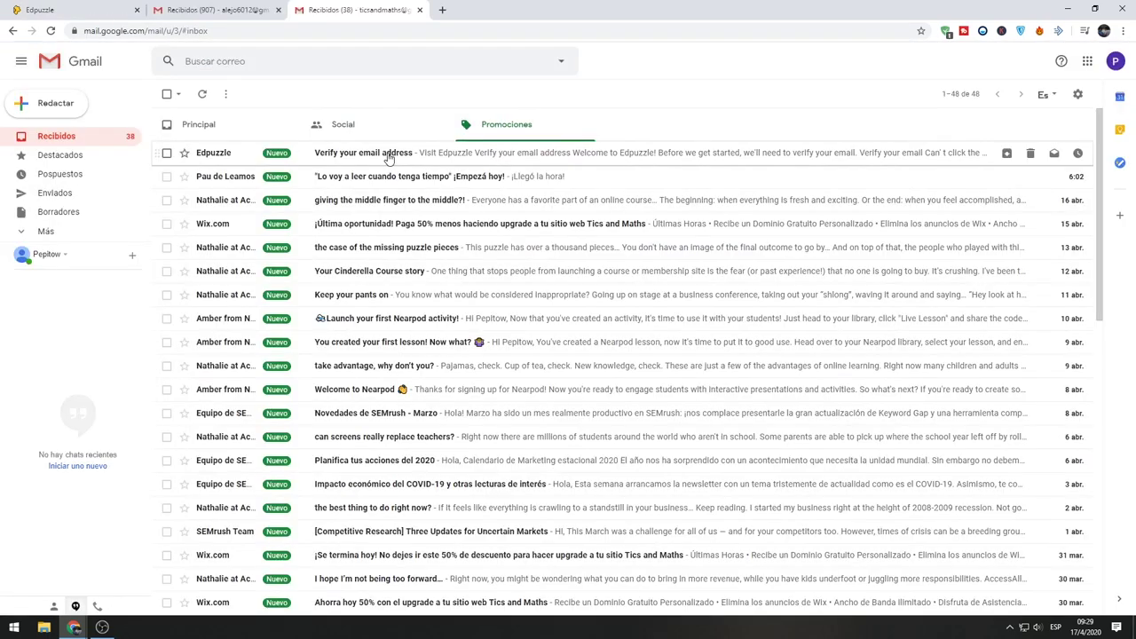
- Verify the account email from Gmail, then invite students from Salón 1's Students tab
{"action": "left_click", "coordinate": [355, 152]}
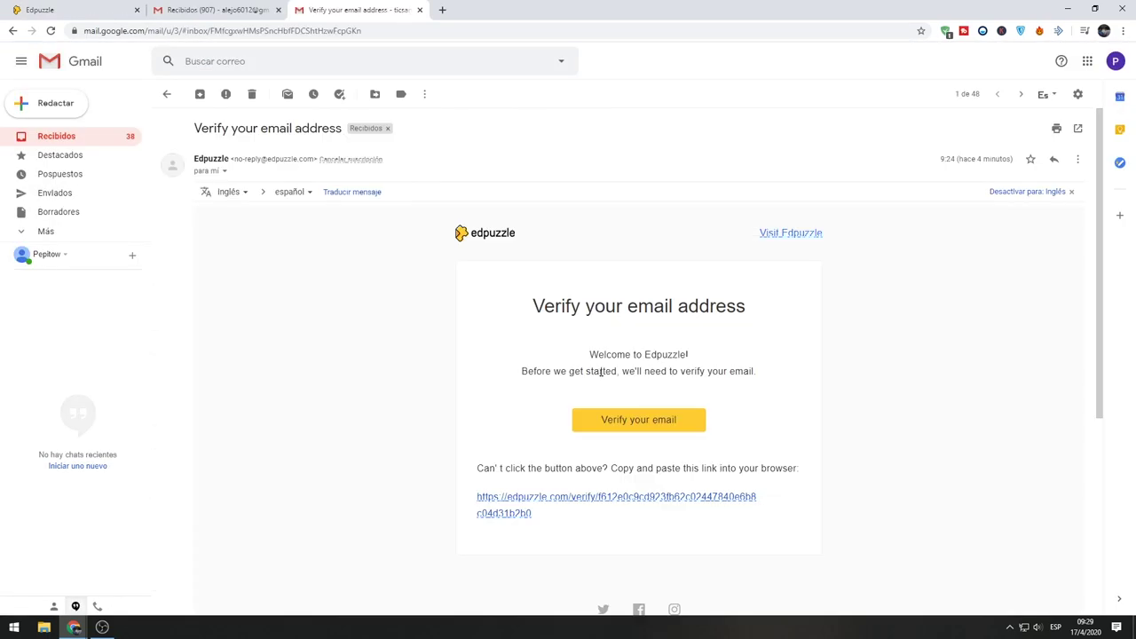
{"action": "left_click", "coordinate": [624, 428]}
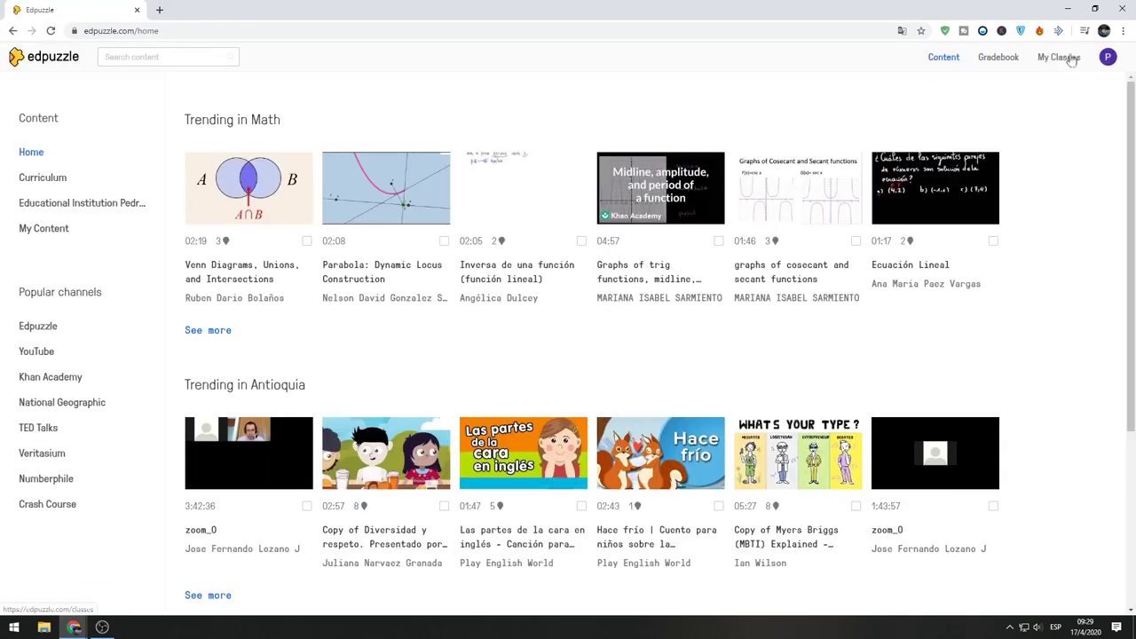
{"action": "left_click", "coordinate": [1059, 57]}
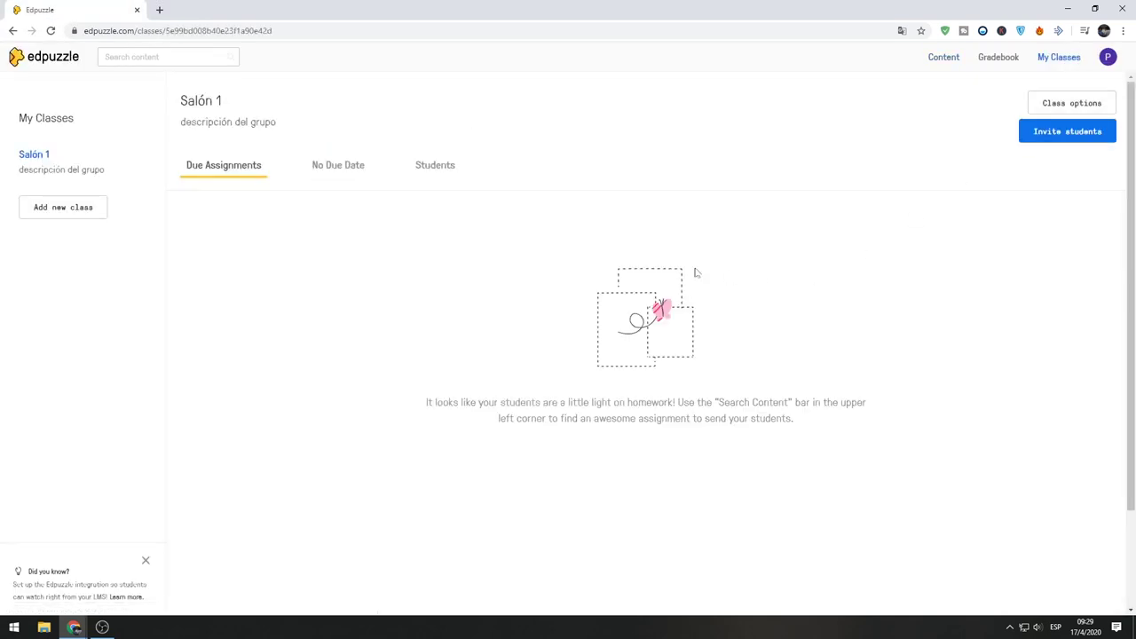
{"action": "left_click", "coordinate": [448, 170]}
{"action": "left_click", "coordinate": [270, 230]}
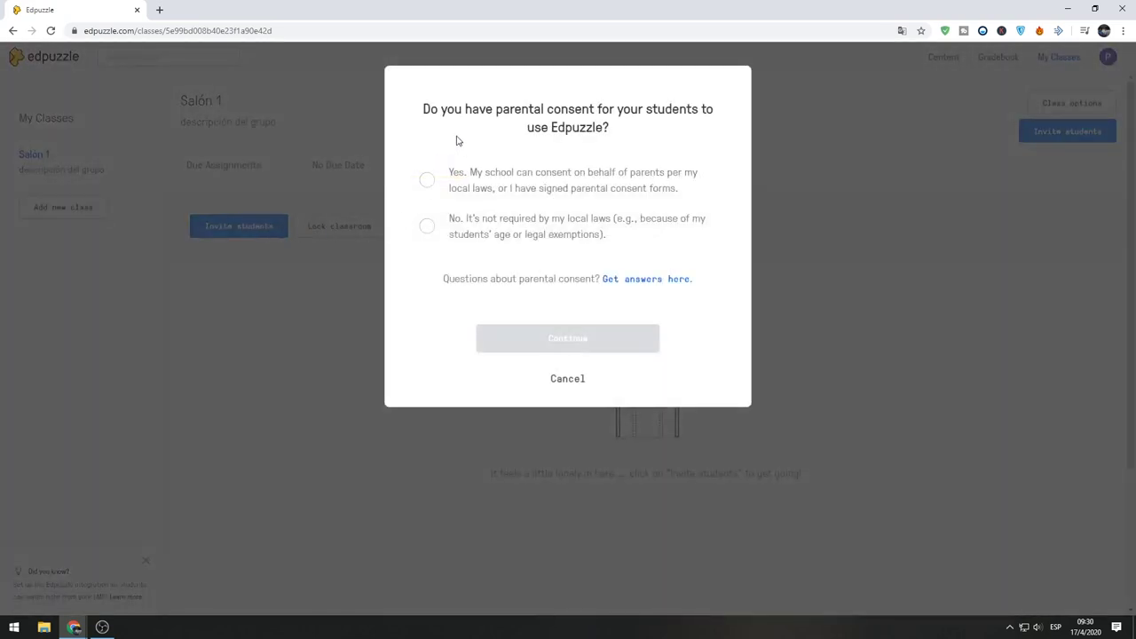
- Confirm parental consent and copy the Salón 1 class code and join link
{"action": "left_click", "coordinate": [429, 182]}
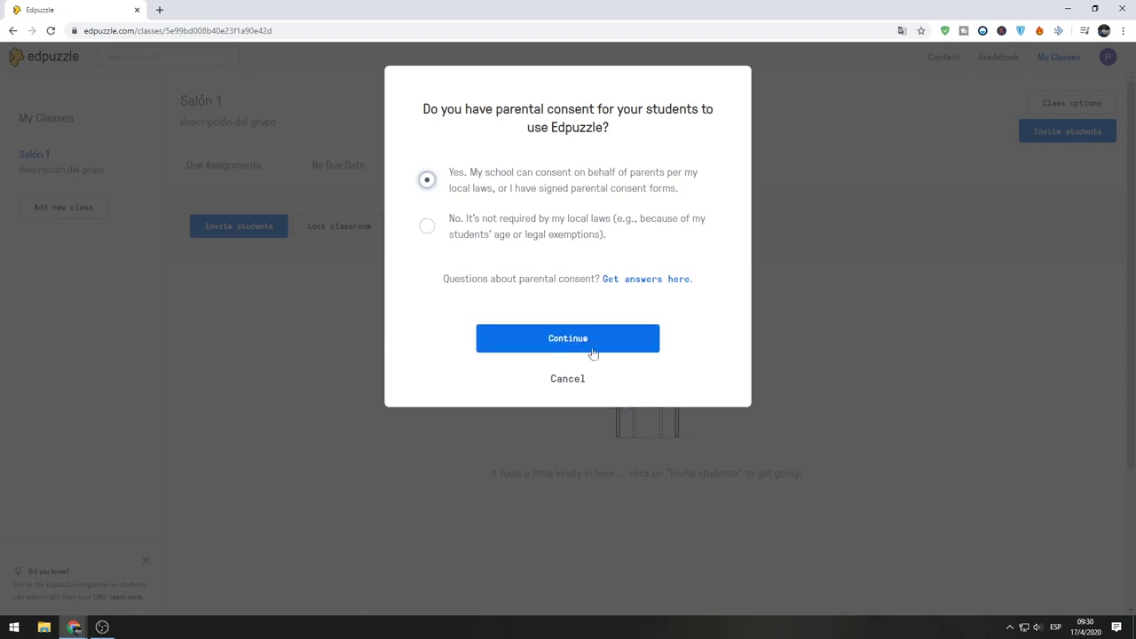
{"action": "left_click", "coordinate": [633, 346]}
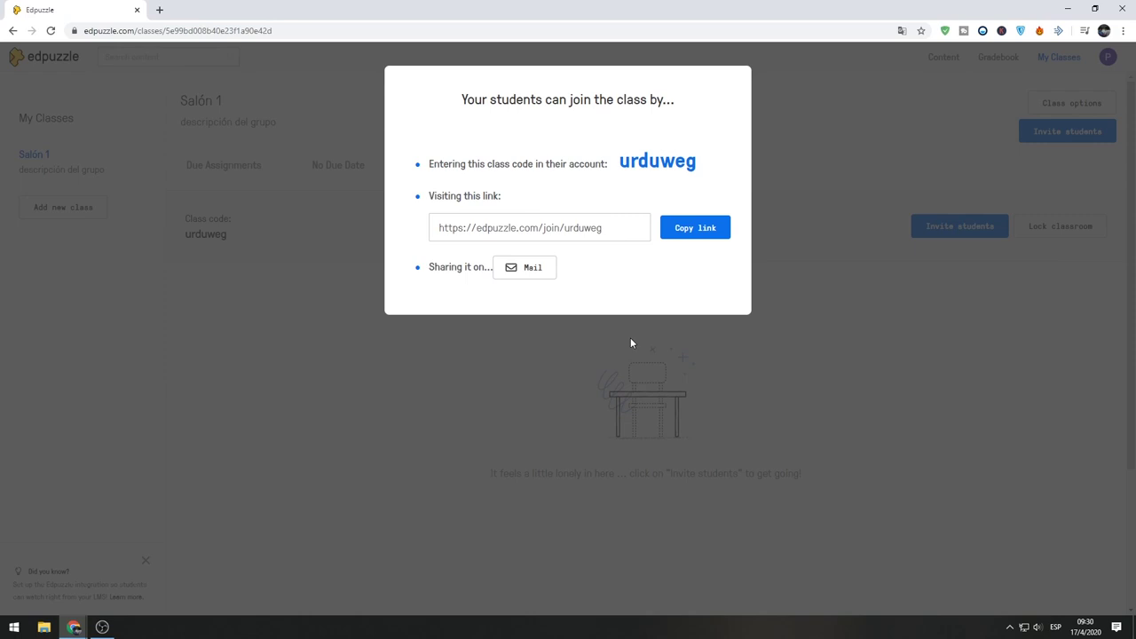
{"action": "double_click", "coordinate": [664, 164]}
{"action": "left_click", "coordinate": [619, 233]}
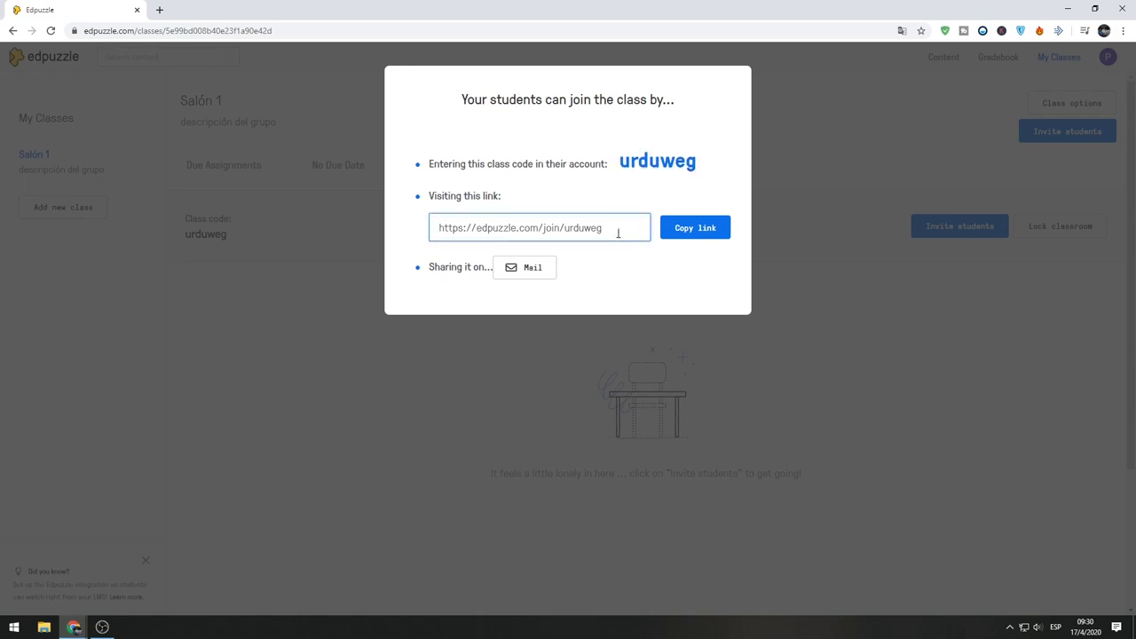
- Join Salón 1 as a student using the class code, then view the class's student list
{"action": "left_click", "coordinate": [643, 274]}
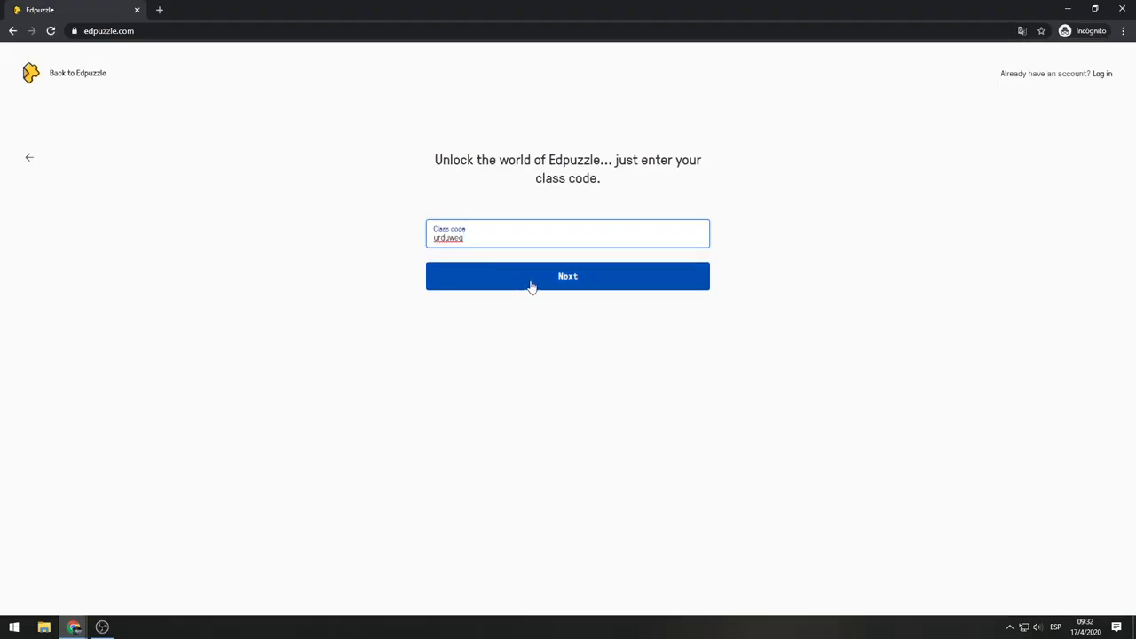
{"action": "left_click", "coordinate": [532, 285]}
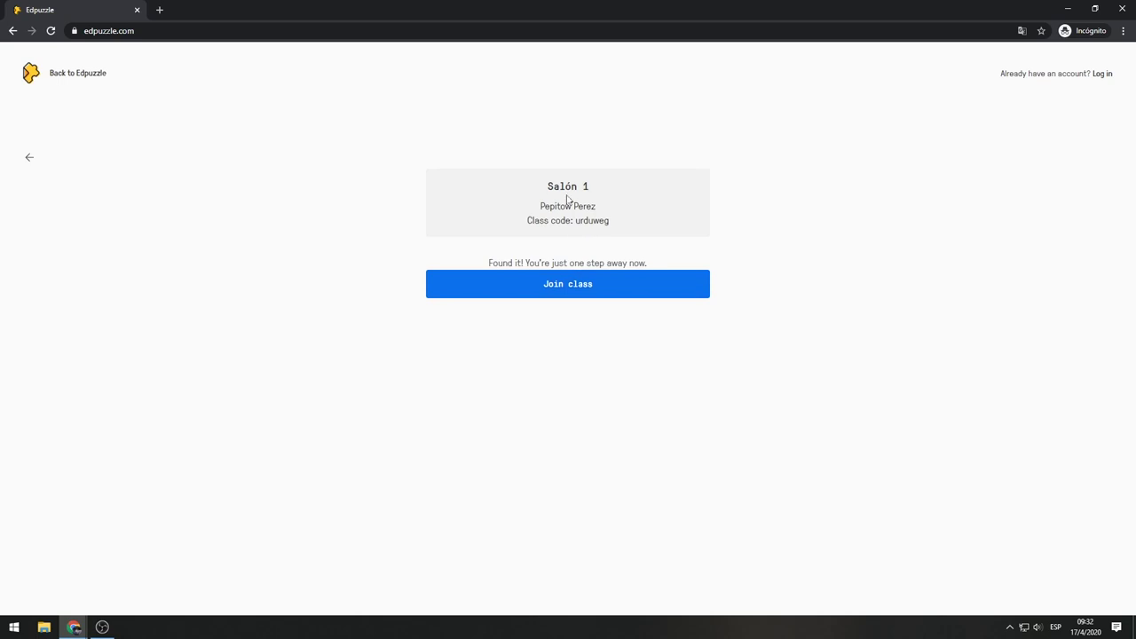
{"action": "left_click_drag", "start_coordinate": [543, 191], "coordinate": [619, 244]}
{"action": "left_click", "coordinate": [643, 228]}
{"action": "left_click", "coordinate": [582, 291]}
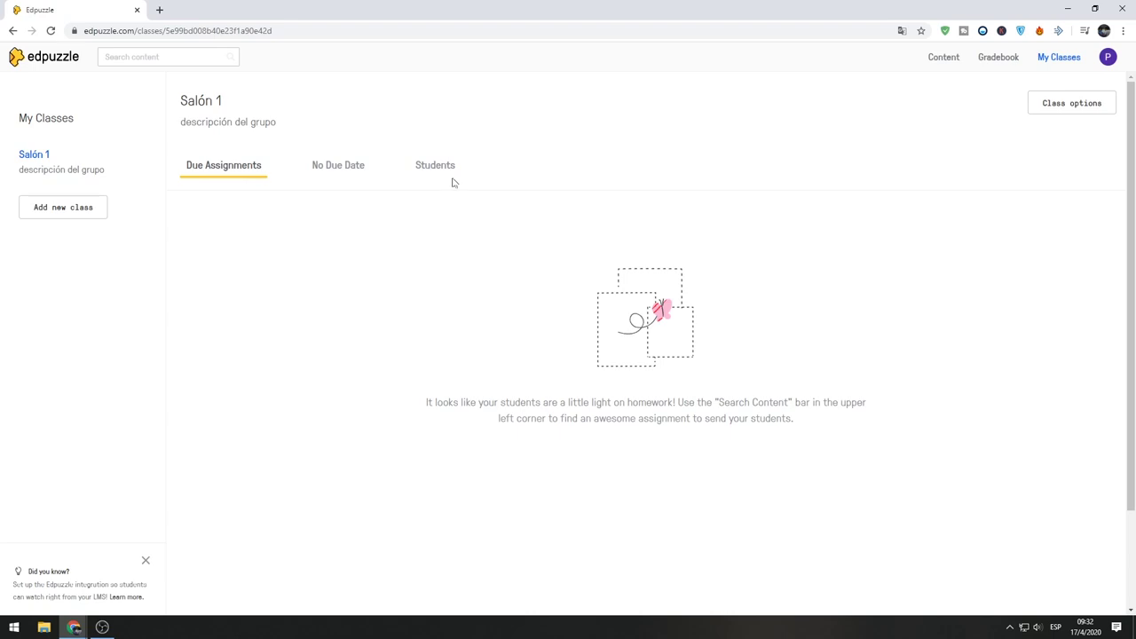
{"action": "left_click", "coordinate": [448, 173]}
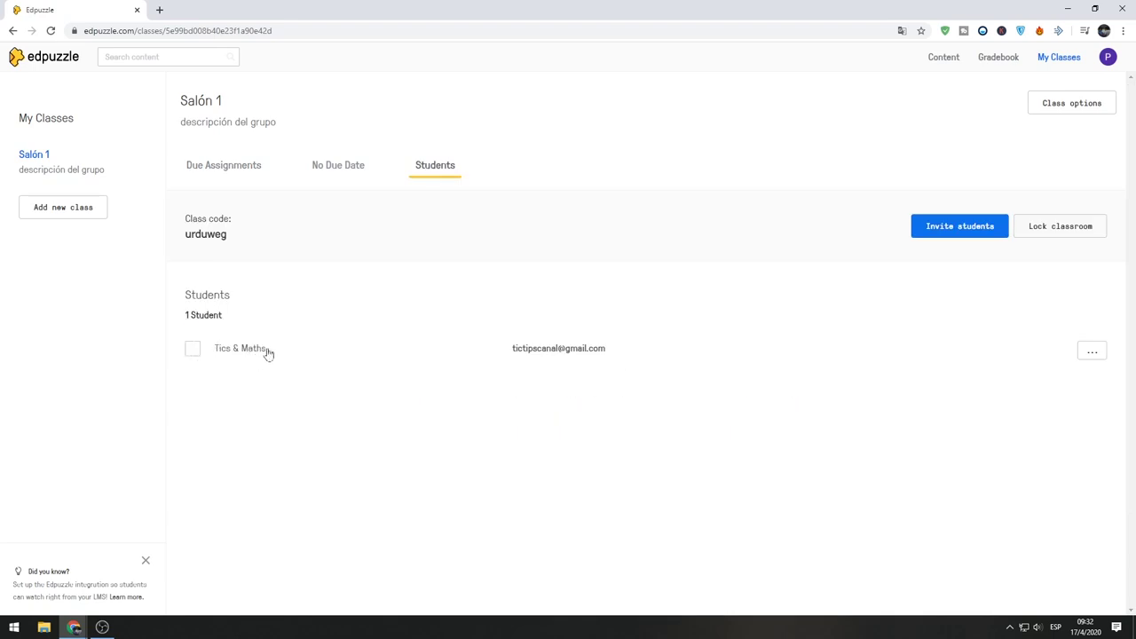
- Search YouTube for 'Fracciones desde cero', preview the 33:50 video, and tick it
{"action": "left_click", "coordinate": [563, 357]}
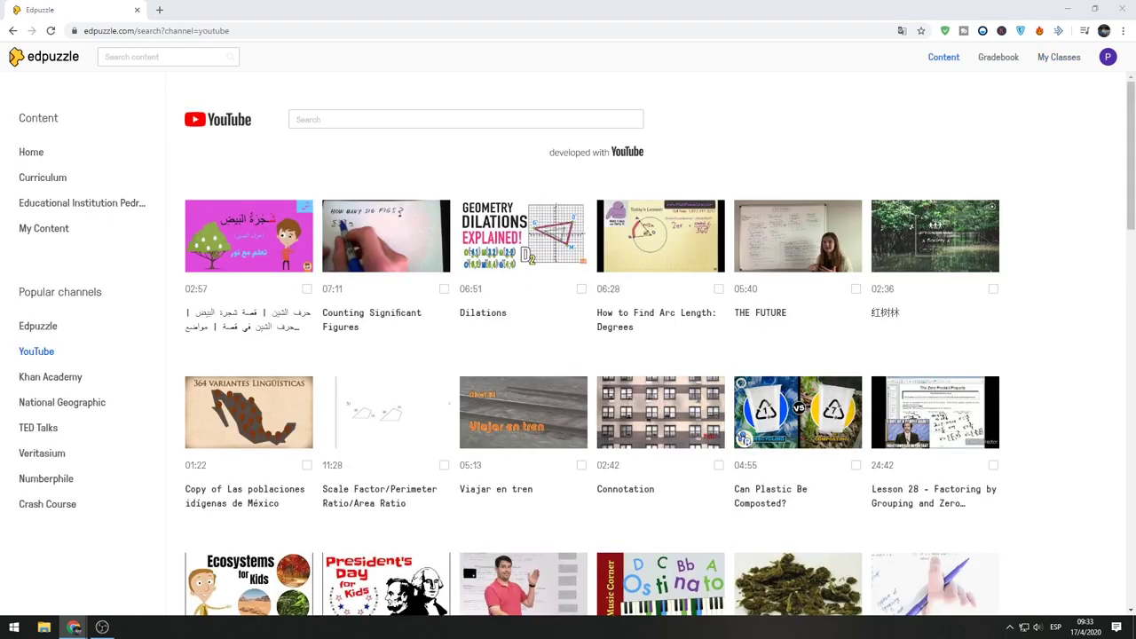
{"action": "left_click", "coordinate": [343, 123]}
{"action": "type", "text": "Fracciones desde cero"}
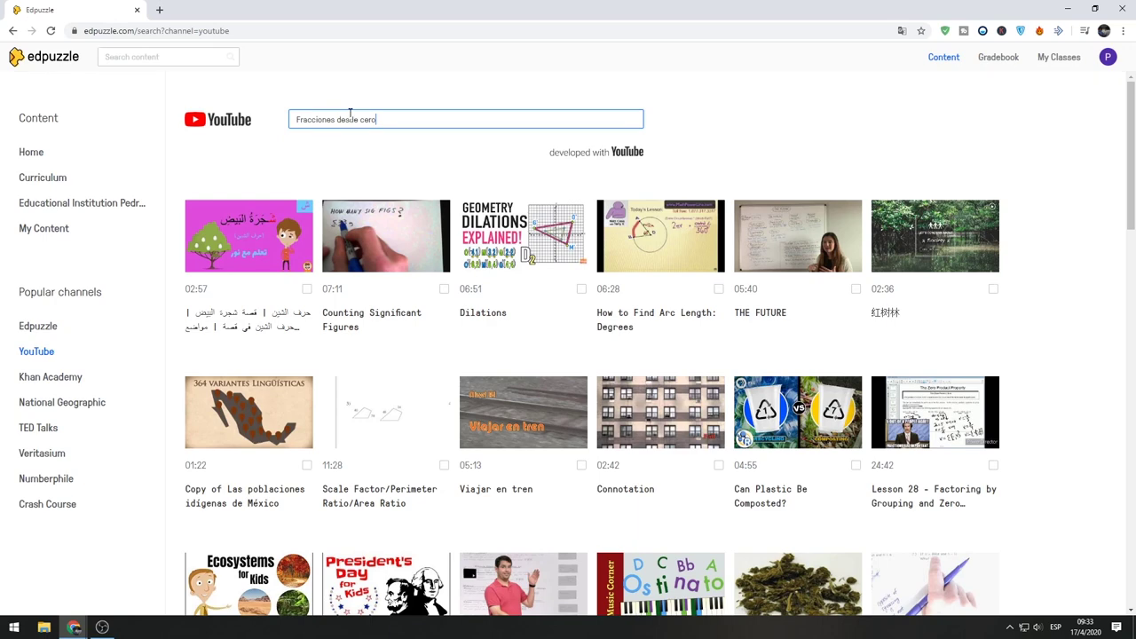
{"action": "key", "text": "Return"}
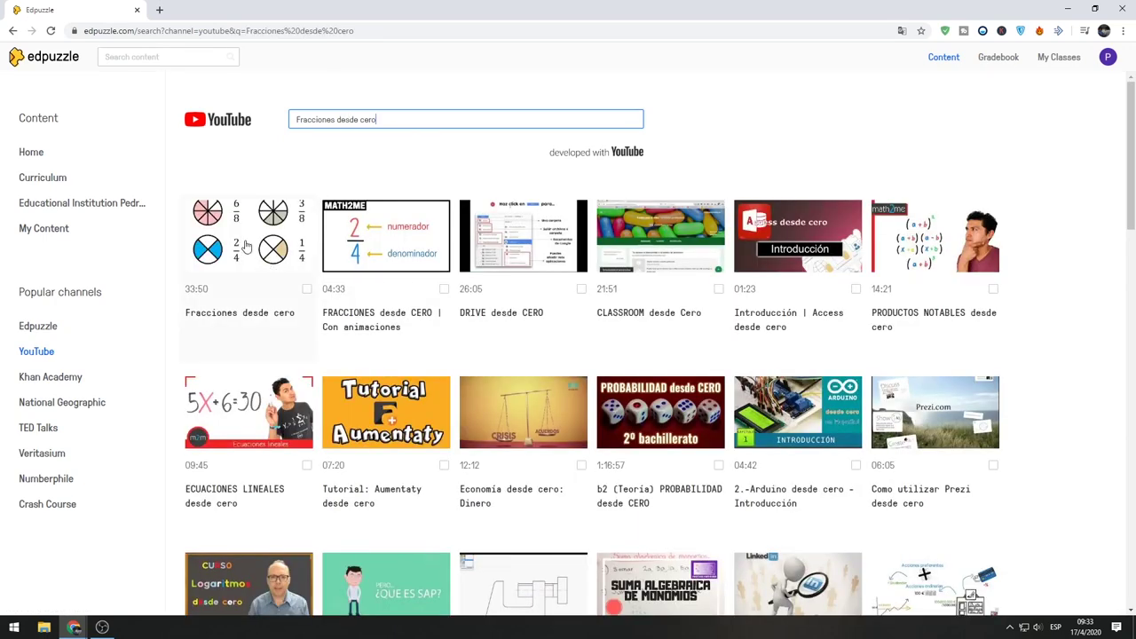
{"action": "left_click", "coordinate": [248, 248]}
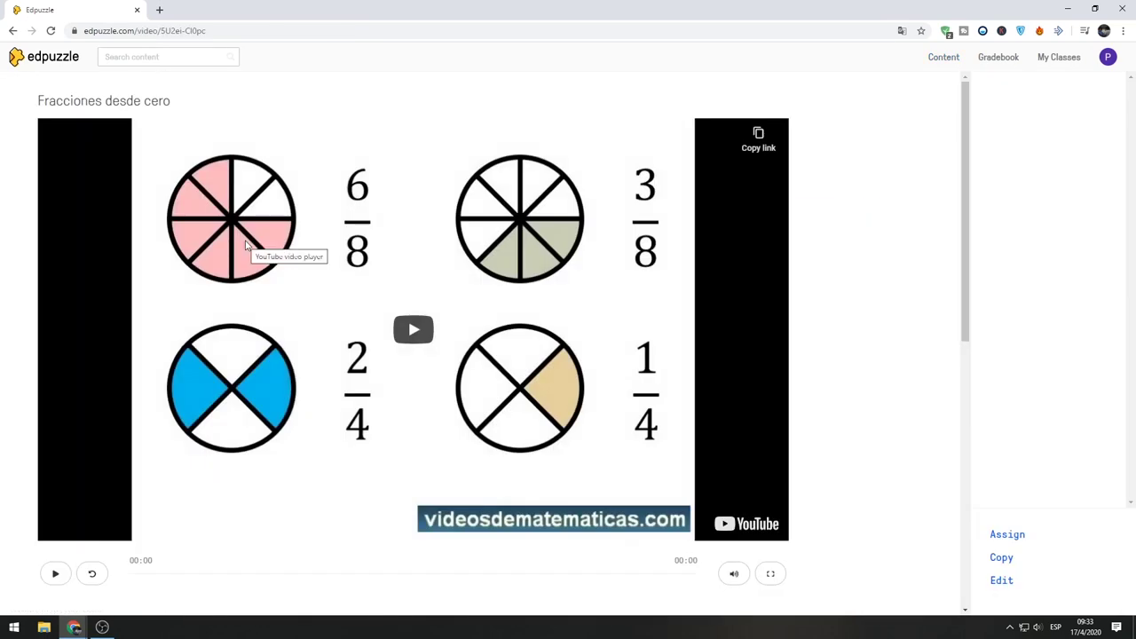
{"action": "key", "text": "alt+Left"}
{"action": "left_click", "coordinate": [306, 328]}
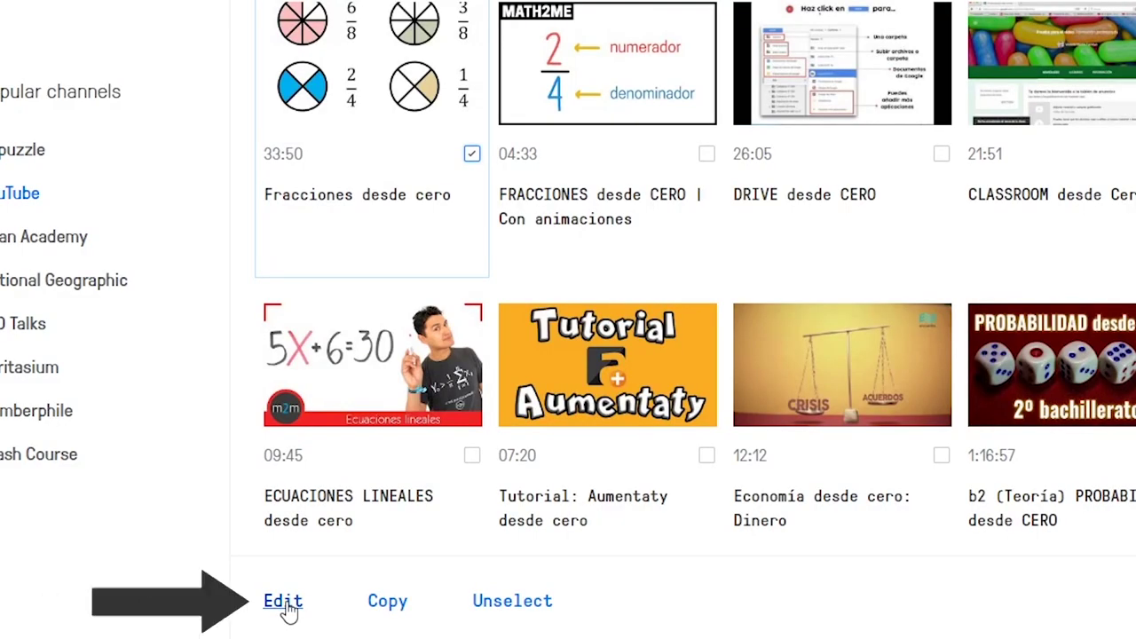
- Trim the start of the Fracciones desde cero video, leaving a 04:18 excerpt
{"action": "left_click", "coordinate": [285, 605]}
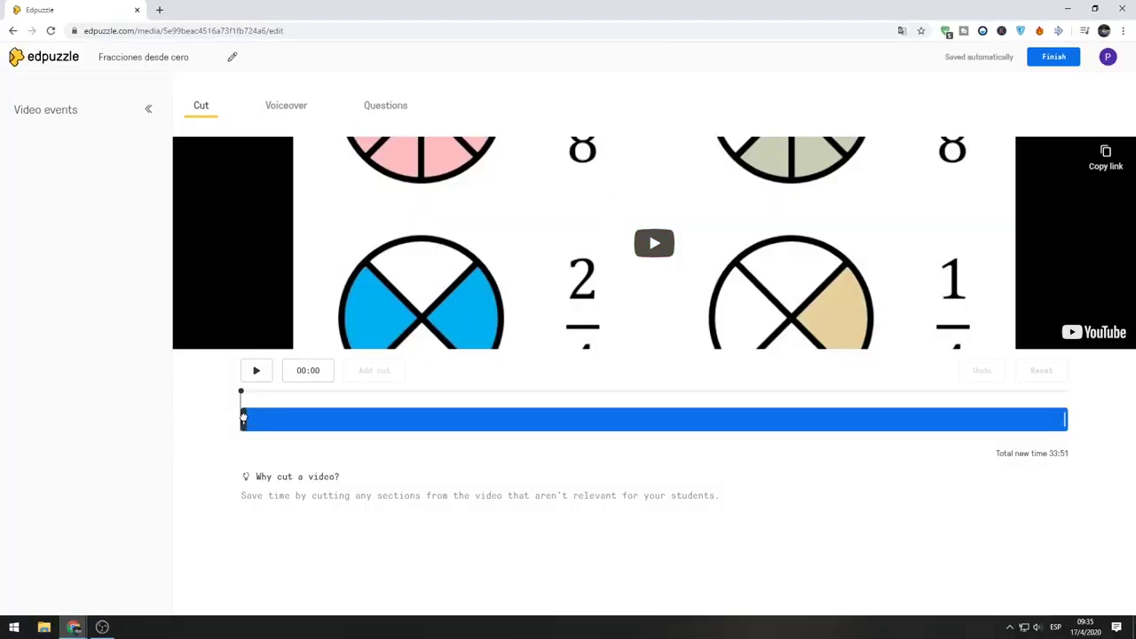
{"action": "left_click", "coordinate": [243, 417]}
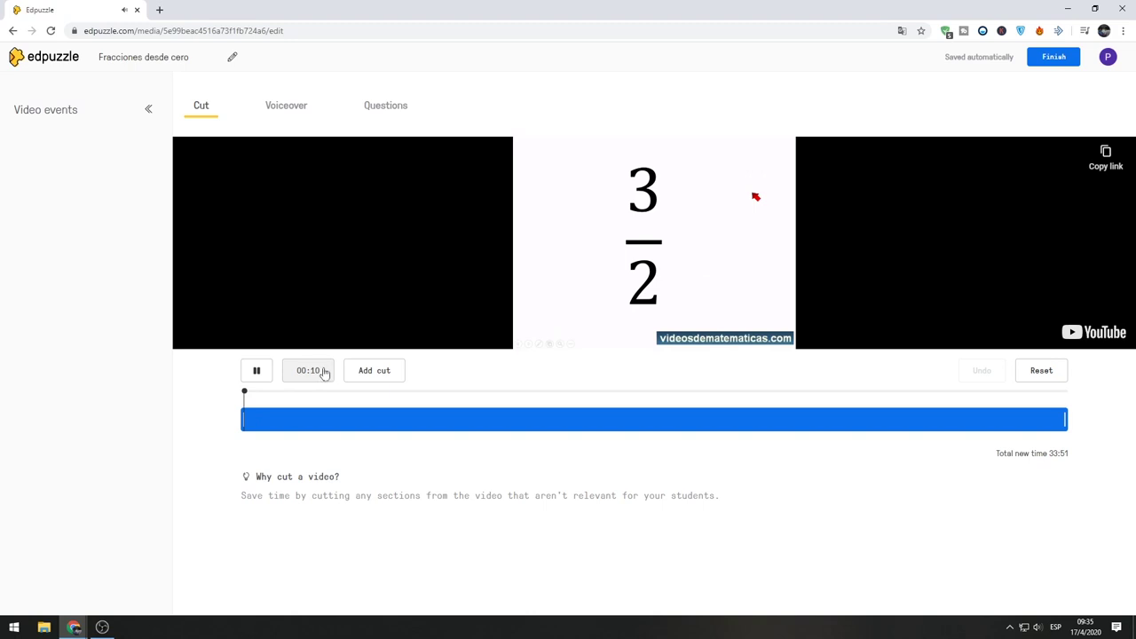
{"action": "left_click", "coordinate": [257, 372]}
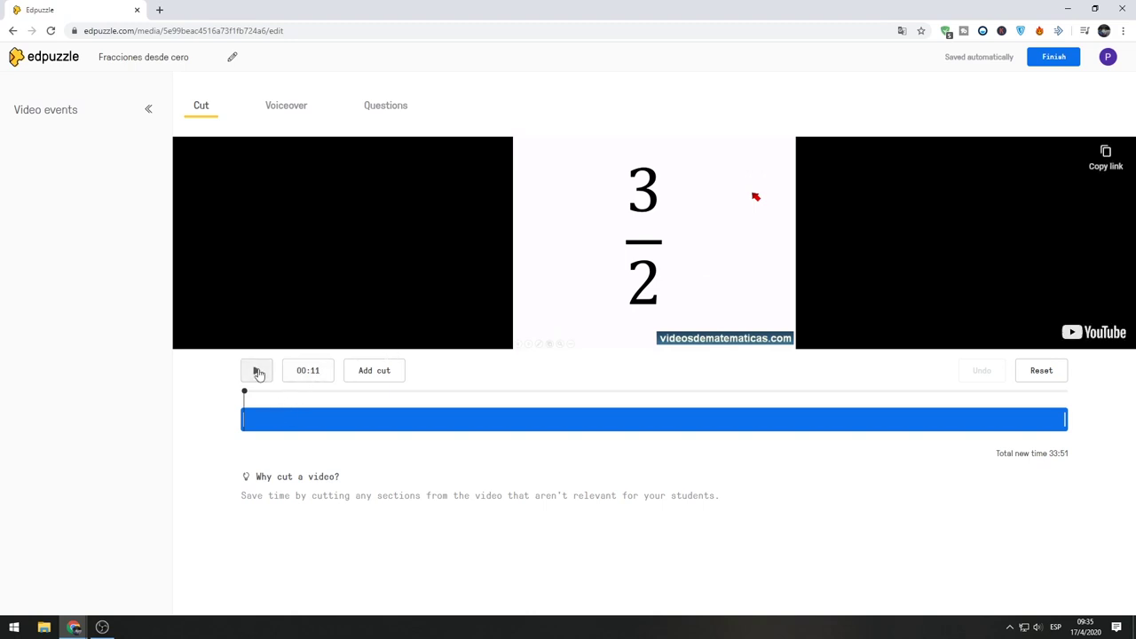
{"action": "left_click_drag", "start_coordinate": [245, 418], "coordinate": [649, 417]}
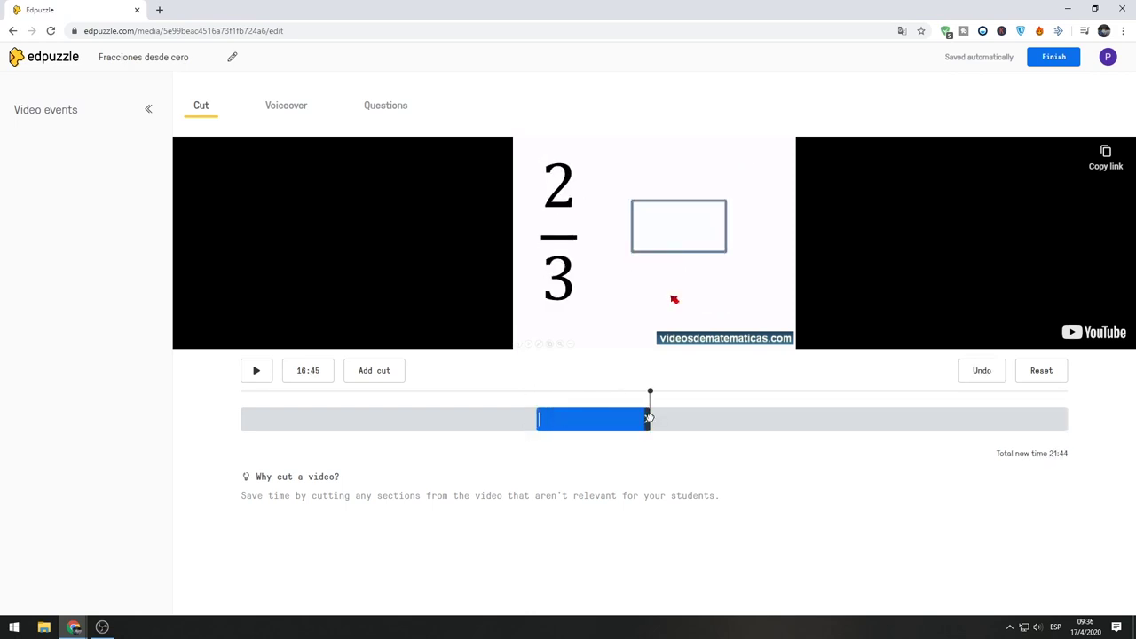
{"action": "left_click", "coordinate": [286, 110]}
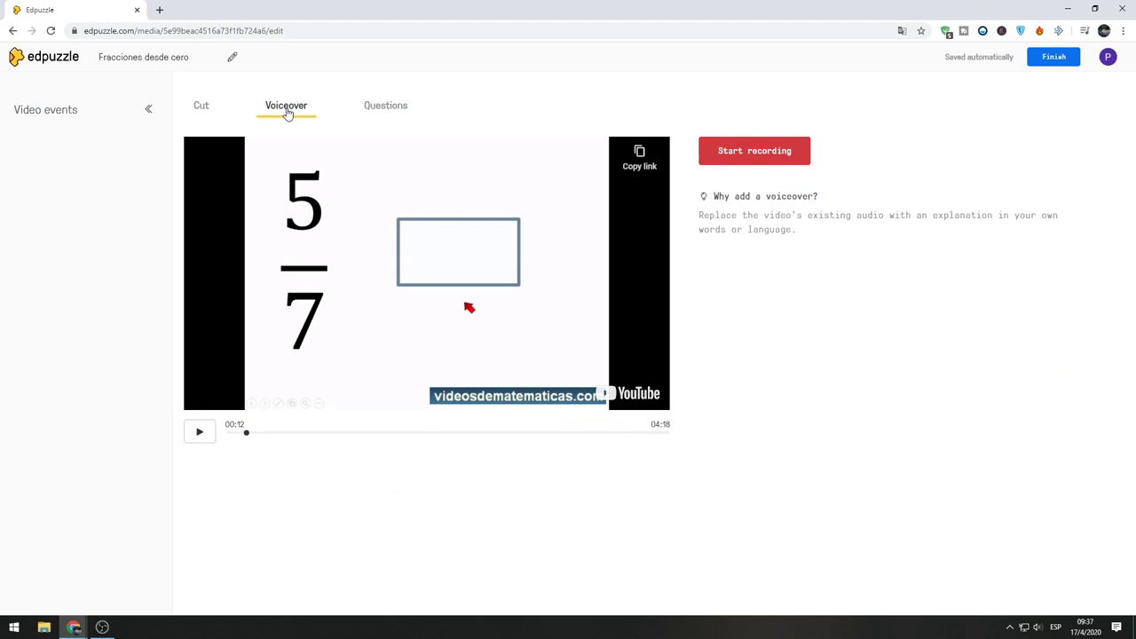
- Record a 2-second trial voiceover at 00:15 with microphone access, then delete it
{"action": "left_click", "coordinate": [213, 433]}
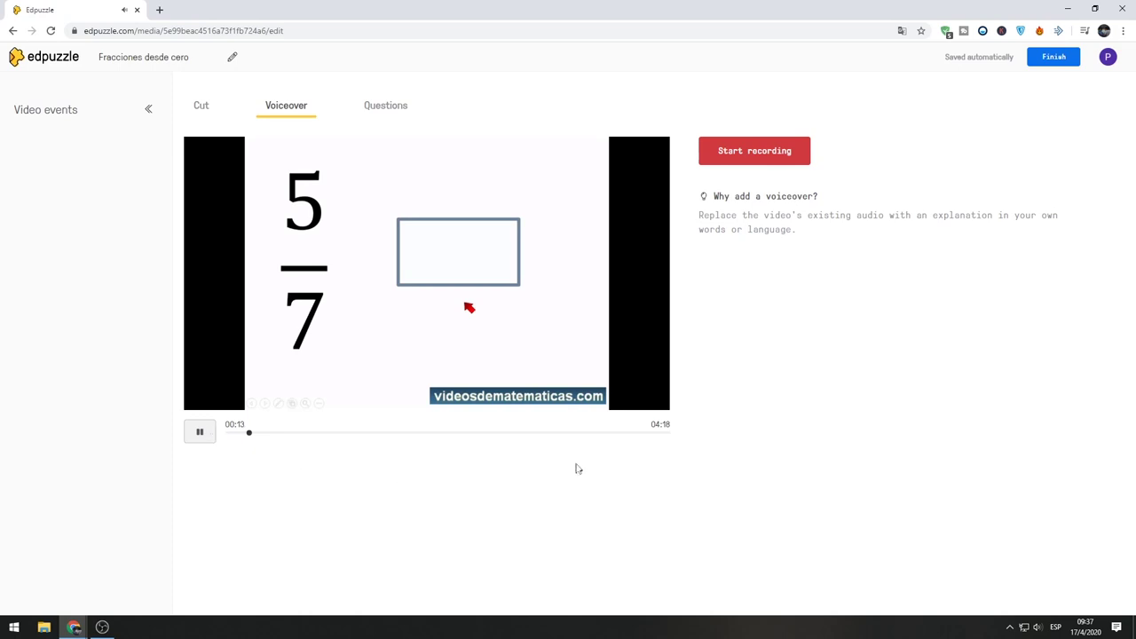
{"action": "left_click", "coordinate": [201, 431]}
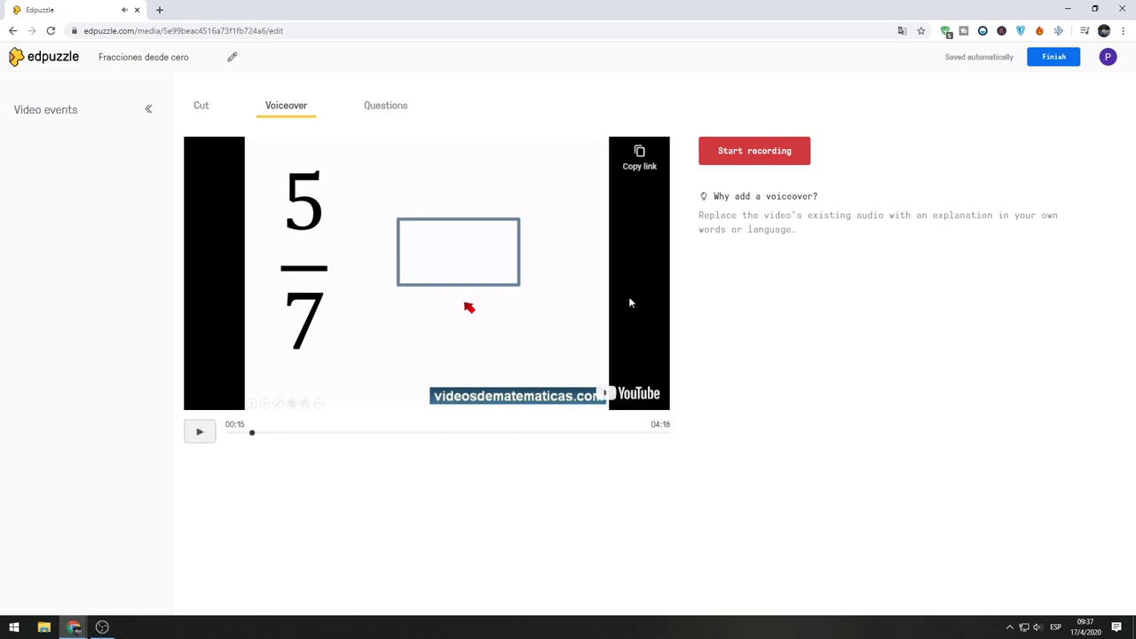
{"action": "left_click", "coordinate": [786, 166]}
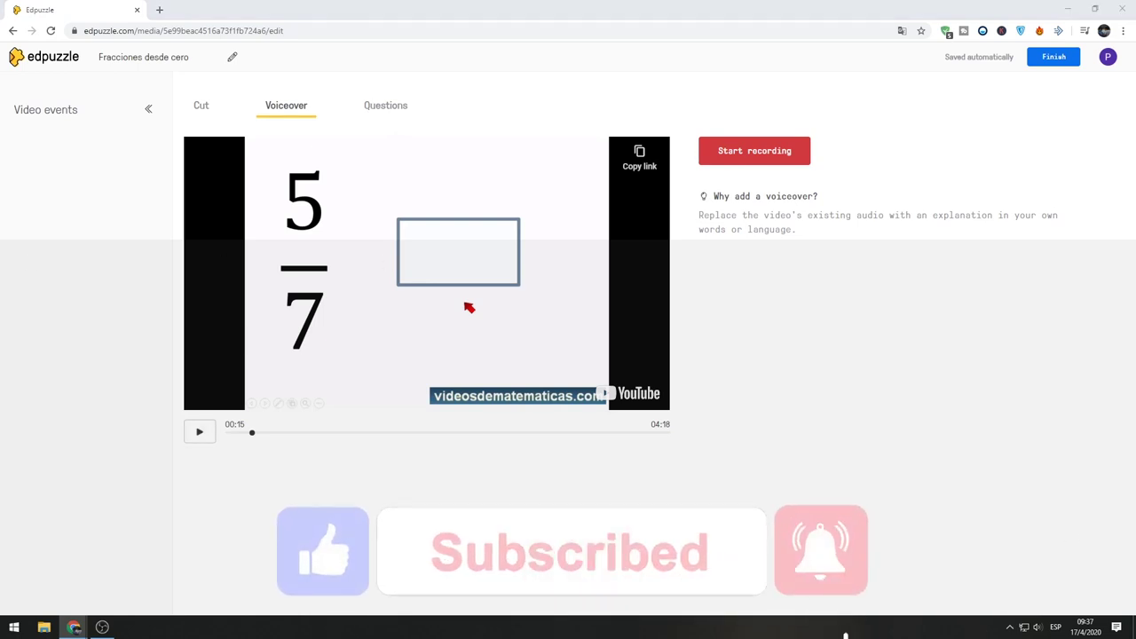
{"action": "left_click", "coordinate": [786, 158]}
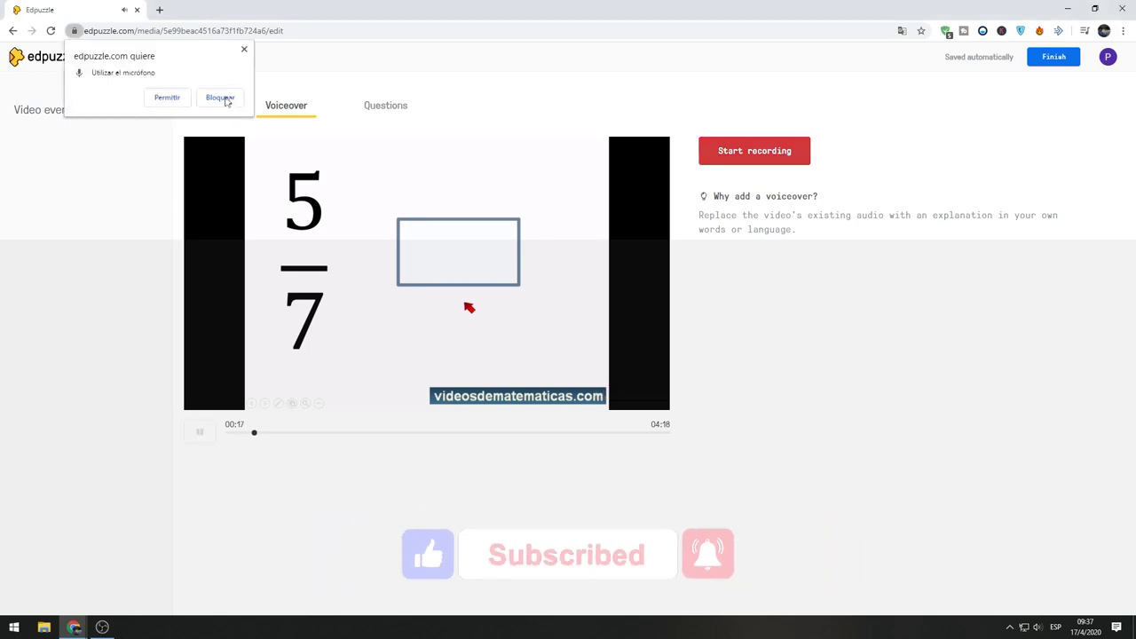
{"action": "left_click", "coordinate": [165, 97]}
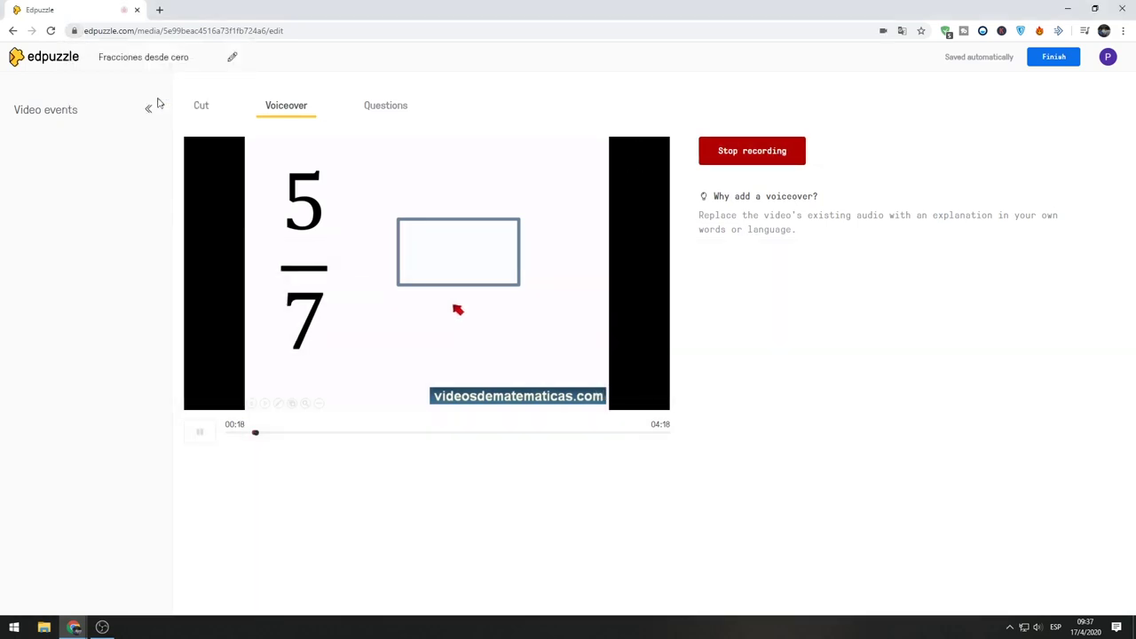
{"action": "left_click", "coordinate": [762, 156]}
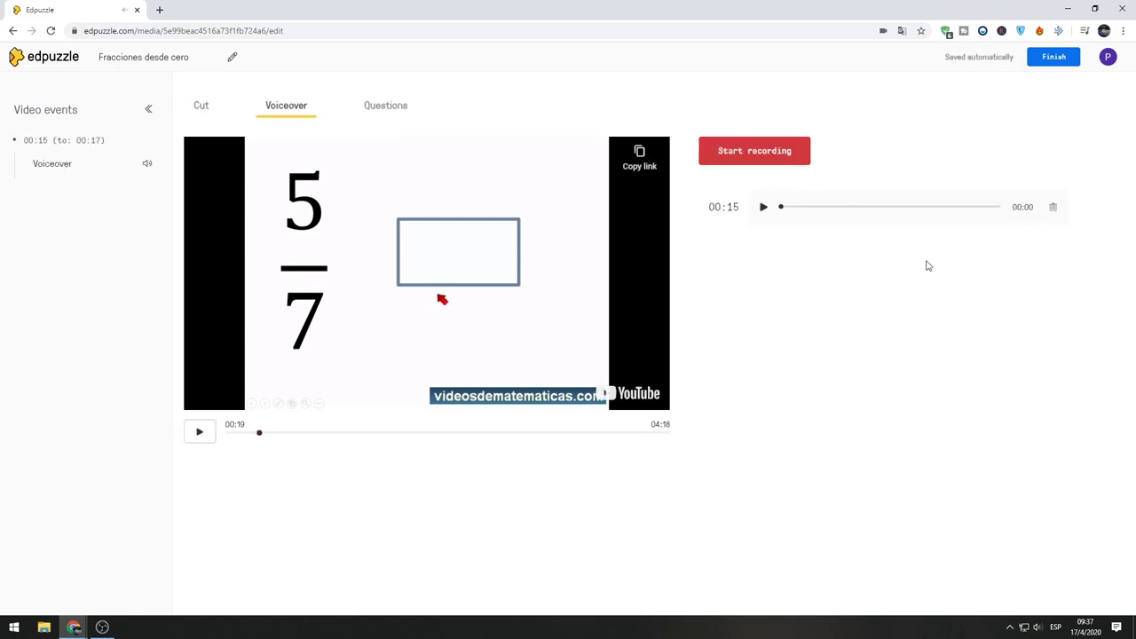
{"action": "left_click", "coordinate": [1054, 209]}
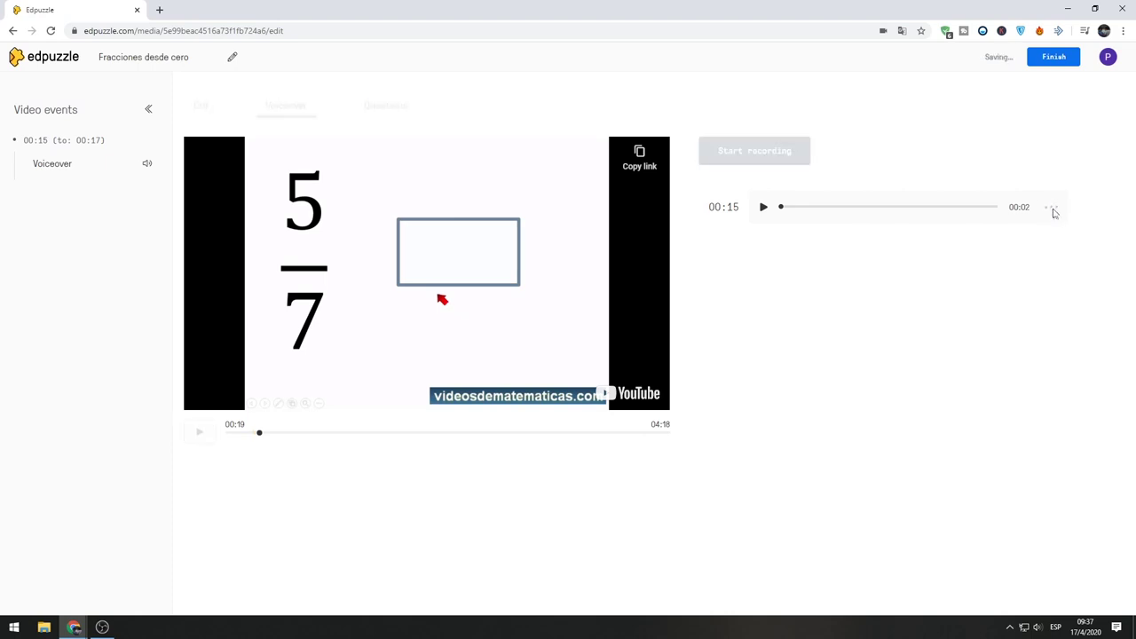
{"action": "left_click", "coordinate": [386, 105]}
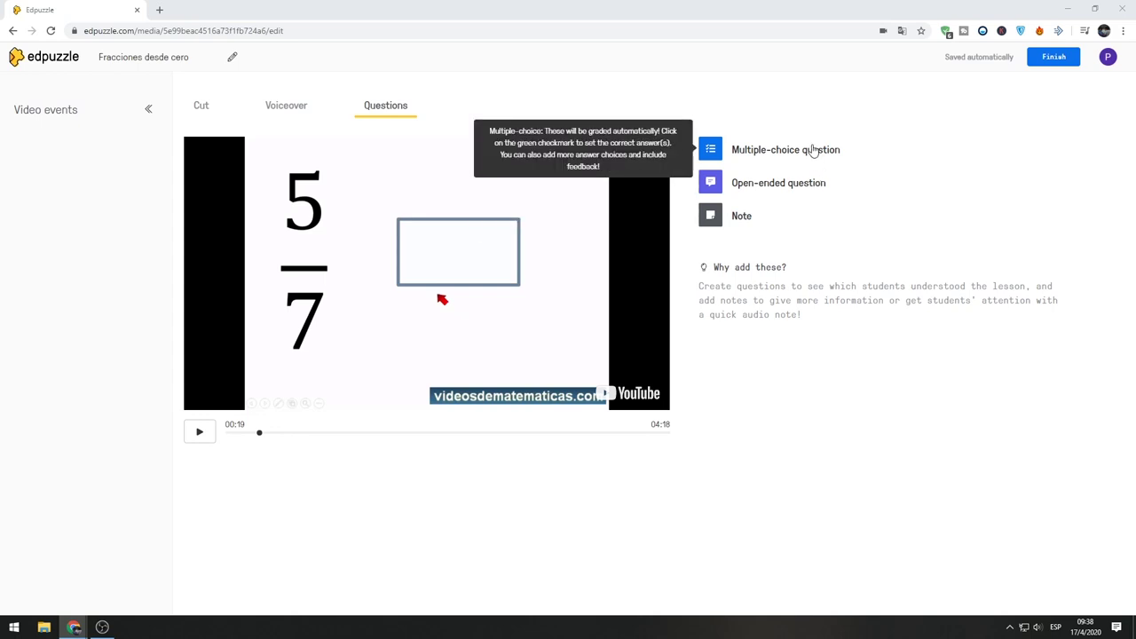
- Add a 00:23 multiple-choice question '¿Cómo se describe esta operación?' with Cinco séptimos correct
{"action": "left_click", "coordinate": [813, 151]}
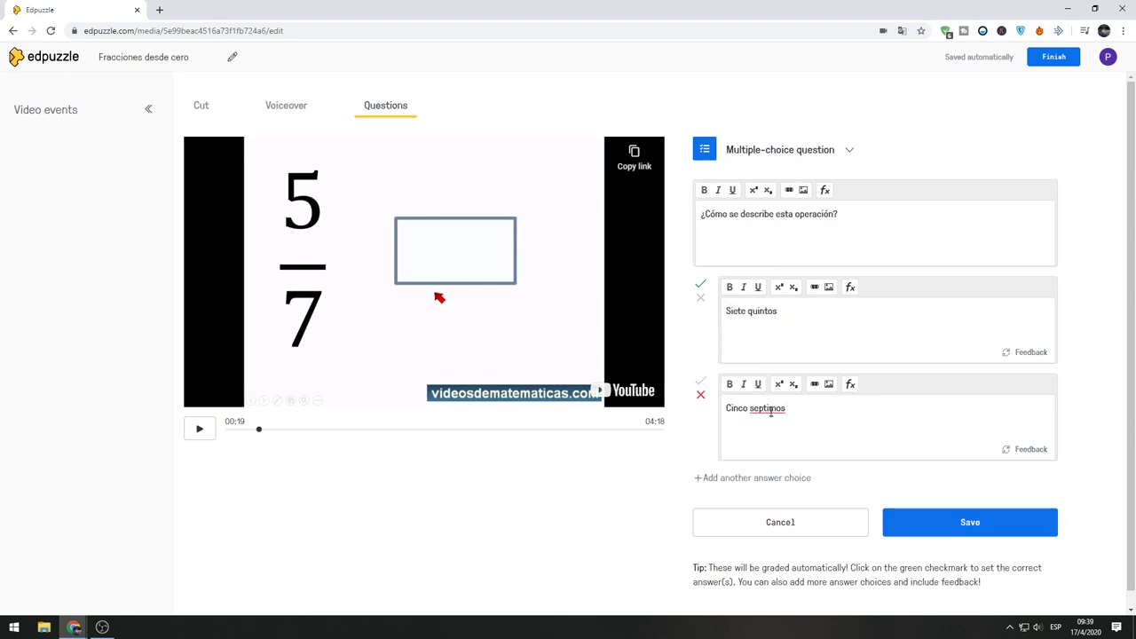
{"action": "right_click", "coordinate": [771, 410]}
{"action": "left_click", "coordinate": [799, 419]}
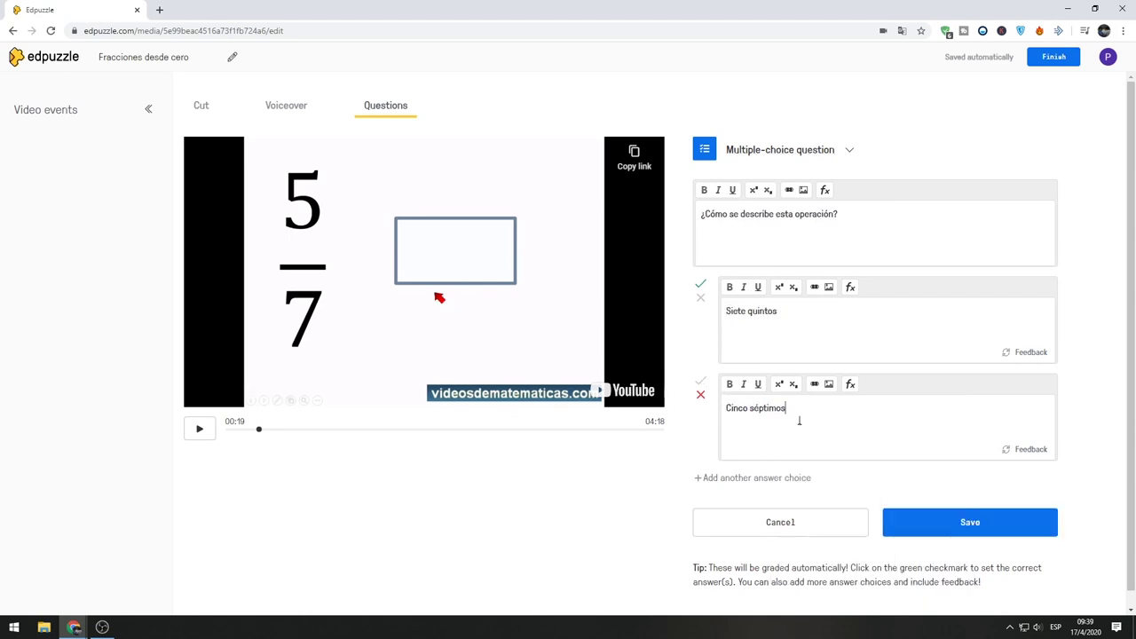
{"action": "left_click", "coordinate": [701, 381]}
{"action": "left_click", "coordinate": [702, 299]}
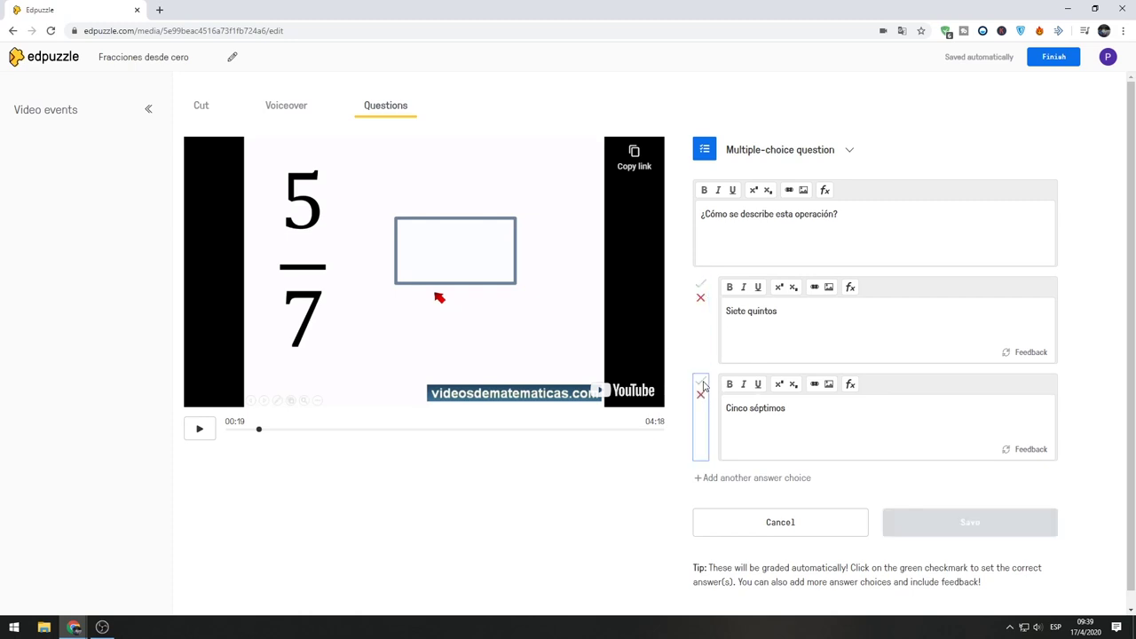
{"action": "scroll", "coordinate": [741, 479], "scroll_direction": "down", "scroll_amount": 1}
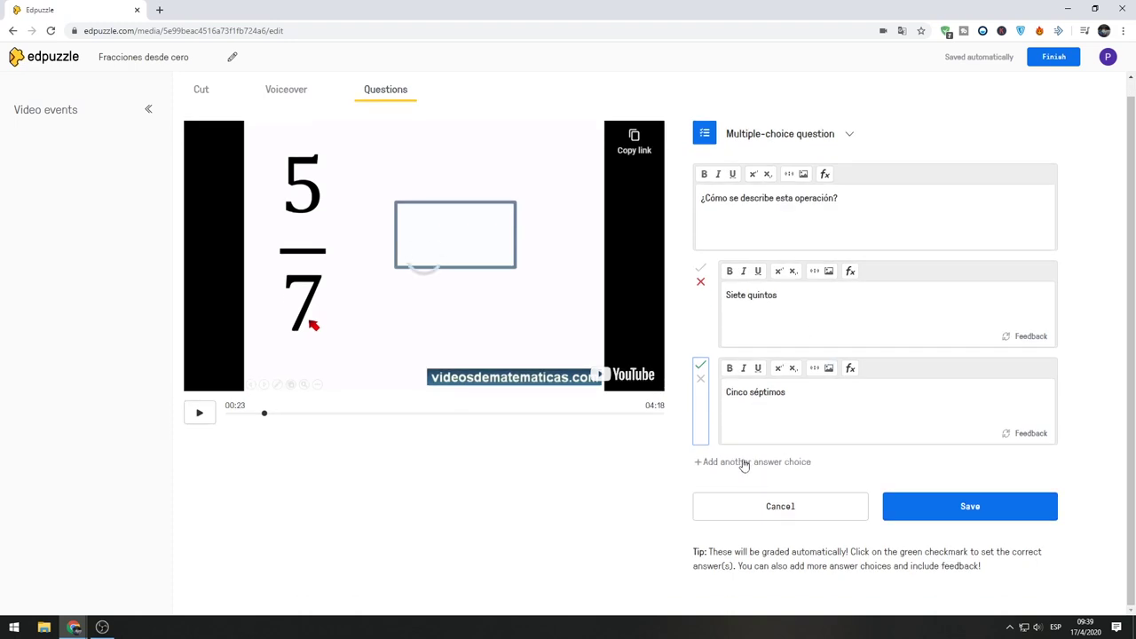
{"action": "left_click", "coordinate": [741, 462]}
{"action": "scroll", "coordinate": [834, 484], "scroll_direction": "down", "scroll_amount": 1}
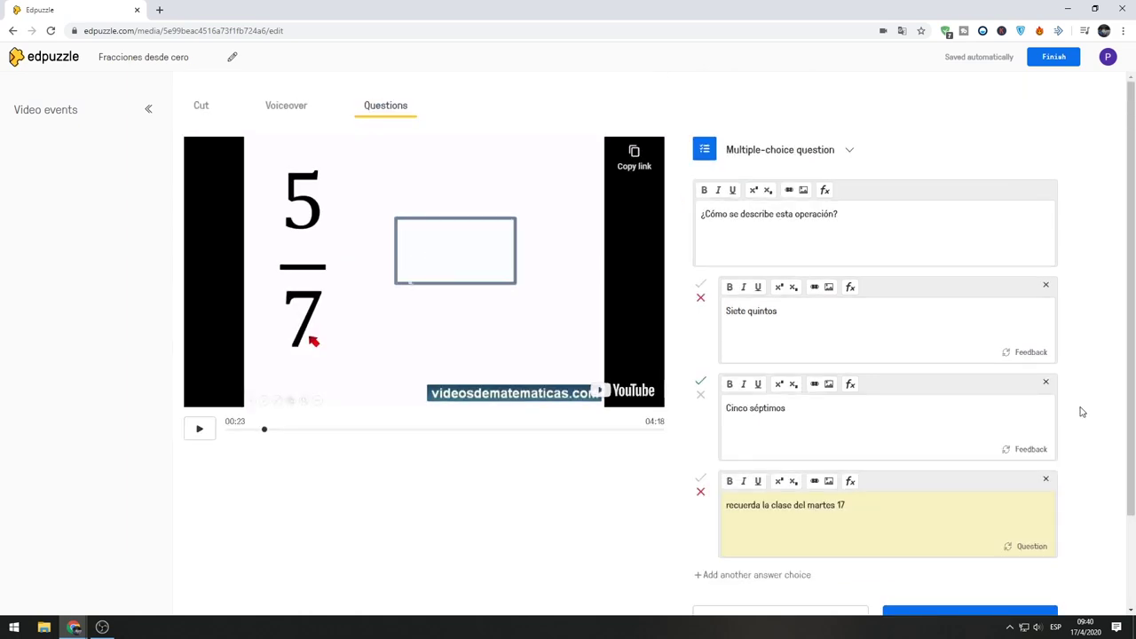
{"action": "scroll", "coordinate": [1081, 412], "scroll_direction": "down", "scroll_amount": 1}
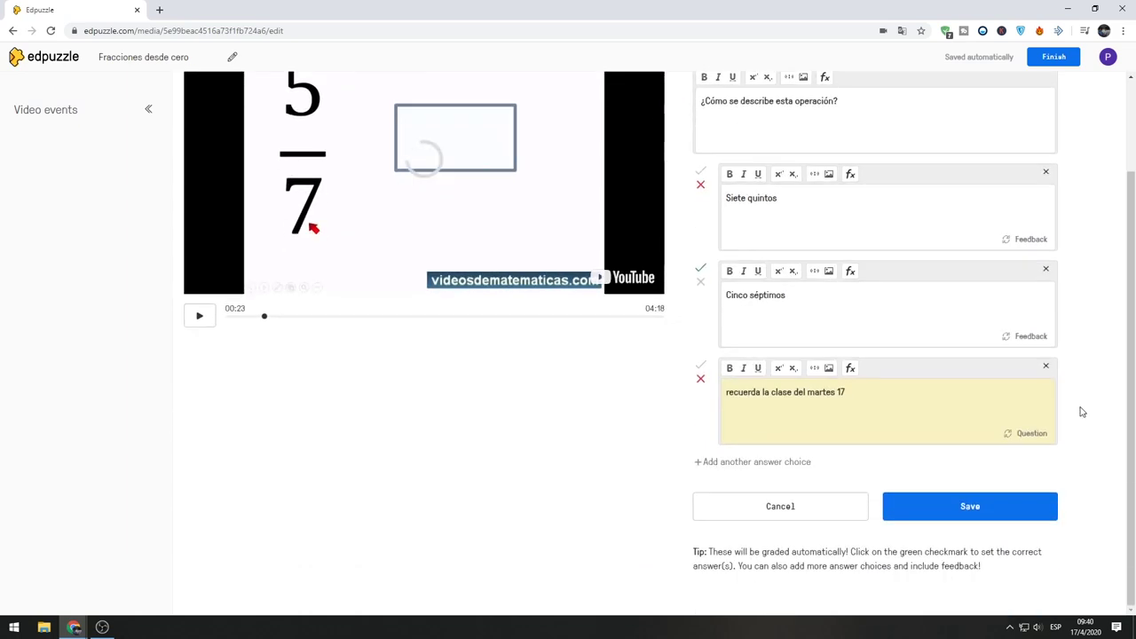
{"action": "left_click", "coordinate": [1027, 504]}
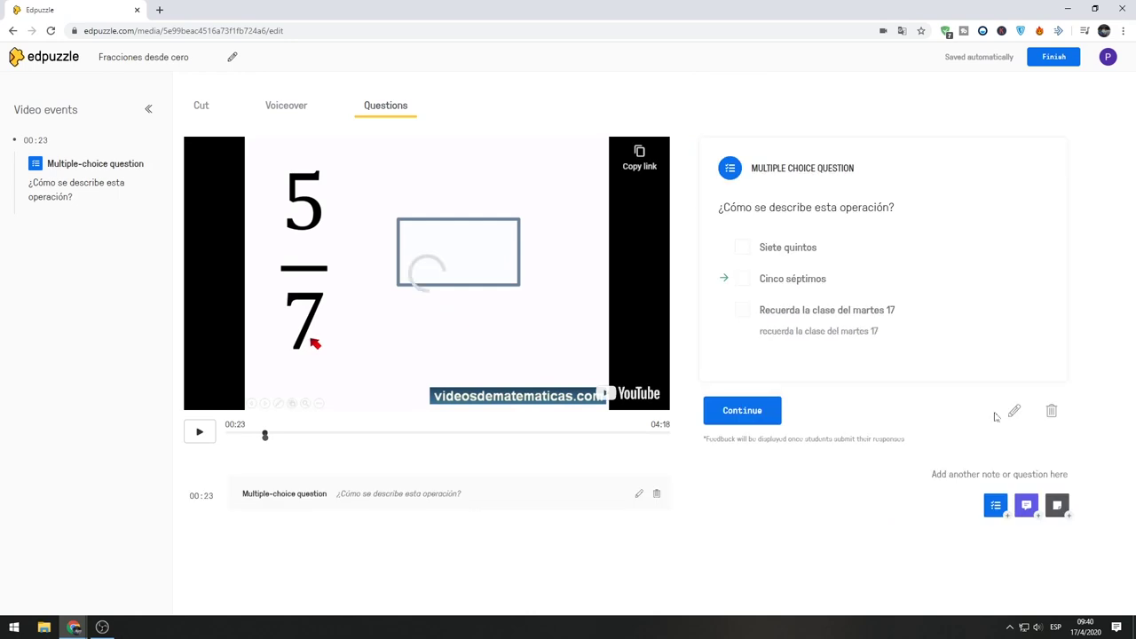
- Review the saved question, continue the video, and begin an open-ended question at 00:47
{"action": "left_click", "coordinate": [1015, 410]}
{"action": "scroll", "coordinate": [924, 424], "scroll_direction": "down", "scroll_amount": 1}
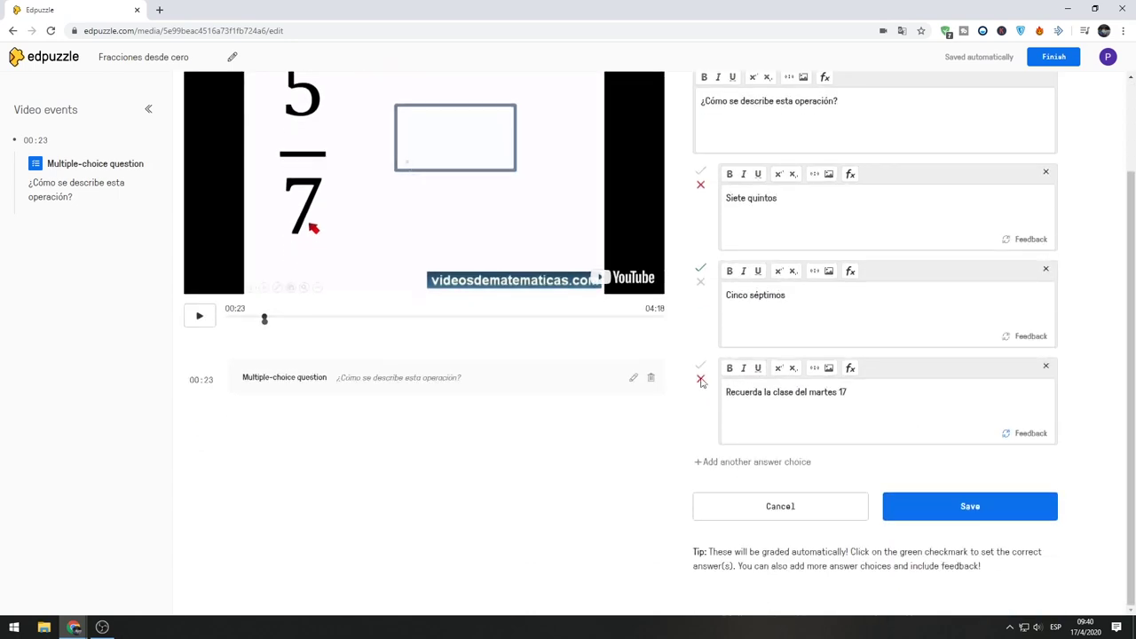
{"action": "left_click", "coordinate": [780, 505]}
{"action": "left_click", "coordinate": [779, 364]}
{"action": "left_click", "coordinate": [770, 186]}
{"action": "left_click", "coordinate": [772, 219]}
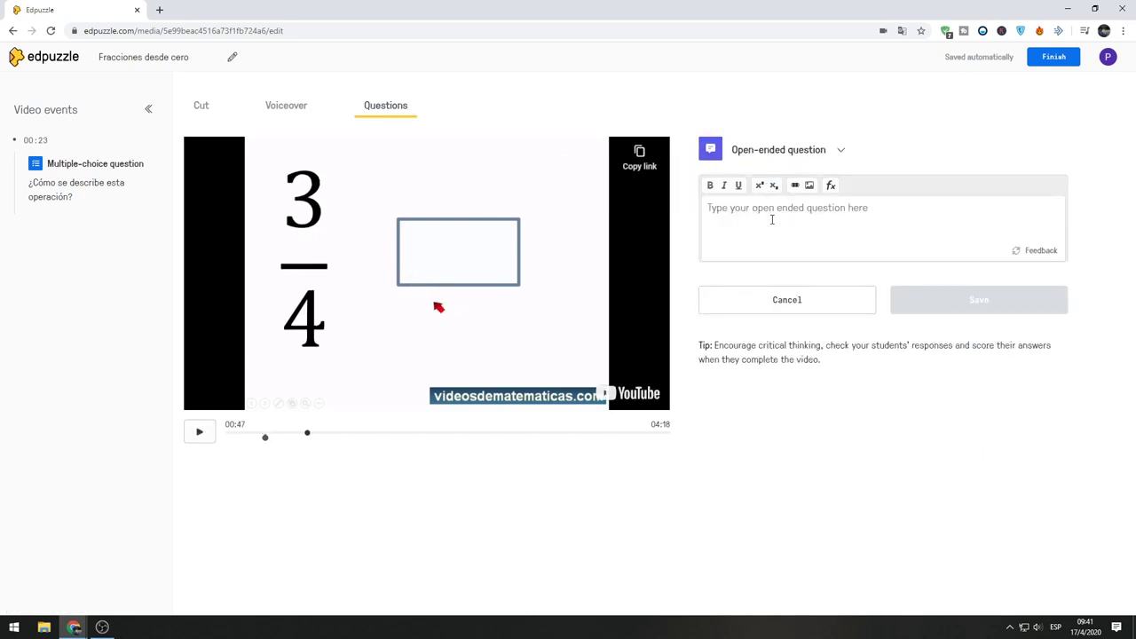
- Write the question '¿En cuántas partes se tendrá que dividir?' with 'rectángulo' in bold italic
{"action": "type", "text": "¿En cuántas partes se tendrá que dividir?"}
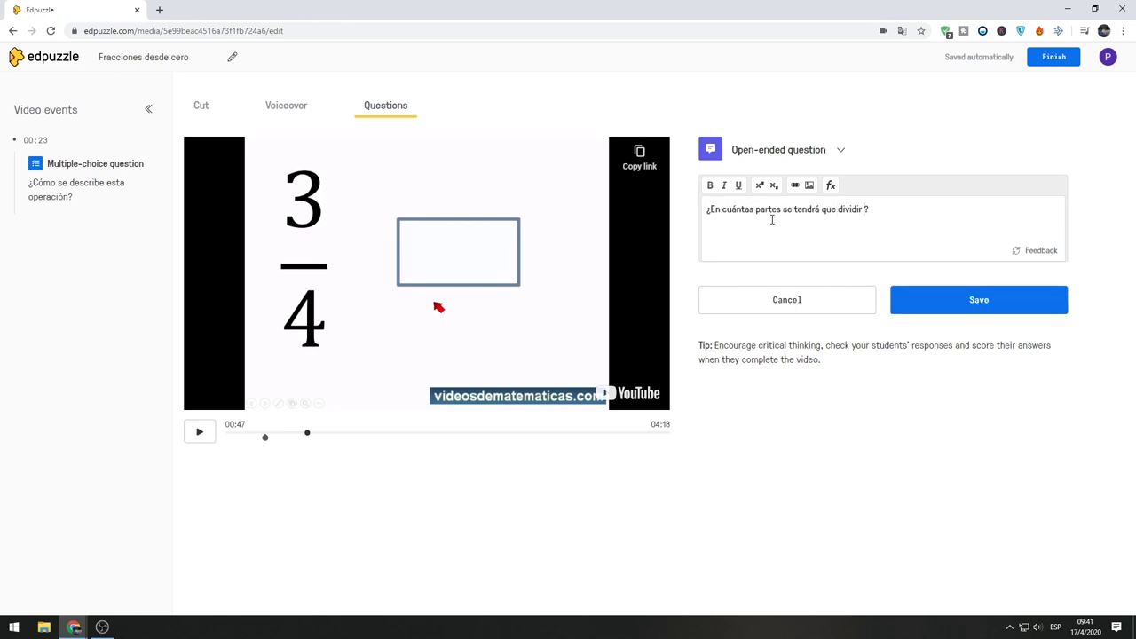
{"action": "type", "text": "rectángulo"}
{"action": "left_click_drag", "start_coordinate": [917, 213], "coordinate": [872, 213]}
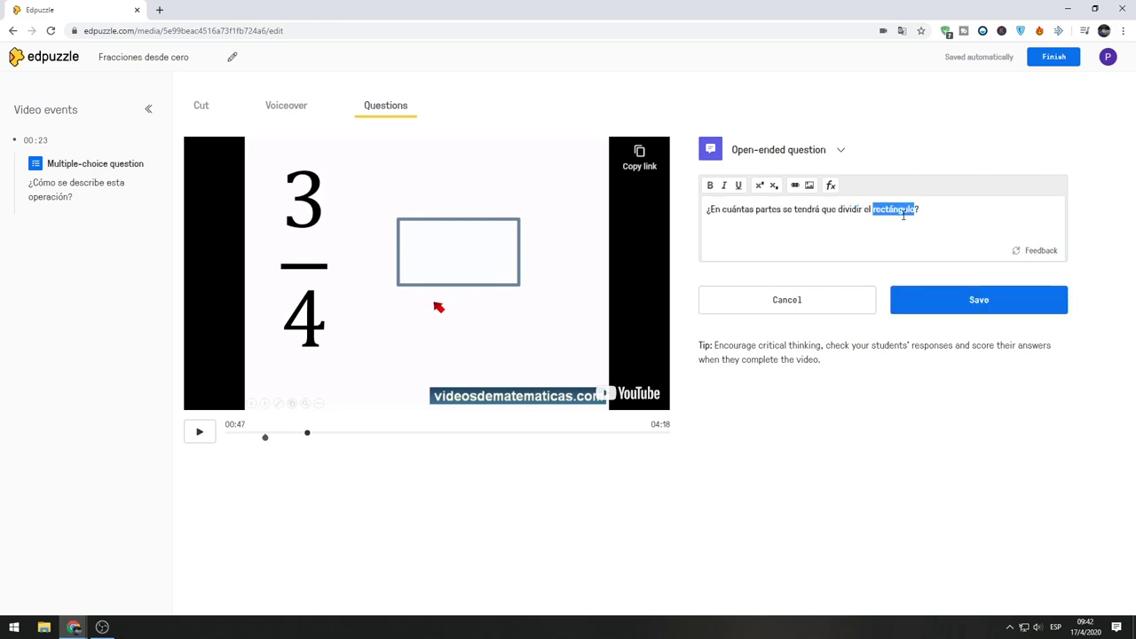
{"action": "left_click", "coordinate": [712, 186]}
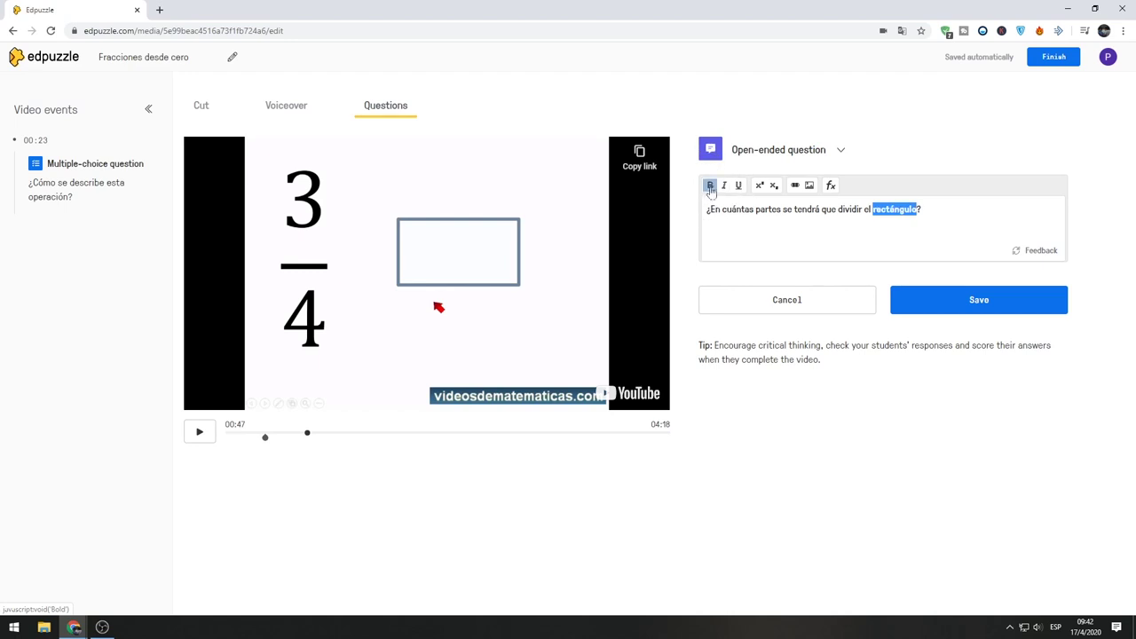
{"action": "left_click", "coordinate": [723, 186]}
{"action": "left_click", "coordinate": [936, 207]}
{"action": "left_click", "coordinate": [935, 207]}
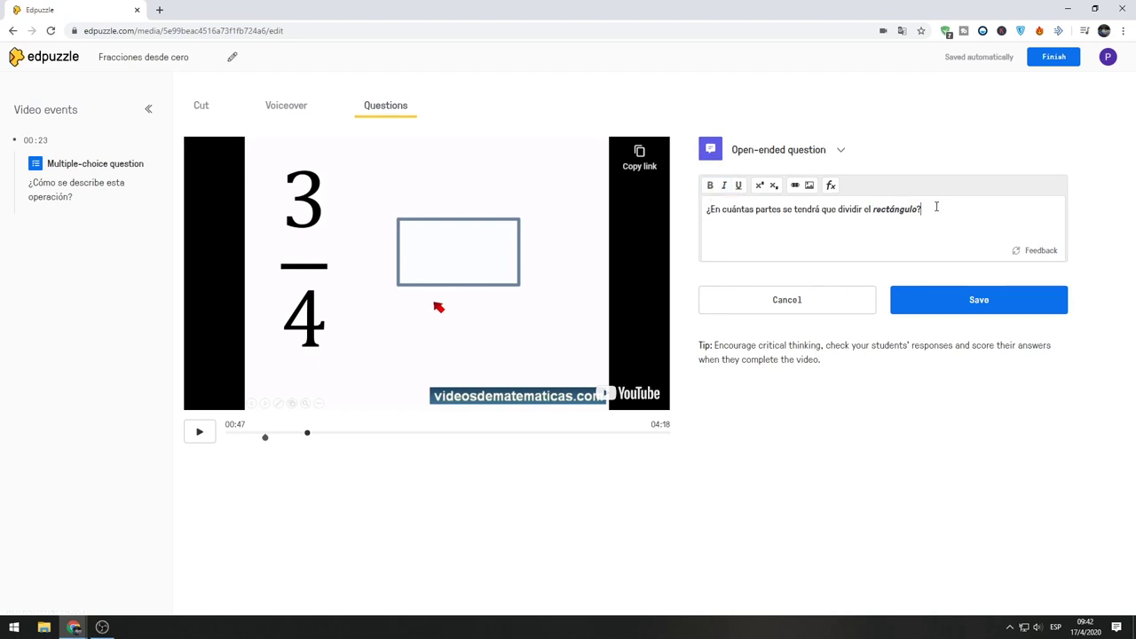
- Insert a calculator image and save the open-ended question at 00:47
{"action": "left_click", "coordinate": [796, 186]}
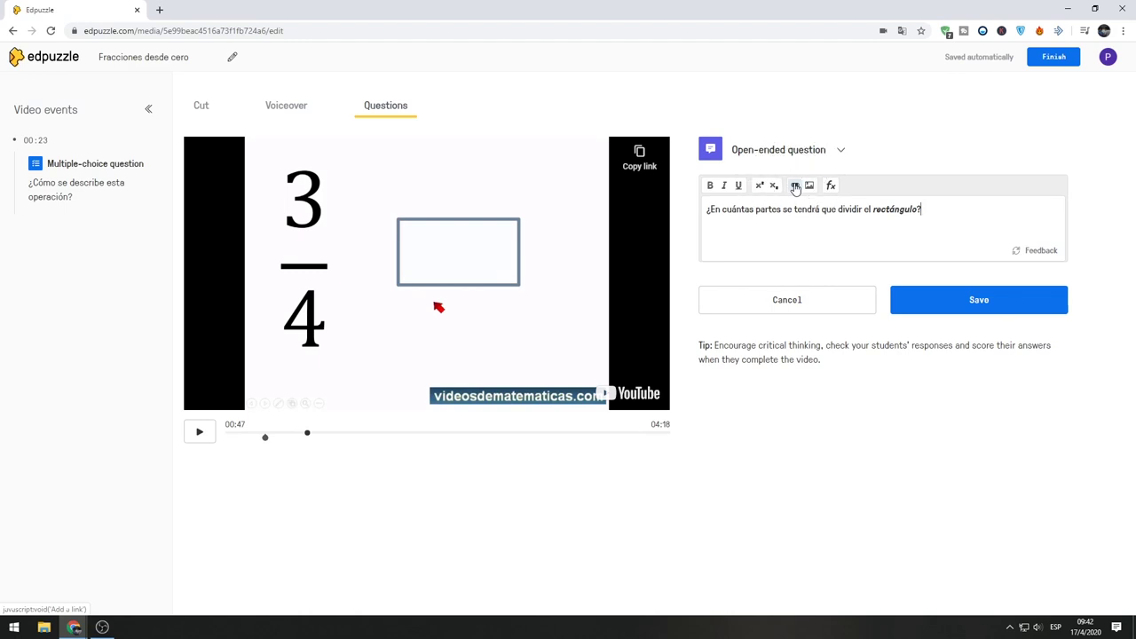
{"action": "left_click", "coordinate": [808, 186]}
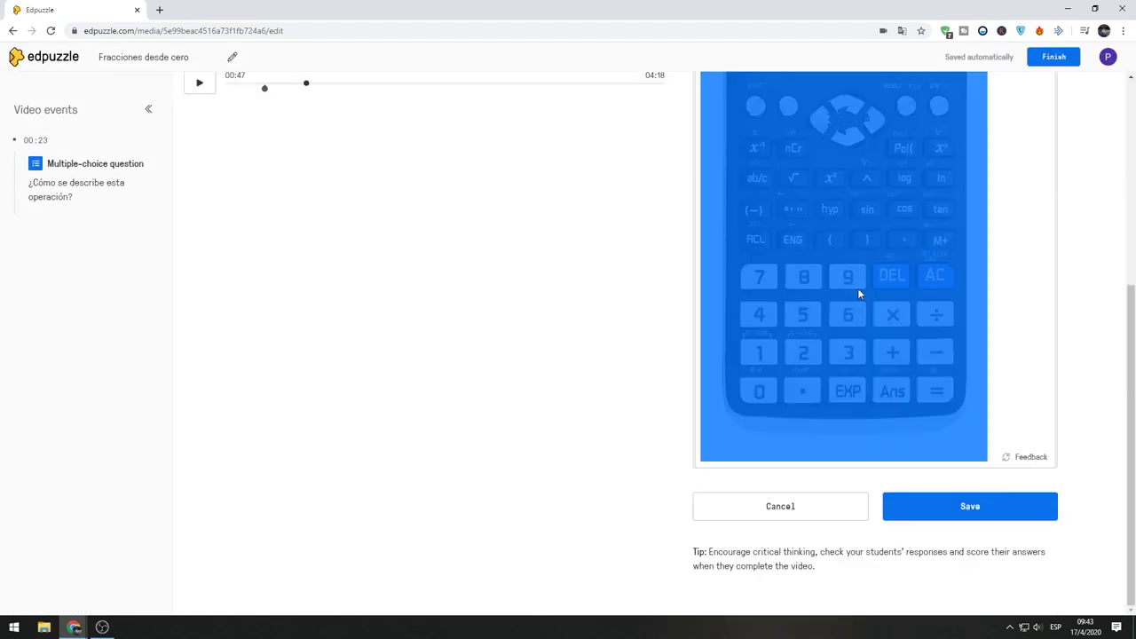
{"action": "scroll", "coordinate": [857, 289], "scroll_direction": "up", "scroll_amount": 4}
{"action": "left_click", "coordinate": [699, 413]}
{"action": "double_click", "coordinate": [776, 398]}
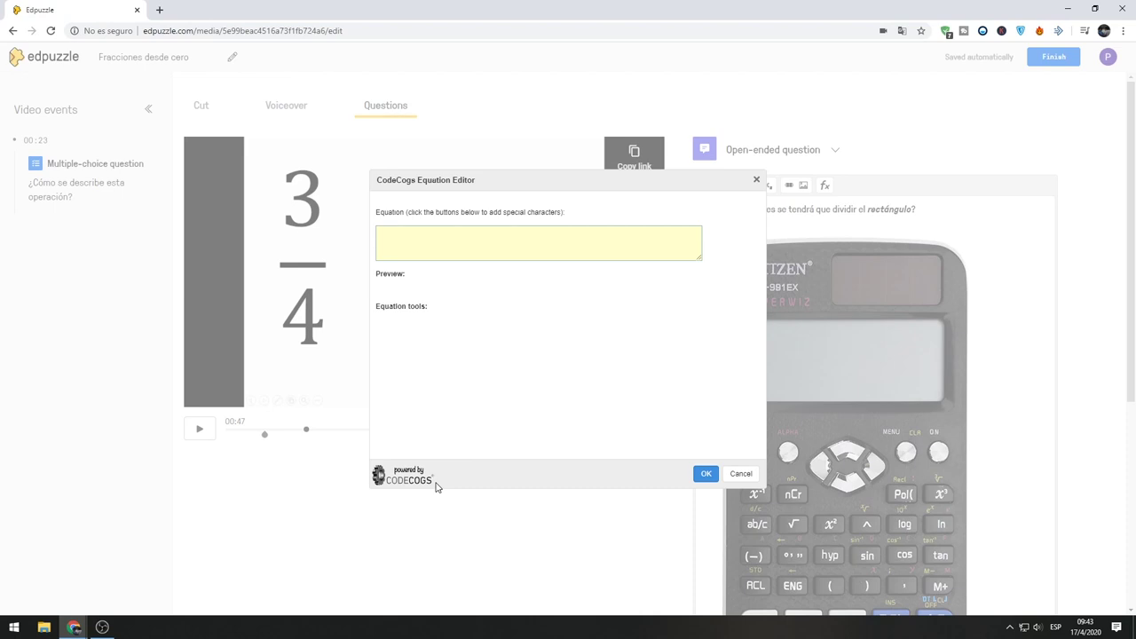
{"action": "left_click", "coordinate": [706, 473]}
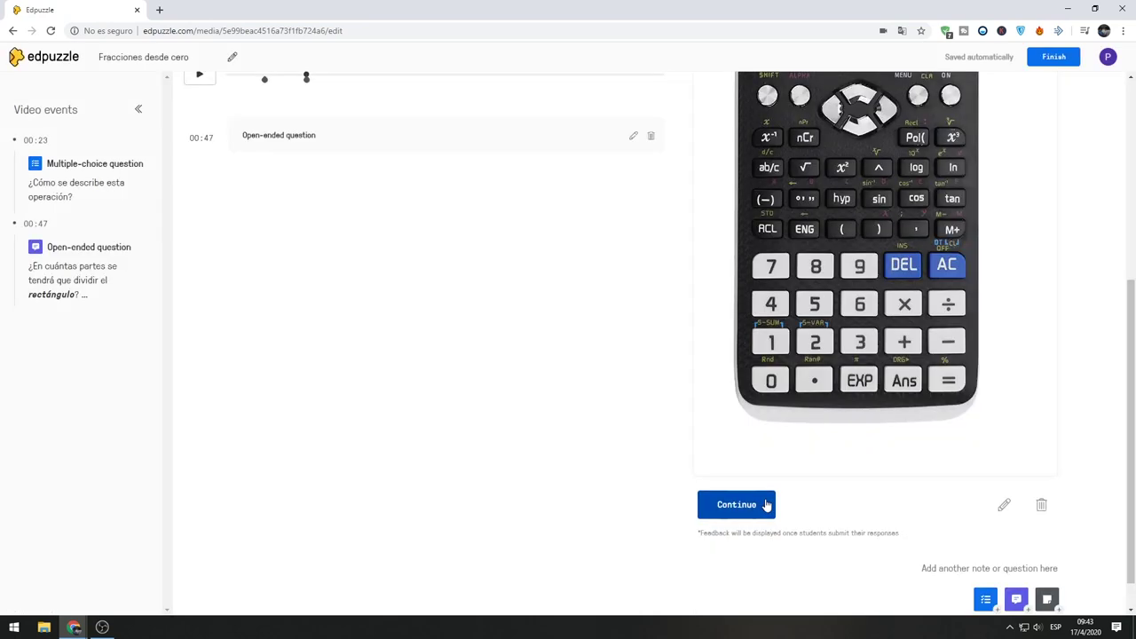
{"action": "left_click", "coordinate": [760, 505]}
{"action": "left_click", "coordinate": [401, 433]}
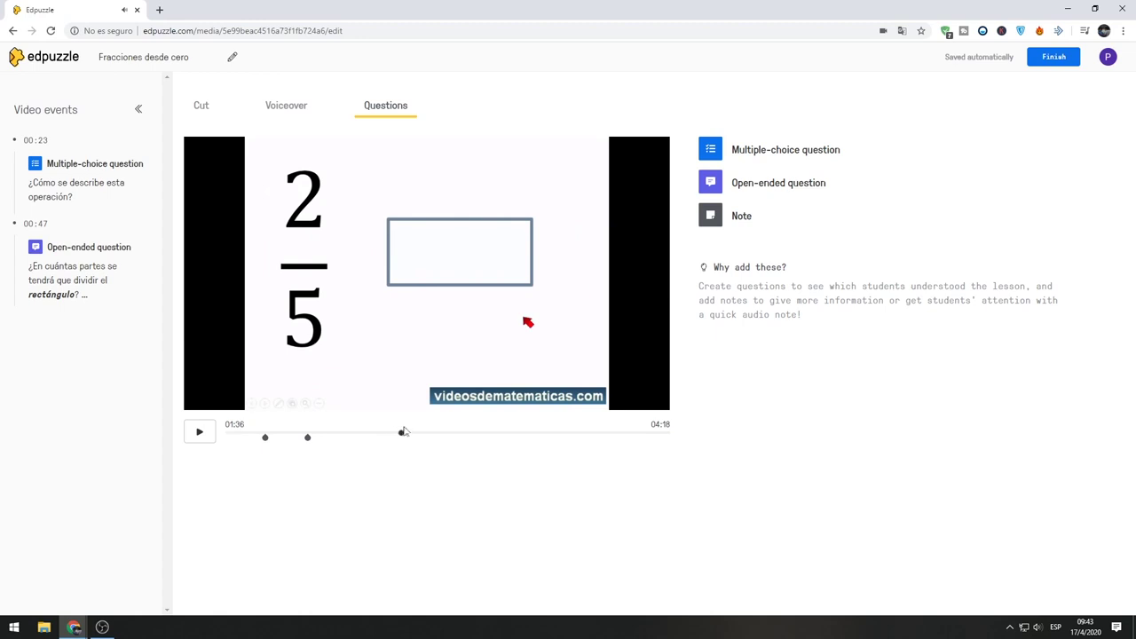
- Add a 01:10 note 'Esta está fácil' with a 5-second audio clip and finish editing
{"action": "left_click_drag", "start_coordinate": [404, 432], "coordinate": [346, 432]}
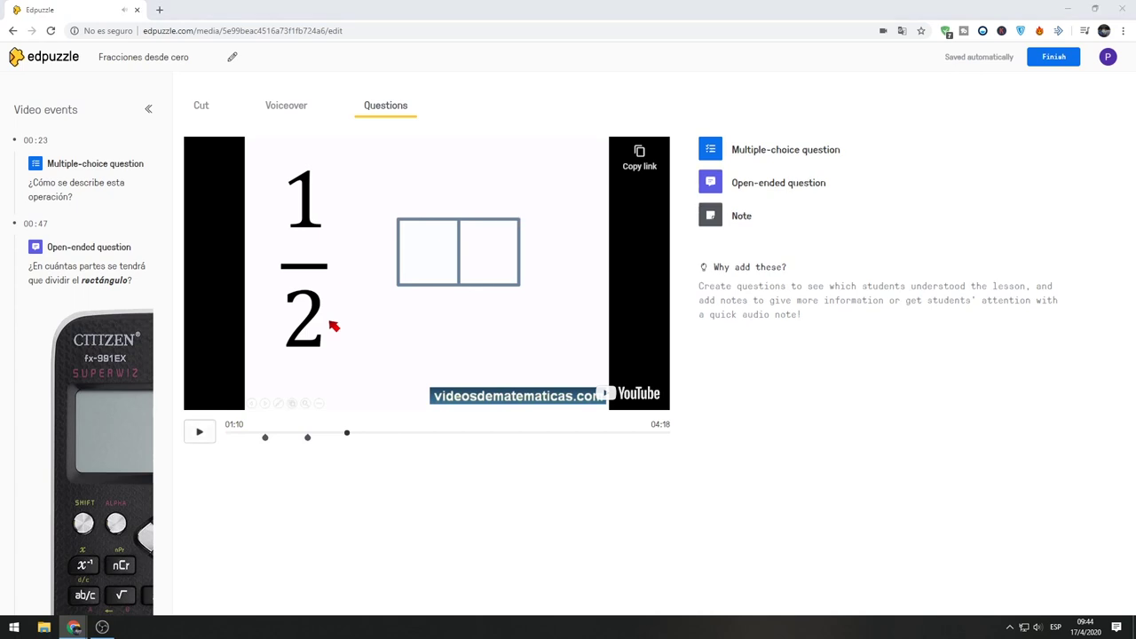
{"action": "left_click", "coordinate": [741, 215]}
{"action": "left_click", "coordinate": [711, 276]}
{"action": "left_click", "coordinate": [997, 336]}
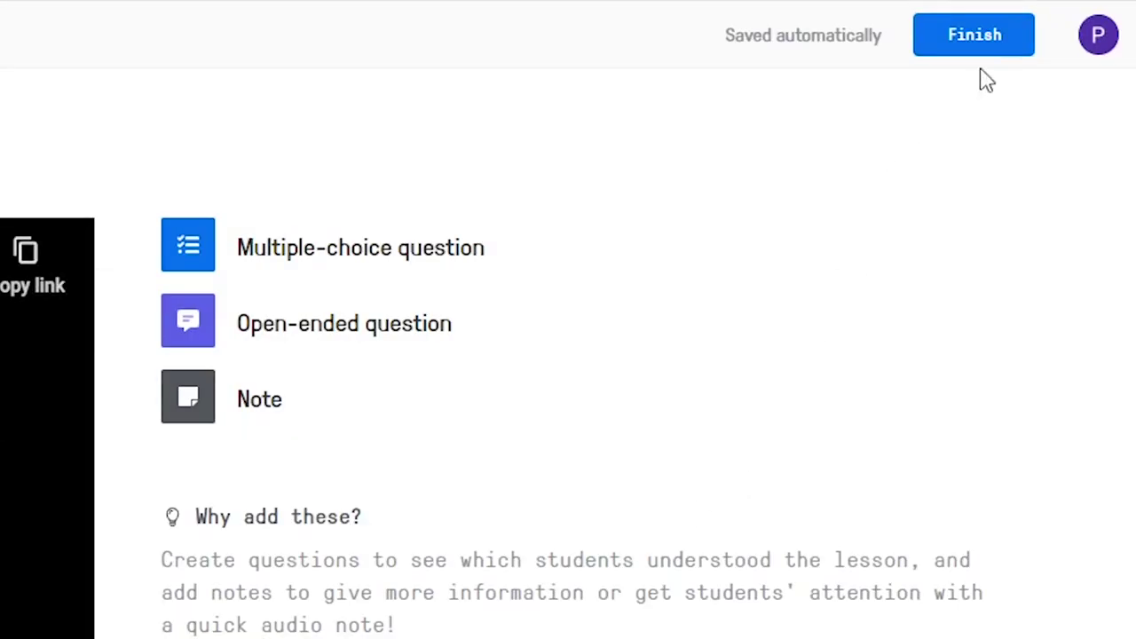
{"action": "left_click", "coordinate": [1055, 57]}
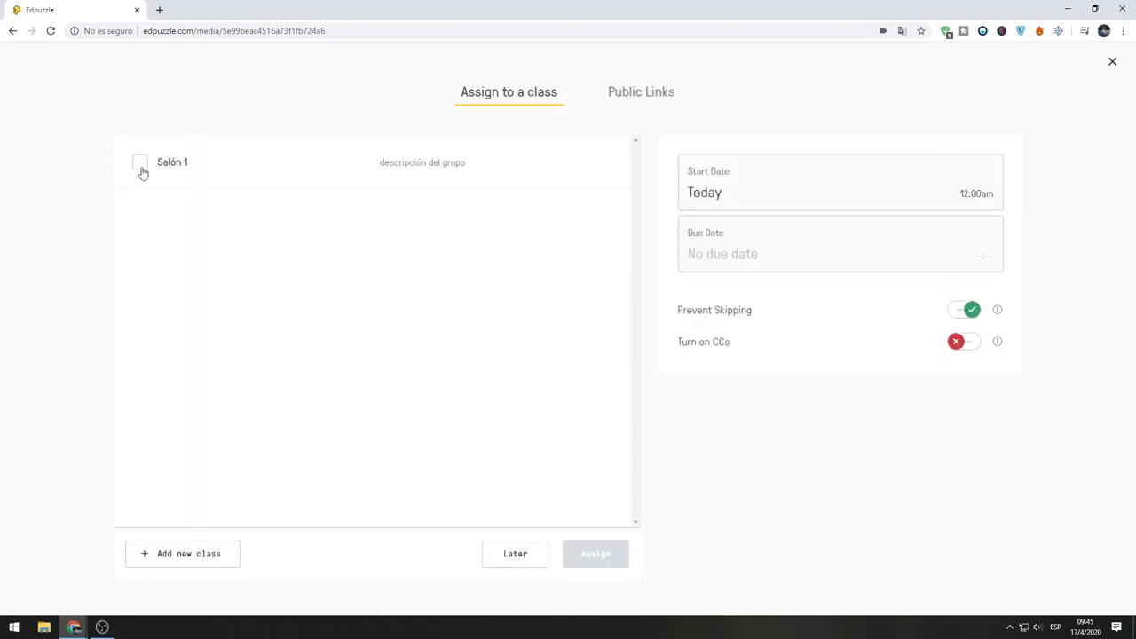
- Assign the video to class Salón 1, due April 18 at 11:59pm
{"action": "left_click", "coordinate": [141, 169]}
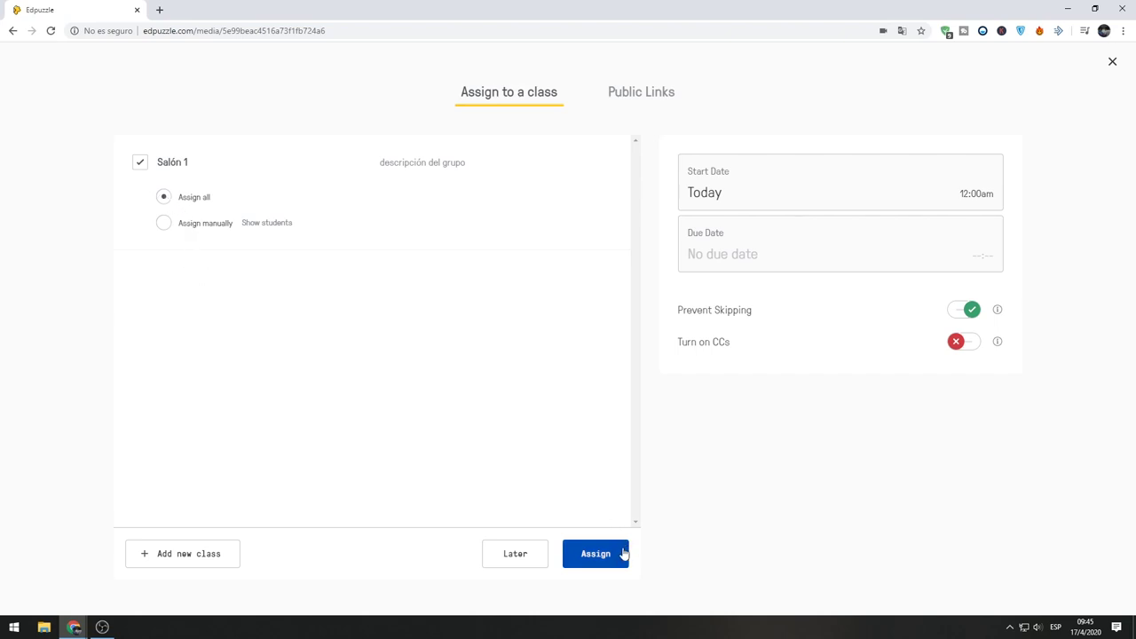
{"action": "left_click", "coordinate": [786, 256]}
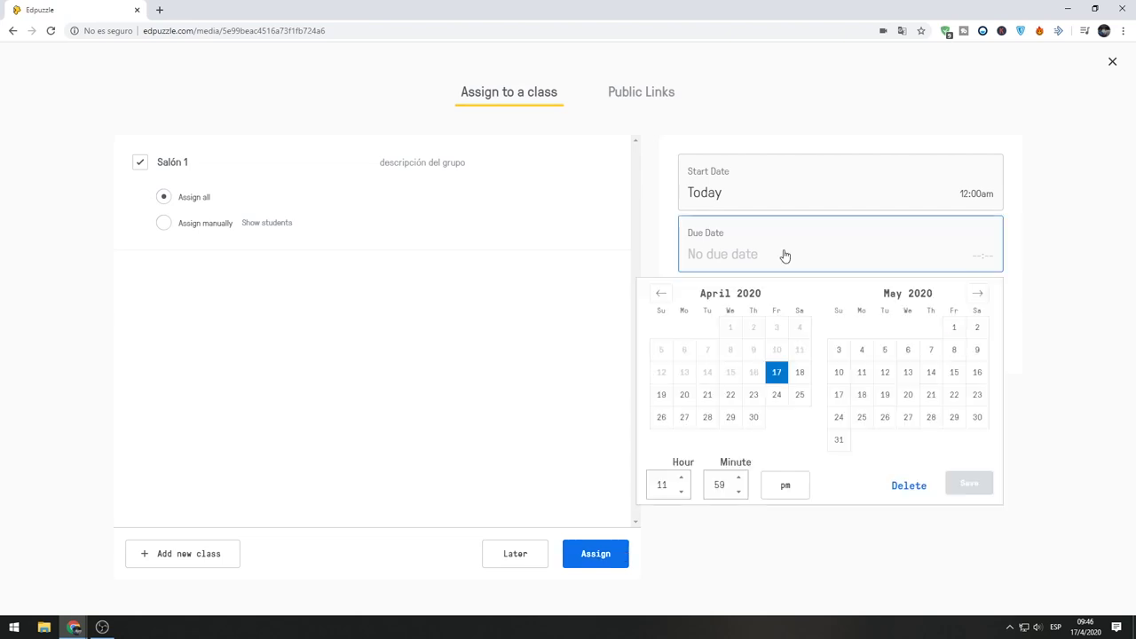
{"action": "left_click", "coordinate": [798, 372]}
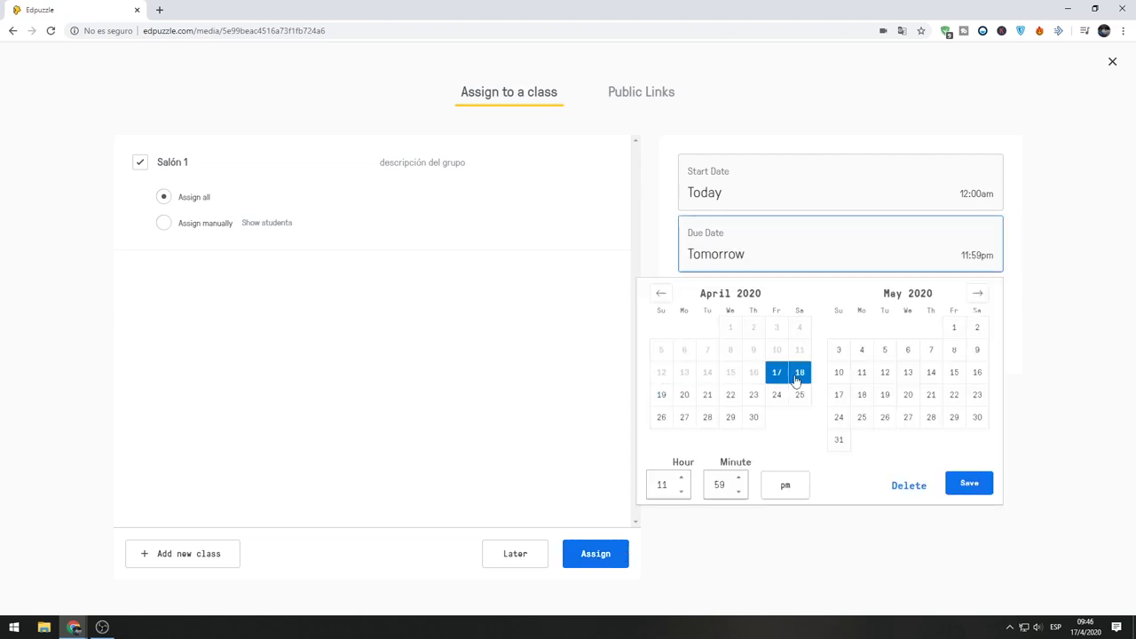
{"action": "left_click", "coordinate": [670, 311]}
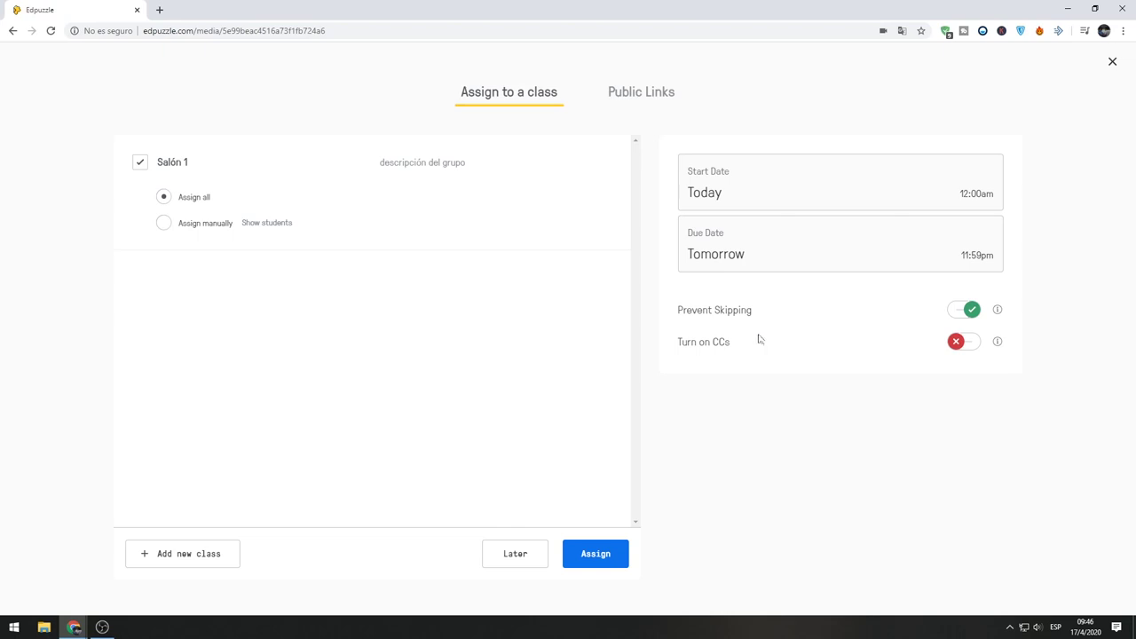
{"action": "left_click", "coordinate": [613, 558]}
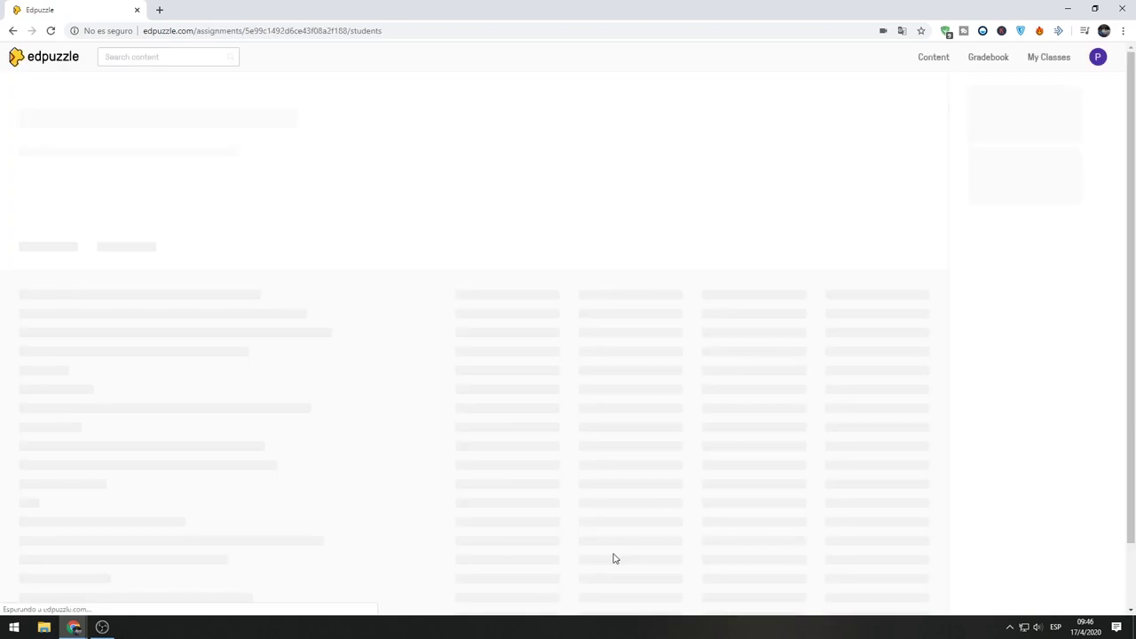
- Switch to the incognito Chrome window signed in as the student
{"action": "key", "text": "alt+Tab"}
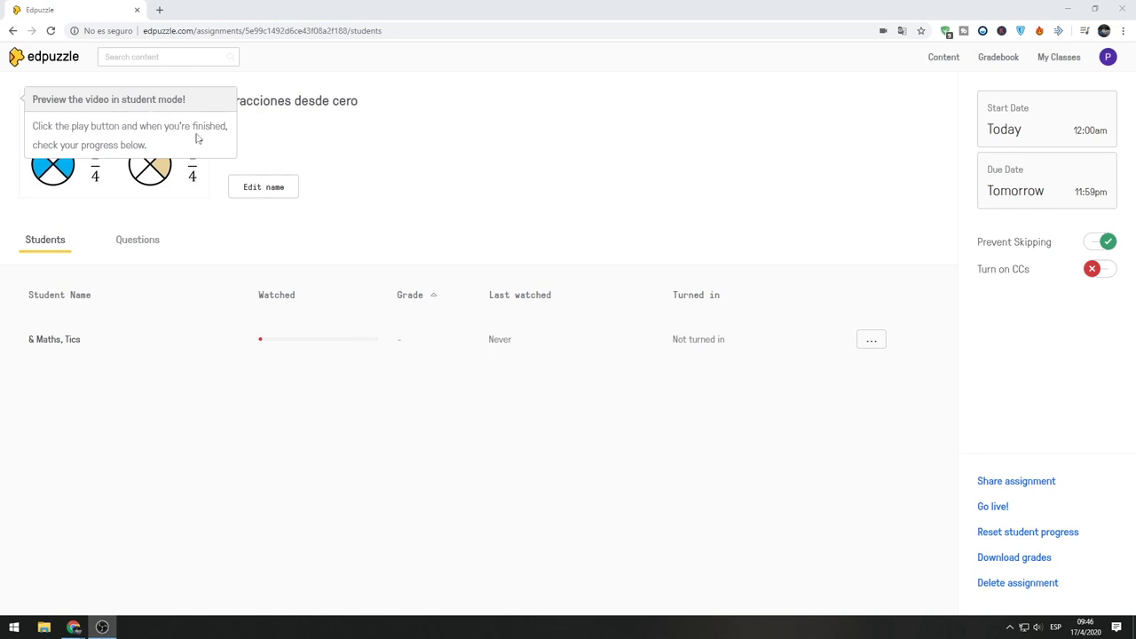
{"action": "key", "text": "alt+Tab"}
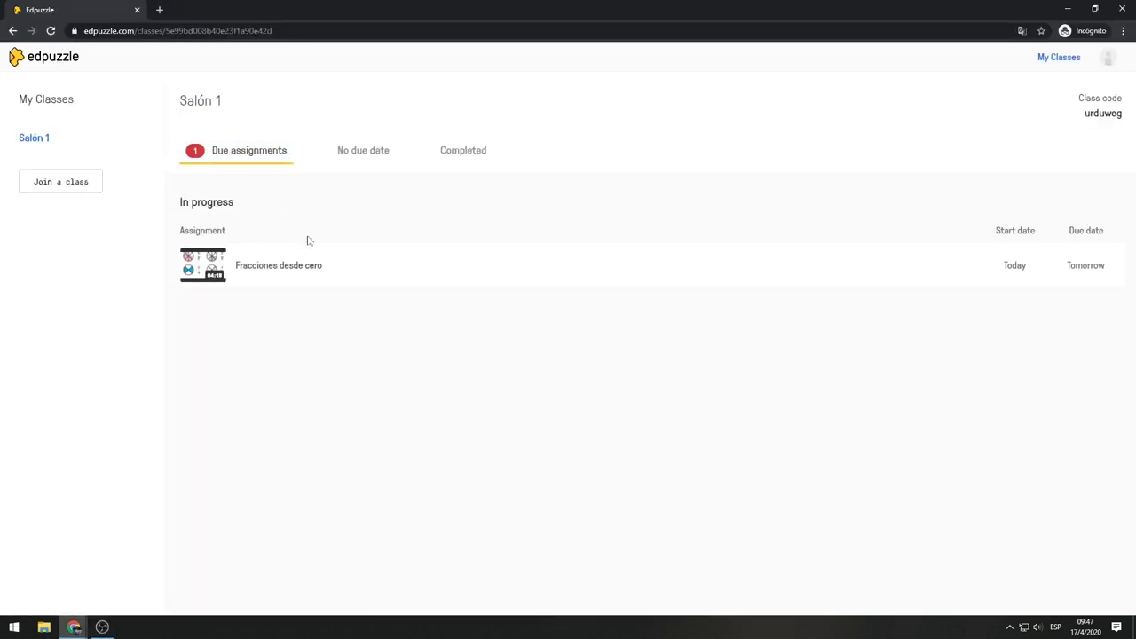
- As the student, play the assignment and answer Cinco séptimos at 00:23 for 100/100
{"action": "left_click", "coordinate": [292, 280]}
{"action": "scroll", "coordinate": [947, 297], "scroll_direction": "down", "scroll_amount": 1}
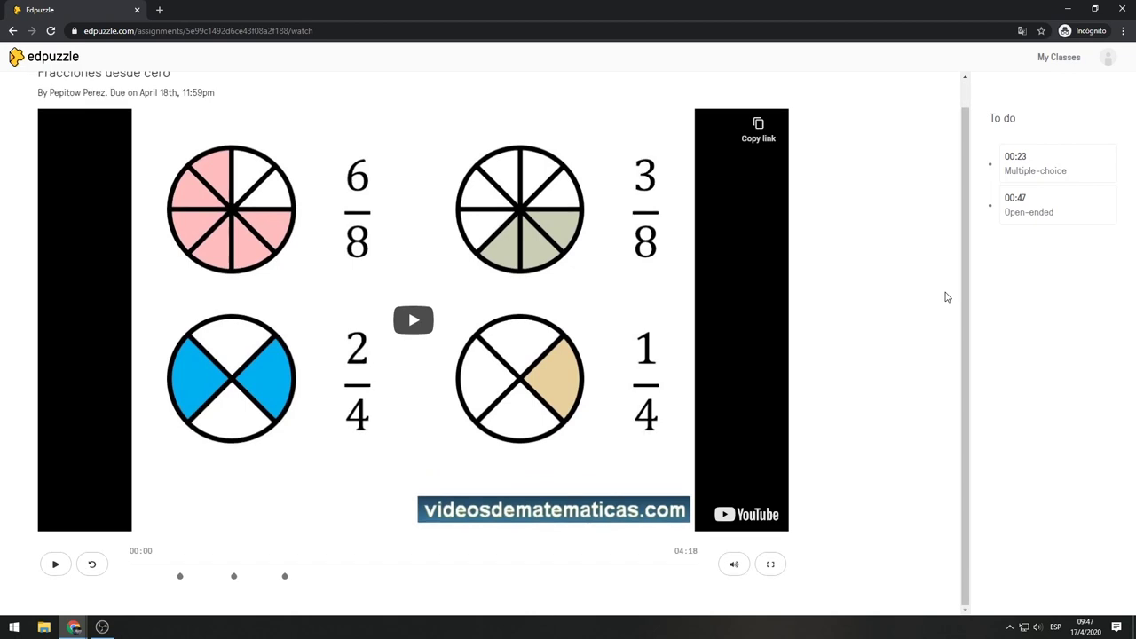
{"action": "left_click", "coordinate": [417, 326]}
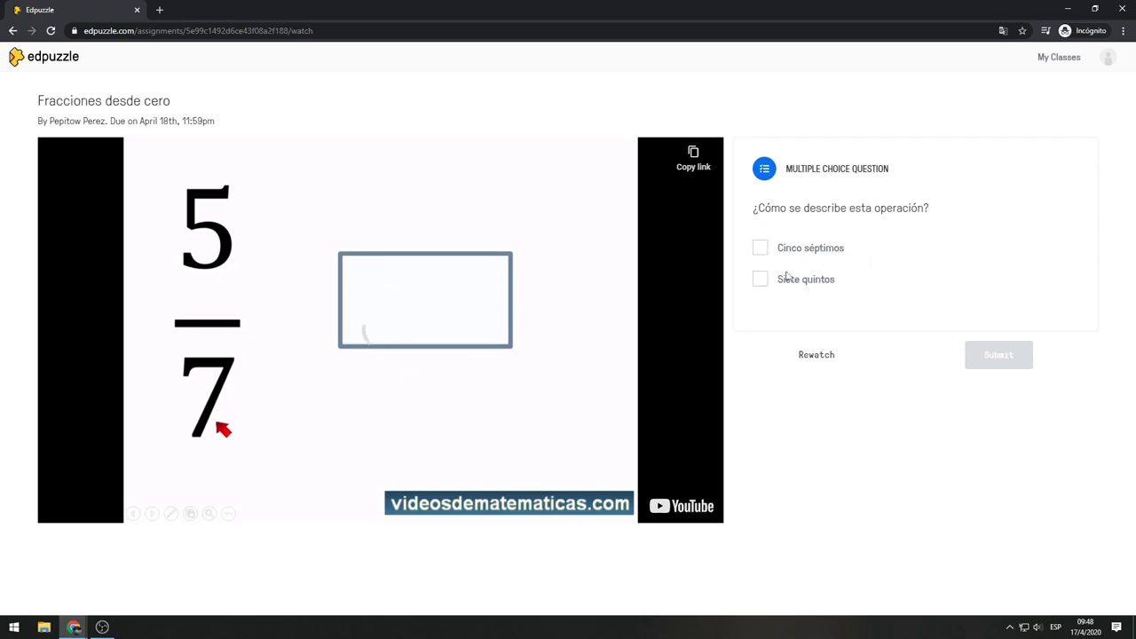
{"action": "left_click", "coordinate": [761, 251]}
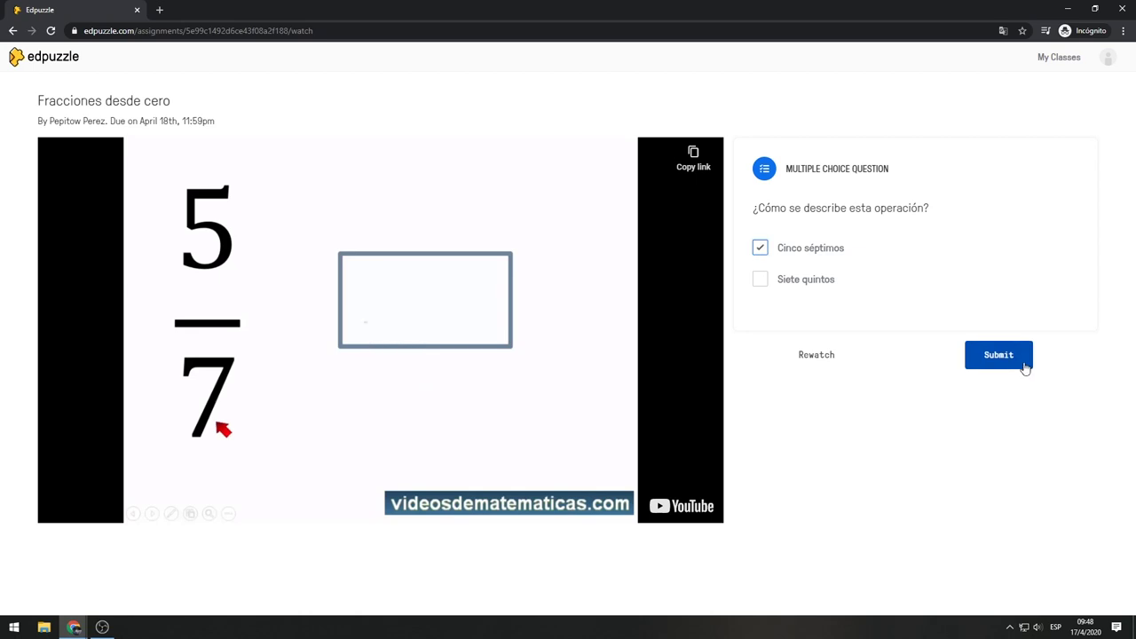
{"action": "left_click", "coordinate": [1022, 362]}
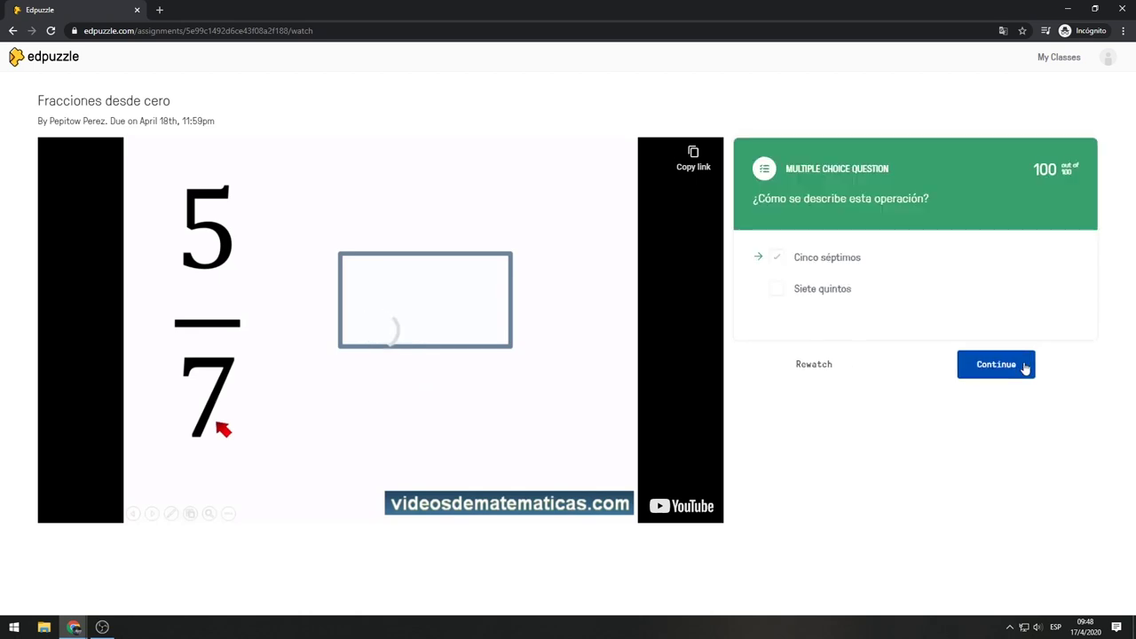
{"action": "left_click_drag", "start_coordinate": [1030, 166], "coordinate": [1072, 221]}
{"action": "left_click", "coordinate": [1056, 297]}
{"action": "left_click", "coordinate": [1023, 362]}
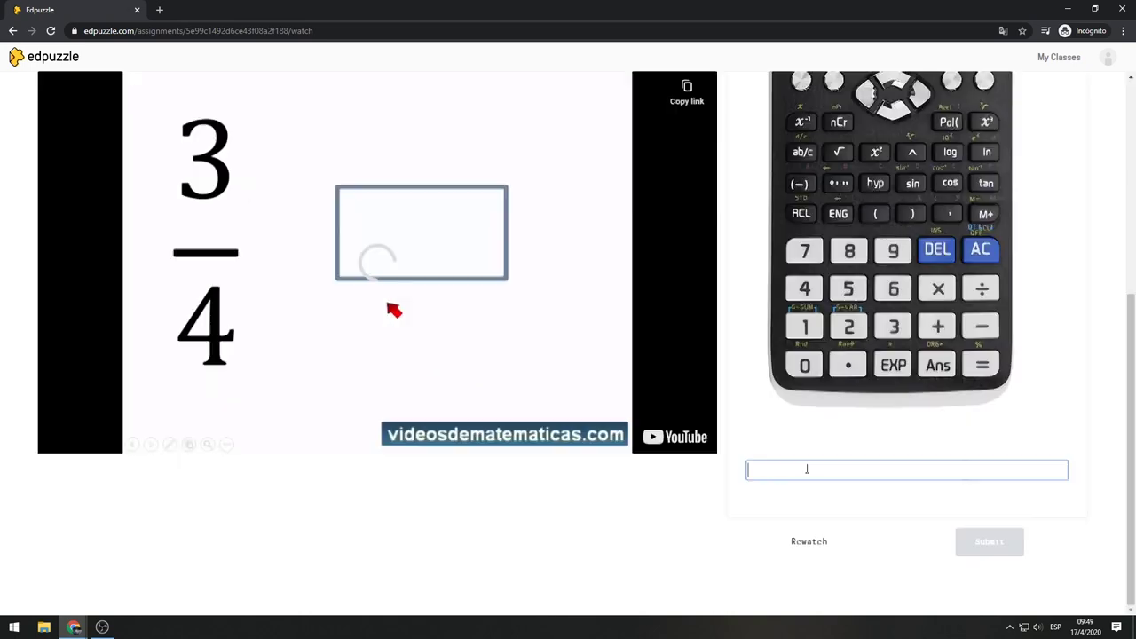
- Answer 'Ay profe, a mi se me olvidó todo', play the audio note, and view results
{"action": "type", "text": "Ay profe, a mi se me olvidó todo"}
{"action": "left_click", "coordinate": [988, 554]}
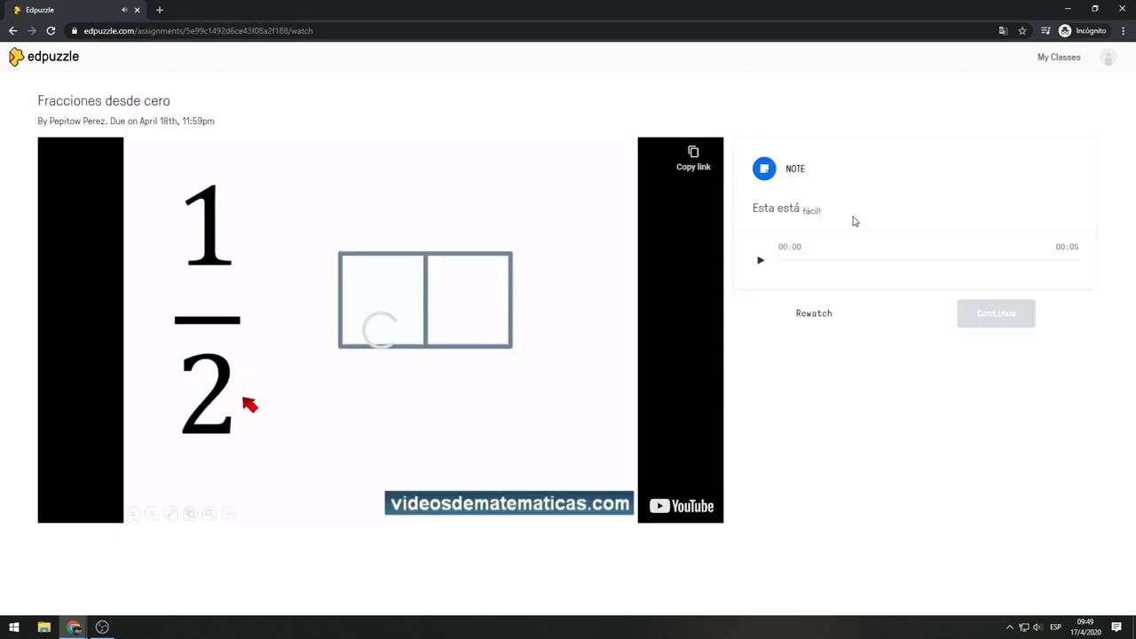
{"action": "left_click", "coordinate": [761, 260]}
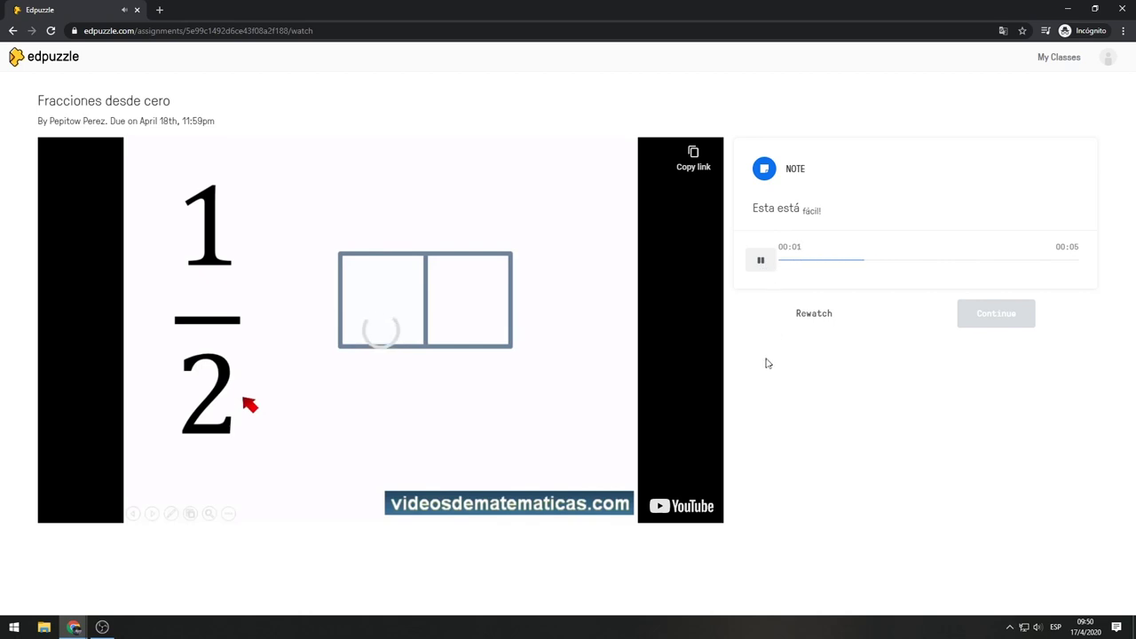
{"action": "left_click", "coordinate": [987, 320]}
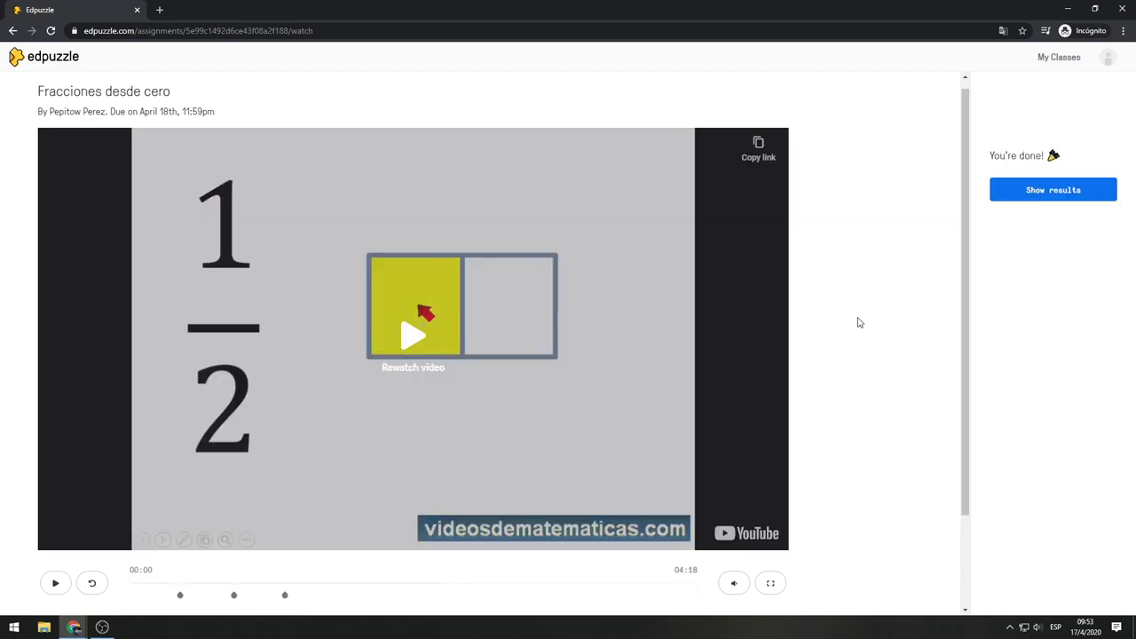
{"action": "left_click", "coordinate": [1092, 192]}
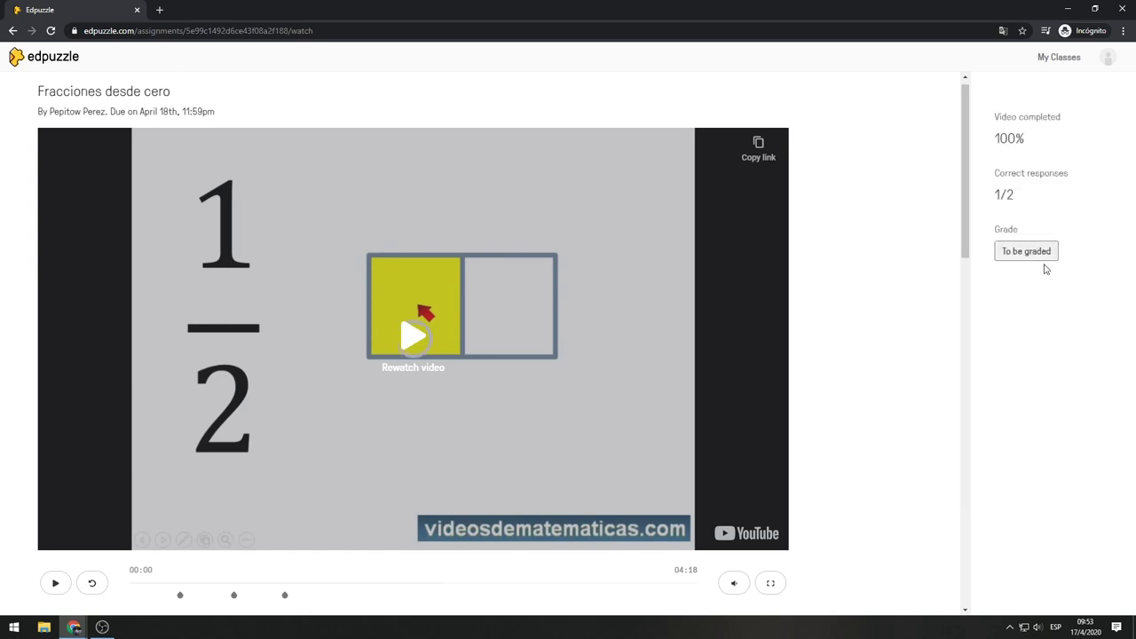
{"action": "left_click_drag", "start_coordinate": [1059, 254], "coordinate": [992, 257]}
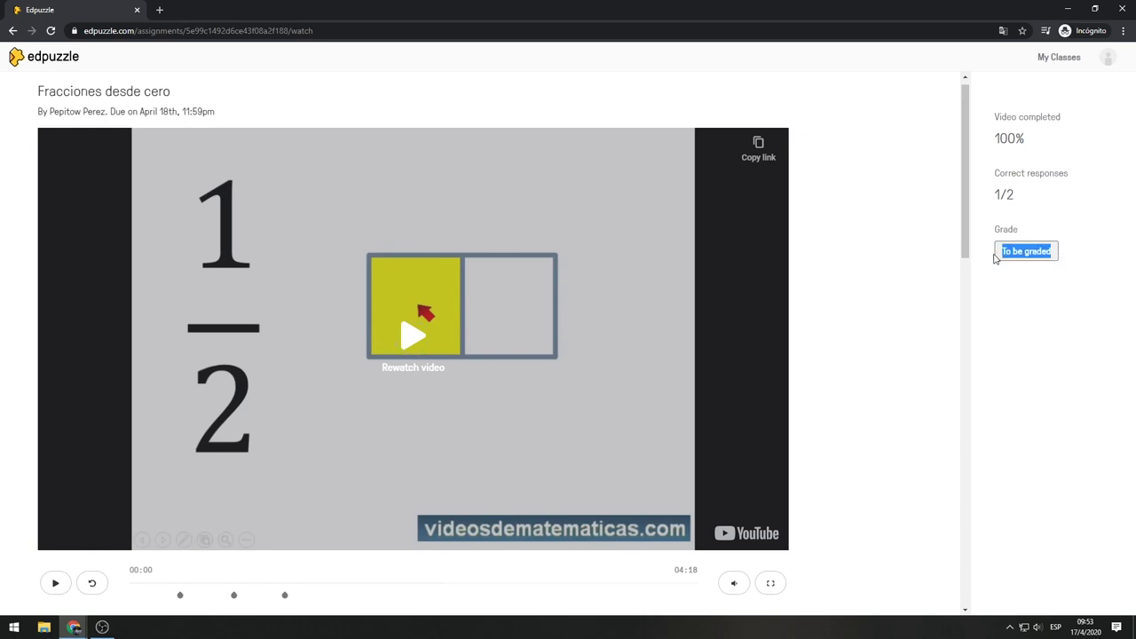
{"action": "left_click", "coordinate": [964, 80]}
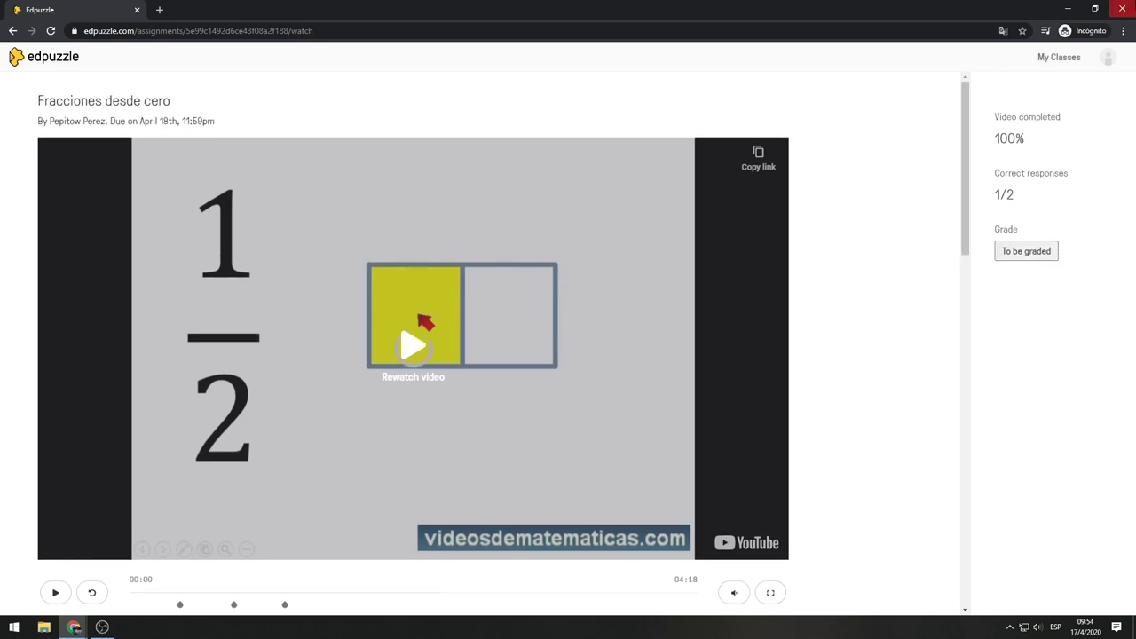
- Back as teacher, open the Fracciones desde cero answer awaiting grading in Salón 1
{"action": "left_click", "coordinate": [1122, 8]}
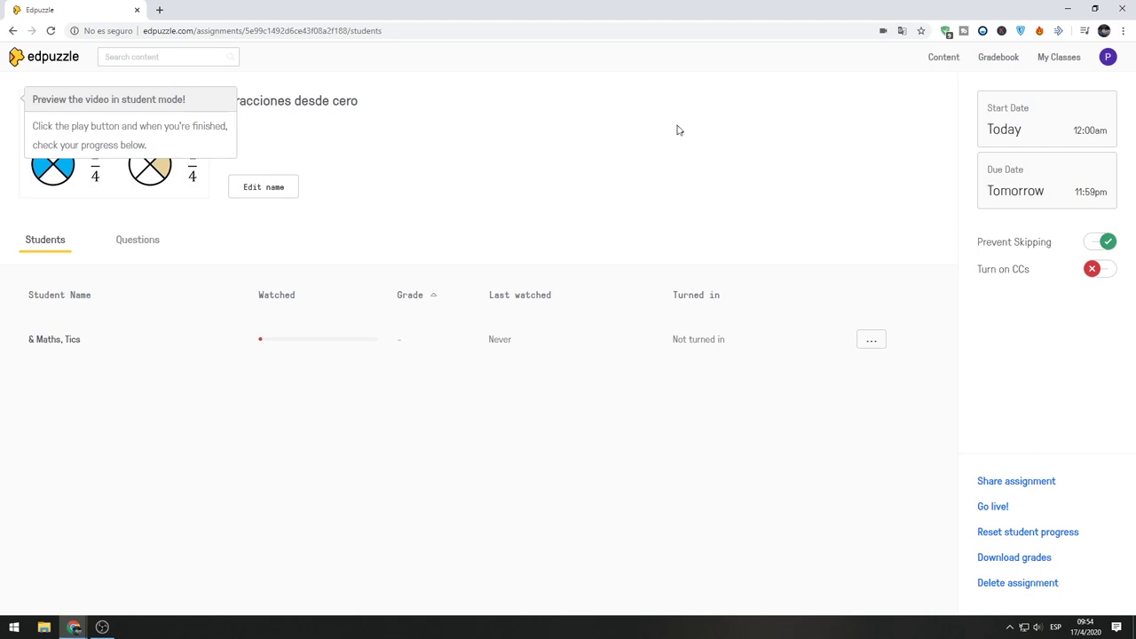
{"action": "left_click", "coordinate": [1056, 57]}
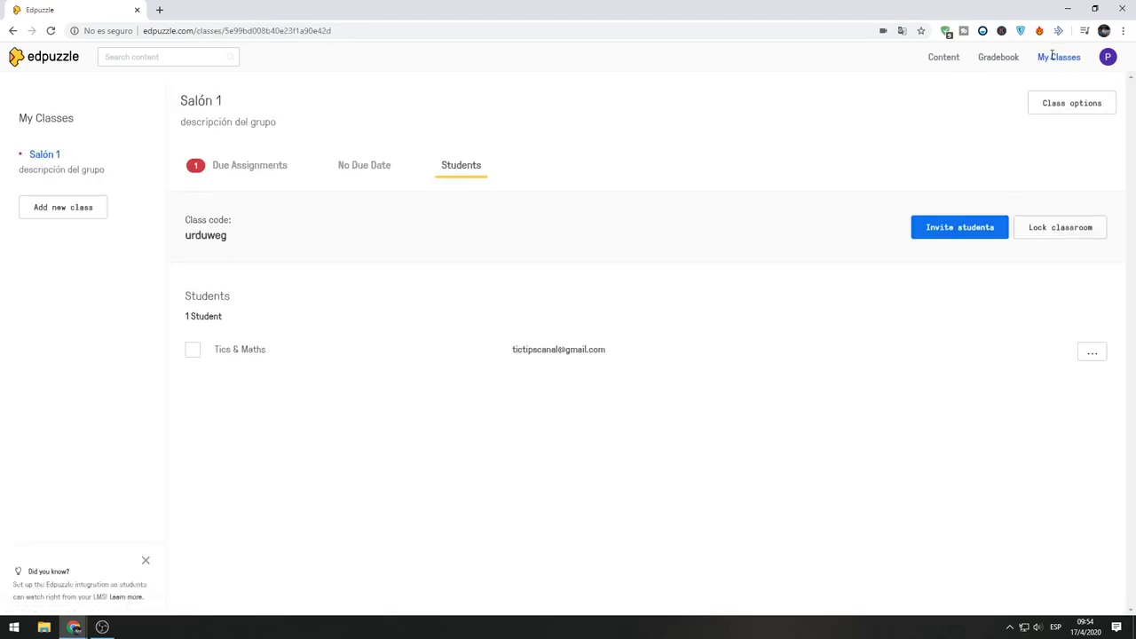
{"action": "left_click", "coordinate": [252, 176]}
{"action": "left_click", "coordinate": [943, 289]}
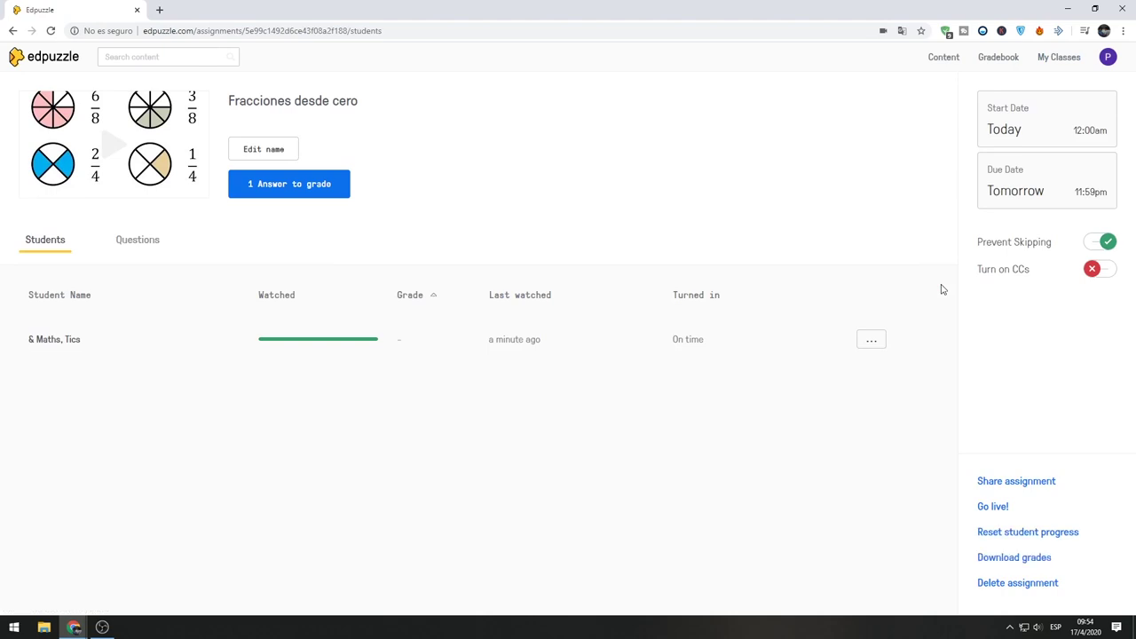
{"action": "left_click", "coordinate": [324, 197]}
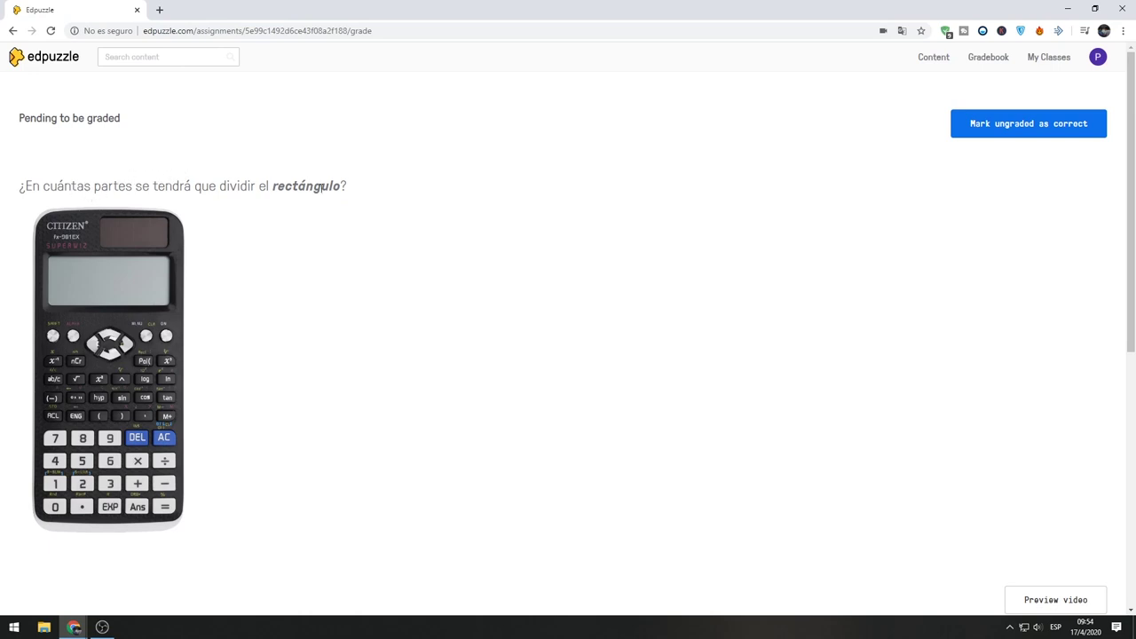
- Grade the answer 0 of 100 with the comment 'No, señor, eso no es la respuesta'
{"action": "scroll", "coordinate": [355, 266], "scroll_direction": "down", "scroll_amount": 4}
{"action": "left_click", "coordinate": [1075, 439]}
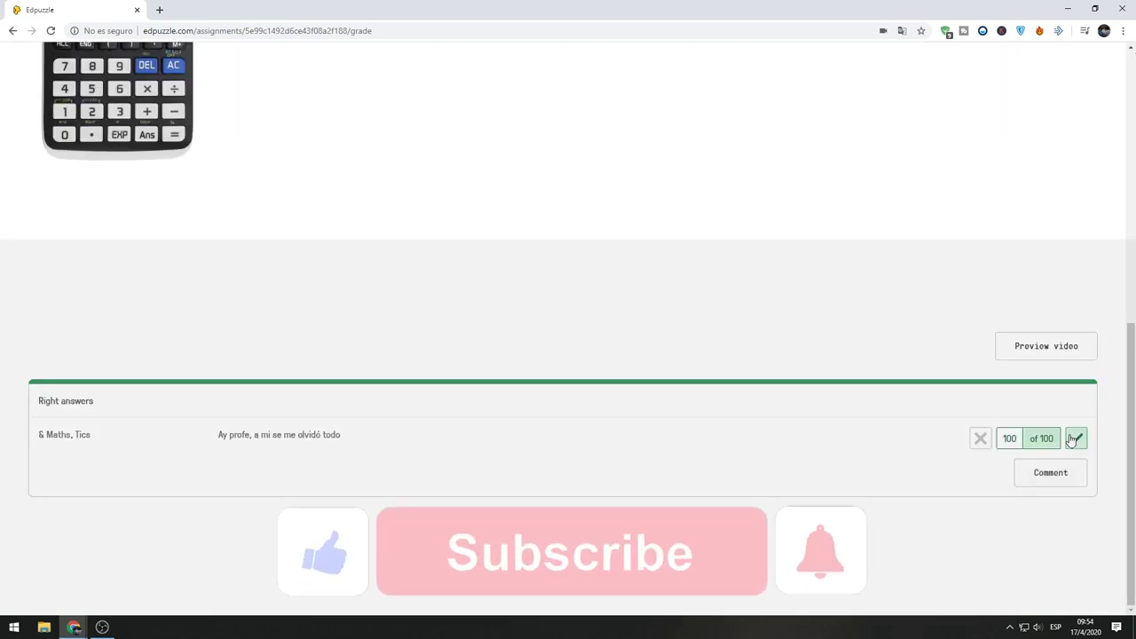
{"action": "left_click", "coordinate": [980, 438]}
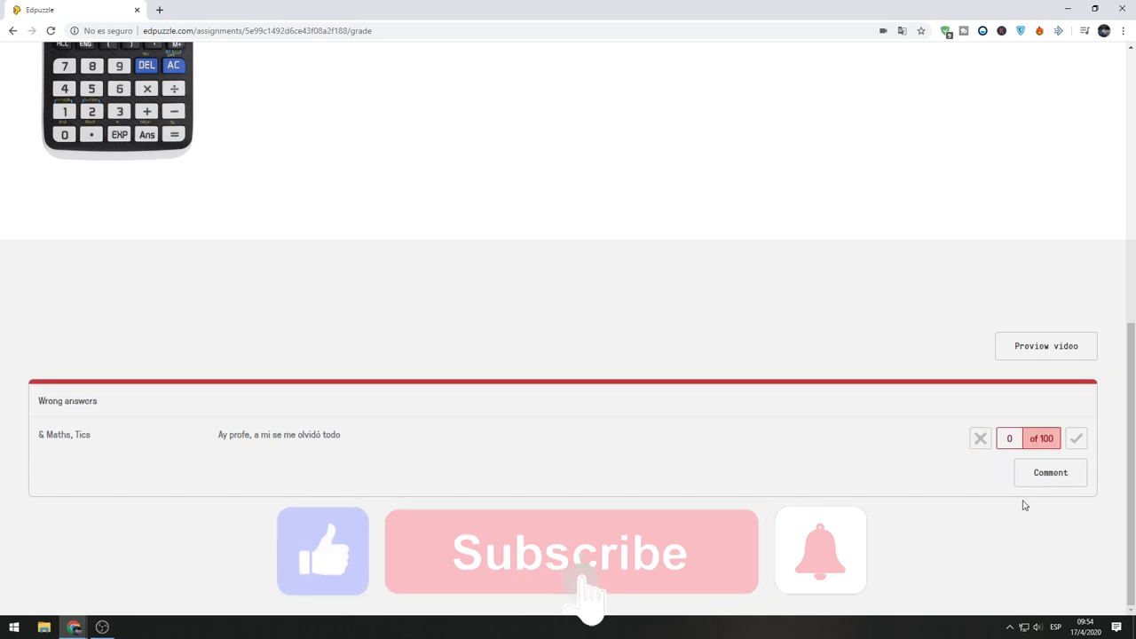
{"action": "left_click", "coordinate": [1007, 439]}
{"action": "type", "text": "7"}
{"action": "left_click_drag", "start_coordinate": [1017, 439], "coordinate": [994, 442]}
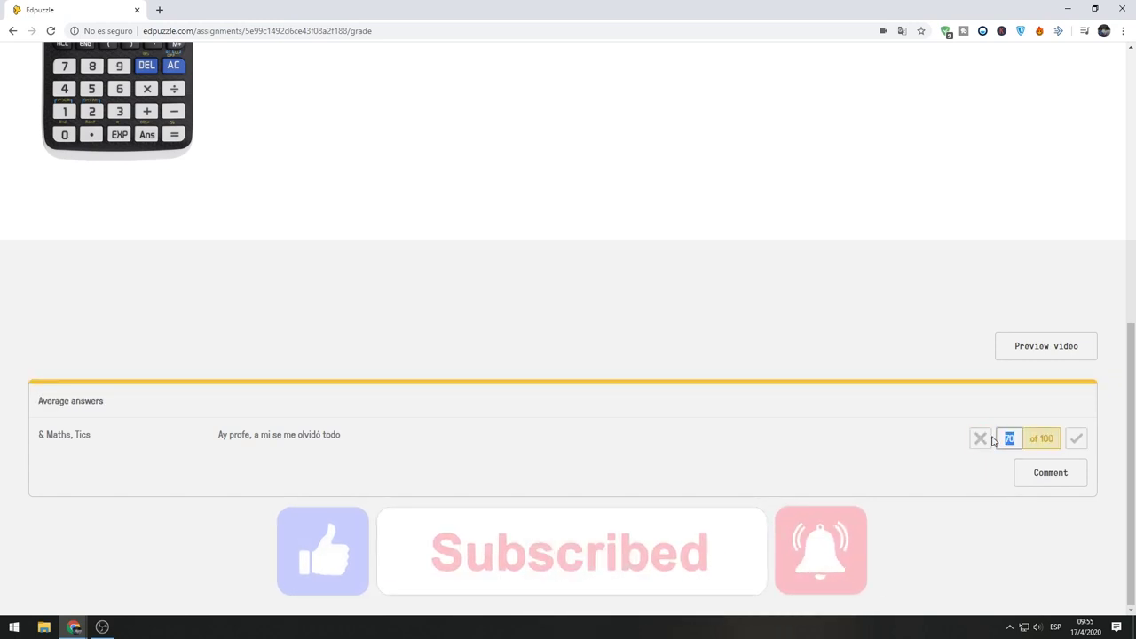
{"action": "type", "text": "0"}
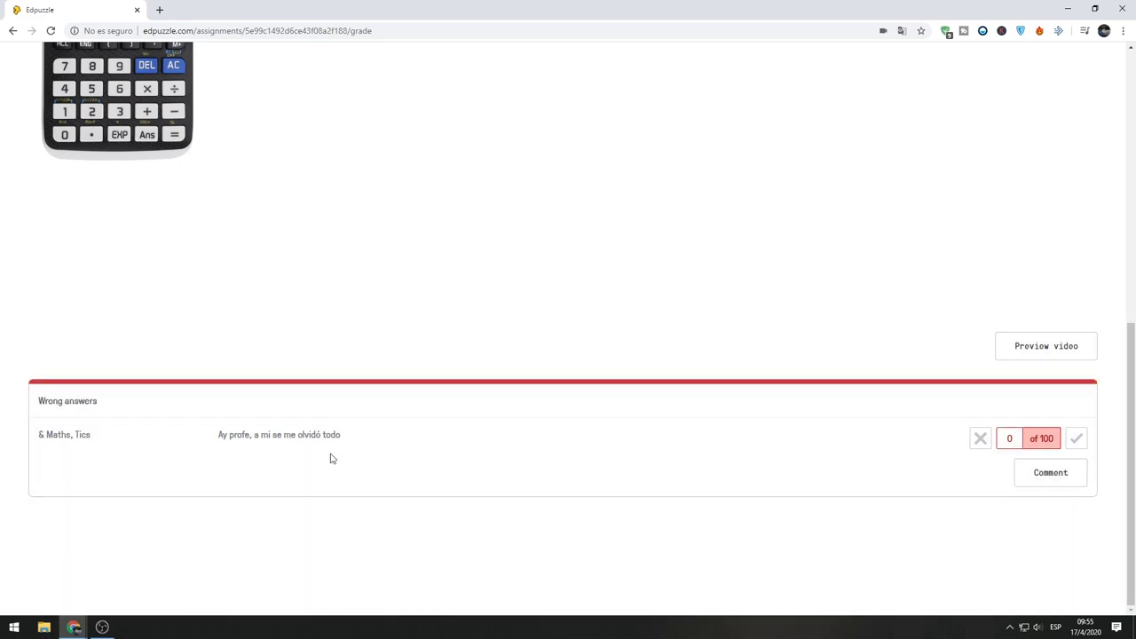
{"action": "left_click", "coordinate": [1051, 473]}
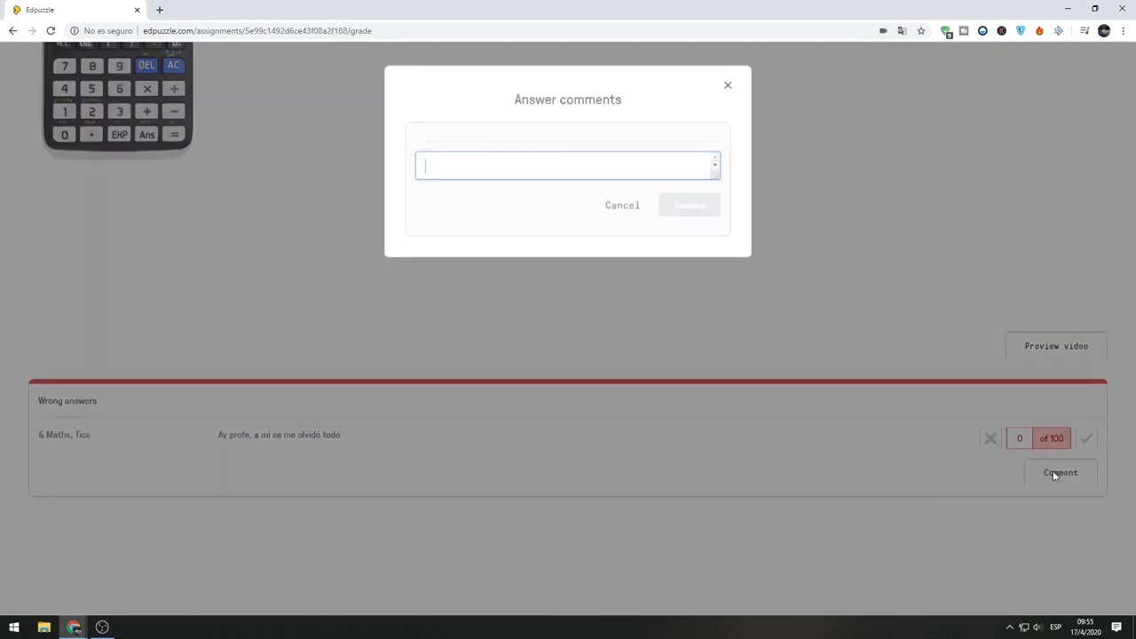
{"action": "type", "text": "No, señor, eso no es la respuesta"}
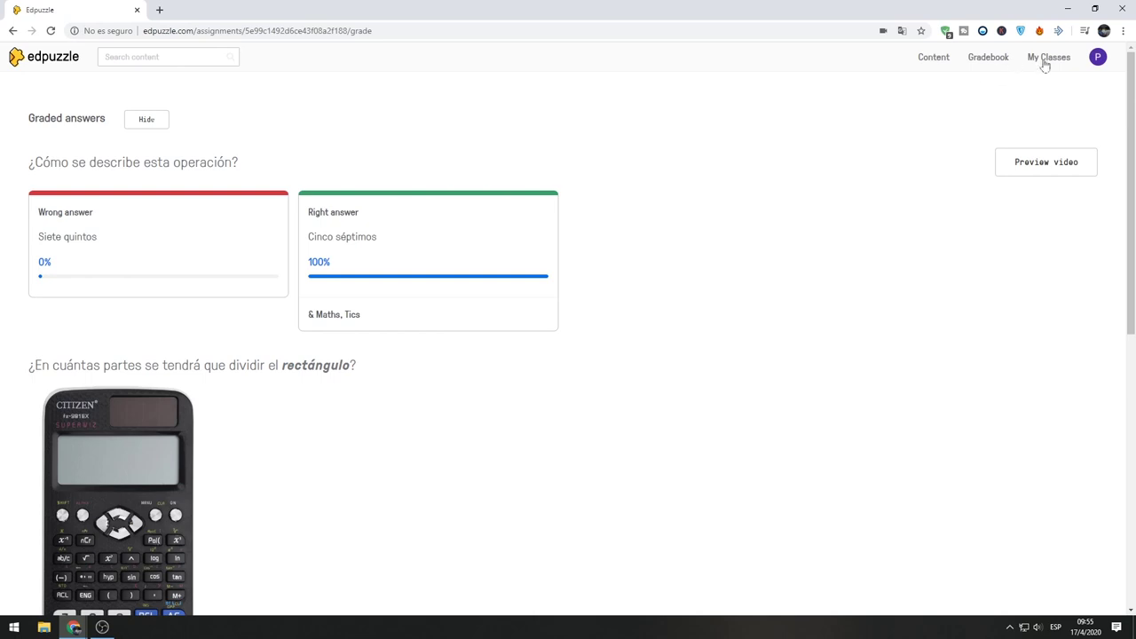
{"action": "left_click", "coordinate": [1050, 56]}
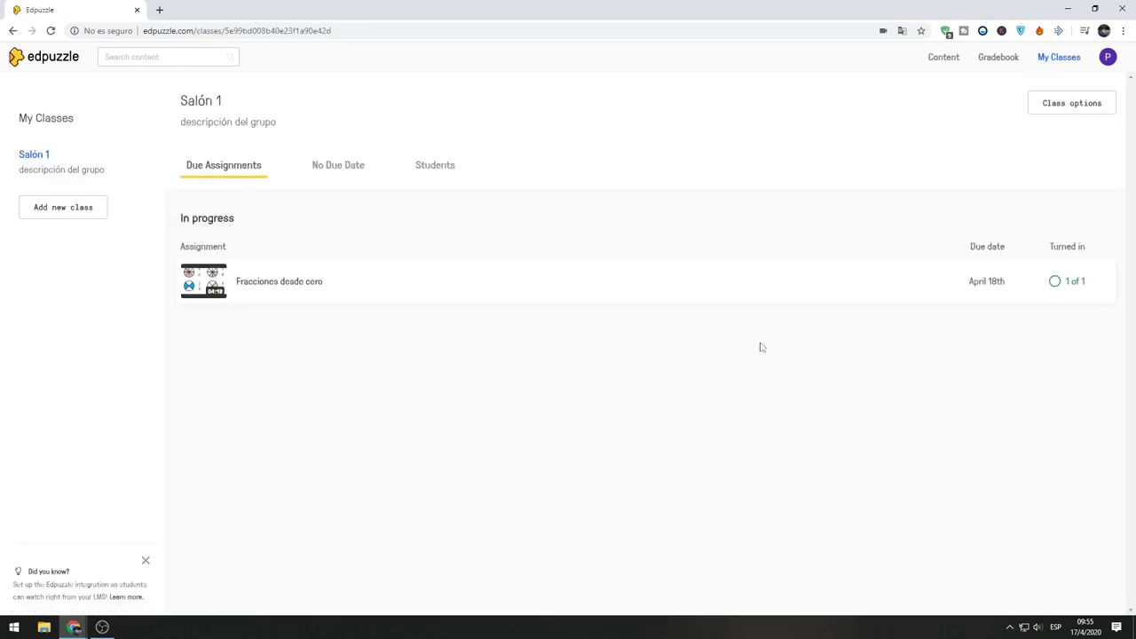
- Check the No Due Date and Students tabs, open the Fracciones desde cero submissions, then open a new tab
{"action": "left_click", "coordinate": [364, 170]}
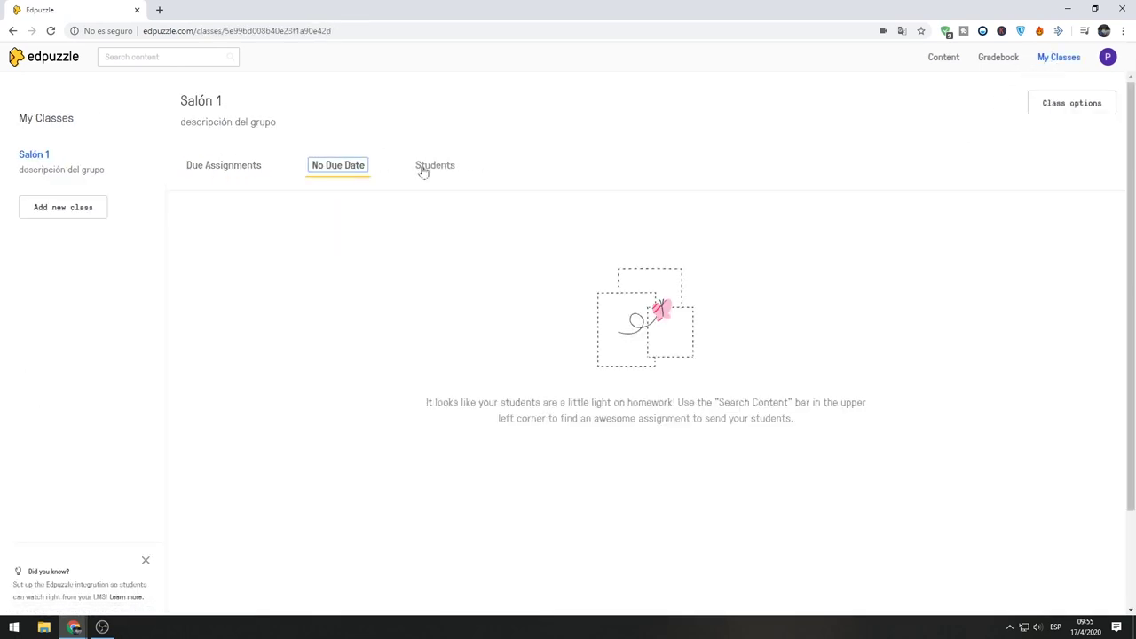
{"action": "left_click", "coordinate": [433, 171]}
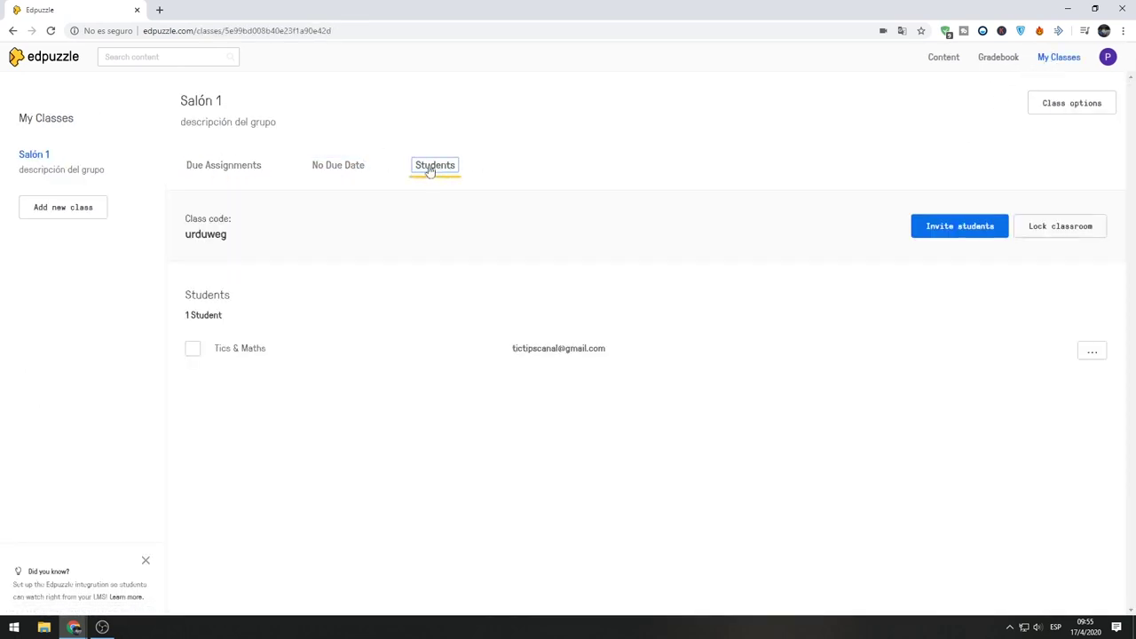
{"action": "left_click", "coordinate": [236, 170]}
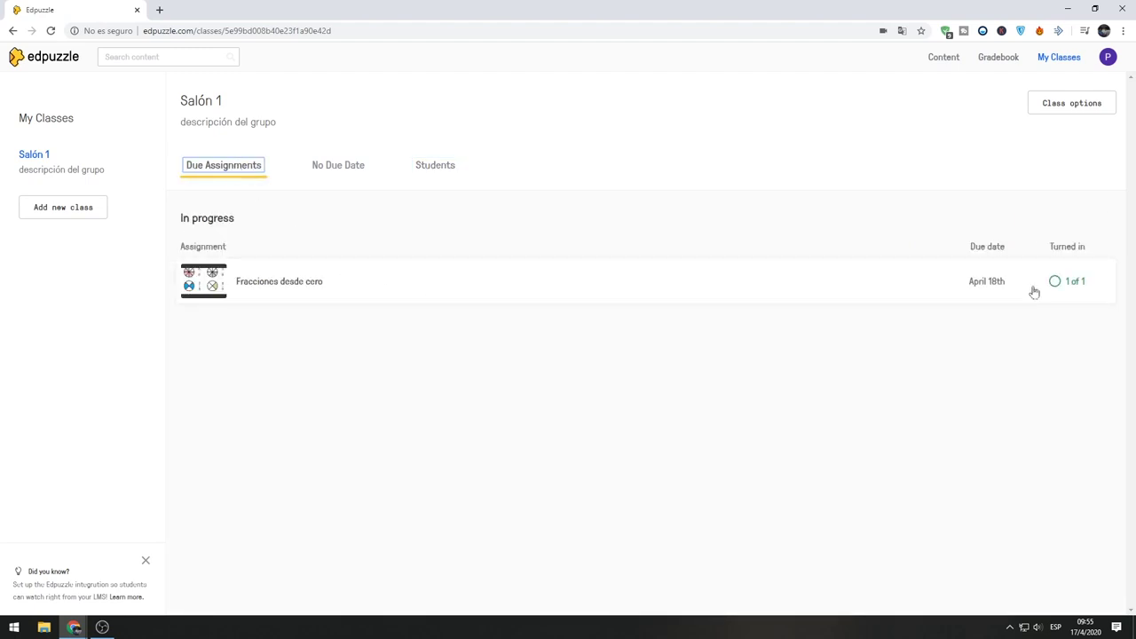
{"action": "left_click", "coordinate": [1055, 283]}
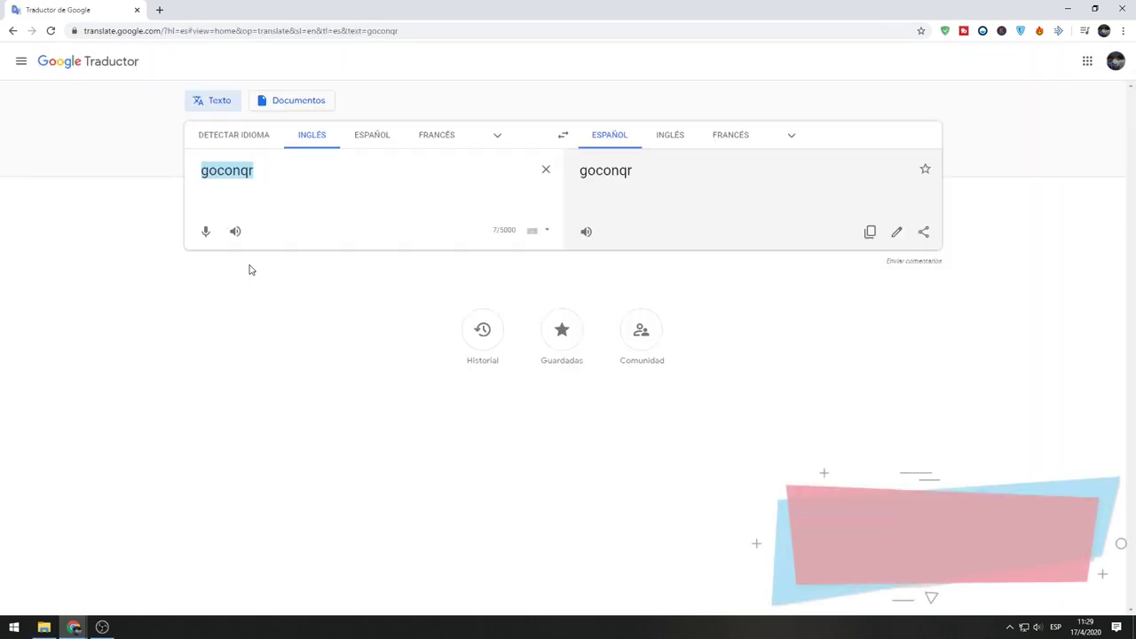
{"action": "key", "text": "ctrl+t"}
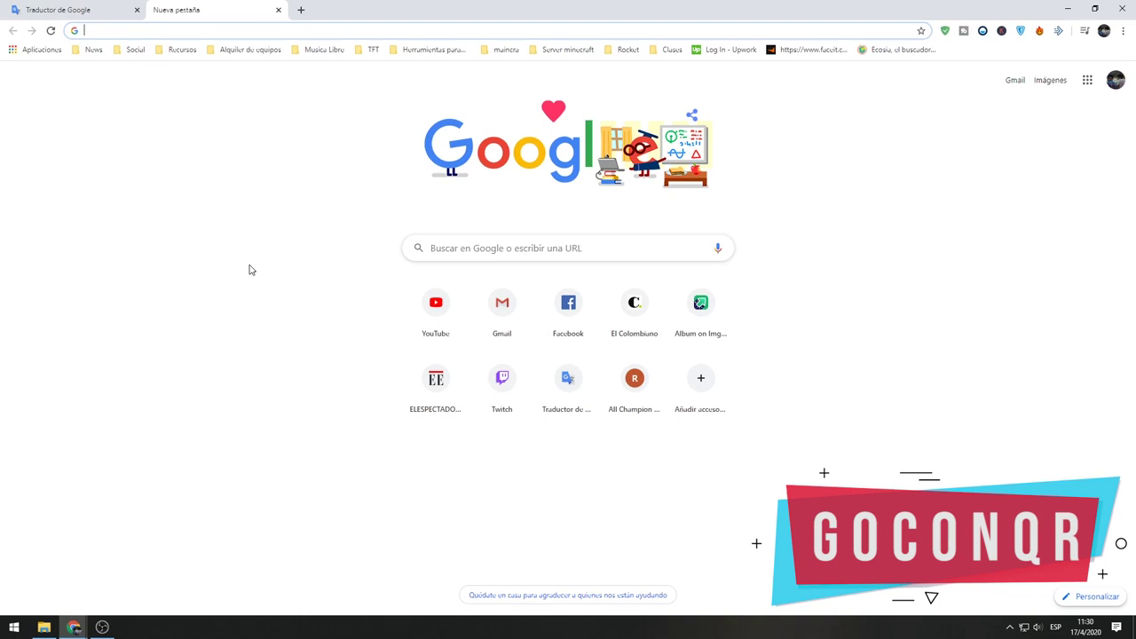
- Search Google for goconqr and open the GoConqr Spanish homepage
{"action": "type", "text": "goconqr"}
{"action": "key", "text": "Return"}
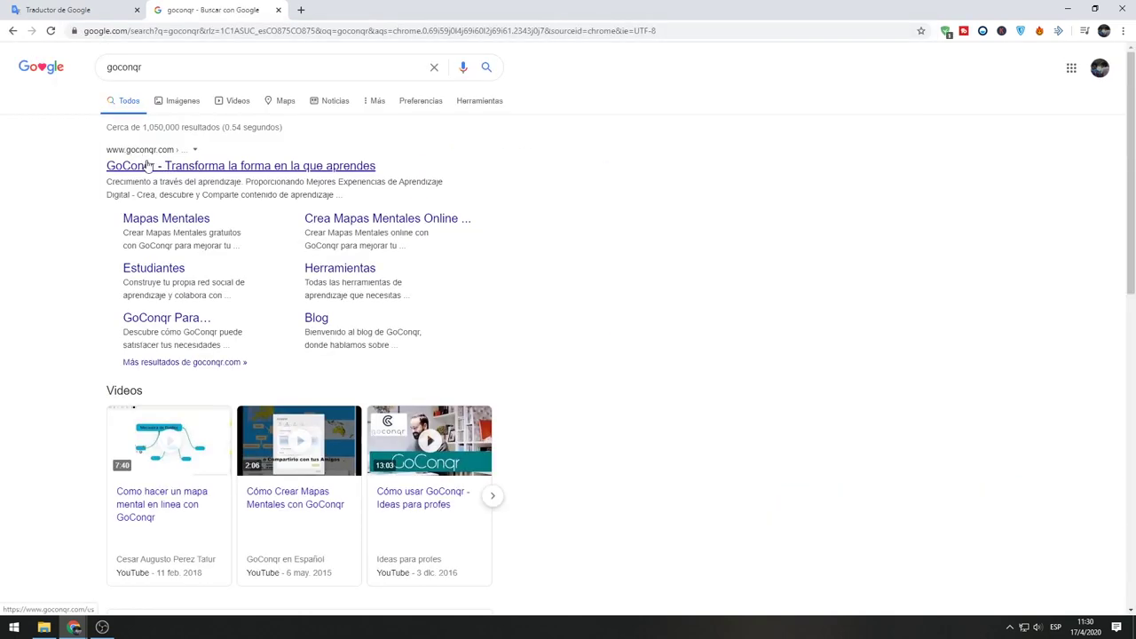
{"action": "left_click", "coordinate": [189, 166]}
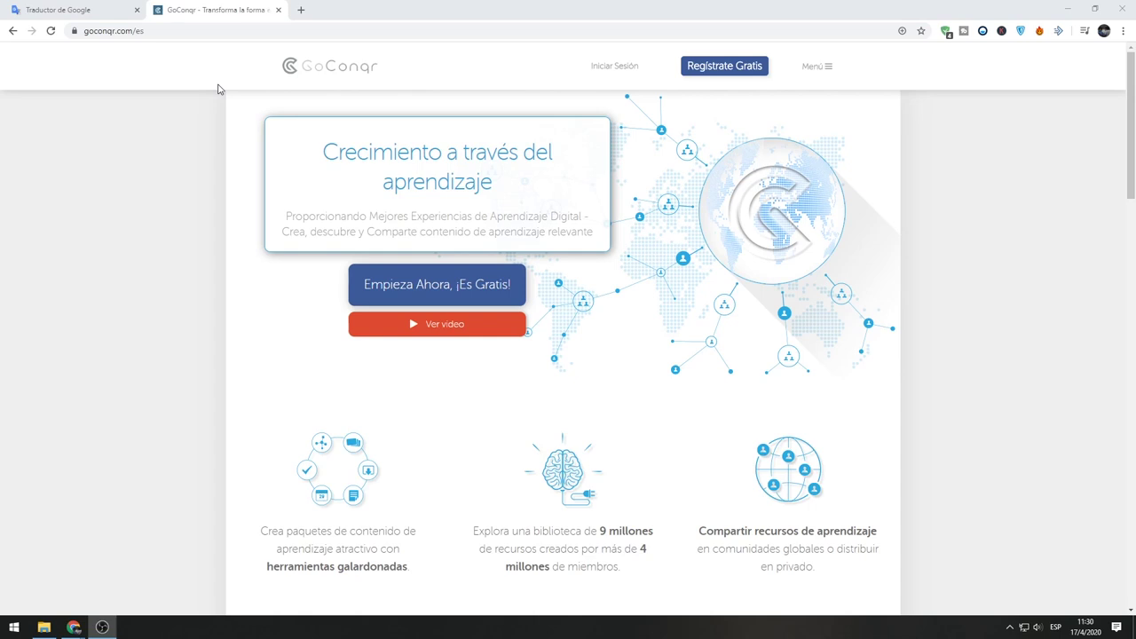
- Sign up for a free GoConqr account with Google, choosing Español and teaching use
{"action": "key", "text": "alt+Tab"}
{"action": "left_click", "coordinate": [703, 71]}
{"action": "left_click", "coordinate": [656, 187]}
{"action": "left_click", "coordinate": [666, 181]}
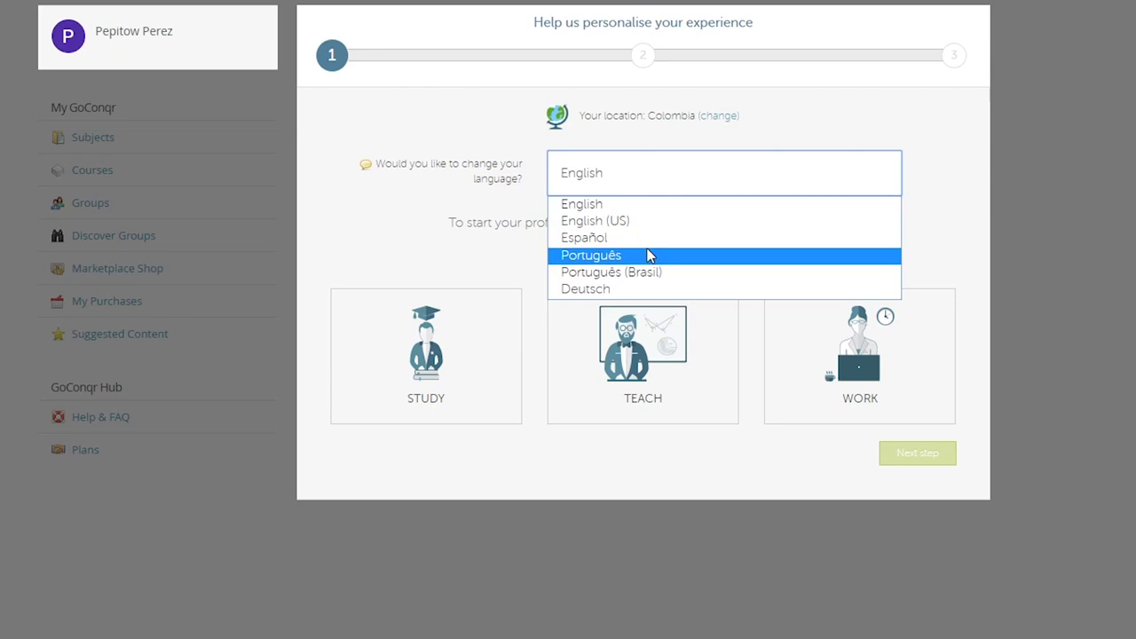
{"action": "left_click", "coordinate": [649, 239]}
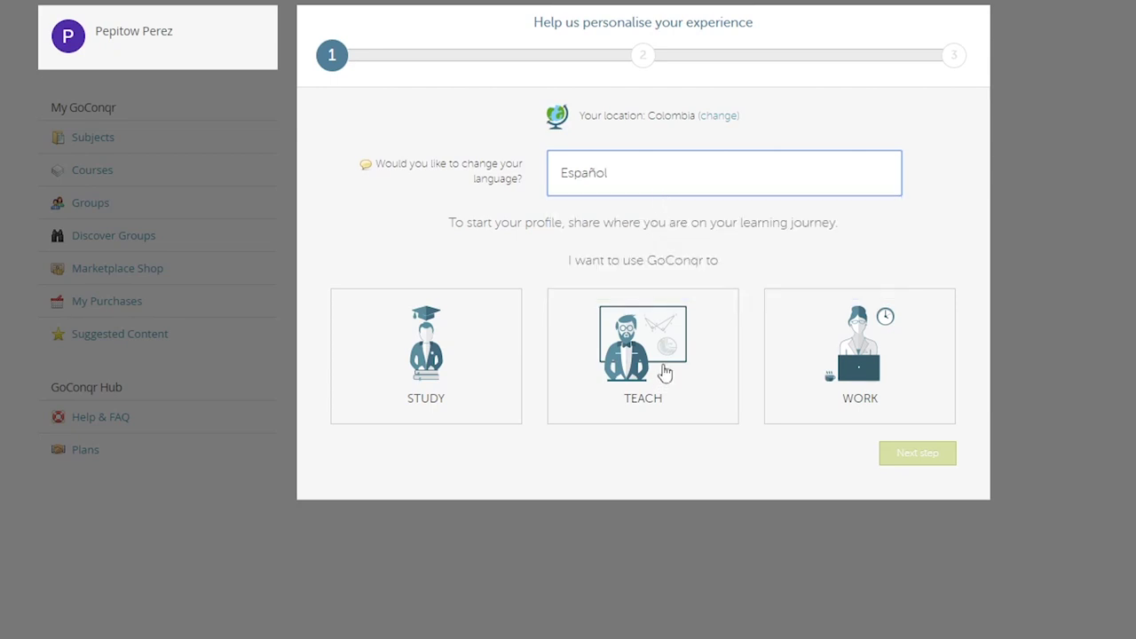
{"action": "left_click", "coordinate": [703, 355]}
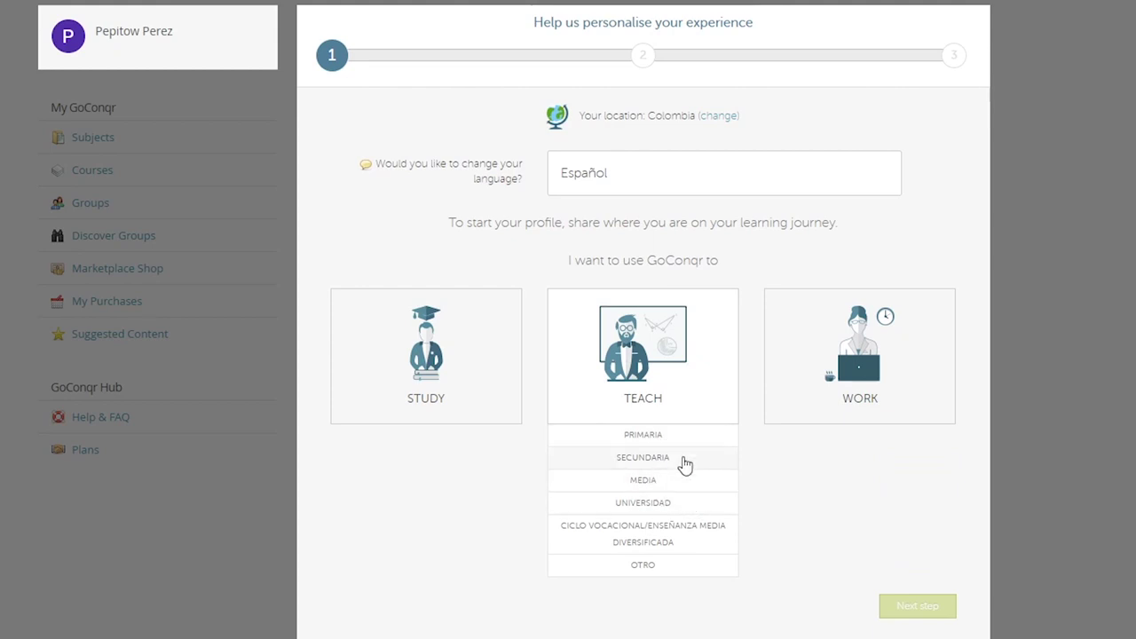
- Set the Primaria level, academic year 'Segundo E' and subject Matemáticas, then finish setup
{"action": "left_click", "coordinate": [680, 453]}
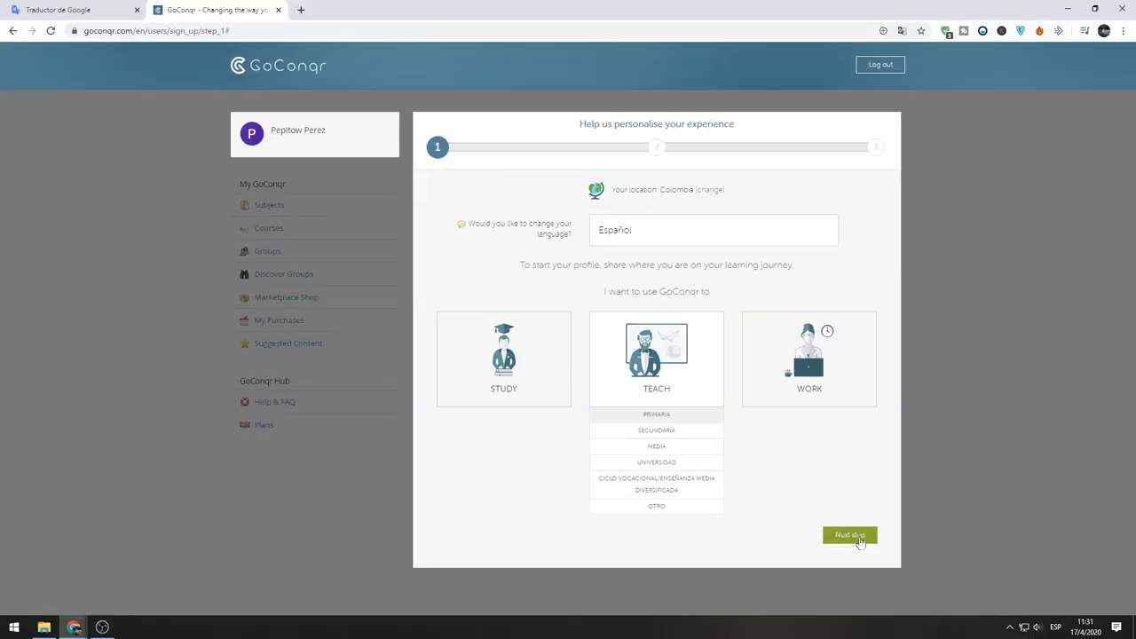
{"action": "left_click", "coordinate": [937, 607]}
{"action": "left_click", "coordinate": [590, 283]}
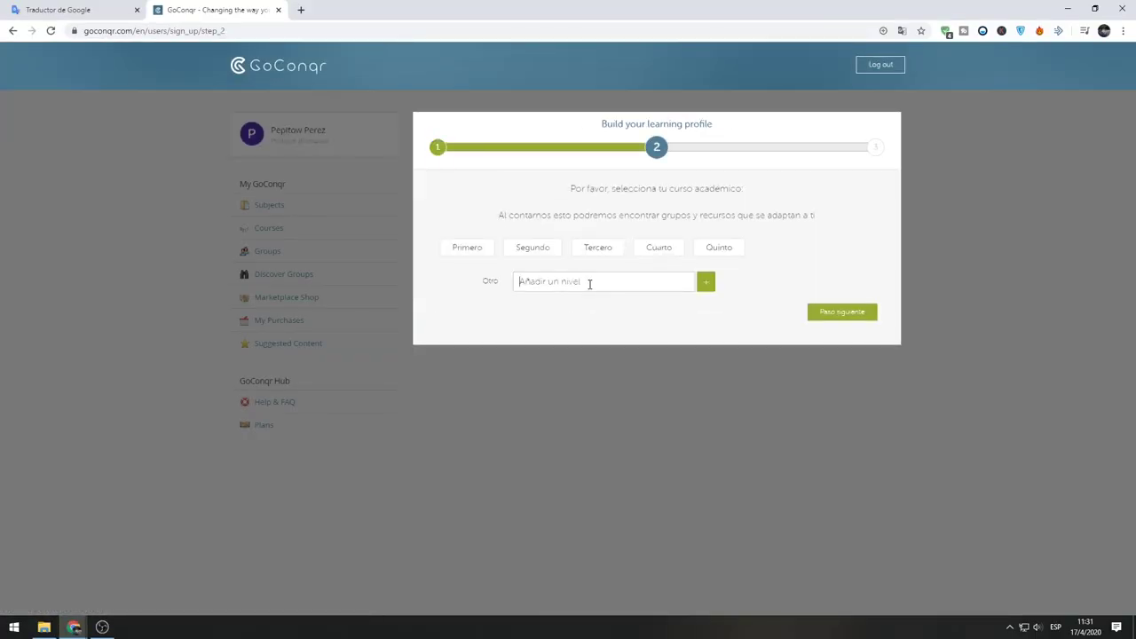
{"action": "type", "text": "Segundo E"}
{"action": "key", "text": "Return"}
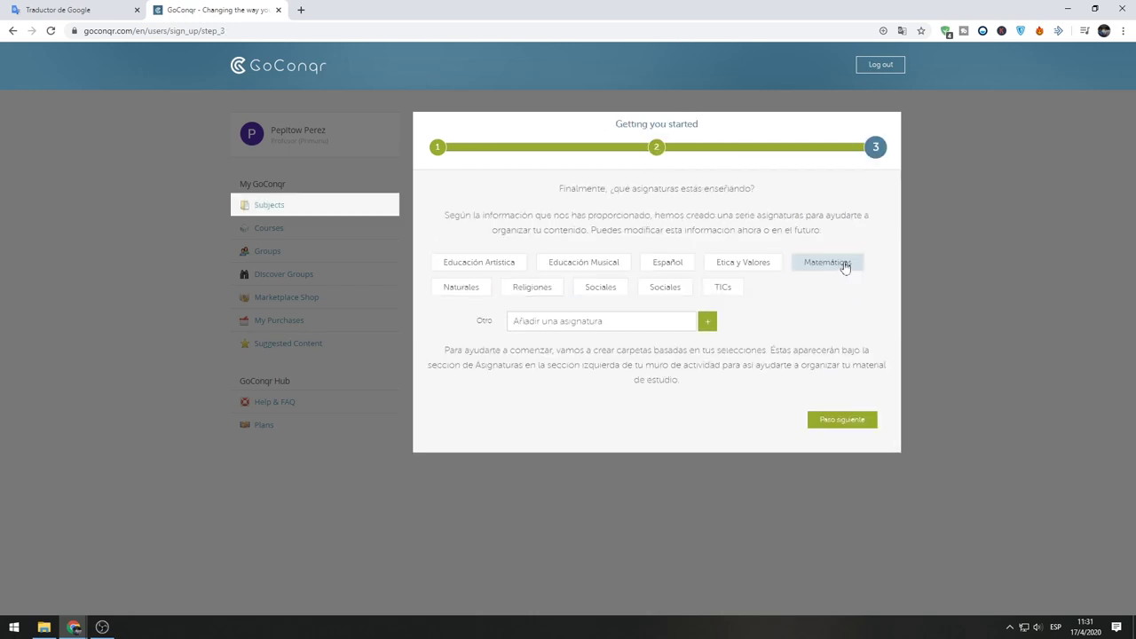
{"action": "left_click", "coordinate": [848, 265]}
{"action": "left_click", "coordinate": [841, 420]}
{"action": "left_click", "coordinate": [667, 364]}
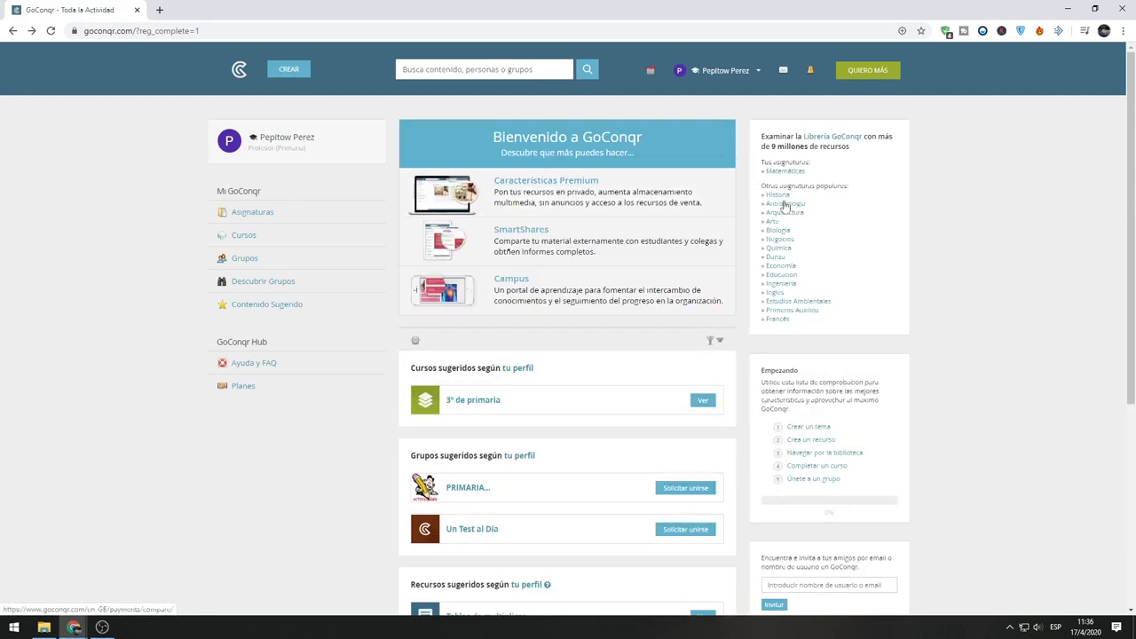
{"action": "scroll", "coordinate": [1003, 190], "scroll_direction": "down", "scroll_amount": 1}
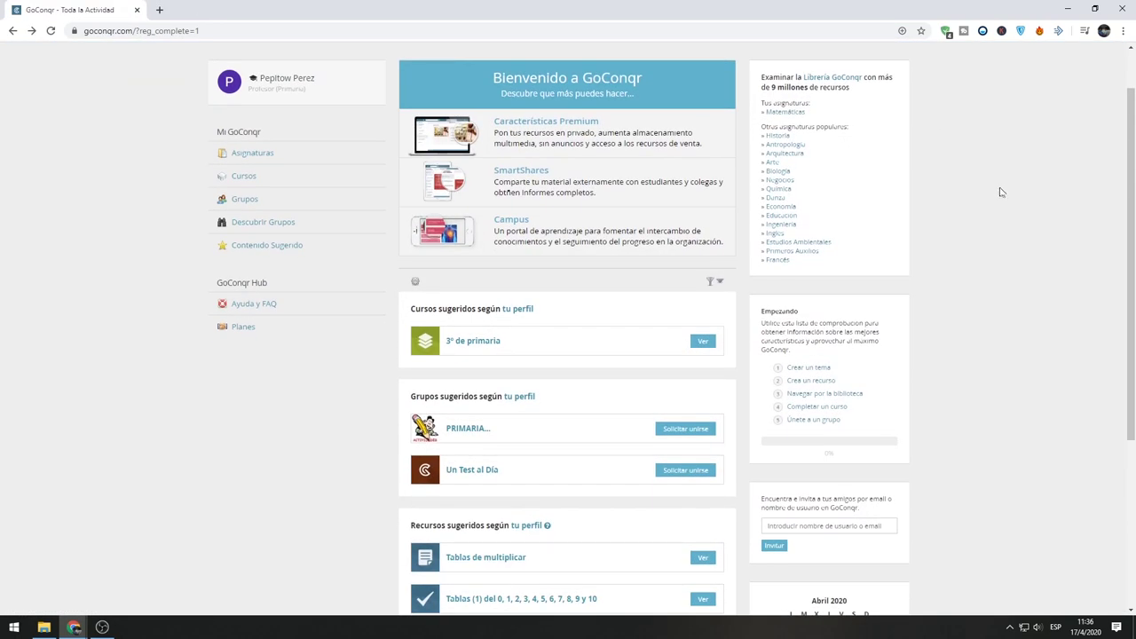
{"action": "scroll", "coordinate": [958, 175], "scroll_direction": "up", "scroll_amount": 1}
{"action": "scroll", "coordinate": [603, 375], "scroll_direction": "down", "scroll_amount": 4}
{"action": "scroll", "coordinate": [603, 377], "scroll_direction": "up", "scroll_amount": 2}
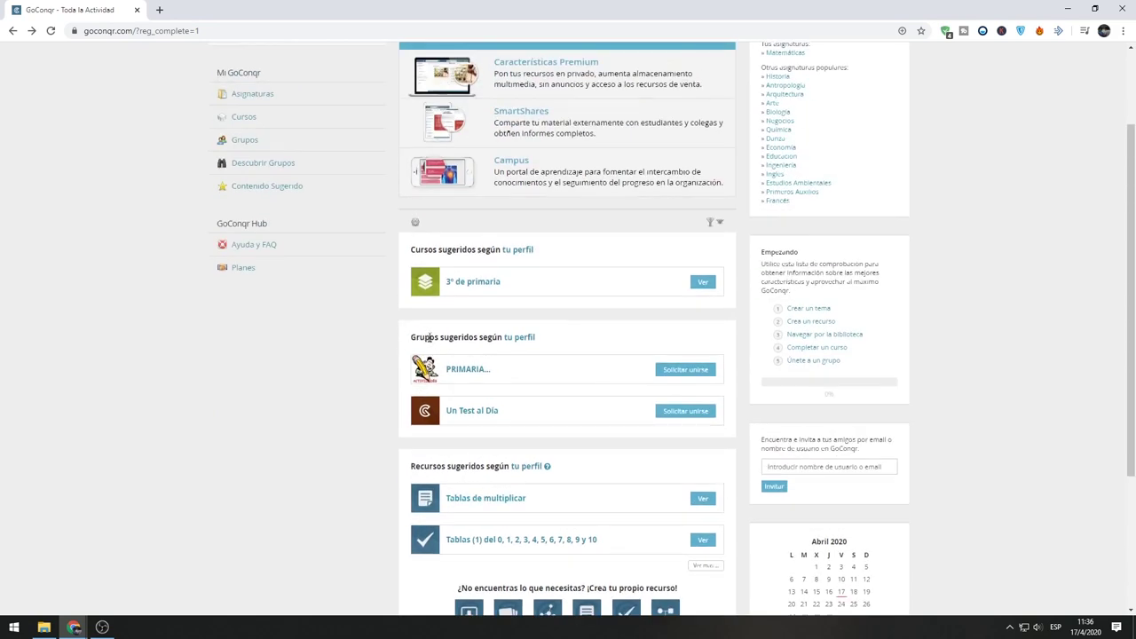
{"action": "scroll", "coordinate": [479, 342], "scroll_direction": "down", "scroll_amount": 1}
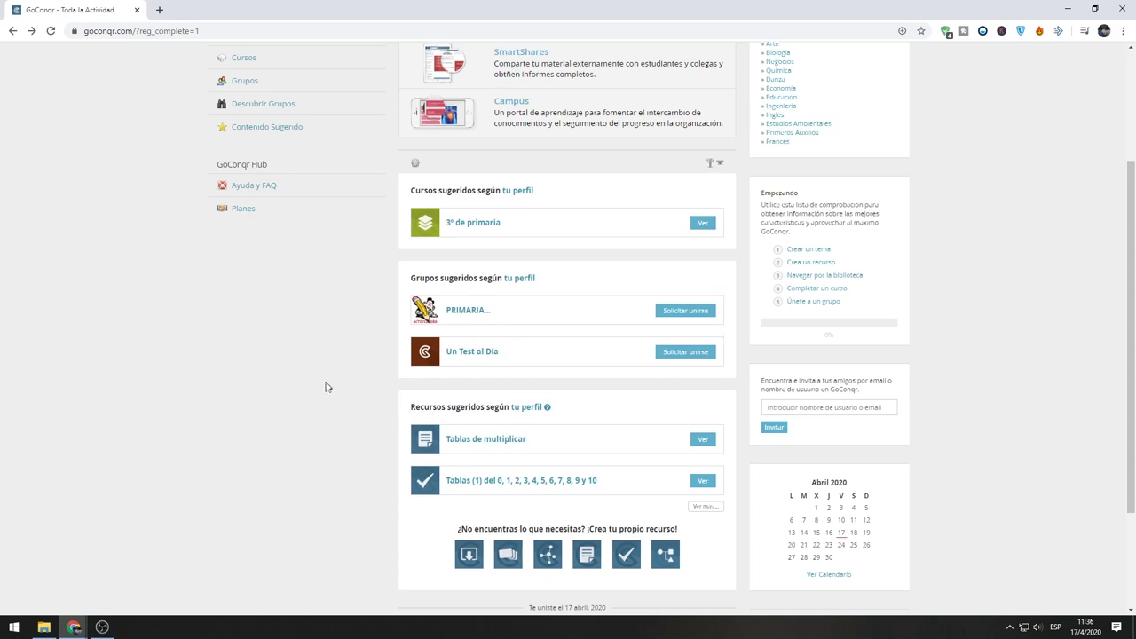
{"action": "scroll", "coordinate": [335, 371], "scroll_direction": "up", "scroll_amount": 3}
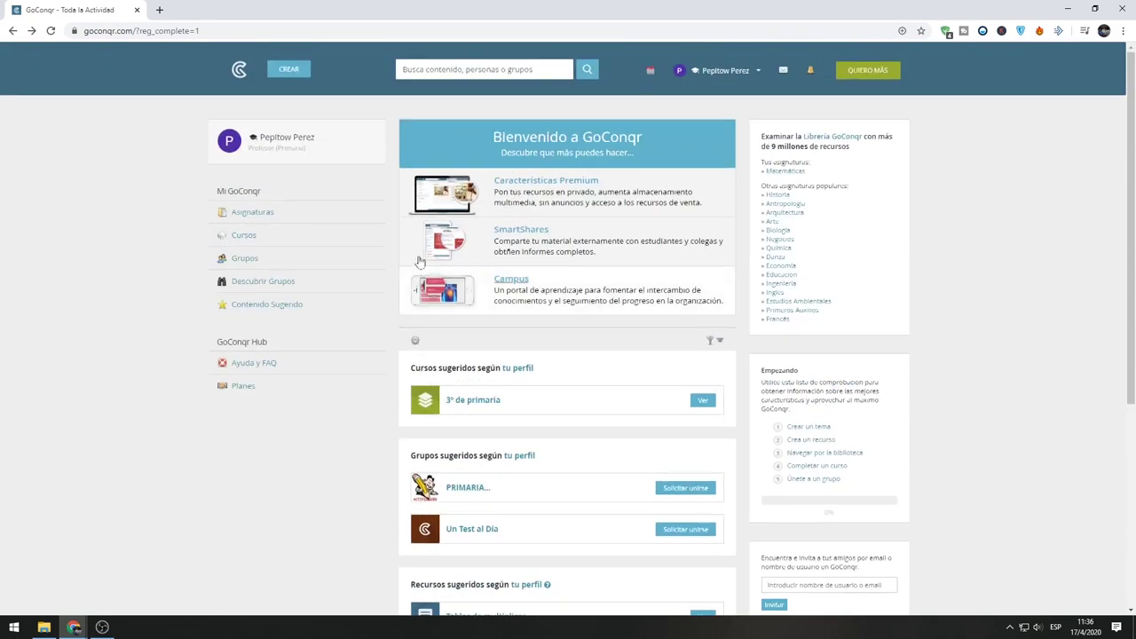
- Create a new slide set and add a first slide using the 'Texto con elemento multimedia' layout
{"action": "left_click", "coordinate": [278, 74]}
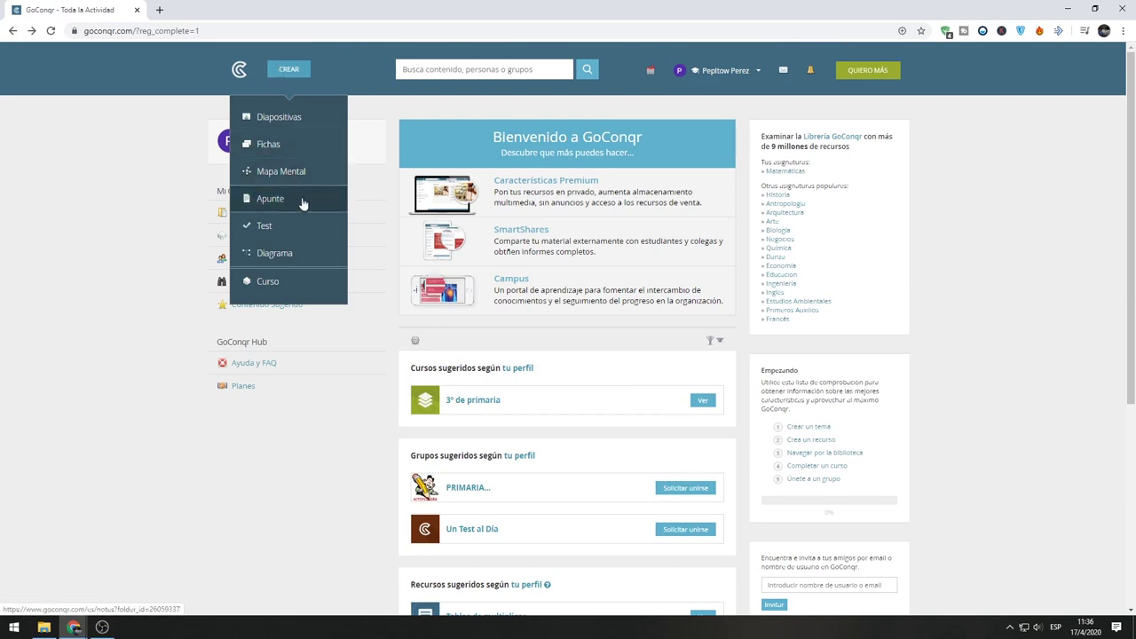
{"action": "left_click", "coordinate": [293, 117]}
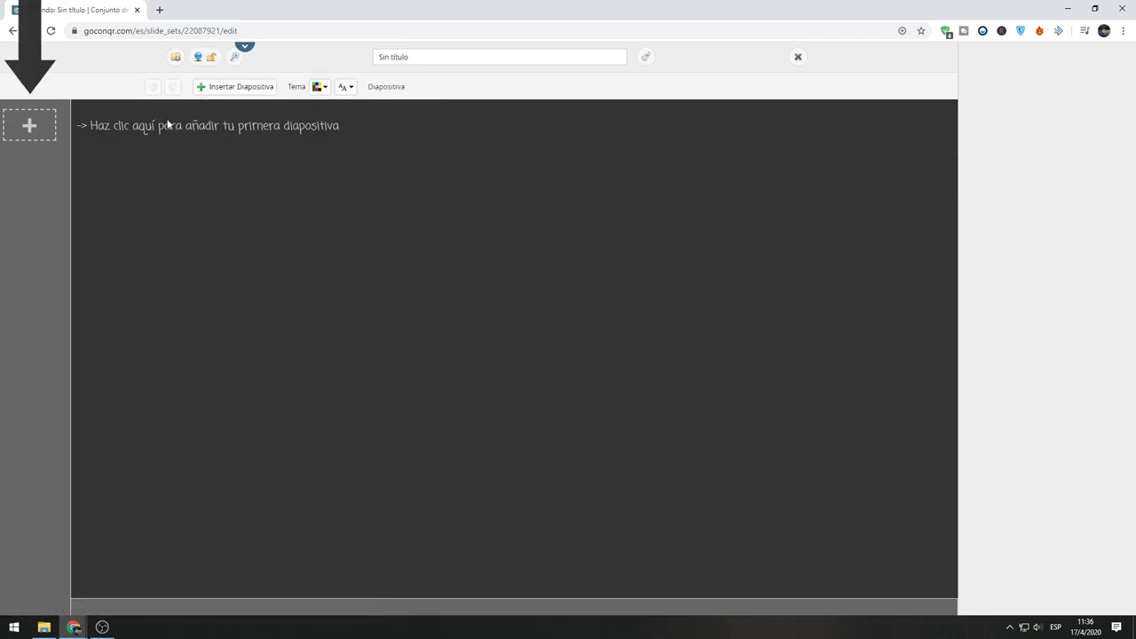
{"action": "left_click", "coordinate": [68, 132]}
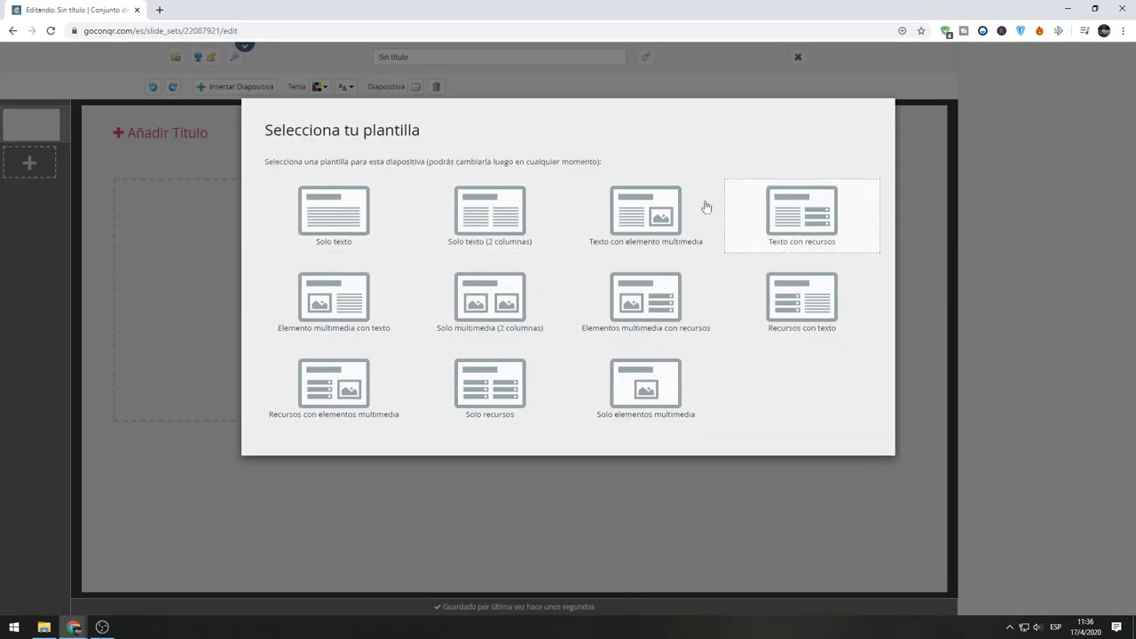
{"action": "left_click", "coordinate": [661, 229]}
- Title the slide 'Operaciones básicas'
{"action": "left_click", "coordinate": [187, 137]}
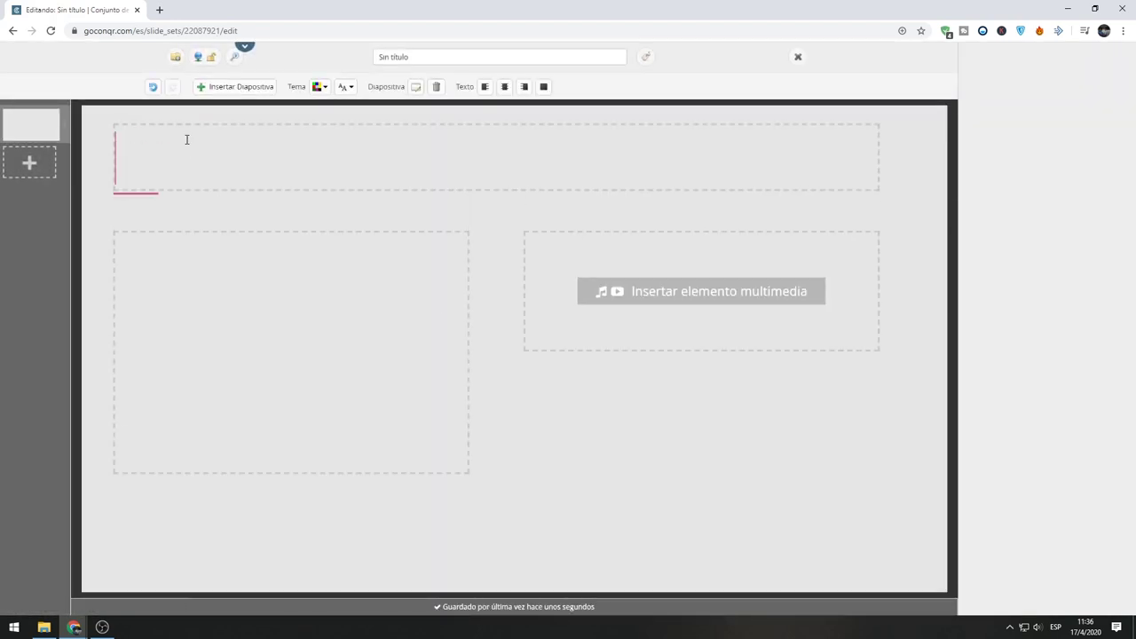
{"action": "type", "text": "Operaciones básicas"}
{"action": "left_click", "coordinate": [306, 295]}
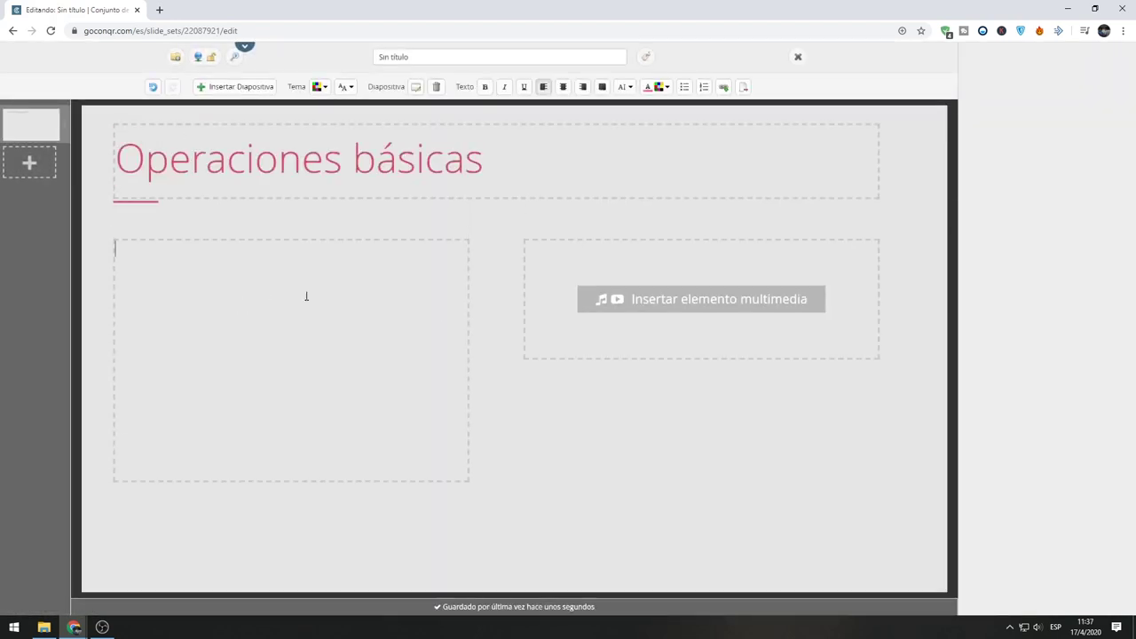
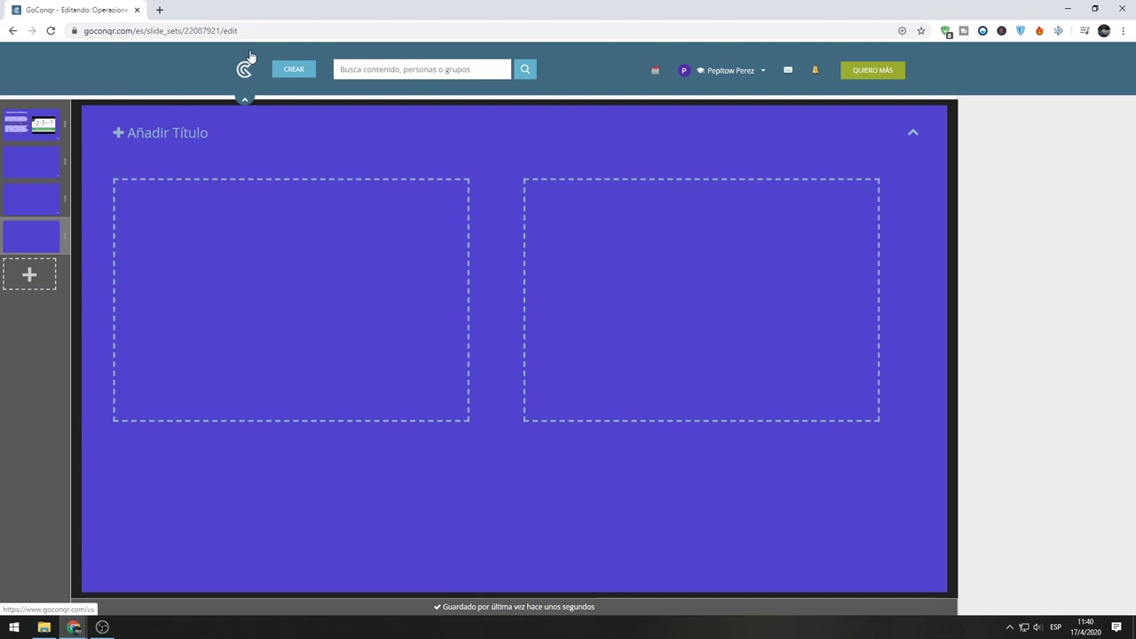
- Create a new flashcard whose front reads 'Operaciones Básicas 2+2' and '3-3'
{"action": "left_click", "coordinate": [287, 74]}
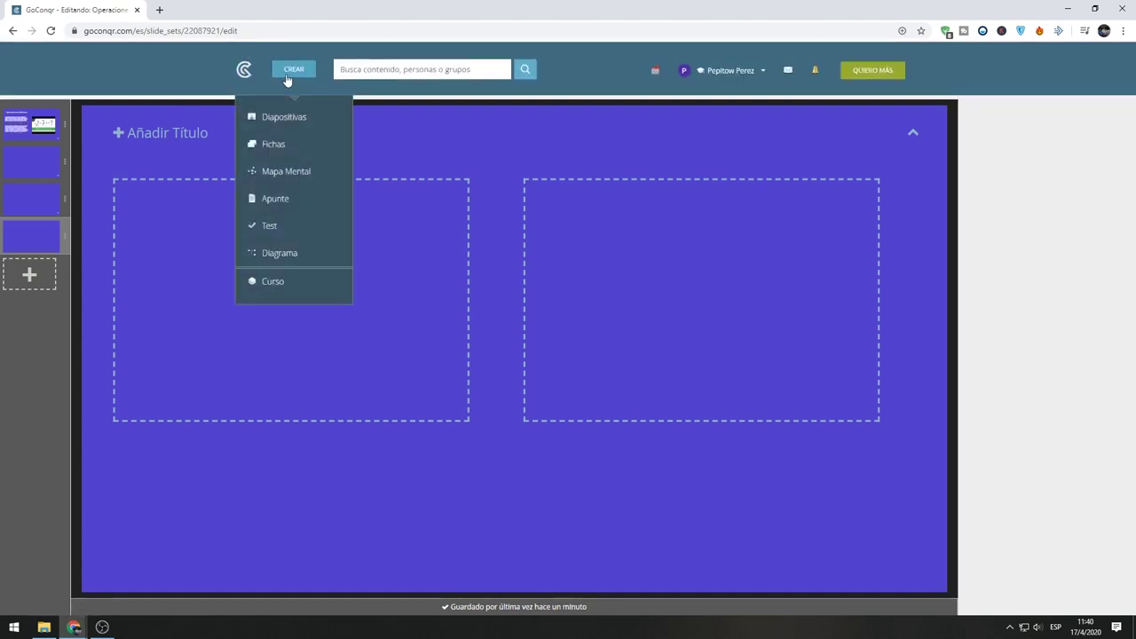
{"action": "left_click", "coordinate": [280, 149]}
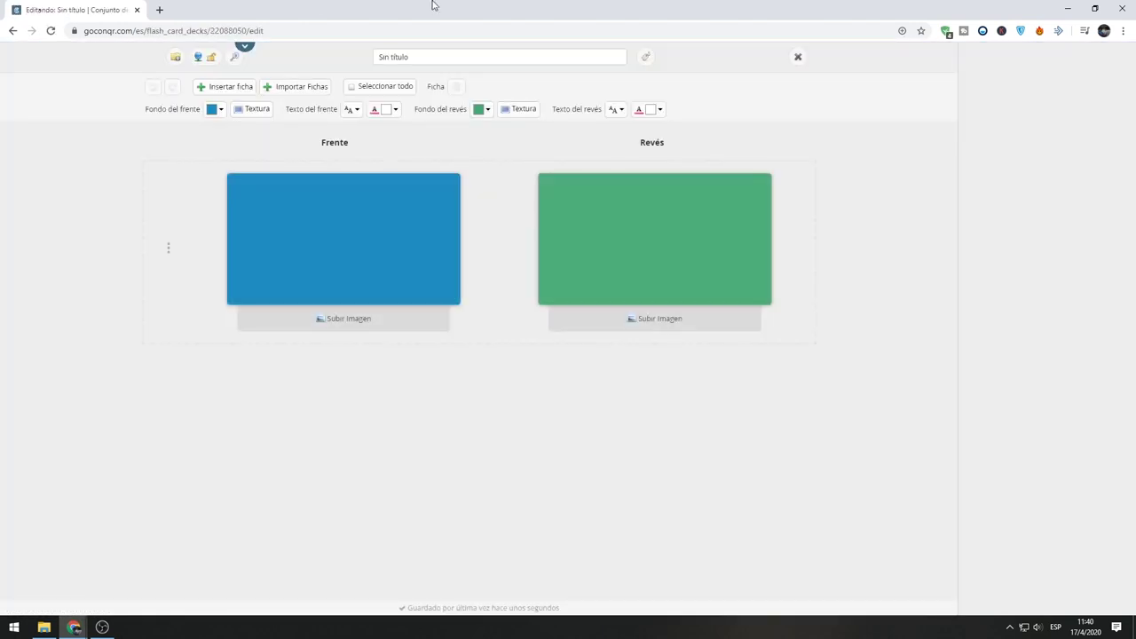
{"action": "left_click", "coordinate": [373, 248]}
{"action": "type", "text": "Operaciones Bás"}
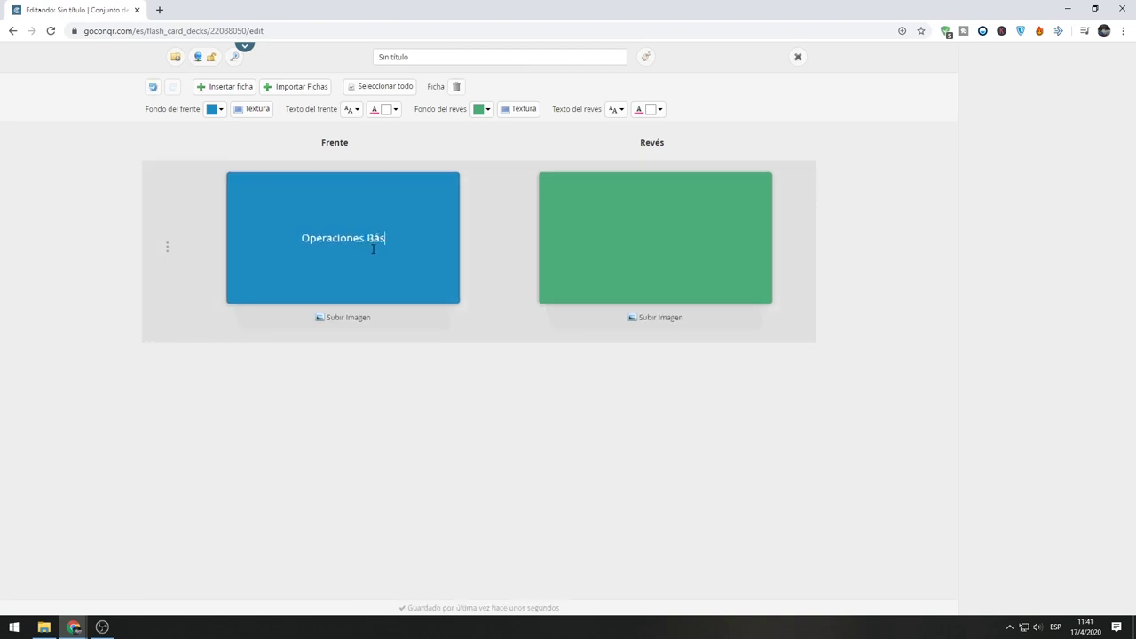
{"action": "type", "text": "icas 2+2"}
{"action": "key", "text": "Return"}
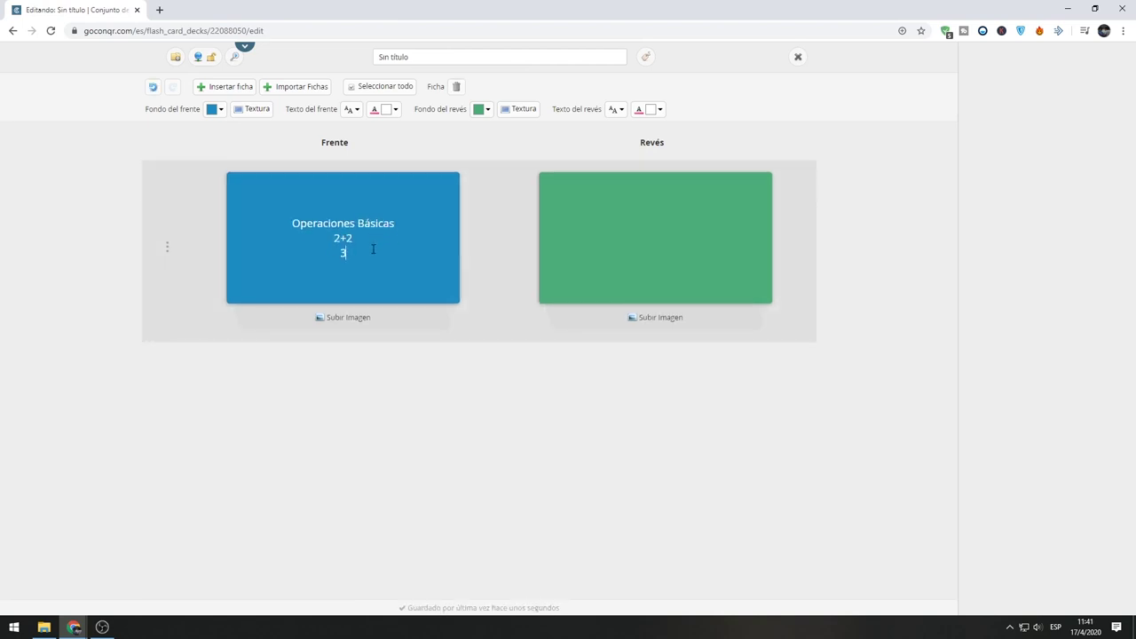
{"action": "type", "text": "3-3"}
{"action": "key", "text": "Return"}
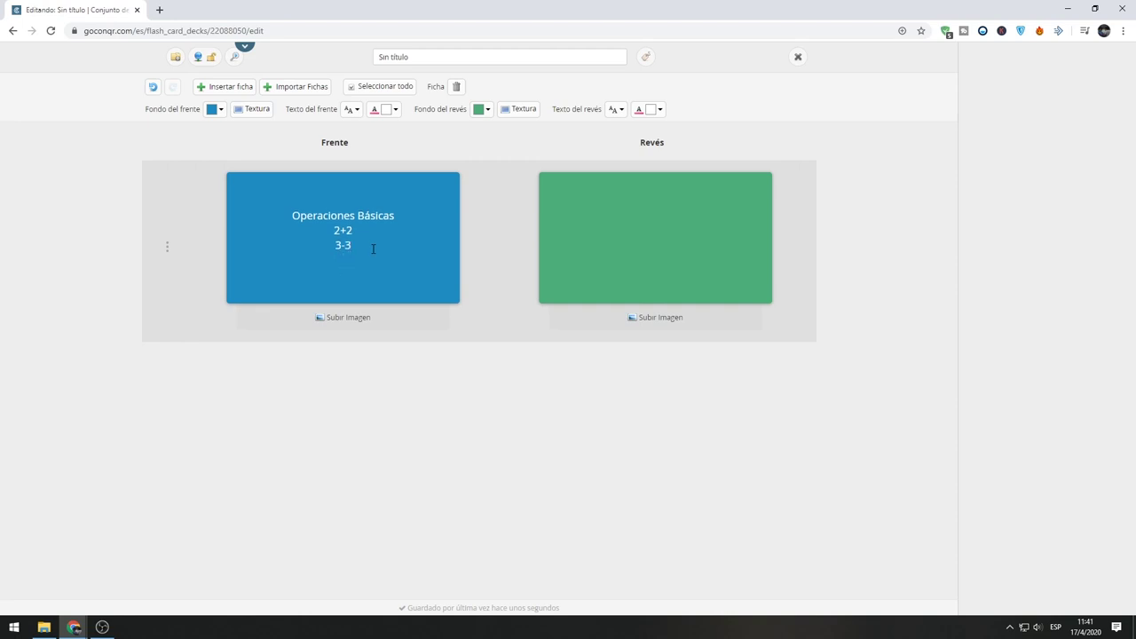
{"action": "left_click", "coordinate": [675, 226]}
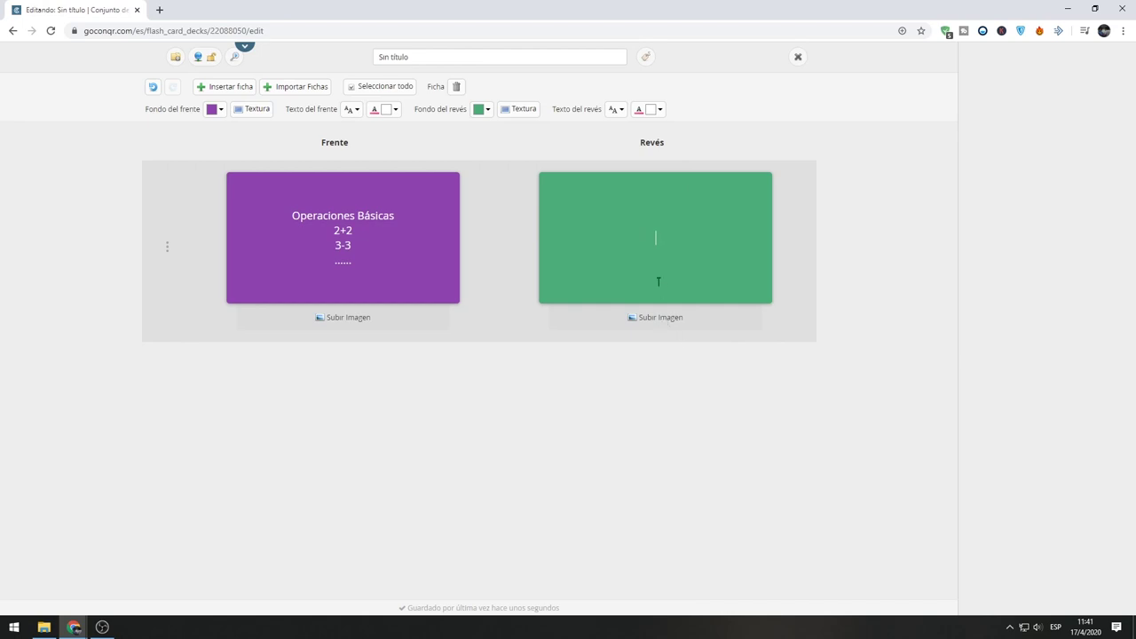
- Make the card front purple and preview the card flipping back and forth in the player
{"action": "double_click", "coordinate": [359, 144]}
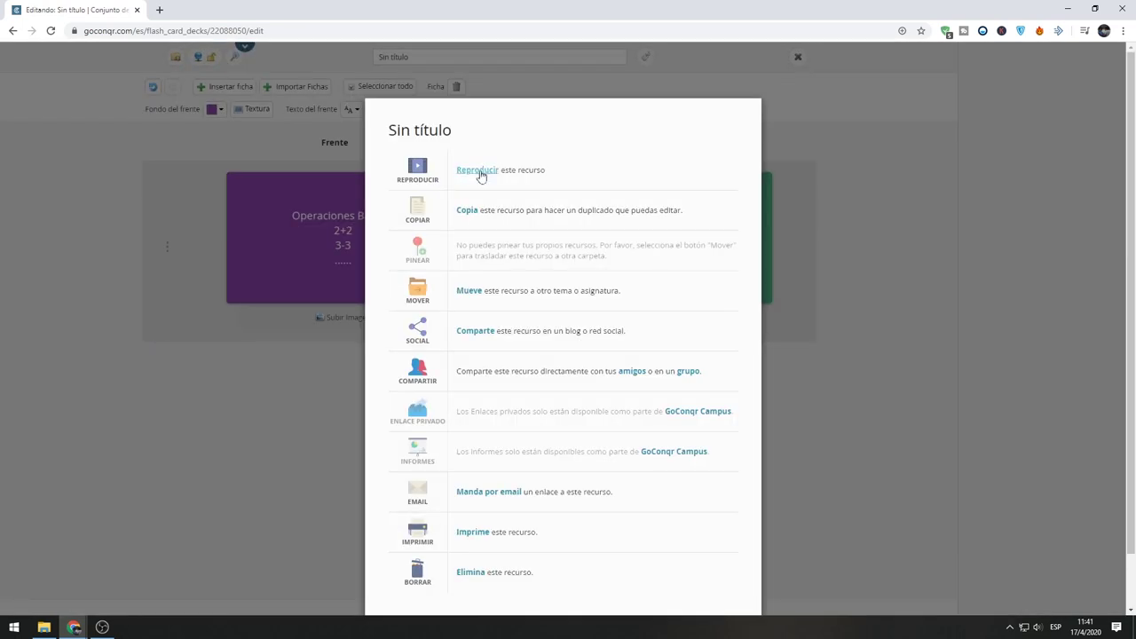
{"action": "left_click", "coordinate": [479, 177]}
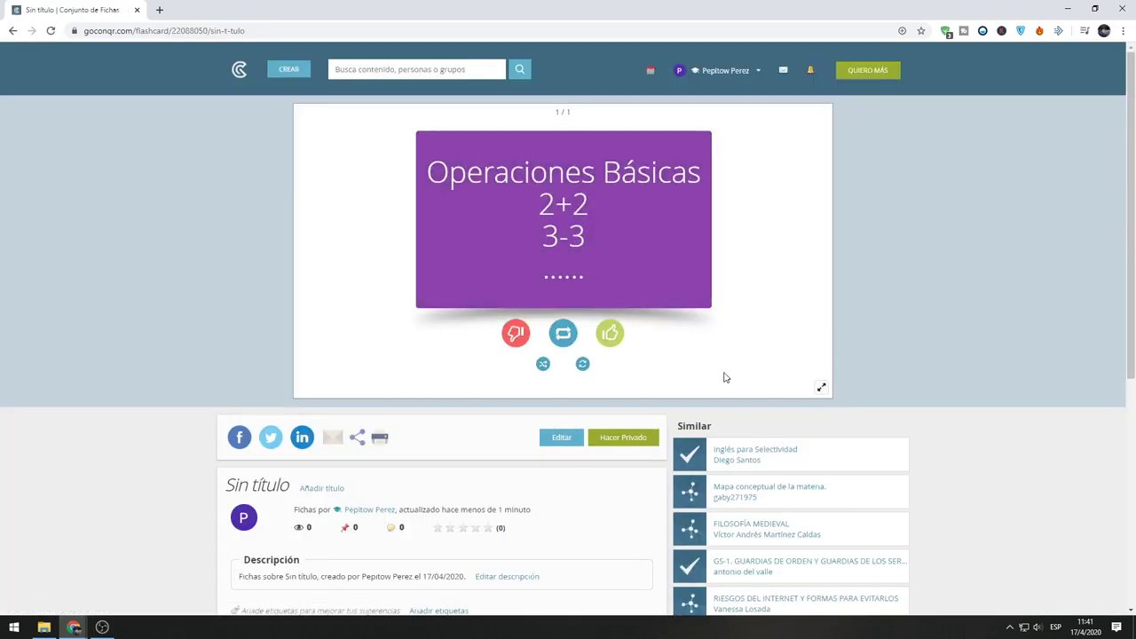
{"action": "left_click", "coordinate": [565, 333]}
{"action": "left_click", "coordinate": [565, 334]}
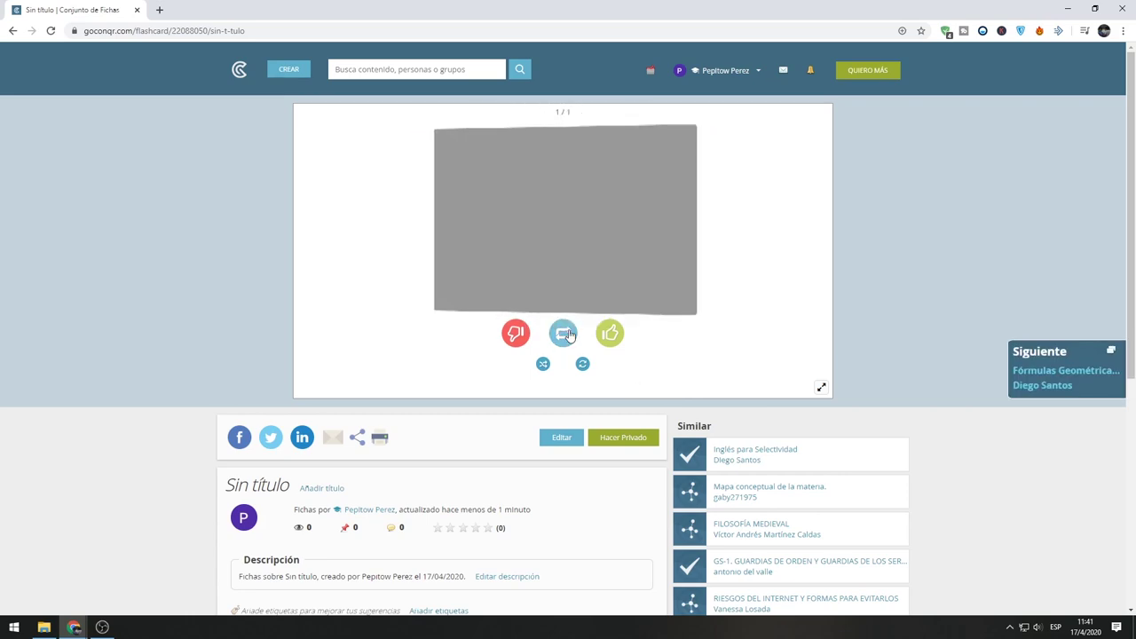
{"action": "scroll", "coordinate": [288, 249], "scroll_direction": "down", "scroll_amount": 4}
{"action": "scroll", "coordinate": [298, 251], "scroll_direction": "up", "scroll_amount": 4}
- Start a new mind map with the central node 'Operaciones básicas'
{"action": "left_click", "coordinate": [289, 69]}
{"action": "left_click", "coordinate": [289, 174]}
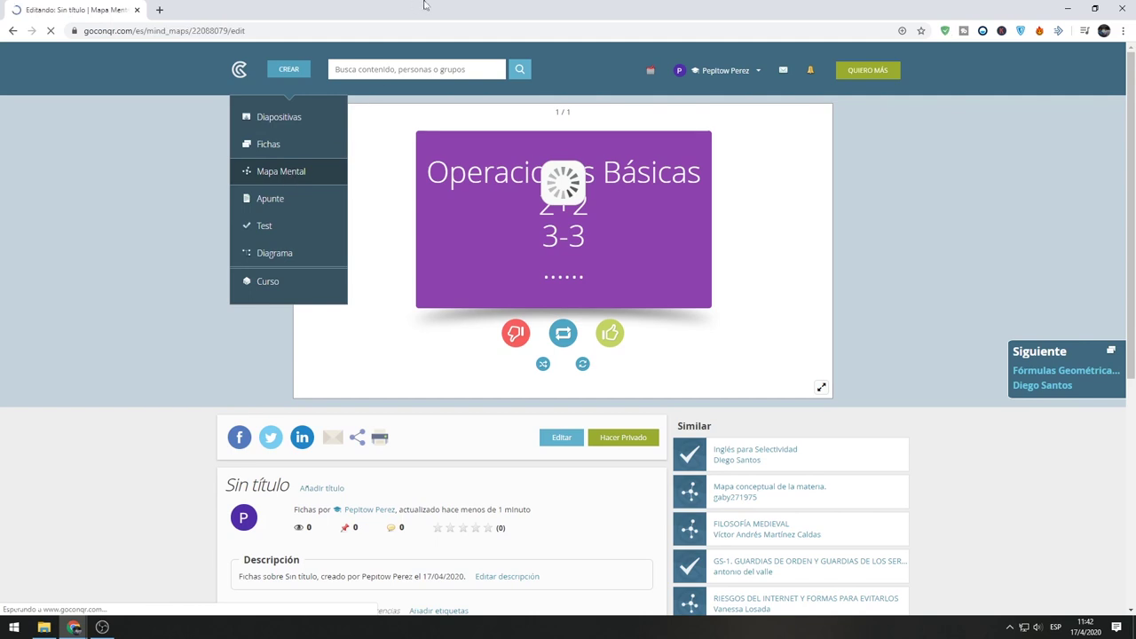
{"action": "double_click", "coordinate": [562, 355]}
{"action": "type", "text": "Operaciones bás"}
{"action": "type", "text": "icas"}
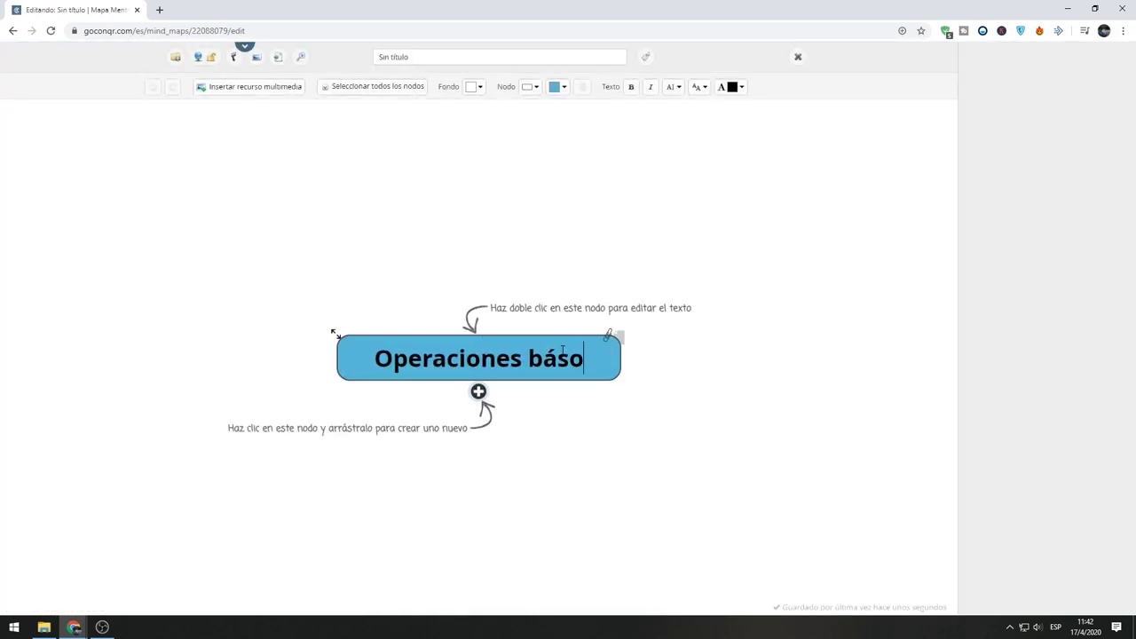
{"action": "left_click", "coordinate": [777, 417]}
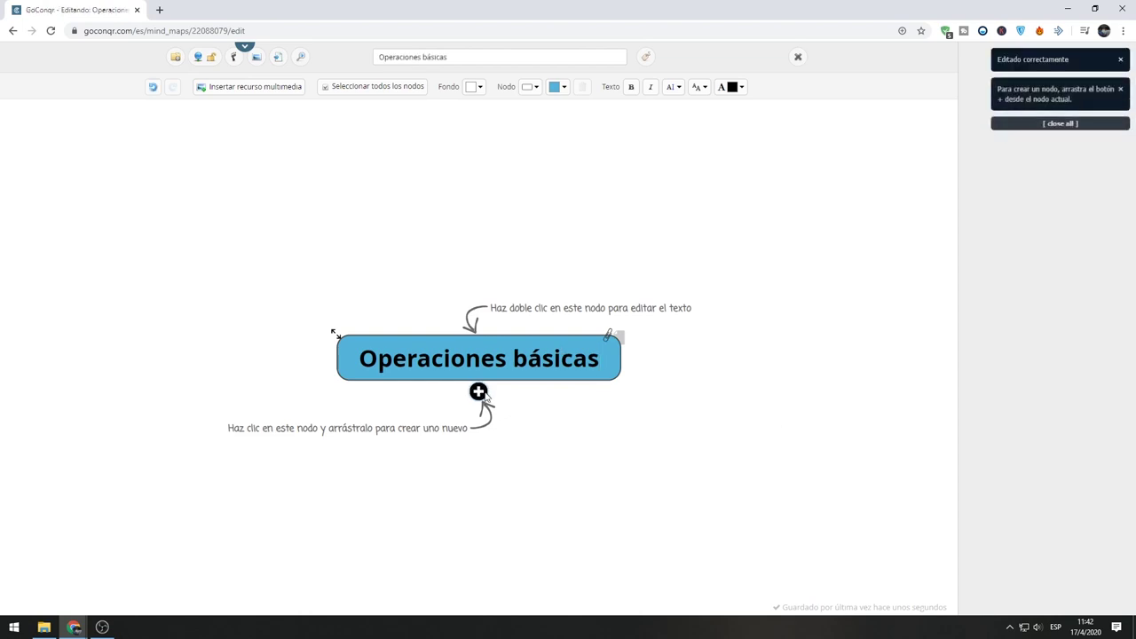
- Add four branches: Suma, Resta, Multiplicación and División
{"action": "left_click_drag", "start_coordinate": [479, 392], "coordinate": [683, 208]}
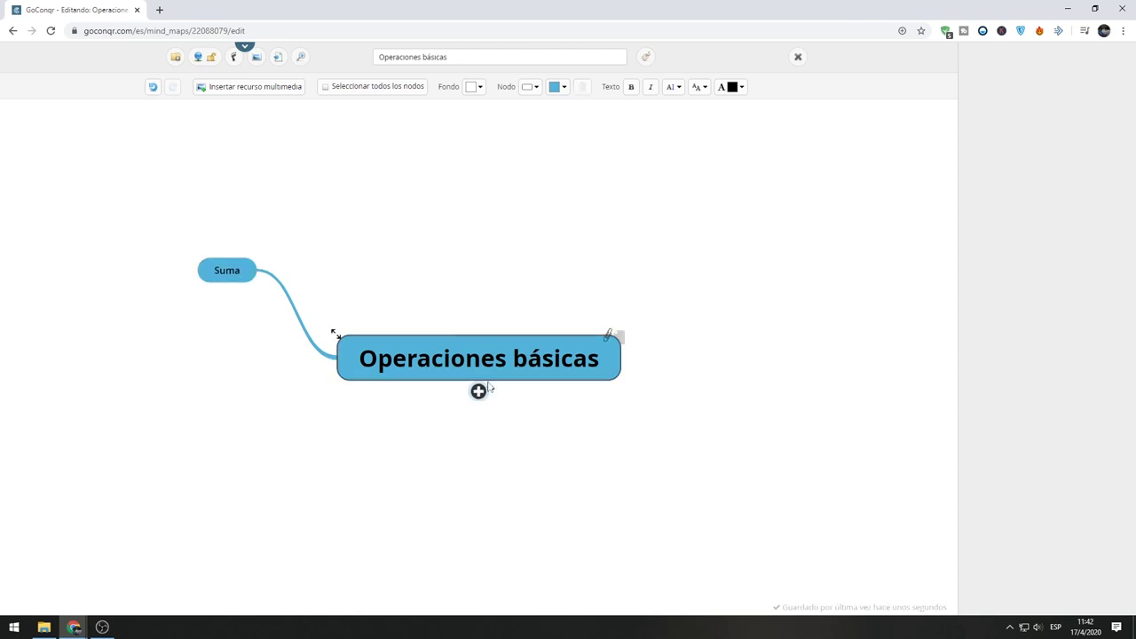
{"action": "left_click_drag", "start_coordinate": [479, 388], "coordinate": [744, 232]}
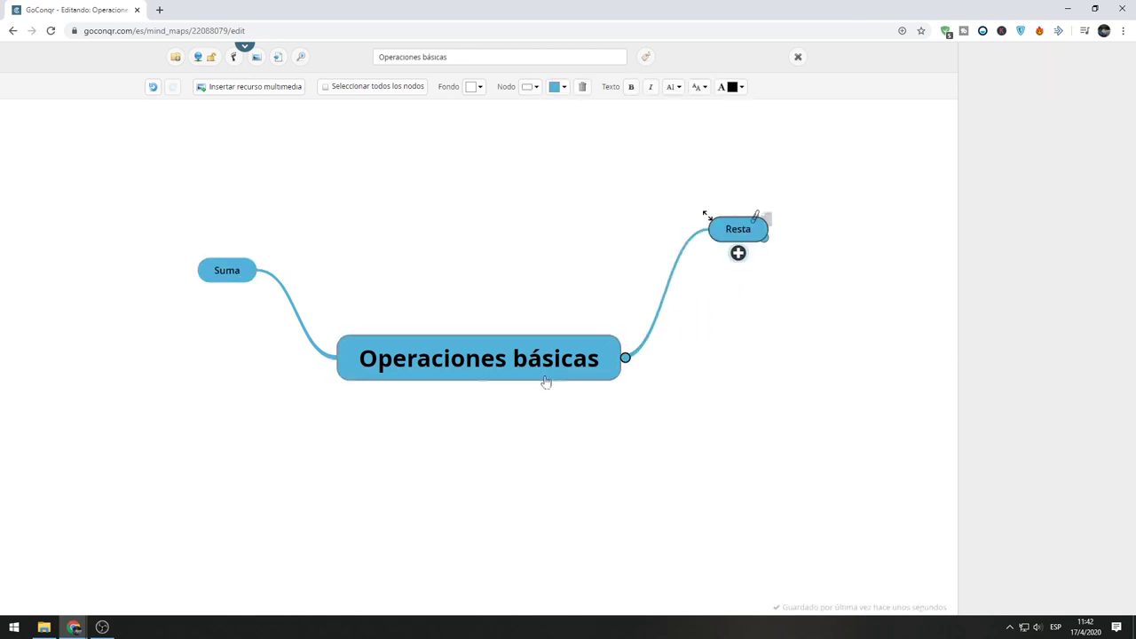
{"action": "left_click_drag", "start_coordinate": [480, 388], "coordinate": [710, 482]}
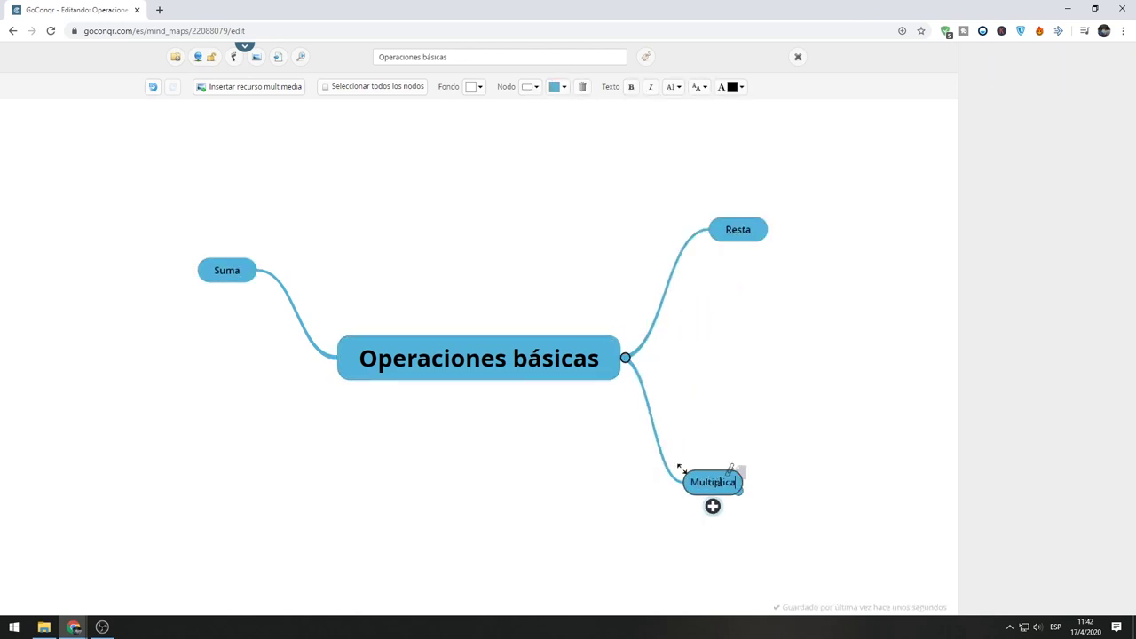
{"action": "left_click", "coordinate": [477, 392]}
{"action": "left_click_drag", "start_coordinate": [478, 391], "coordinate": [228, 484]}
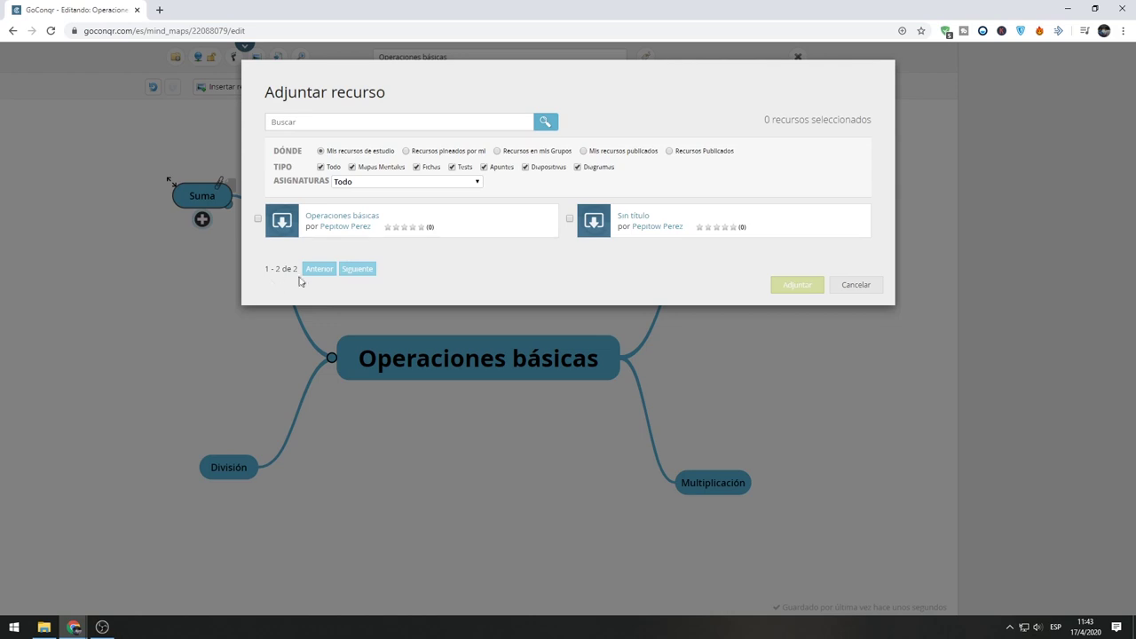
{"action": "left_click", "coordinate": [865, 287]}
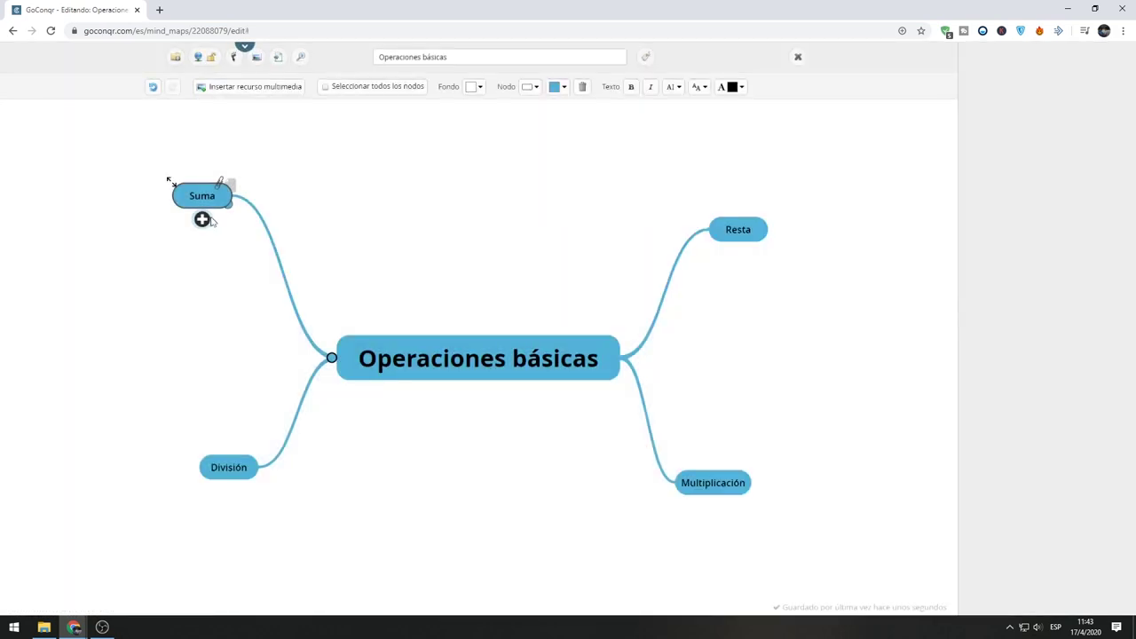
- Paste the Wikipedia definition of addition as a child node under Suma and make it bold
{"action": "left_click_drag", "start_coordinate": [202, 222], "coordinate": [312, 238]}
{"action": "type", "text": "La adición es una operación básica de la aritmética de los números naturales, enteros, racionales, reales y complejos; por su naturalidad, que se representa con el signo \"+\""}
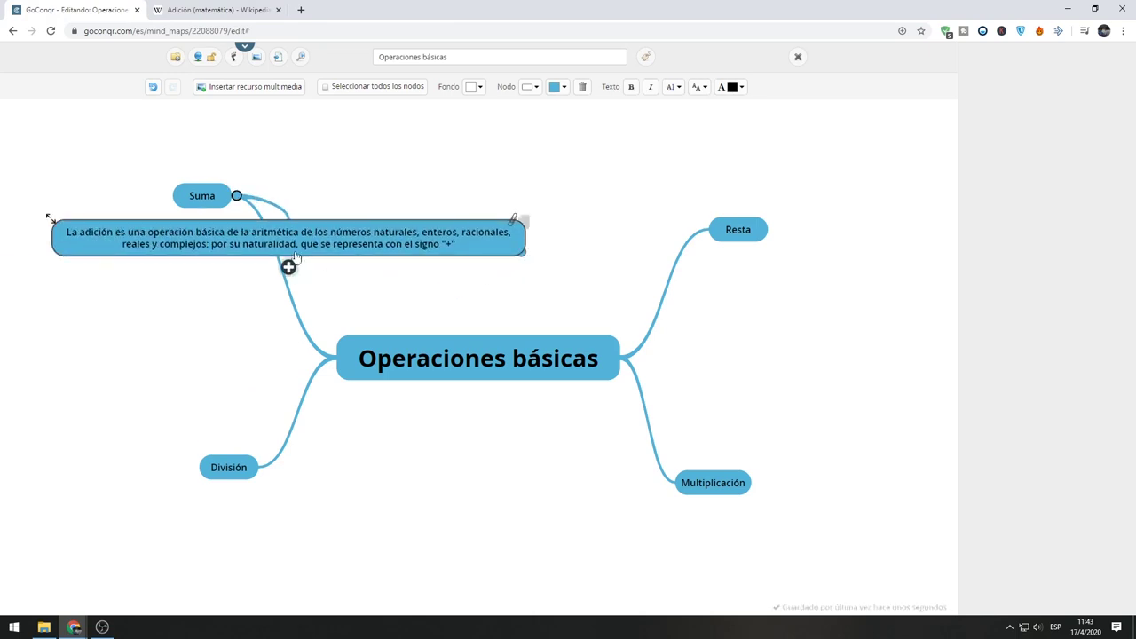
{"action": "double_click", "coordinate": [342, 244]}
{"action": "left_click", "coordinate": [344, 244]}
{"action": "key", "text": "ctrl+a"}
{"action": "left_click", "coordinate": [630, 86]}
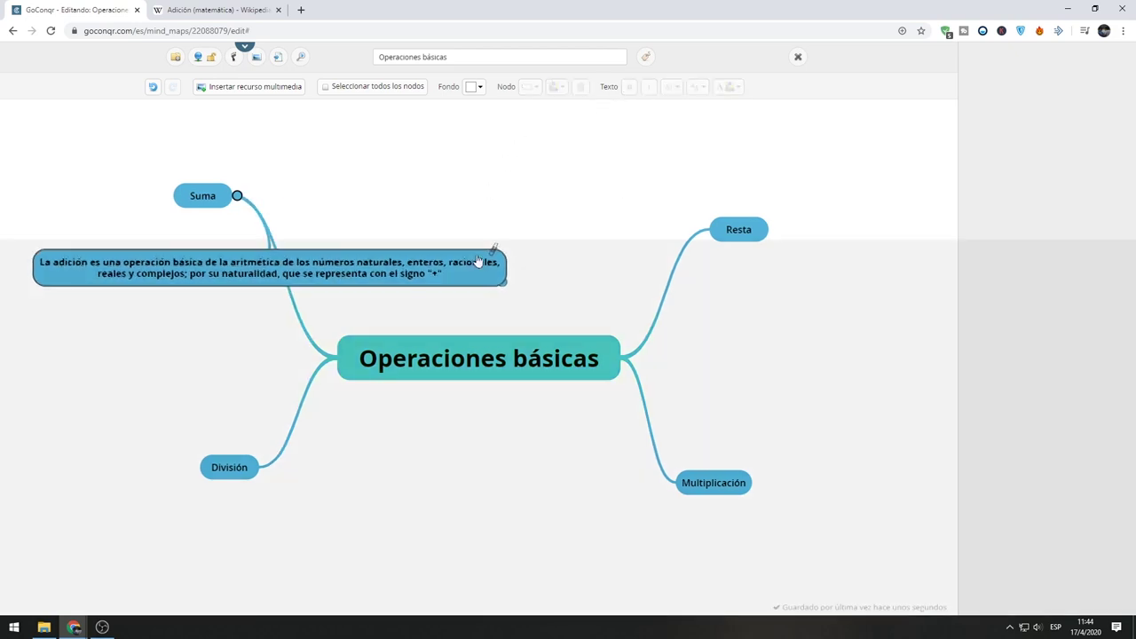
- Share the mind map to a new private group 'TercerA Colegio YouTube' for Matemáticas de Tercero A
{"action": "left_click", "coordinate": [175, 57]}
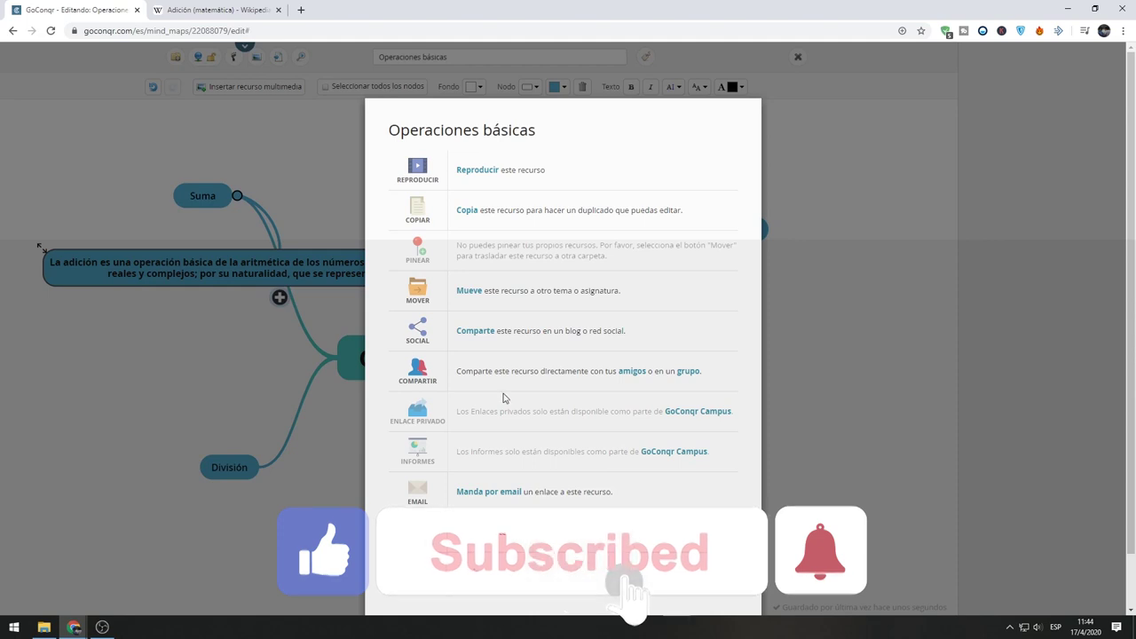
{"action": "left_click", "coordinate": [689, 372]}
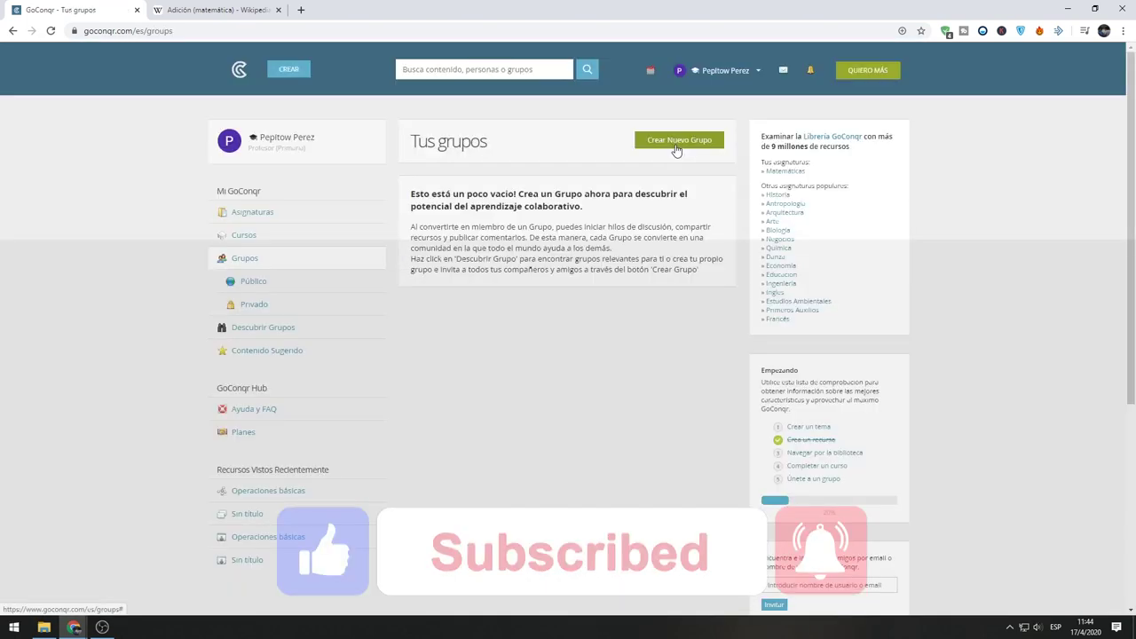
{"action": "left_click", "coordinate": [677, 144]}
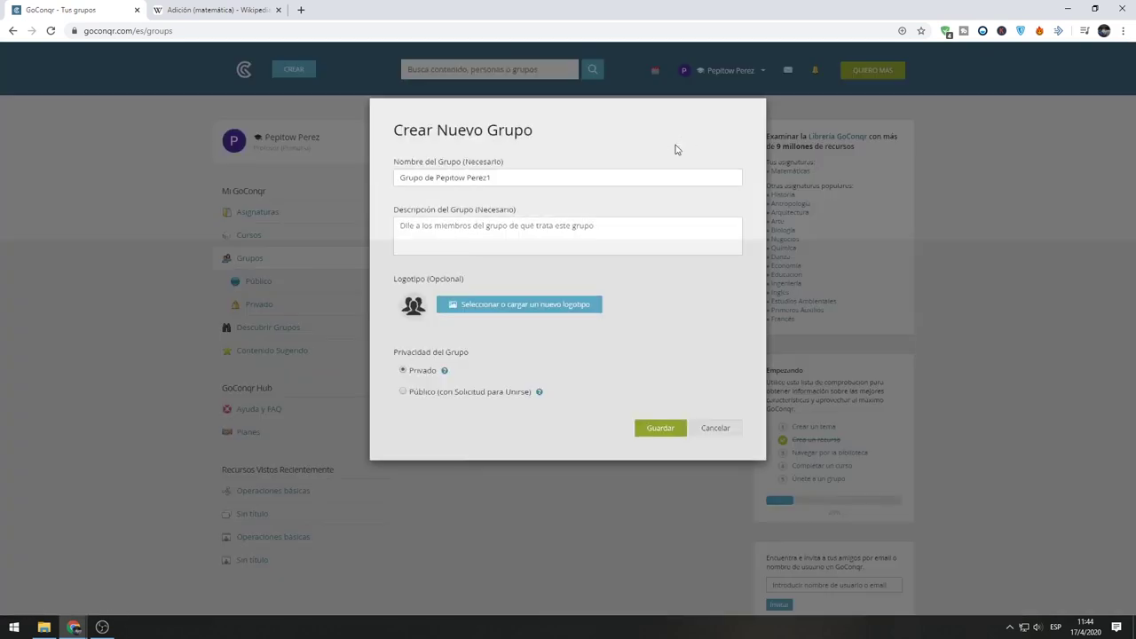
{"action": "left_click_drag", "start_coordinate": [493, 178], "coordinate": [370, 182]}
{"action": "type", "text": "Tercero A"}
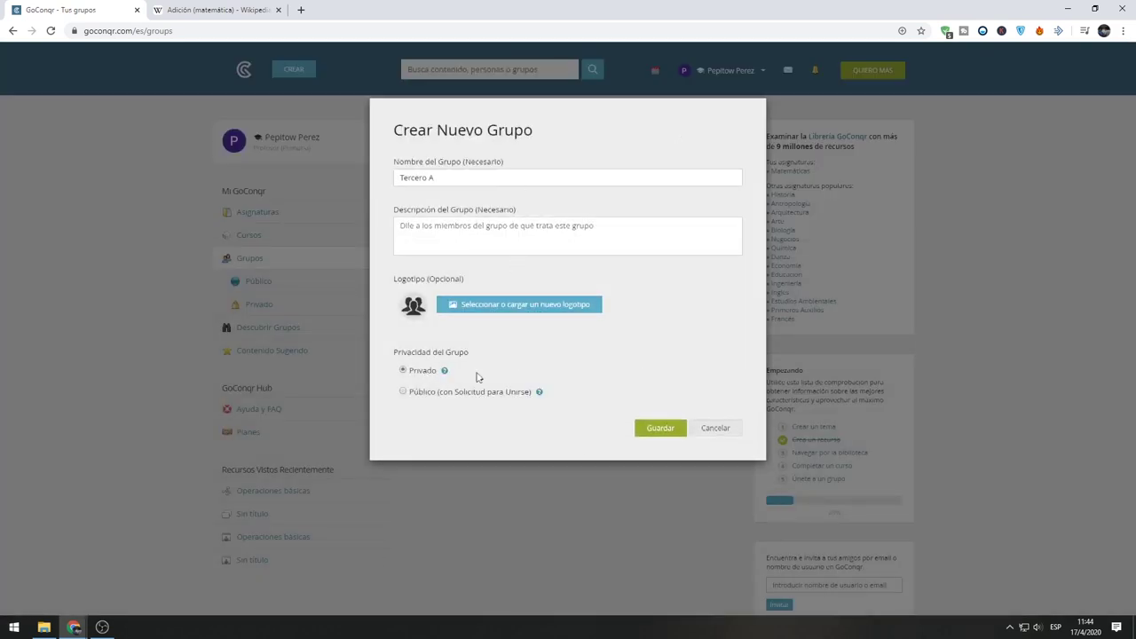
{"action": "left_click", "coordinate": [424, 371]}
{"action": "type", "text": "Este es el"}
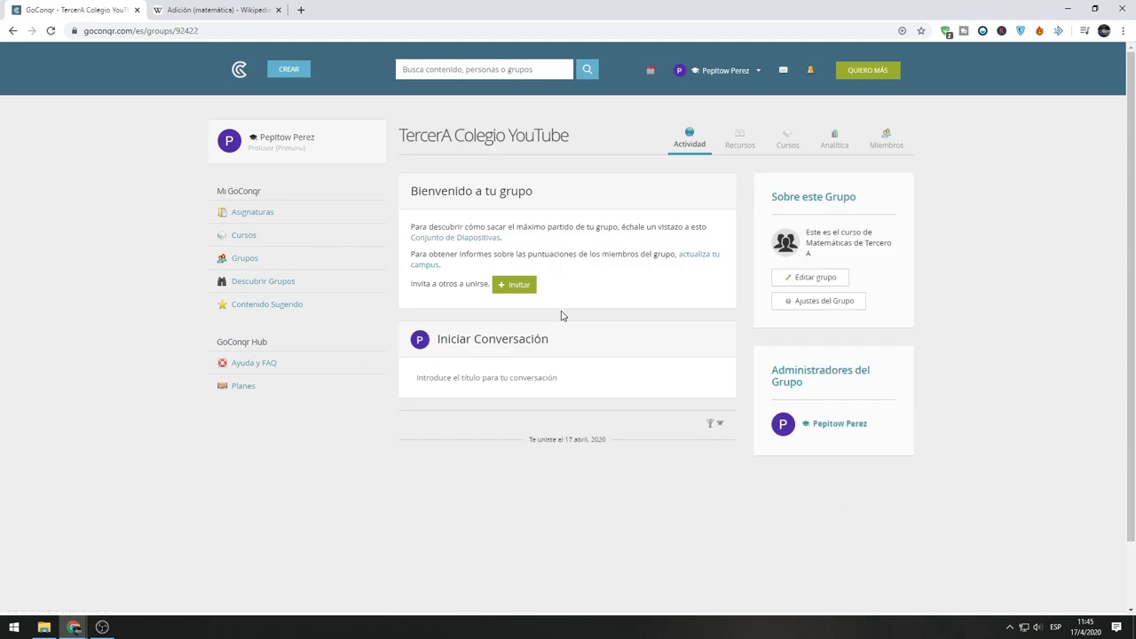
{"action": "left_click", "coordinate": [517, 284]}
{"action": "type", "text": "a"}
{"action": "key", "text": "Escape"}
{"action": "left_click", "coordinate": [288, 69]}
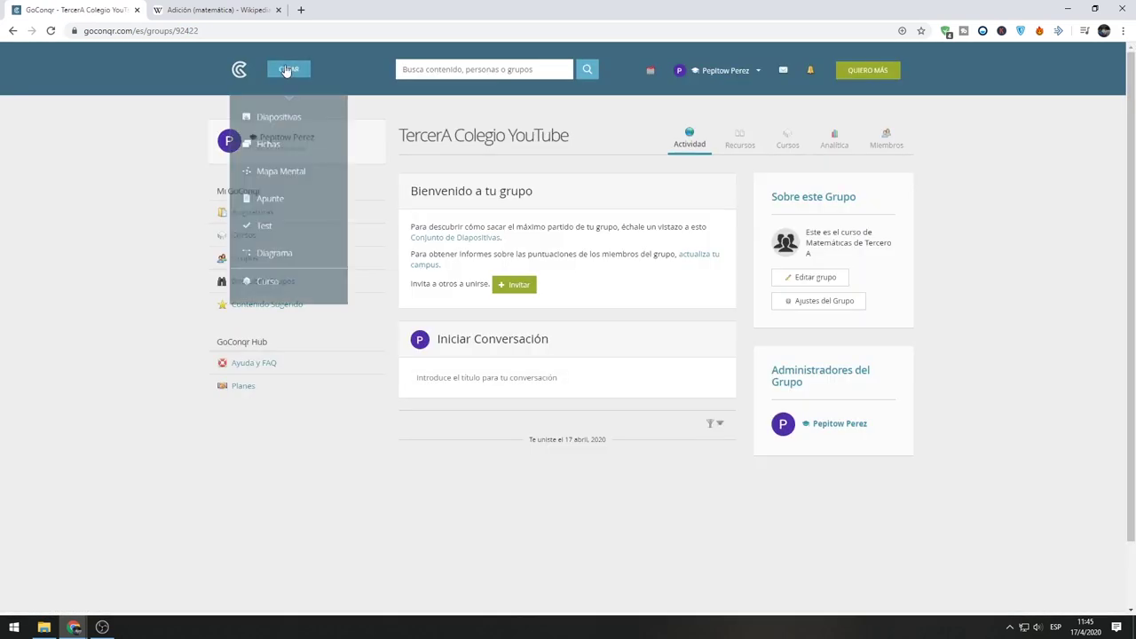
- Start a new note, then a new quiz with a multiple-choice question
{"action": "left_click", "coordinate": [282, 206]}
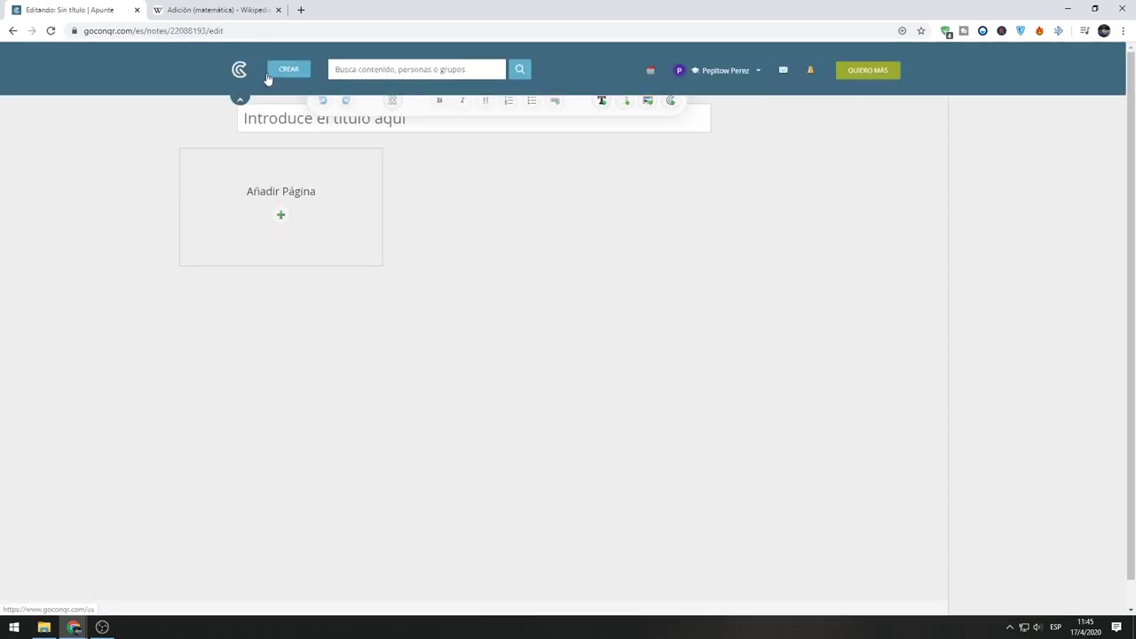
{"action": "left_click", "coordinate": [268, 74]}
{"action": "left_click", "coordinate": [277, 231]}
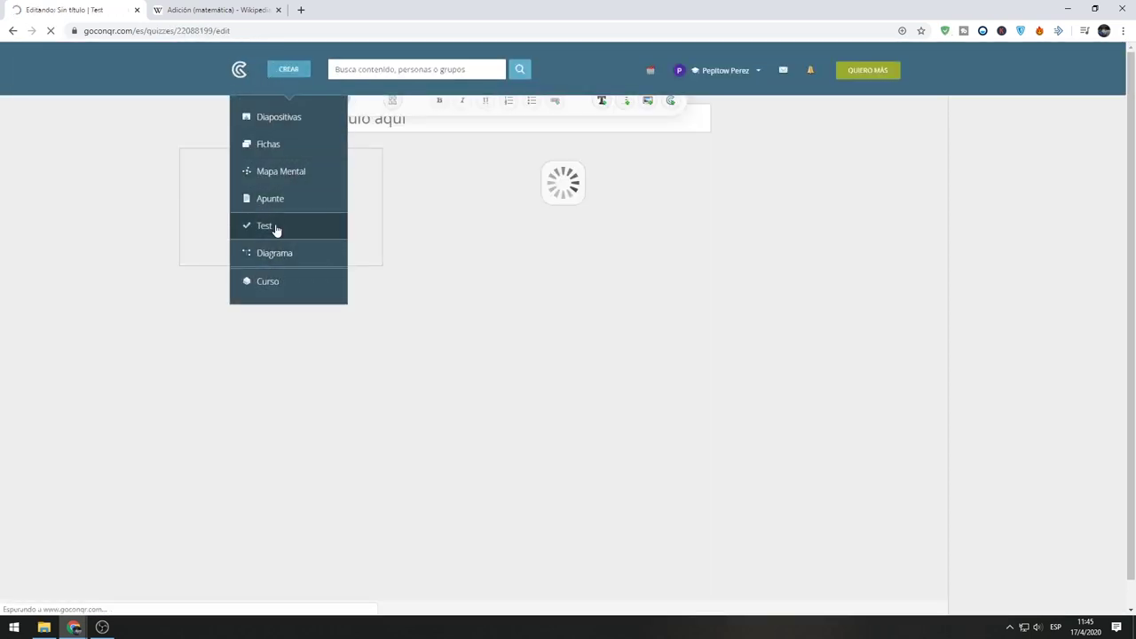
{"action": "left_click", "coordinate": [202, 84]}
{"action": "left_click", "coordinate": [213, 113]}
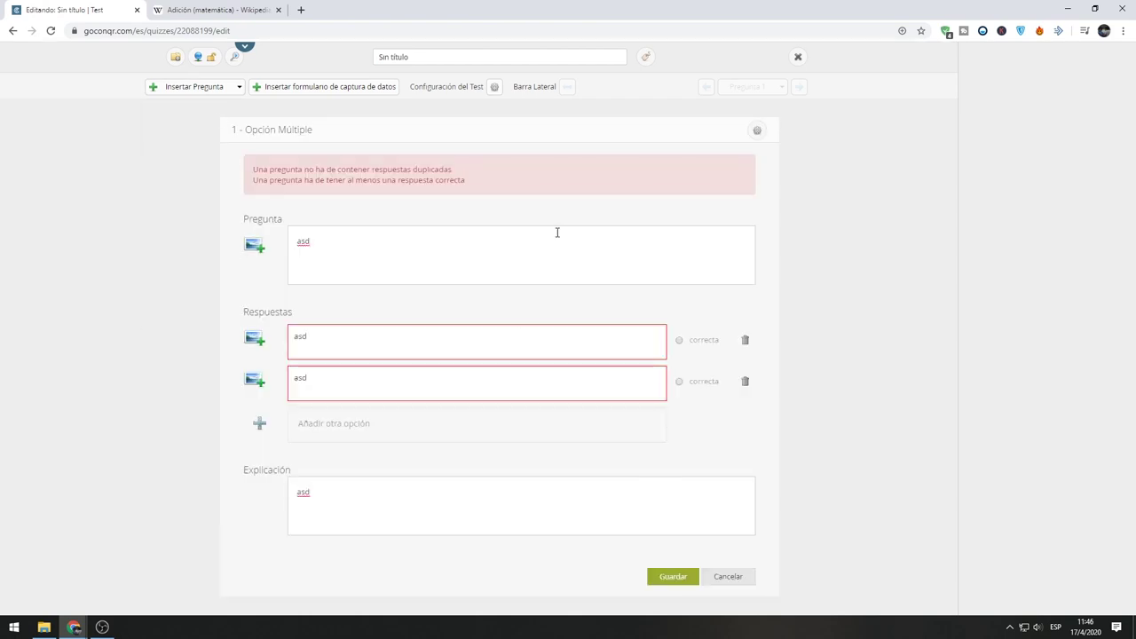
- Start a new blank diagram, leaving the unsaved quiz
{"action": "left_click", "coordinate": [244, 44]}
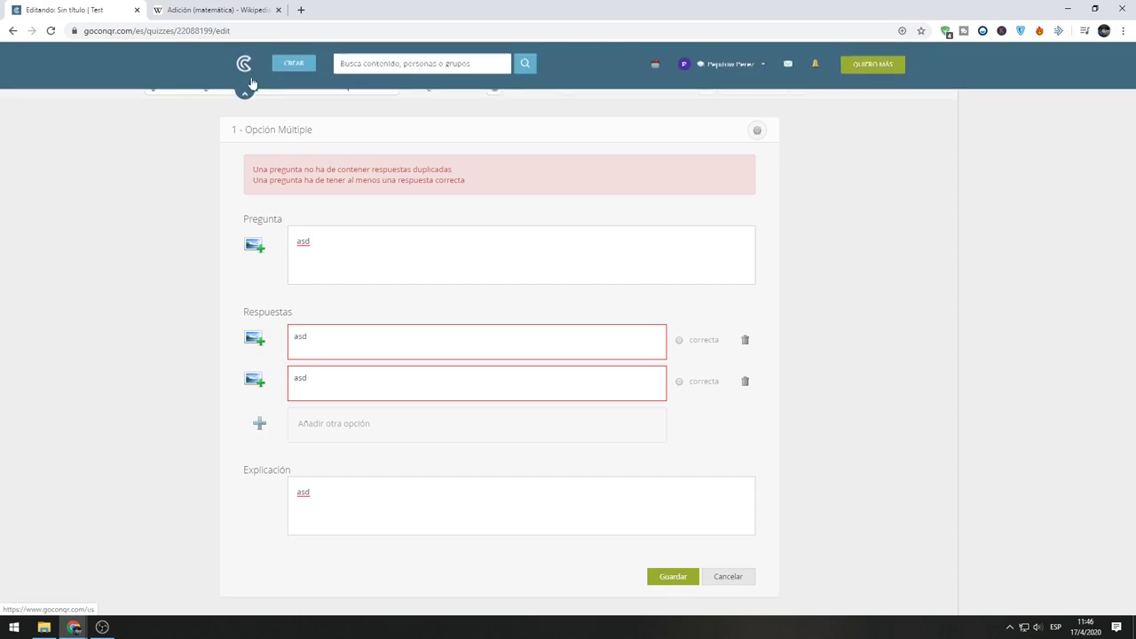
{"action": "left_click", "coordinate": [293, 69]}
{"action": "left_click", "coordinate": [311, 255]}
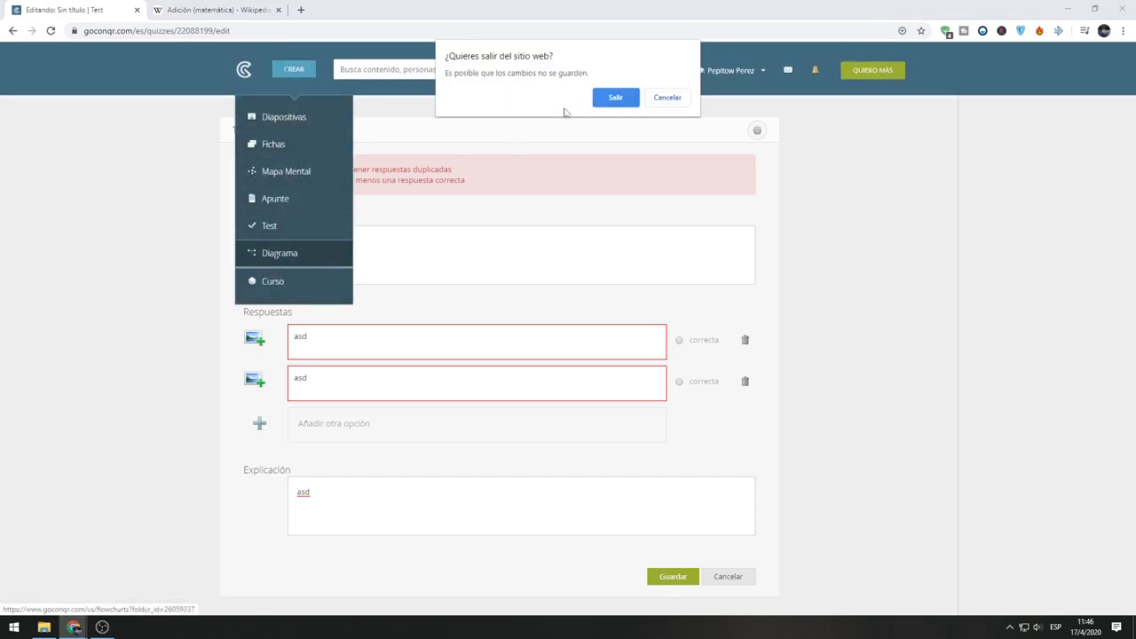
{"action": "left_click", "coordinate": [612, 96]}
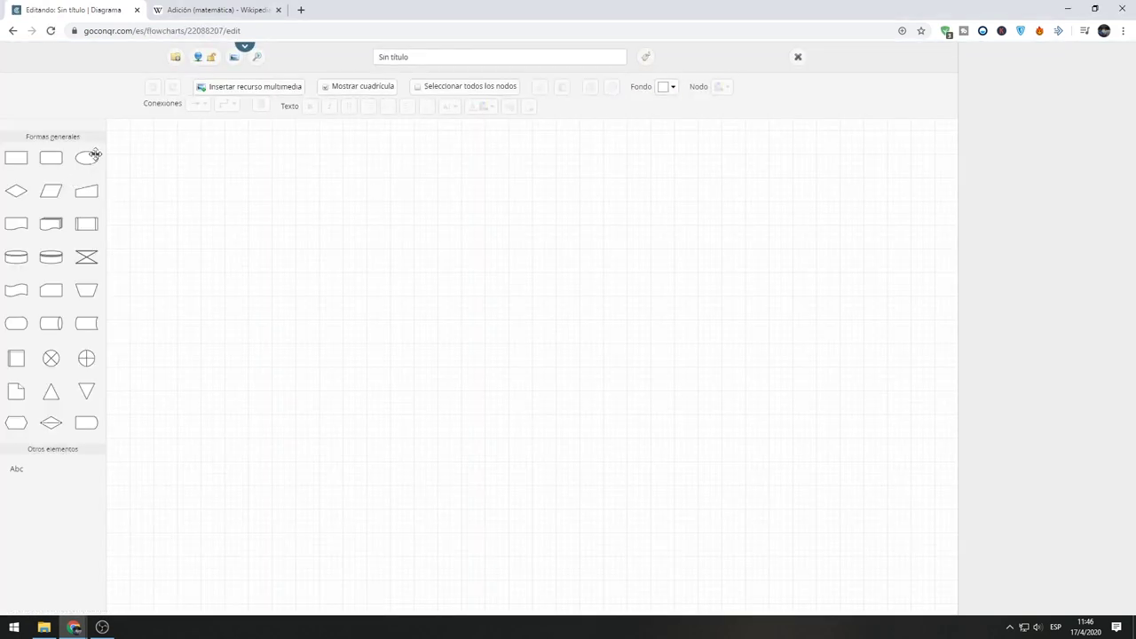
- Place an ellipse and a crossed box shape on the diagram
{"action": "left_click_drag", "start_coordinate": [93, 155], "coordinate": [787, 368]}
{"action": "left_click_drag", "start_coordinate": [86, 257], "coordinate": [812, 387]}
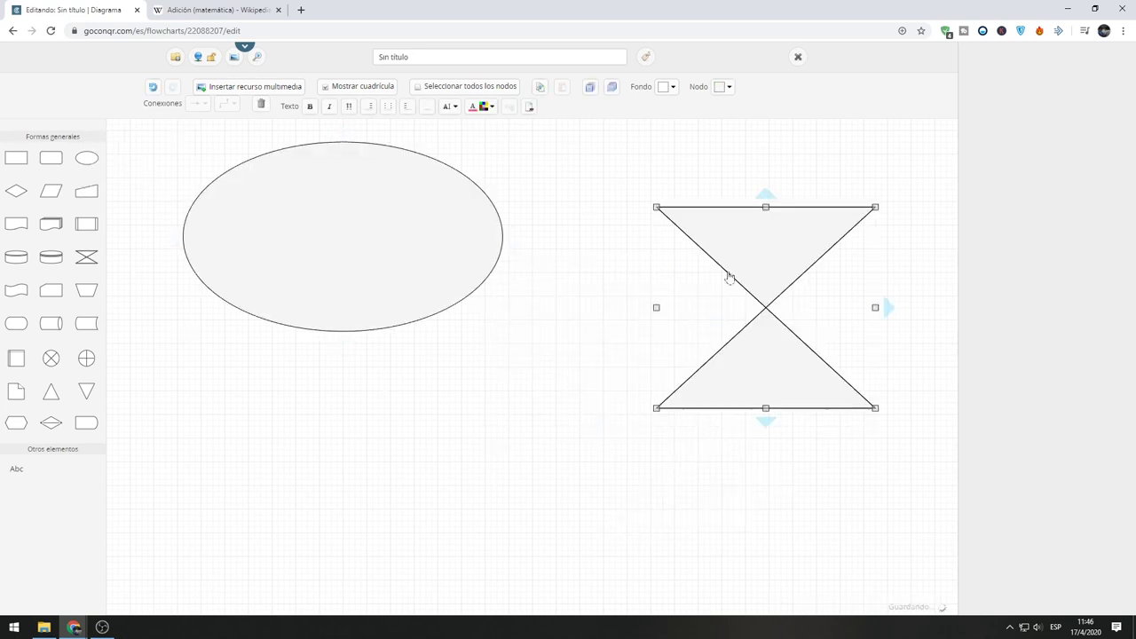
{"action": "left_click_drag", "start_coordinate": [365, 200], "coordinate": [411, 307]}
{"action": "left_click", "coordinate": [307, 180]}
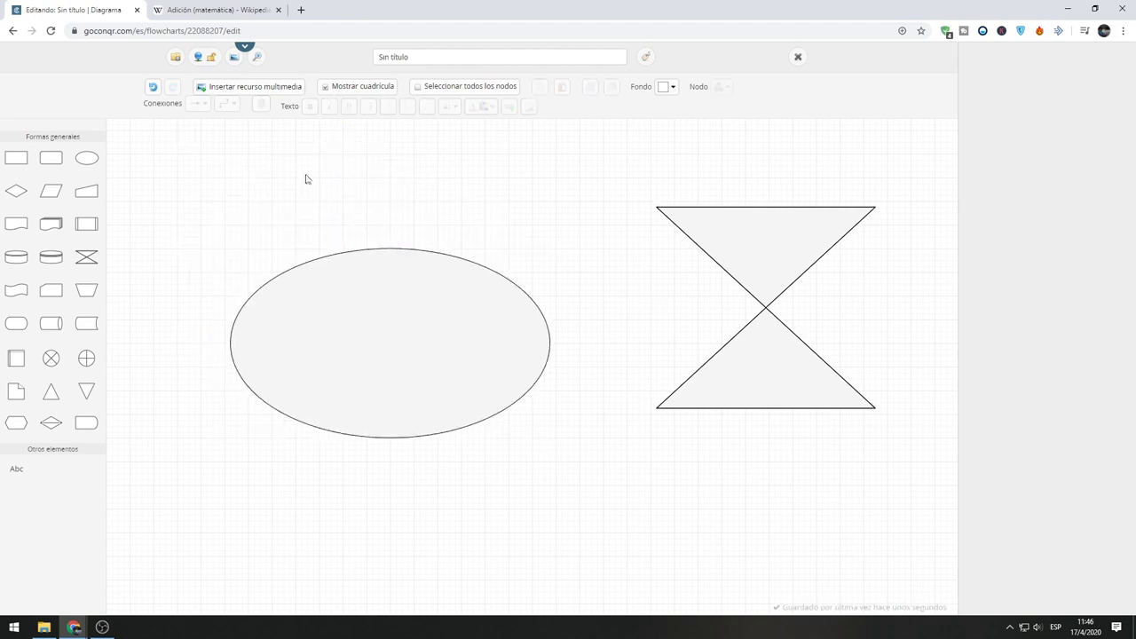
{"action": "left_click", "coordinate": [349, 307]}
- Add text to both shapes, then make the ellipse text larger and purple
{"action": "double_click", "coordinate": [361, 304]}
{"action": "type", "text": "asdasdjasdls"}
{"action": "double_click", "coordinate": [765, 307]}
{"action": "type", "text": "asdasdasd"}
{"action": "left_click", "coordinate": [388, 348]}
{"action": "left_click", "coordinate": [450, 106]}
{"action": "left_click_drag", "start_coordinate": [450, 177], "coordinate": [450, 139]}
{"action": "left_click", "coordinate": [490, 106]}
{"action": "left_click", "coordinate": [551, 177]}
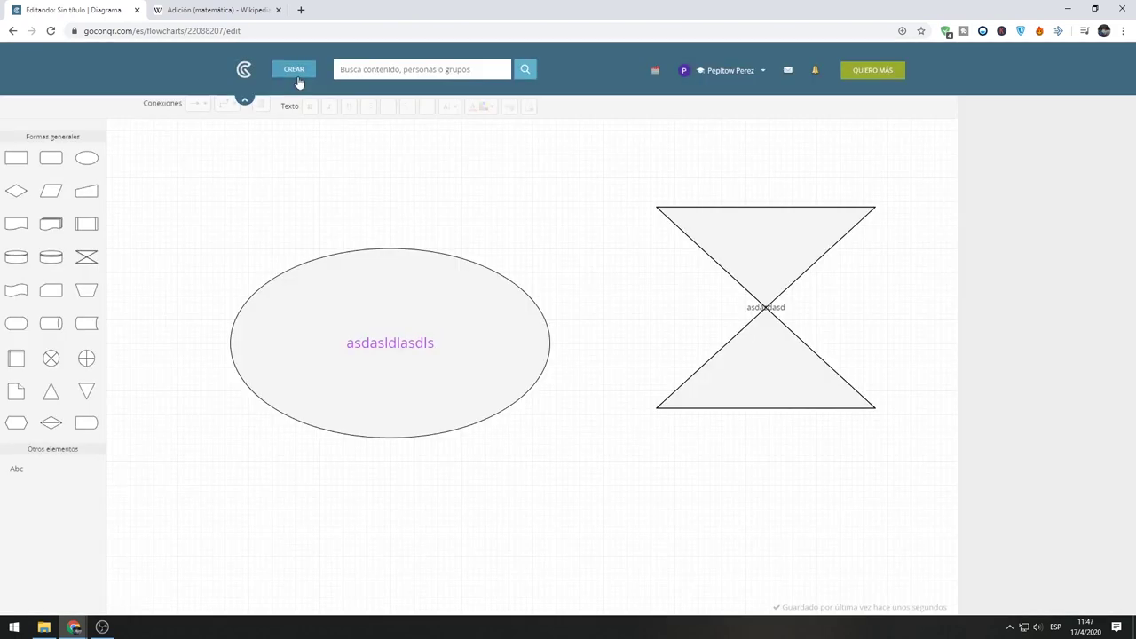
- Create a new course titled 'Tercero A'
{"action": "left_click", "coordinate": [294, 69]}
{"action": "left_click", "coordinate": [273, 286]}
{"action": "left_click", "coordinate": [495, 196]}
{"action": "type", "text": "Tercero AA"}
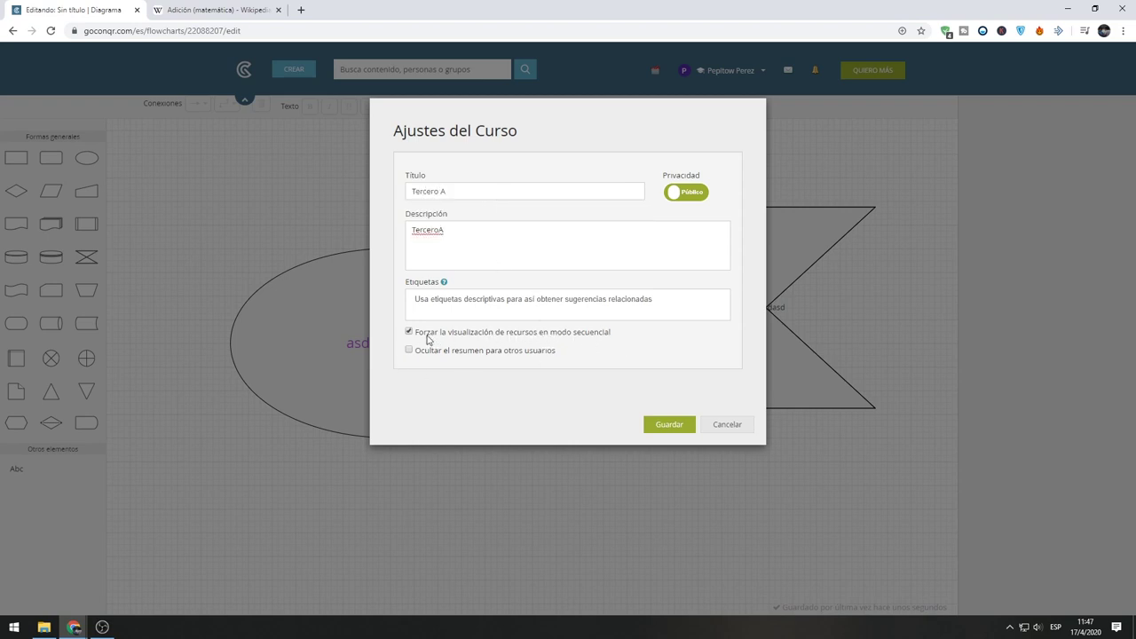
- Save the course settings and import the Operaciones básicas resource on a resources-only page
{"action": "double_click", "coordinate": [427, 333]}
{"action": "left_click", "coordinate": [451, 335]}
{"action": "key", "text": "Return"}
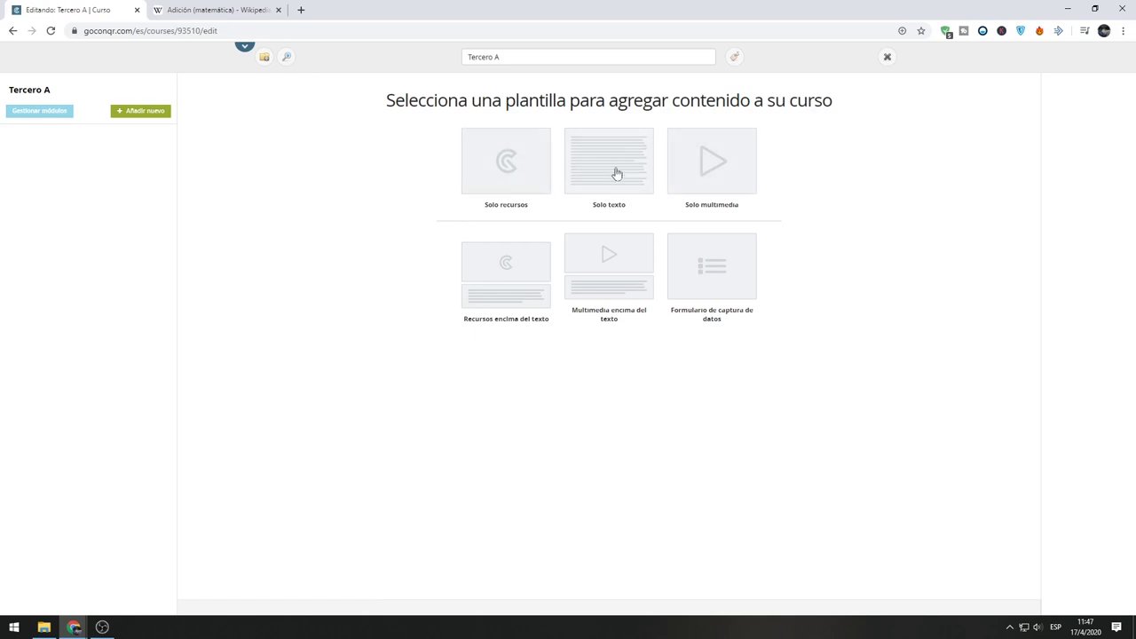
{"action": "left_click", "coordinate": [505, 177]}
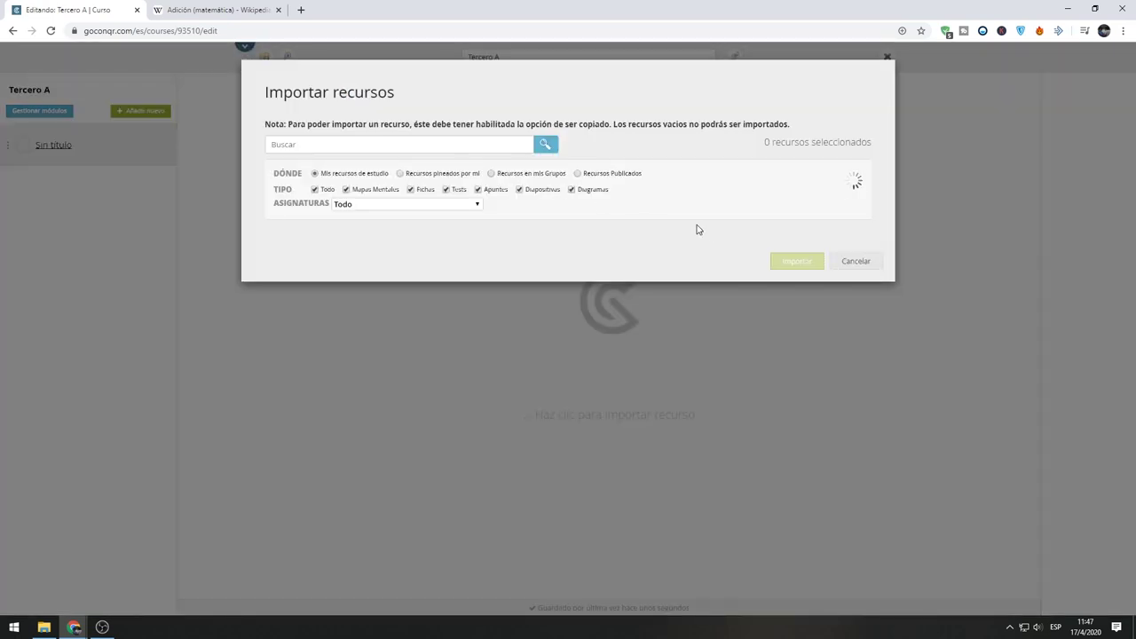
{"action": "left_click", "coordinate": [793, 309]}
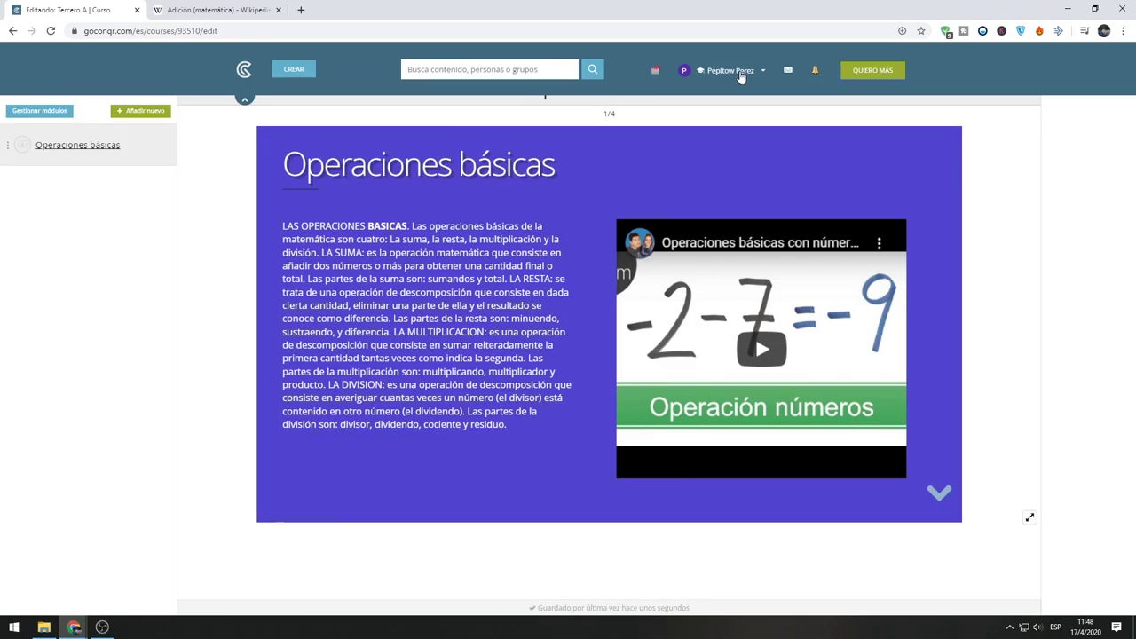
- Return to the GoConqr activity dashboard
{"action": "left_click", "coordinate": [741, 79]}
{"action": "left_click", "coordinate": [742, 78]}
{"action": "left_click", "coordinate": [245, 69]}
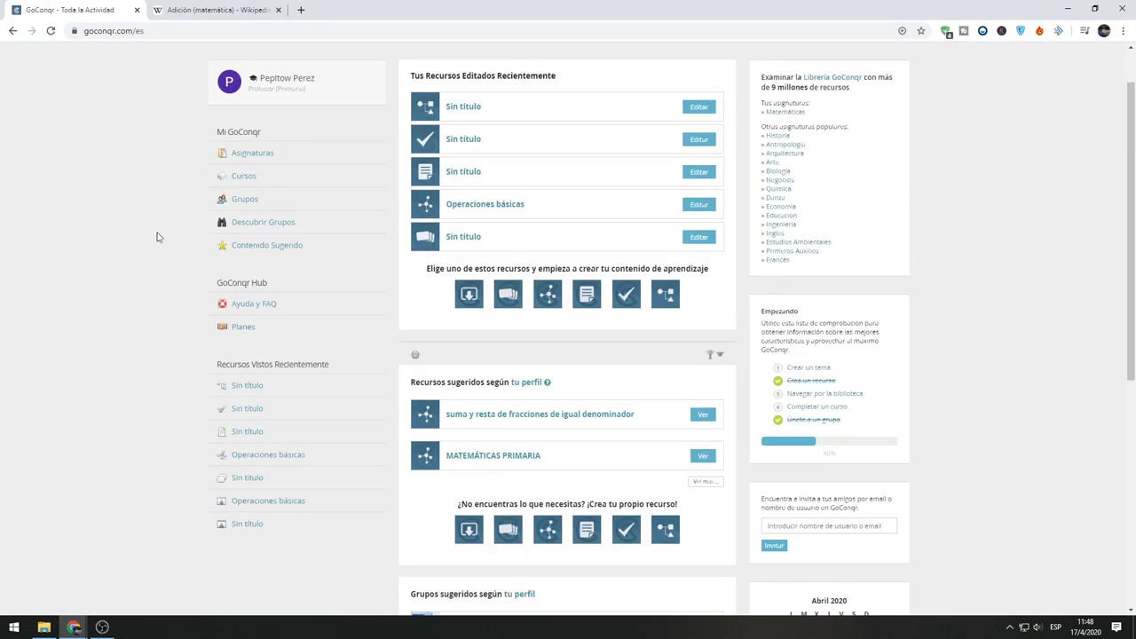
- Show the Cursos list from the Mi GoConqr sidebar and check that Tercero A is listed
{"action": "scroll", "coordinate": [155, 234], "scroll_direction": "down", "scroll_amount": 1}
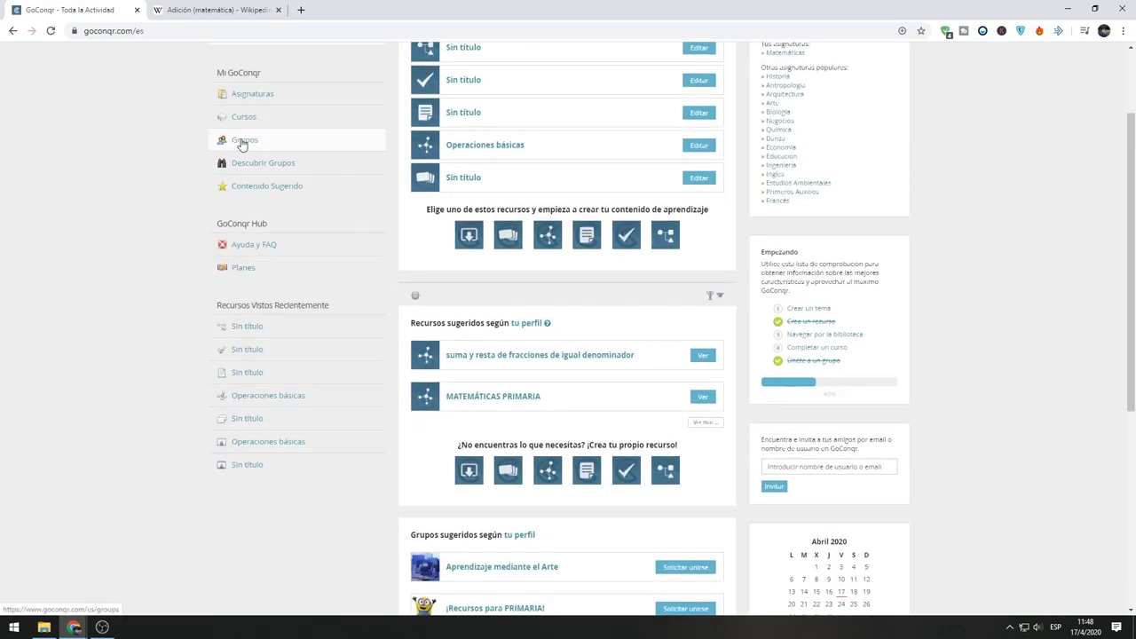
{"action": "left_click", "coordinate": [244, 142]}
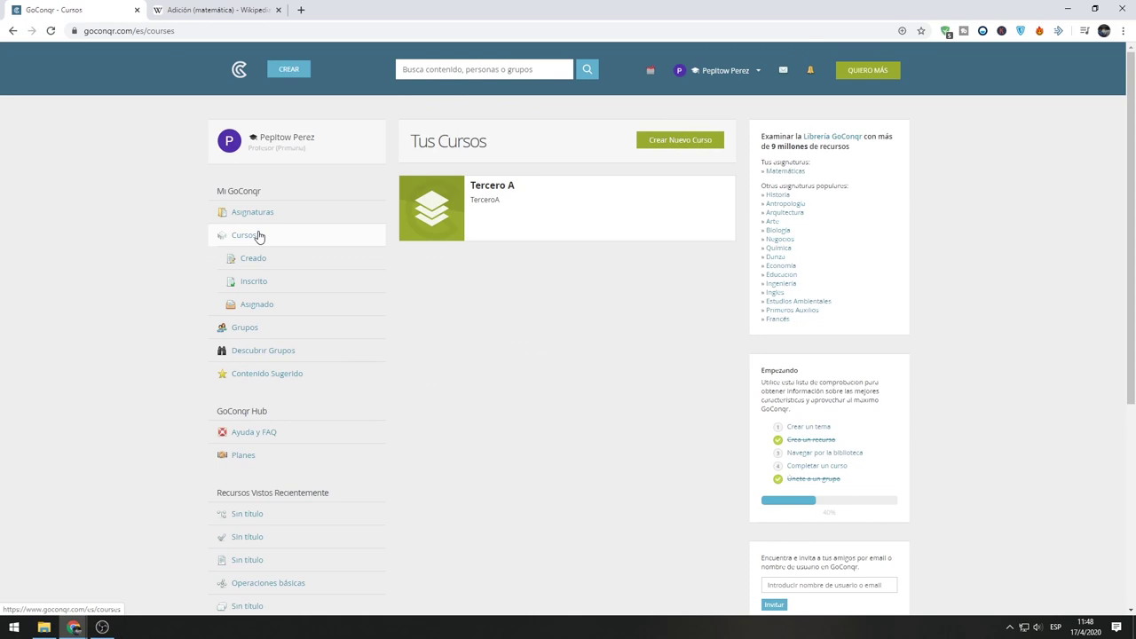
{"action": "scroll", "coordinate": [190, 343], "scroll_direction": "down", "scroll_amount": 2}
{"action": "scroll", "coordinate": [190, 344], "scroll_direction": "up", "scroll_amount": 2}
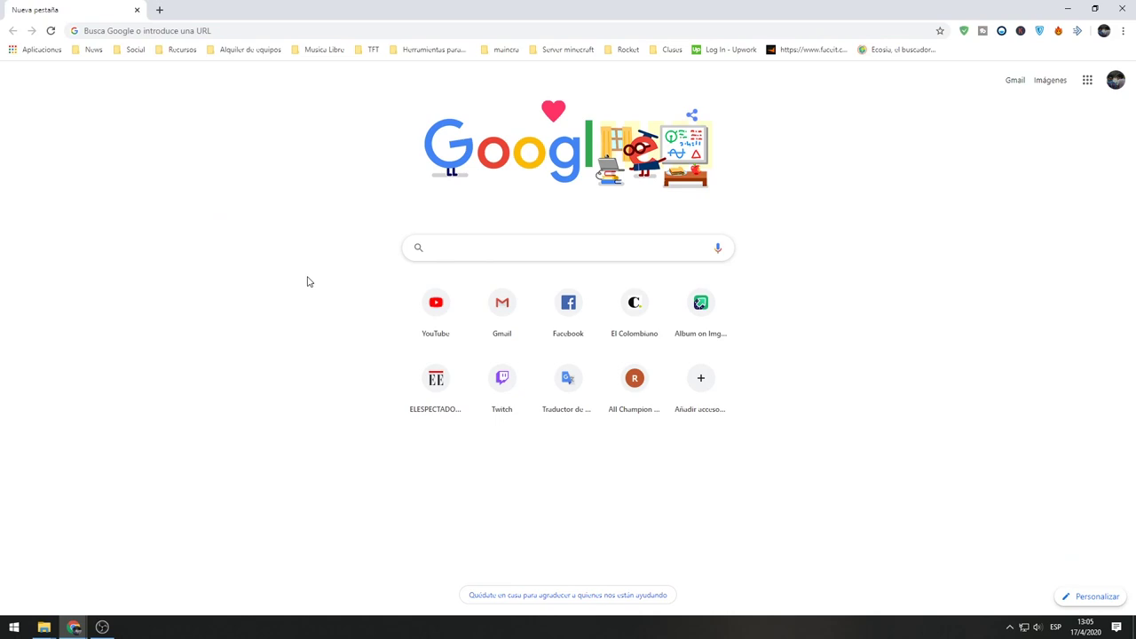
- Search Google for 'mentimeter' and open the Mentimeter homepage from the results
{"action": "type", "text": "mentimeter"}
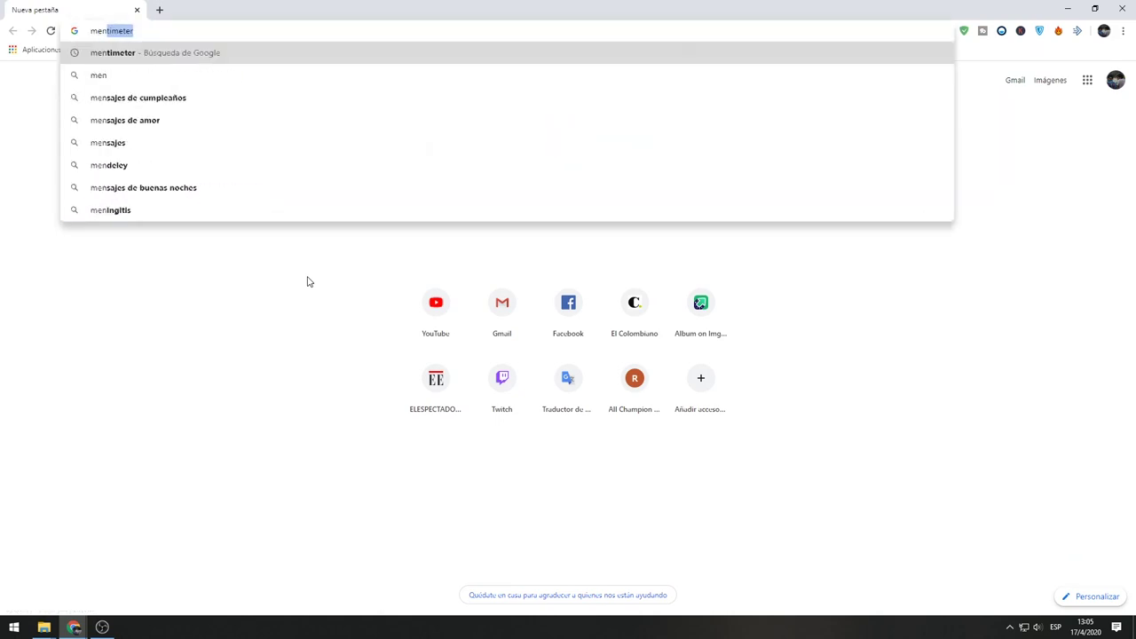
{"action": "key", "text": "Return"}
{"action": "left_click", "coordinate": [204, 166]}
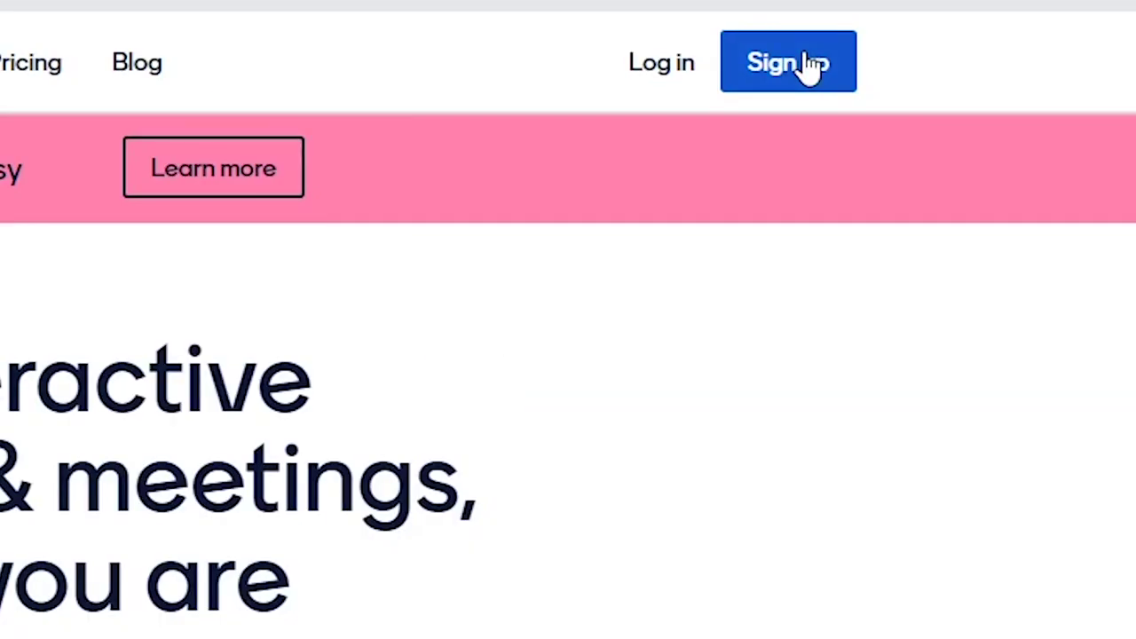
- Sign up for Mentimeter with a Google account
{"action": "left_click", "coordinate": [901, 97]}
{"action": "left_click", "coordinate": [609, 239]}
{"action": "scroll", "coordinate": [591, 254], "scroll_direction": "down", "scroll_amount": 3}
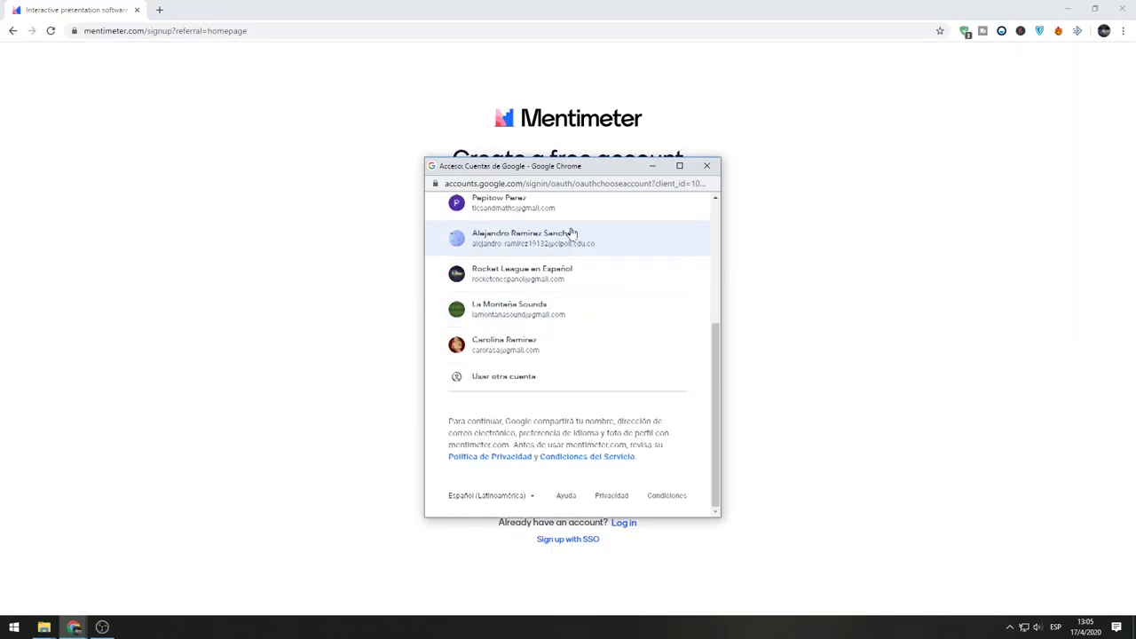
{"action": "scroll", "coordinate": [551, 293], "scroll_direction": "up", "scroll_amount": 2}
{"action": "left_click", "coordinate": [528, 323]}
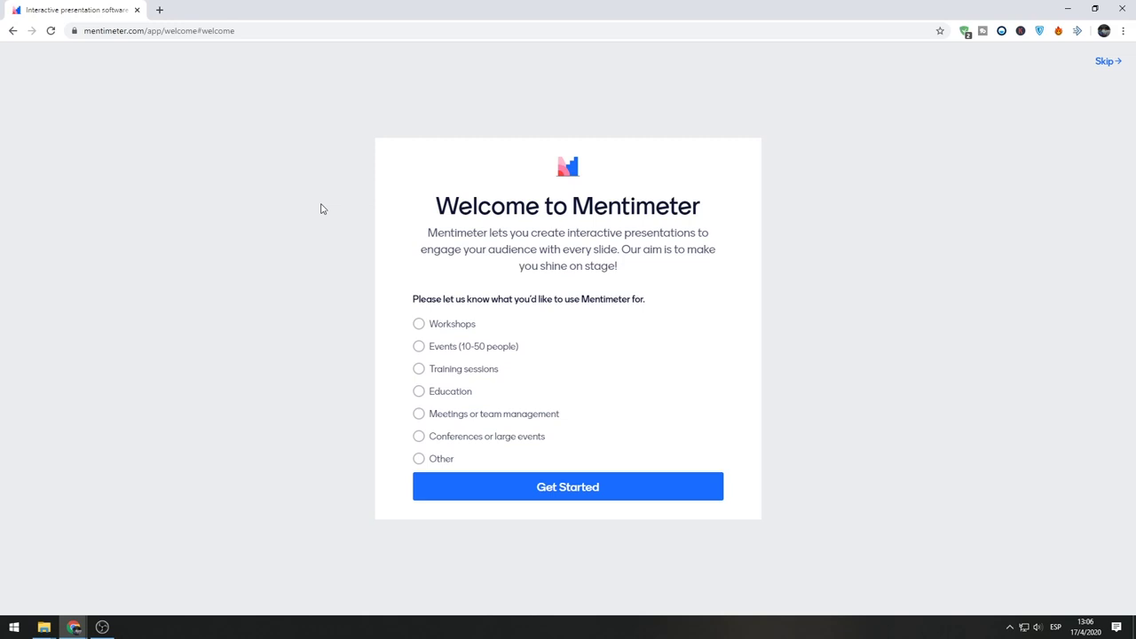
- Answer the welcome survey as a higher-education educator and create a new presentation
{"action": "left_click", "coordinate": [431, 393]}
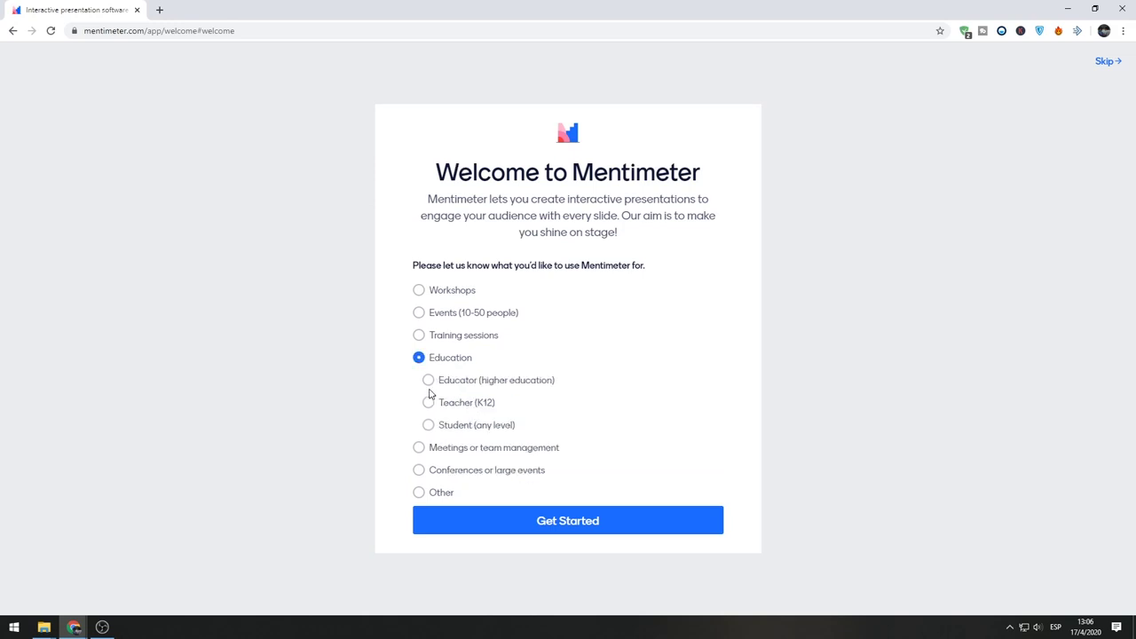
{"action": "left_click", "coordinate": [593, 522]}
{"action": "left_click", "coordinate": [427, 364]}
{"action": "left_click", "coordinate": [543, 533]}
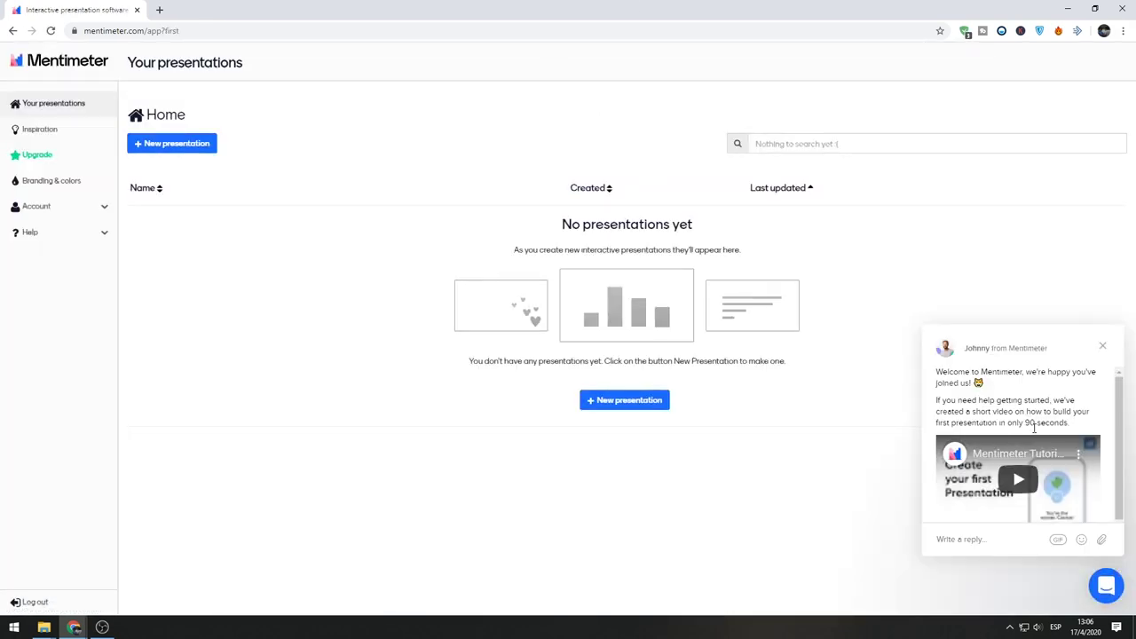
{"action": "left_click", "coordinate": [1103, 346]}
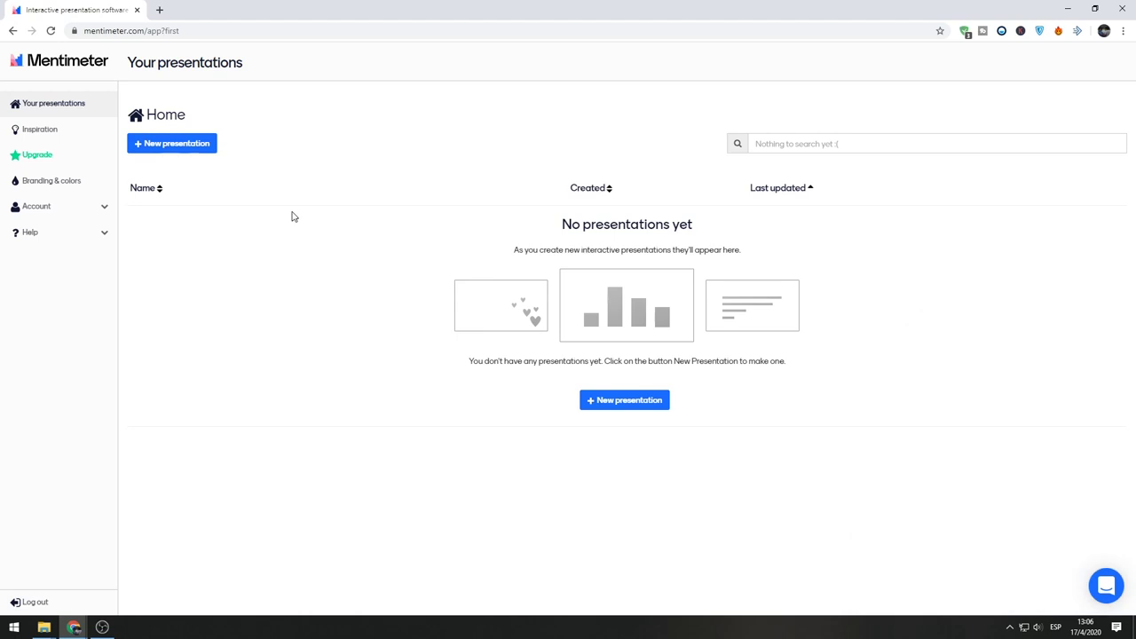
{"action": "left_click", "coordinate": [176, 145]}
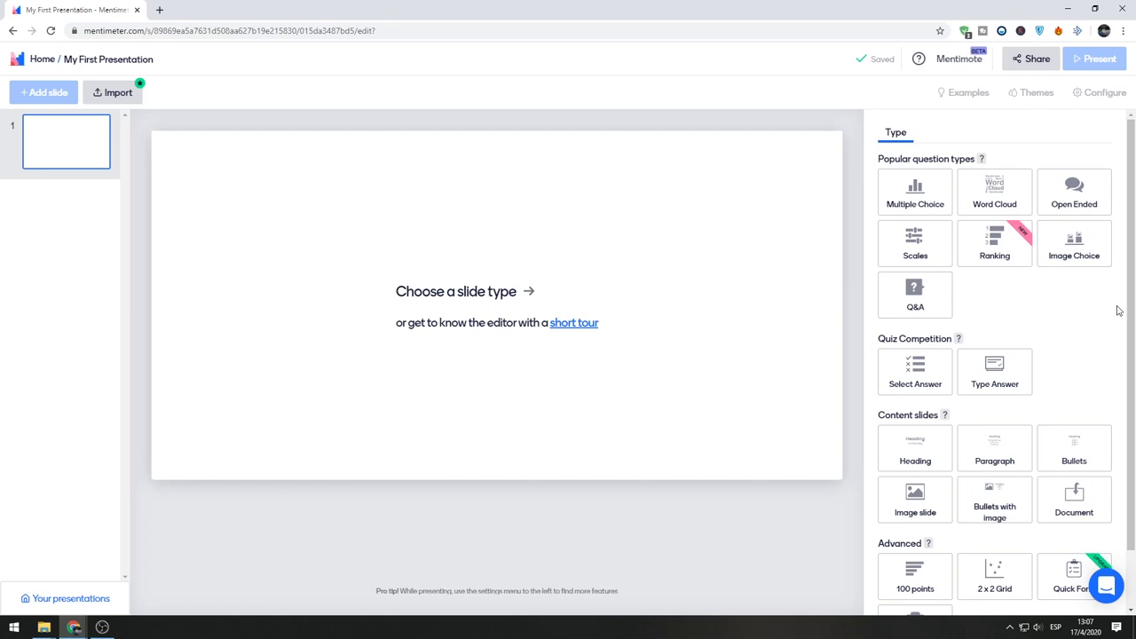
- Make a Multiple Choice slide '¿Esto es una resta? 2+5' with answers No, Si, No sé
{"action": "scroll", "coordinate": [1118, 353], "scroll_direction": "up", "scroll_amount": 2}
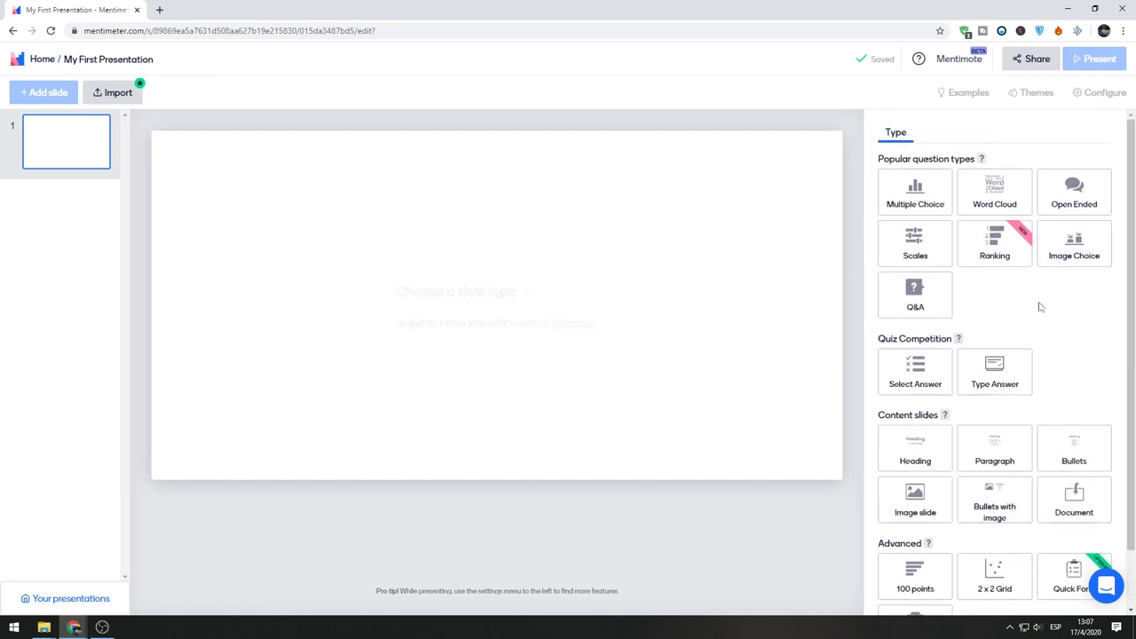
{"action": "left_click", "coordinate": [924, 194]}
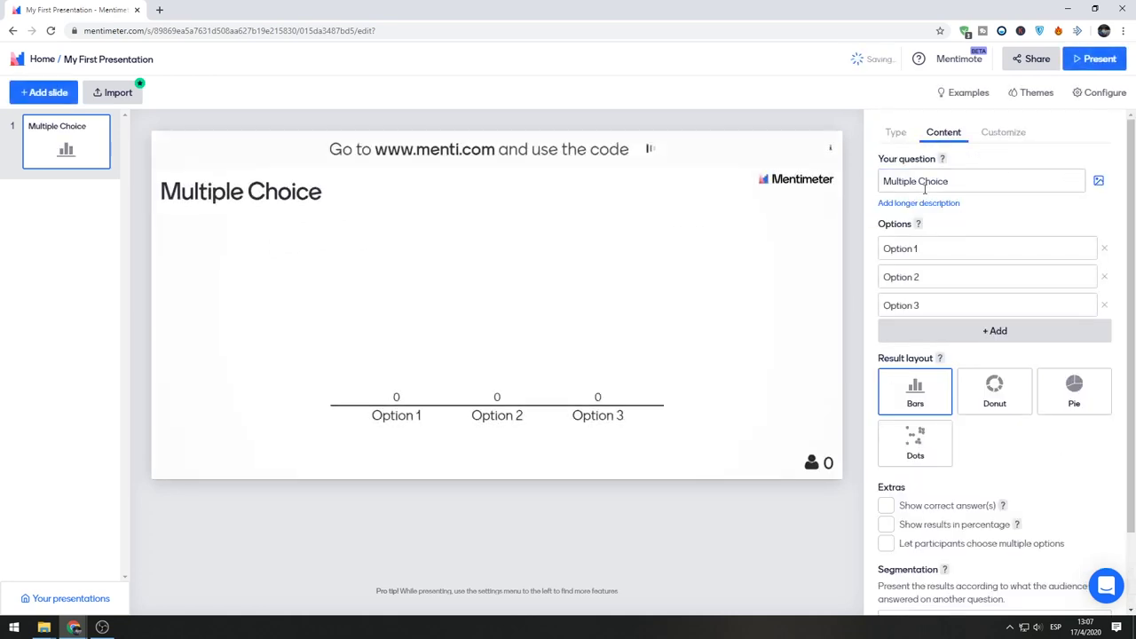
{"action": "left_click", "coordinate": [957, 178]}
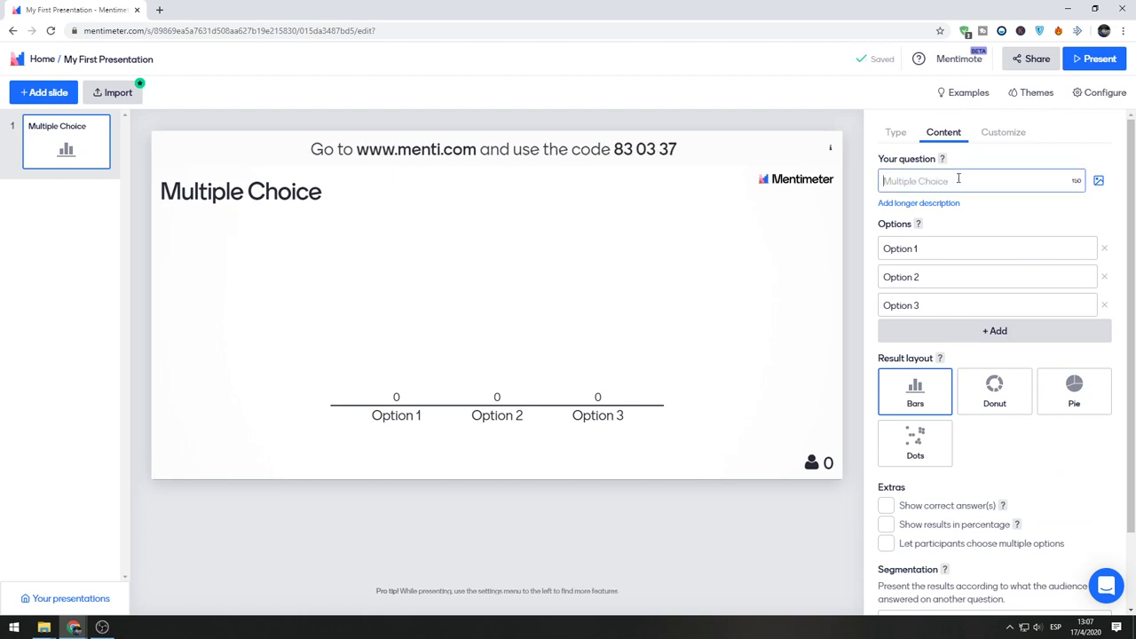
{"action": "type", "text": "¿Esto es una resta?"}
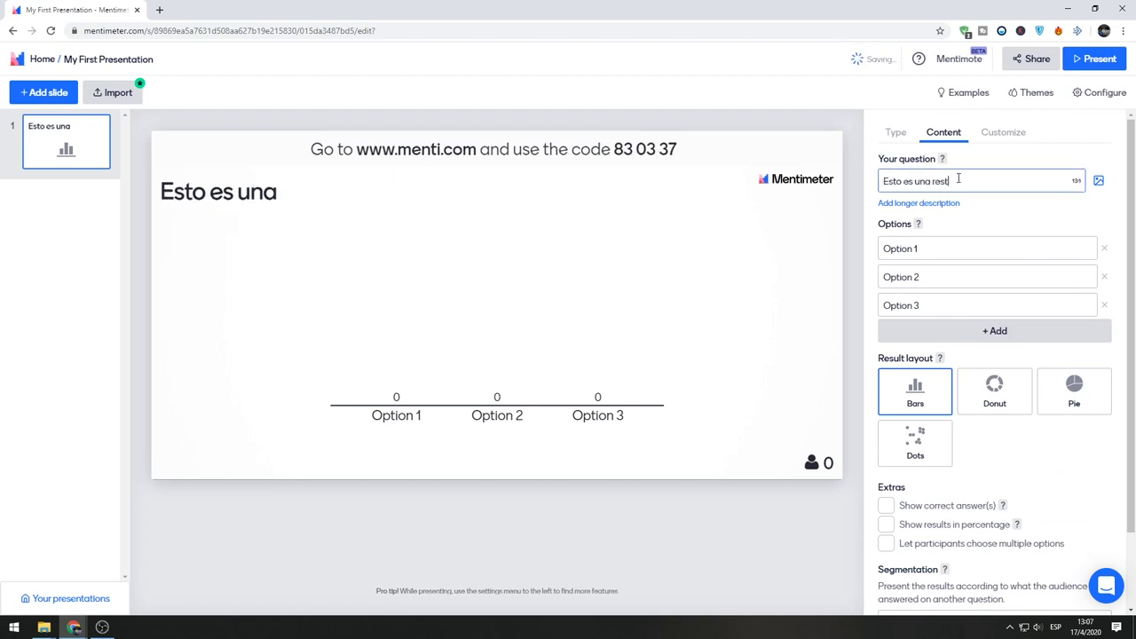
{"action": "type", "text": " 2+5"}
{"action": "left_click", "coordinate": [936, 251]}
{"action": "type", "text": "Si"}
{"action": "left_click", "coordinate": [983, 278]}
{"action": "type", "text": "No"}
{"action": "left_click", "coordinate": [986, 304]}
{"action": "type", "text": "No sé"}
{"action": "left_click", "coordinate": [946, 248]}
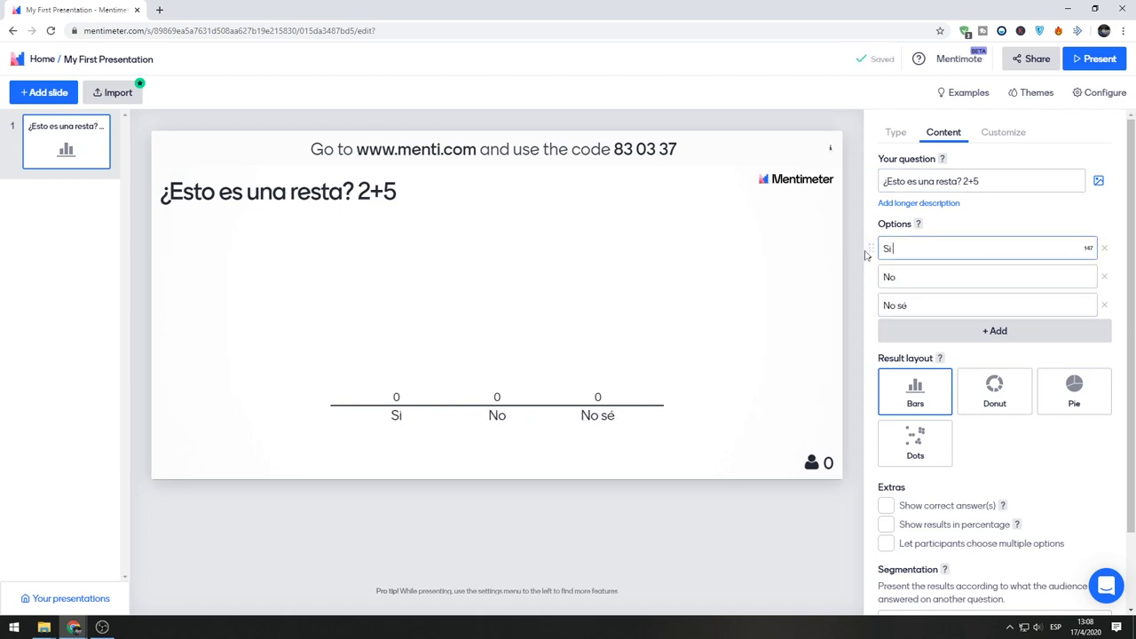
{"action": "left_click_drag", "start_coordinate": [870, 248], "coordinate": [901, 295]}
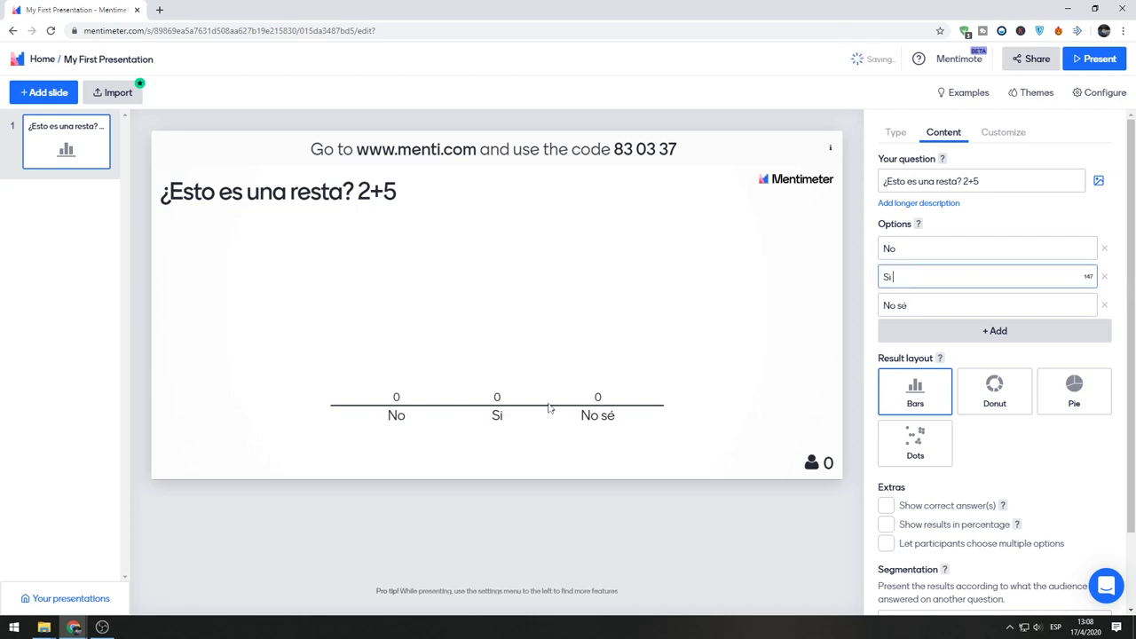
- Try the Donut, Pie and Dots result layouts, then settle on Bars
{"action": "scroll", "coordinate": [923, 305], "scroll_direction": "down", "scroll_amount": 1}
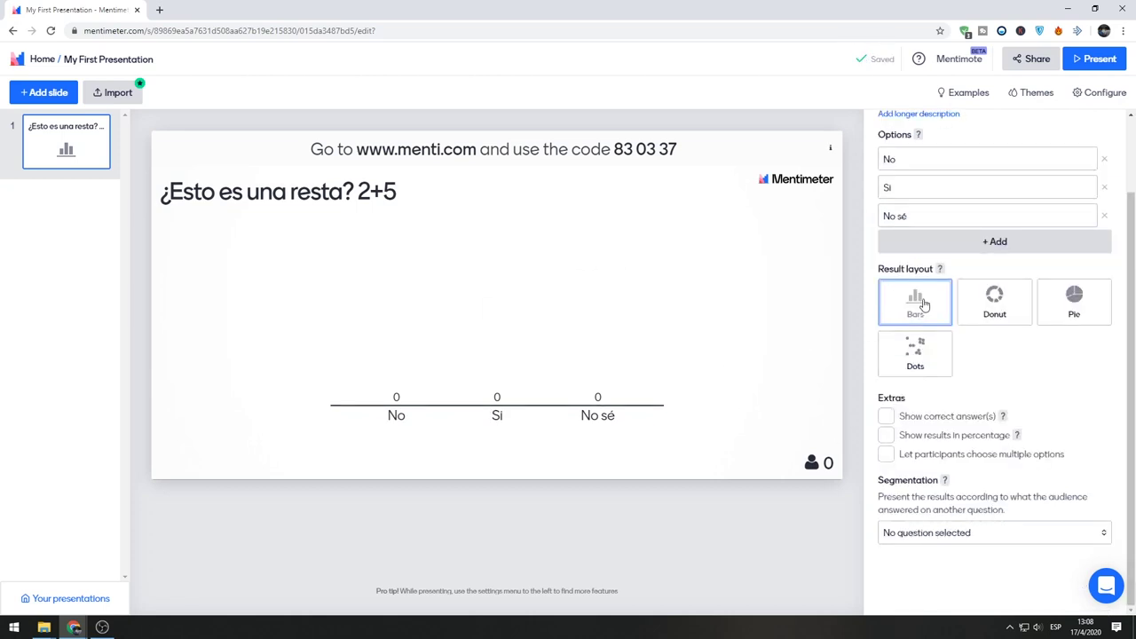
{"action": "left_click", "coordinate": [992, 297]}
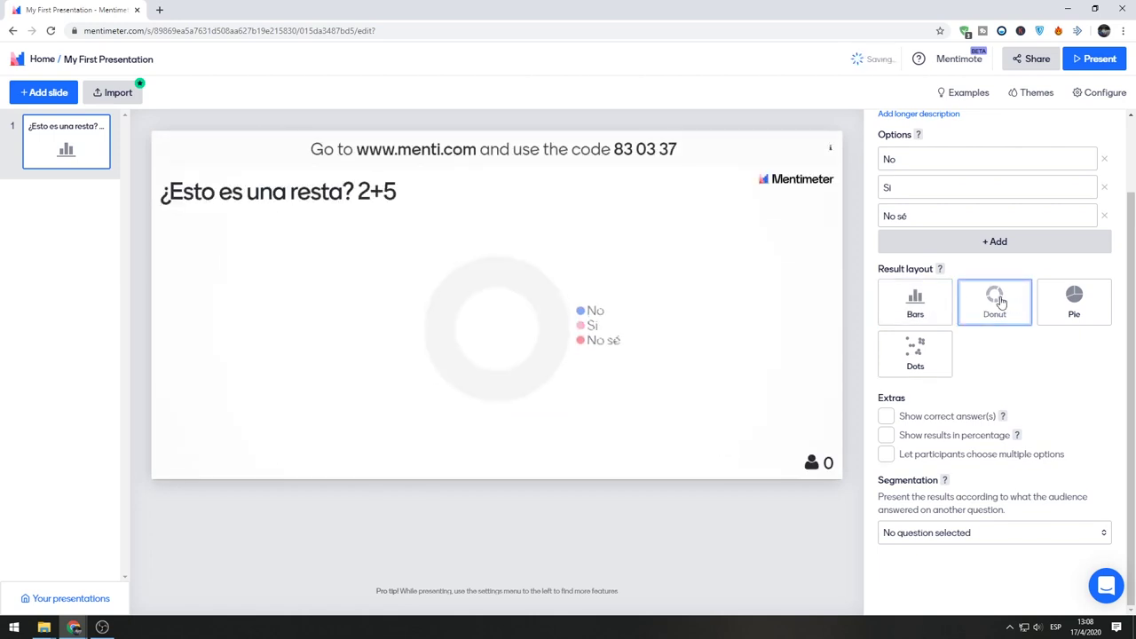
{"action": "left_click", "coordinate": [1044, 299]}
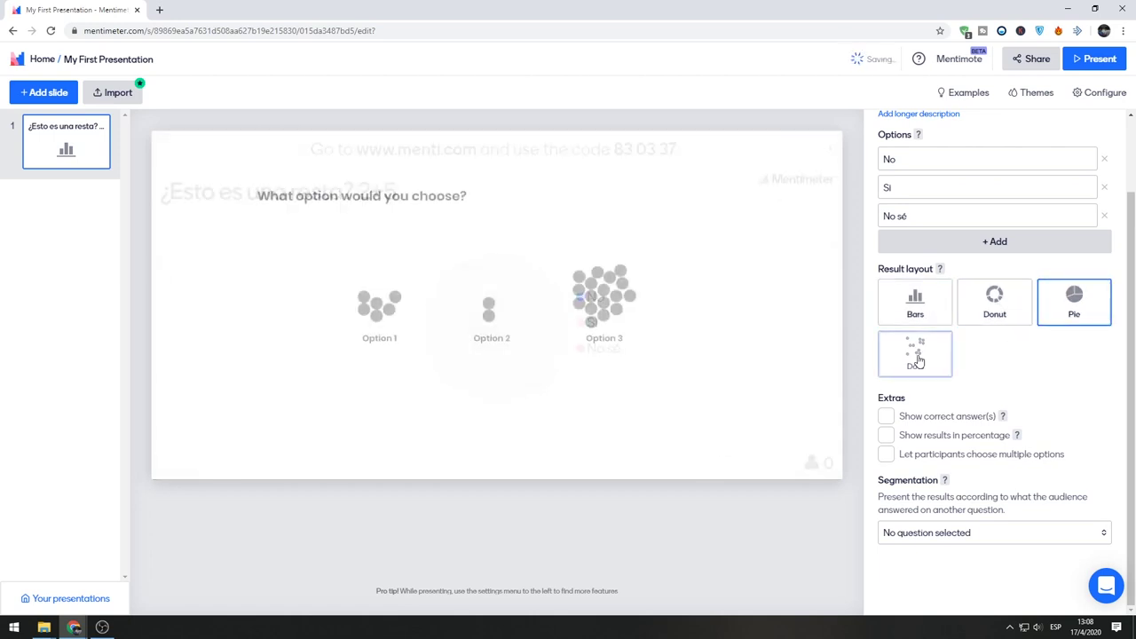
{"action": "left_click", "coordinate": [928, 354]}
{"action": "left_click", "coordinate": [925, 305]}
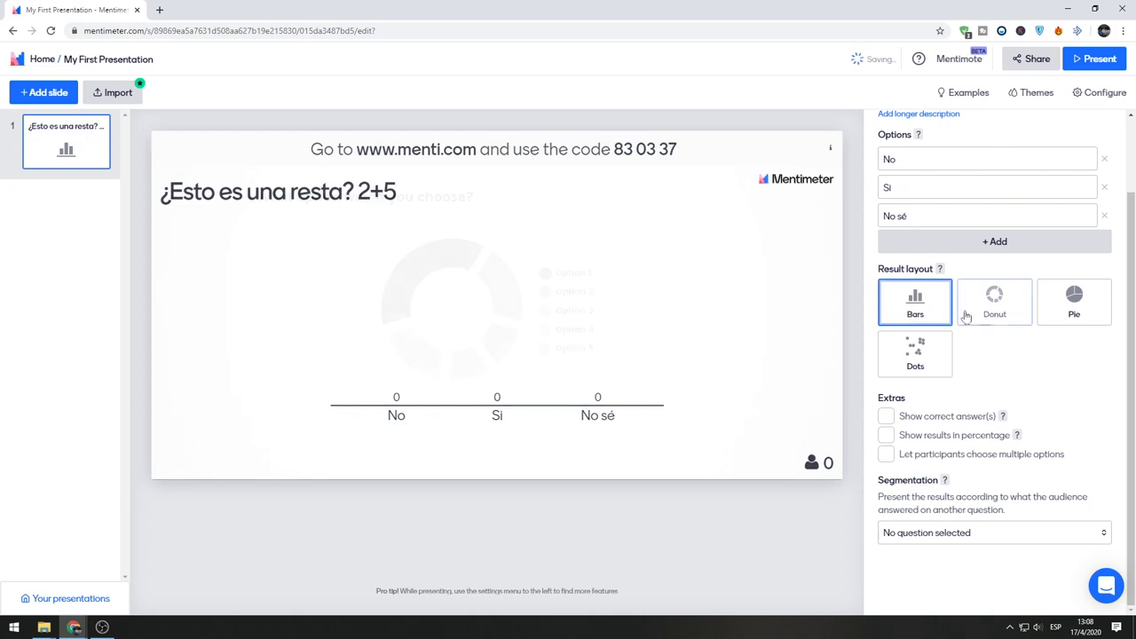
{"action": "scroll", "coordinate": [1015, 467], "scroll_direction": "up", "scroll_amount": 2}
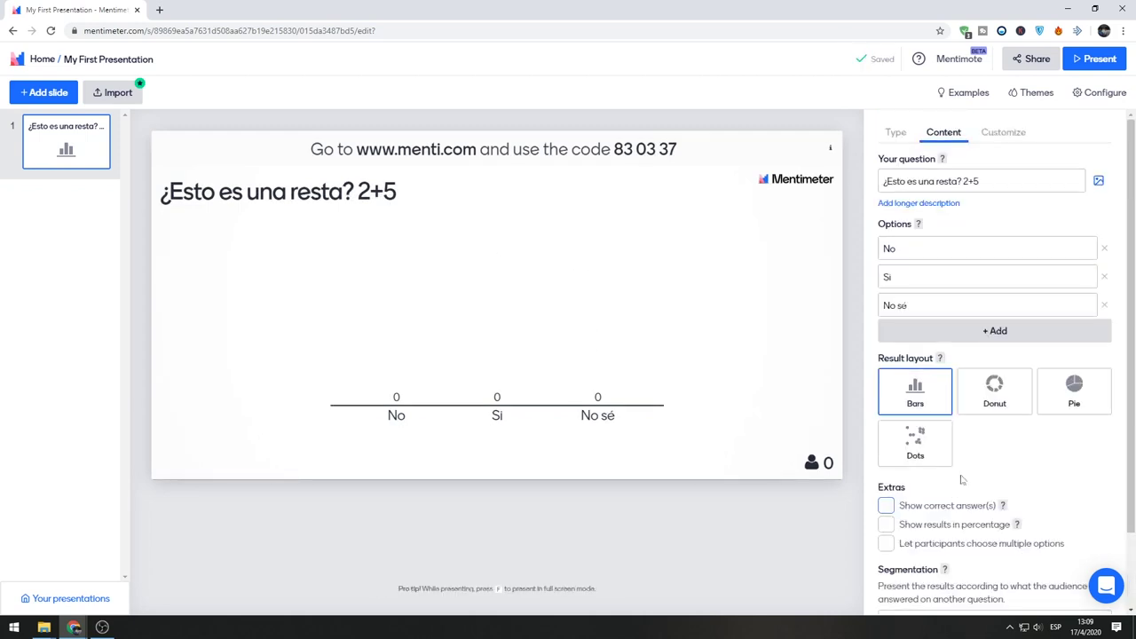
{"action": "left_click", "coordinate": [886, 506]}
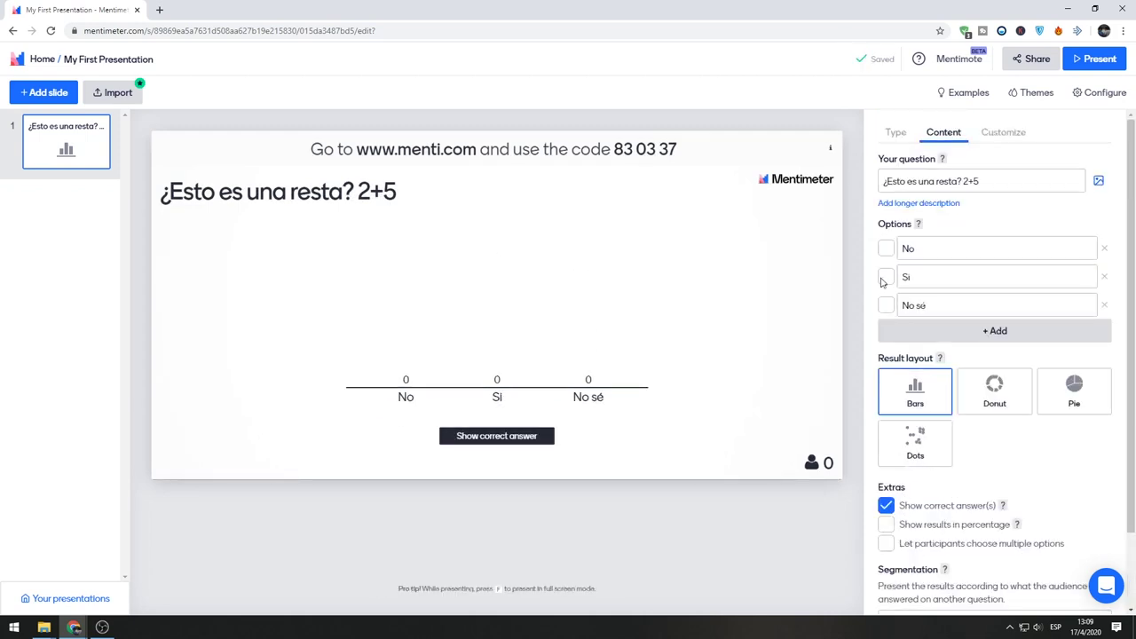
{"action": "left_click", "coordinate": [885, 278]}
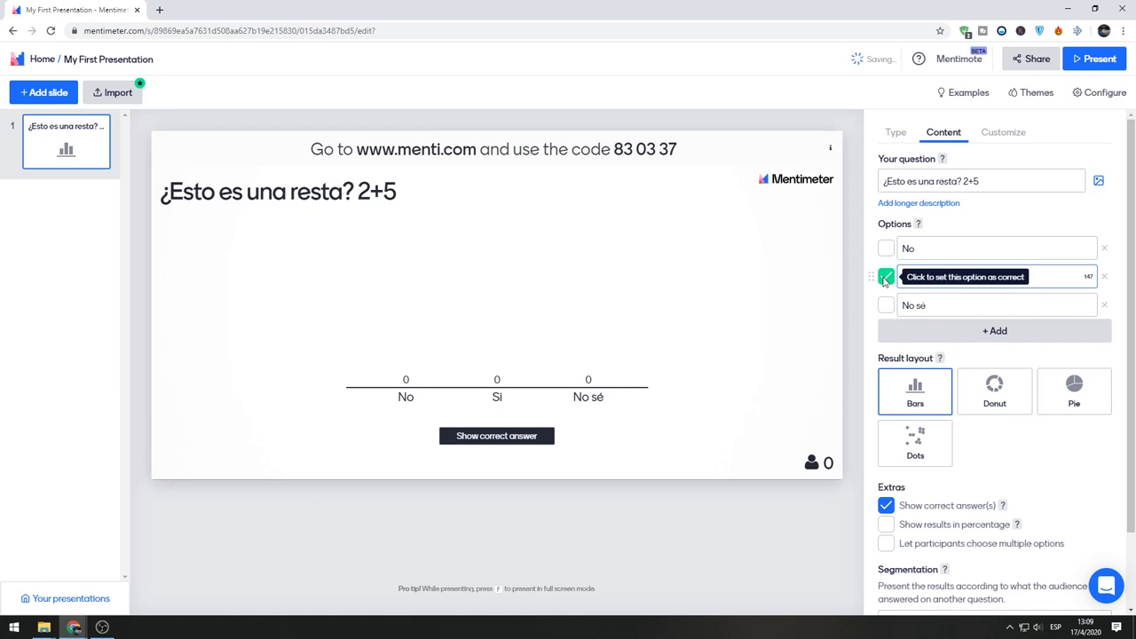
{"action": "left_click", "coordinate": [886, 507]}
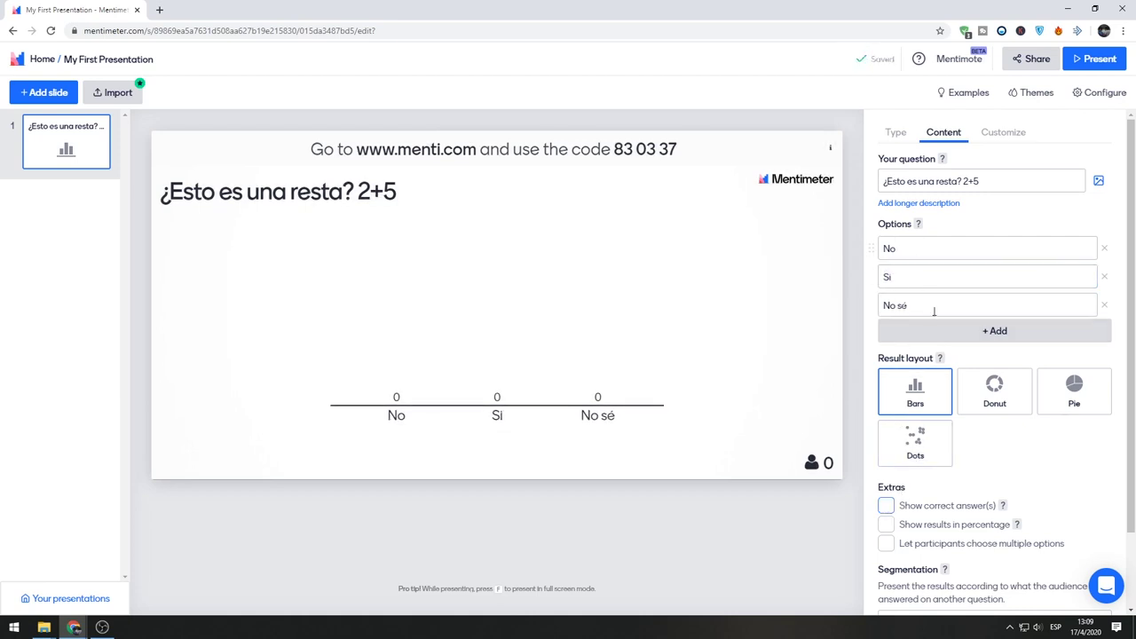
{"action": "left_click", "coordinate": [981, 338]}
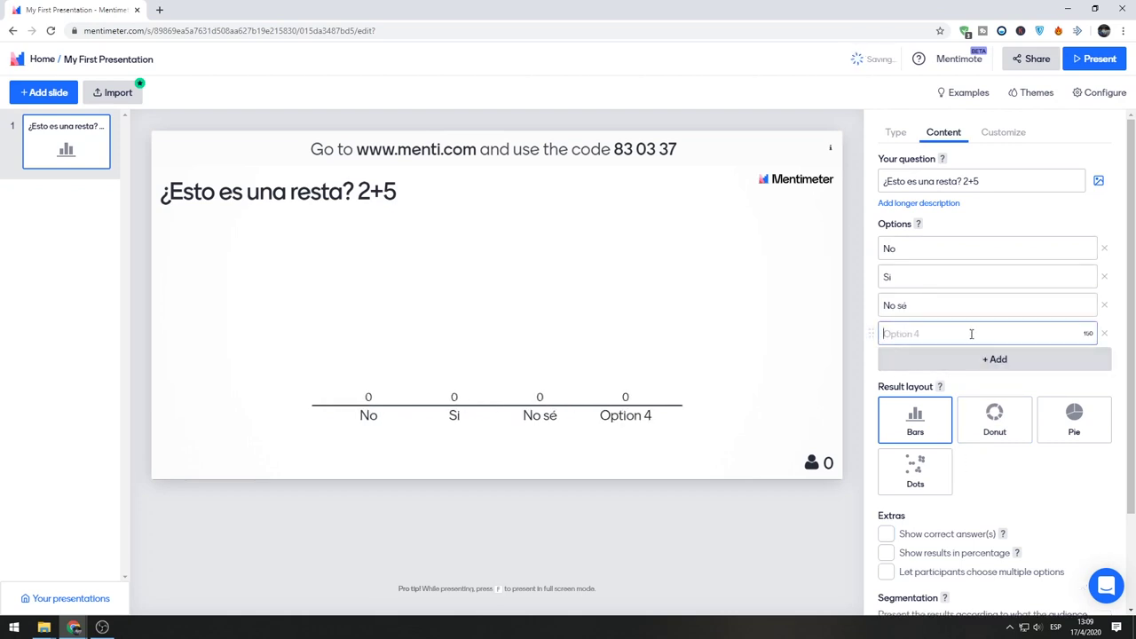
{"action": "type", "text": "s"}
{"action": "left_click", "coordinate": [1105, 334]}
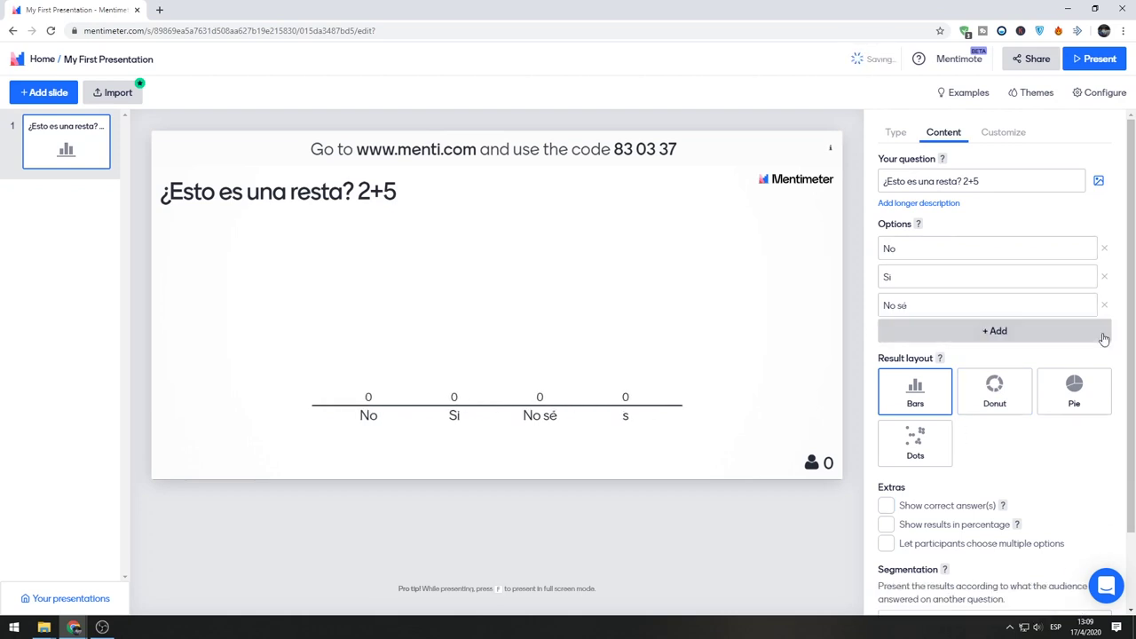
{"action": "left_click", "coordinate": [1099, 182]}
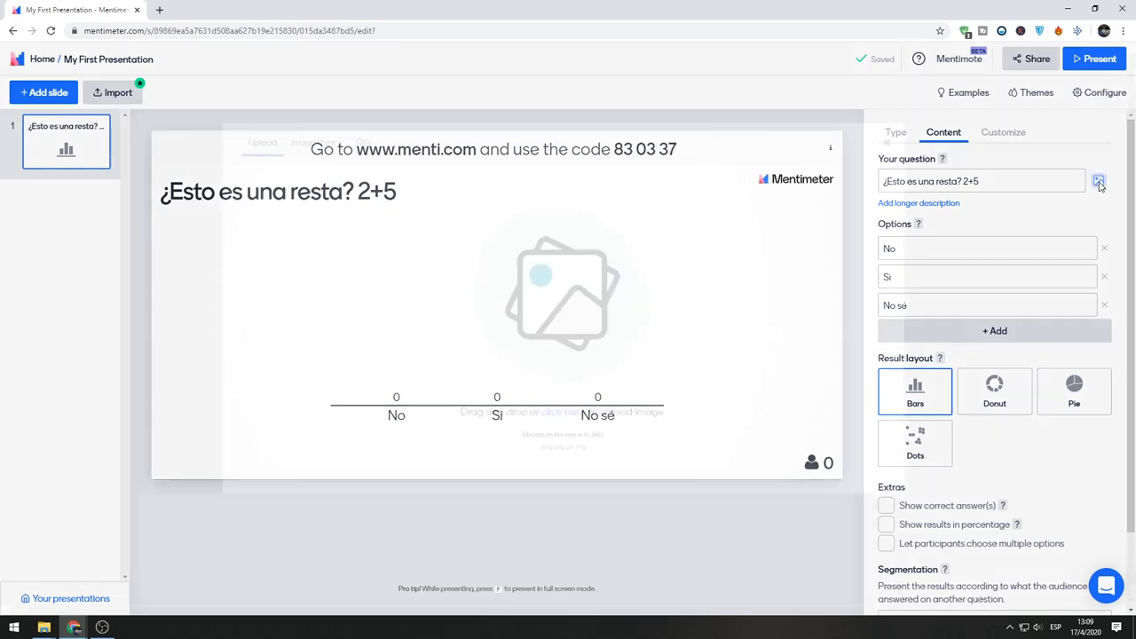
{"action": "left_click", "coordinate": [583, 299]}
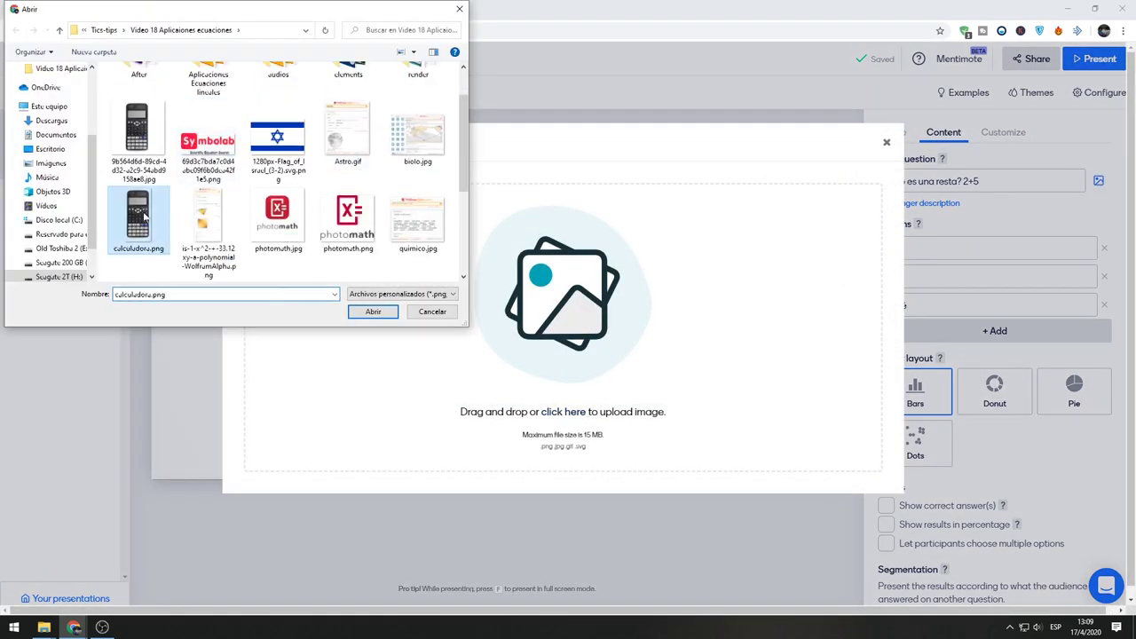
{"action": "double_click", "coordinate": [127, 213]}
{"action": "left_click_drag", "start_coordinate": [502, 469], "coordinate": [434, 468]}
{"action": "left_click", "coordinate": [814, 503]}
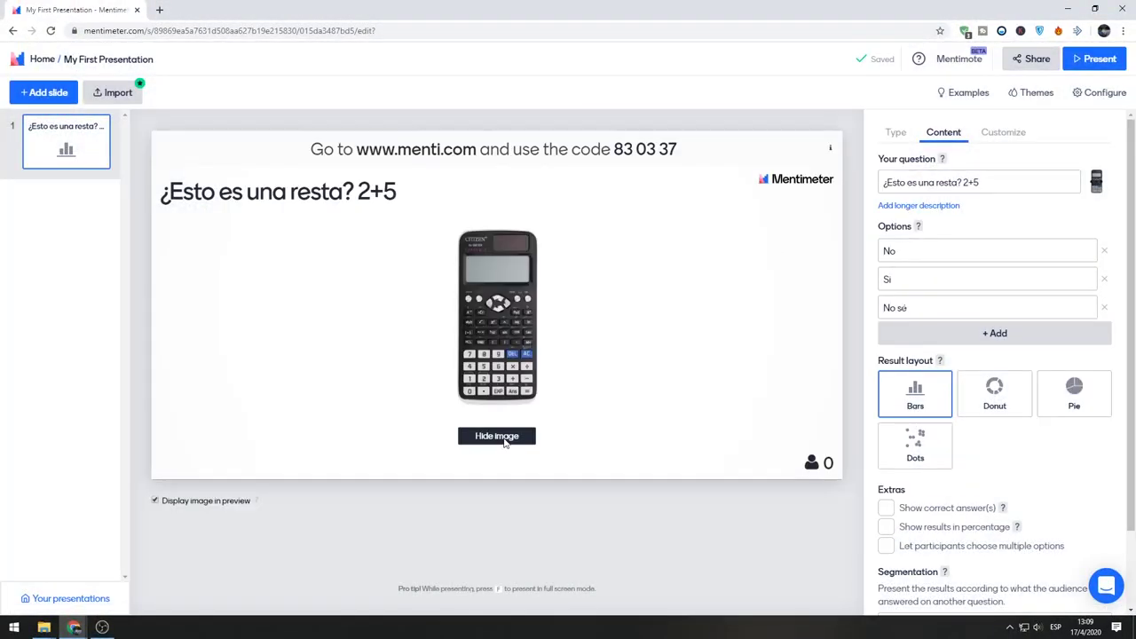
{"action": "mouse_move", "coordinate": [1097, 183]}
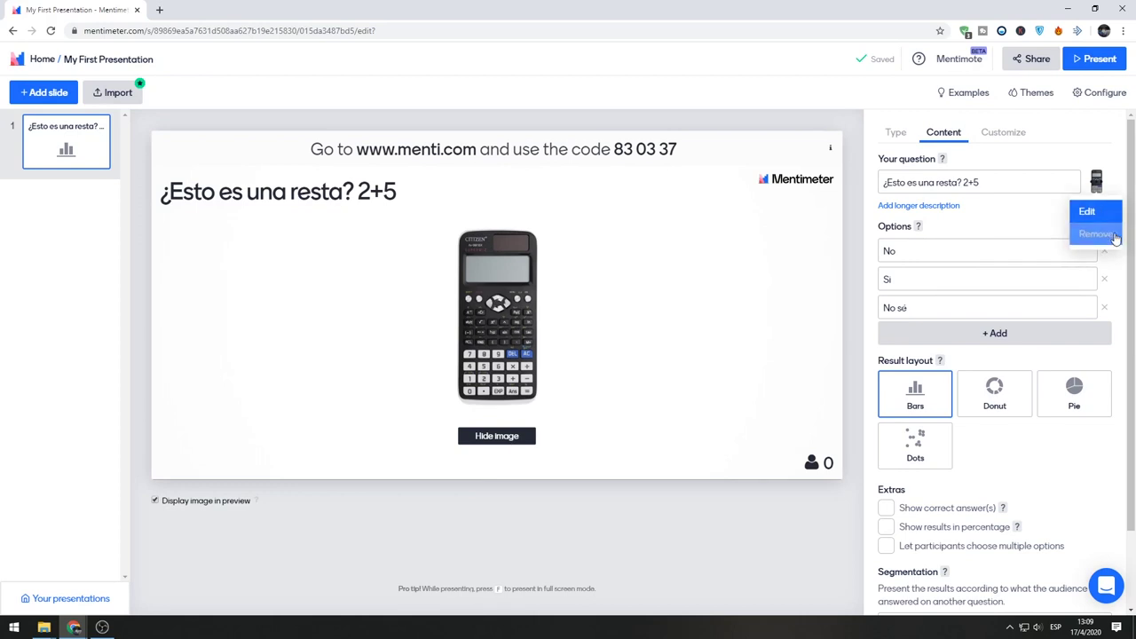
{"action": "left_click", "coordinate": [1097, 234]}
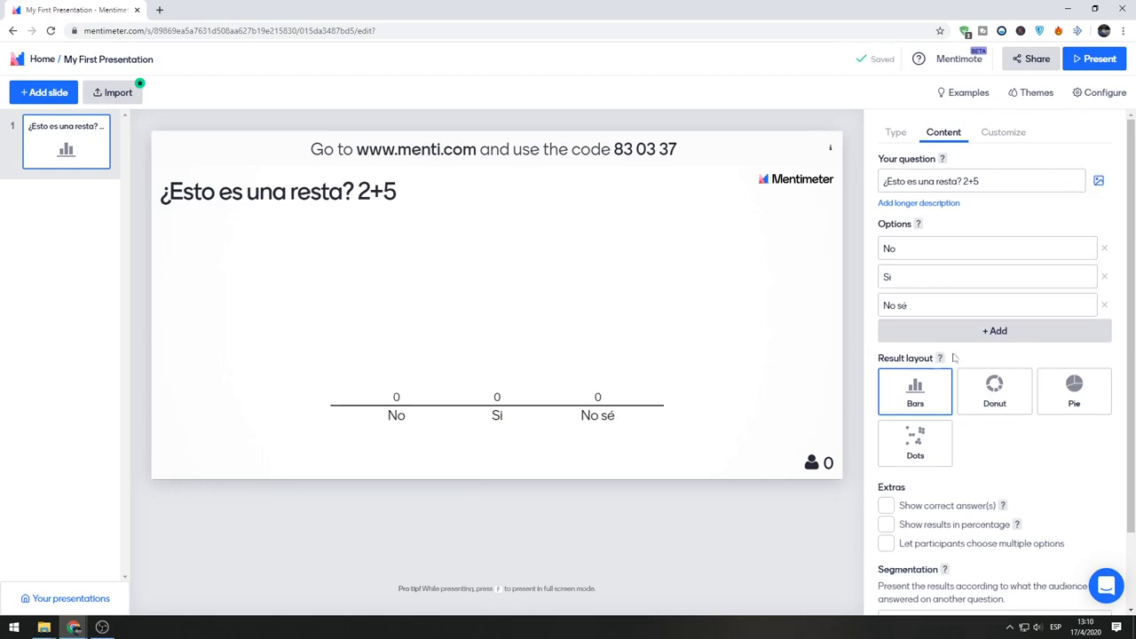
{"action": "scroll", "coordinate": [1063, 434], "scroll_direction": "down", "scroll_amount": 1}
{"action": "scroll", "coordinate": [1062, 436], "scroll_direction": "up", "scroll_amount": 1}
{"action": "scroll", "coordinate": [1074, 427], "scroll_direction": "down", "scroll_amount": 1}
{"action": "left_click", "coordinate": [887, 435]}
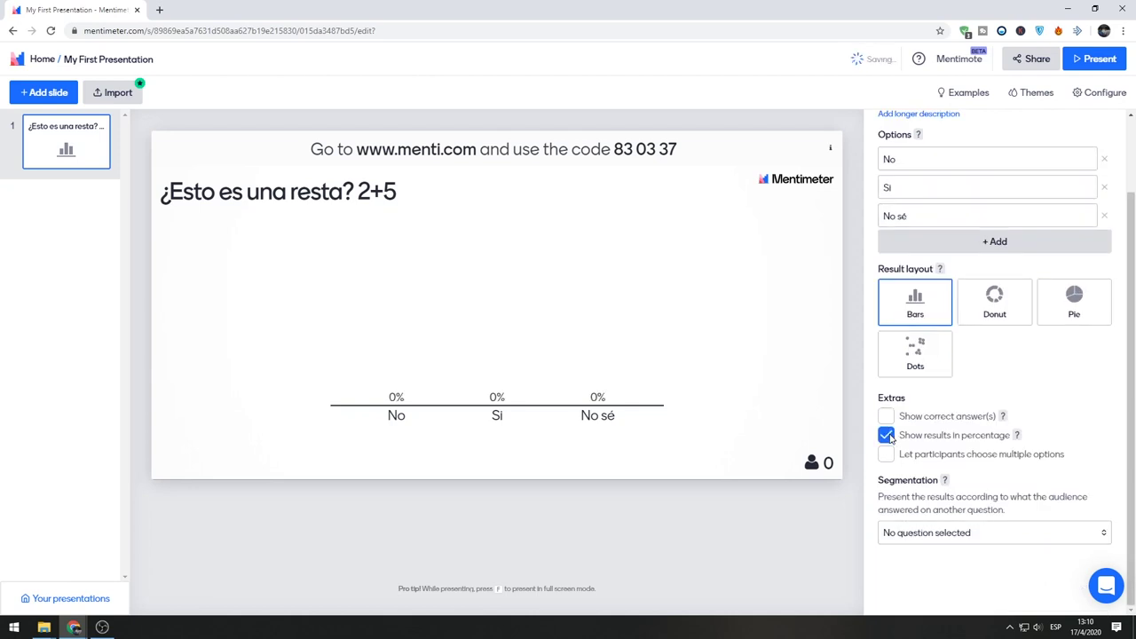
{"action": "left_click", "coordinate": [887, 435]}
{"action": "left_click", "coordinate": [887, 455]}
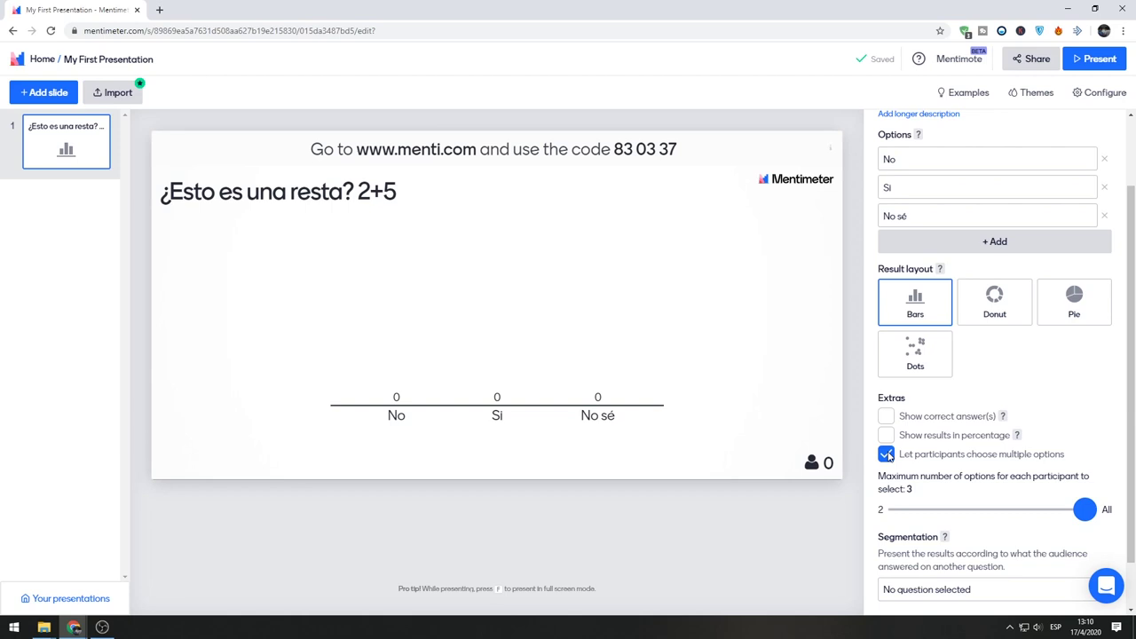
{"action": "left_click", "coordinate": [887, 454]}
{"action": "scroll", "coordinate": [1083, 423], "scroll_direction": "up", "scroll_amount": 2}
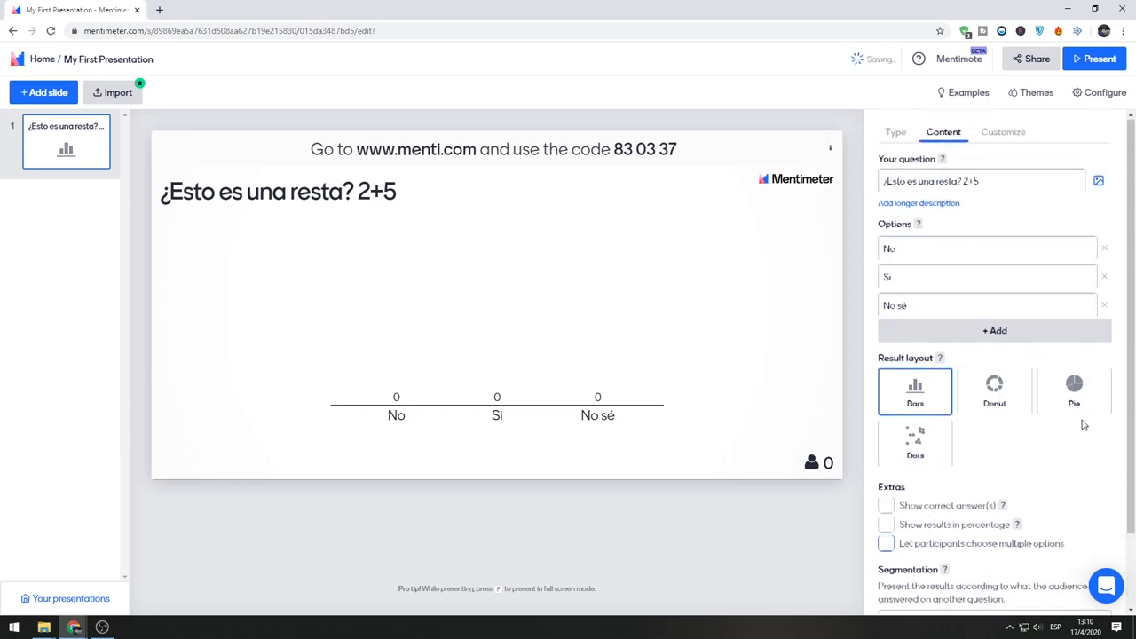
- Present the Mentimeter question with join instructions, collect a vote for Si, then return to editing
{"action": "left_click", "coordinate": [1075, 62]}
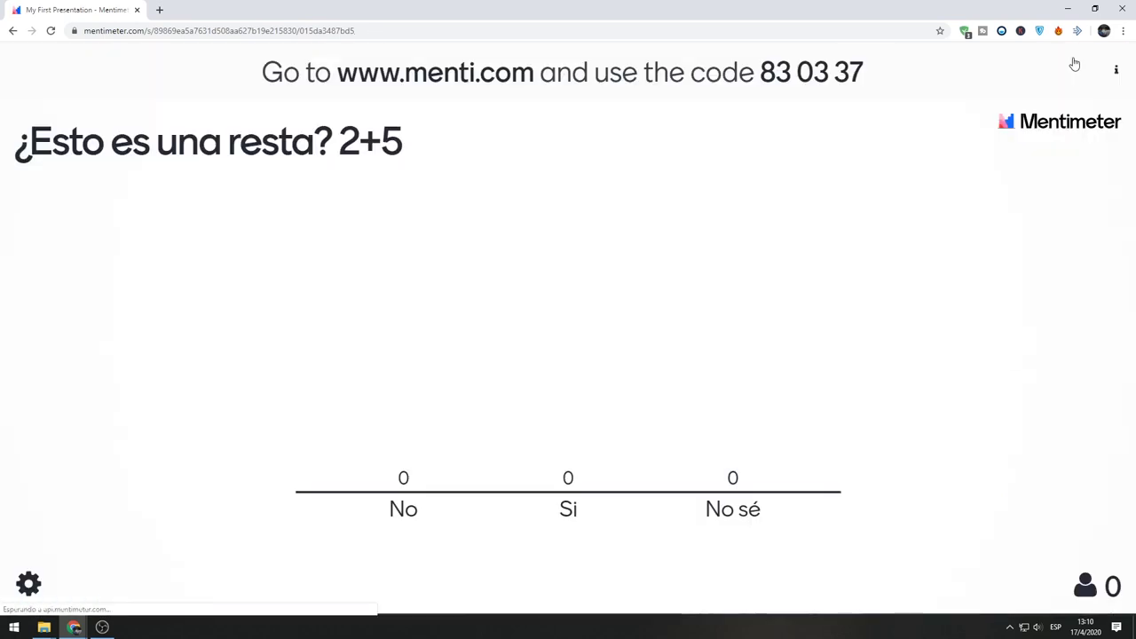
{"action": "left_click", "coordinate": [1116, 75]}
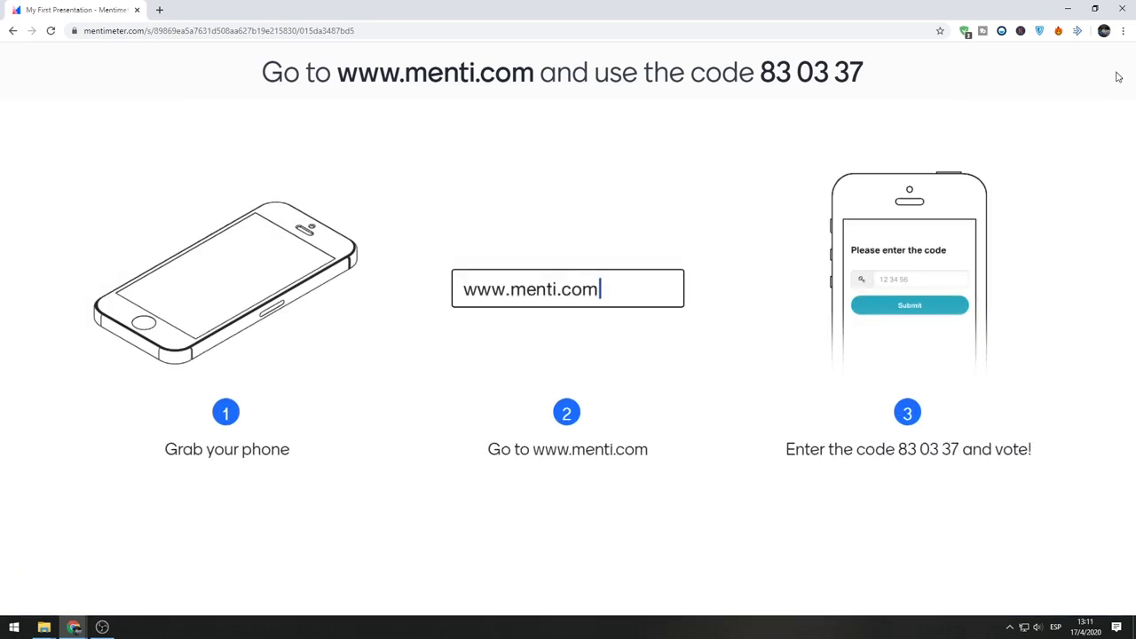
{"action": "left_click", "coordinate": [1119, 77]}
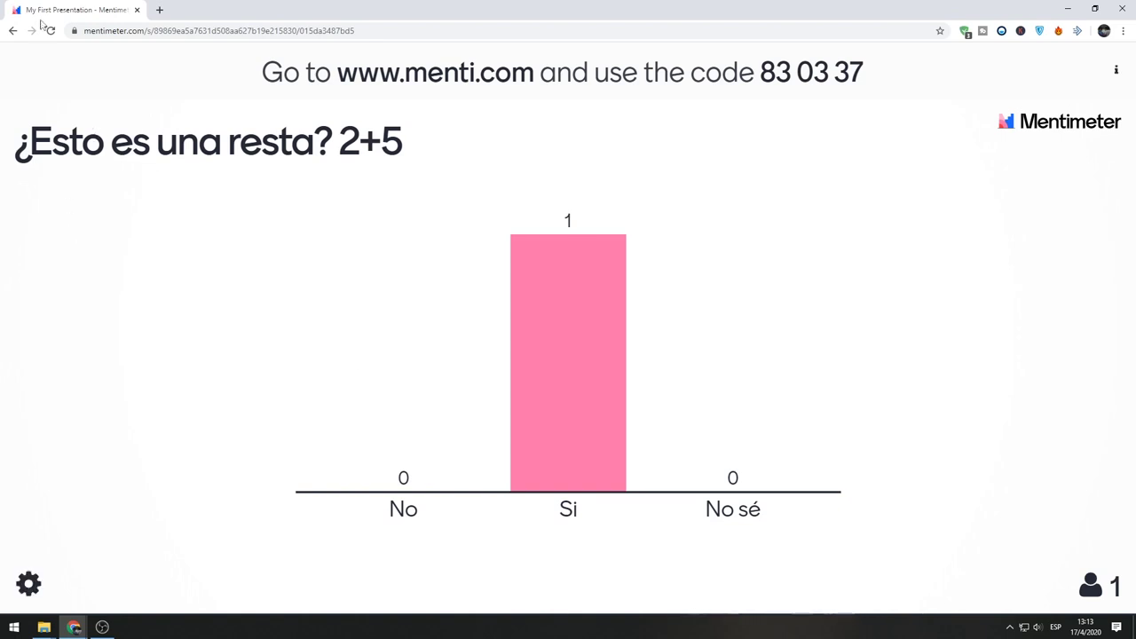
{"action": "left_click", "coordinate": [13, 30]}
- Rename the Mentimeter presentation from 'My First Presentation' to 'Sumas'
{"action": "left_click", "coordinate": [189, 59]}
{"action": "triple_click", "coordinate": [155, 59]}
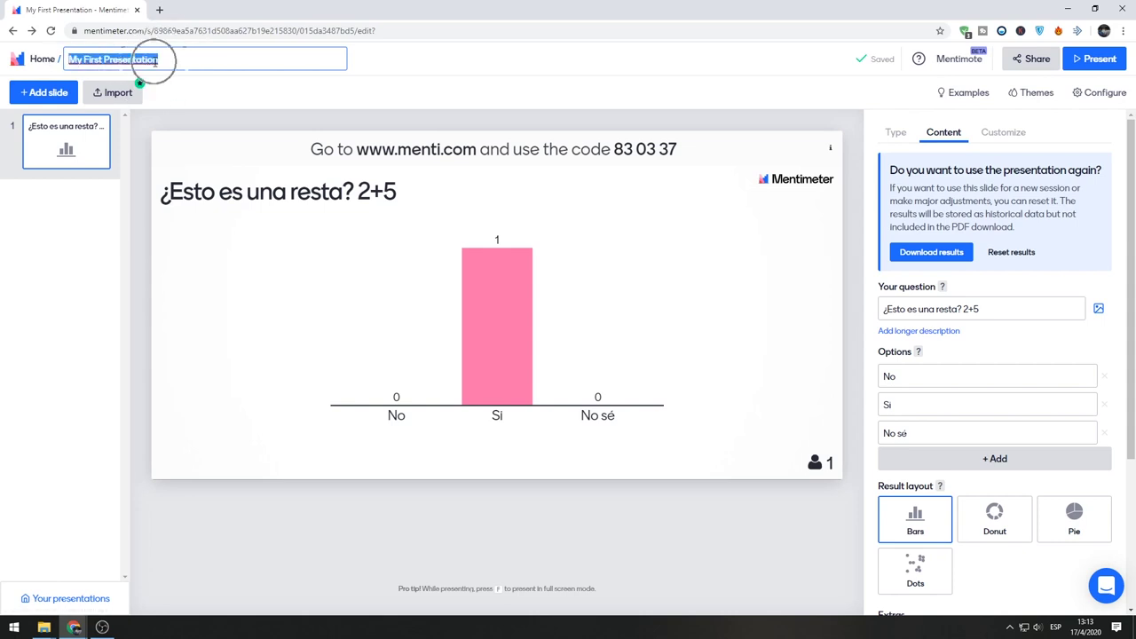
{"action": "type", "text": "Sumas"}
{"action": "key", "text": "Return"}
- Create a new Mentimeter presentation named 'Restar'
{"action": "left_click", "coordinate": [44, 60]}
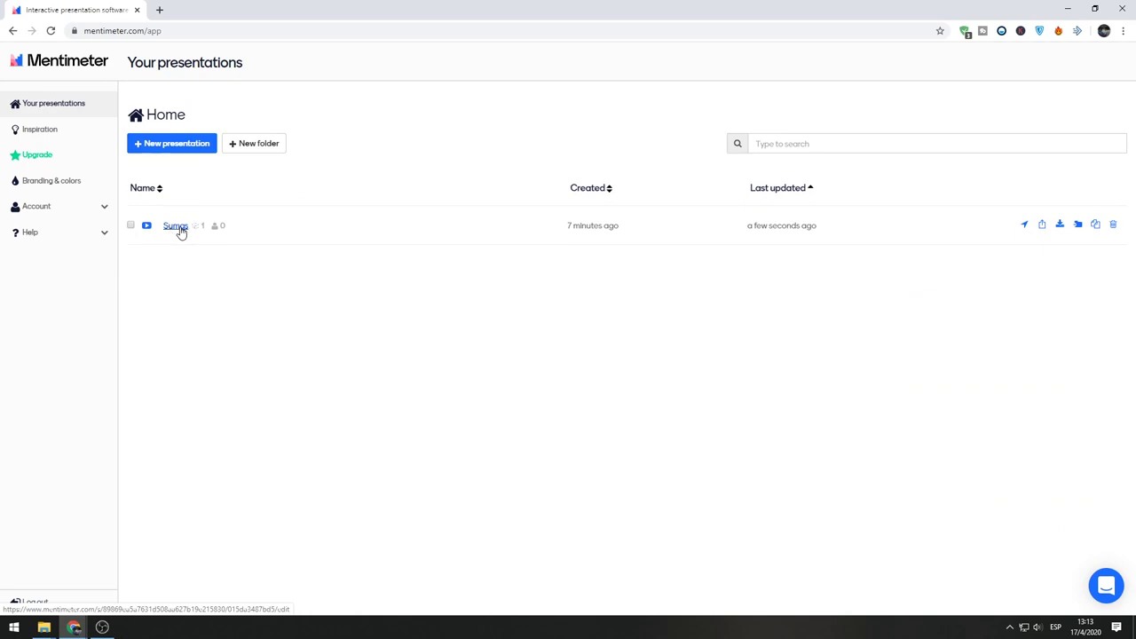
{"action": "left_click", "coordinate": [173, 143]}
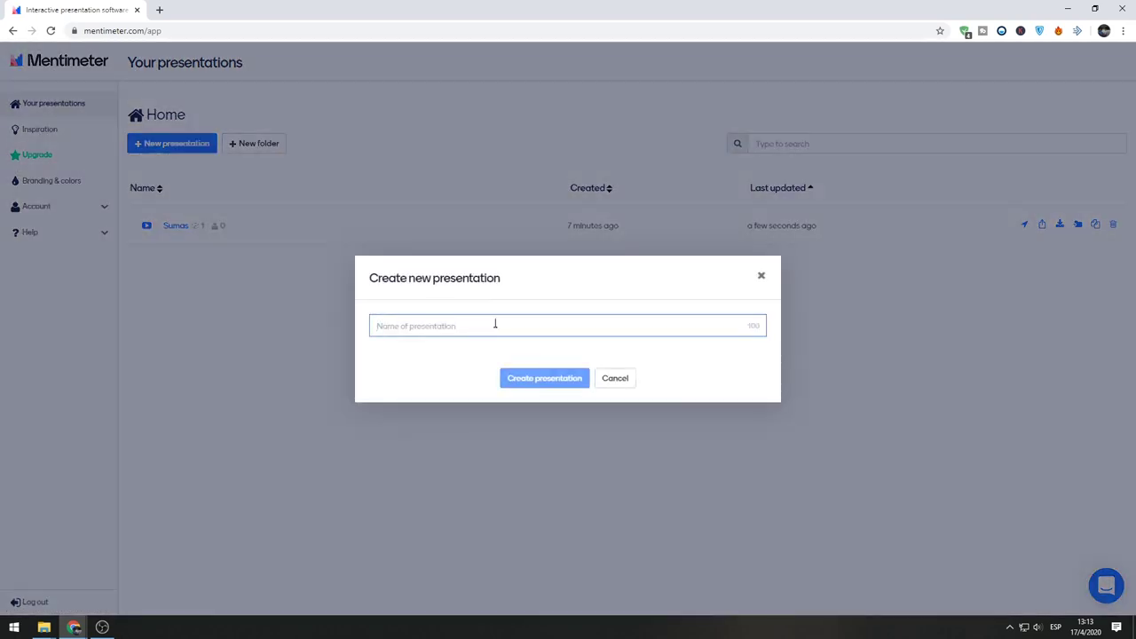
{"action": "type", "text": "Restar"}
{"action": "left_click", "coordinate": [550, 380]}
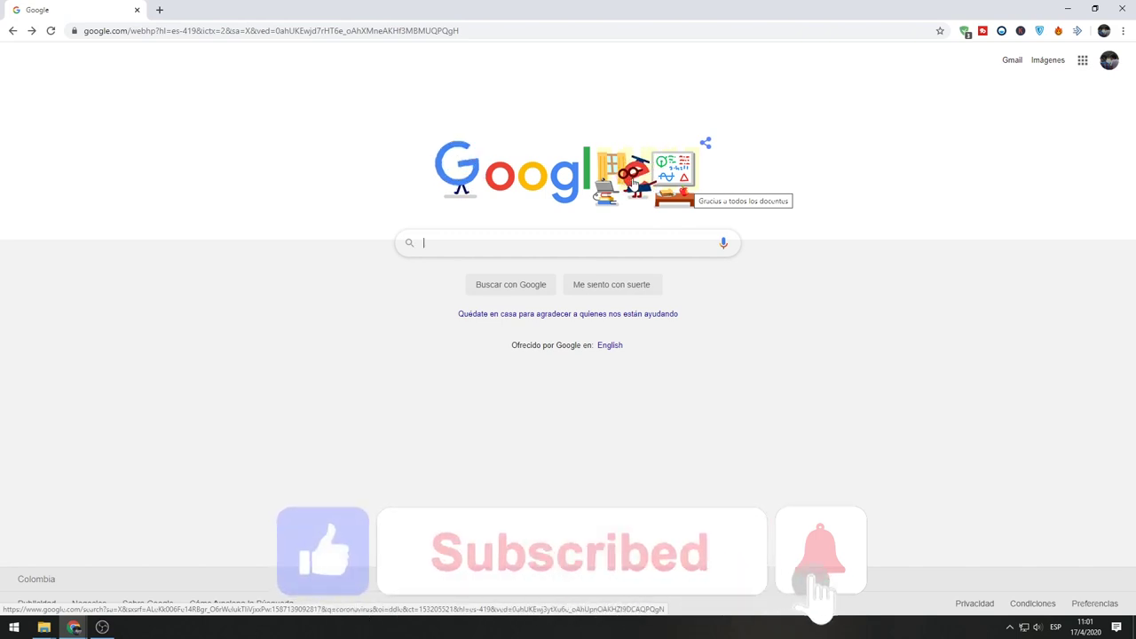
- Search Google for 'canva', open the Canva site and start signing in with Google
{"action": "left_click", "coordinate": [582, 238]}
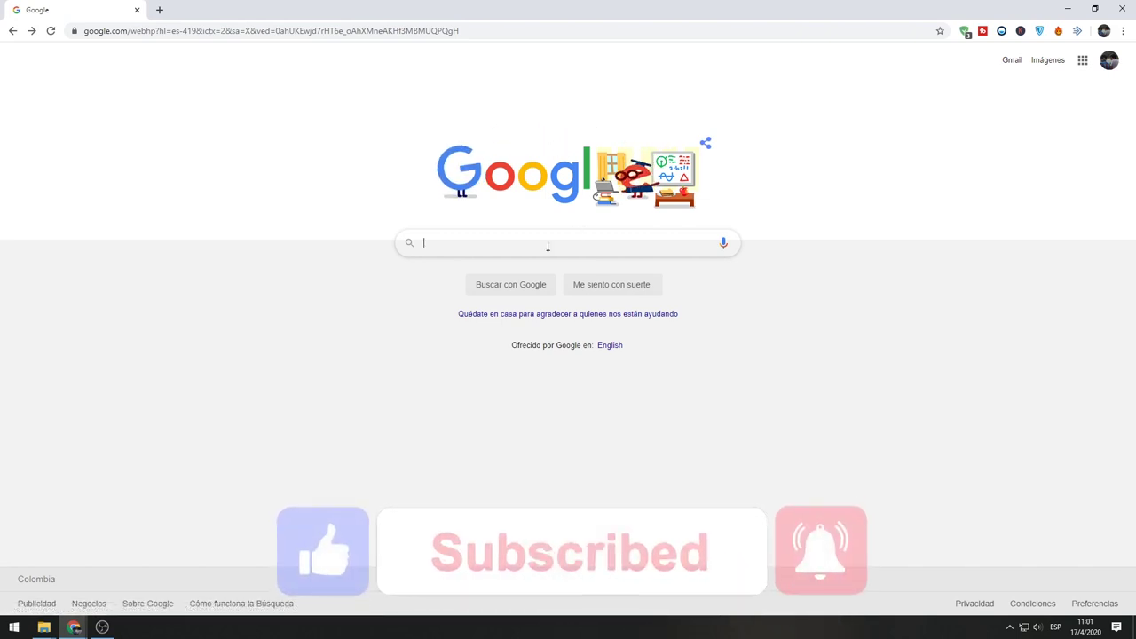
{"action": "type", "text": "canva"}
{"action": "key", "text": "Return"}
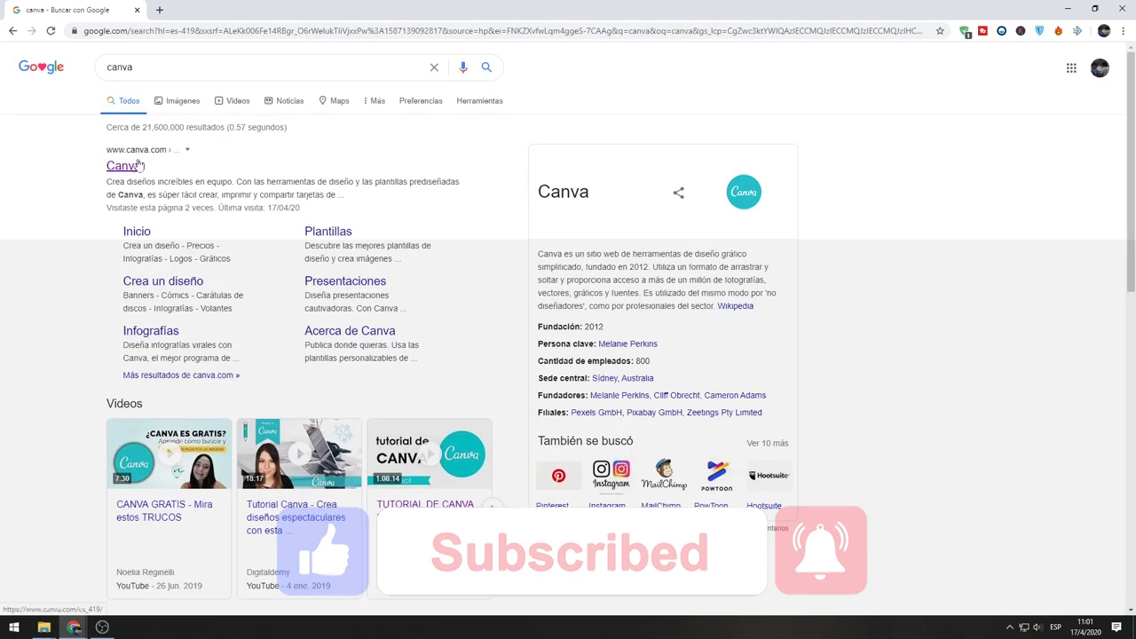
{"action": "left_click", "coordinate": [134, 172]}
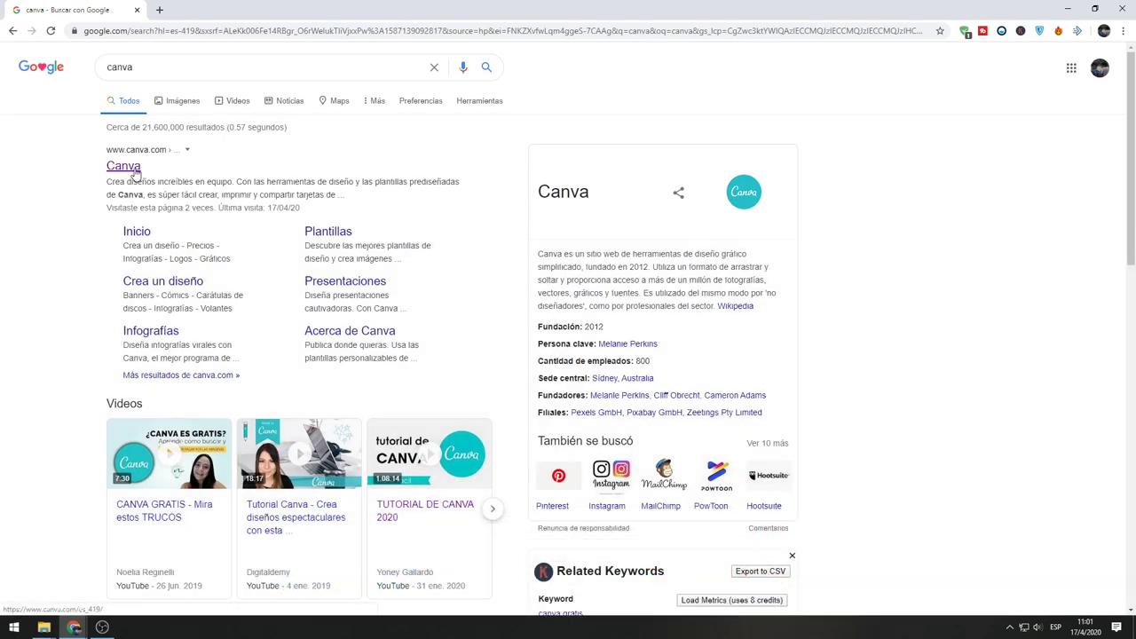
{"action": "left_click", "coordinate": [308, 333]}
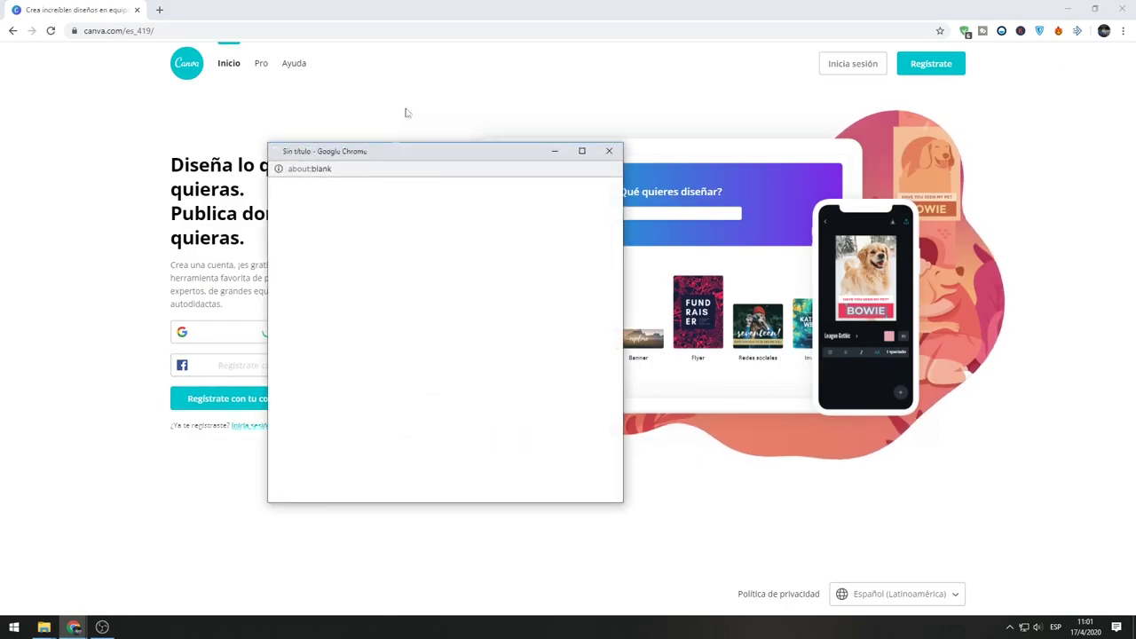
- Sign in with the Google account, choose Docente as the use, and skip team invitations
{"action": "left_click", "coordinate": [376, 248]}
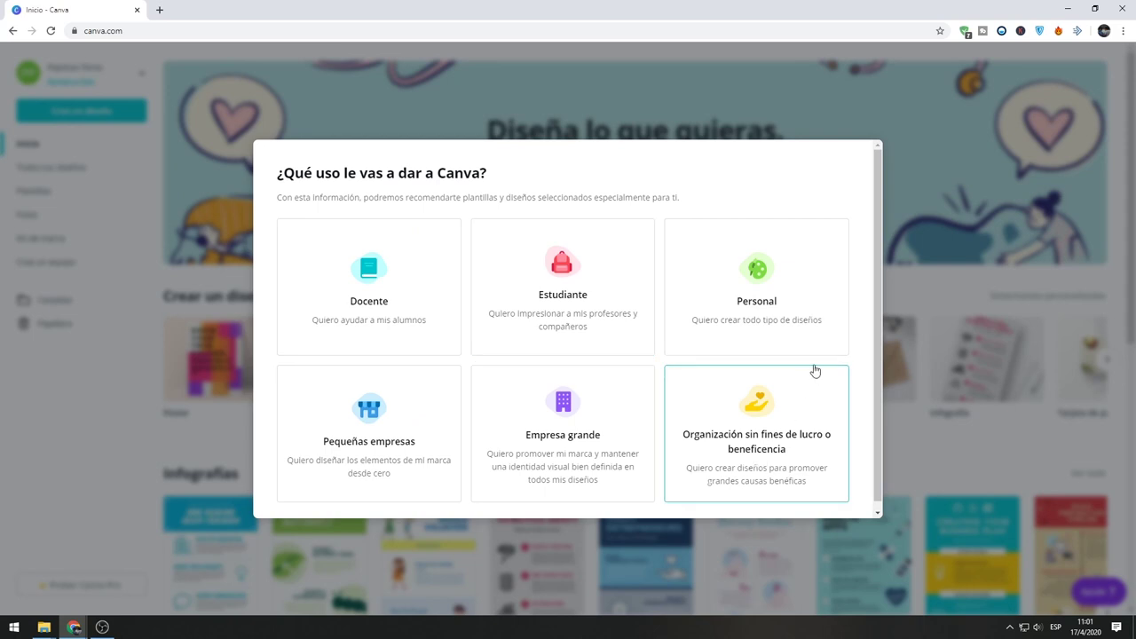
{"action": "left_click", "coordinate": [384, 271]}
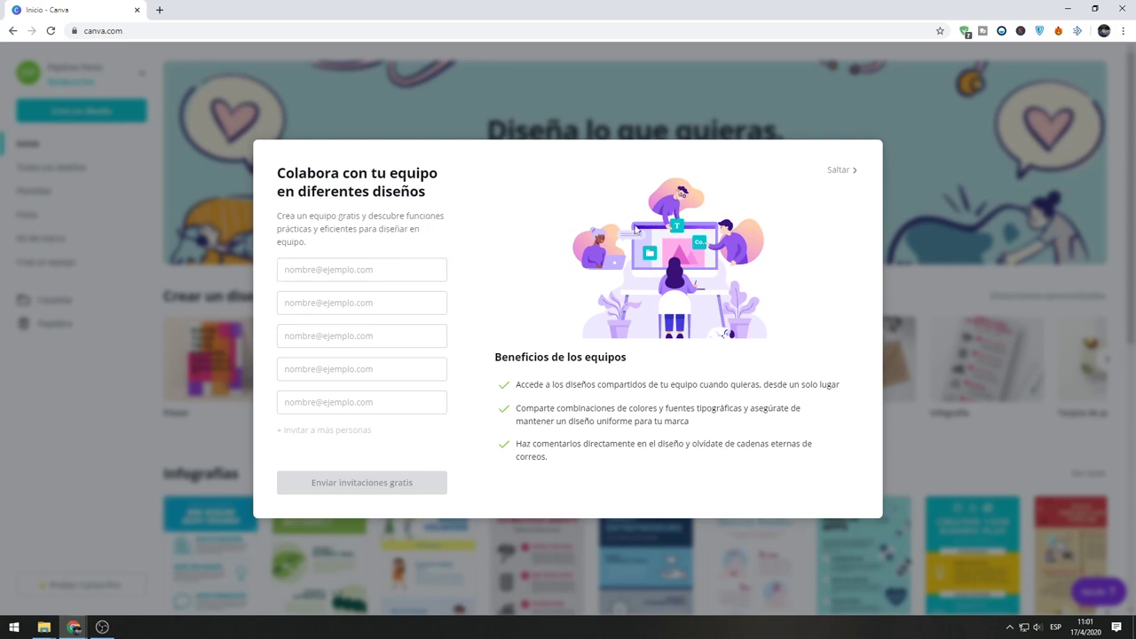
{"action": "left_click", "coordinate": [838, 172]}
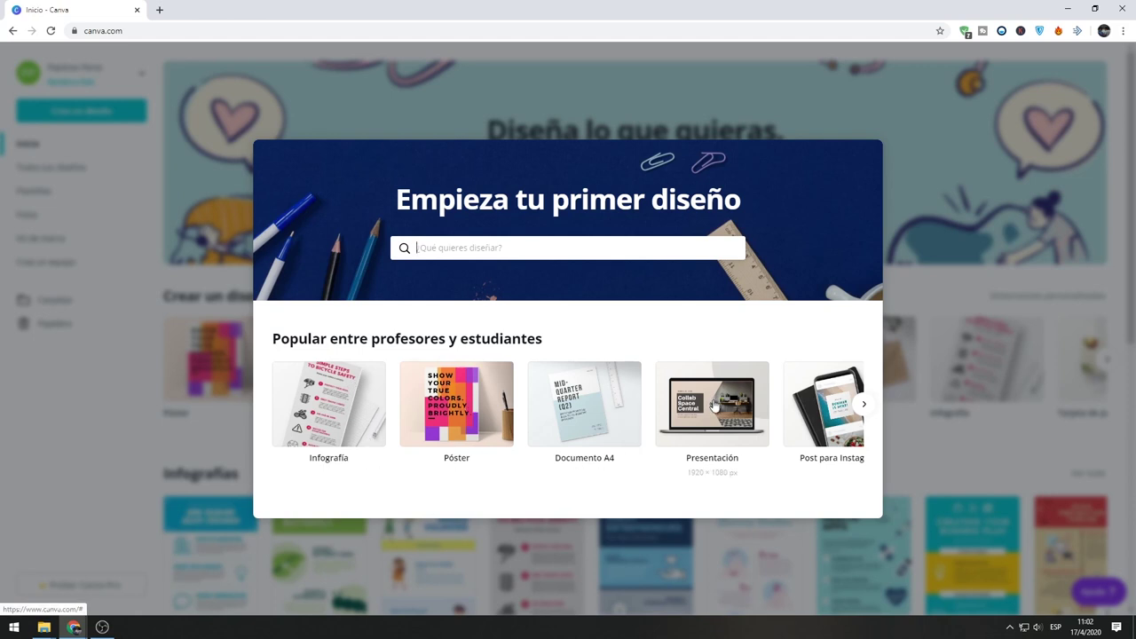
- Start a blank presentation and try the Q4 Plans, Selling Your Property and Wise Words templates
{"action": "left_click", "coordinate": [751, 415]}
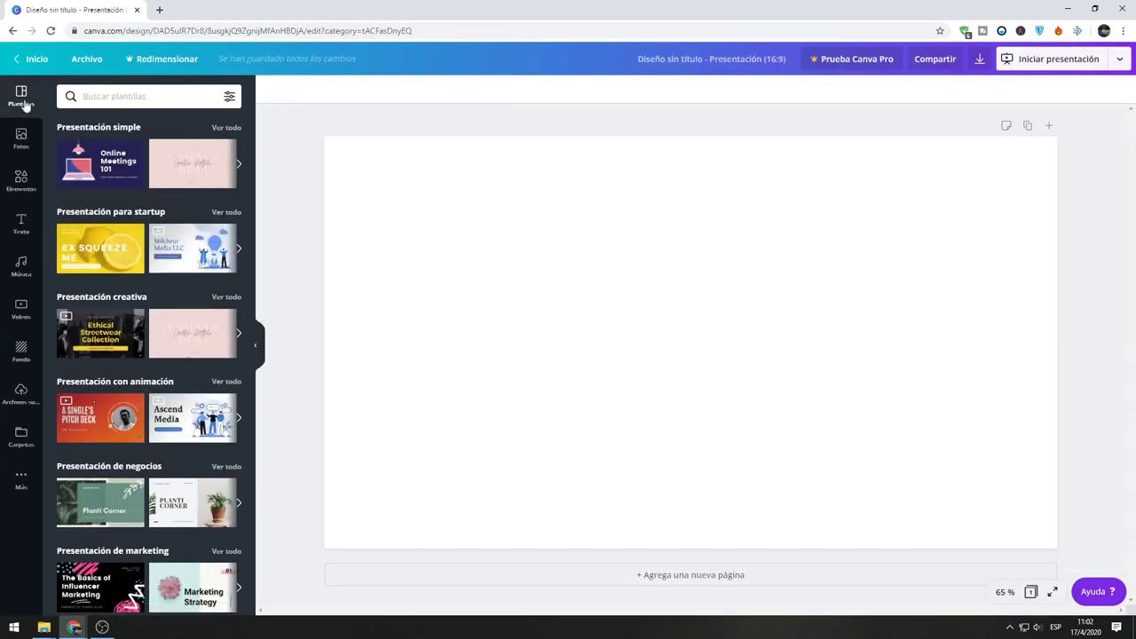
{"action": "scroll", "coordinate": [192, 263], "scroll_direction": "down", "scroll_amount": 2}
{"action": "scroll", "coordinate": [192, 262], "scroll_direction": "up", "scroll_amount": 1}
{"action": "scroll", "coordinate": [192, 263], "scroll_direction": "down", "scroll_amount": 15}
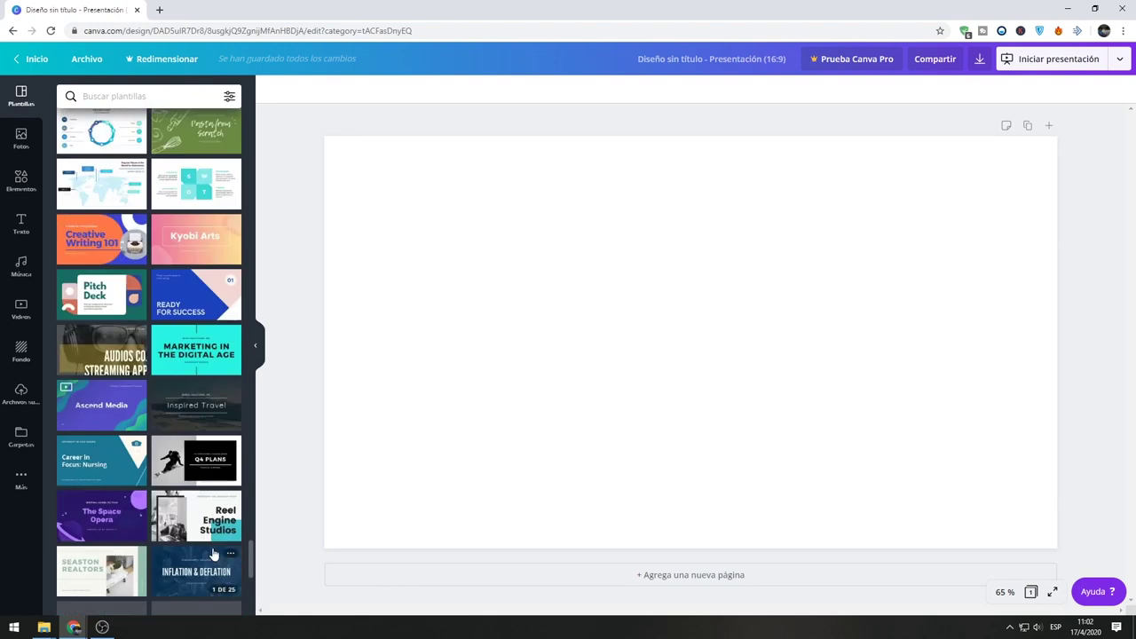
{"action": "left_click", "coordinate": [214, 539]}
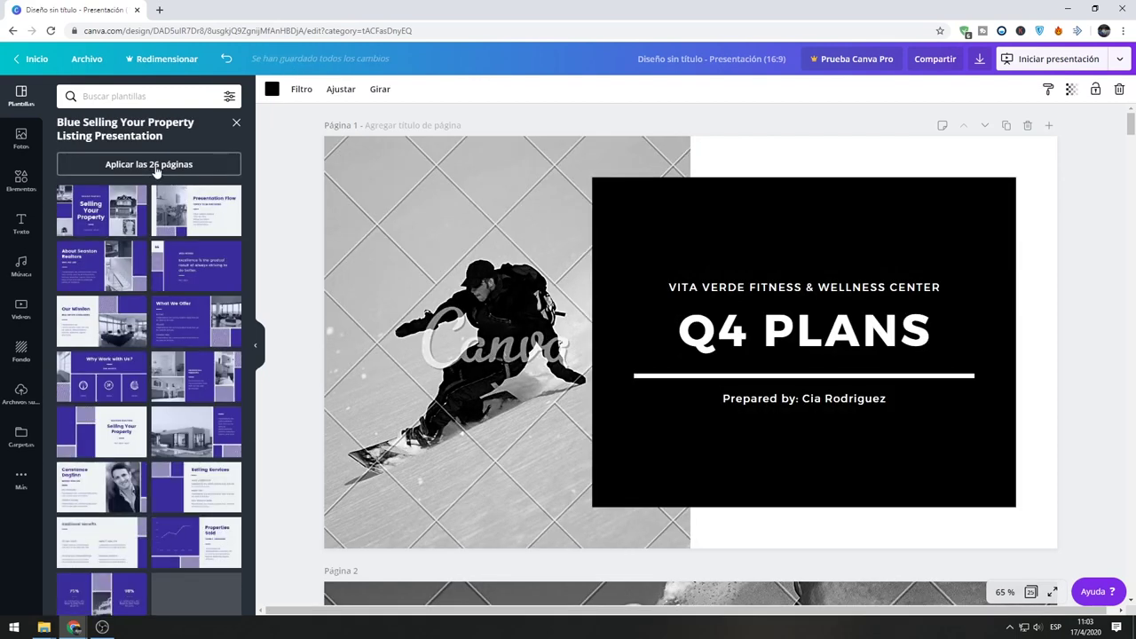
{"action": "left_click", "coordinate": [152, 166]}
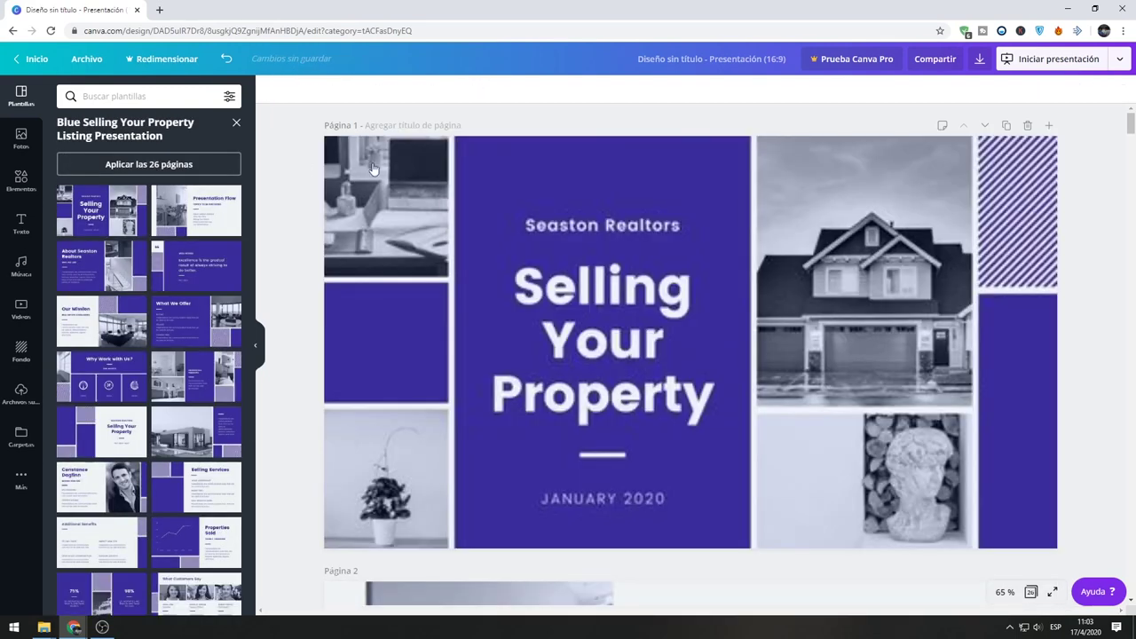
{"action": "left_click", "coordinate": [197, 275]}
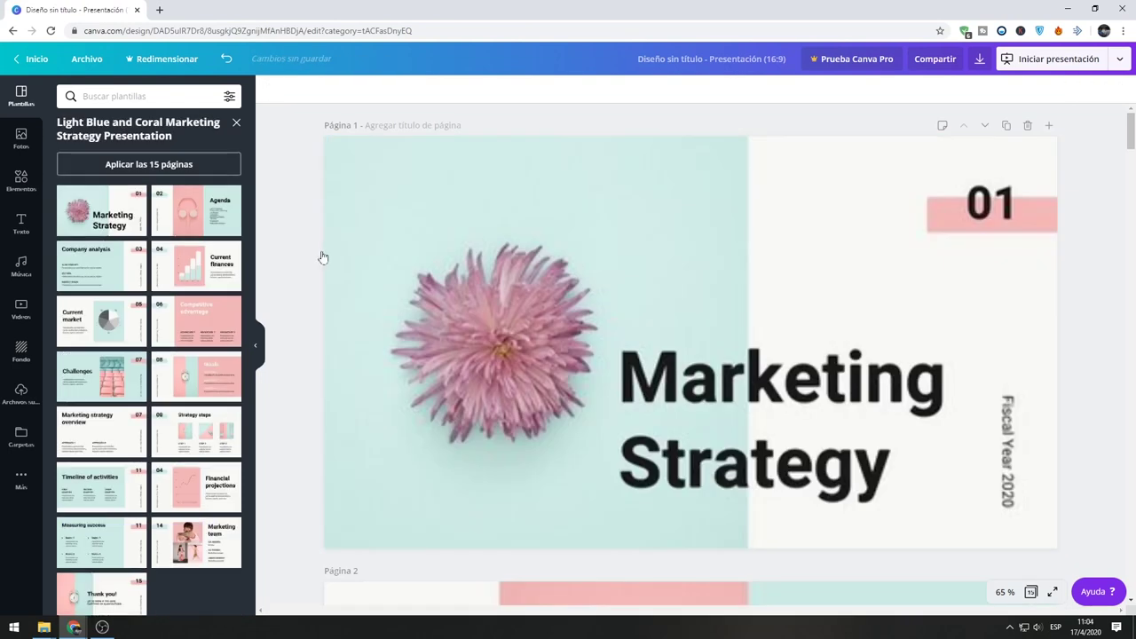
- Apply the Marketing Strategy cover page and delete its flower photo
{"action": "left_click", "coordinate": [115, 213]}
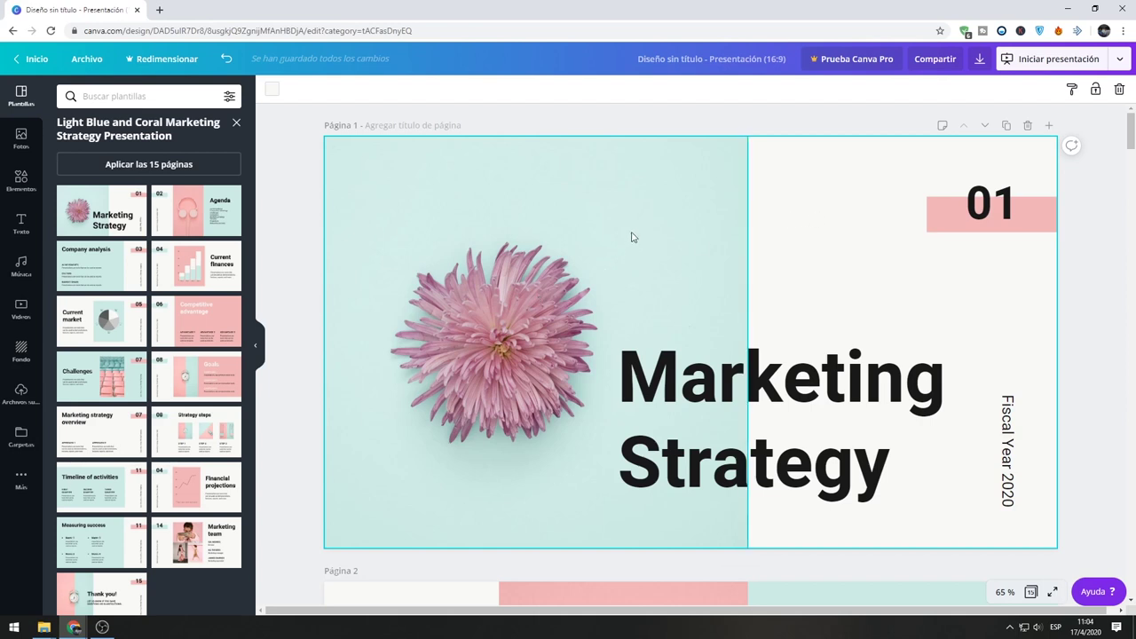
{"action": "left_click", "coordinate": [605, 193]}
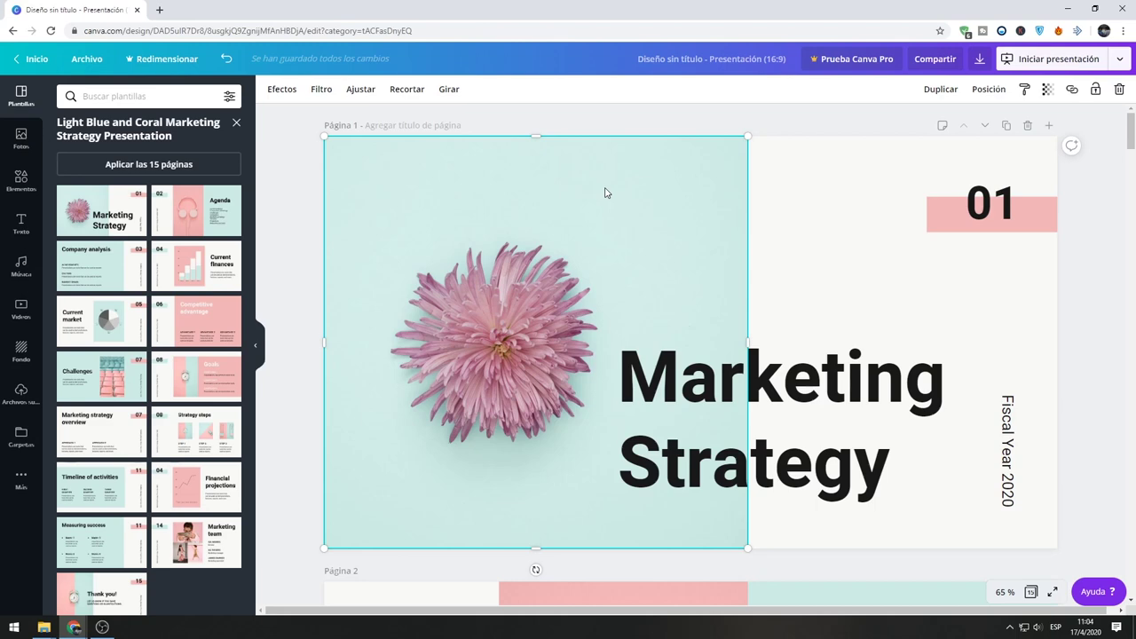
{"action": "key", "text": "Delete"}
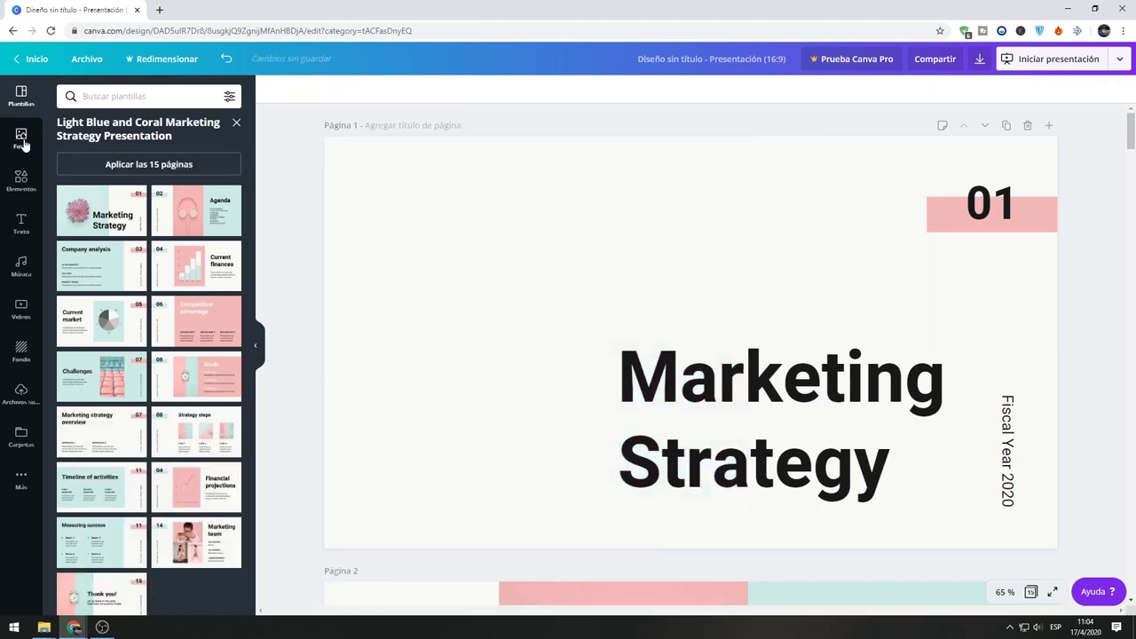
- Add the two laughing women stock photo and enlarge it across the cover slide
{"action": "left_click", "coordinate": [22, 140]}
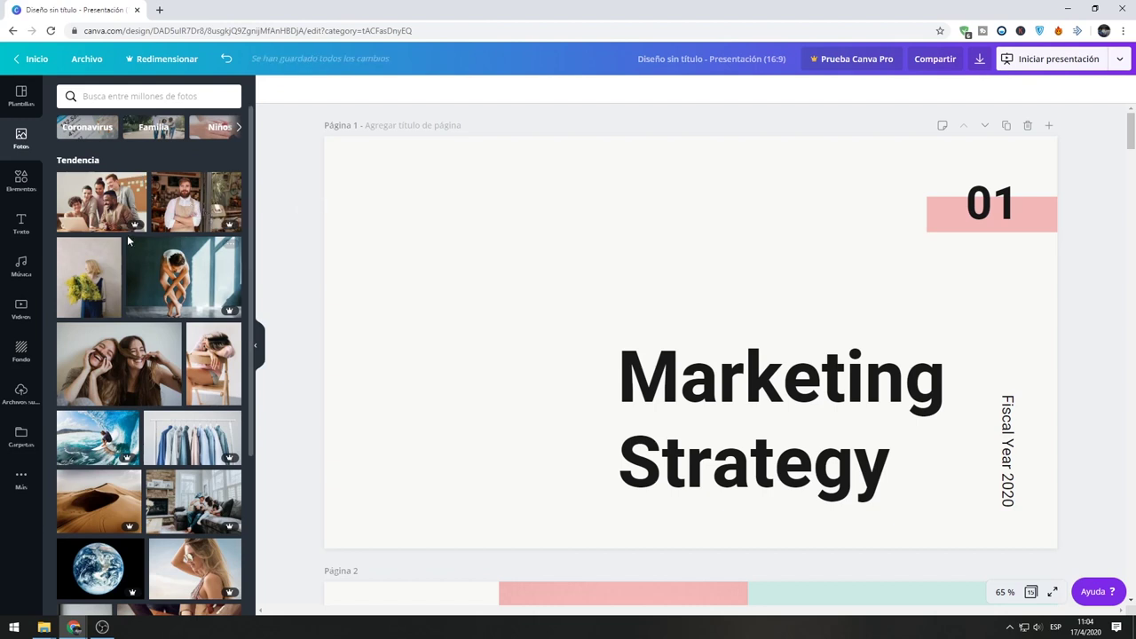
{"action": "mouse_move", "coordinate": [143, 227]}
{"action": "scroll", "coordinate": [248, 311], "scroll_direction": "down", "scroll_amount": 3}
{"action": "left_click", "coordinate": [119, 246]}
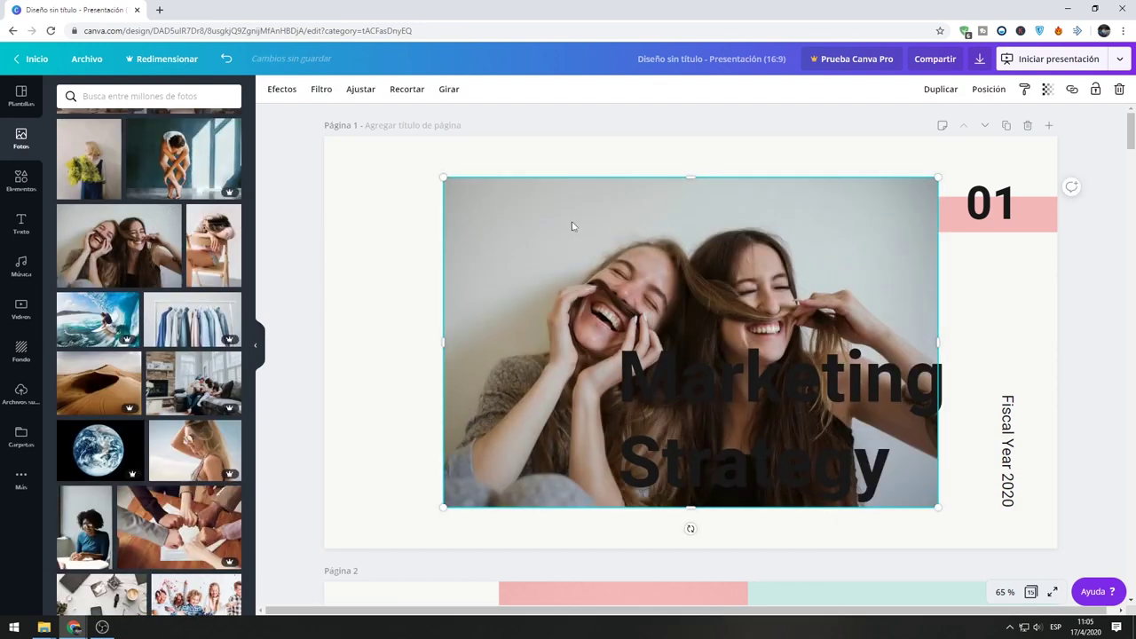
{"action": "left_click_drag", "start_coordinate": [573, 226], "coordinate": [453, 178]}
{"action": "left_click_drag", "start_coordinate": [818, 465], "coordinate": [942, 547]}
- Change the cover title text to 'Tics & Maths'
{"action": "left_click", "coordinate": [723, 400]}
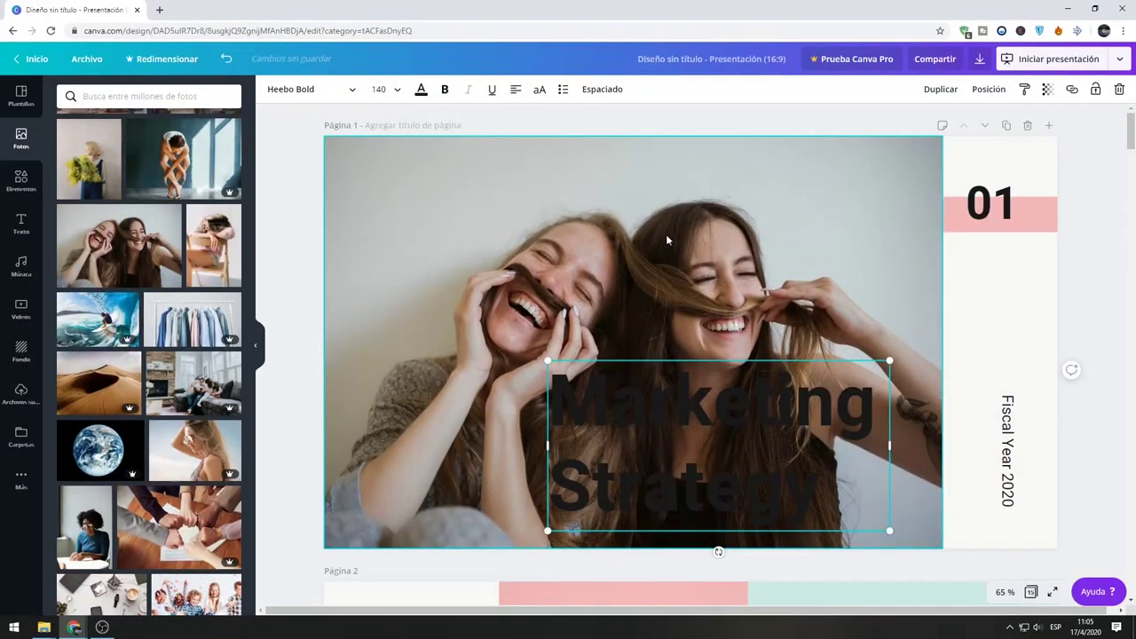
{"action": "key", "text": "Left"}
{"action": "key", "text": "Left"}
{"action": "key", "text": "Left"}
{"action": "key", "text": "Left"}
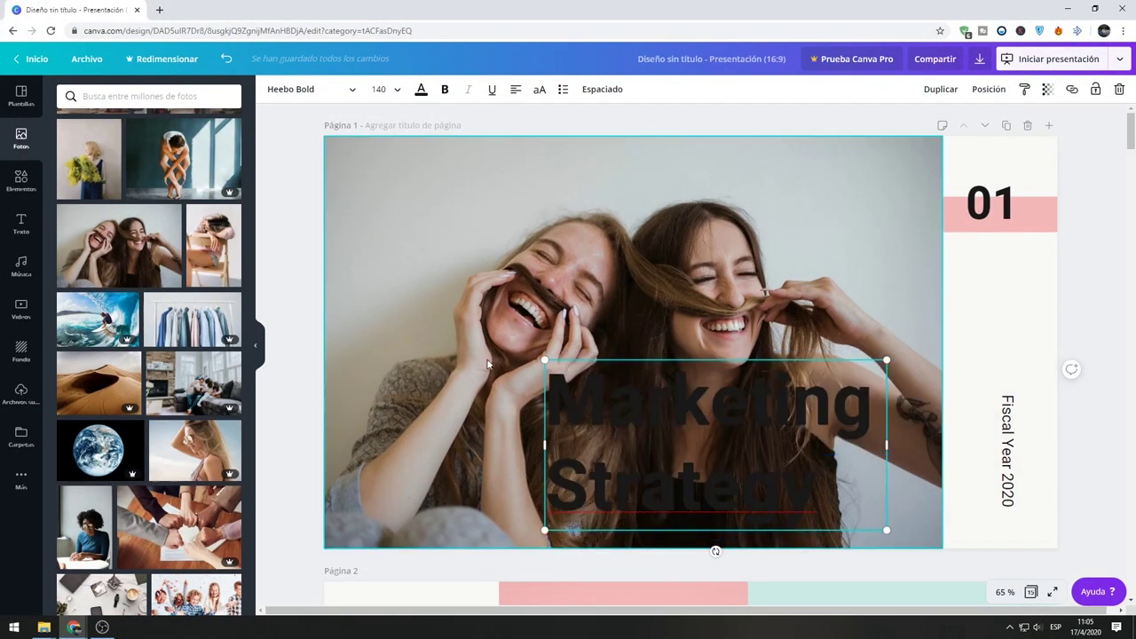
{"action": "type", "text": "Tics & Maths"}
{"action": "key", "text": "ctrl+a"}
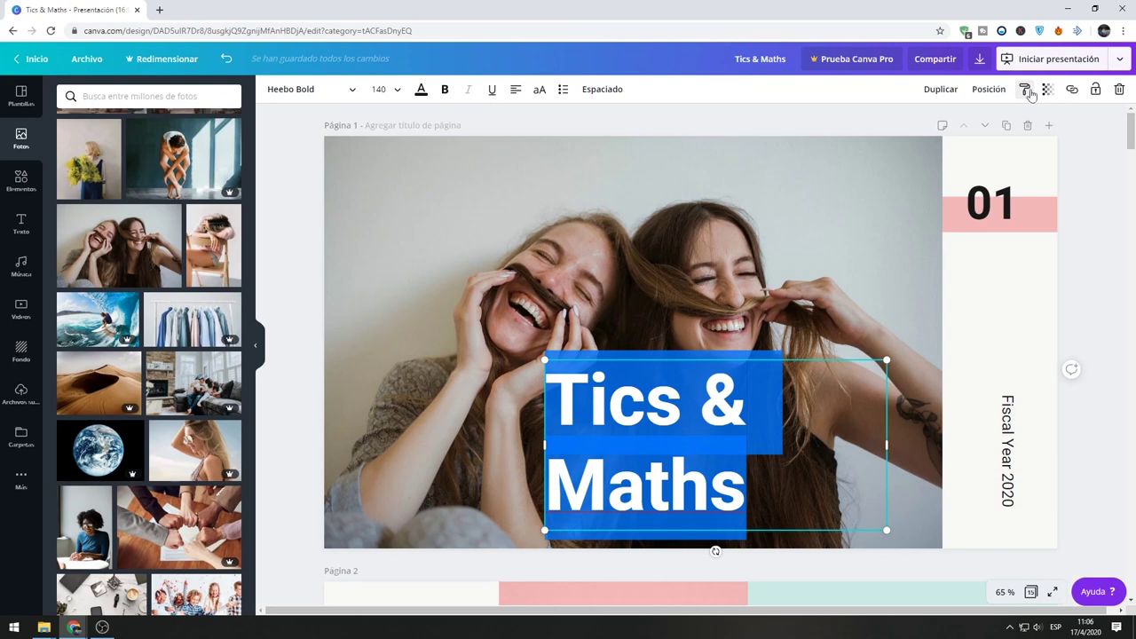
{"action": "left_click", "coordinate": [700, 399]}
- Make the Tics & Maths title text white
{"action": "double_click", "coordinate": [702, 483]}
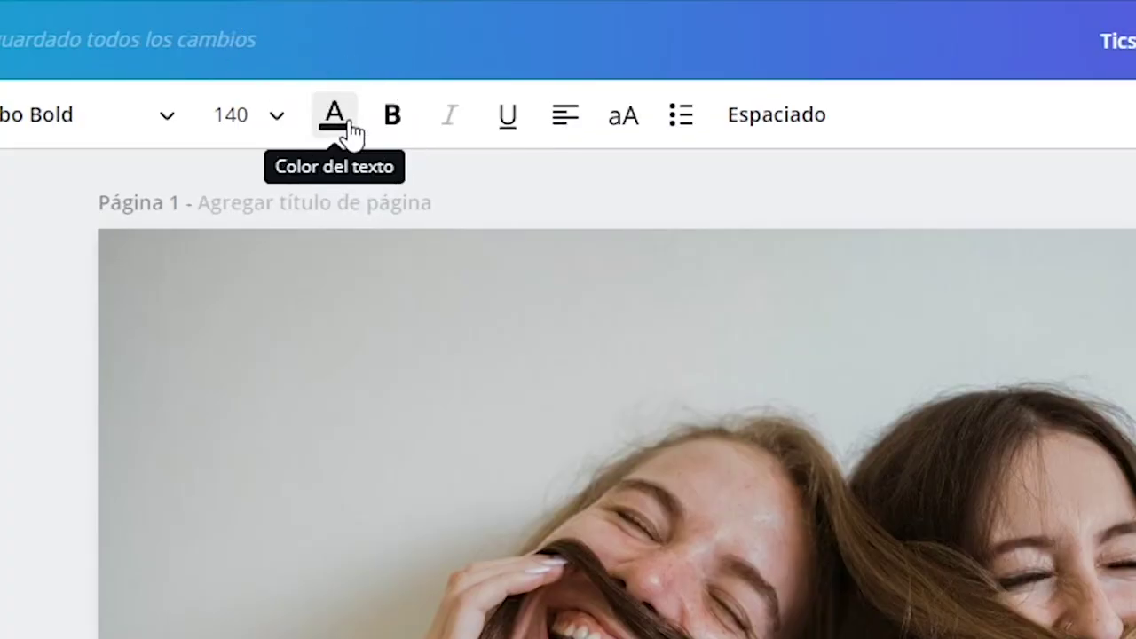
{"action": "left_click", "coordinate": [350, 126]}
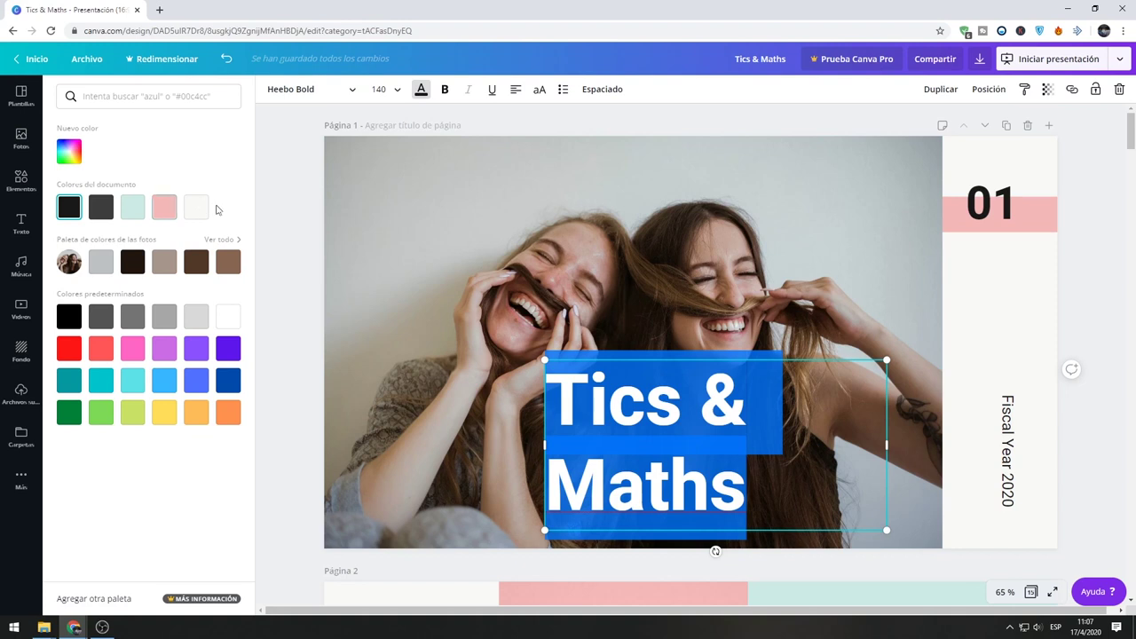
{"action": "left_click", "coordinate": [197, 208]}
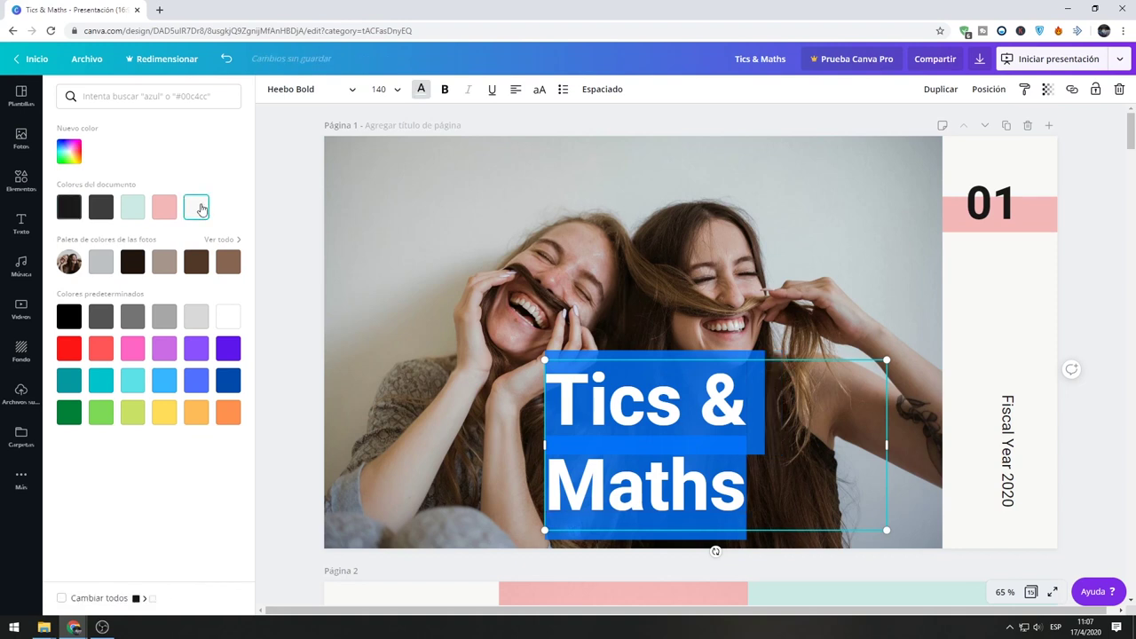
{"action": "key", "text": "Escape"}
{"action": "left_click", "coordinate": [664, 303]}
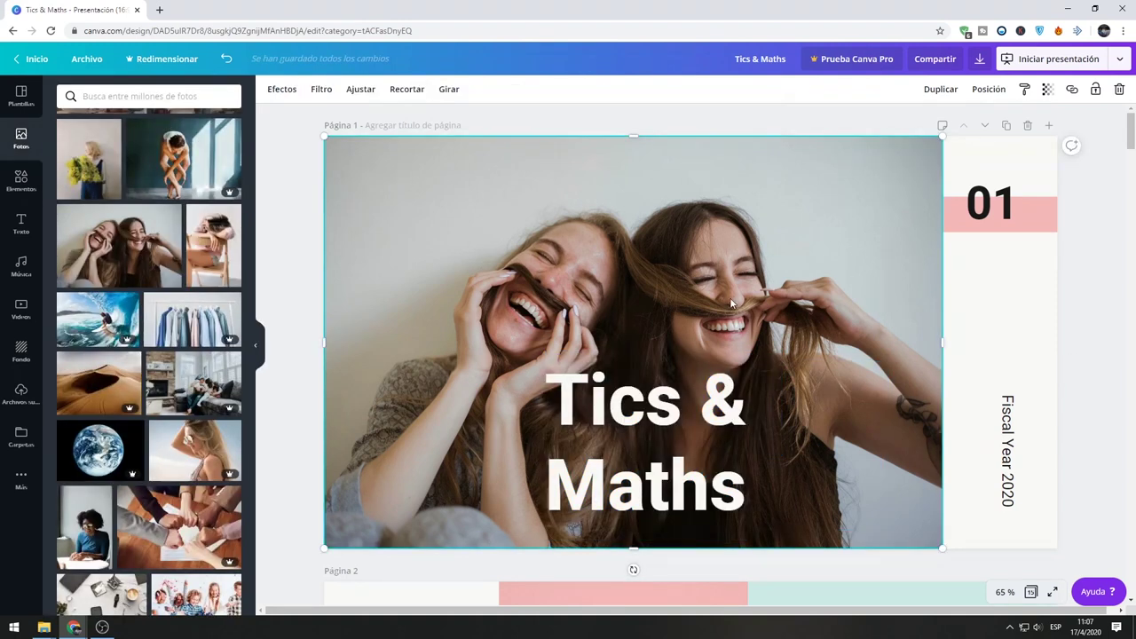
{"action": "left_click", "coordinate": [1008, 433]}
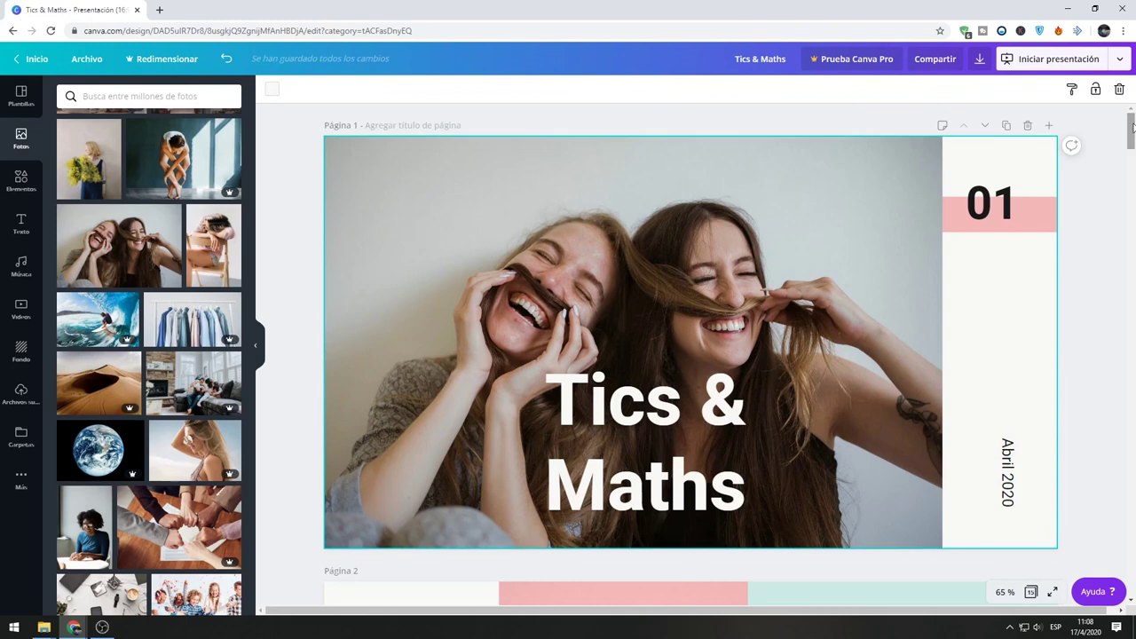
- Add Elemento 5 to the page 4 bar chart and set the pie's first slice to 'Periodo 1', 50
{"action": "scroll", "coordinate": [694, 285], "scroll_direction": "down", "scroll_amount": 15}
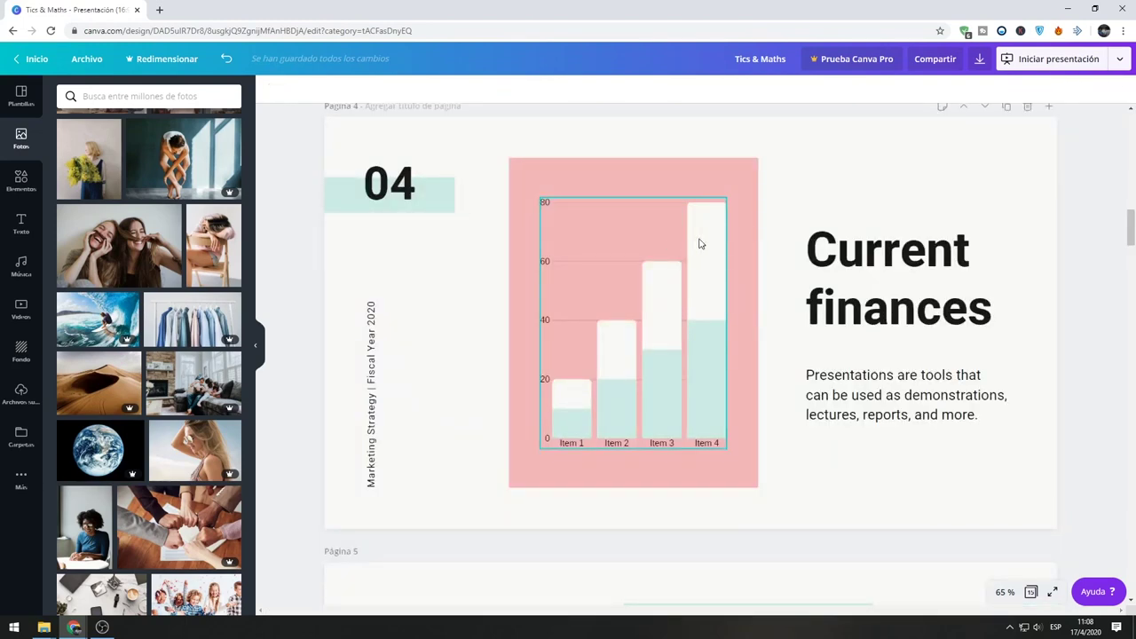
{"action": "left_click", "coordinate": [609, 332]}
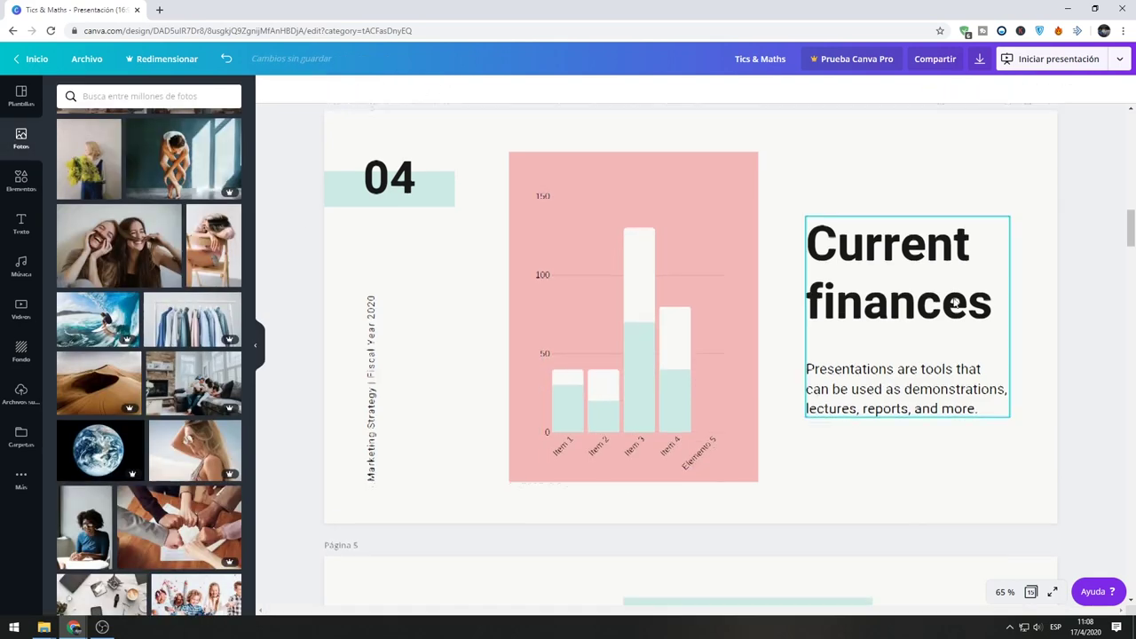
{"action": "left_click", "coordinate": [771, 269]}
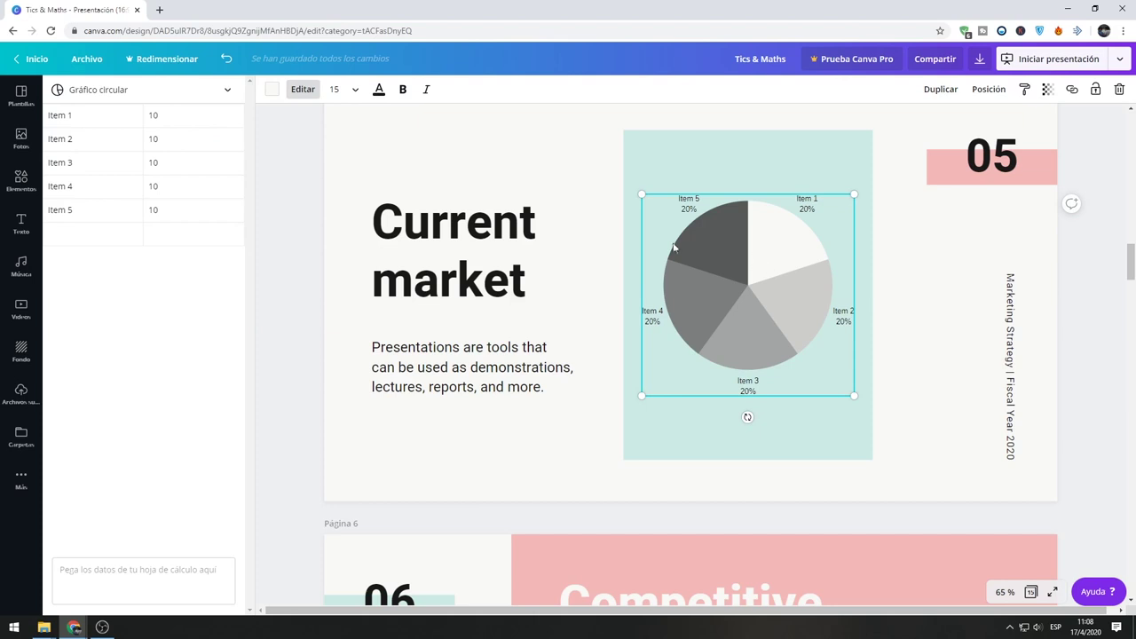
{"action": "left_click", "coordinate": [138, 113]}
{"action": "type", "text": "Pieriodo 1"}
{"action": "key", "text": "Tab"}
{"action": "type", "text": "50"}
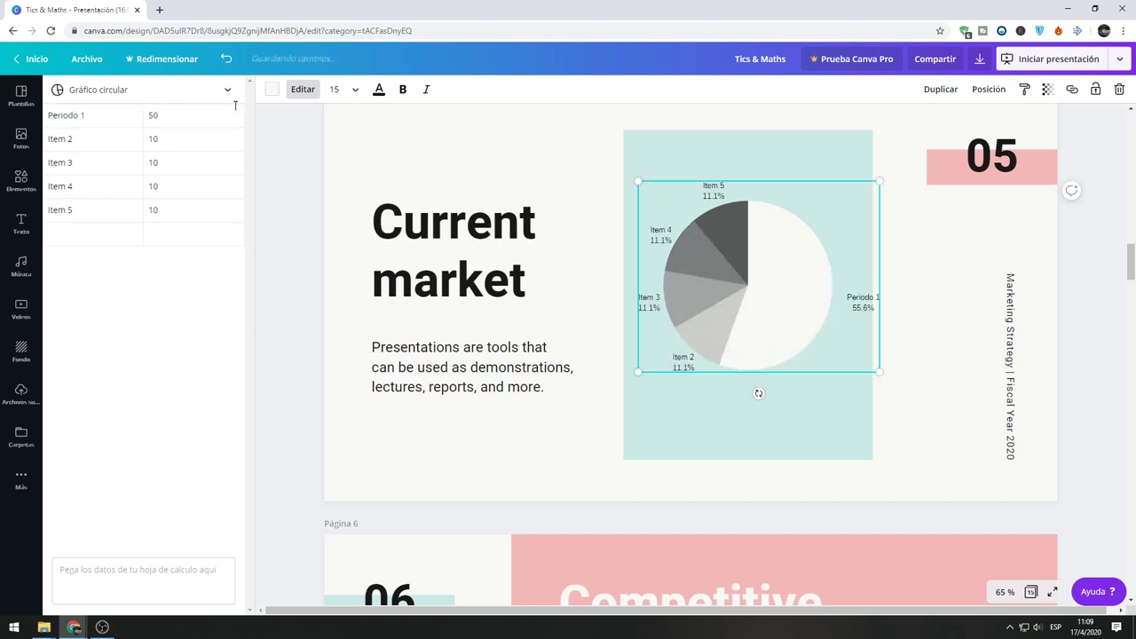
- Switch the page 5 chart to Gráfico de anillo, then back to Gráfico circular
{"action": "left_click", "coordinate": [227, 89]}
{"action": "scroll", "coordinate": [236, 86], "scroll_direction": "down", "scroll_amount": 1}
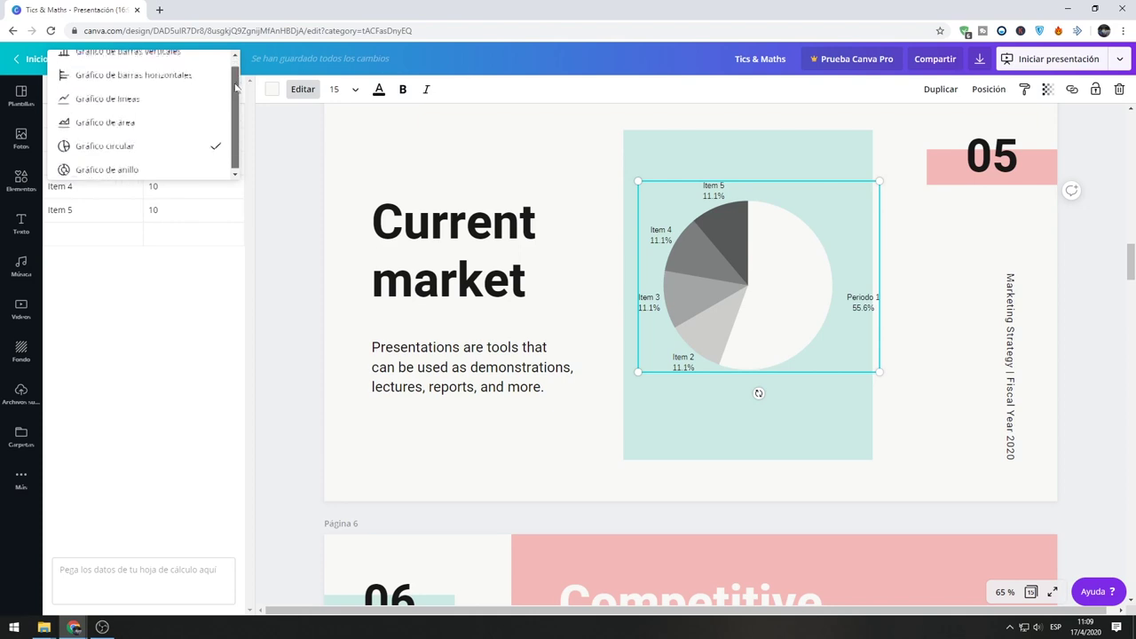
{"action": "left_click", "coordinate": [142, 169]}
{"action": "left_click", "coordinate": [218, 92]}
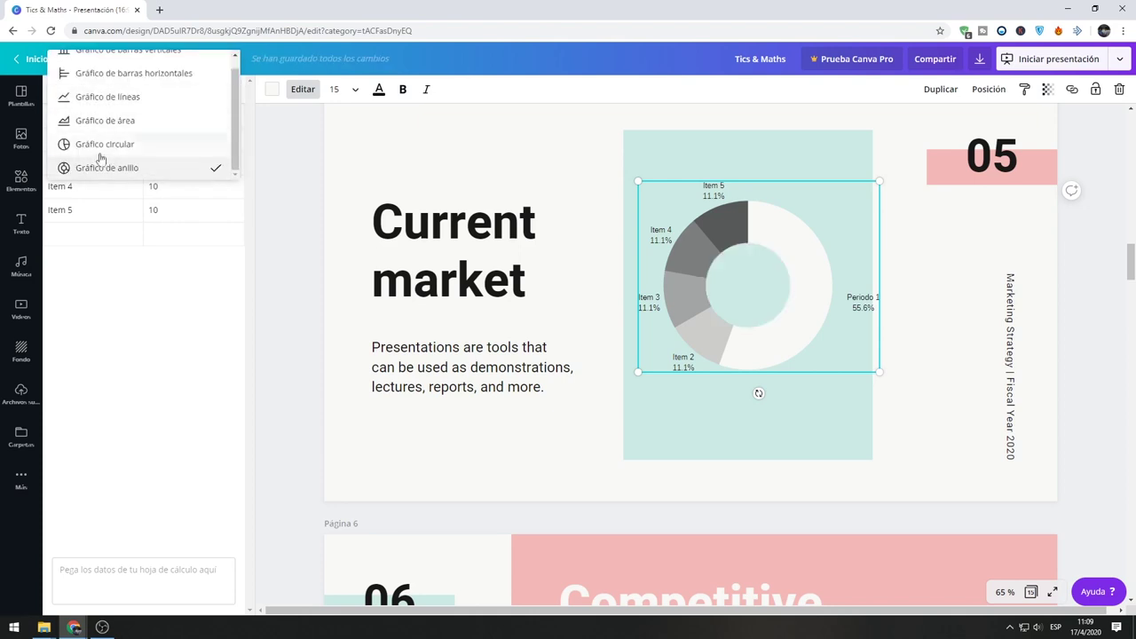
{"action": "left_click", "coordinate": [98, 145]}
{"action": "scroll", "coordinate": [840, 307], "scroll_direction": "down", "scroll_amount": 15}
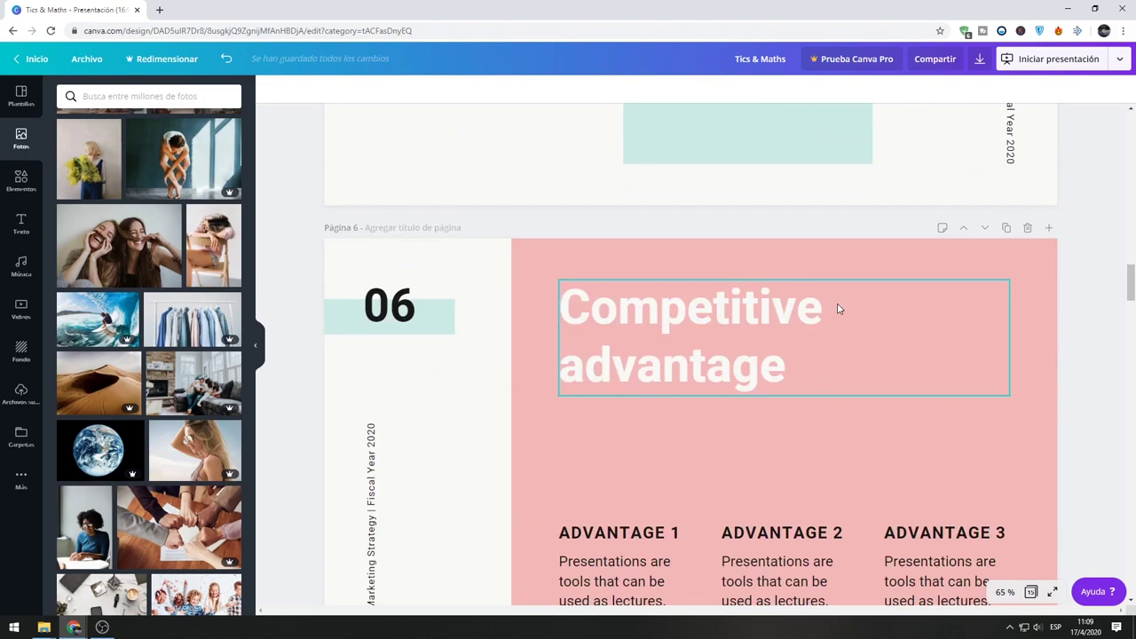
- Place a resized OK-hand sticker beside the agenda list and discard an ice-cream sticker
{"action": "scroll", "coordinate": [802, 408], "scroll_direction": "down", "scroll_amount": 20}
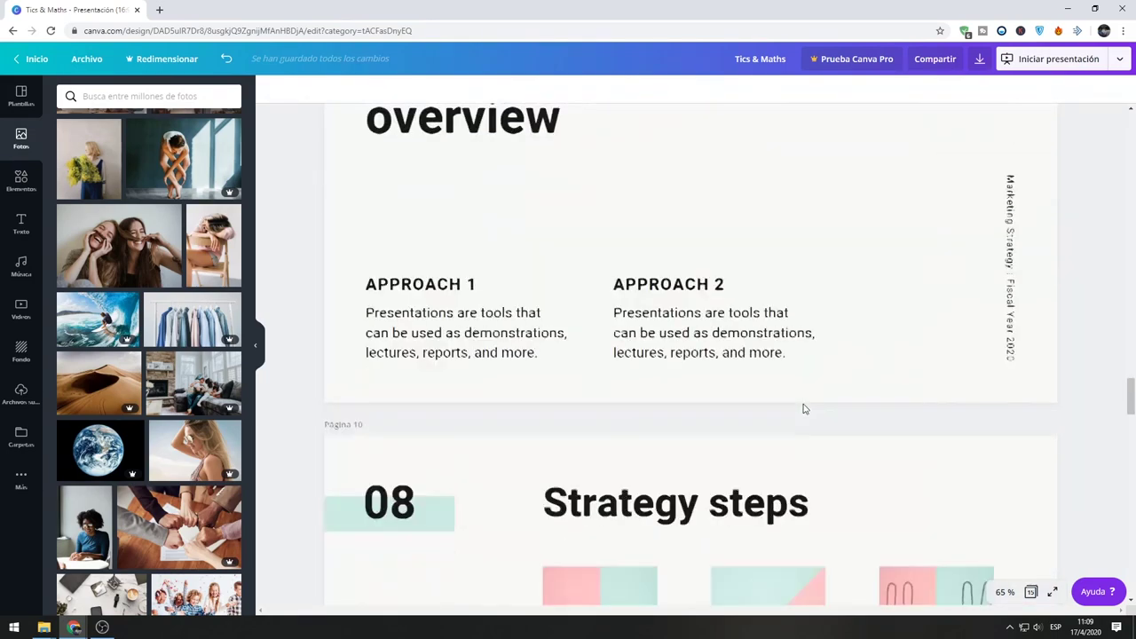
{"action": "scroll", "coordinate": [802, 408], "scroll_direction": "down", "scroll_amount": 10}
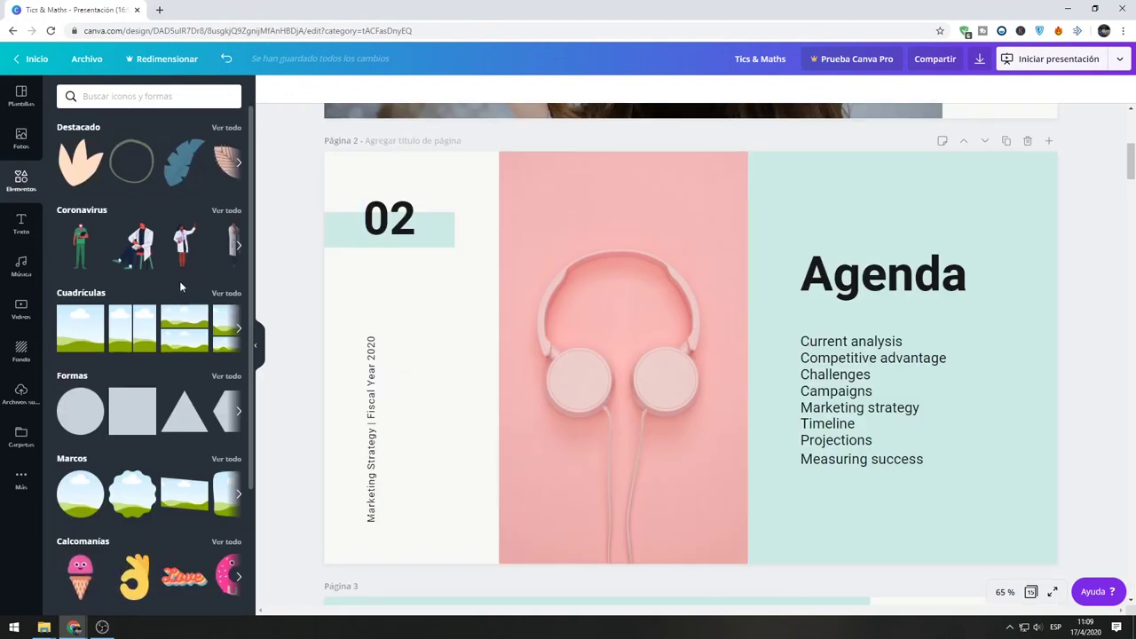
{"action": "scroll", "coordinate": [181, 282], "scroll_direction": "down", "scroll_amount": 3}
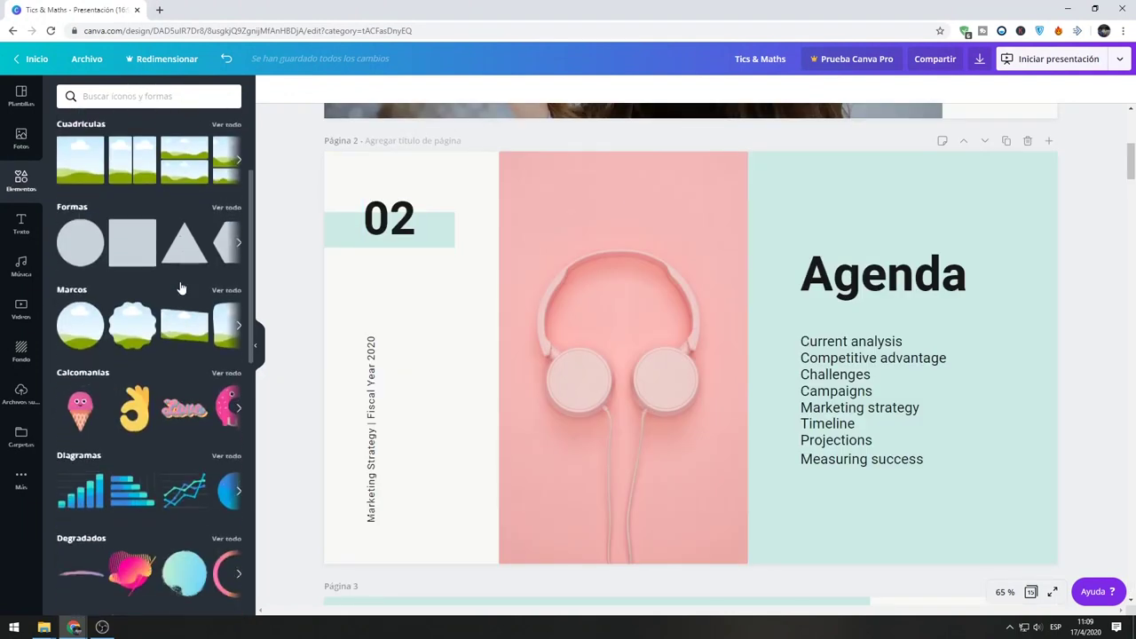
{"action": "left_click", "coordinate": [135, 400]}
{"action": "left_click_drag", "start_coordinate": [501, 173], "coordinate": [643, 330]}
{"action": "left_click_drag", "start_coordinate": [692, 417], "coordinate": [972, 460]}
{"action": "left_click", "coordinate": [80, 390]}
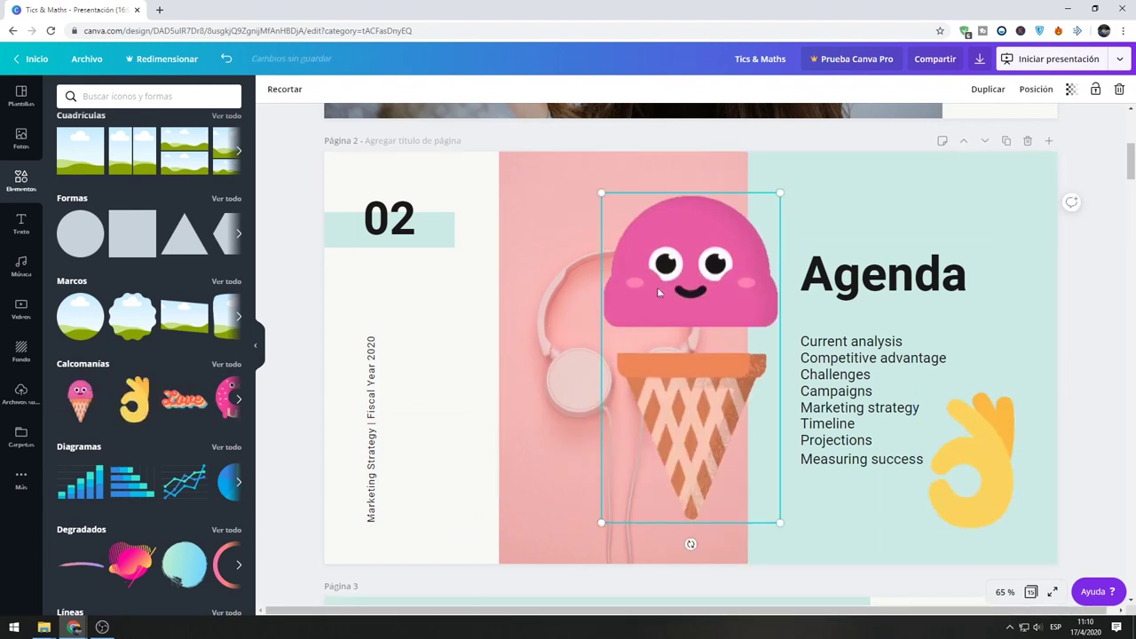
{"action": "left_click_drag", "start_coordinate": [721, 329], "coordinate": [643, 327]}
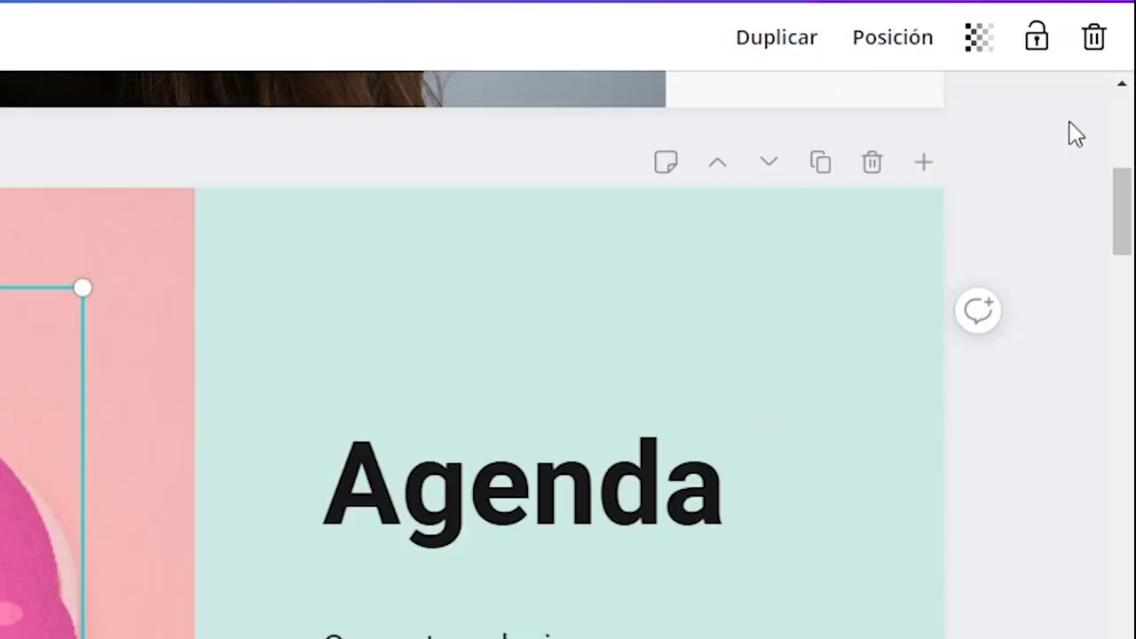
{"action": "left_click", "coordinate": [1097, 37]}
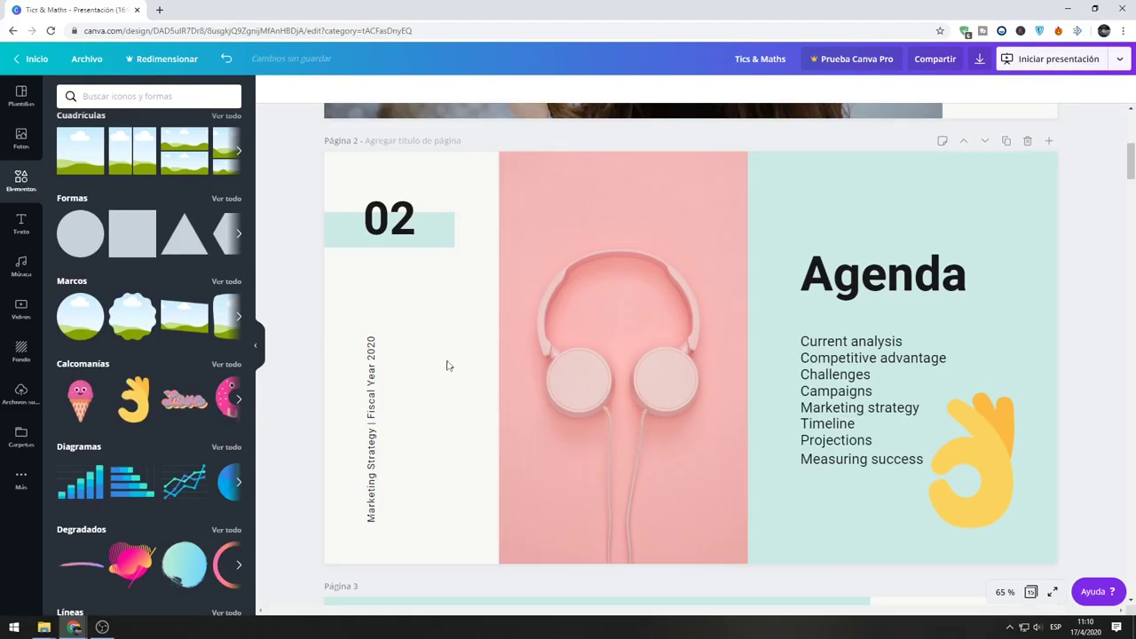
- Search elements for 'casa' and put the sketched house in place of the pink picture
{"action": "scroll", "coordinate": [194, 424], "scroll_direction": "up", "scroll_amount": 4}
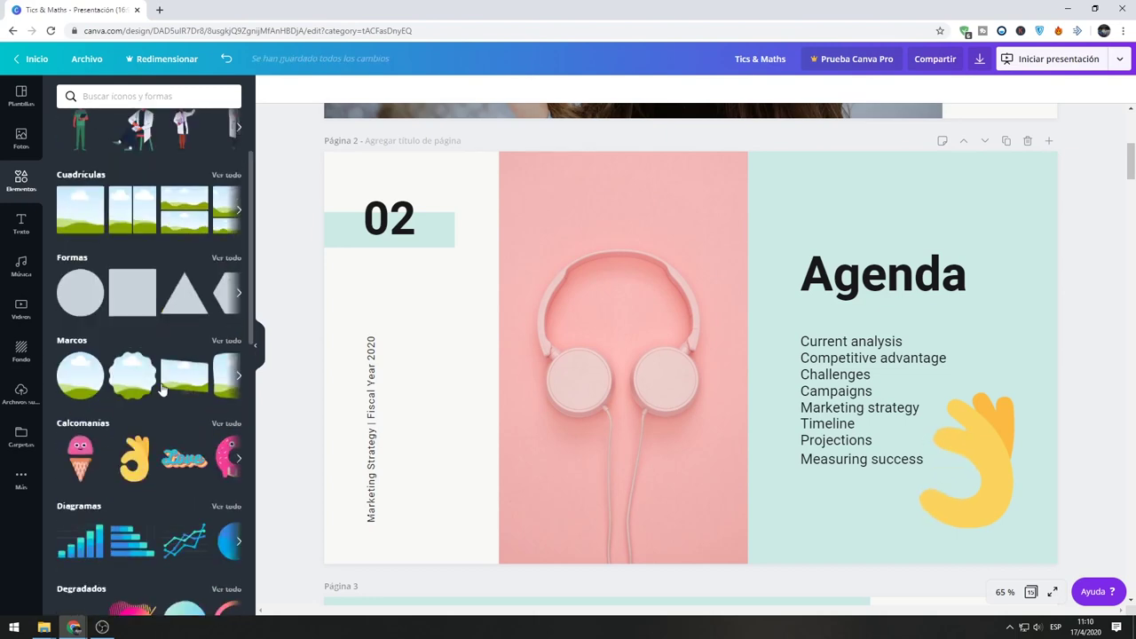
{"action": "left_click", "coordinate": [119, 95]}
{"action": "type", "text": "ca"}
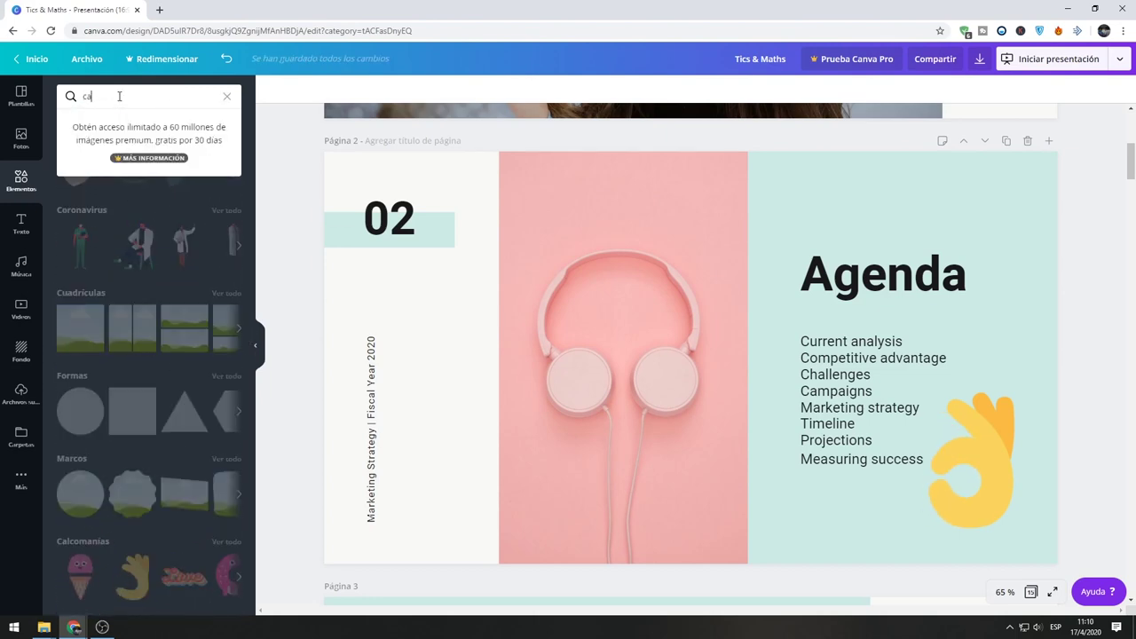
{"action": "type", "text": "sa"}
{"action": "key", "text": "Return"}
{"action": "left_click_drag", "start_coordinate": [86, 199], "coordinate": [617, 295]}
{"action": "key", "text": "Delete"}
{"action": "mouse_move", "coordinate": [149, 200]}
{"action": "left_mouse_down"}
{"action": "mouse_move", "coordinate": [736, 426]}
{"action": "mouse_move", "coordinate": [533, 417]}
{"action": "left_mouse_up"}
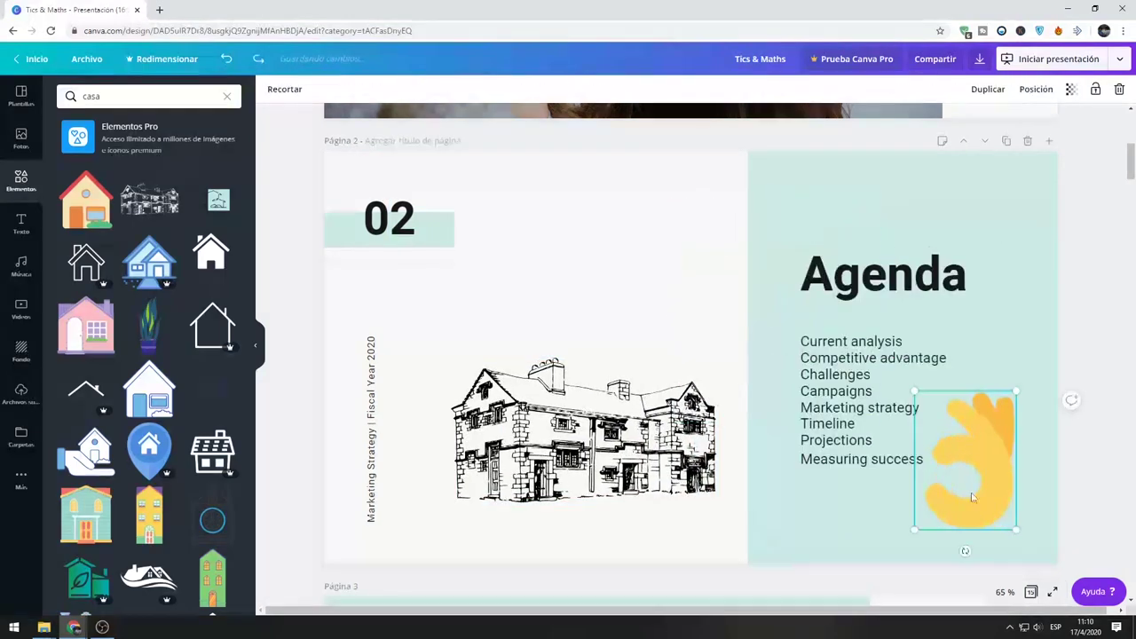
- Test moving the yellow hand sticker and bringing it in front of the agenda text, then undo
{"action": "left_click", "coordinate": [948, 367]}
{"action": "key", "text": "ctrl+z"}
{"action": "left_click_drag", "start_coordinate": [1047, 480], "coordinate": [1007, 368]}
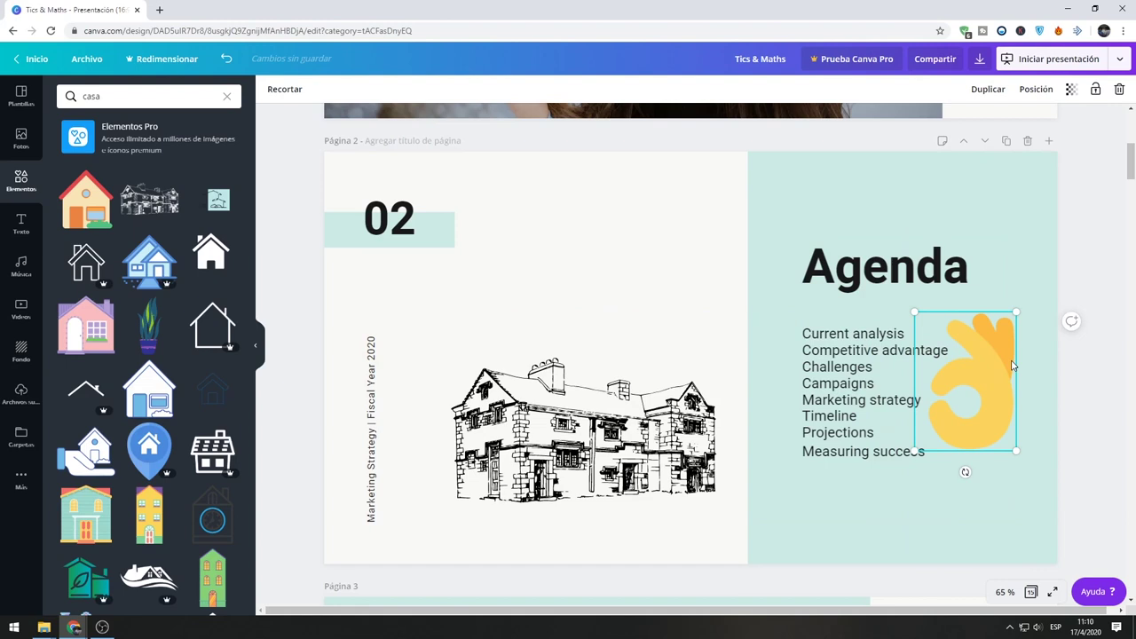
{"action": "right_click", "coordinate": [1012, 364]}
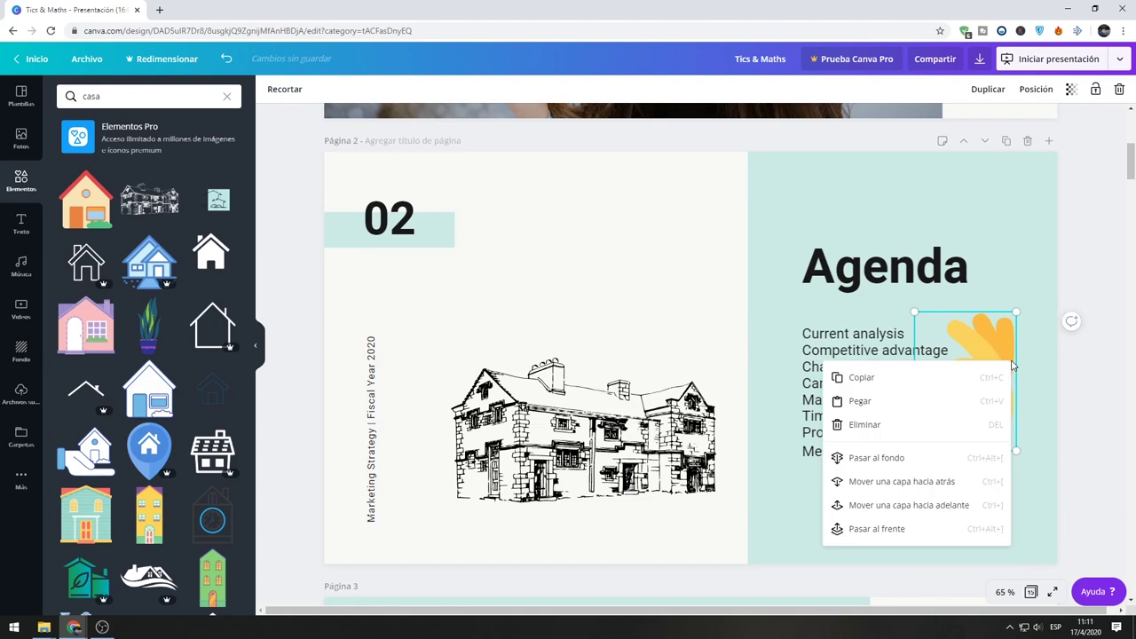
{"action": "left_click", "coordinate": [900, 530]}
{"action": "left_click_drag", "start_coordinate": [974, 352], "coordinate": [922, 399]}
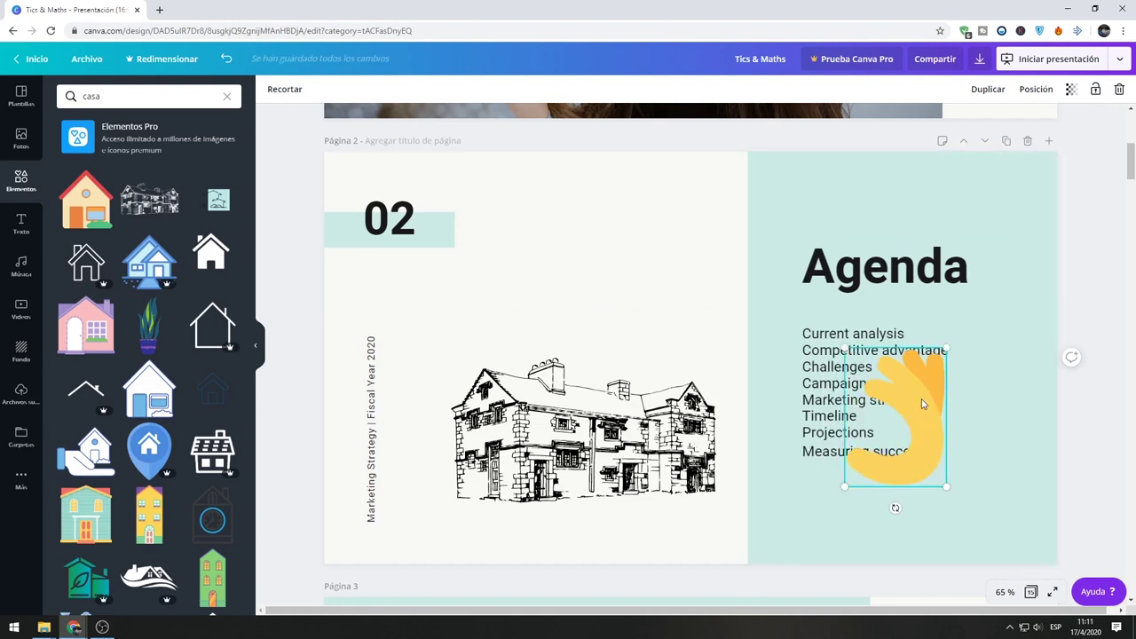
{"action": "key", "text": "ctrl+z"}
{"action": "left_click", "coordinate": [21, 224]}
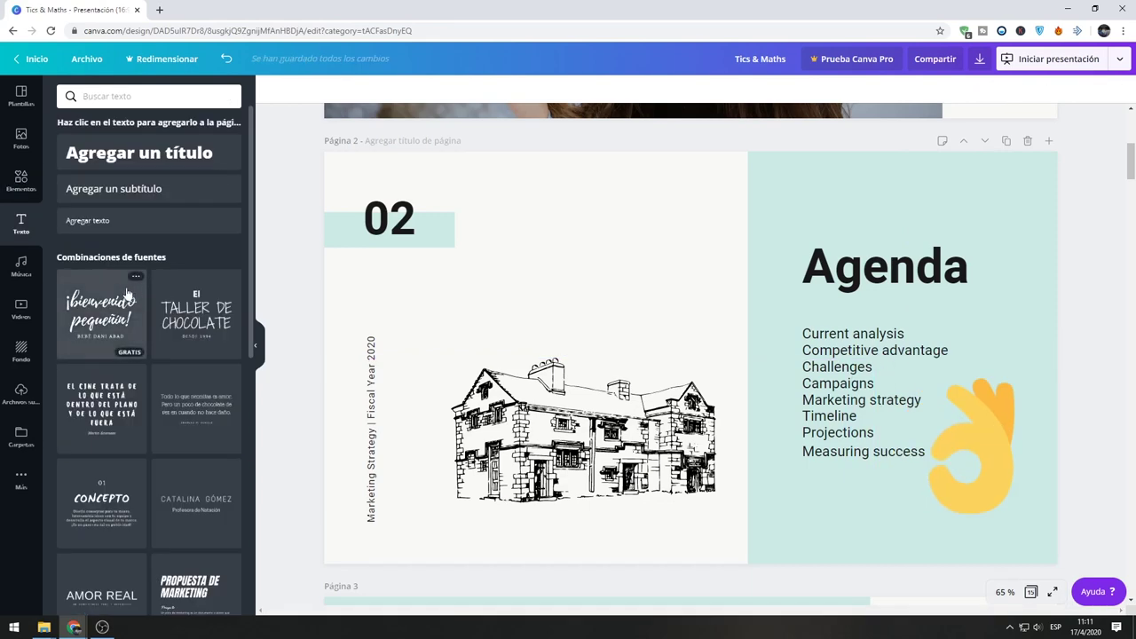
- Add the El Taller de Chocolate text design to the Company analysis page
{"action": "left_click", "coordinate": [195, 302]}
{"action": "scroll", "coordinate": [193, 347], "scroll_direction": "down", "scroll_amount": 10}
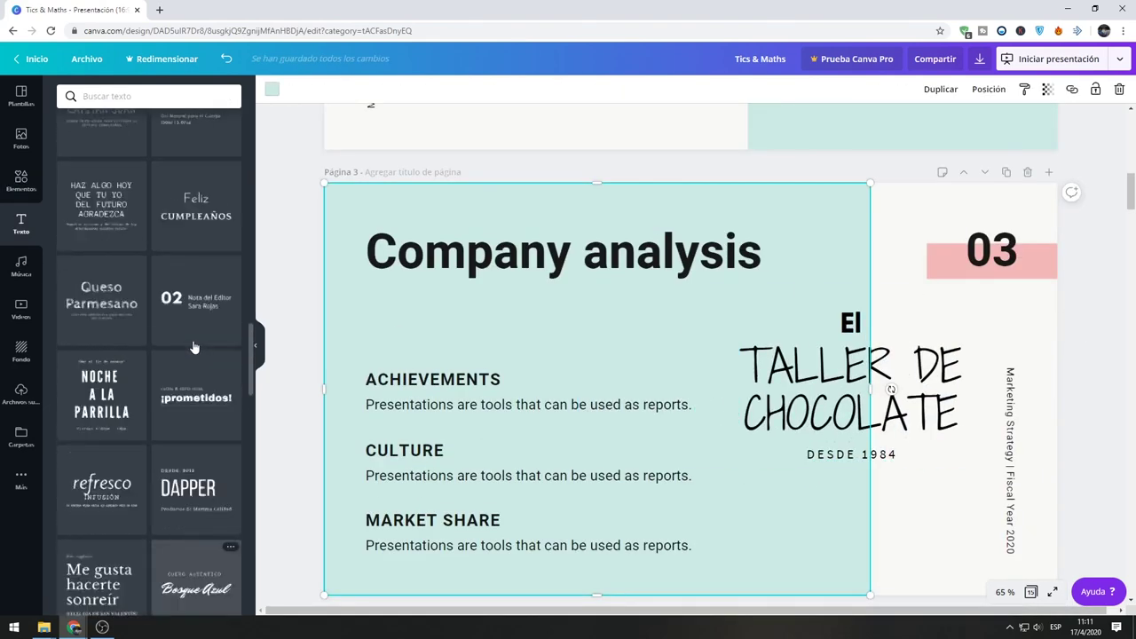
{"action": "scroll", "coordinate": [196, 347], "scroll_direction": "up", "scroll_amount": 10}
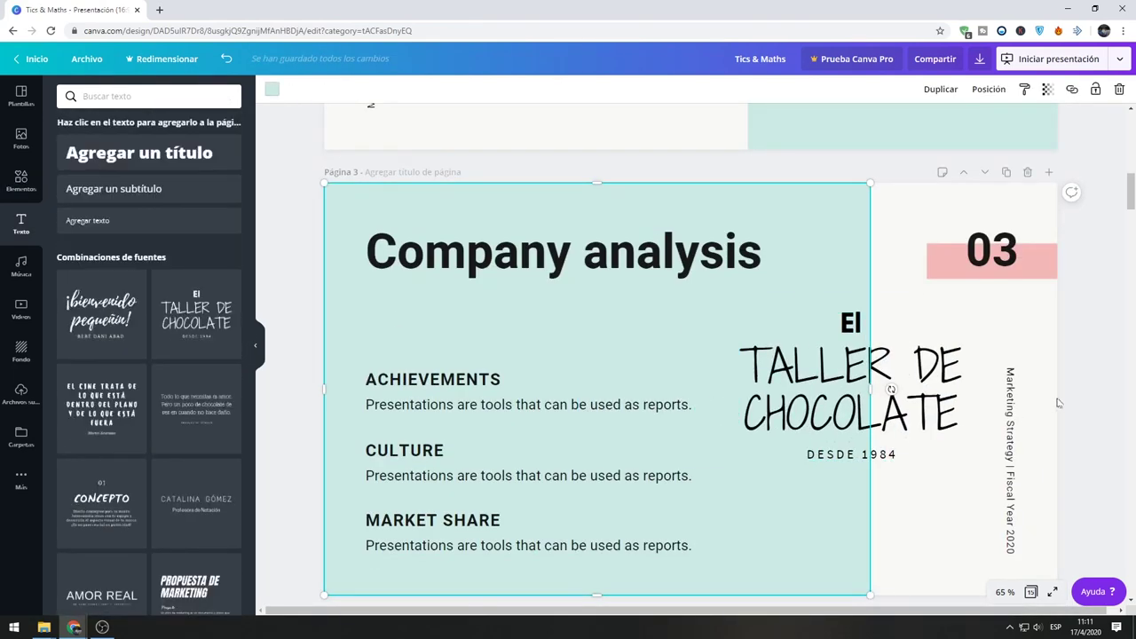
{"action": "left_click", "coordinate": [621, 271]}
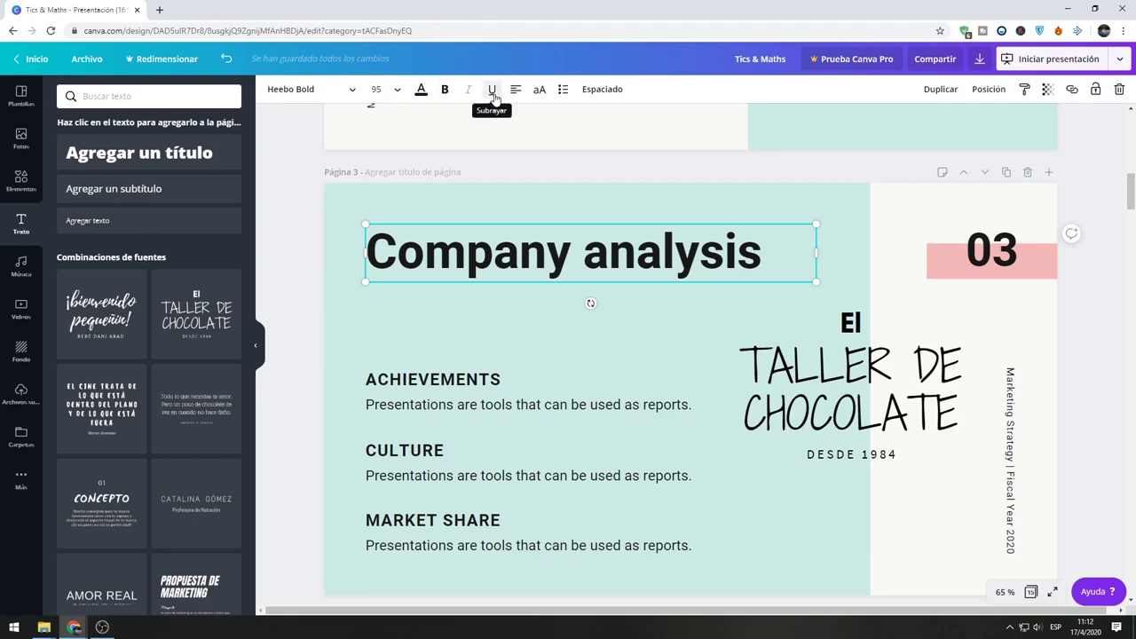
- Add the Video Game Blockbuster music track to the presentation
{"action": "left_click", "coordinate": [20, 265]}
{"action": "scroll", "coordinate": [583, 306], "scroll_direction": "down", "scroll_amount": 6}
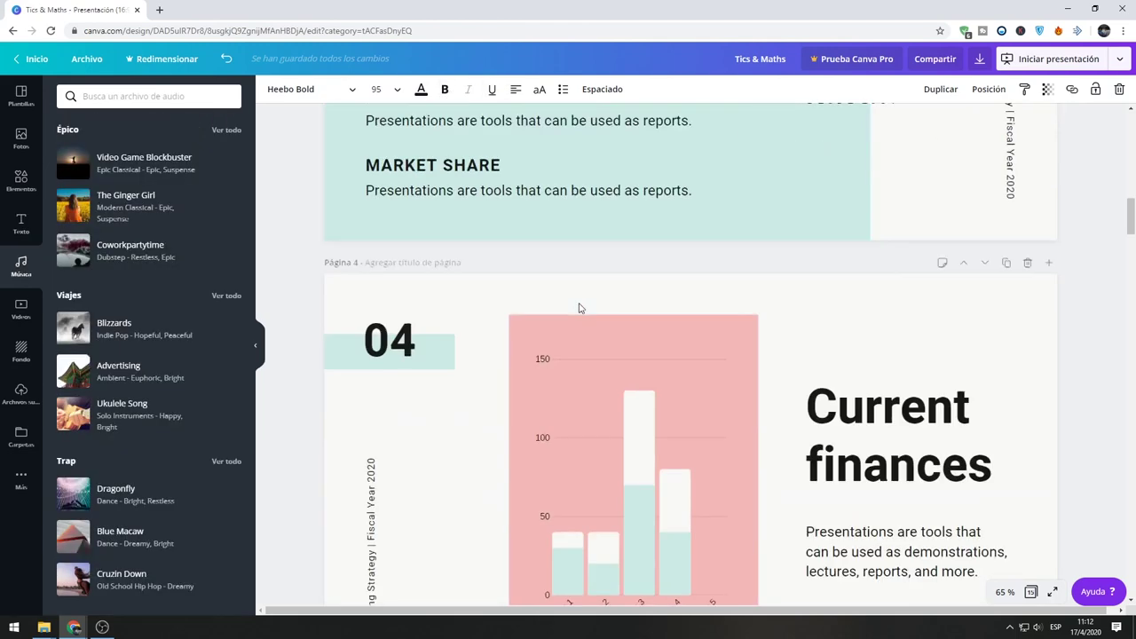
{"action": "scroll", "coordinate": [582, 306], "scroll_direction": "down", "scroll_amount": 5}
{"action": "left_click", "coordinate": [73, 168]}
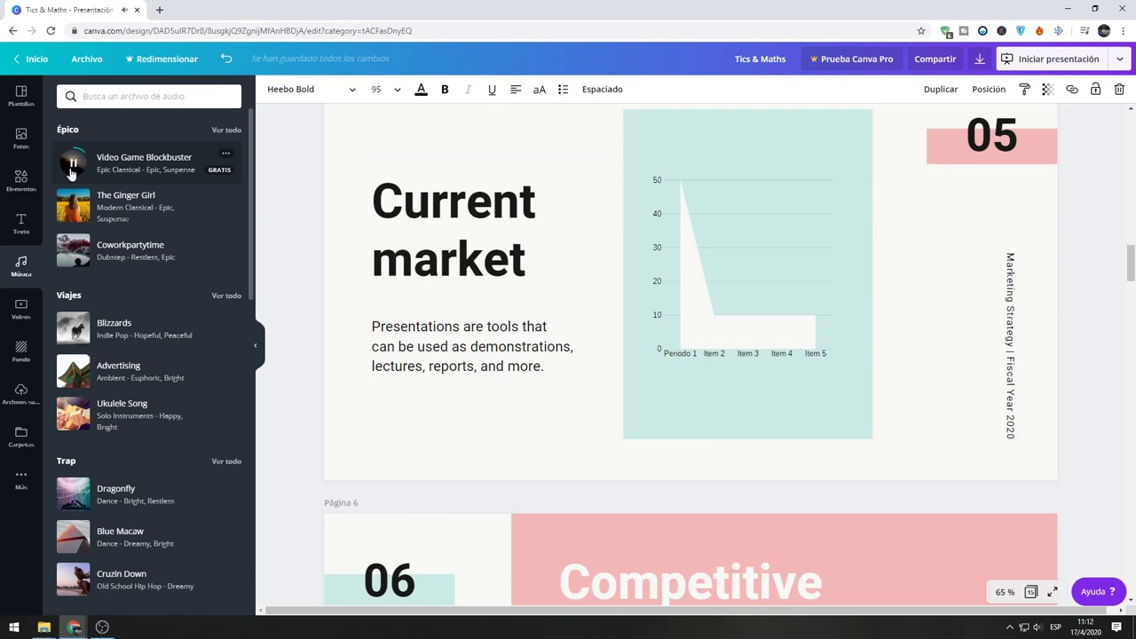
{"action": "left_click_drag", "start_coordinate": [73, 169], "coordinate": [614, 266]}
- Add a video clip to page 5, then delete it
{"action": "left_click", "coordinate": [20, 307]}
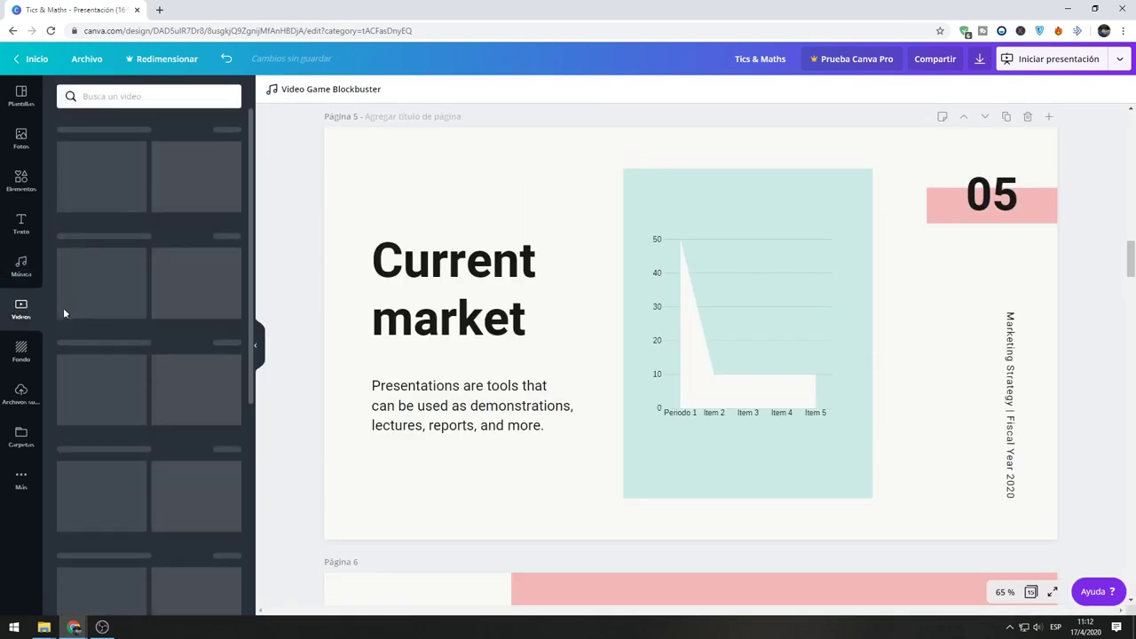
{"action": "left_click", "coordinate": [161, 349]}
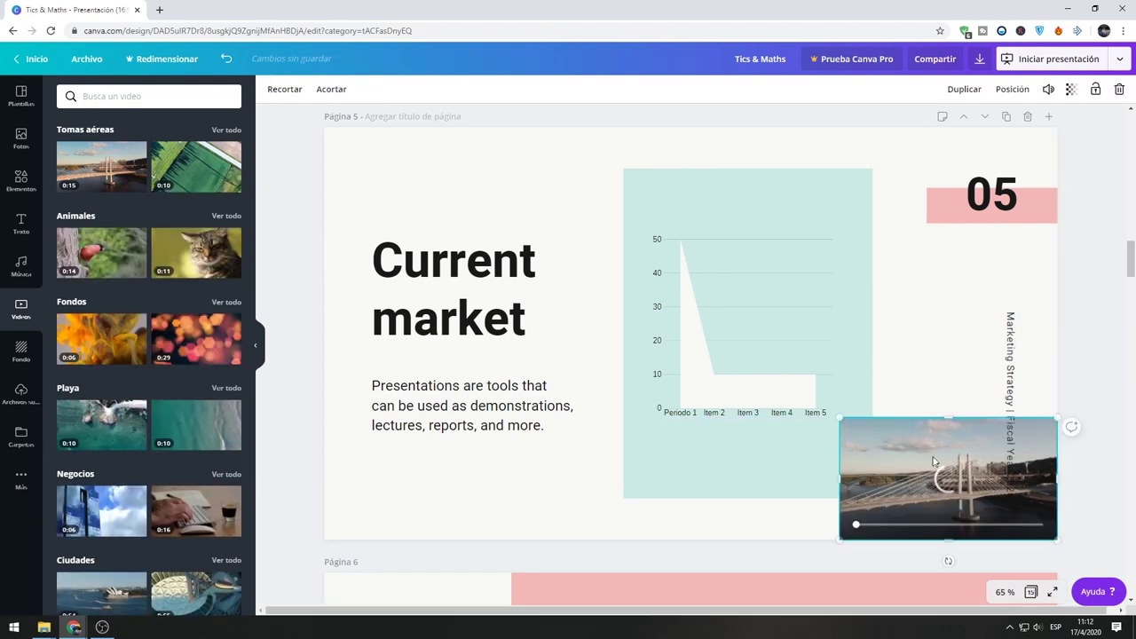
{"action": "key", "text": "Delete"}
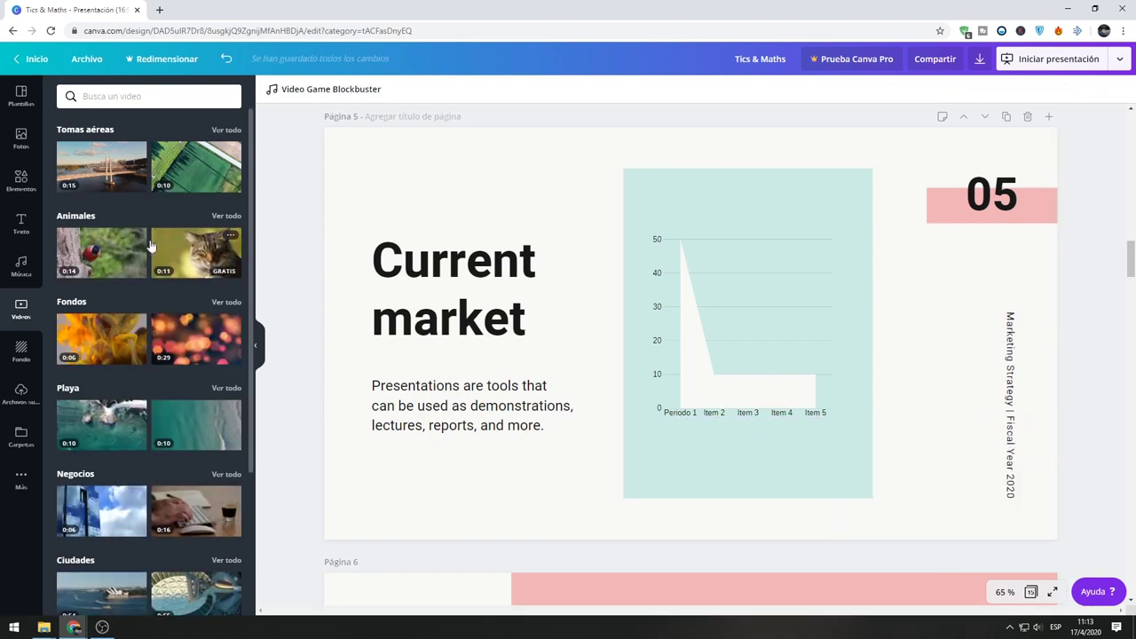
- Apply the wooden plank background to page 5
{"action": "left_click", "coordinate": [21, 351]}
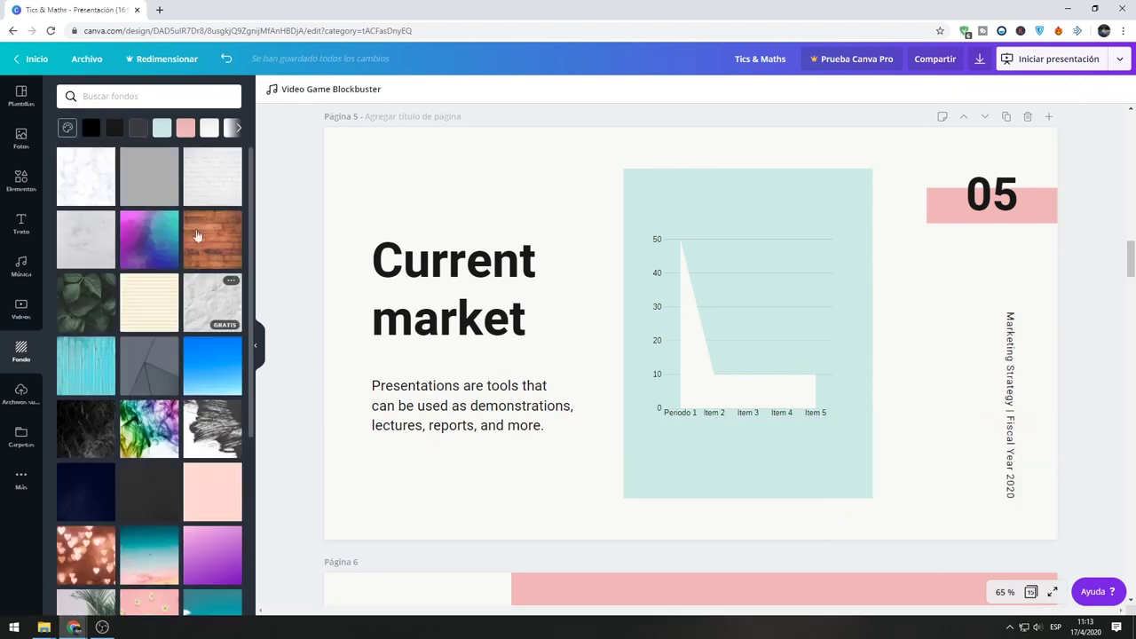
{"action": "left_click", "coordinate": [395, 200]}
{"action": "left_click", "coordinate": [212, 255]}
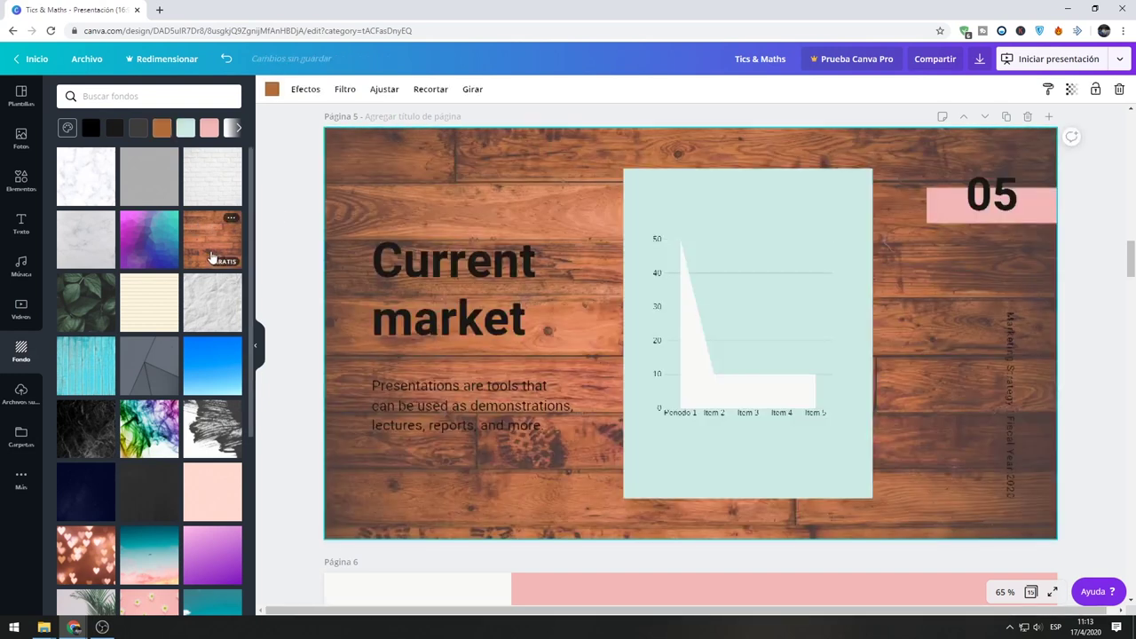
- Browse the Archivos subidos and Más panels
{"action": "left_click", "coordinate": [20, 395]}
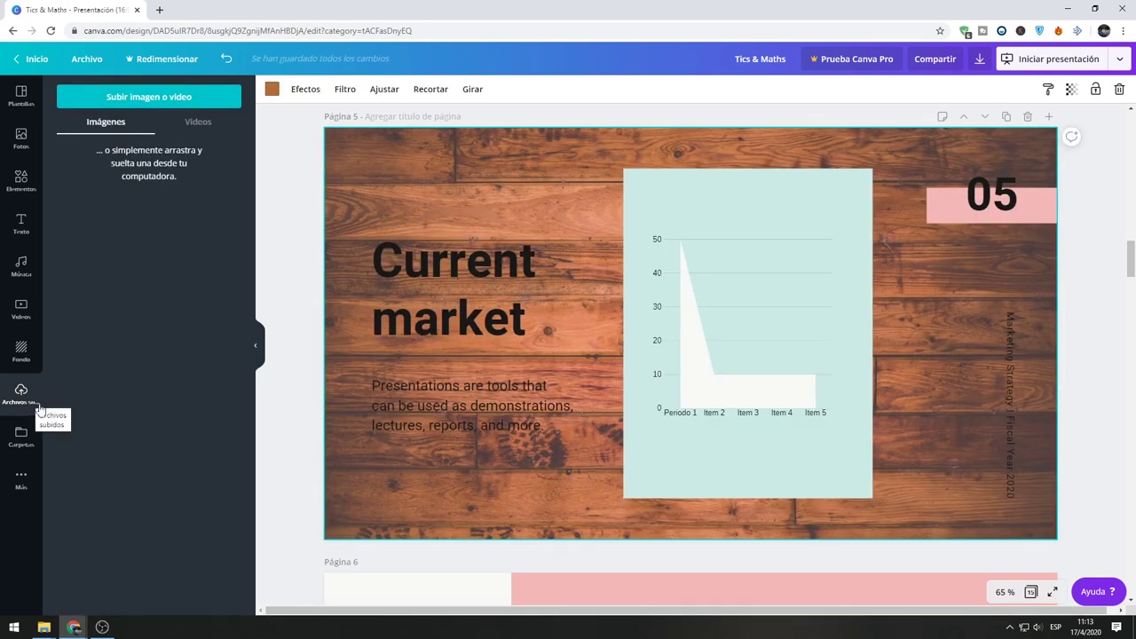
{"action": "left_click", "coordinate": [21, 435]}
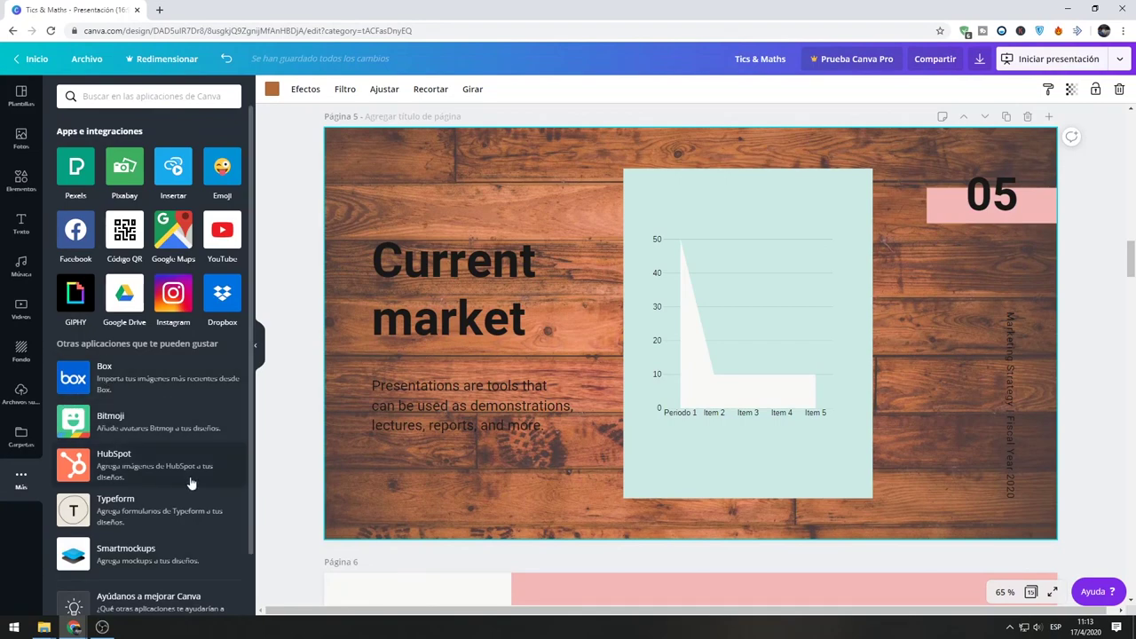
{"action": "scroll", "coordinate": [1024, 355], "scroll_direction": "up", "scroll_amount": 2}
{"action": "scroll", "coordinate": [1025, 359], "scroll_direction": "up", "scroll_amount": 15}
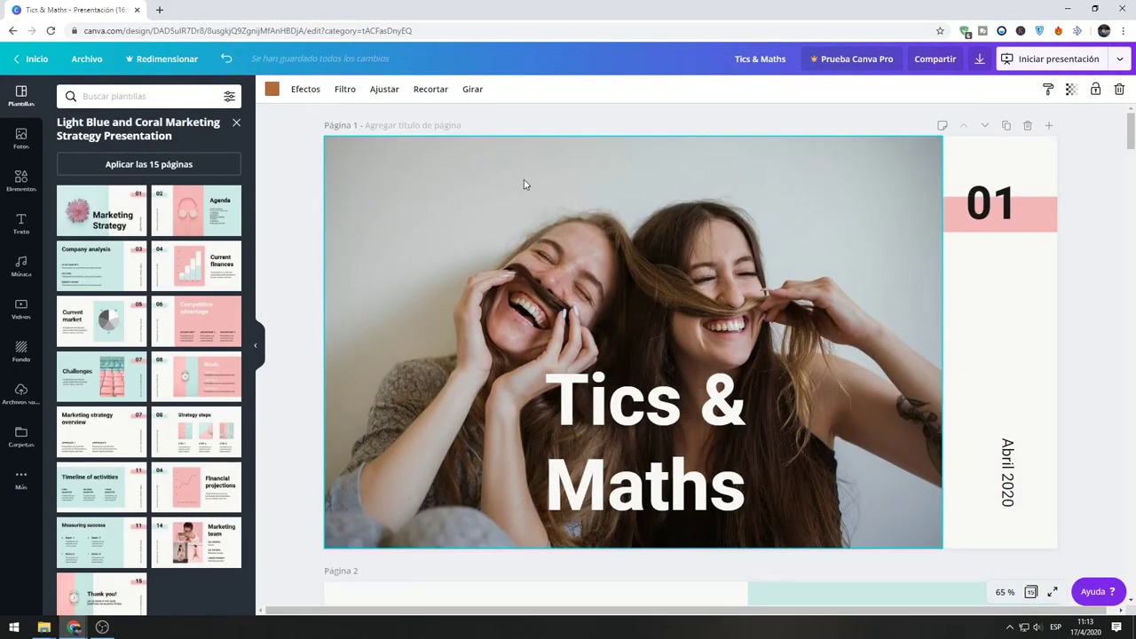
- Close the template pages preview and collapse the side panel so the Tics & Maths page fills the editor
{"action": "left_click", "coordinate": [236, 122]}
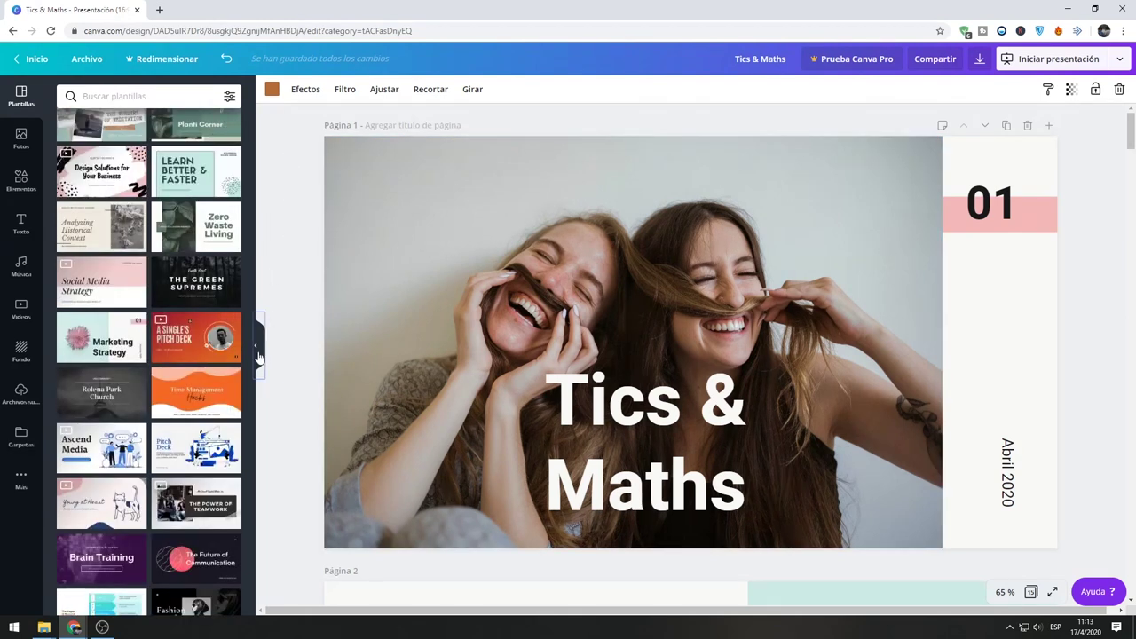
{"action": "left_click", "coordinate": [259, 355]}
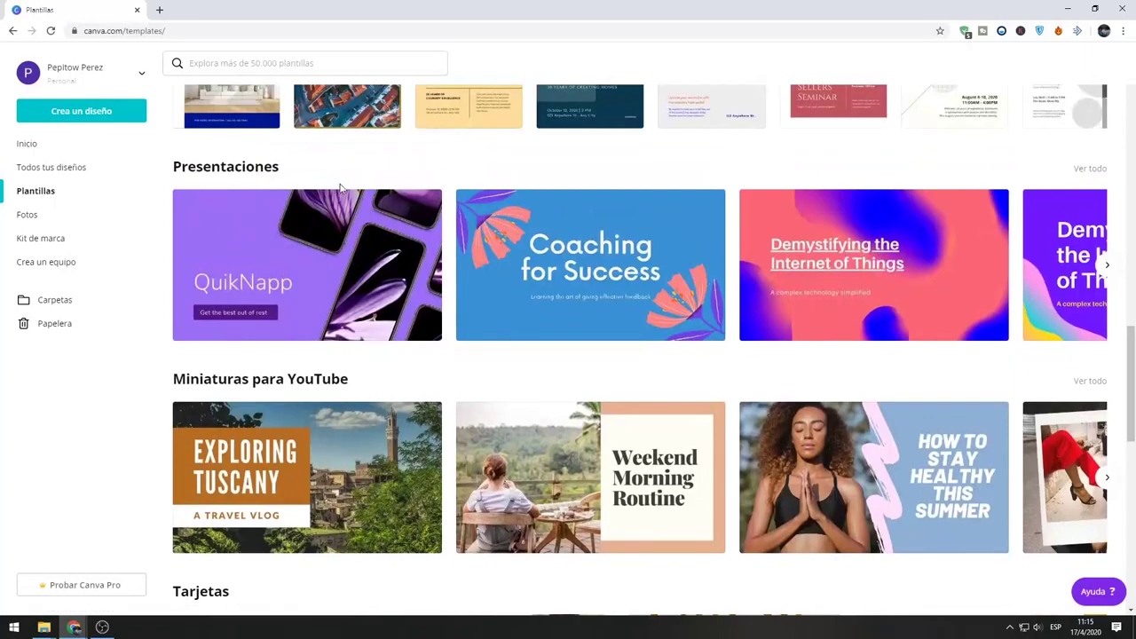
{"action": "scroll", "coordinate": [340, 188], "scroll_direction": "down", "scroll_amount": 5}
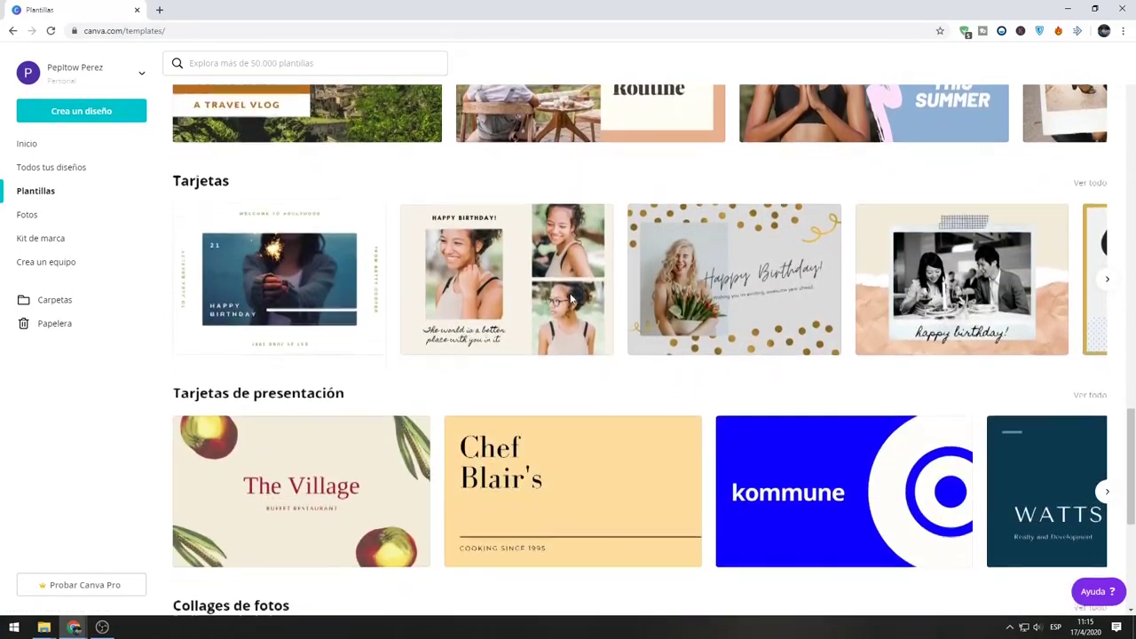
{"action": "scroll", "coordinate": [571, 299], "scroll_direction": "down", "scroll_amount": 5}
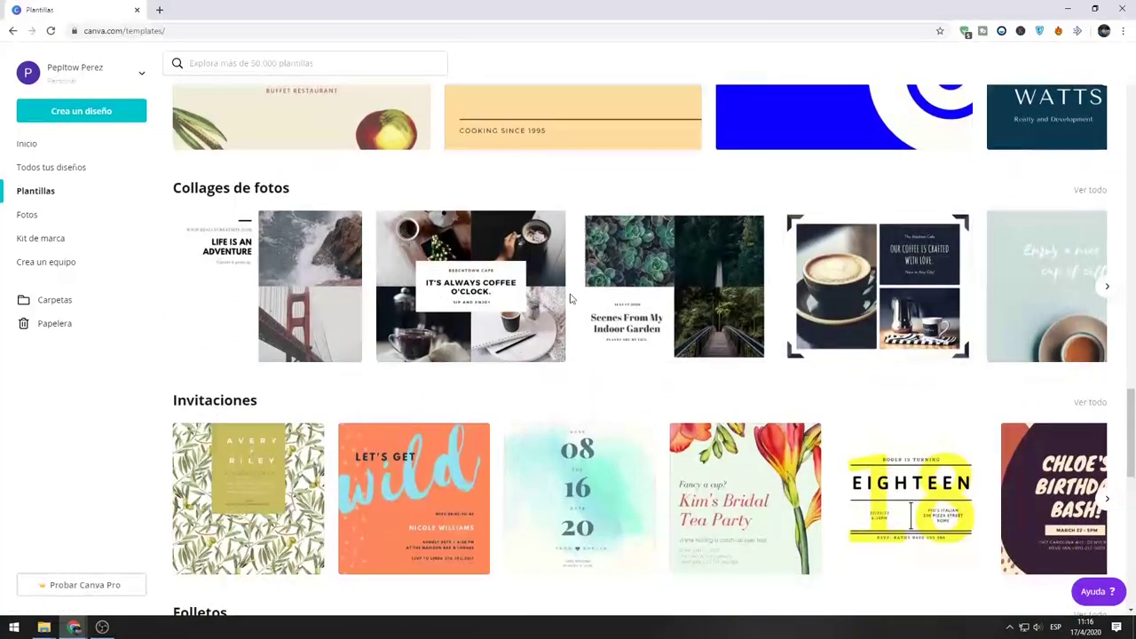
{"action": "scroll", "coordinate": [570, 299], "scroll_direction": "down", "scroll_amount": 3}
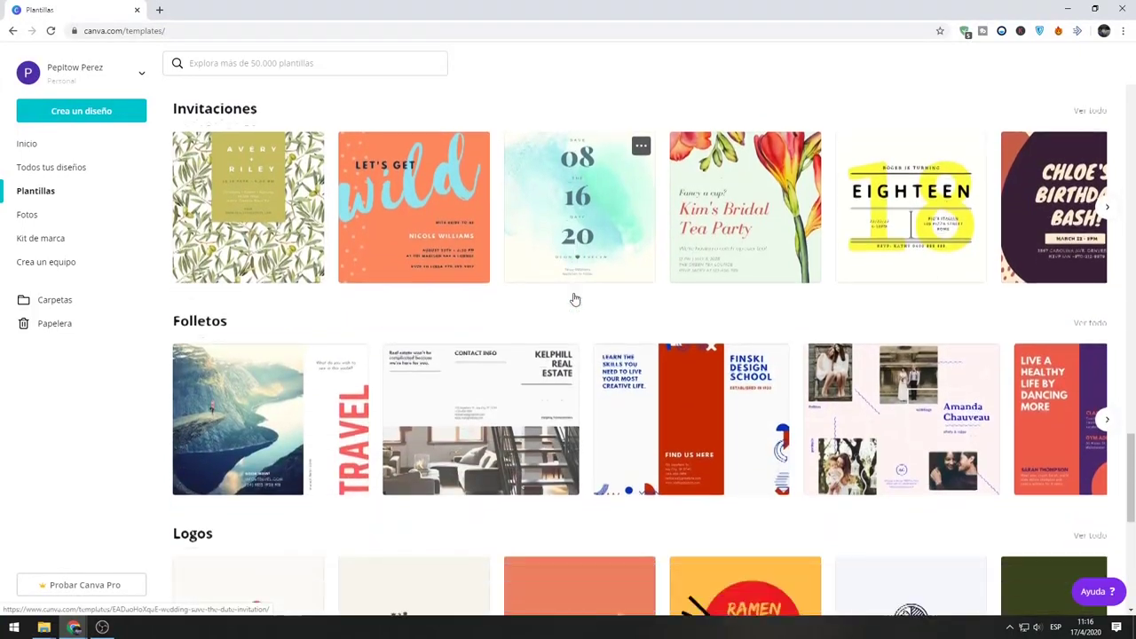
{"action": "scroll", "coordinate": [559, 317], "scroll_direction": "down", "scroll_amount": 2}
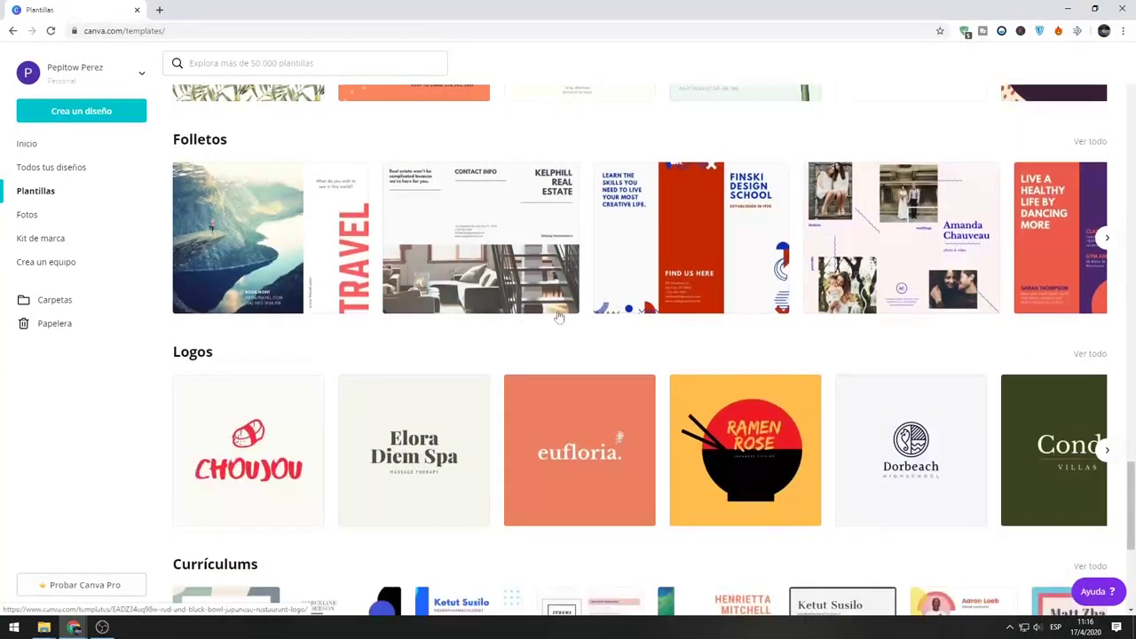
{"action": "scroll", "coordinate": [559, 317], "scroll_direction": "down", "scroll_amount": 5}
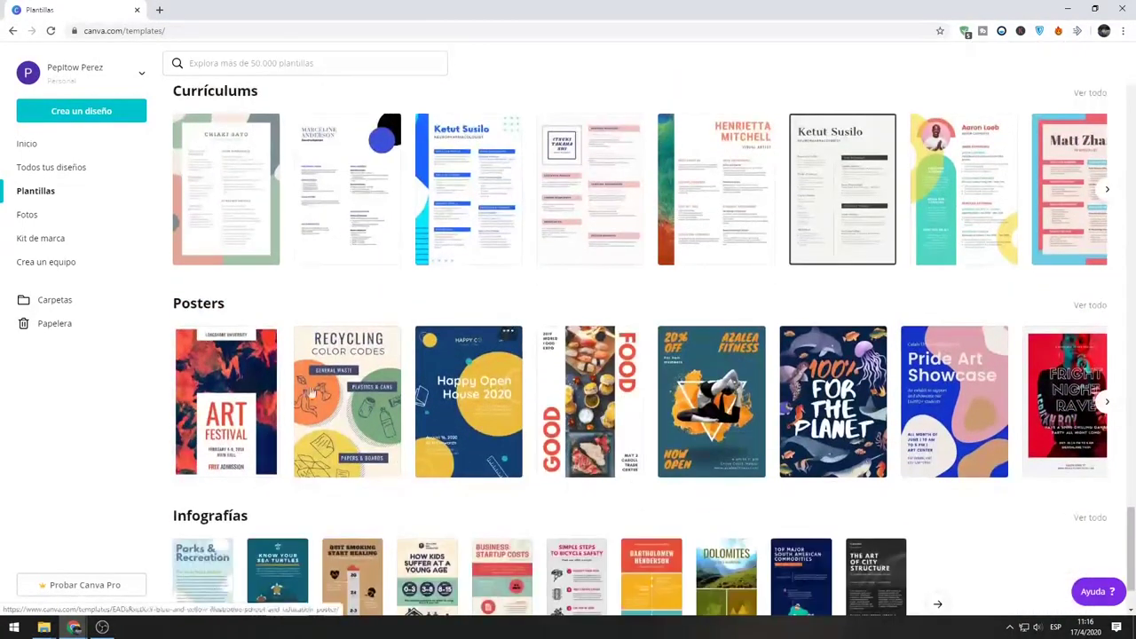
{"action": "scroll", "coordinate": [310, 389], "scroll_direction": "down", "scroll_amount": 1}
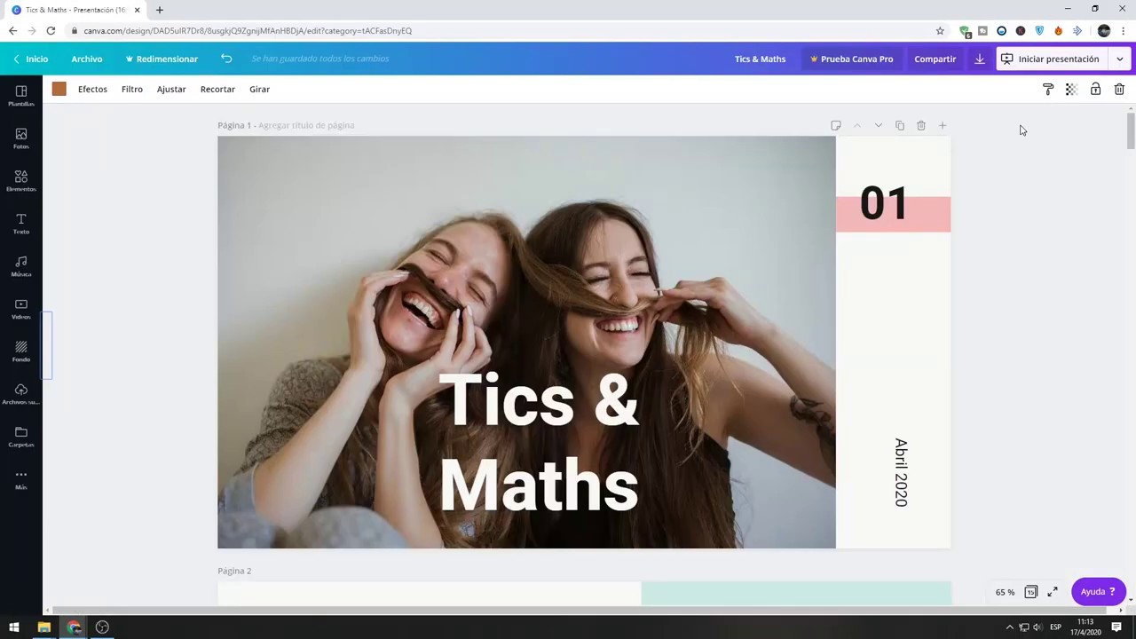
- Download all 15 pages as 'Tics & Maths.pdf' in PDF estándar format and open the file
{"action": "left_click", "coordinate": [1123, 59]}
{"action": "left_click", "coordinate": [989, 119]}
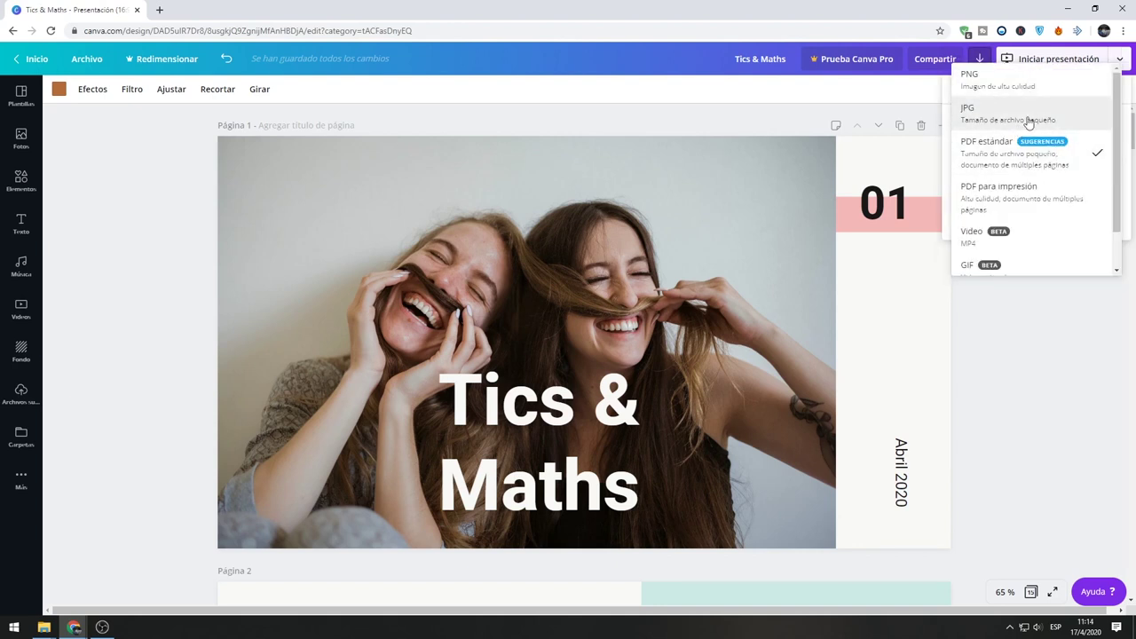
{"action": "left_click", "coordinate": [1029, 123]}
{"action": "left_click", "coordinate": [1029, 142]}
{"action": "left_click", "coordinate": [1004, 146]}
{"action": "left_click", "coordinate": [1069, 191]}
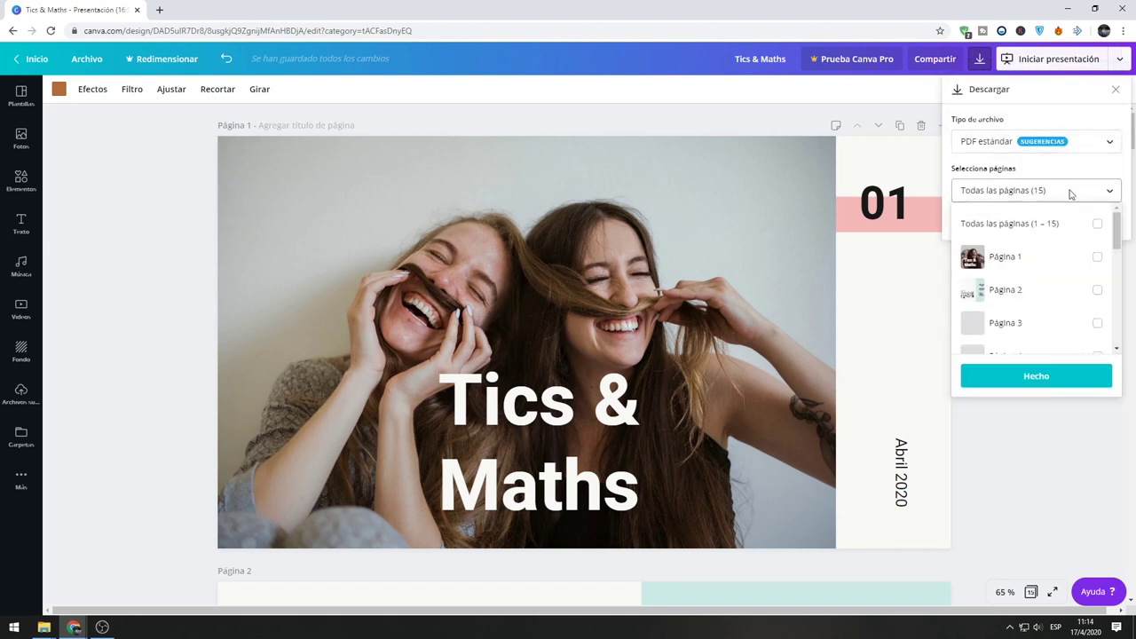
{"action": "left_click", "coordinate": [1071, 190]}
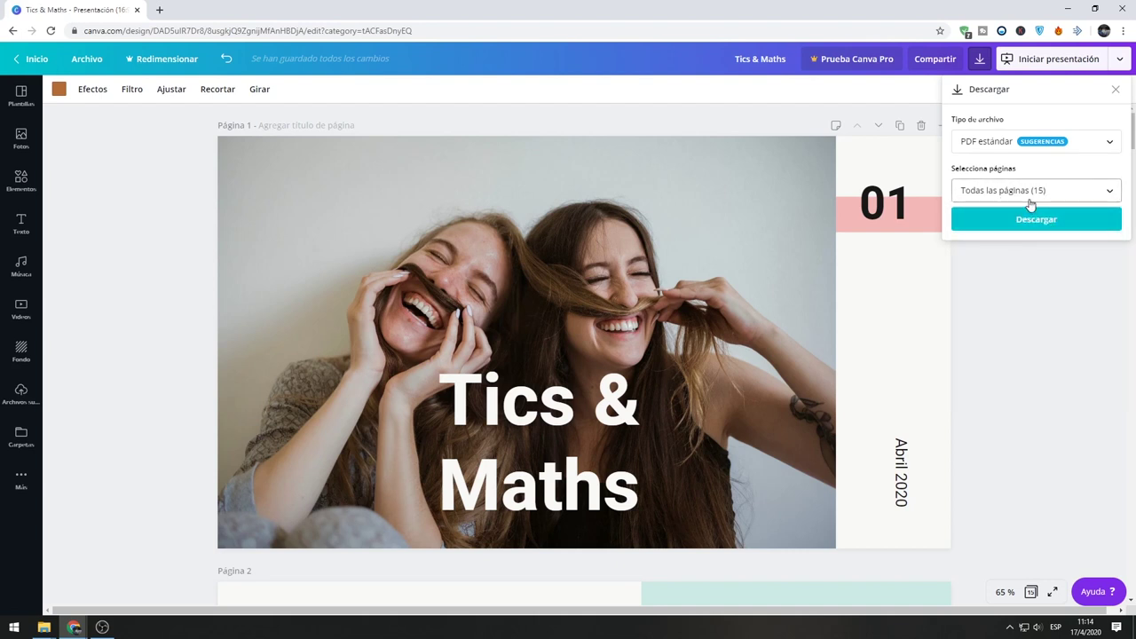
{"action": "left_click", "coordinate": [1056, 190]}
{"action": "scroll", "coordinate": [1030, 275], "scroll_direction": "down", "scroll_amount": 2}
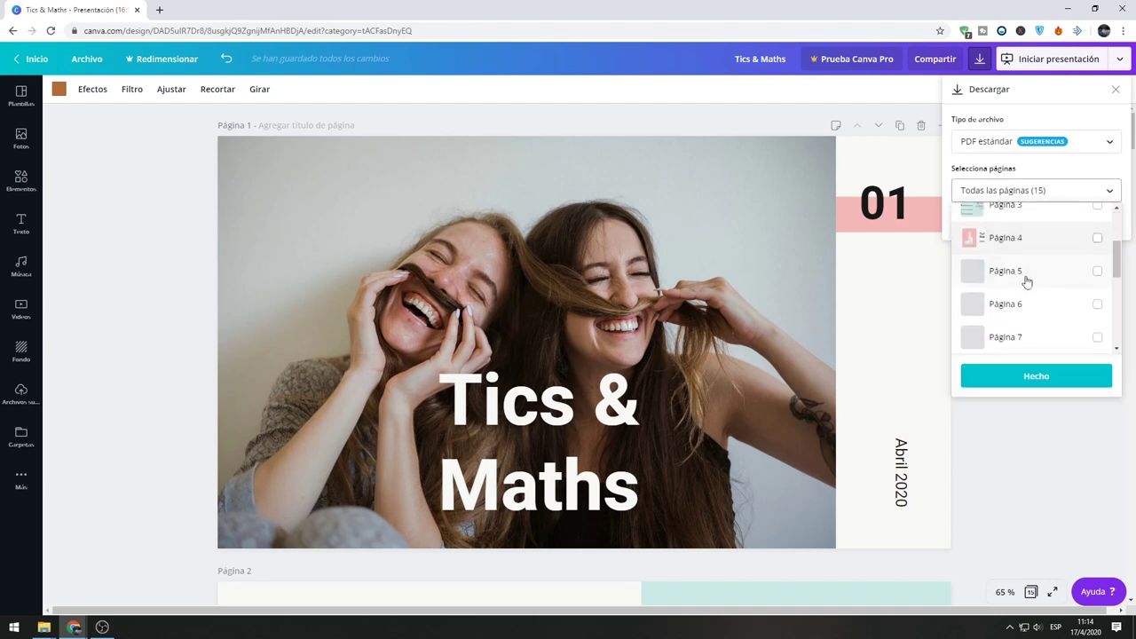
{"action": "left_click", "coordinate": [1059, 191]}
{"action": "left_click", "coordinate": [1043, 222]}
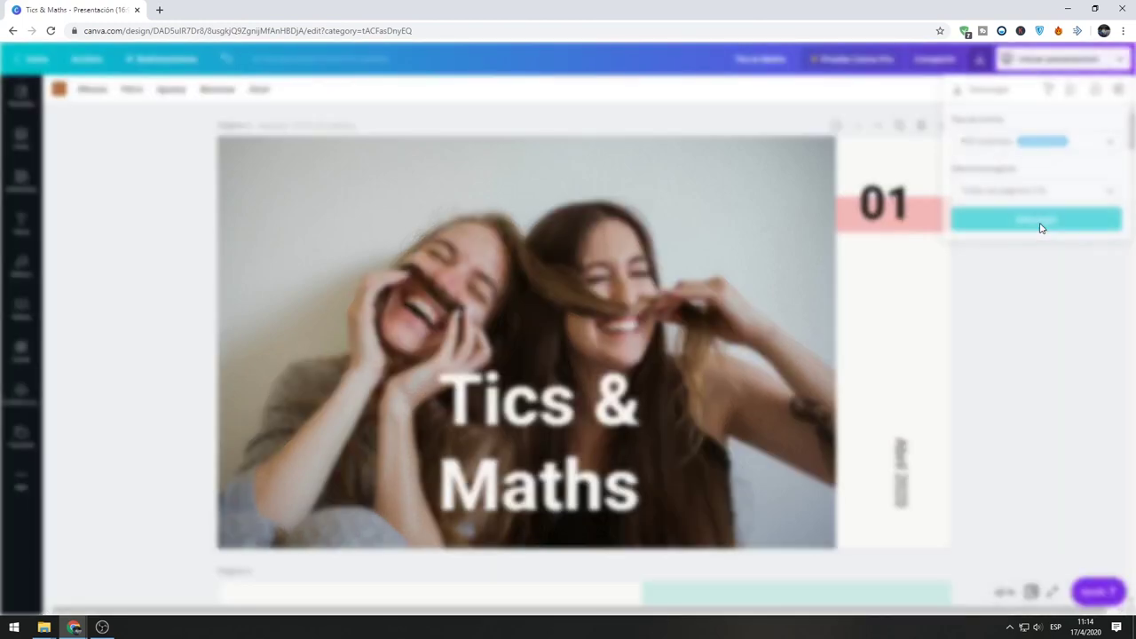
{"action": "left_click", "coordinate": [62, 601]}
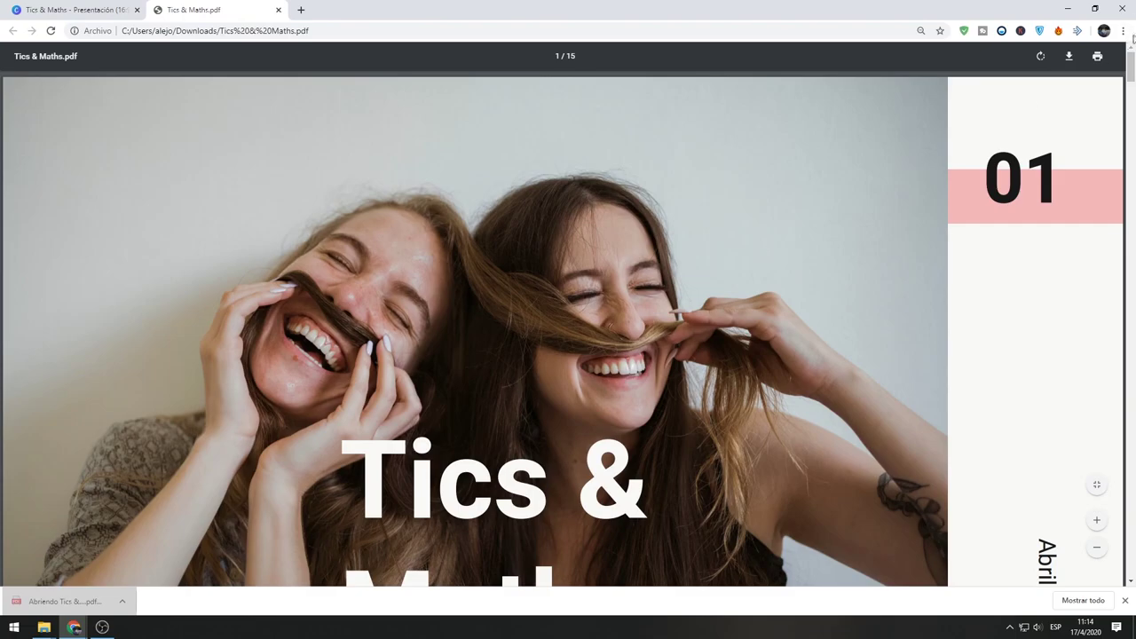
- Scroll down through the pages of the exported Tics & Maths PDF
{"action": "left_click_drag", "start_coordinate": [1133, 67], "coordinate": [742, 146]}
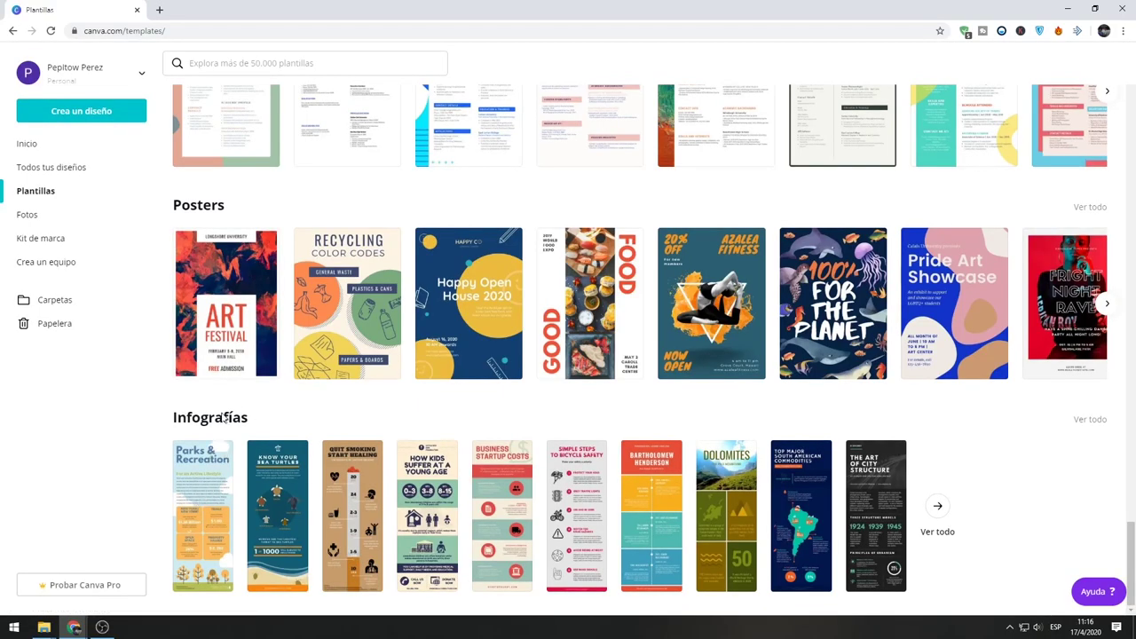
- Look at Canva's Crea un equipo page, then go back to the Inicio home page
{"action": "left_click", "coordinate": [79, 264]}
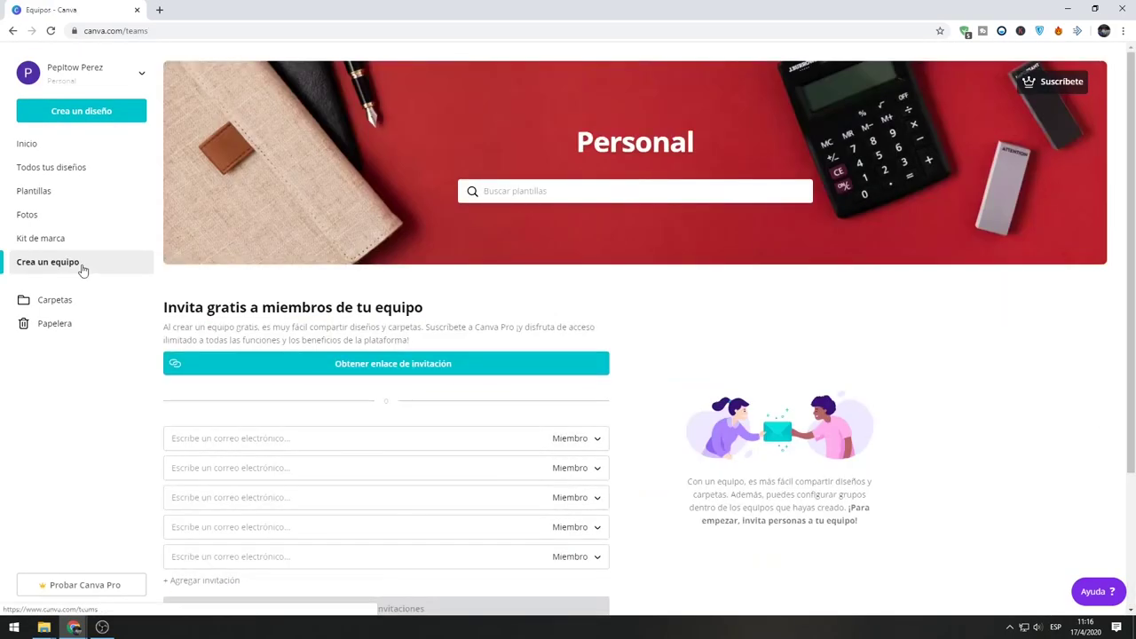
{"action": "left_click", "coordinate": [63, 146]}
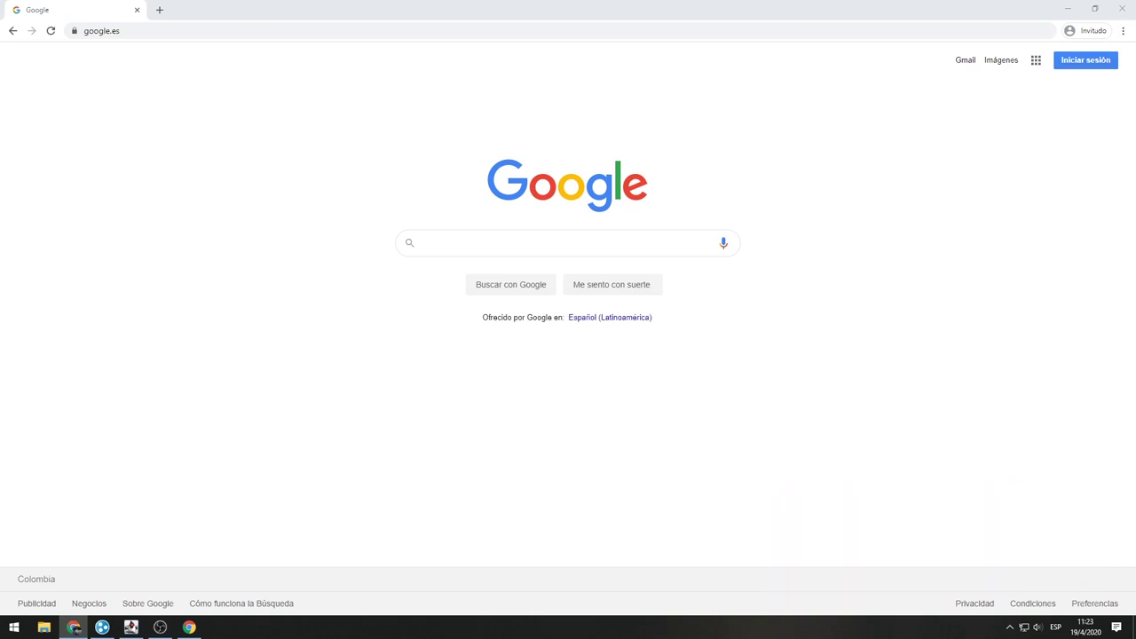
- Search Google for 'genially' and open the official Genially site at genial.ly/es
{"action": "left_click", "coordinate": [479, 235]}
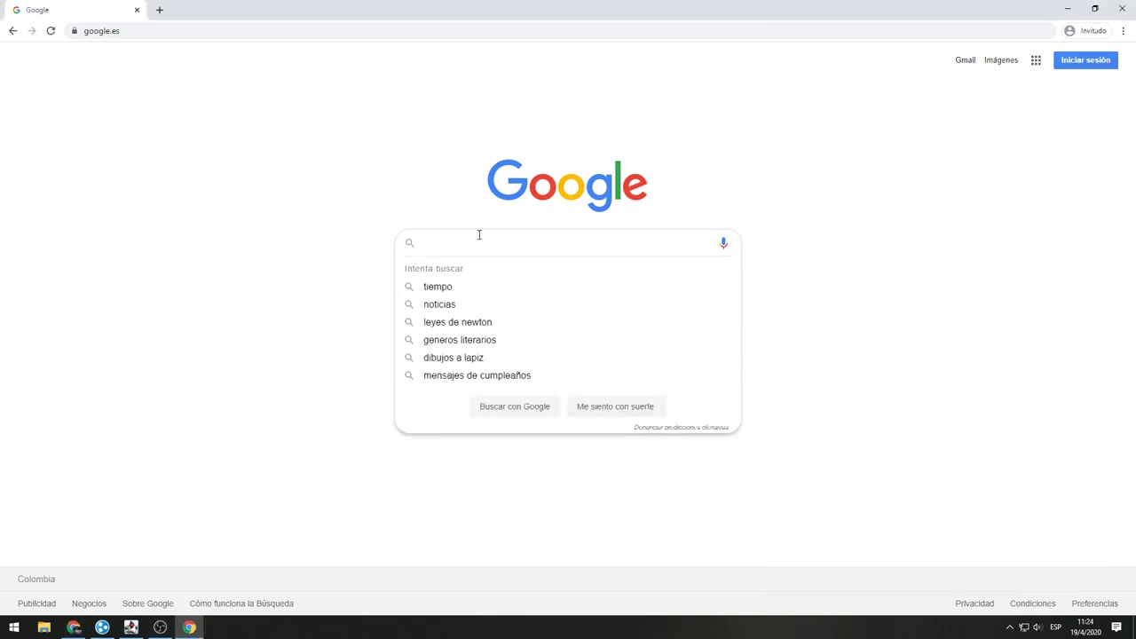
{"action": "type", "text": "genial"}
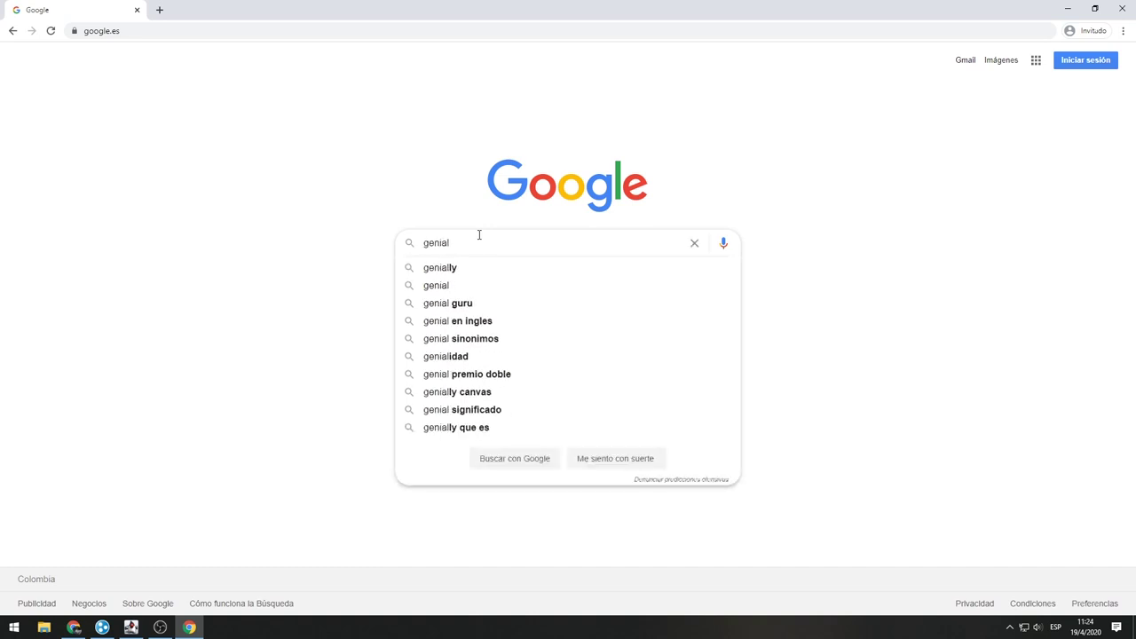
{"action": "key", "text": "Down"}
{"action": "key", "text": "Return"}
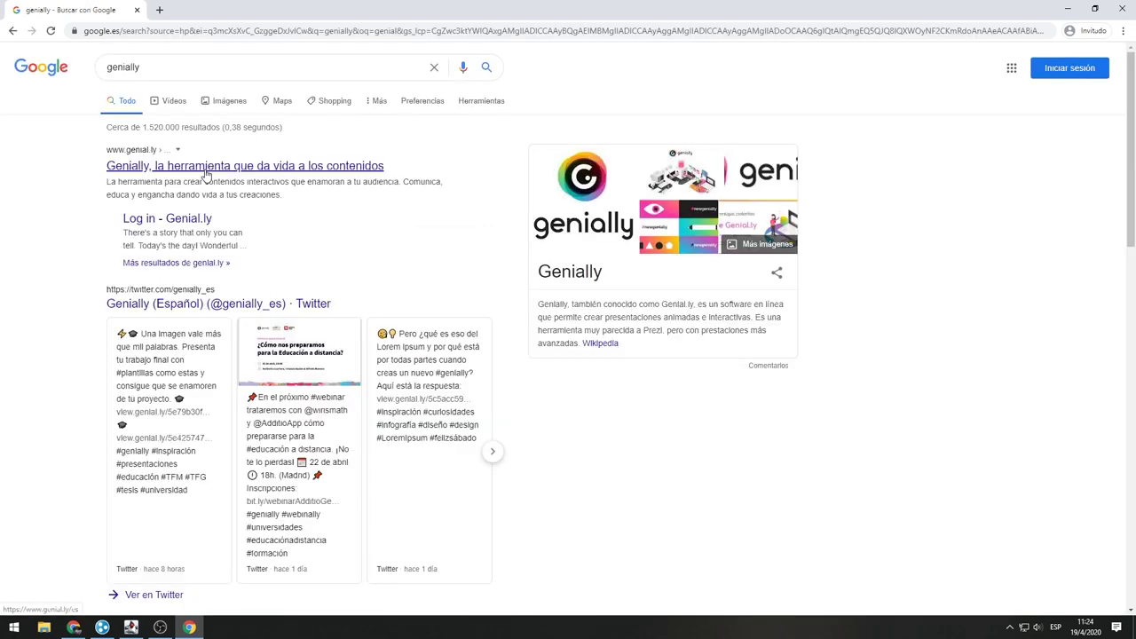
{"action": "left_click", "coordinate": [205, 170]}
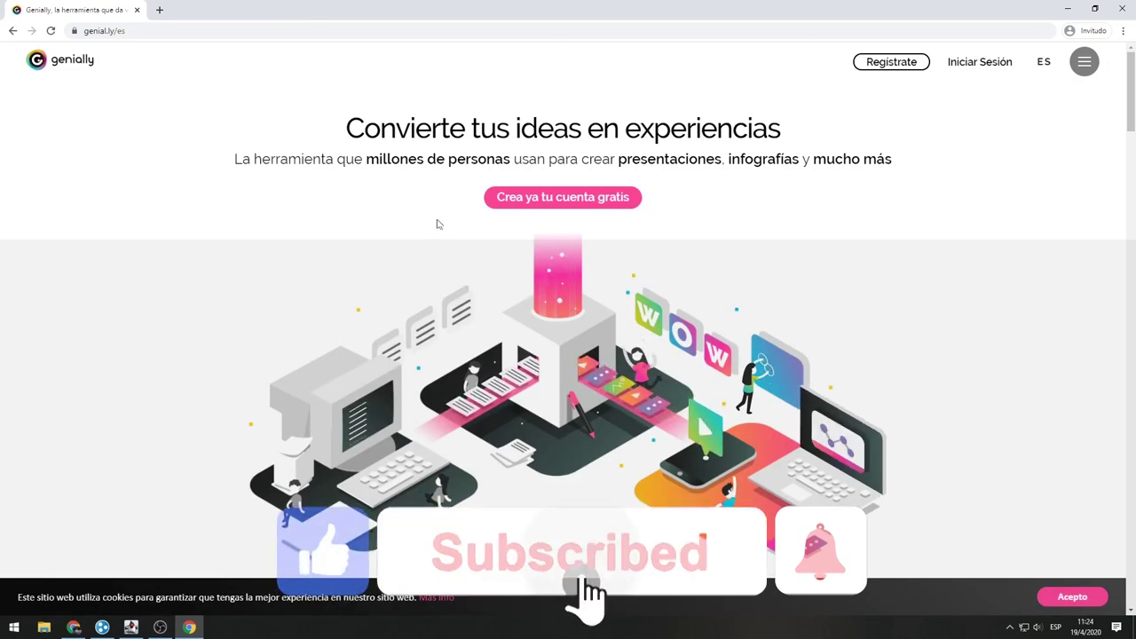
- Sign up for Genially with a Google account, entering the account e-mail and password
{"action": "left_click", "coordinate": [895, 62]}
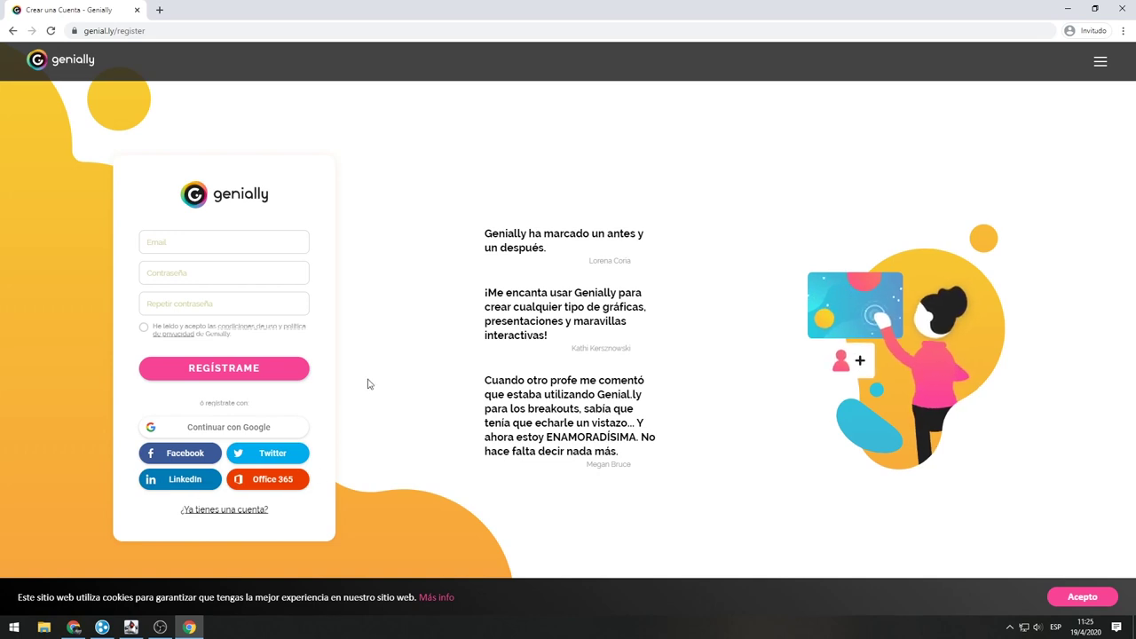
{"action": "left_click", "coordinate": [265, 433]}
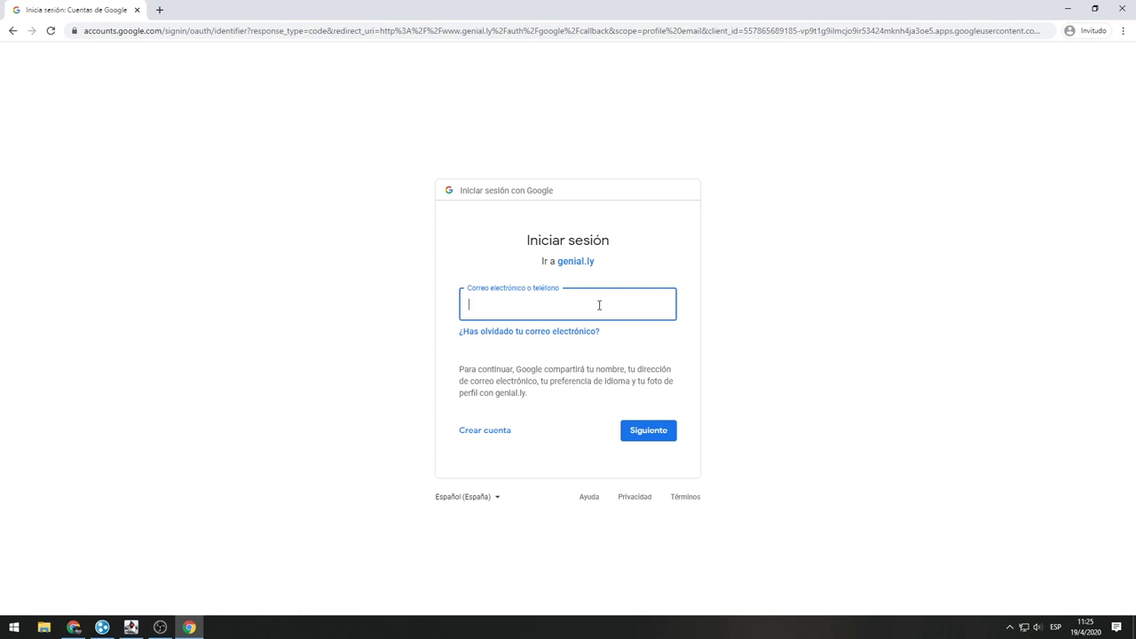
{"action": "key", "text": "Return"}
{"action": "type", "text": "********"}
{"action": "left_click", "coordinate": [665, 431]}
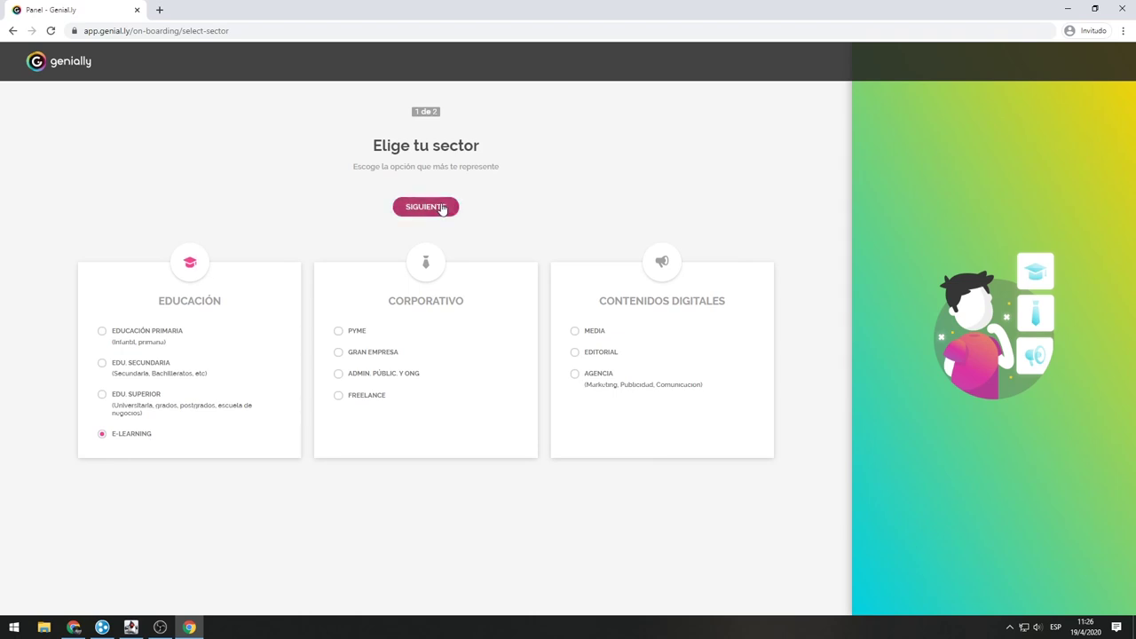
- Complete onboarding with the E-LEARNING sector and the Profesor profile
{"action": "left_click", "coordinate": [441, 207]}
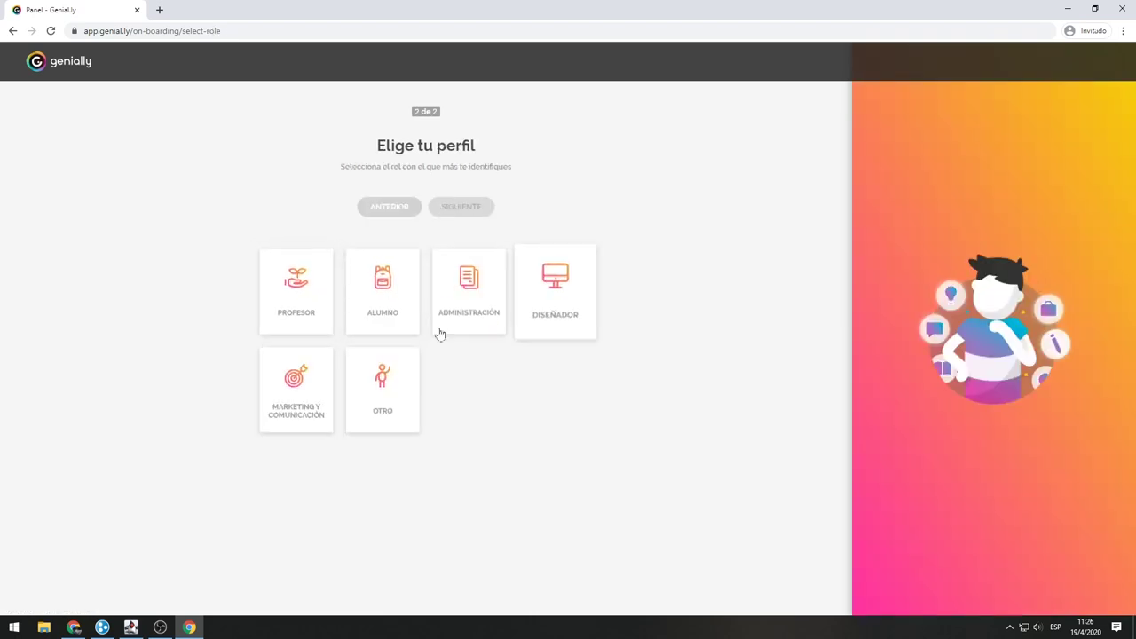
{"action": "left_click", "coordinate": [305, 309]}
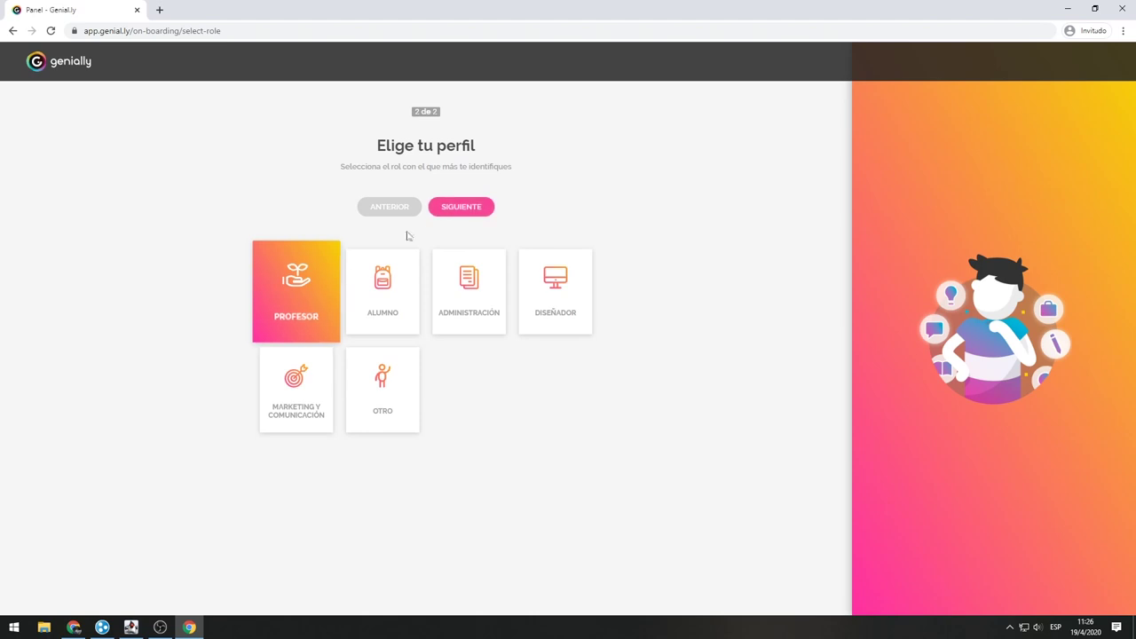
{"action": "left_click", "coordinate": [463, 209]}
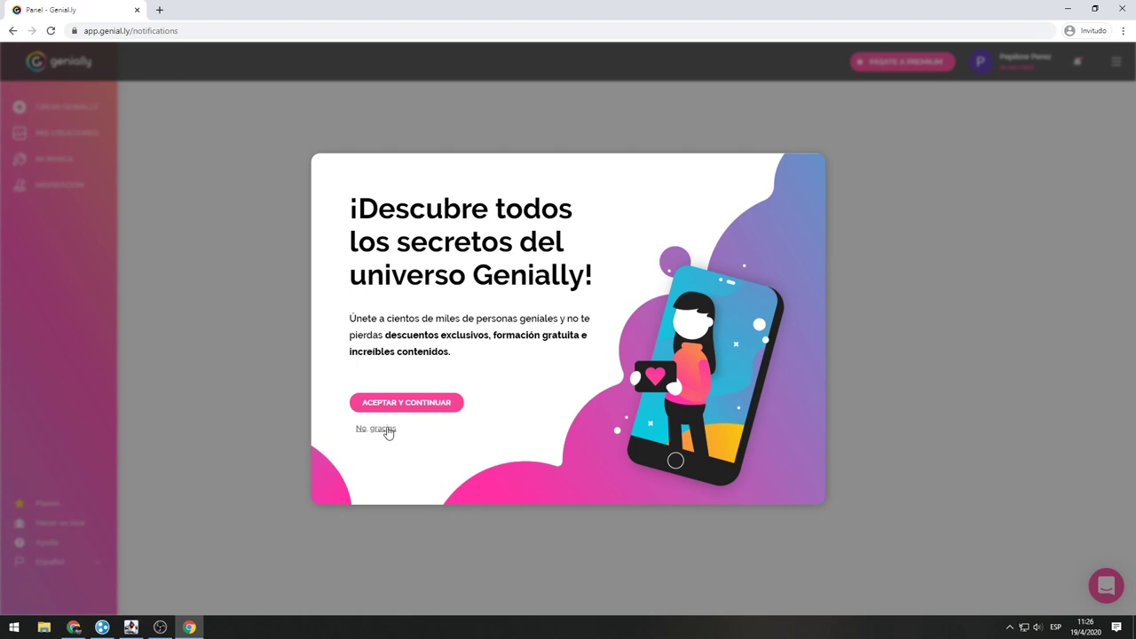
- Decline the newsletter, start a new Presentación, and filter templates to Gratis only
{"action": "left_click", "coordinate": [376, 429]}
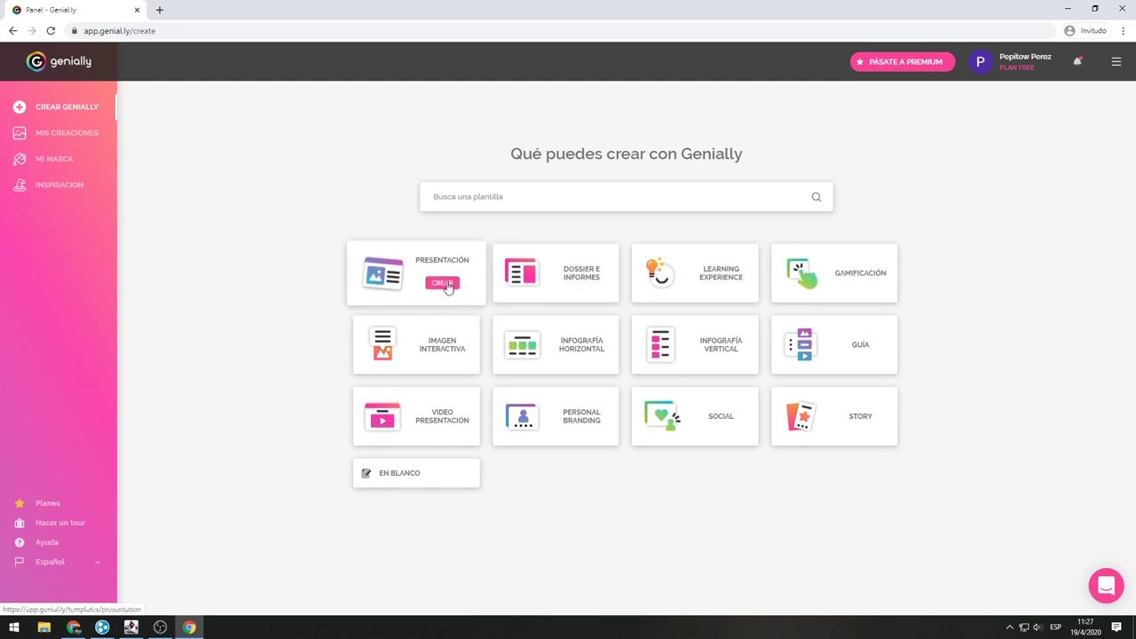
{"action": "left_click", "coordinate": [442, 283]}
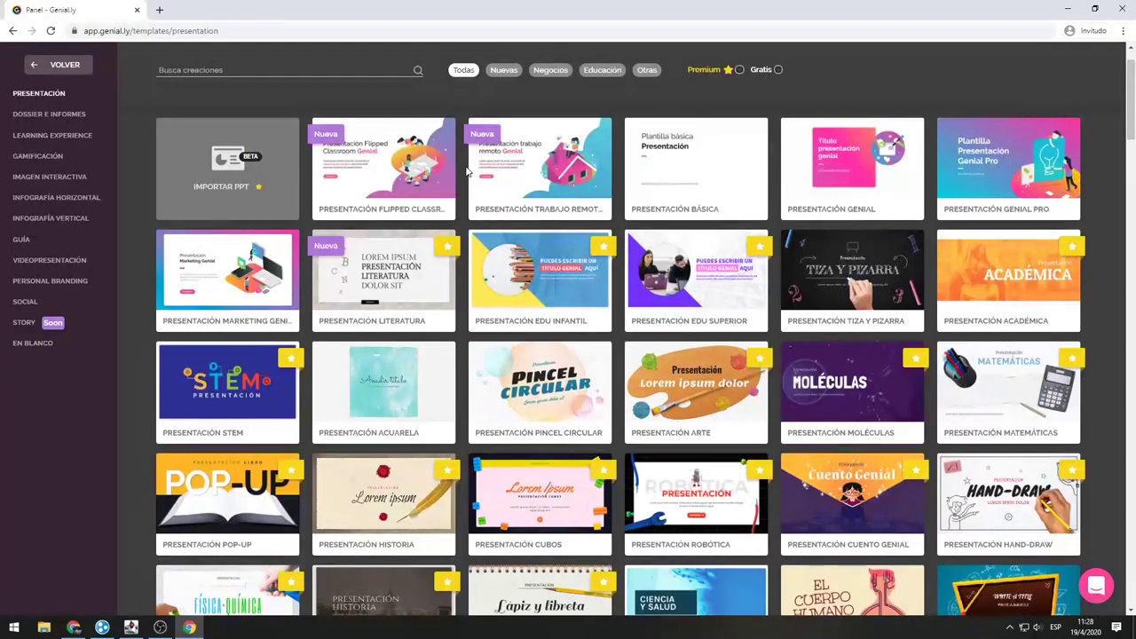
{"action": "scroll", "coordinate": [463, 176], "scroll_direction": "down", "scroll_amount": 3}
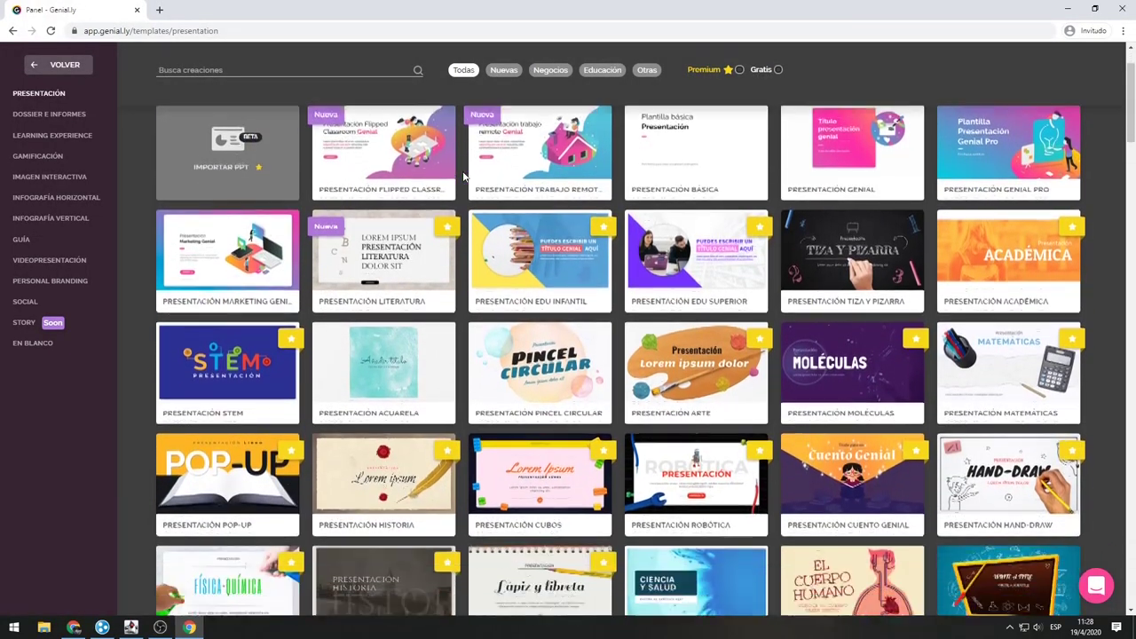
{"action": "left_click", "coordinate": [778, 70]}
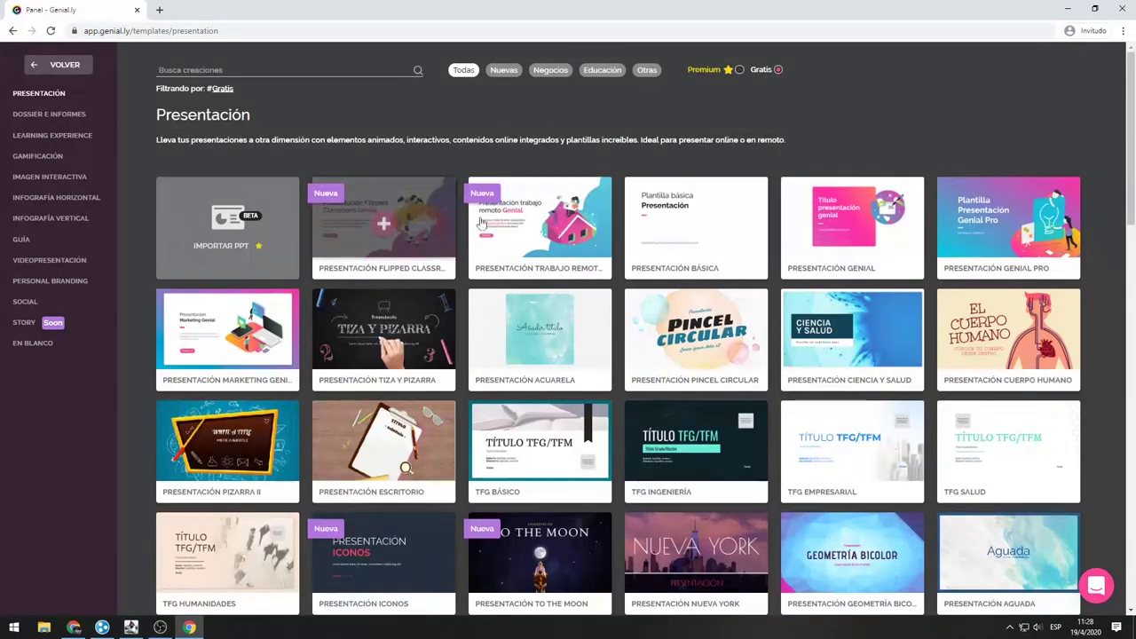
- Preview the slides of the Presentación Trabajo Remoto Genial template, then close the preview
{"action": "left_click", "coordinate": [540, 222]}
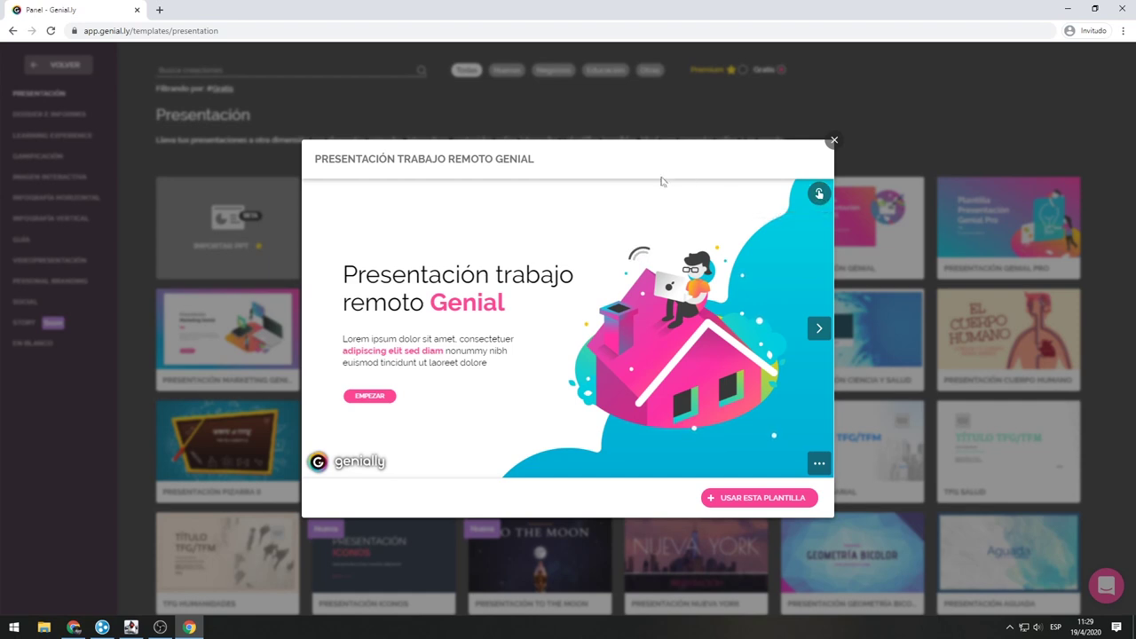
{"action": "left_click", "coordinate": [819, 329]}
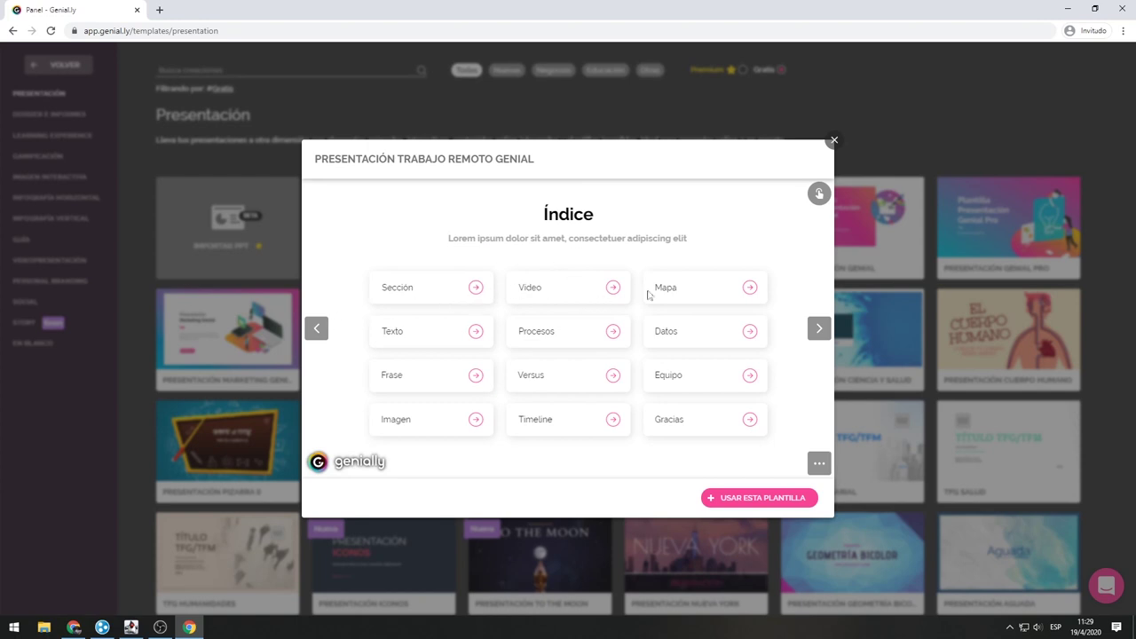
{"action": "left_click", "coordinate": [565, 332]}
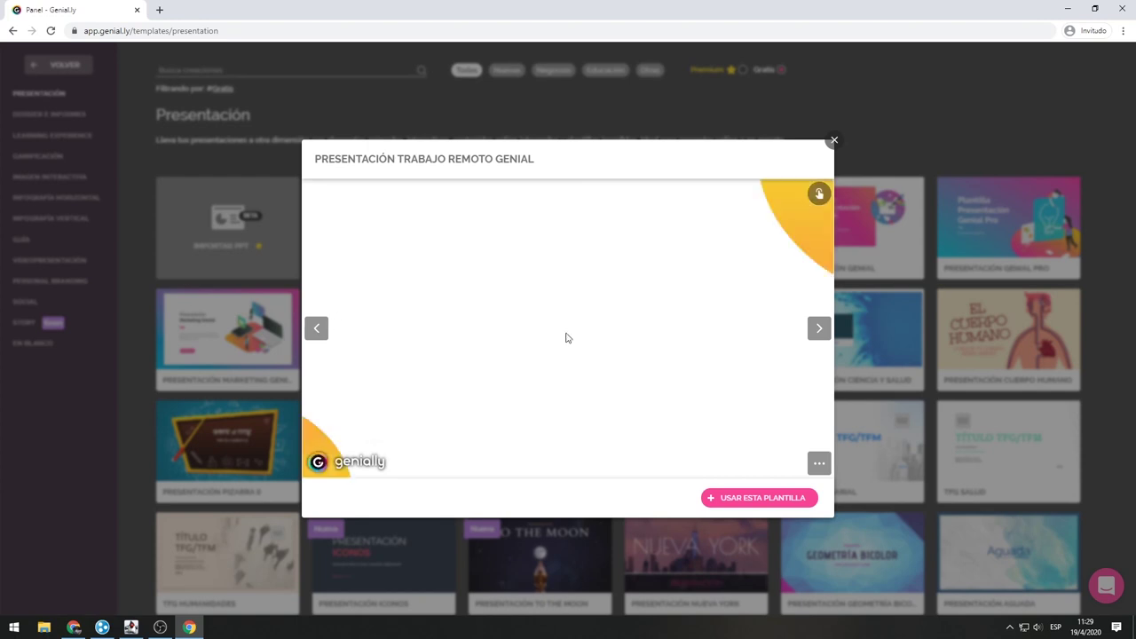
{"action": "left_click", "coordinate": [832, 142]}
{"action": "scroll", "coordinate": [844, 248], "scroll_direction": "down", "scroll_amount": 1}
{"action": "scroll", "coordinate": [843, 248], "scroll_direction": "down", "scroll_amount": 1}
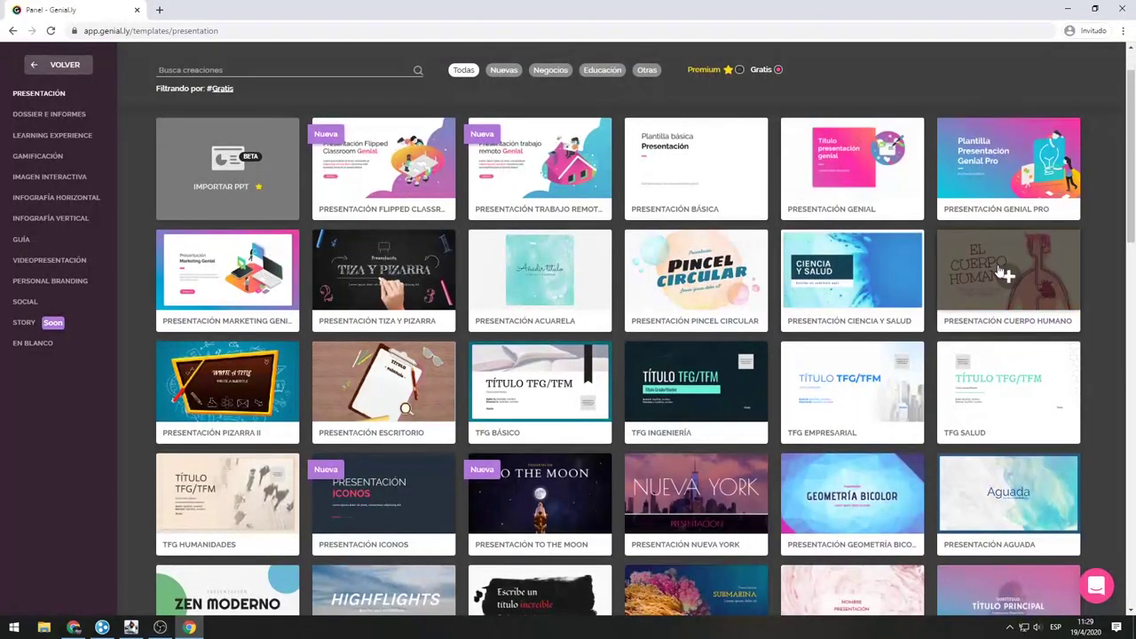
- Use the Ciencia y Salud template, selecting all 17 pages and adding them to the editor
{"action": "left_click", "coordinate": [852, 276]}
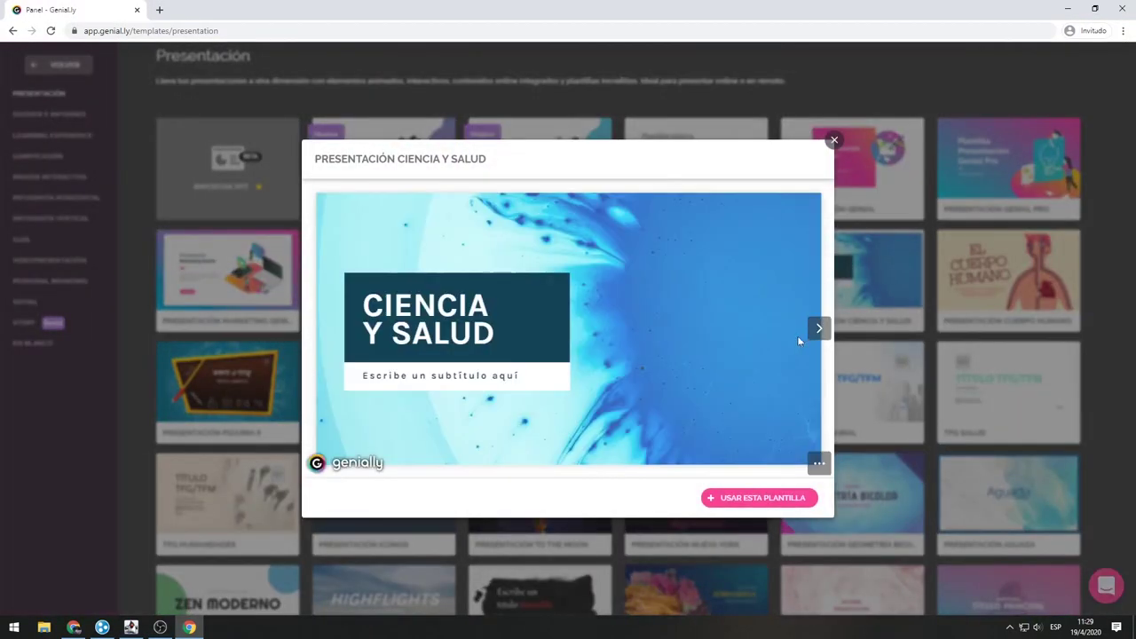
{"action": "left_click", "coordinate": [736, 501]}
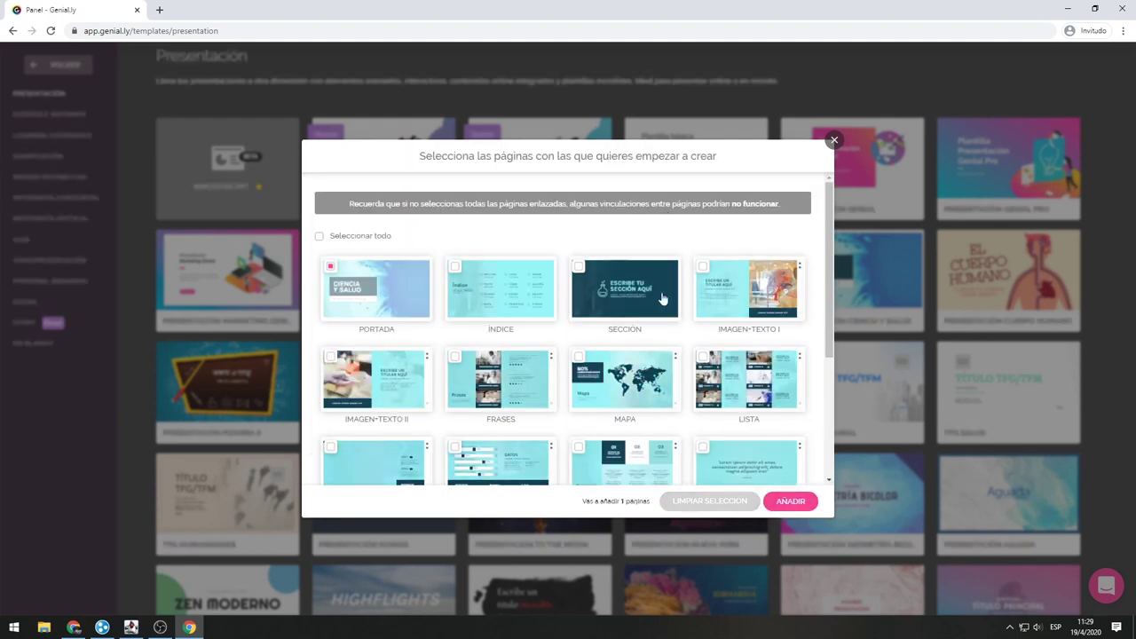
{"action": "scroll", "coordinate": [506, 329], "scroll_direction": "down", "scroll_amount": 3}
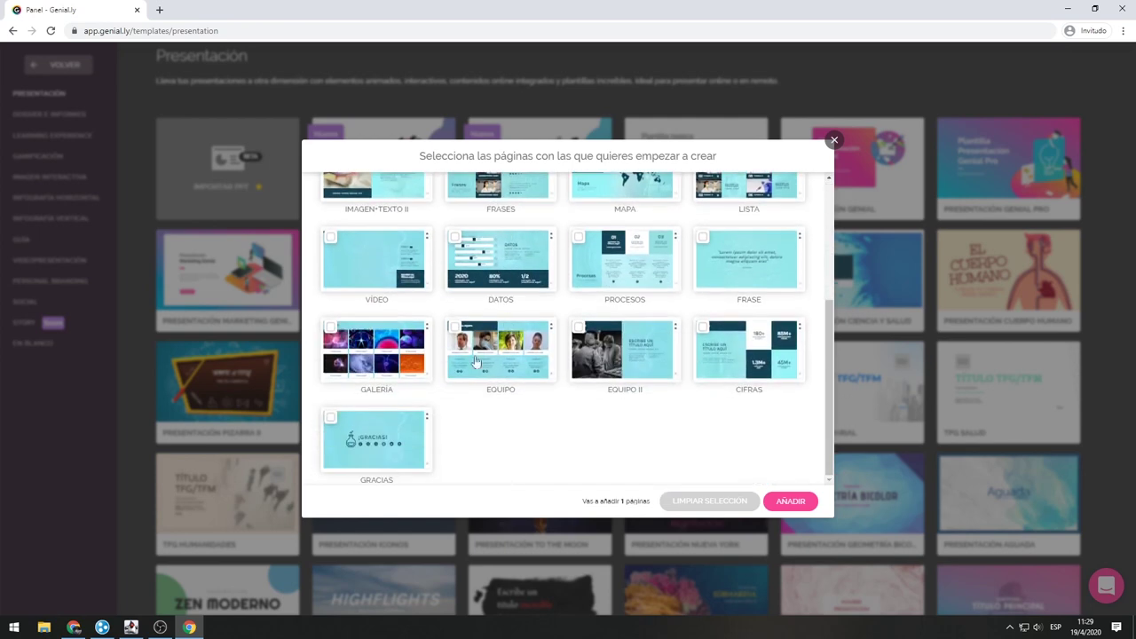
{"action": "scroll", "coordinate": [706, 348], "scroll_direction": "up", "scroll_amount": 3}
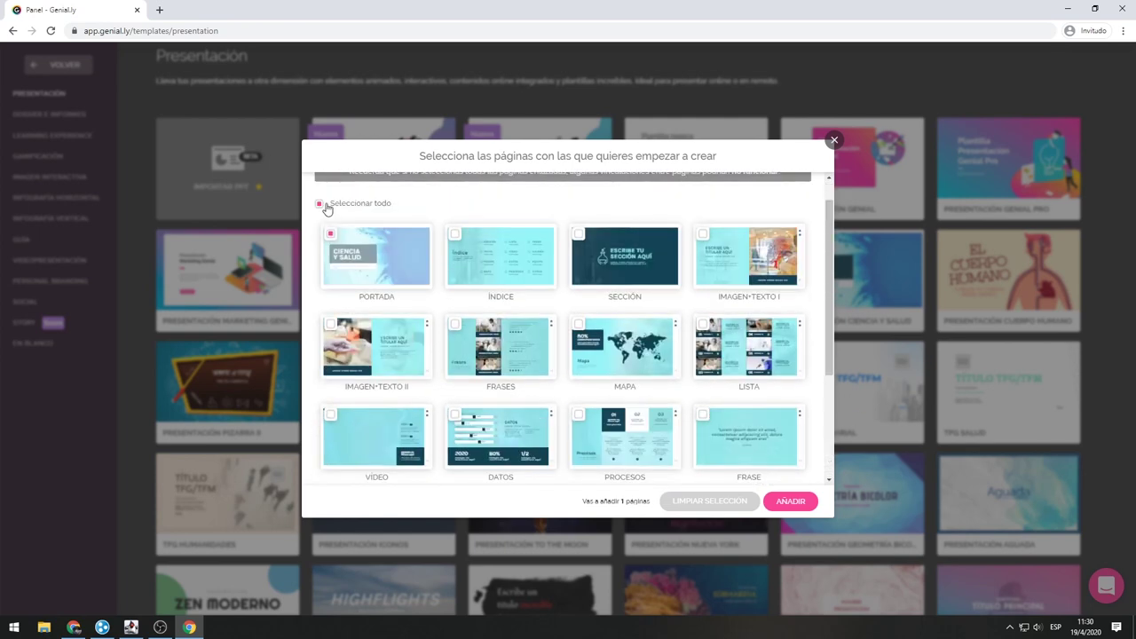
{"action": "left_click", "coordinate": [319, 204]}
{"action": "scroll", "coordinate": [568, 355], "scroll_direction": "down", "scroll_amount": 3}
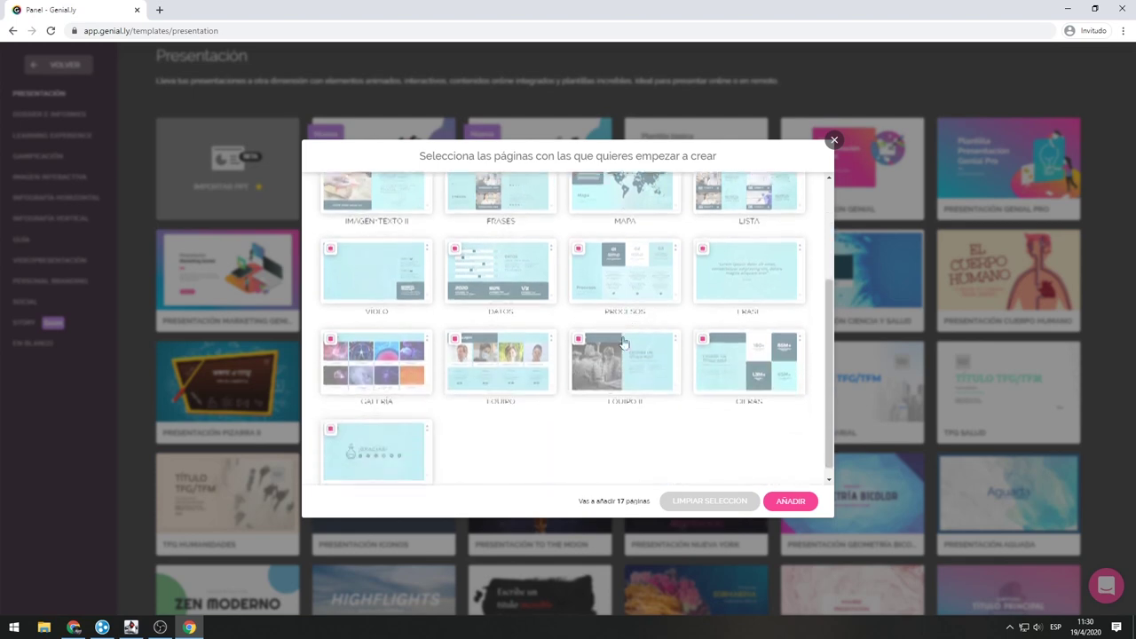
{"action": "left_click", "coordinate": [792, 503]}
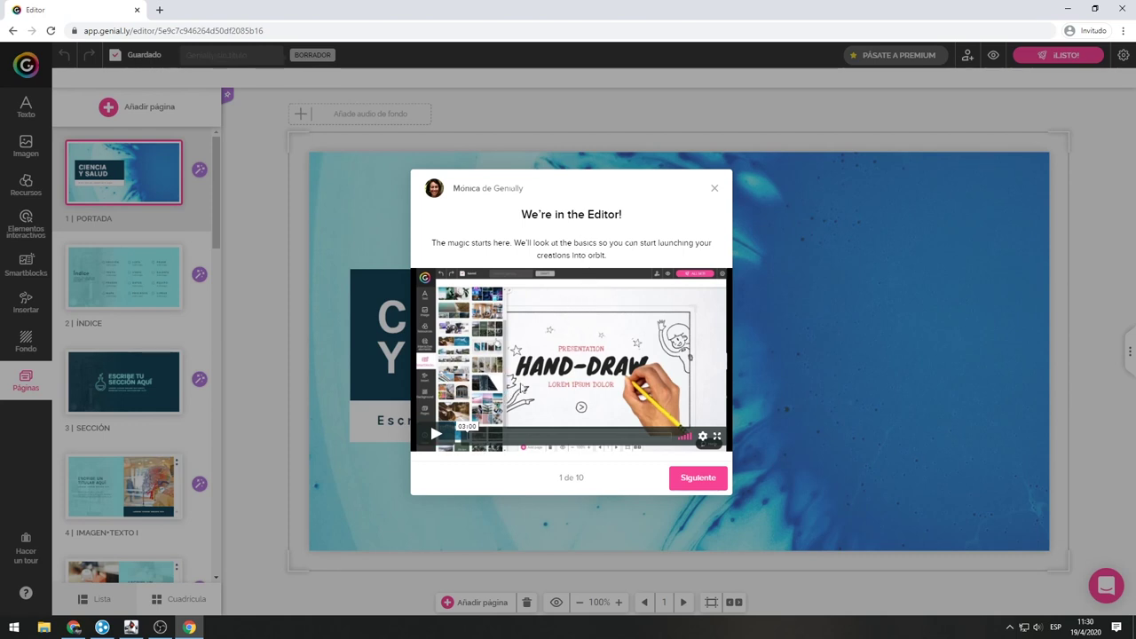
- Dismiss the welcome tour and replace the cover title CIENCIA Y SALUD with CLASE DE MATEMÁTICAS
{"action": "left_click", "coordinate": [714, 190]}
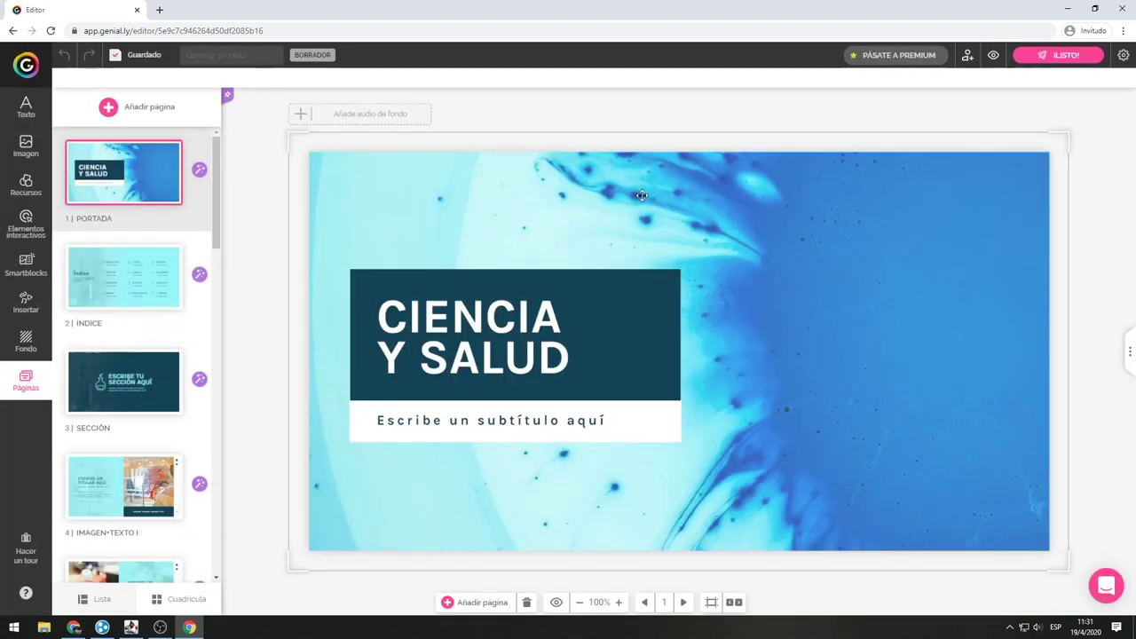
{"action": "left_click", "coordinate": [454, 312]}
{"action": "left_click", "coordinate": [415, 273]}
{"action": "left_click", "coordinate": [729, 286]}
{"action": "left_click", "coordinate": [655, 302]}
{"action": "left_click", "coordinate": [749, 302]}
{"action": "left_click", "coordinate": [639, 338]}
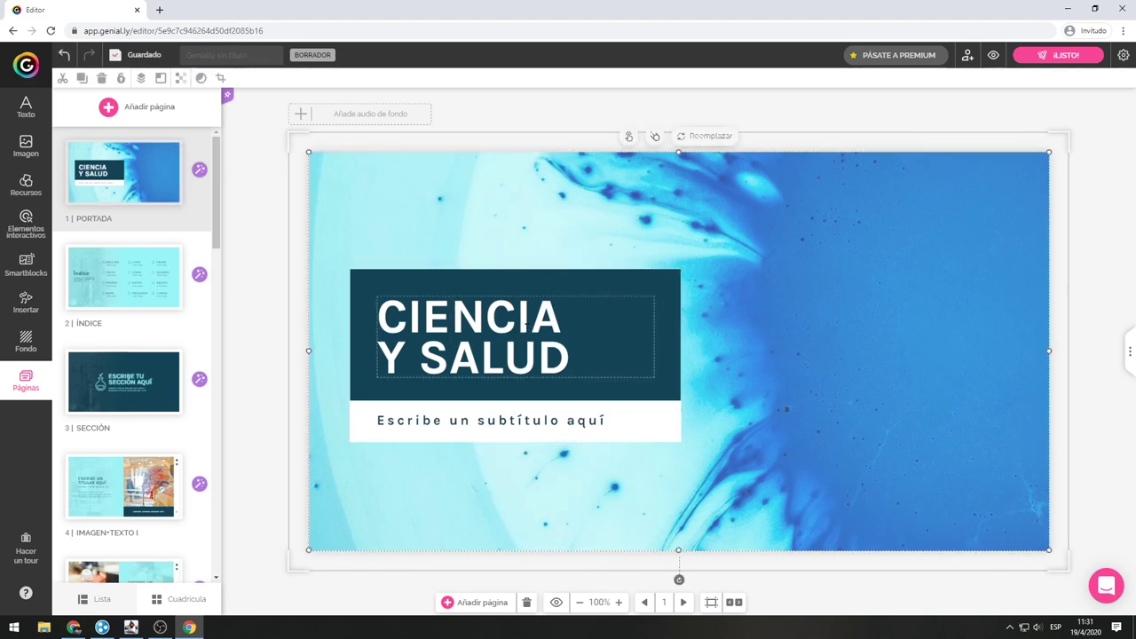
{"action": "left_click_drag", "start_coordinate": [573, 364], "coordinate": [355, 304]}
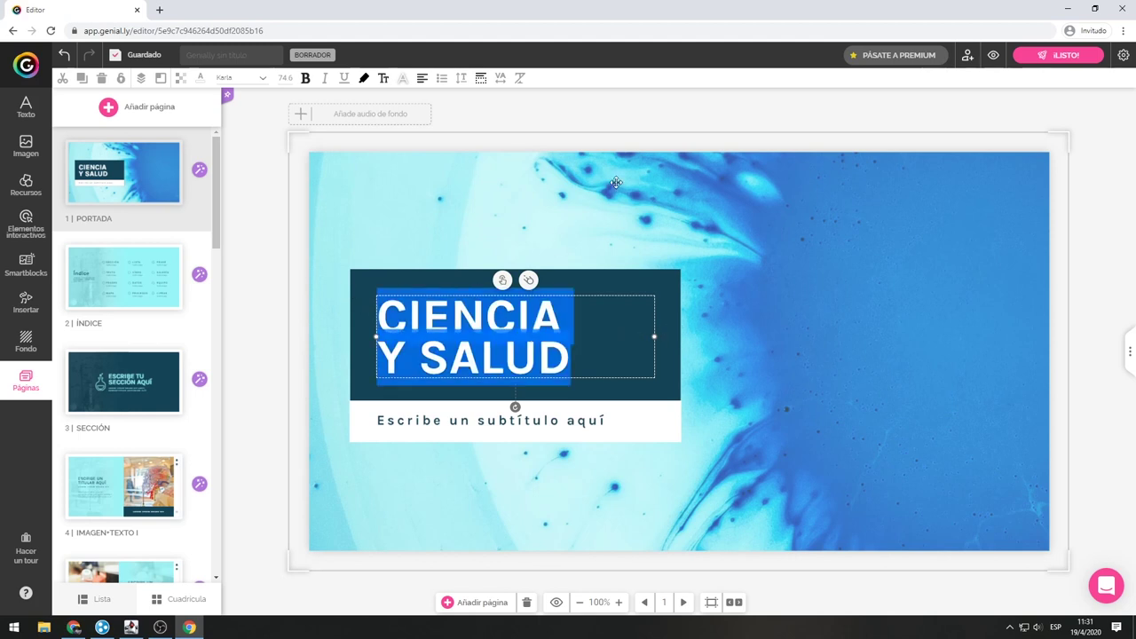
{"action": "type", "text": "CLASE"}
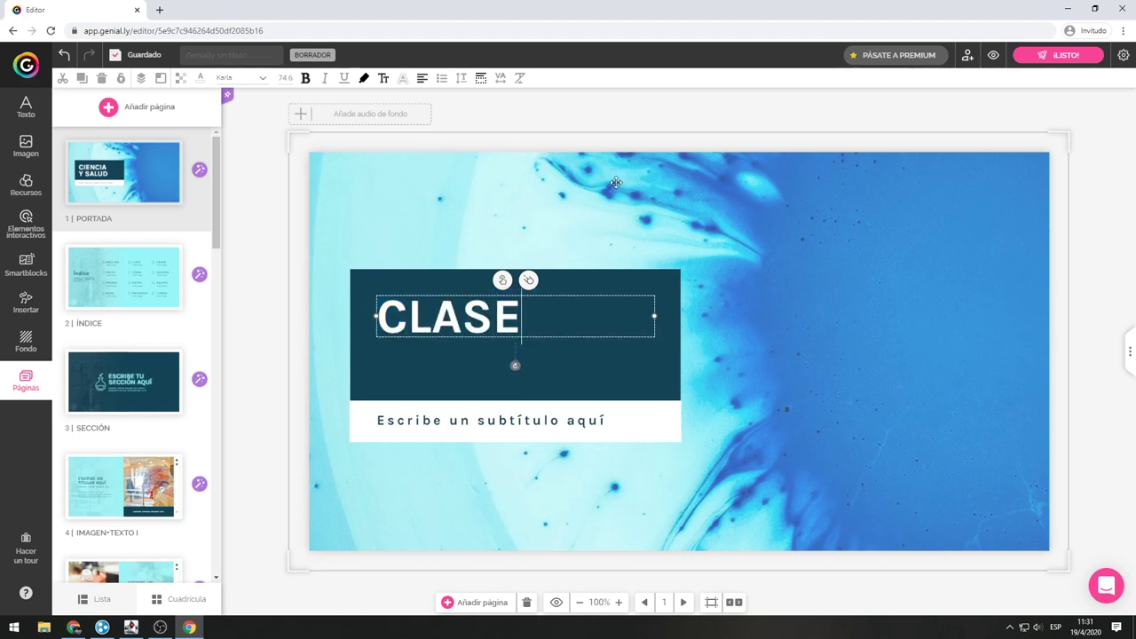
{"action": "type", "text": " DE MATEMÁTICAS"}
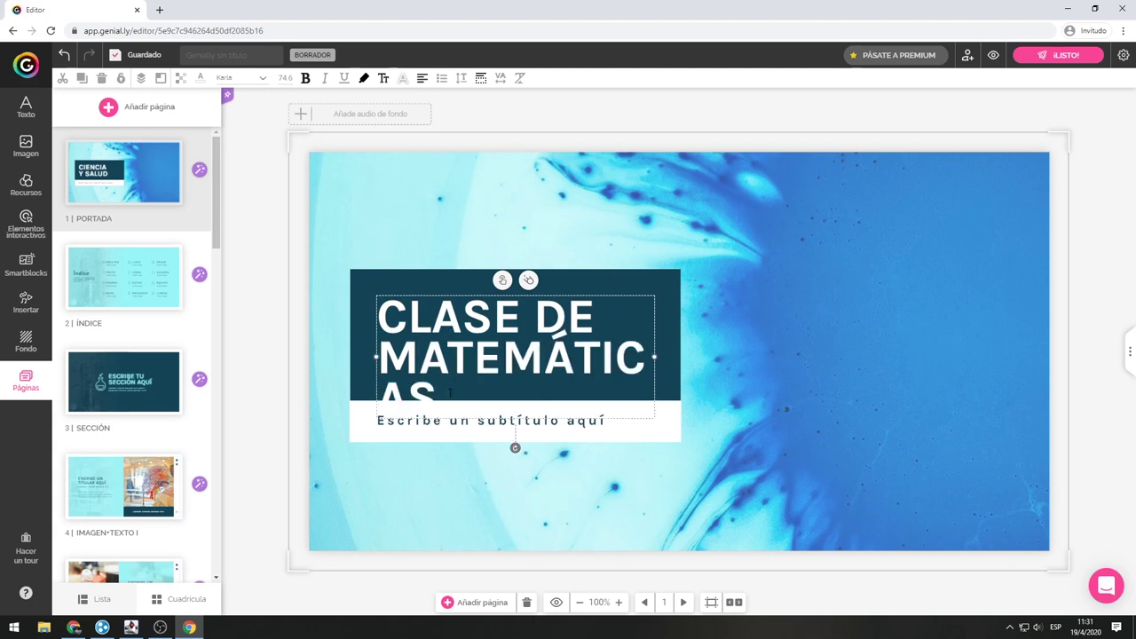
- Keep the title left-aligned and reduce its font size so it fits on two lines
{"action": "left_click_drag", "start_coordinate": [439, 390], "coordinate": [380, 354]}
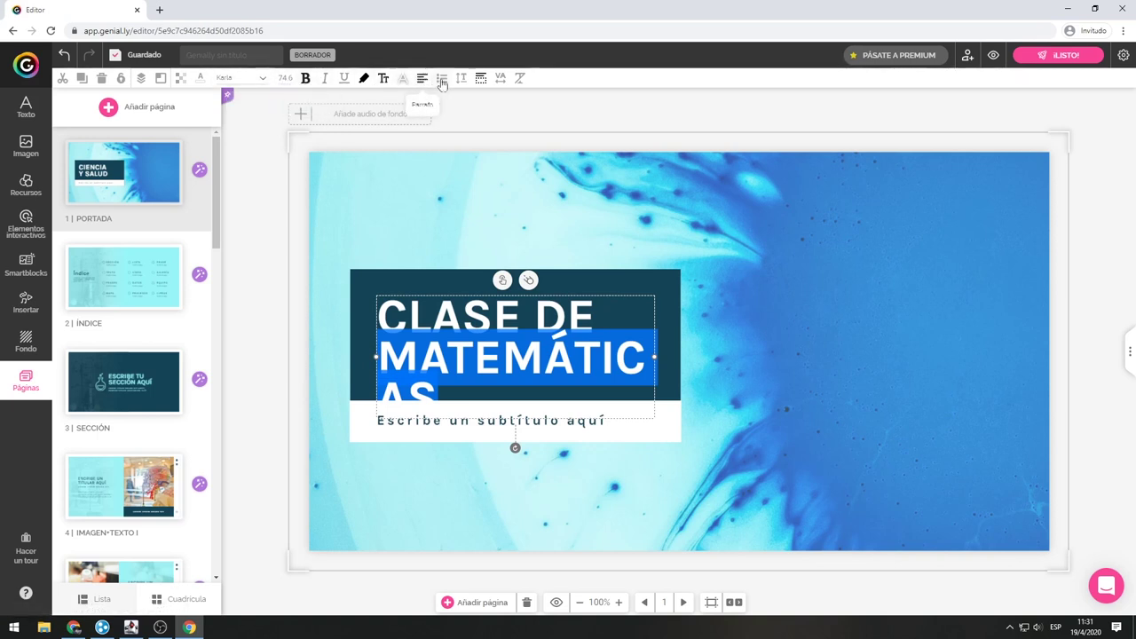
{"action": "left_click", "coordinate": [425, 81]}
{"action": "left_click", "coordinate": [444, 104]}
{"action": "left_click", "coordinate": [428, 104]}
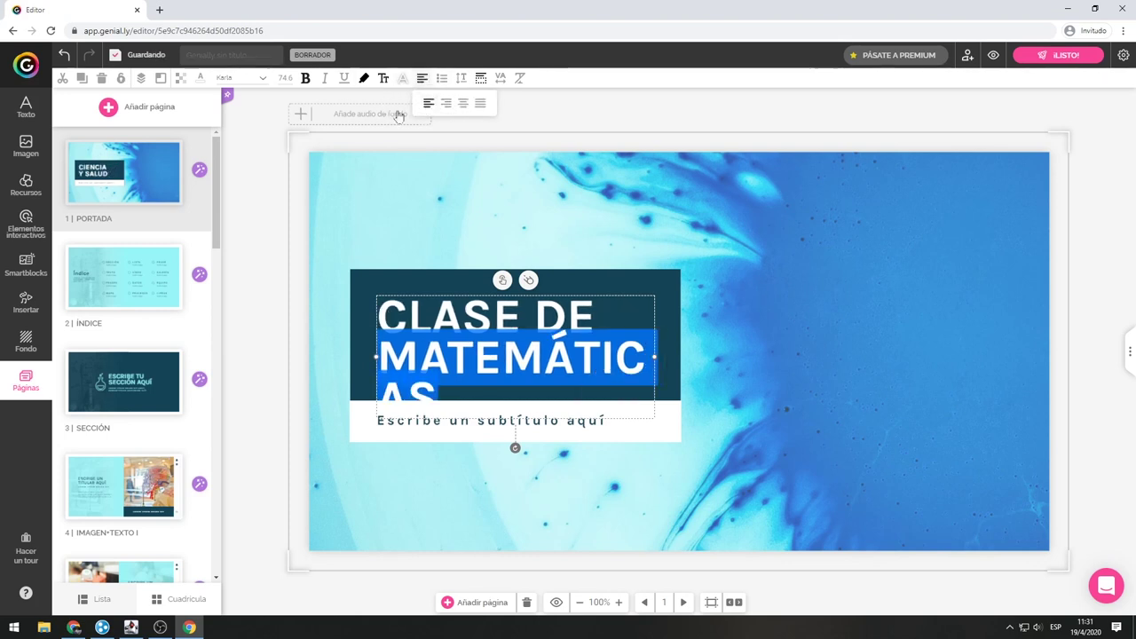
{"action": "left_click", "coordinate": [285, 77]}
{"action": "left_click", "coordinate": [296, 148]}
{"action": "left_click", "coordinate": [603, 443]}
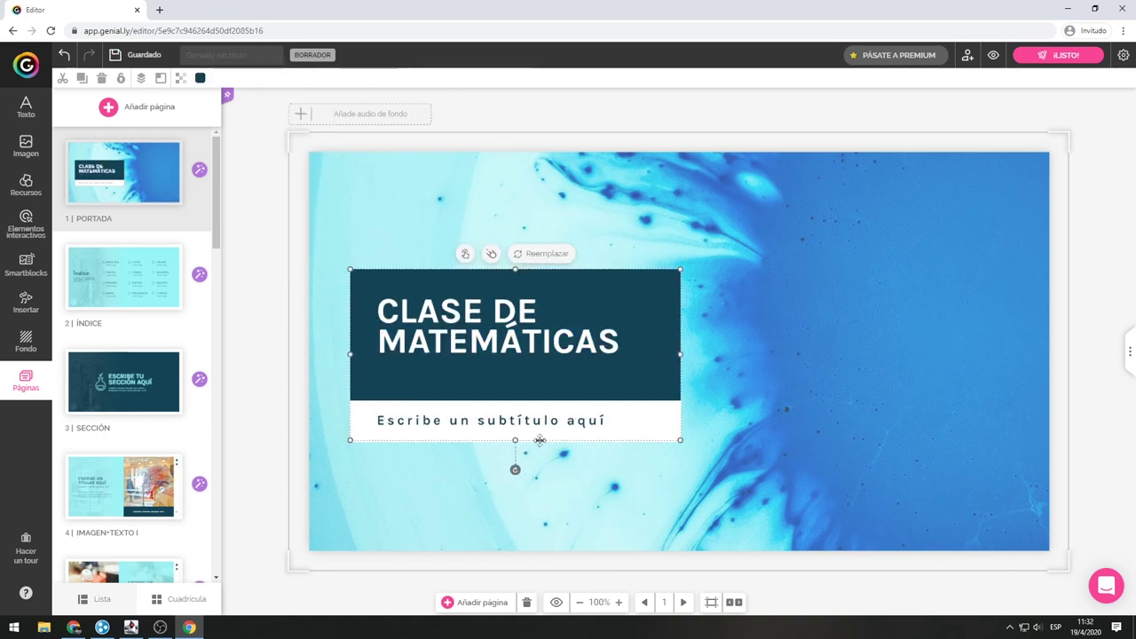
{"action": "left_click", "coordinate": [266, 373]}
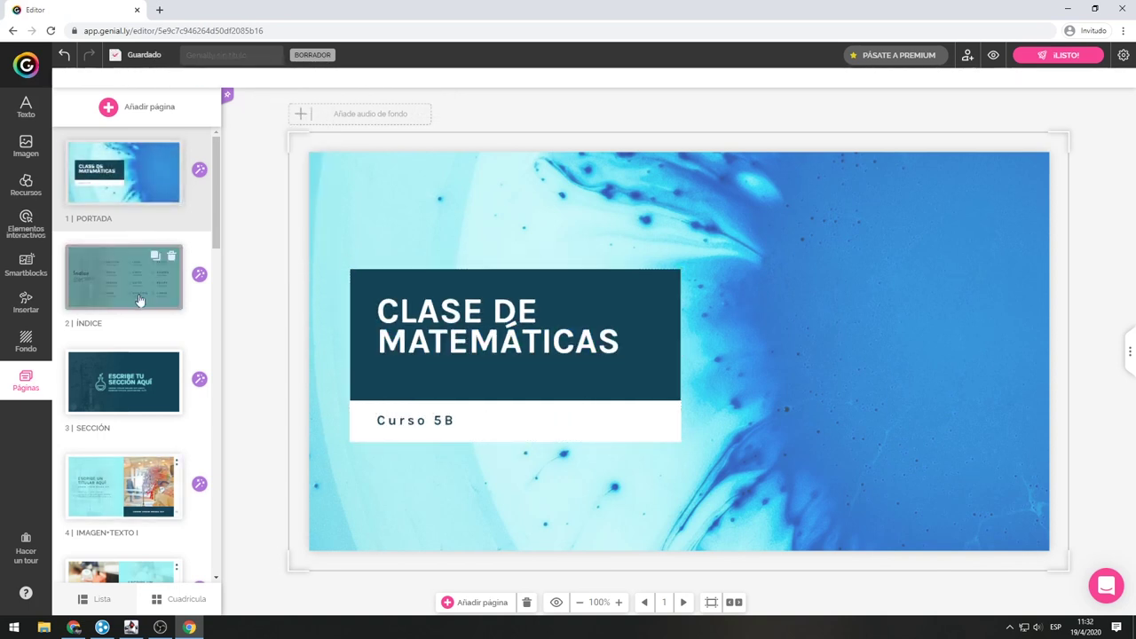
- Browse Genially's image library, then switch to the icons and illustrations resources
{"action": "scroll", "coordinate": [139, 300], "scroll_direction": "down", "scroll_amount": 2}
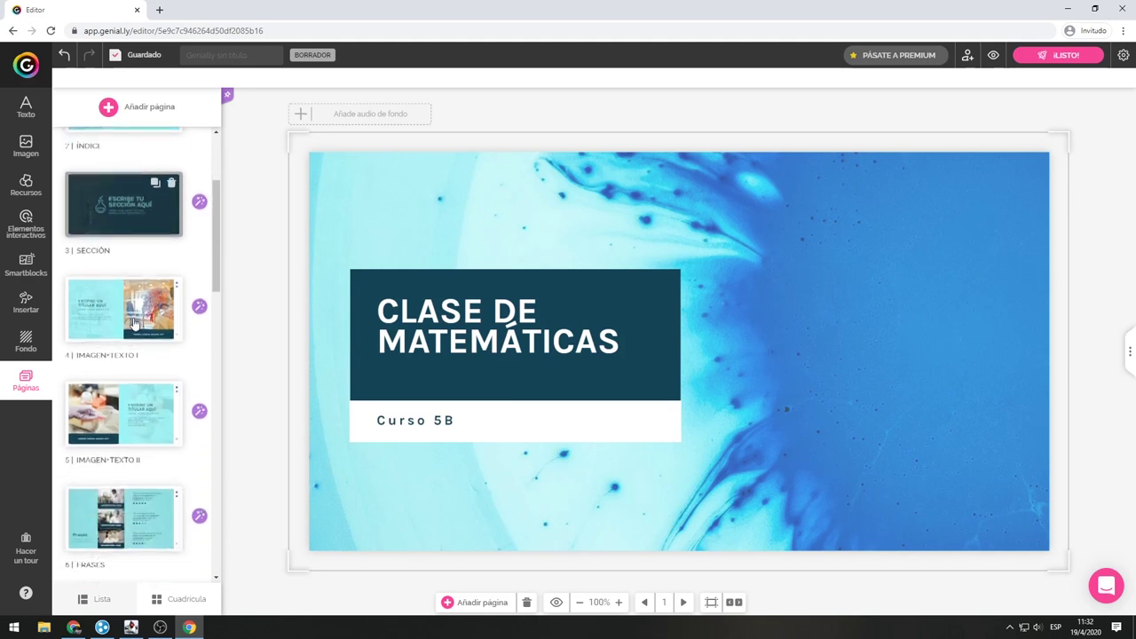
{"action": "scroll", "coordinate": [129, 293], "scroll_direction": "up", "scroll_amount": 2}
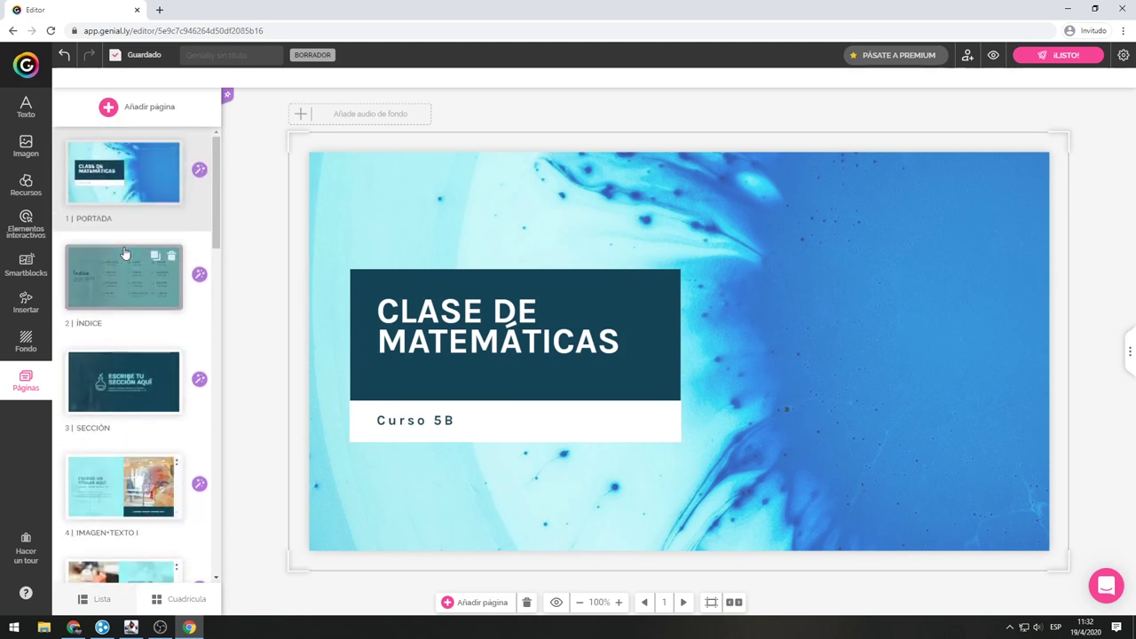
{"action": "left_click", "coordinate": [27, 145]}
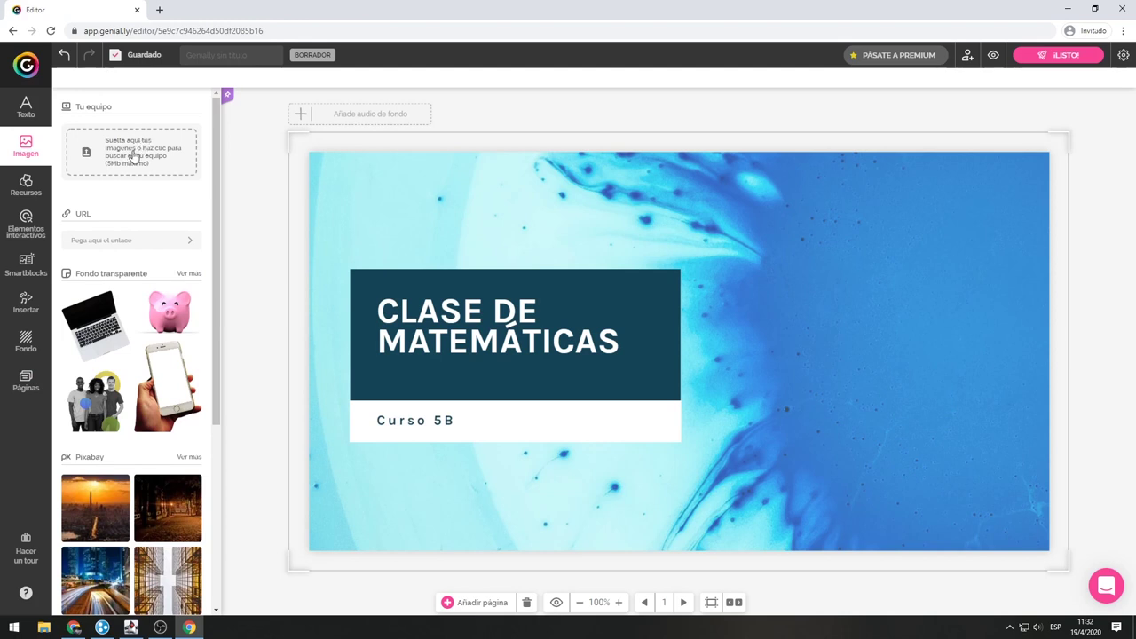
{"action": "scroll", "coordinate": [88, 168], "scroll_direction": "down", "scroll_amount": 1}
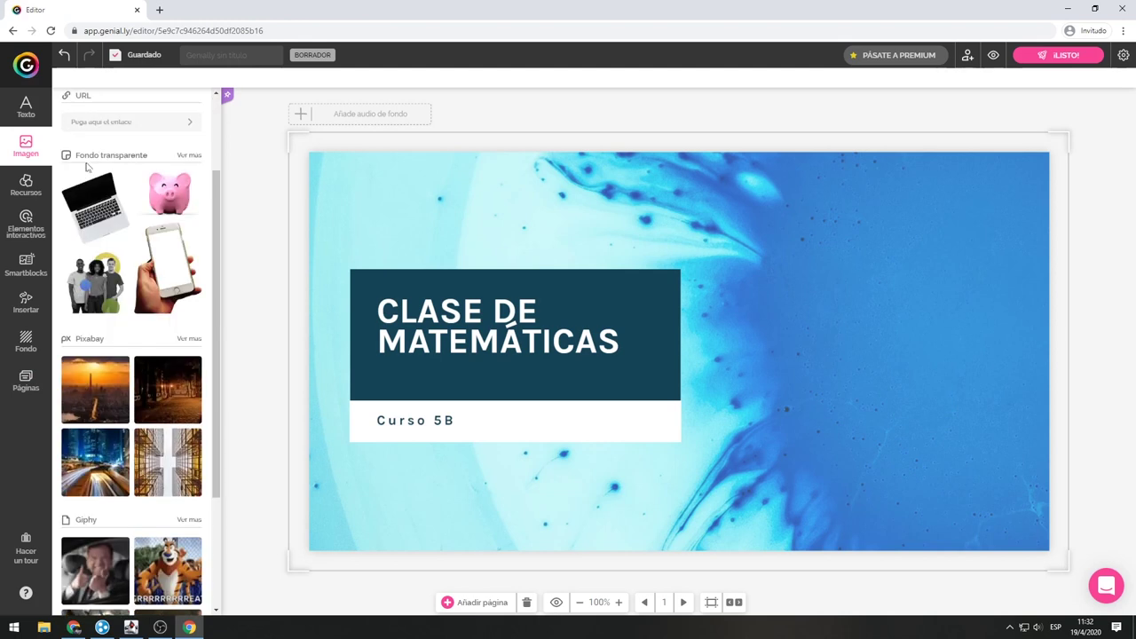
{"action": "scroll", "coordinate": [152, 263], "scroll_direction": "down", "scroll_amount": 1}
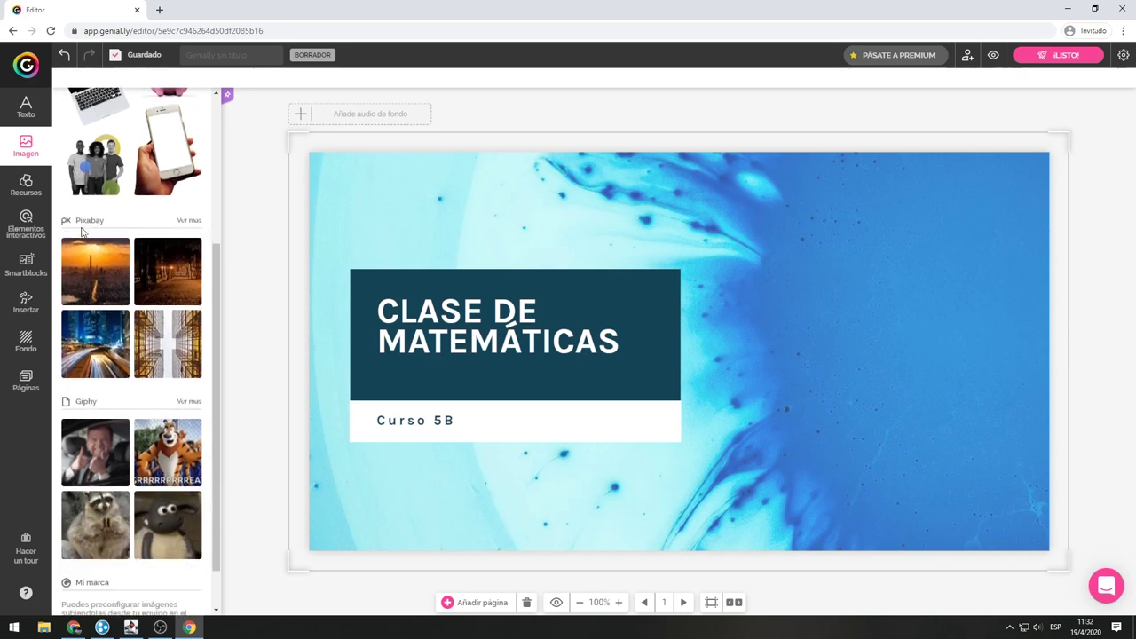
{"action": "scroll", "coordinate": [96, 284], "scroll_direction": "down", "scroll_amount": 1}
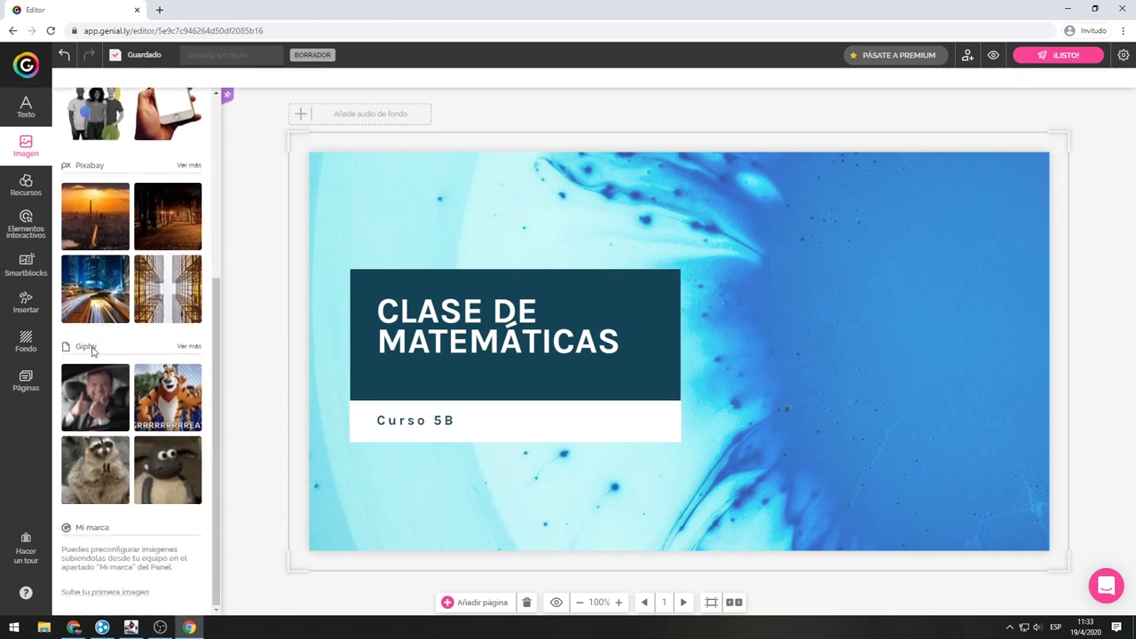
{"action": "left_click", "coordinate": [21, 185]}
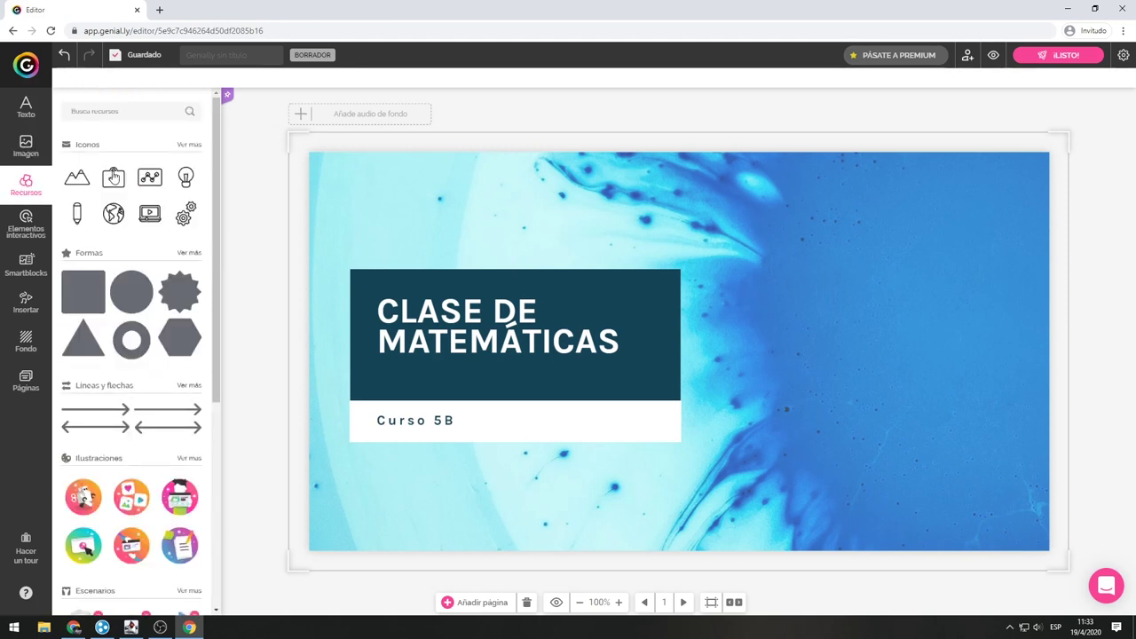
- Insert the isometric computer-desk scene illustration and shrink it to sit beside the title
{"action": "scroll", "coordinate": [100, 362], "scroll_direction": "down", "scroll_amount": 1}
{"action": "scroll", "coordinate": [104, 320], "scroll_direction": "down", "scroll_amount": 1}
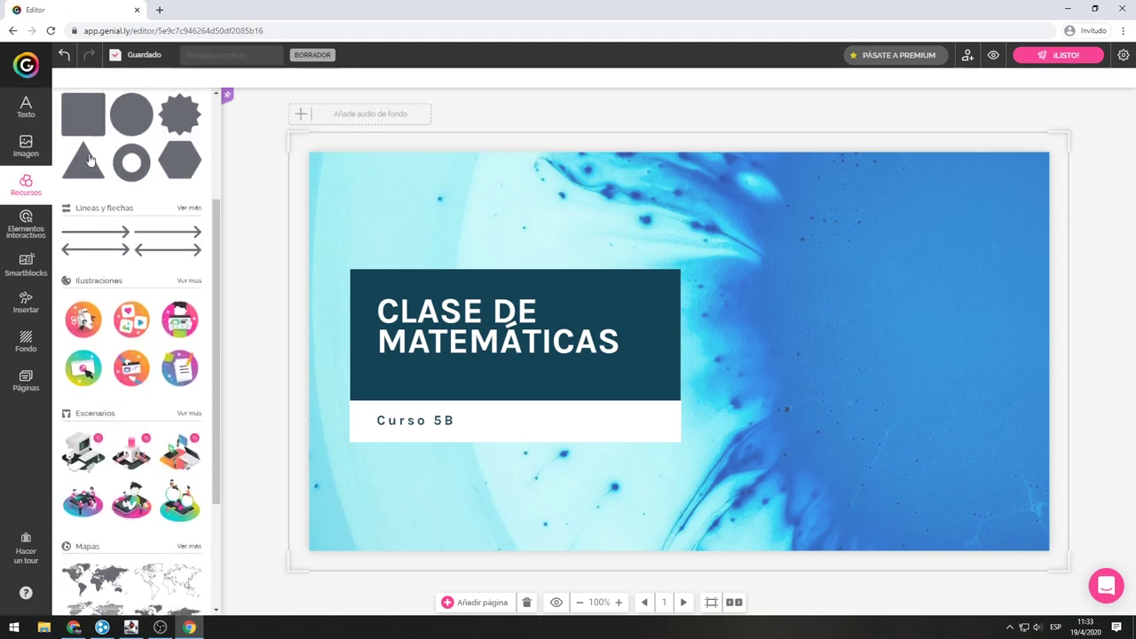
{"action": "scroll", "coordinate": [124, 284], "scroll_direction": "up", "scroll_amount": 1}
{"action": "scroll", "coordinate": [152, 256], "scroll_direction": "down", "scroll_amount": 2}
{"action": "scroll", "coordinate": [153, 259], "scroll_direction": "down", "scroll_amount": 2}
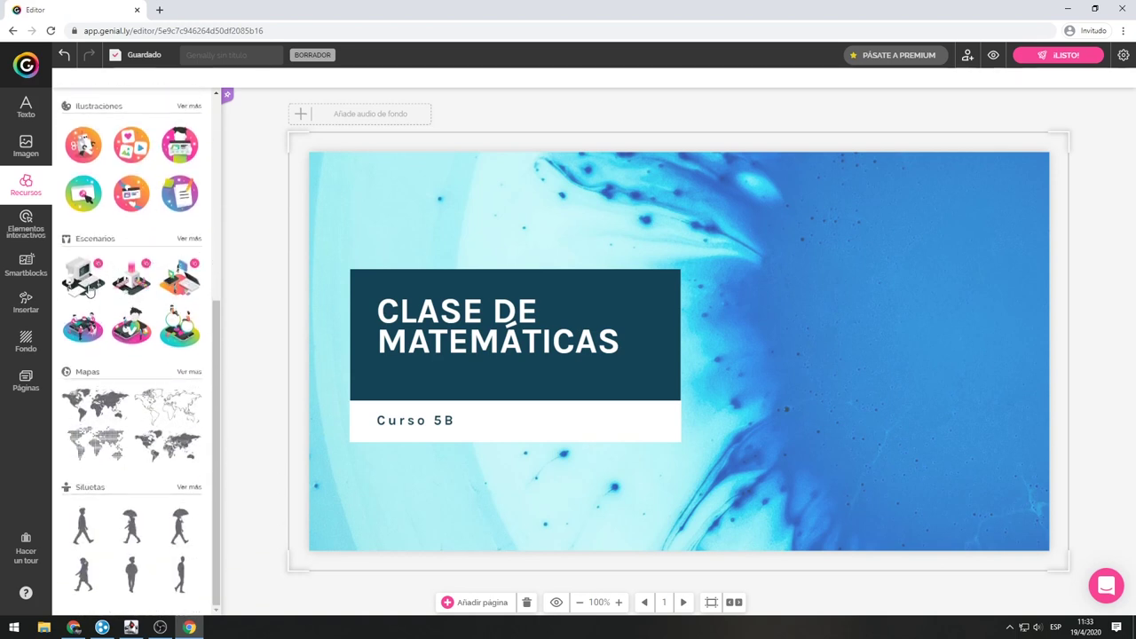
{"action": "left_click", "coordinate": [89, 291]}
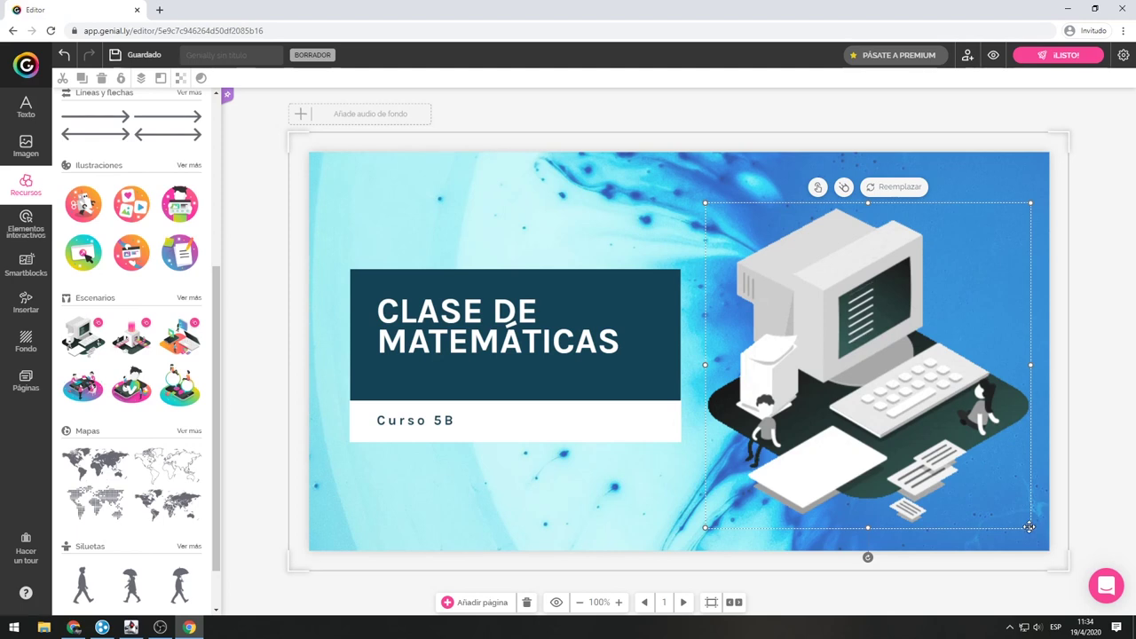
{"action": "left_click_drag", "start_coordinate": [1028, 526], "coordinate": [998, 495]}
{"action": "left_click", "coordinate": [707, 228]}
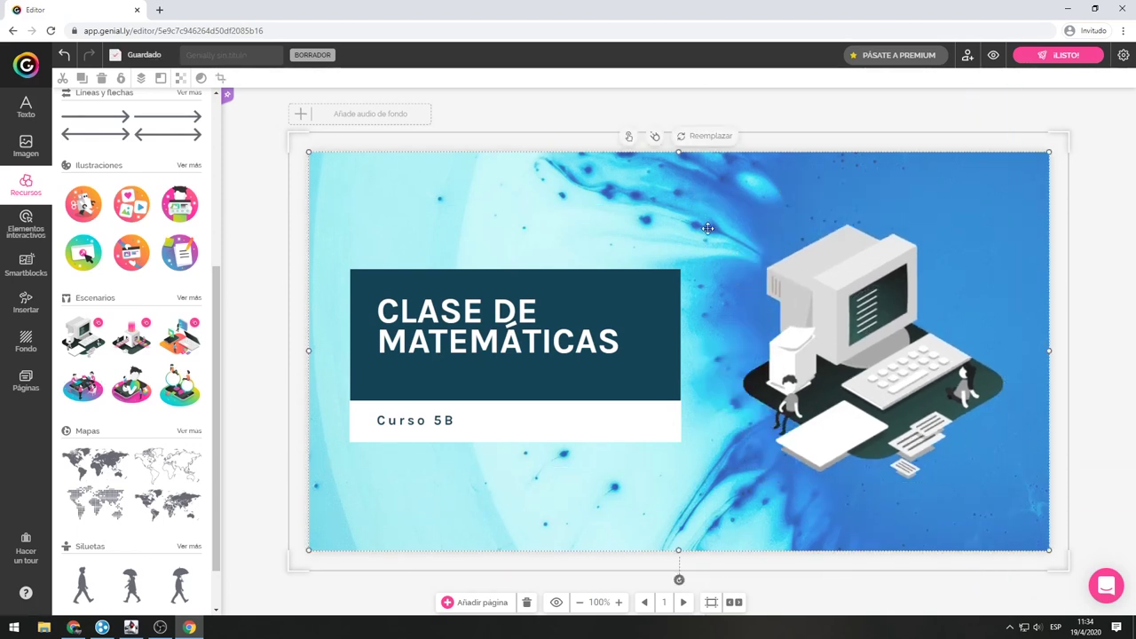
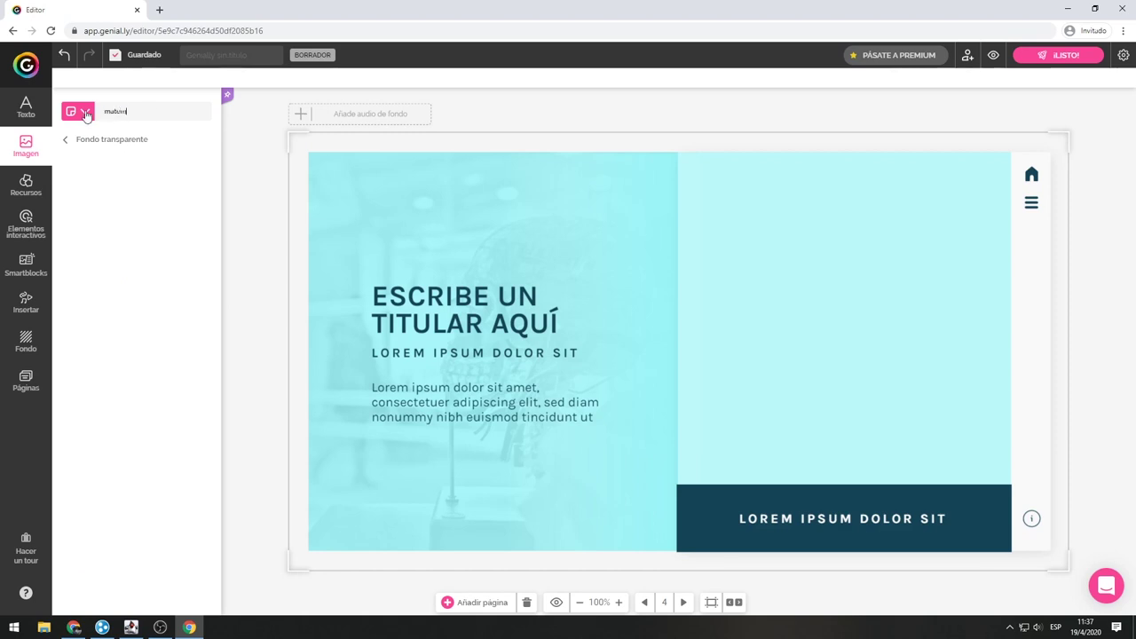
- Insert a calculator image from the image library and enlarge it on the slide's right side
{"action": "key", "text": "Return"}
{"action": "left_click", "coordinate": [96, 192]}
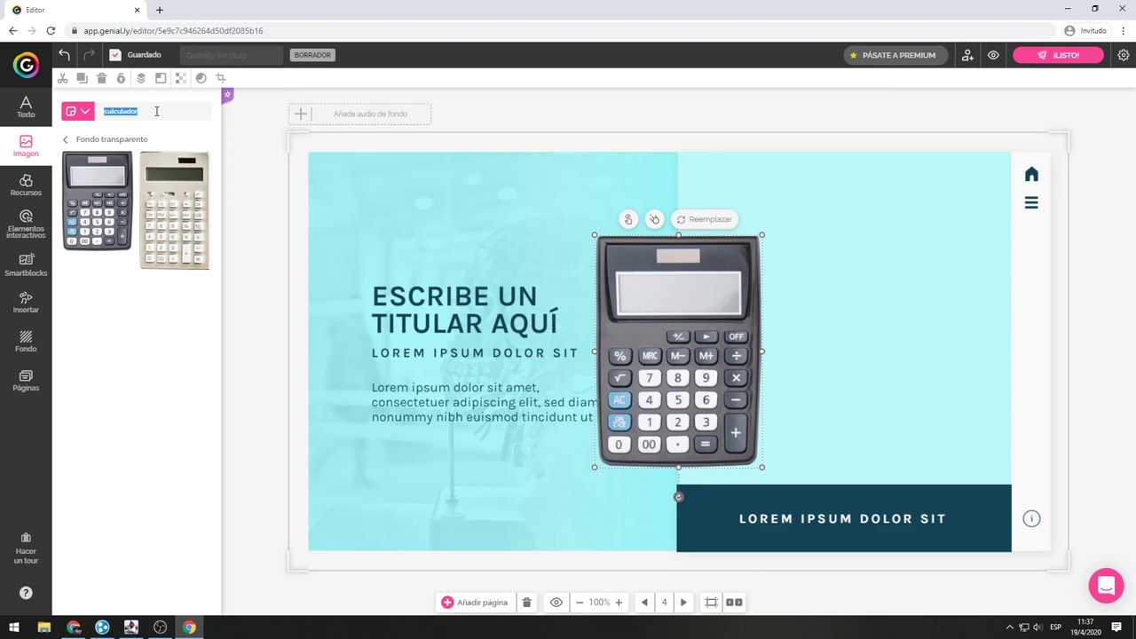
{"action": "key", "text": "BackSpace"}
{"action": "left_click_drag", "start_coordinate": [641, 318], "coordinate": [757, 256]}
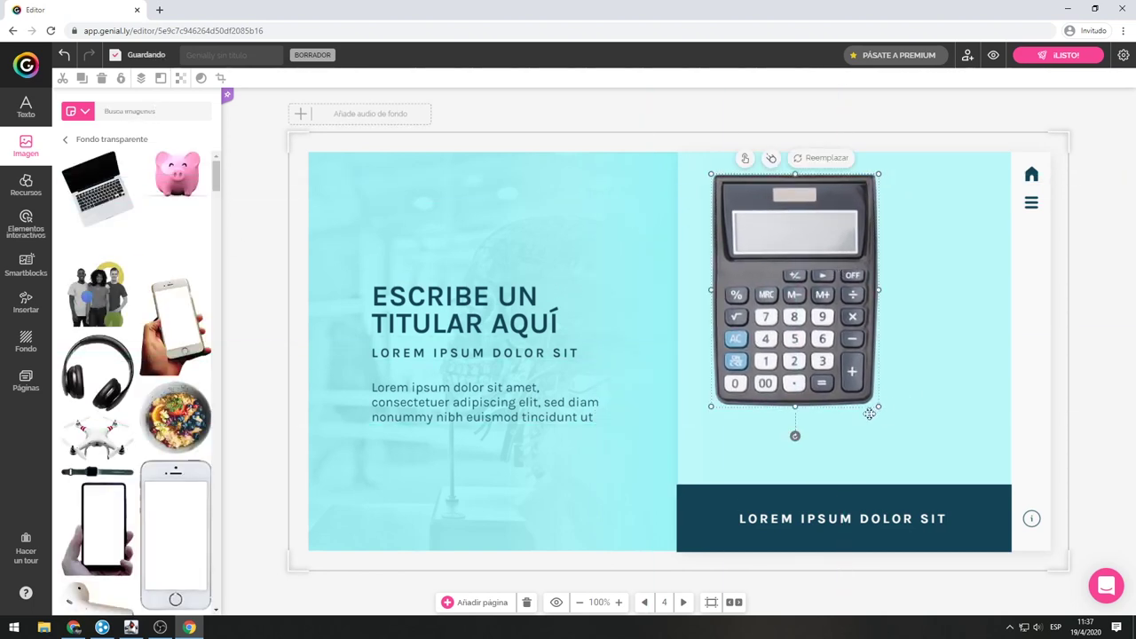
{"action": "left_click_drag", "start_coordinate": [878, 410], "coordinate": [939, 470]}
{"action": "left_click_drag", "start_coordinate": [825, 320], "coordinate": [879, 319]}
- Retitle the slide 'Calculadora' with subtitle 'FUNCIONAMIENTO' and delete the lorem ipsum placeholder text
{"action": "left_click", "coordinate": [433, 327]}
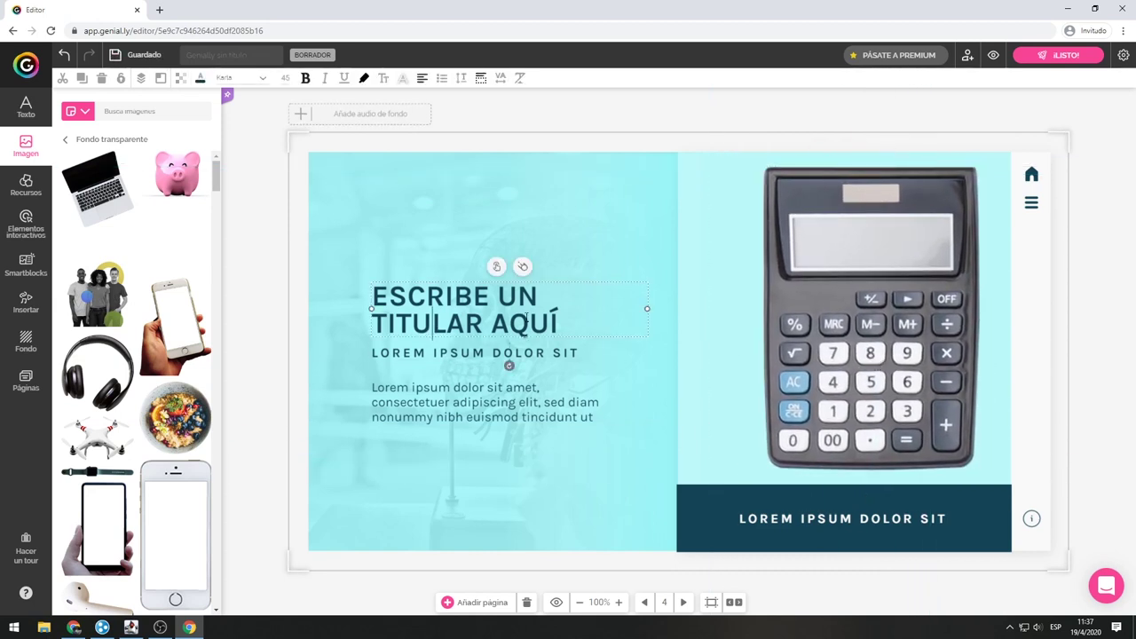
{"action": "left_click_drag", "start_coordinate": [582, 314], "coordinate": [300, 266]}
{"action": "type", "text": "Calculadora"}
{"action": "triple_click", "coordinate": [406, 353]}
{"action": "type", "text": "FUNCIONAMIENTO"}
{"action": "triple_click", "coordinate": [405, 381]}
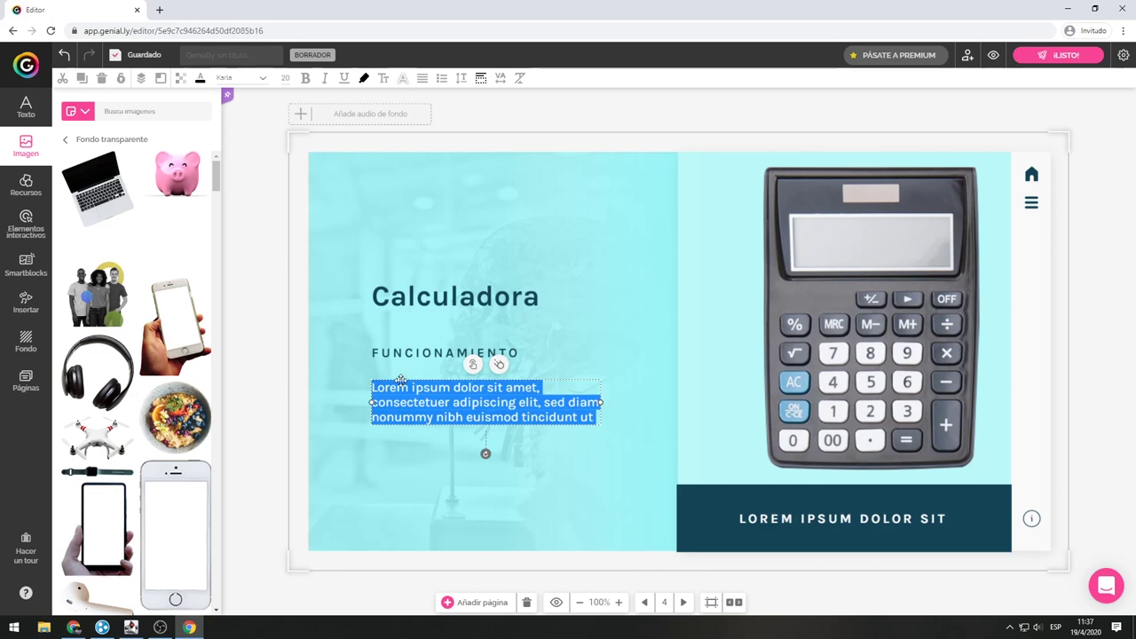
{"action": "key", "text": "Delete"}
{"action": "left_click", "coordinate": [383, 434]}
{"action": "triple_click", "coordinate": [749, 525]}
{"action": "key", "text": "Delete"}
{"action": "left_click", "coordinate": [751, 538]}
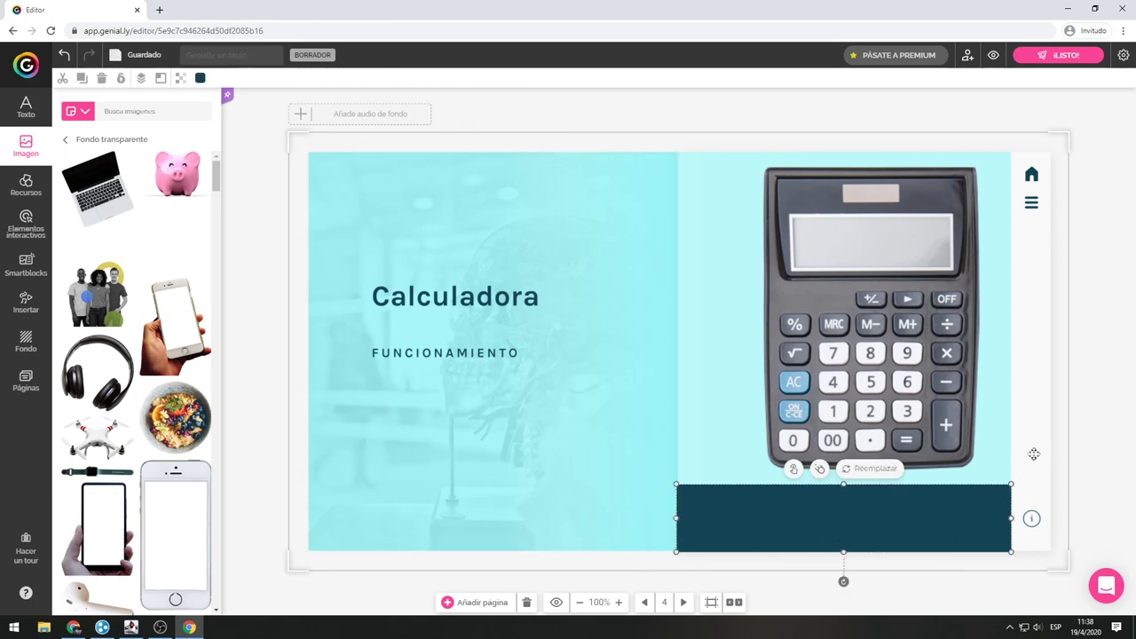
- Look through the pages list, return to the Calculadora page and start publishing
{"action": "left_click", "coordinate": [26, 381]}
{"action": "scroll", "coordinate": [131, 338], "scroll_direction": "down", "scroll_amount": 1}
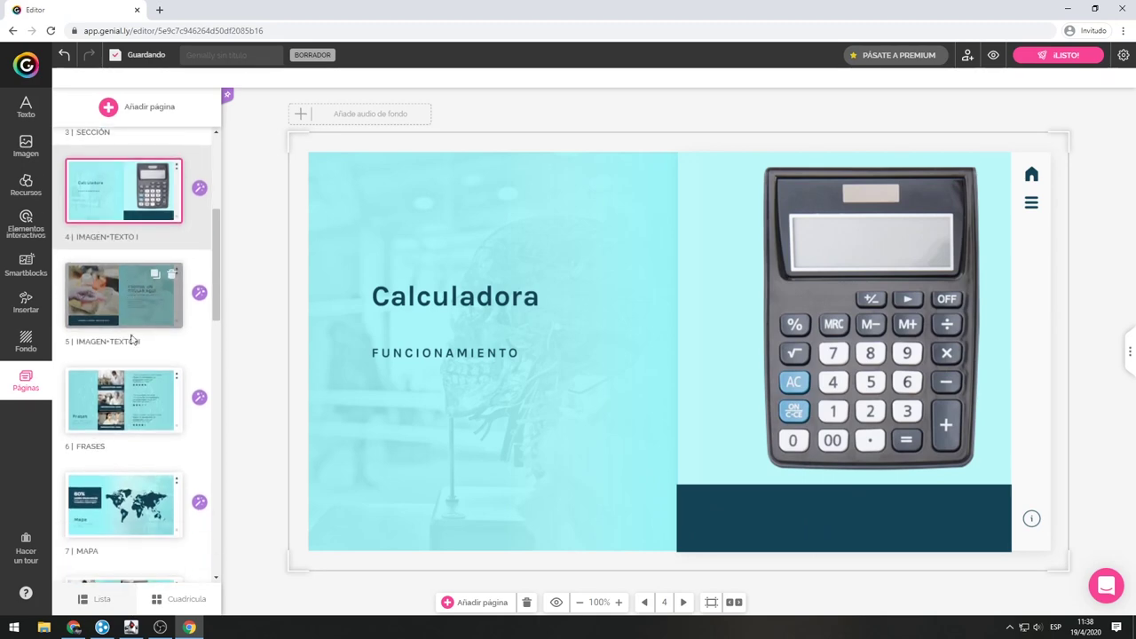
{"action": "scroll", "coordinate": [128, 395], "scroll_direction": "down", "scroll_amount": 2}
{"action": "left_click", "coordinate": [125, 431]}
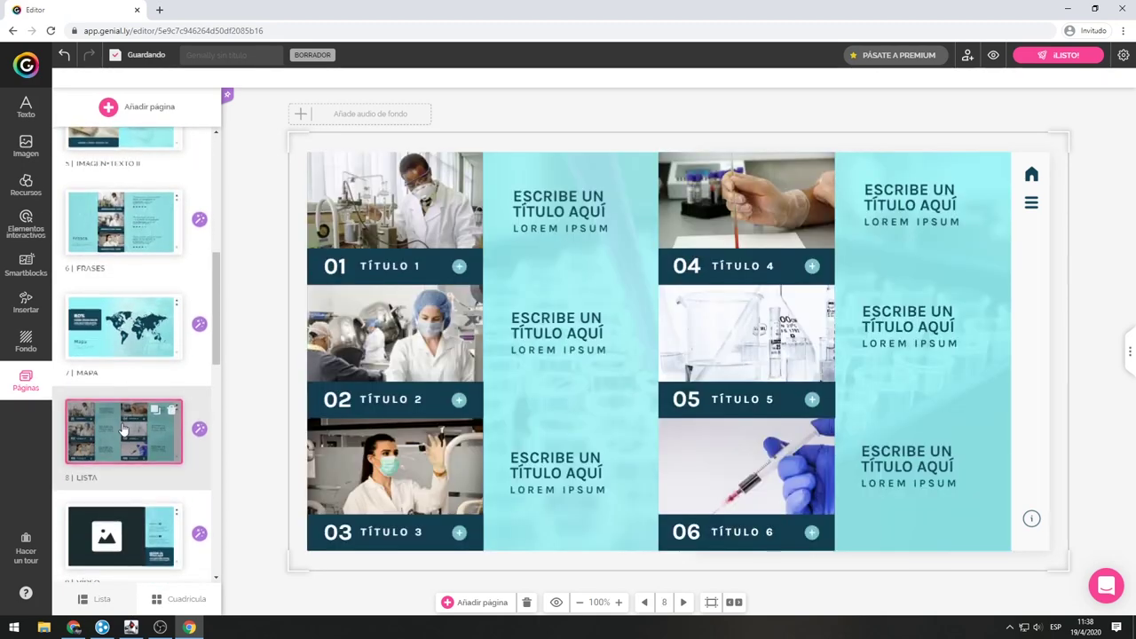
{"action": "scroll", "coordinate": [124, 430], "scroll_direction": "up", "scroll_amount": 4}
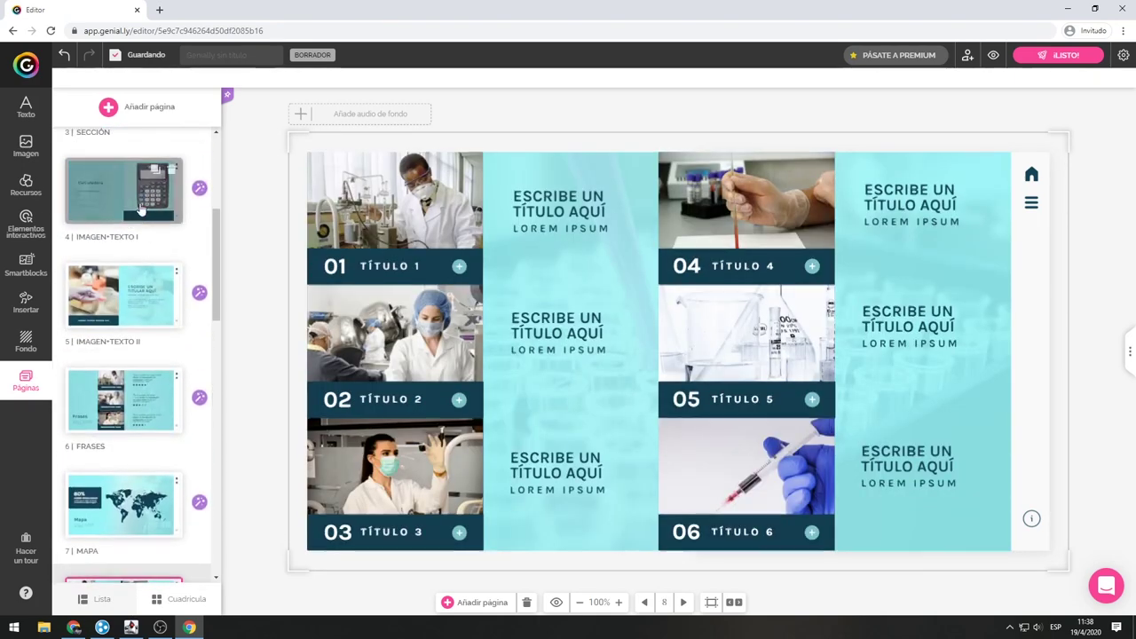
{"action": "left_click", "coordinate": [139, 208]}
{"action": "left_click", "coordinate": [1062, 55]}
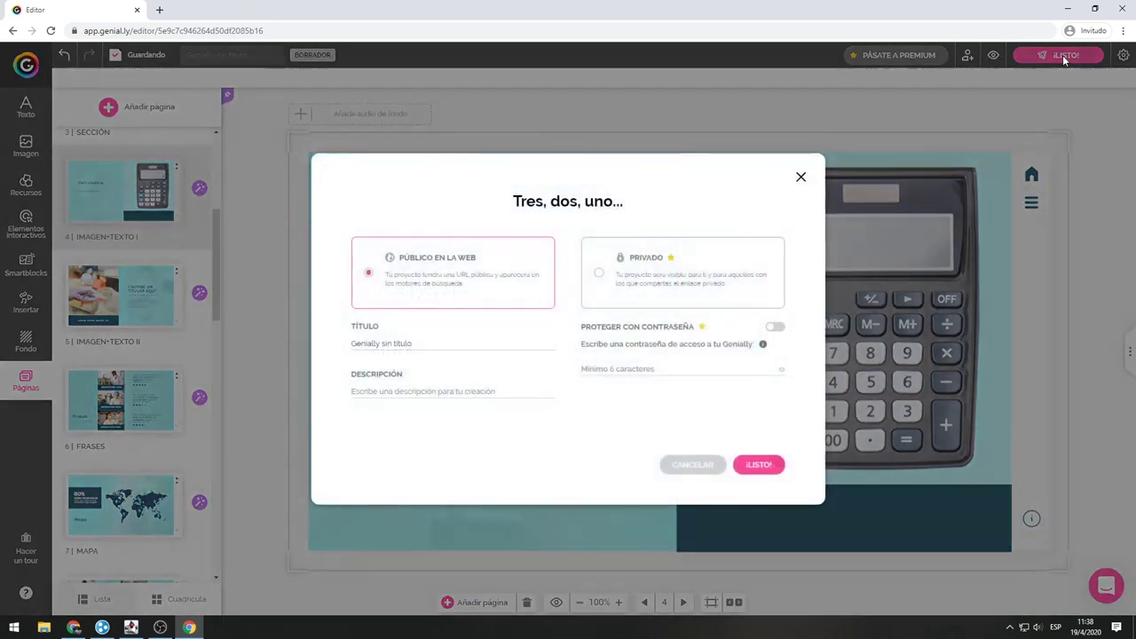
- Publish the presentation with the title 'Clase 5B'
{"action": "left_click_drag", "start_coordinate": [436, 343], "coordinate": [165, 351]}
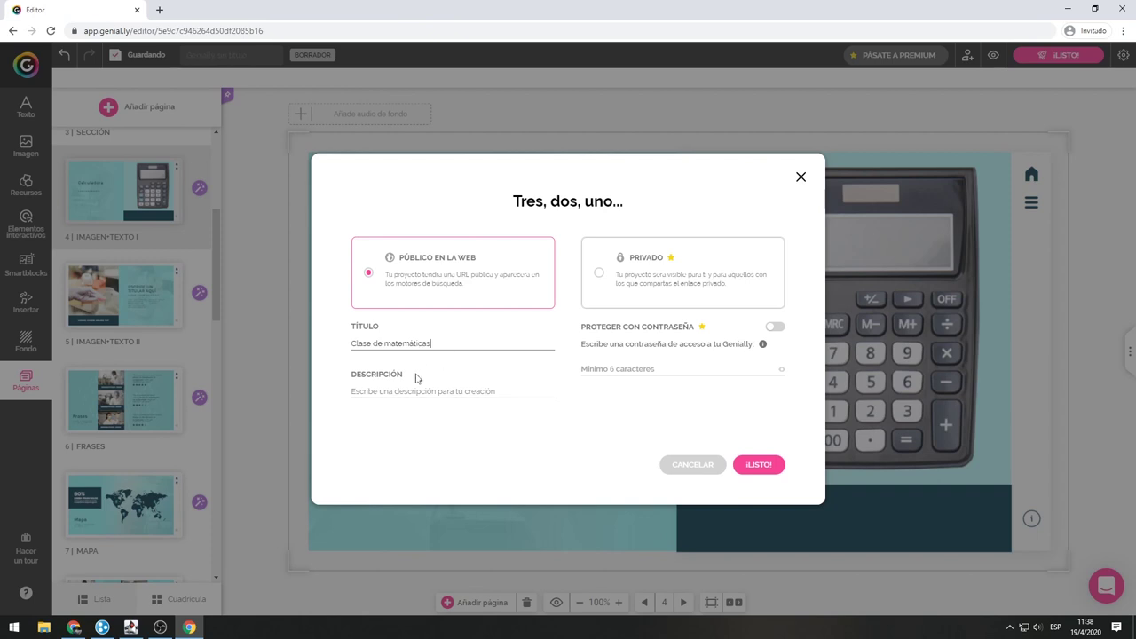
{"action": "type", "text": "Clase 5"}
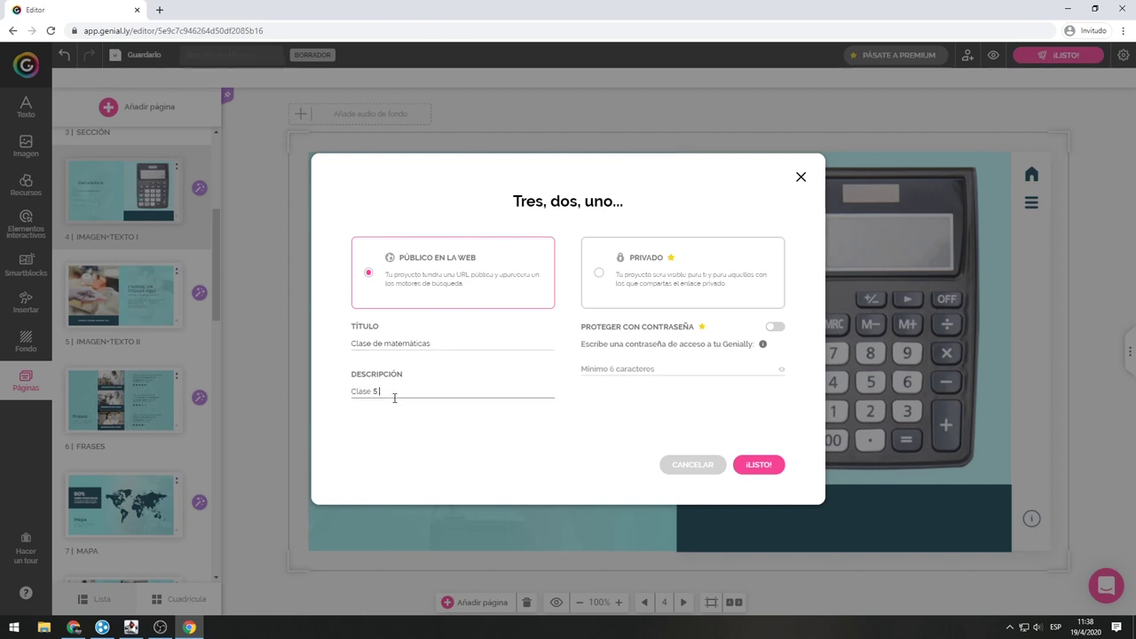
{"action": "type", "text": "B"}
{"action": "left_click", "coordinate": [759, 465]}
{"action": "left_click_drag", "start_coordinate": [430, 189], "coordinate": [502, 189]}
{"action": "left_click", "coordinate": [359, 262]}
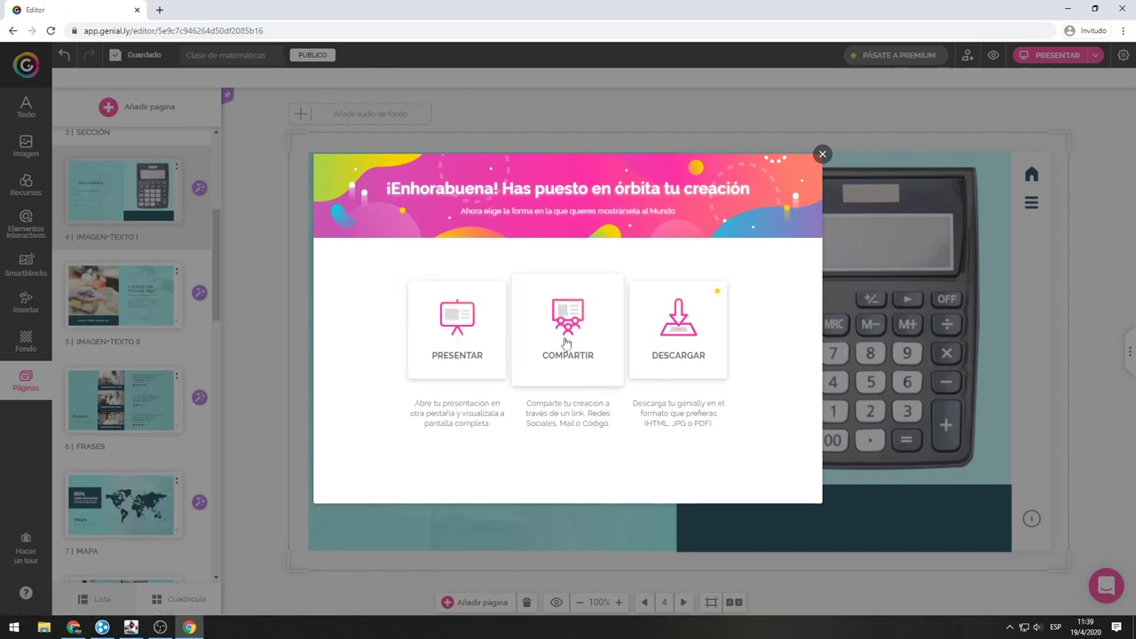
- Open the plans page for the premium download feature
{"action": "mouse_move", "coordinate": [719, 368]}
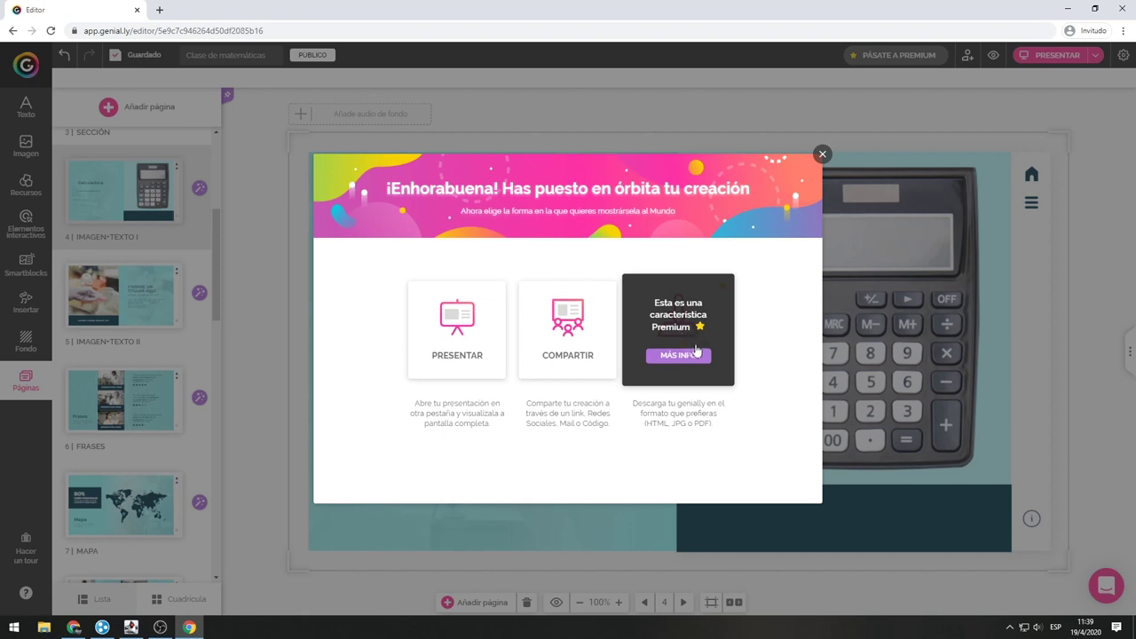
{"action": "left_click", "coordinate": [693, 355]}
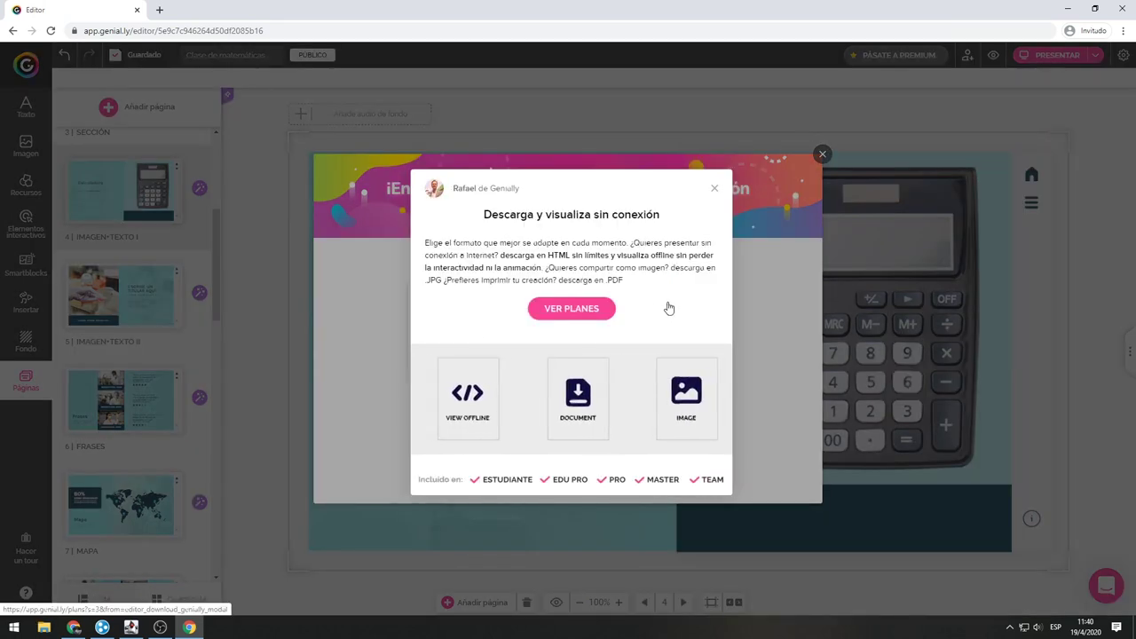
{"action": "left_click", "coordinate": [574, 308]}
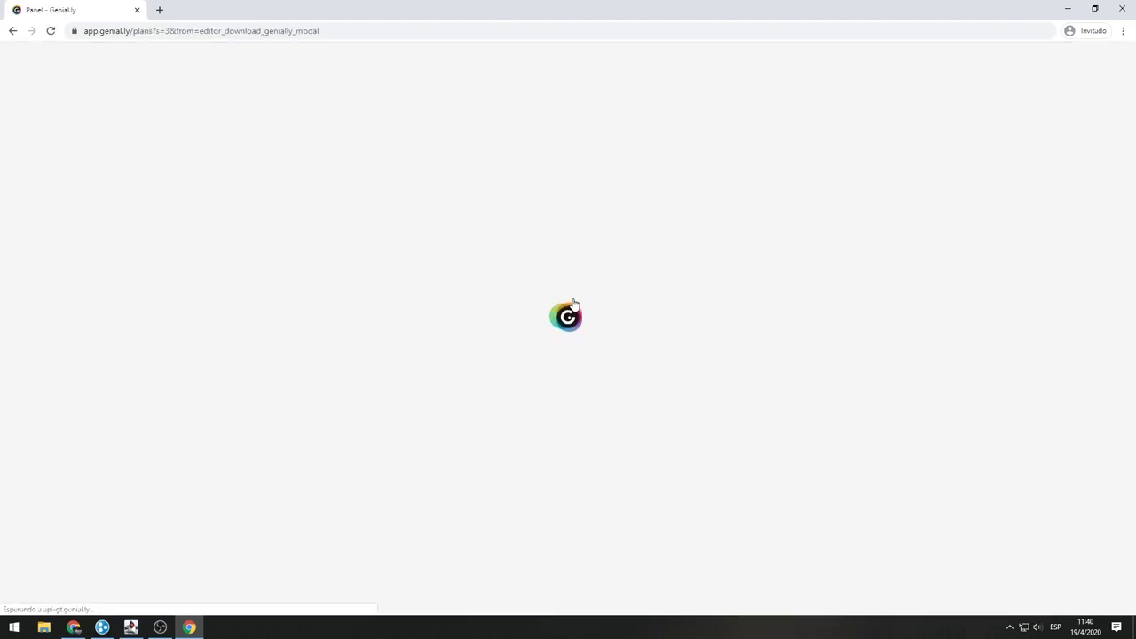
{"action": "scroll", "coordinate": [458, 339], "scroll_direction": "down", "scroll_amount": 1}
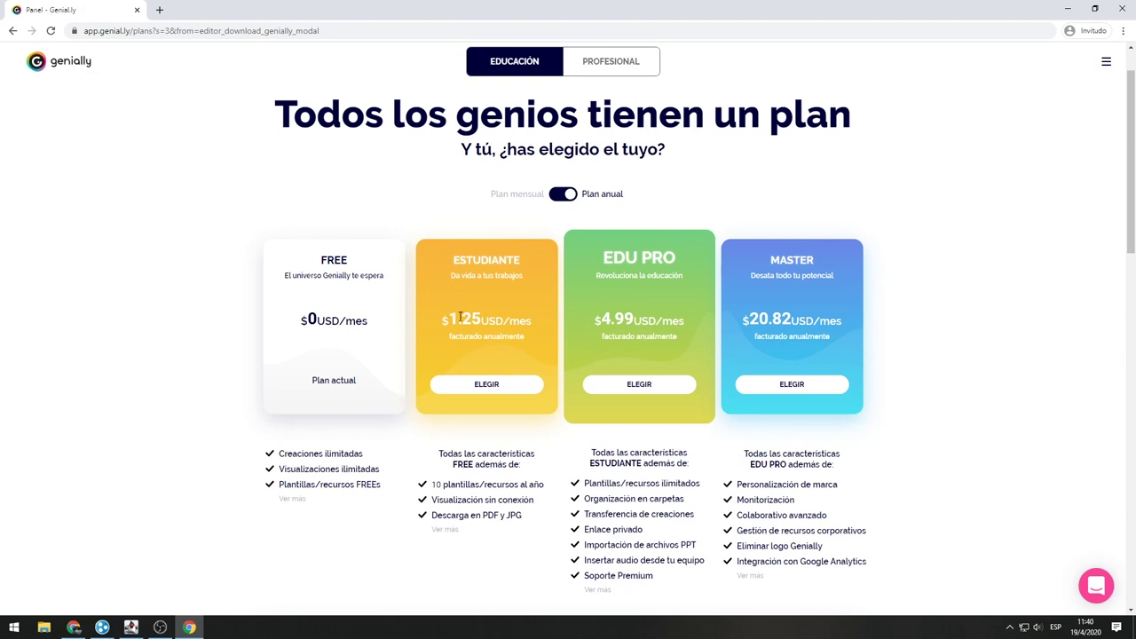
{"action": "left_click", "coordinate": [670, 266]}
{"action": "scroll", "coordinate": [777, 155], "scroll_direction": "down", "scroll_amount": 2}
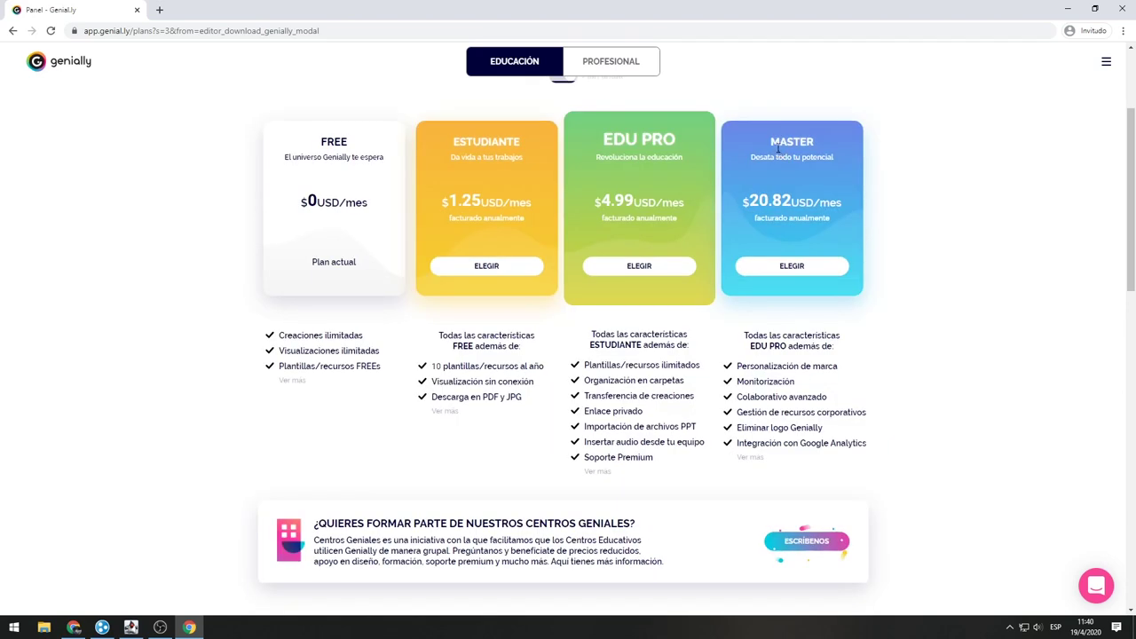
{"action": "scroll", "coordinate": [787, 156], "scroll_direction": "up", "scroll_amount": 1}
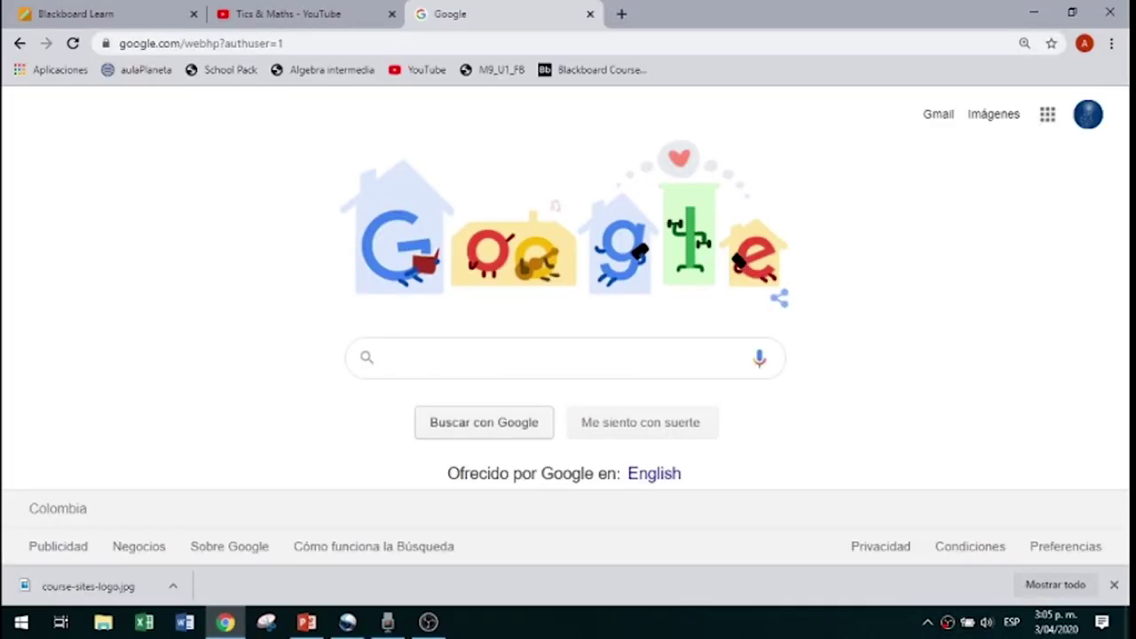
- Search Google for 'coursesites' and open the Blackboard CourseSites result
{"action": "left_click", "coordinate": [389, 357]}
{"action": "type", "text": "coursesites"}
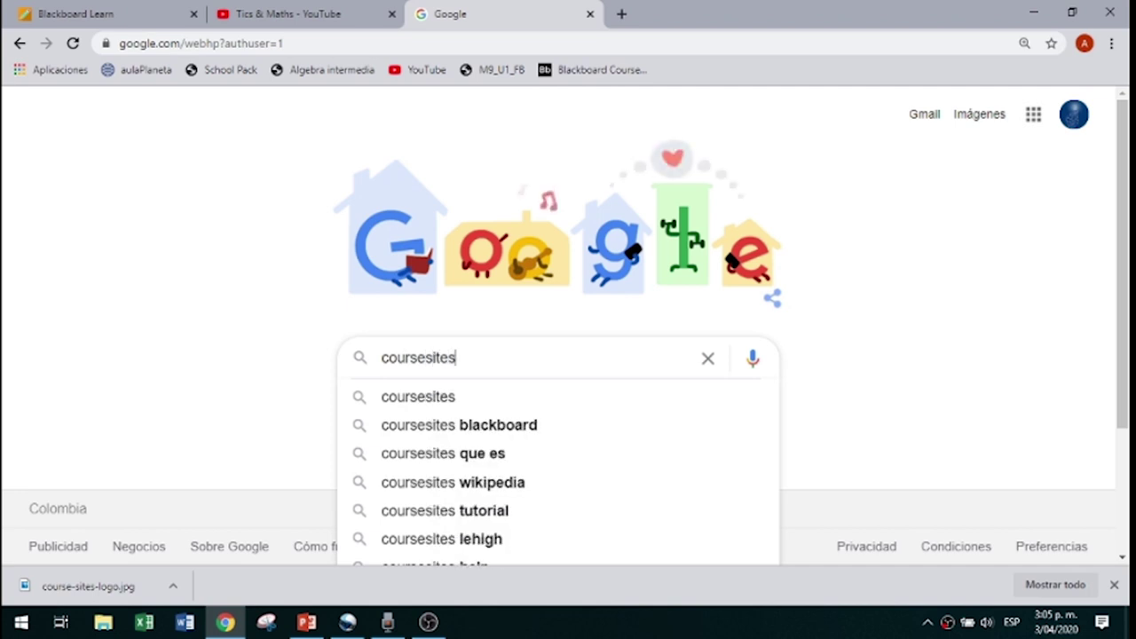
{"action": "key", "text": "Return"}
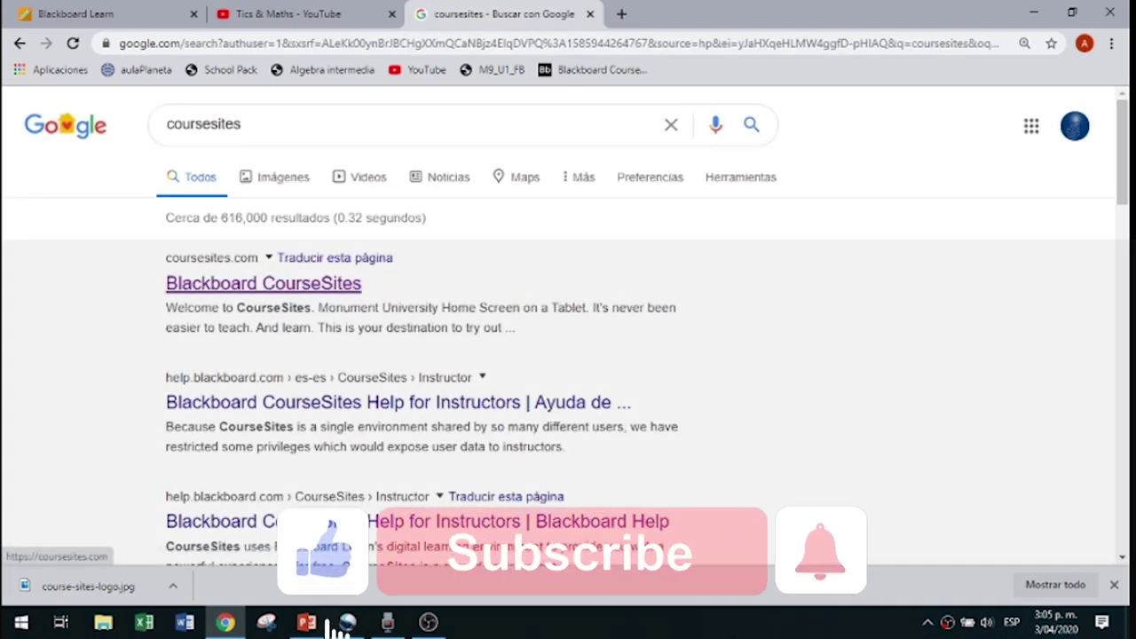
{"action": "left_click", "coordinate": [263, 284]}
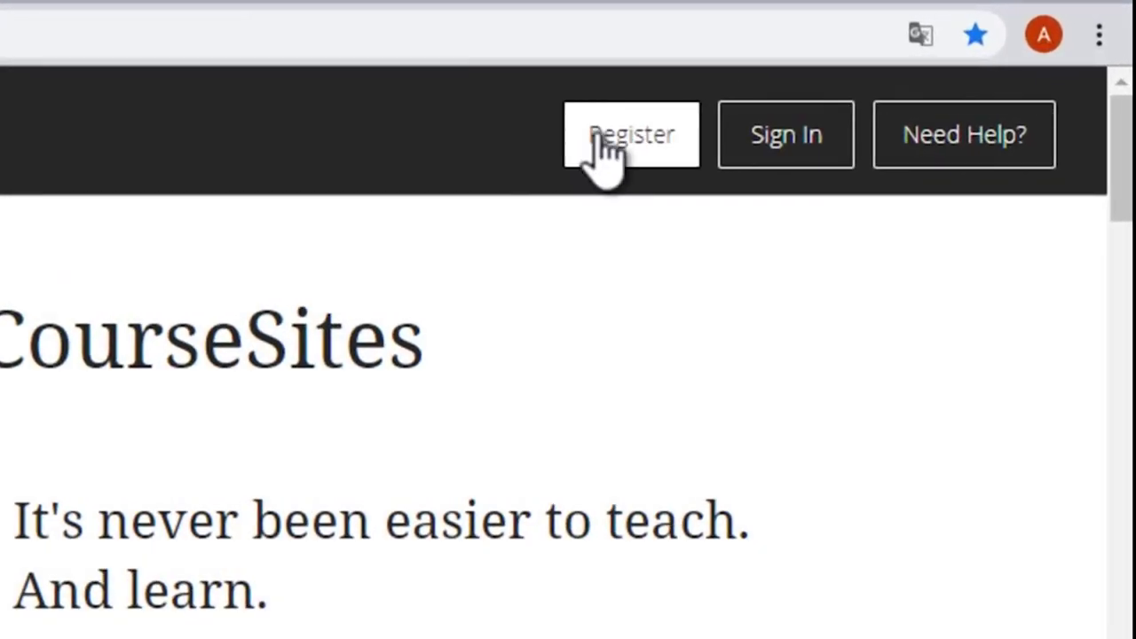
- Start a new CourseSites account registration and enter the name, username and password
{"action": "left_click", "coordinate": [596, 135]}
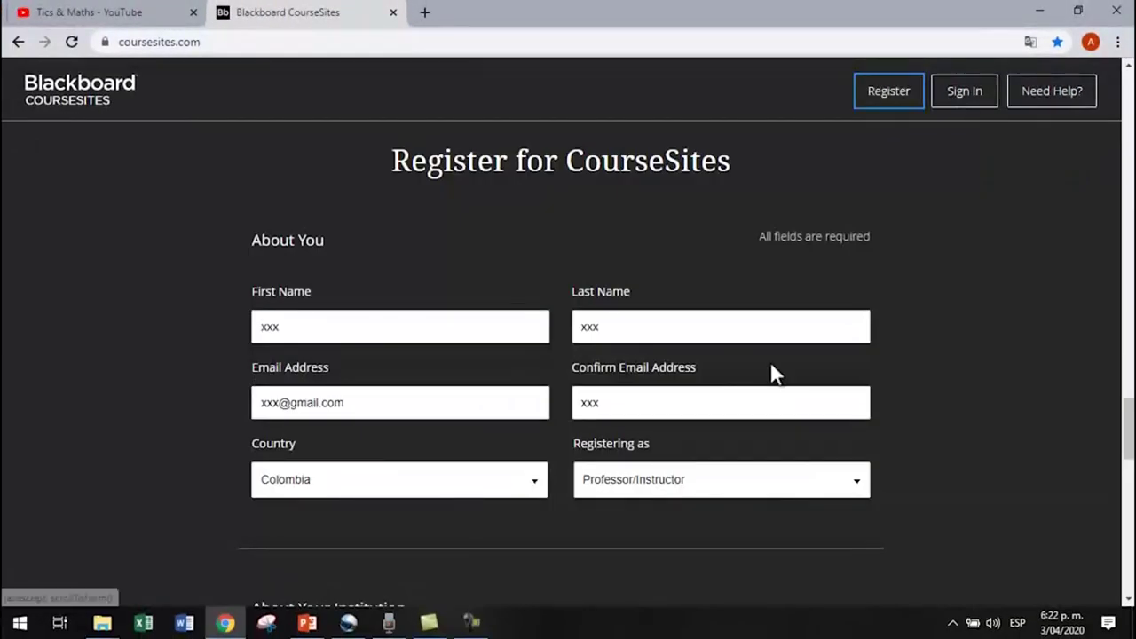
{"action": "left_click", "coordinate": [397, 329]}
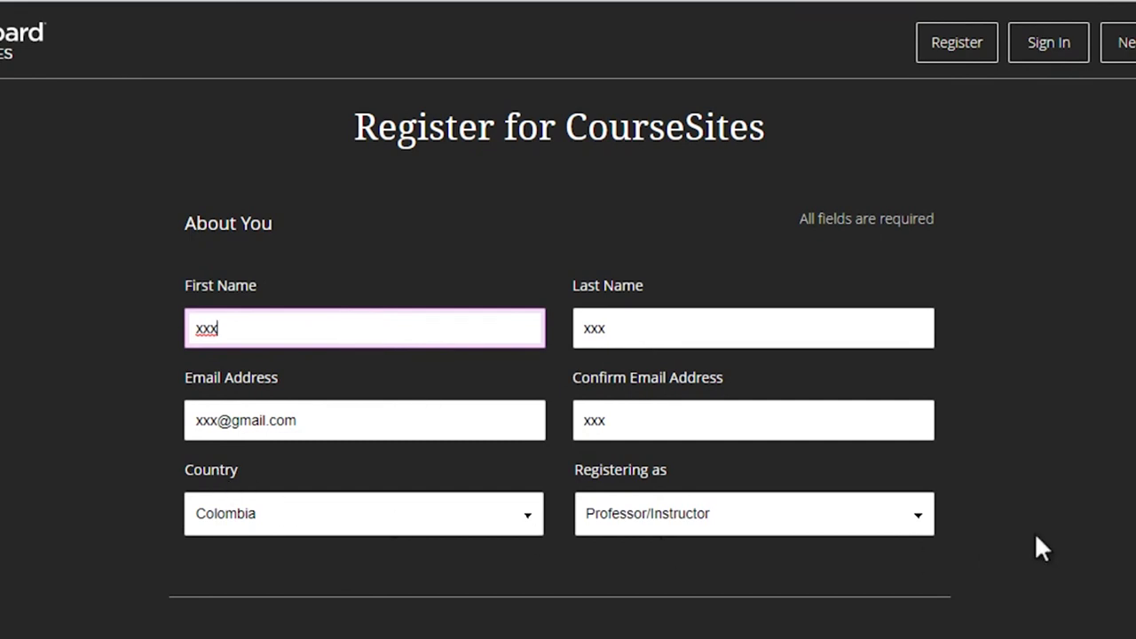
{"action": "scroll", "coordinate": [560, 373], "scroll_direction": "down", "scroll_amount": 5}
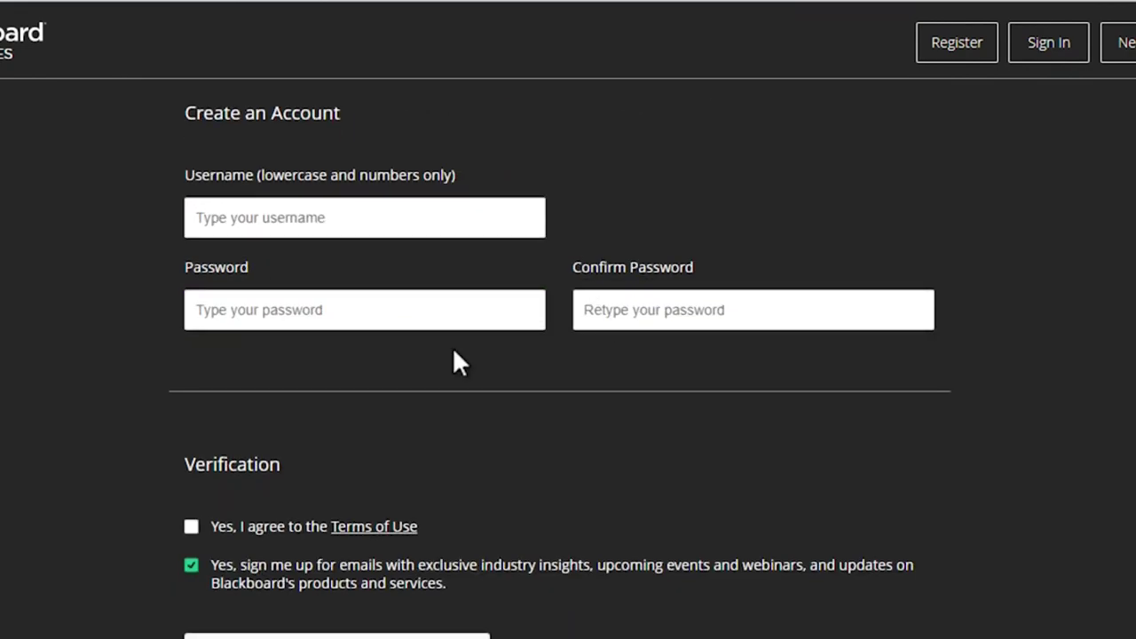
{"action": "left_click", "coordinate": [263, 222]}
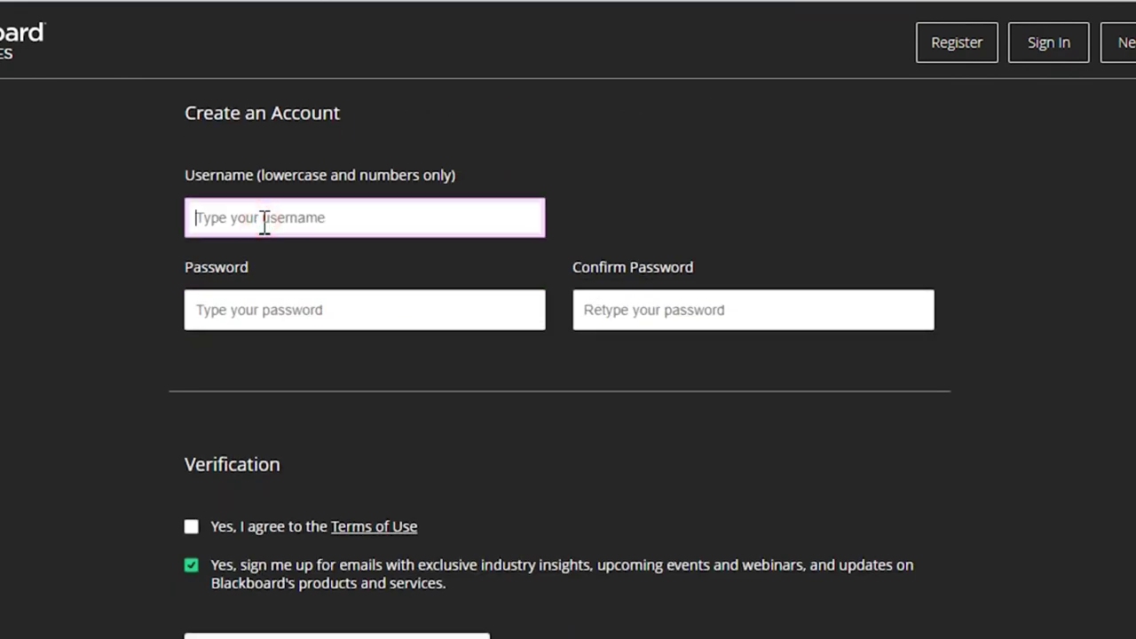
{"action": "type", "text": "ticsandmaths2"}
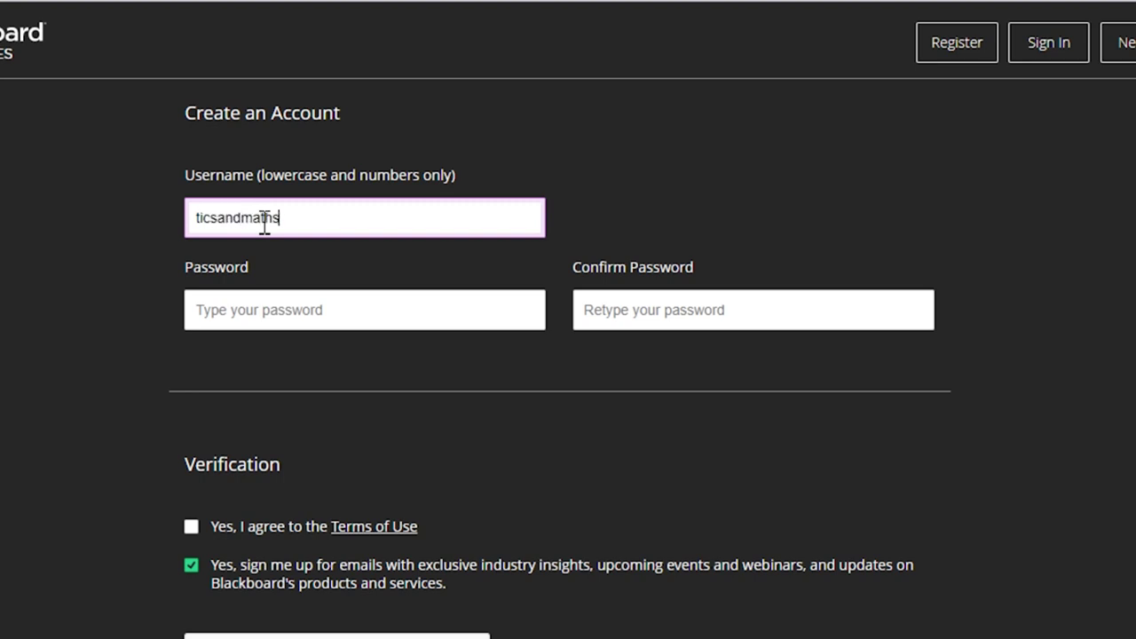
{"action": "left_click", "coordinate": [282, 318]}
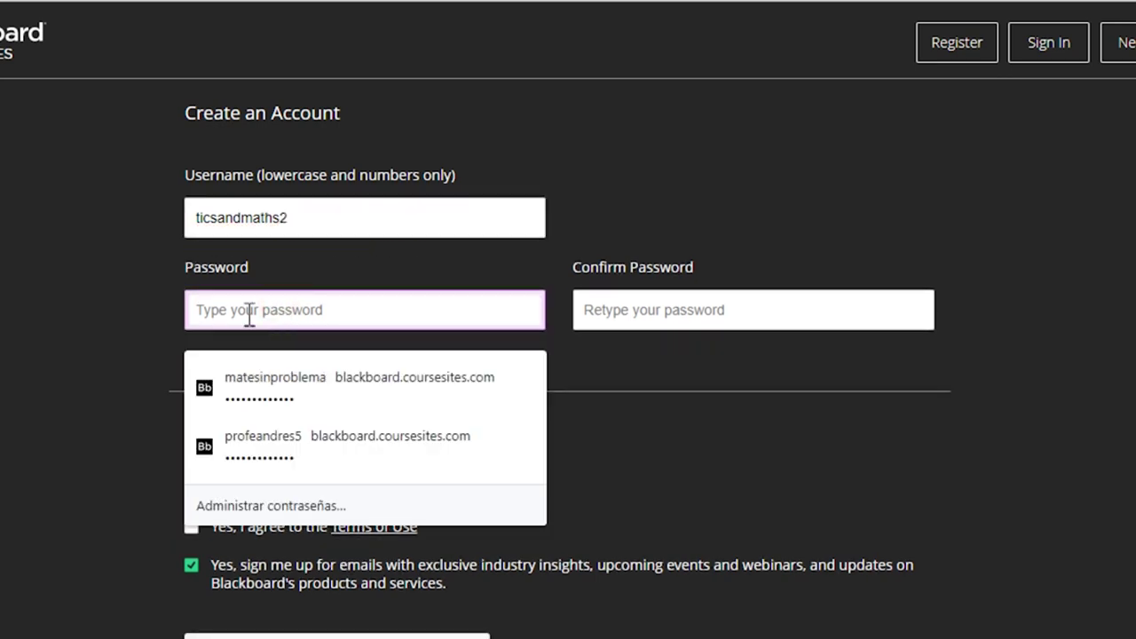
{"action": "left_click", "coordinate": [123, 302]}
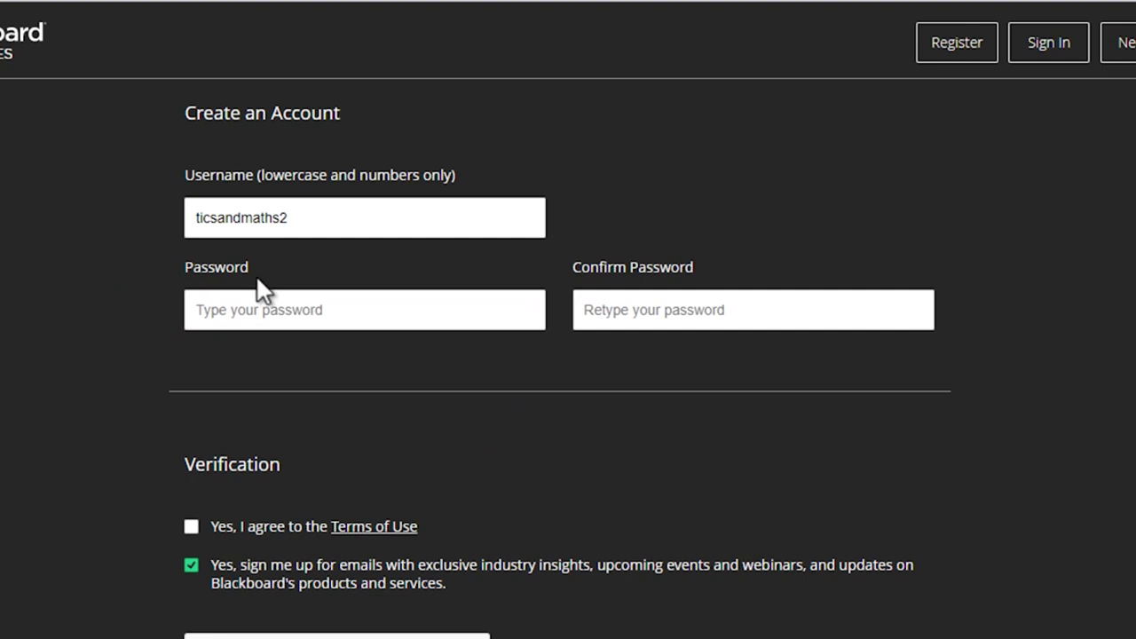
{"action": "left_click_drag", "start_coordinate": [183, 267], "coordinate": [253, 269]}
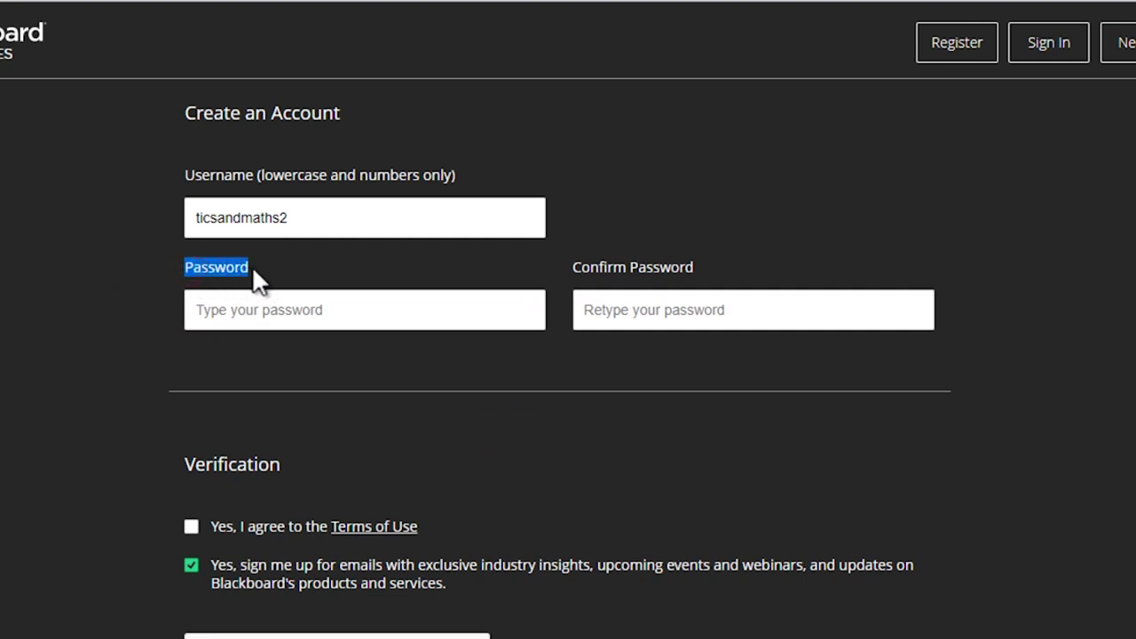
{"action": "left_click", "coordinate": [253, 268]}
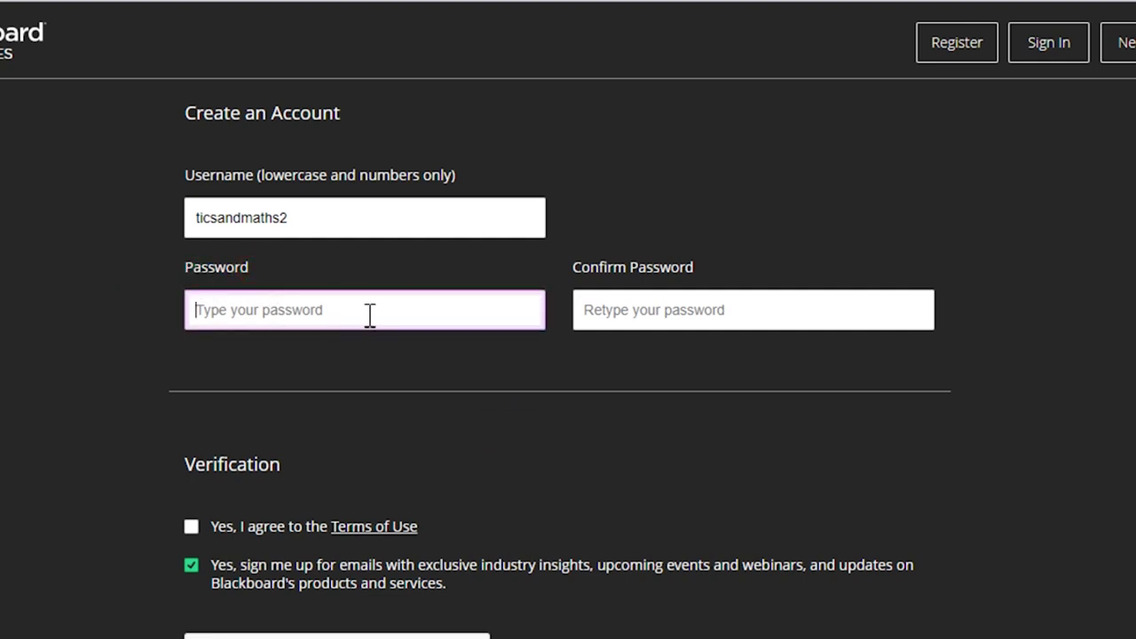
{"action": "type", "text": "t"}
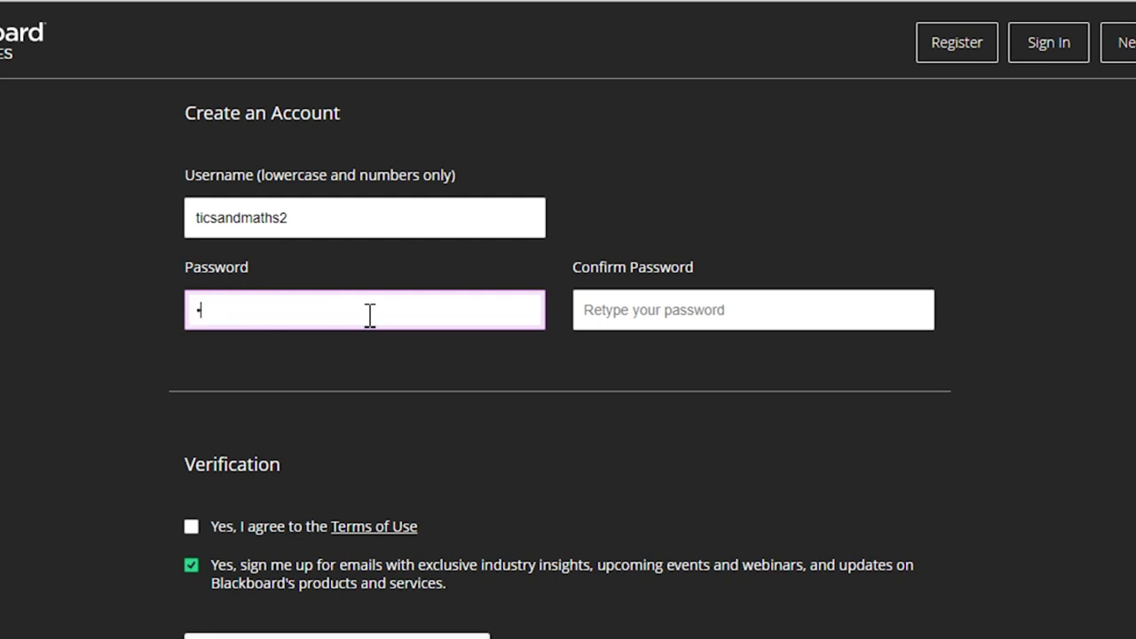
- Re-enter the account password in the Confirm Password field
{"action": "left_click", "coordinate": [674, 316]}
{"action": "left_click", "coordinate": [676, 314]}
{"action": "left_click", "coordinate": [735, 215]}
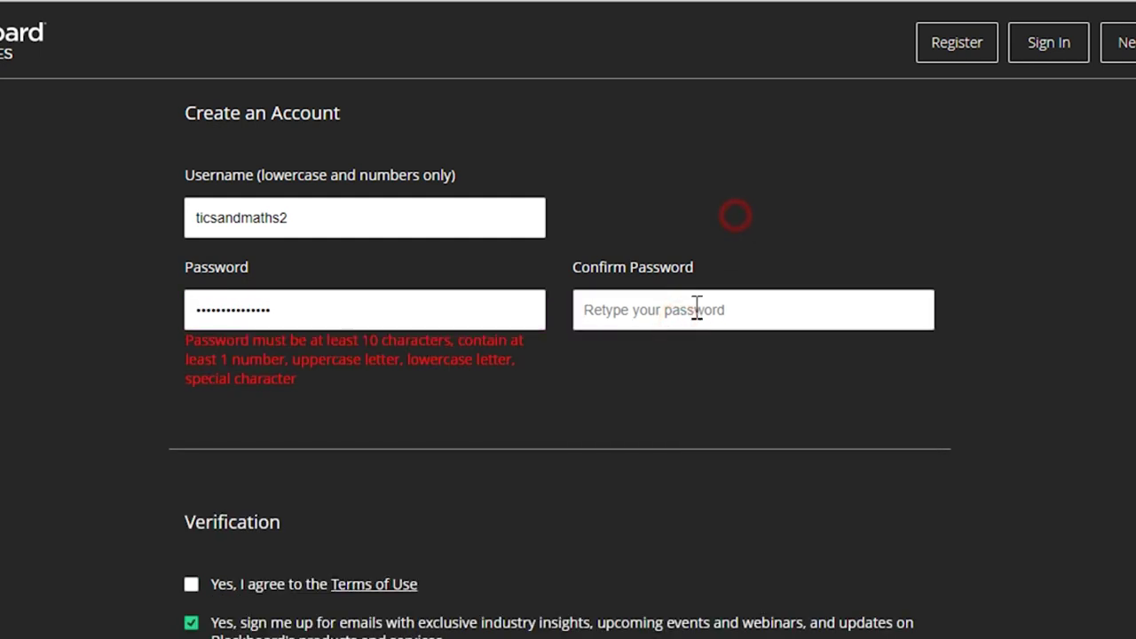
{"action": "left_click", "coordinate": [697, 309]}
{"action": "left_click", "coordinate": [697, 309]}
{"action": "type", "text": "••••••"}
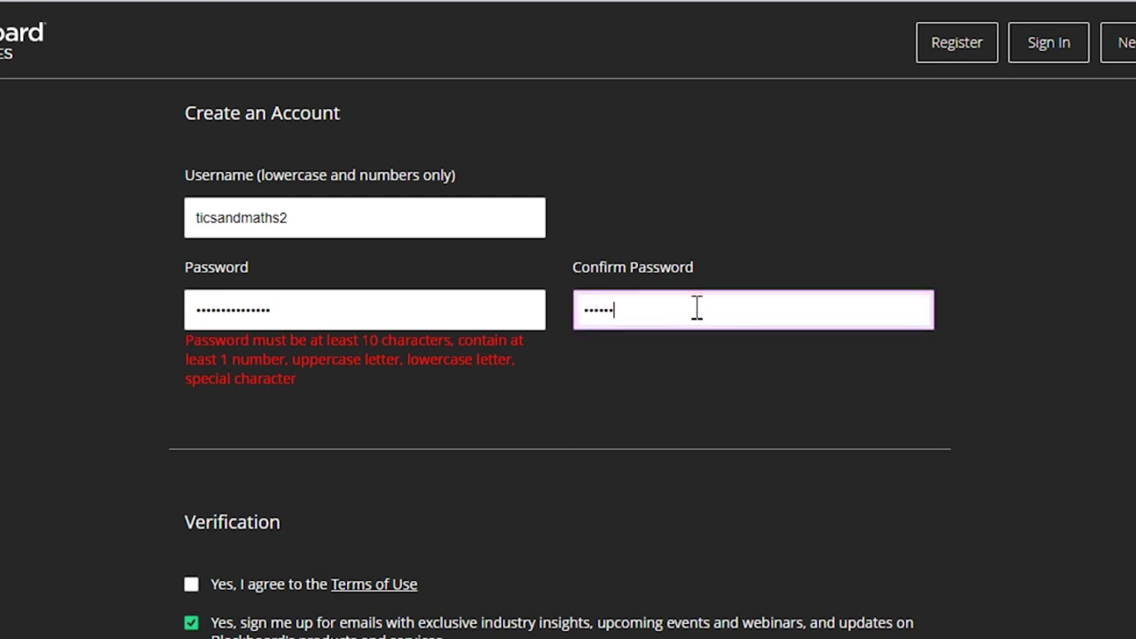
{"action": "left_click", "coordinate": [81, 396]}
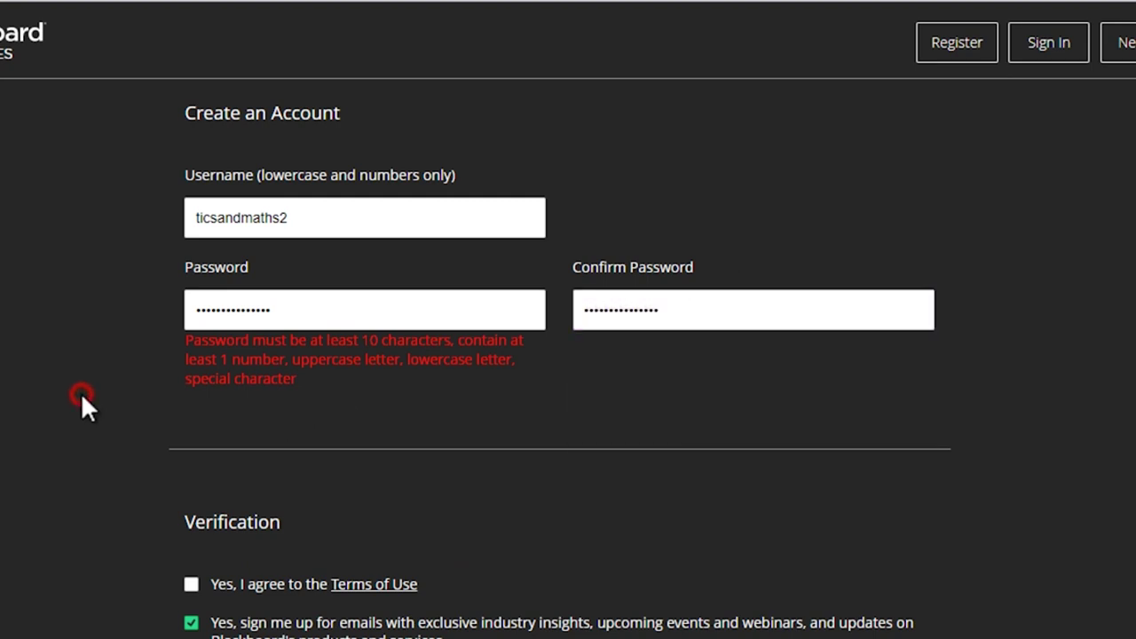
- Accept the Terms of Use, tick the reCAPTCHA robot check and submit the form
{"action": "scroll", "coordinate": [1094, 213], "scroll_direction": "down", "scroll_amount": 1}
{"action": "scroll", "coordinate": [1095, 213], "scroll_direction": "down", "scroll_amount": 3}
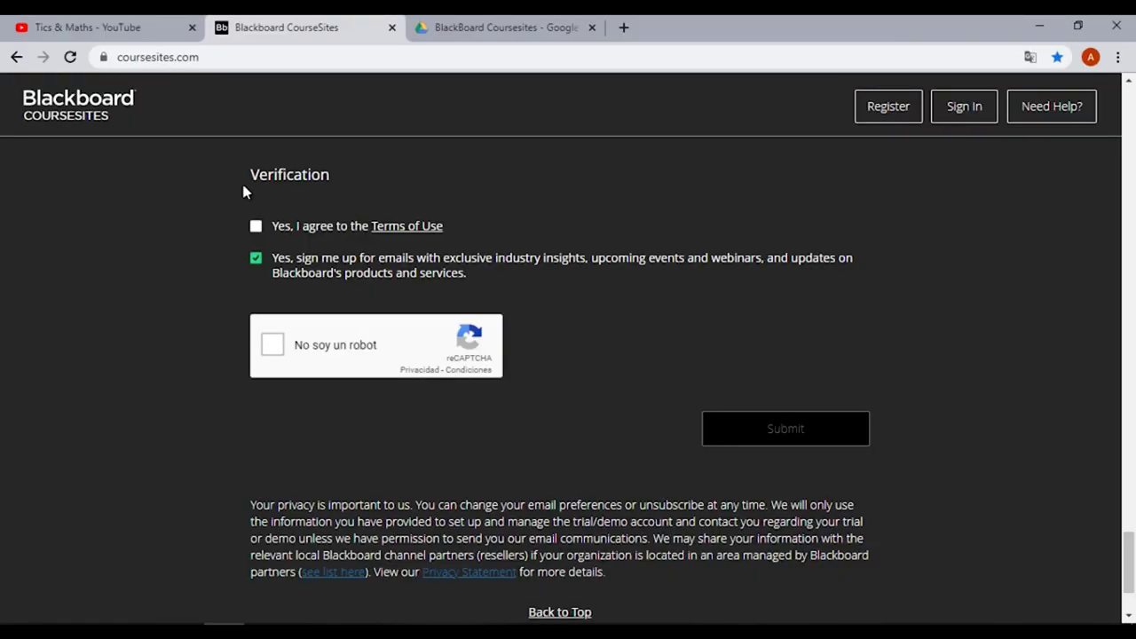
{"action": "left_click", "coordinate": [256, 225]}
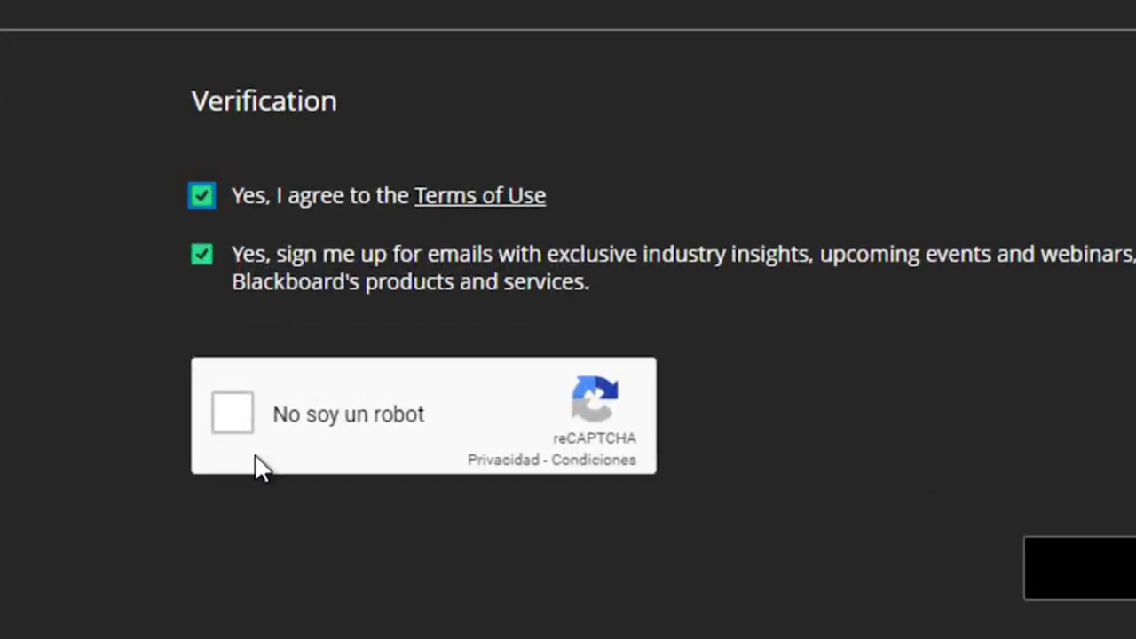
{"action": "left_click", "coordinate": [219, 419]}
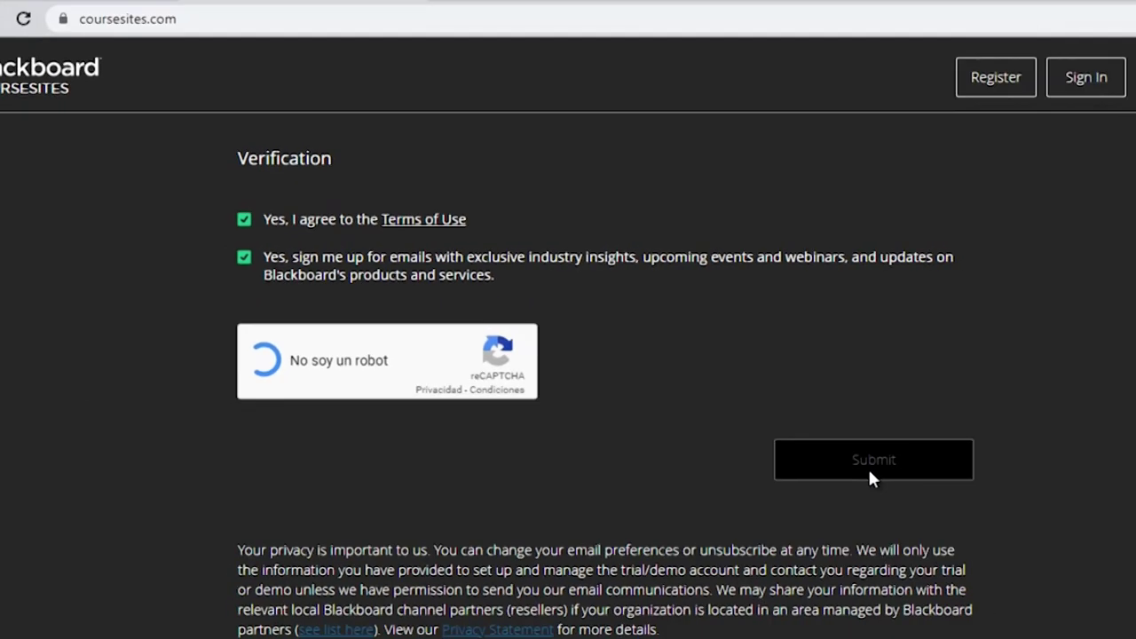
{"action": "left_click", "coordinate": [861, 461]}
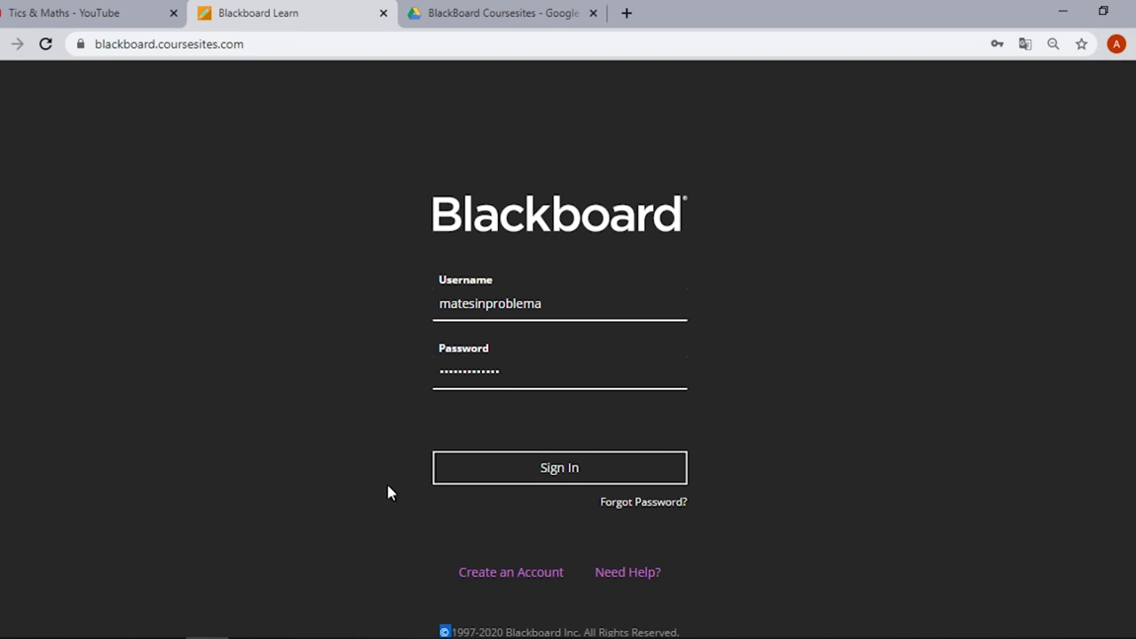
- Sign in and change the profile language to Español (España)
{"action": "left_click", "coordinate": [521, 474]}
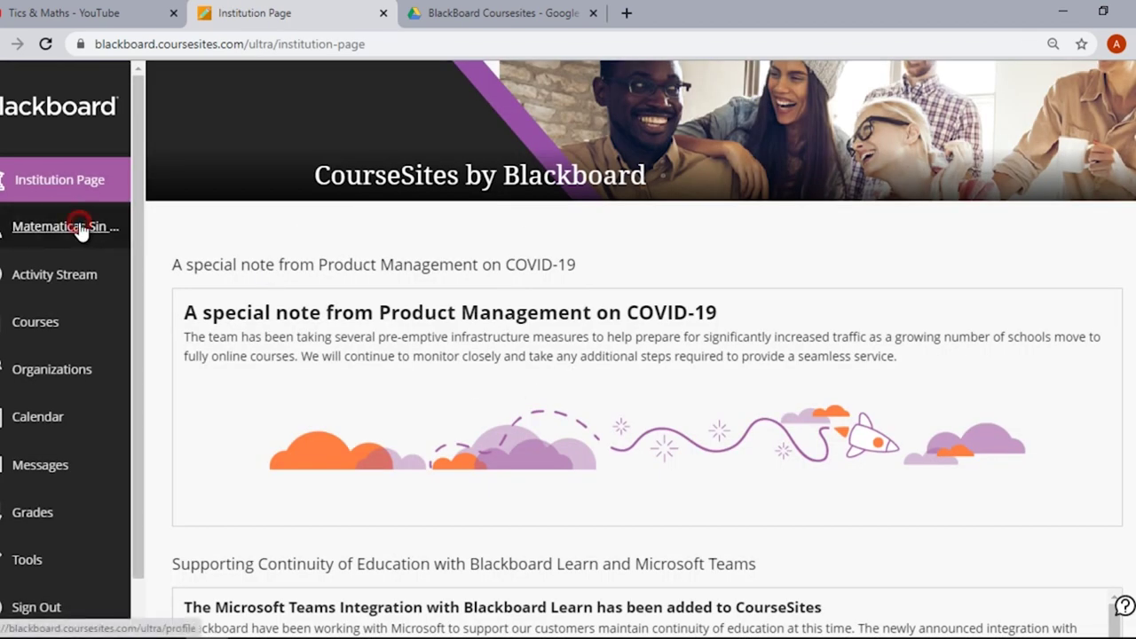
{"action": "left_click", "coordinate": [80, 229]}
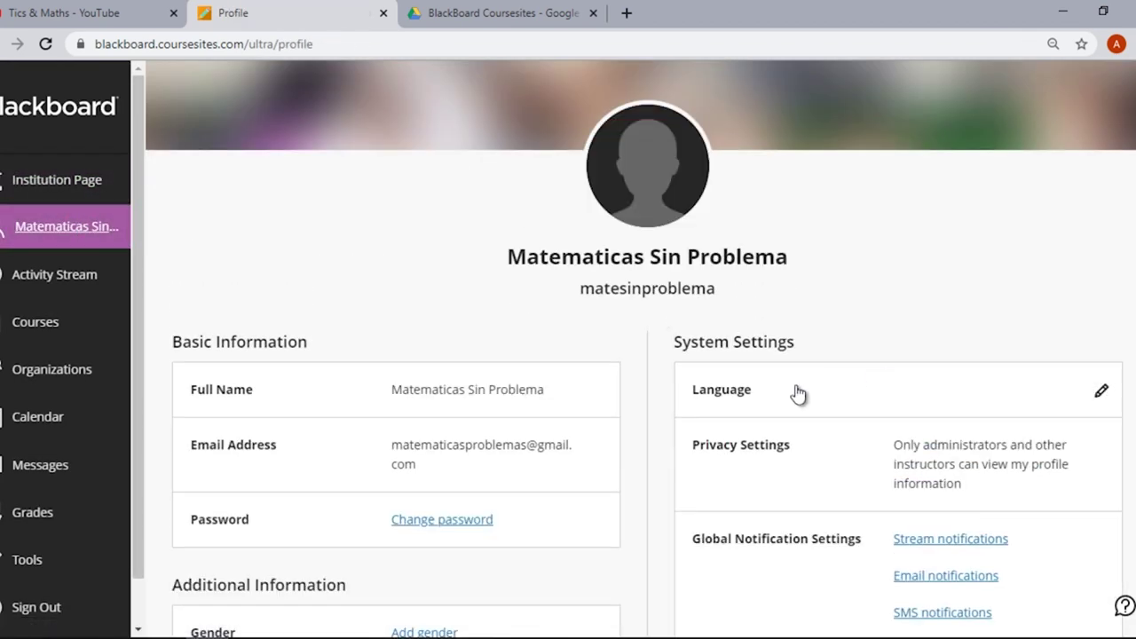
{"action": "left_click", "coordinate": [1098, 407]}
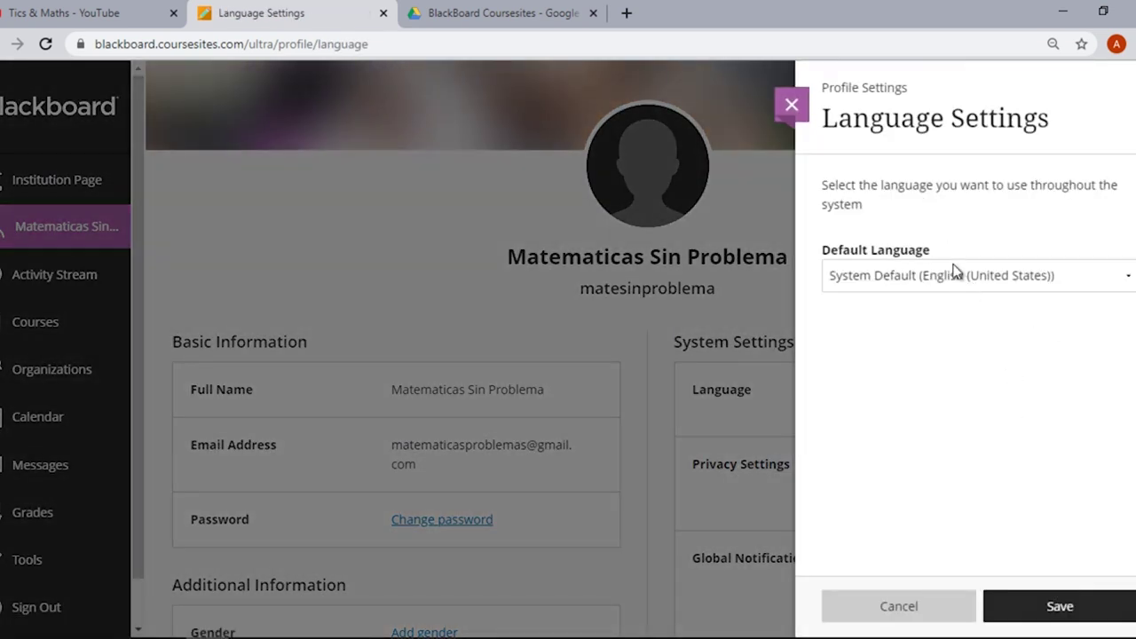
{"action": "left_click", "coordinate": [955, 271]}
{"action": "left_click_drag", "start_coordinate": [1122, 502], "coordinate": [1132, 556]}
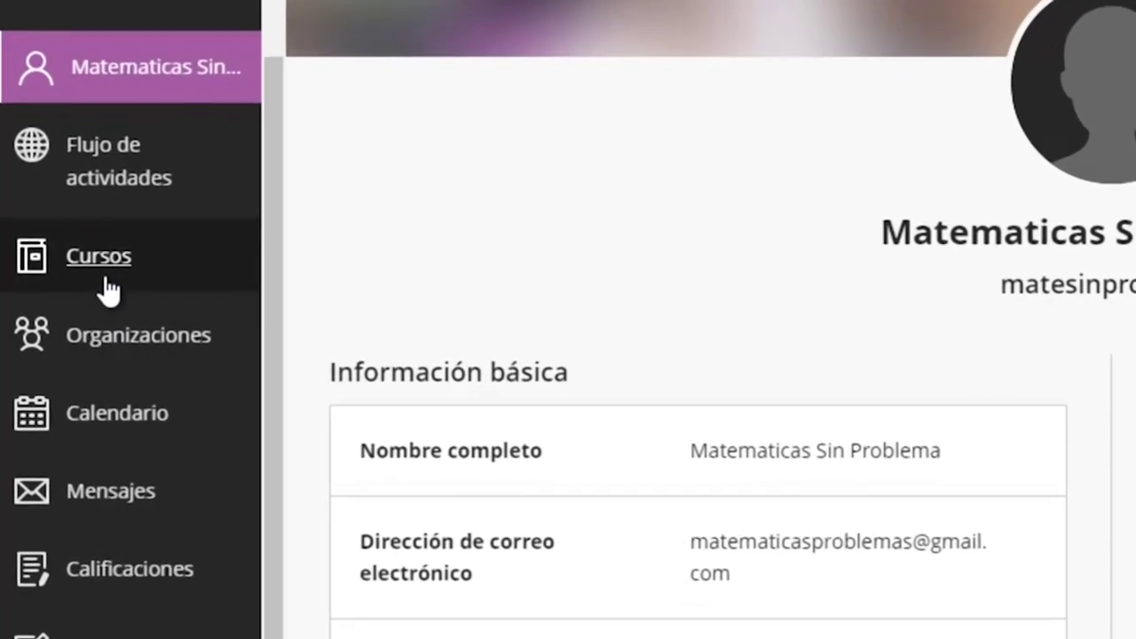
- Browse the Cursos list and open 07. Original Course I
{"action": "left_click", "coordinate": [60, 282]}
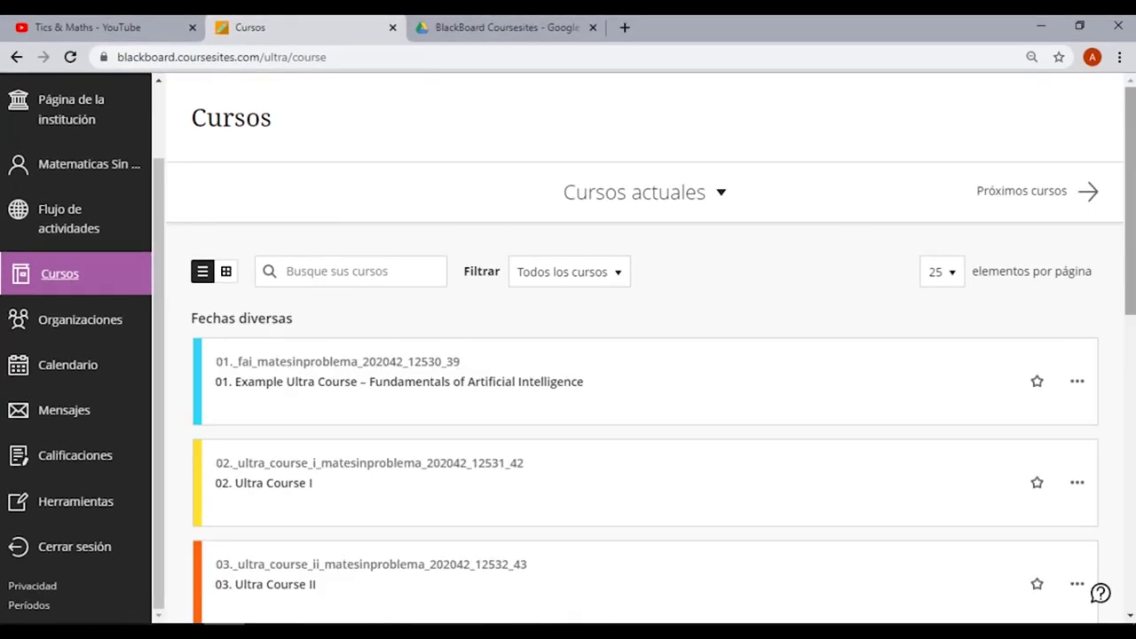
{"action": "scroll", "coordinate": [645, 355], "scroll_direction": "down", "scroll_amount": 10}
{"action": "scroll", "coordinate": [645, 355], "scroll_direction": "up", "scroll_amount": 6}
{"action": "scroll", "coordinate": [645, 355], "scroll_direction": "down", "scroll_amount": 6}
{"action": "scroll", "coordinate": [645, 355], "scroll_direction": "up", "scroll_amount": 4}
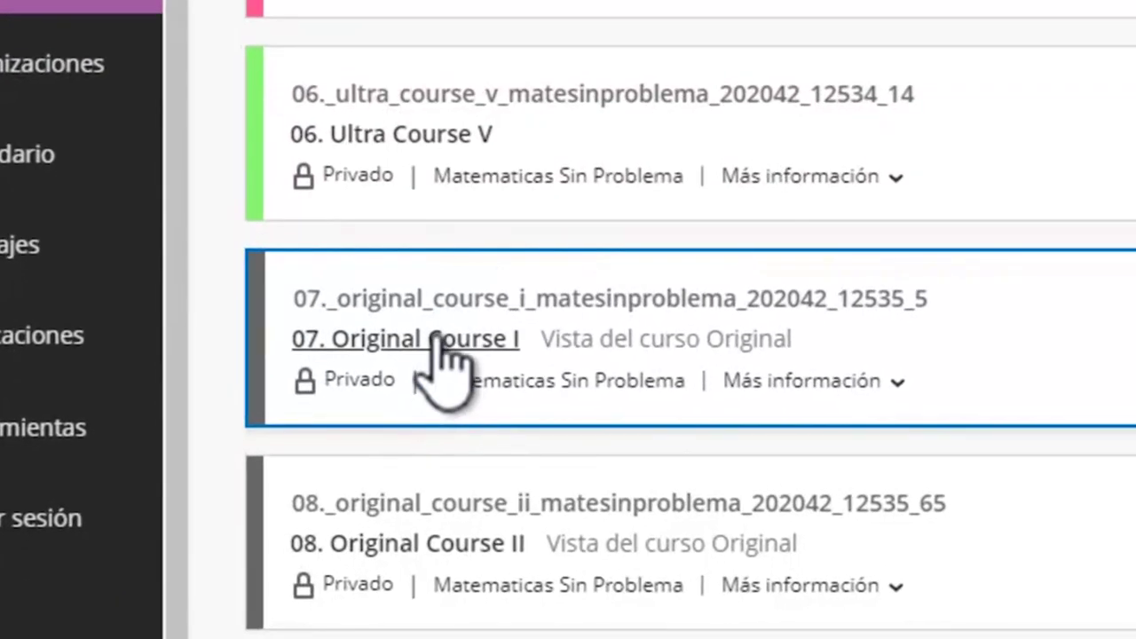
{"action": "left_click", "coordinate": [446, 351]}
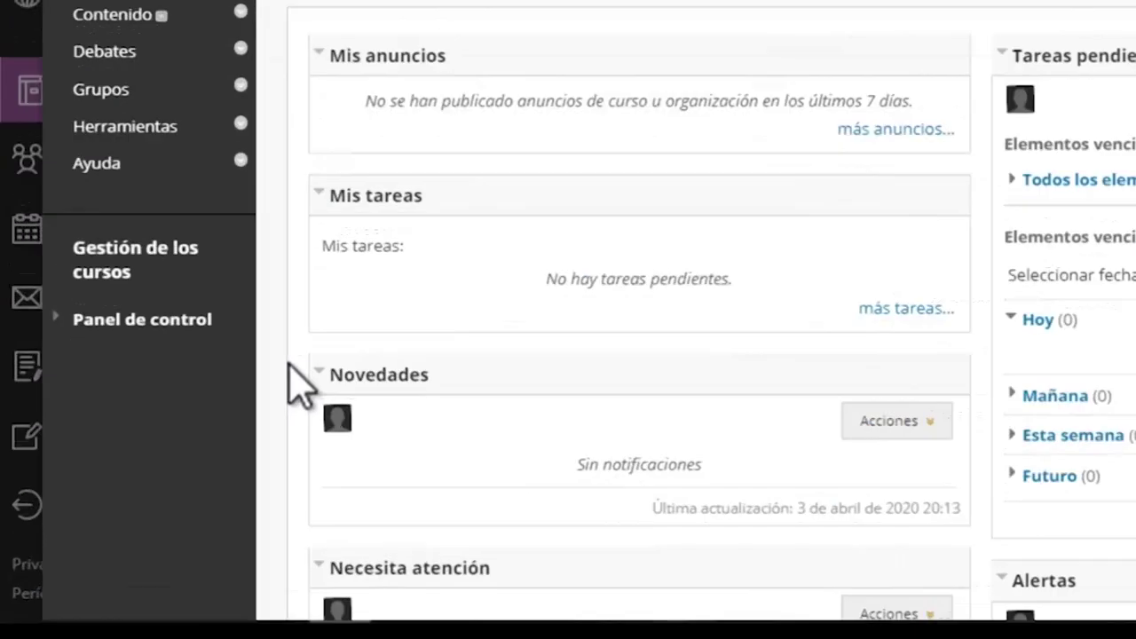
- Open the course properties under Panel de control > Personalización > Propiedades
{"action": "left_click", "coordinate": [147, 238]}
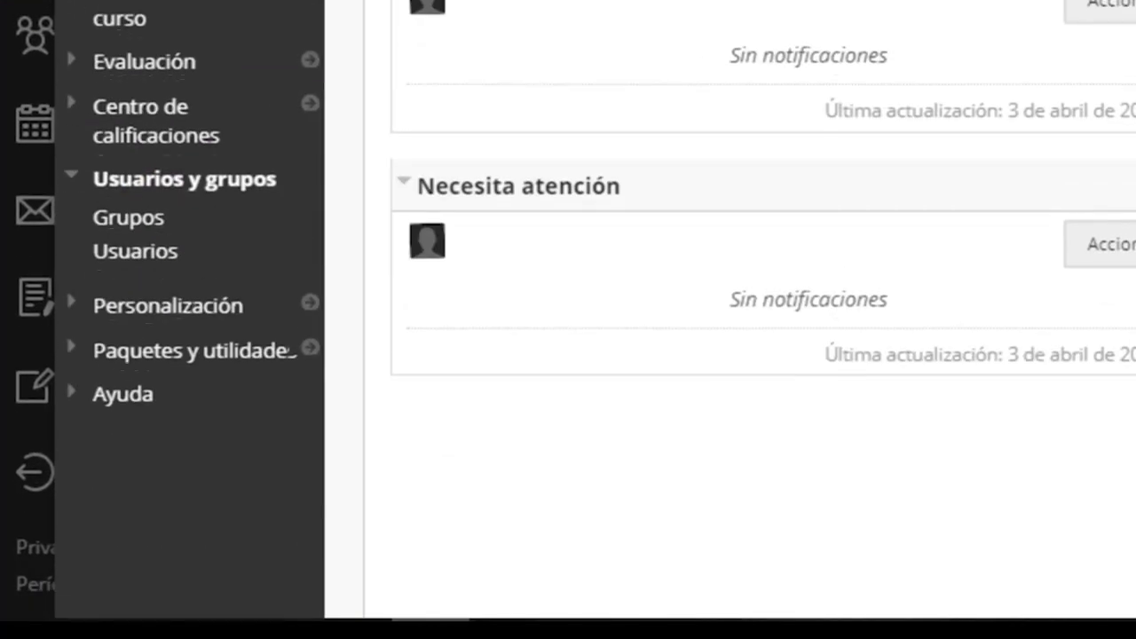
{"action": "scroll", "coordinate": [167, 284], "scroll_direction": "down", "scroll_amount": 1}
{"action": "left_click", "coordinate": [168, 262]}
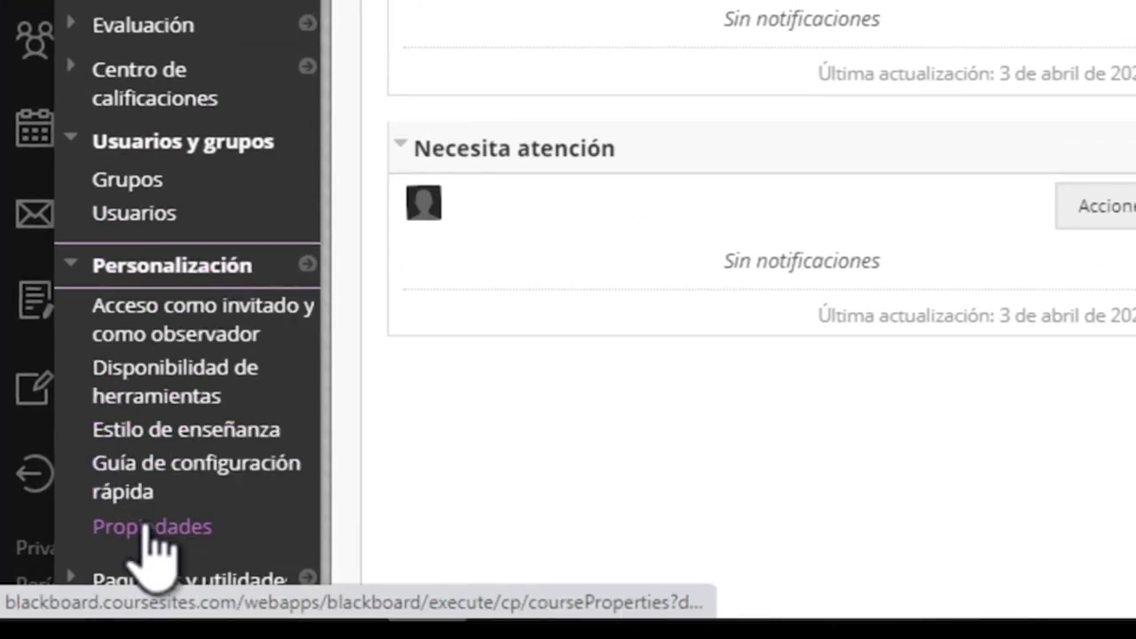
{"action": "left_click", "coordinate": [149, 524]}
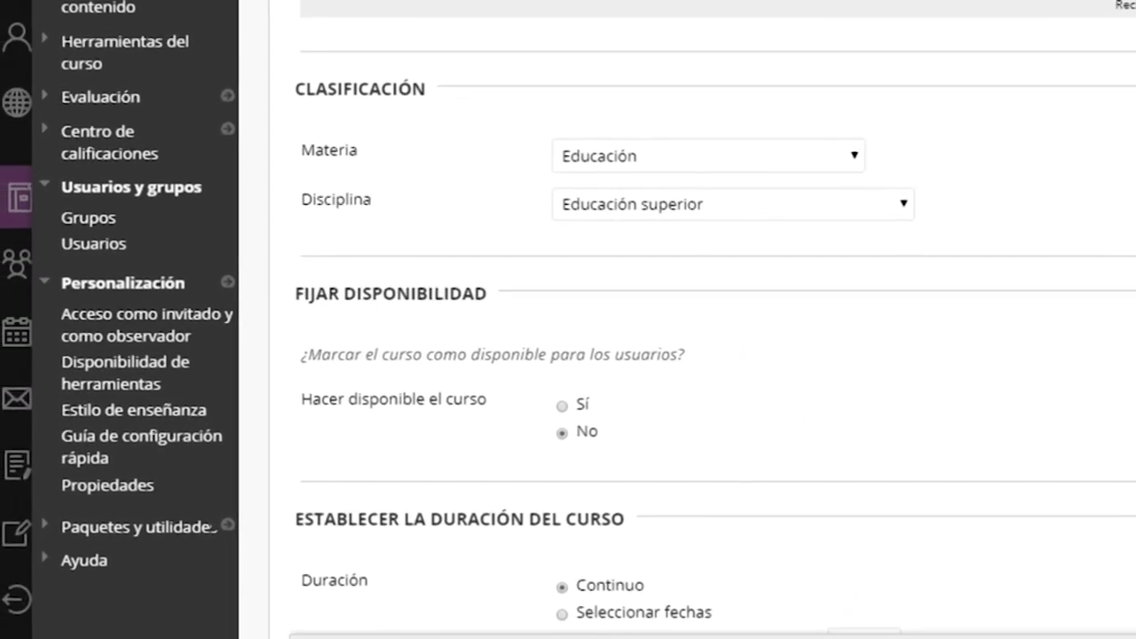
- Open the Usuarios page and select the shareable student enrolment link
{"action": "left_click", "coordinate": [91, 243]}
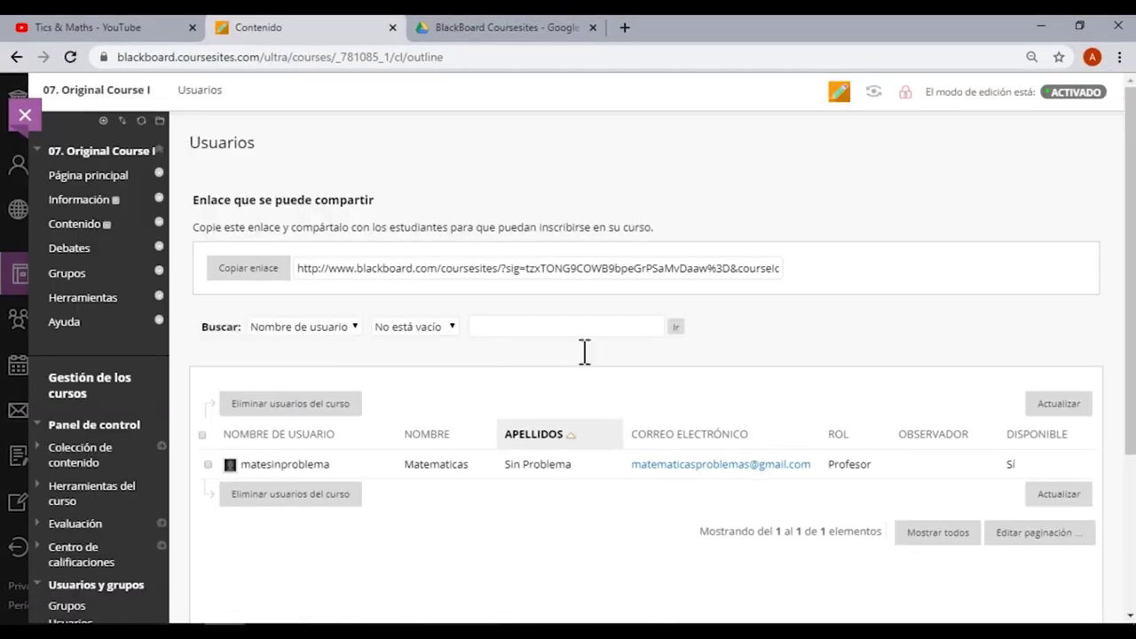
{"action": "left_click_drag", "start_coordinate": [538, 285], "coordinate": [305, 271]}
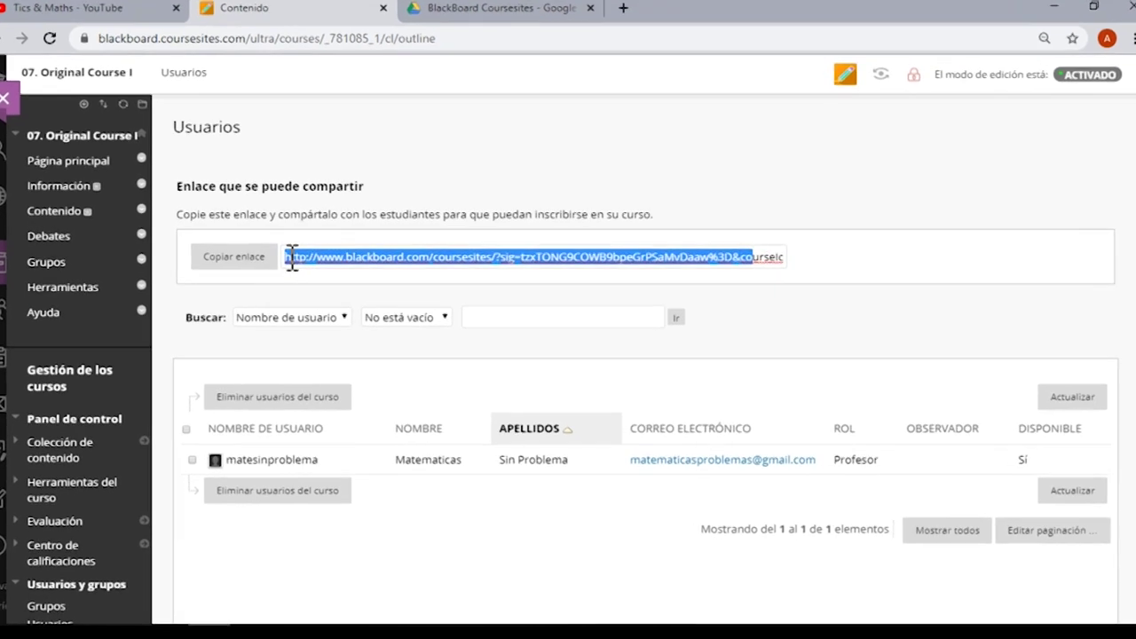
{"action": "left_click", "coordinate": [306, 269]}
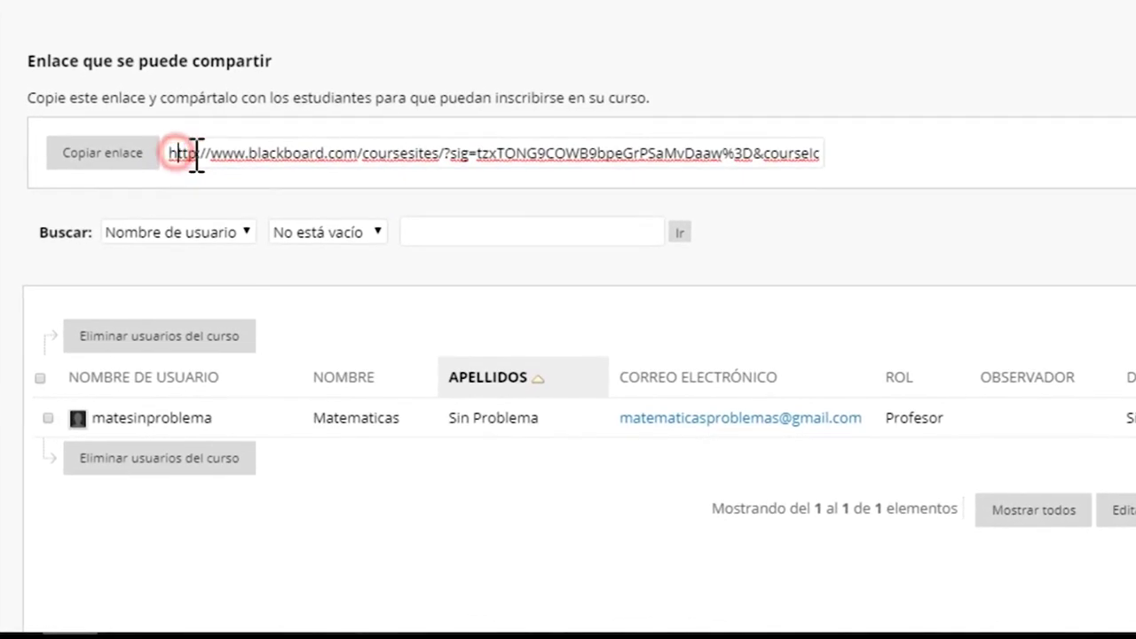
{"action": "scroll", "coordinate": [568, 355], "scroll_direction": "down", "scroll_amount": 3}
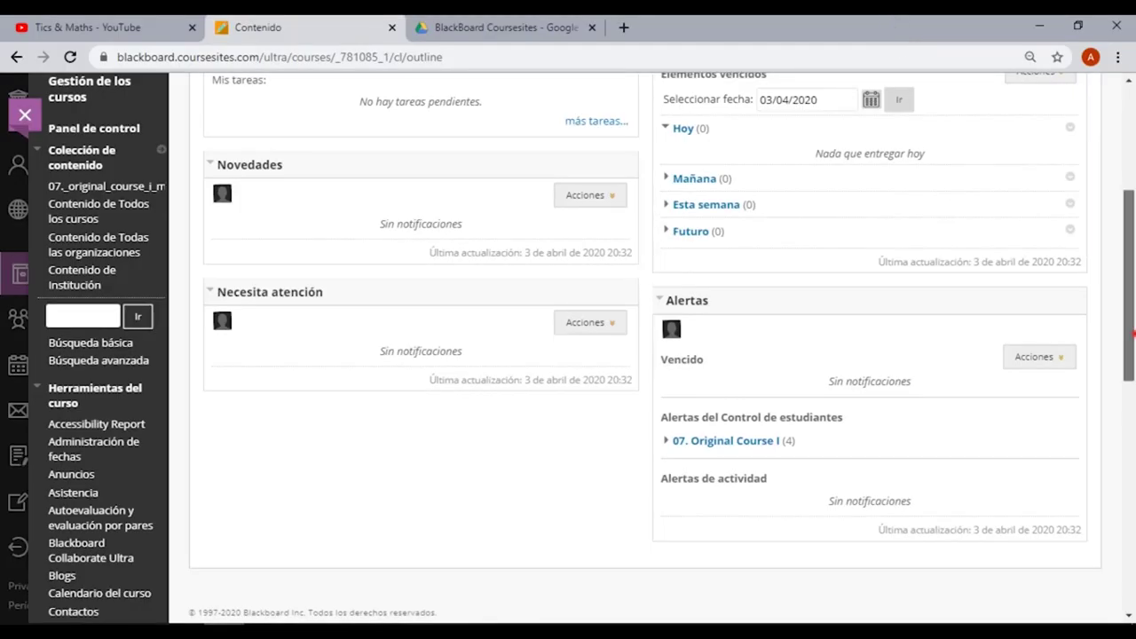
{"action": "left_click_drag", "start_coordinate": [1134, 334], "coordinate": [1132, 251]}
{"action": "scroll", "coordinate": [275, 146], "scroll_direction": "down", "scroll_amount": 2}
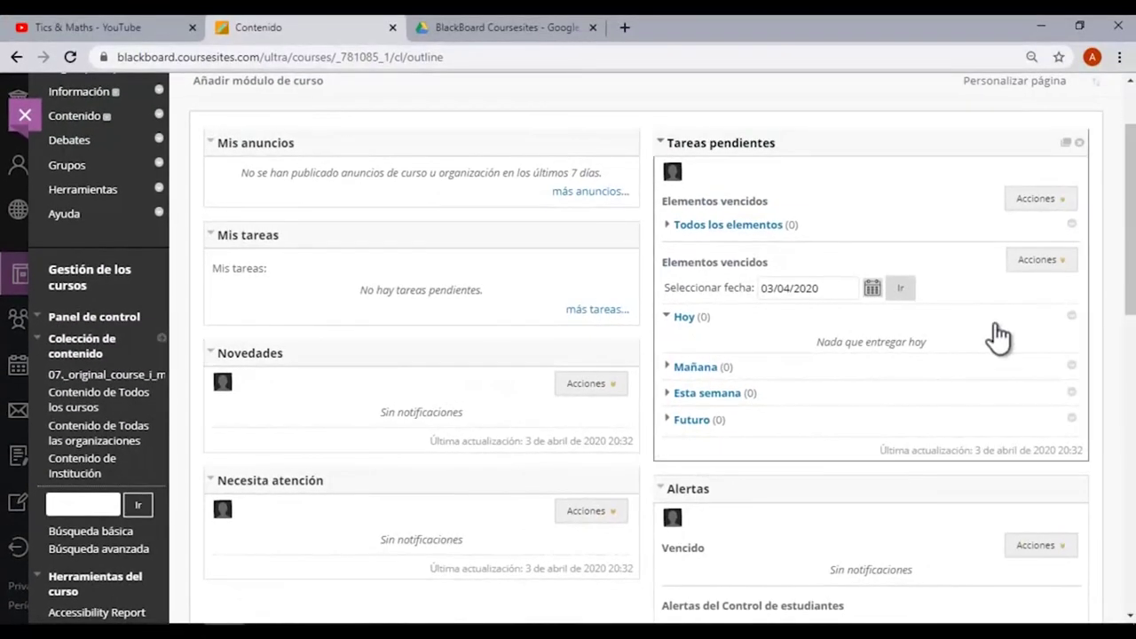
- Open the Exámenes list and edit the Ensayo 1 test
{"action": "left_click_drag", "start_coordinate": [1130, 218], "coordinate": [1131, 336]}
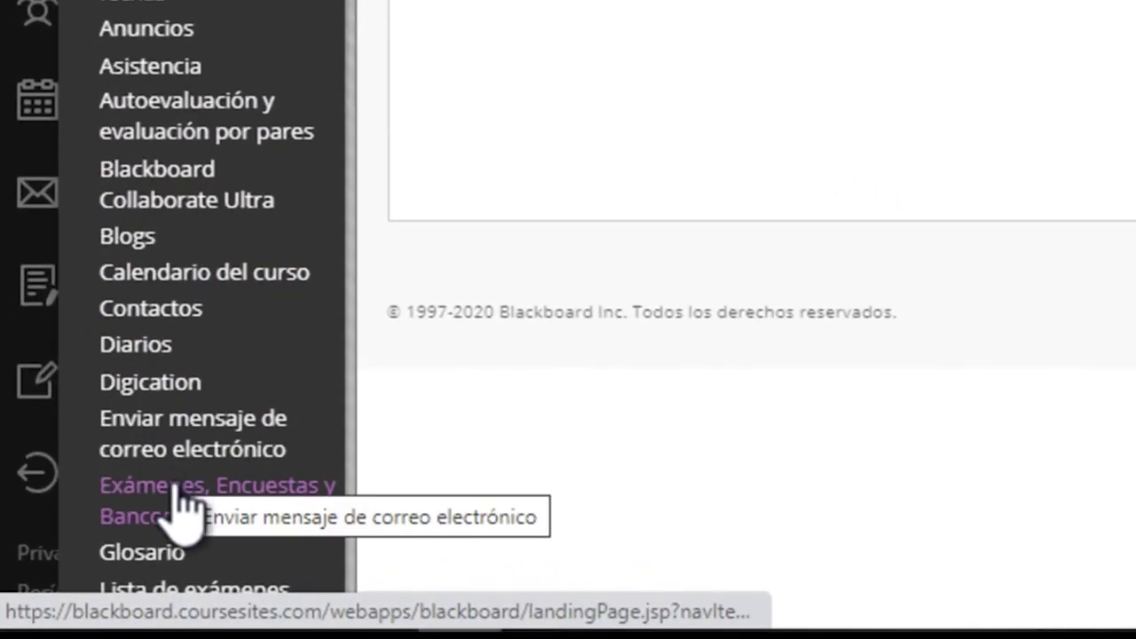
{"action": "left_click", "coordinate": [180, 496]}
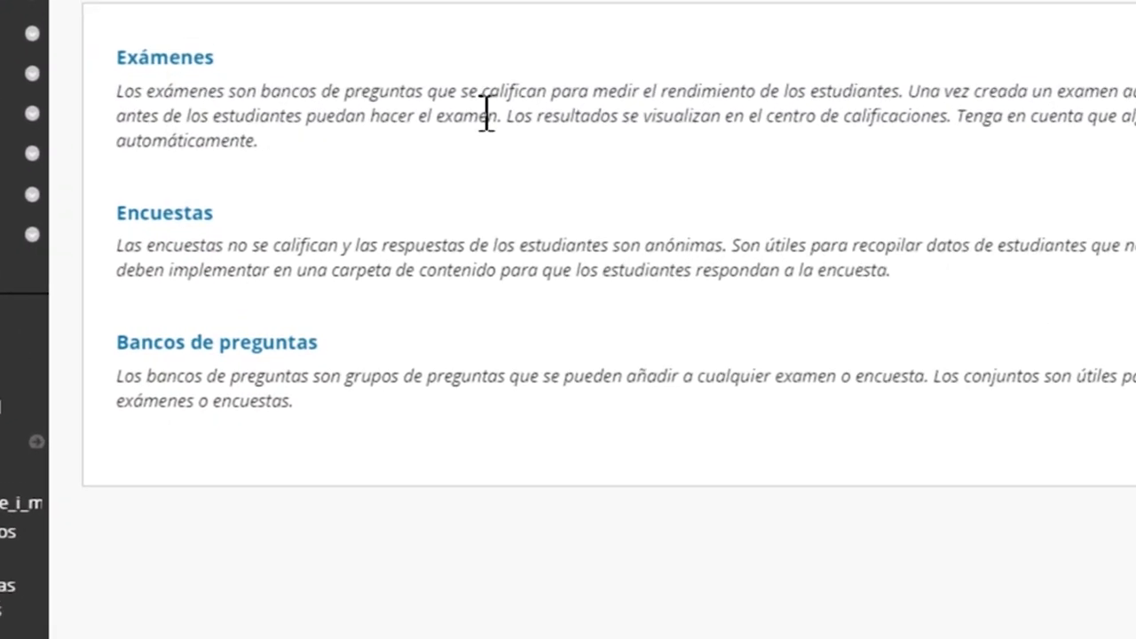
{"action": "left_click", "coordinate": [159, 59]}
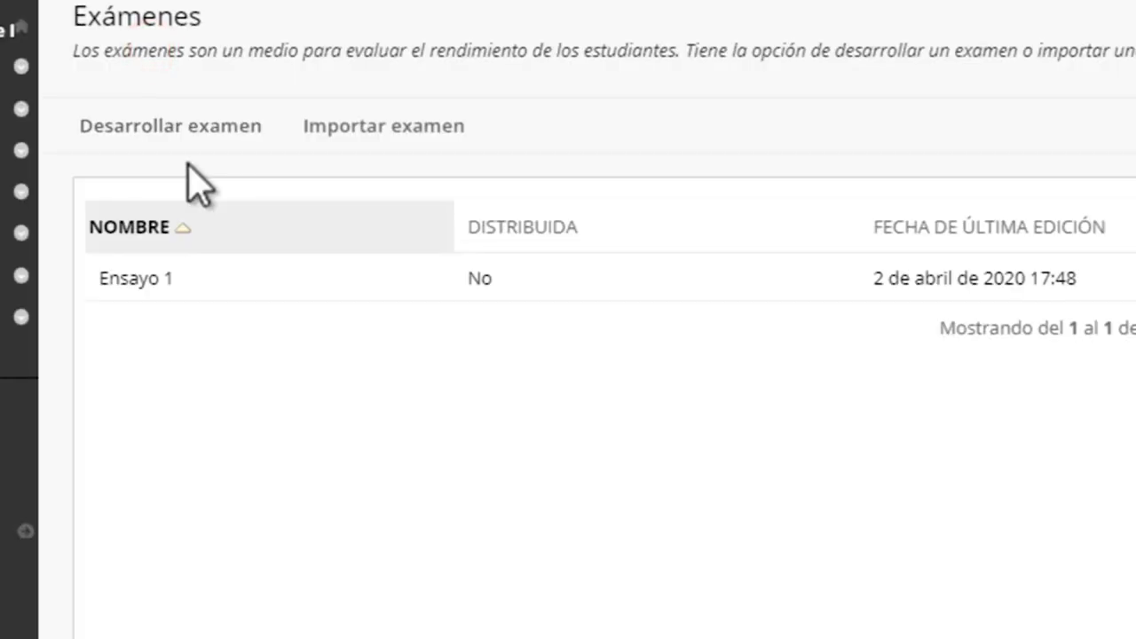
{"action": "left_click", "coordinate": [188, 277]}
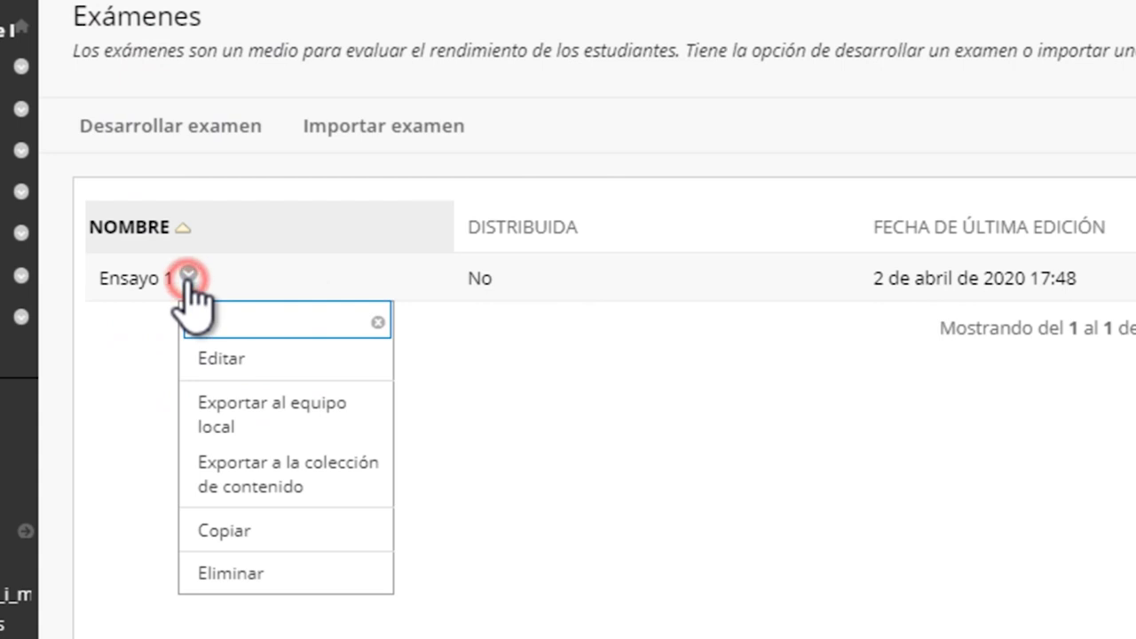
{"action": "left_click", "coordinate": [208, 356]}
- Browse the Crear pregunta and Reutilizar pregunta menus on the test canvas
{"action": "left_click", "coordinate": [240, 142]}
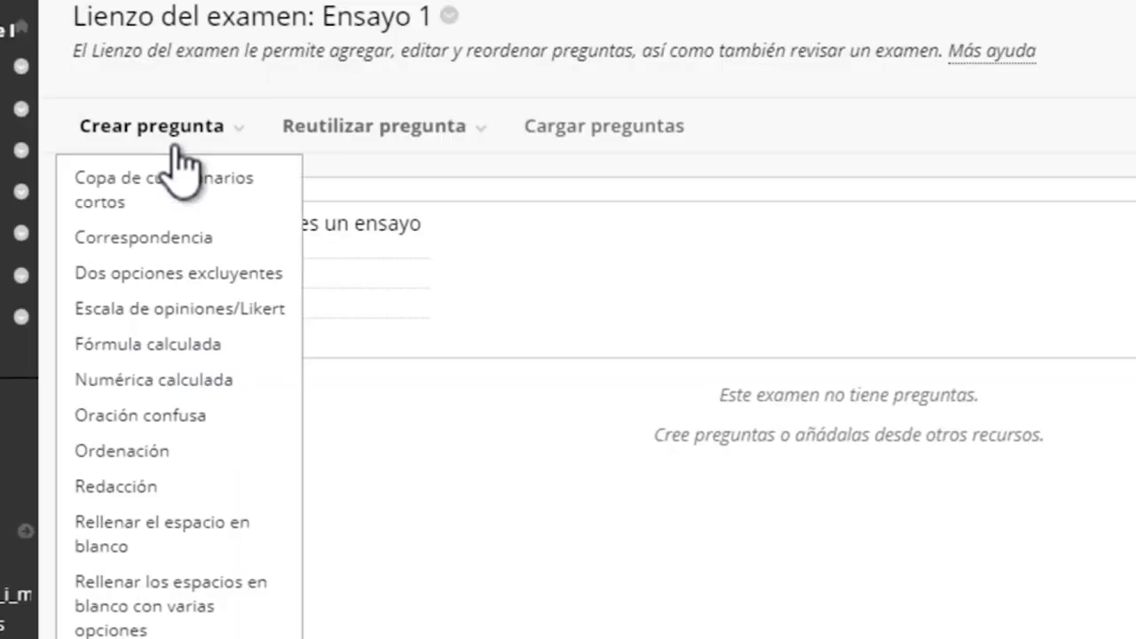
{"action": "left_click", "coordinate": [159, 506]}
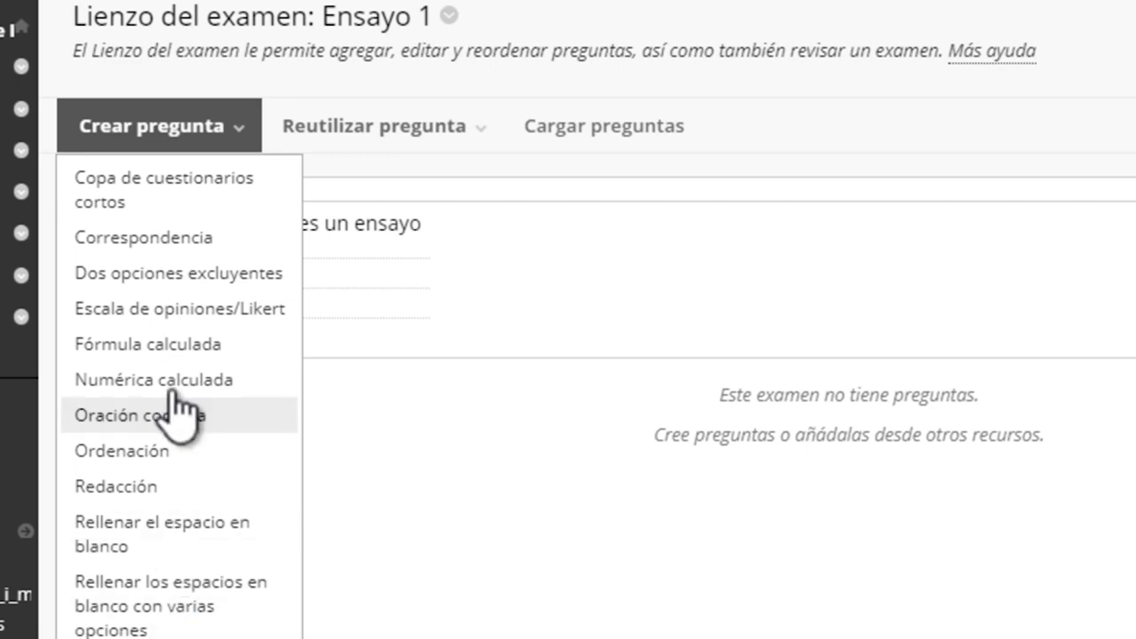
{"action": "left_click", "coordinate": [306, 126]}
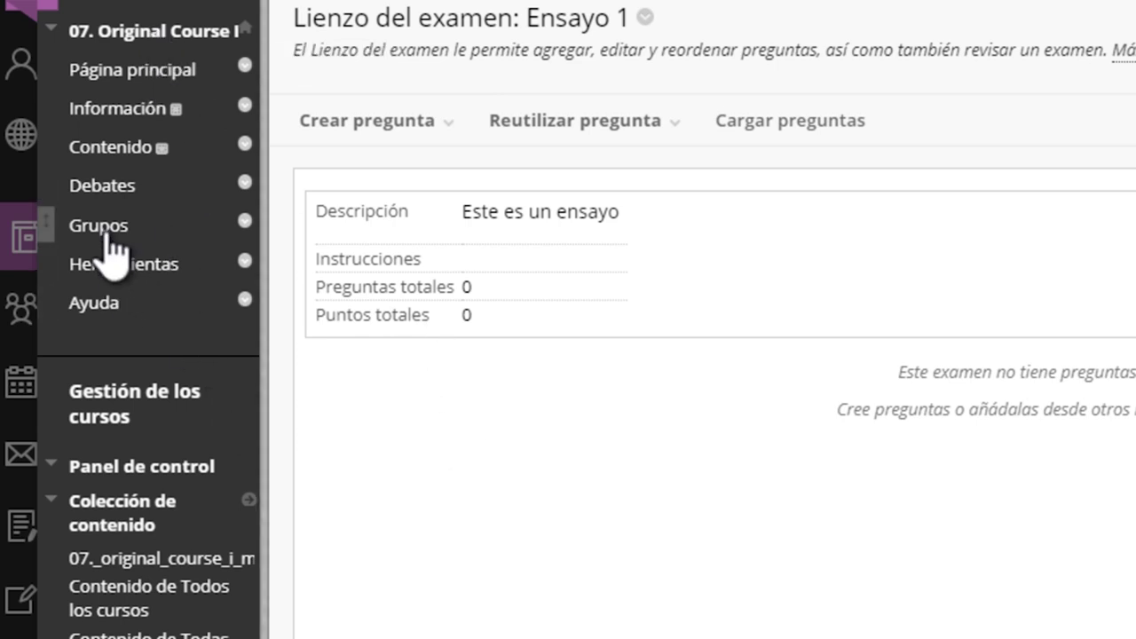
- Open Collaborate Ultra, join the course room session and show its session menu
{"action": "scroll", "coordinate": [106, 248], "scroll_direction": "down", "scroll_amount": 5}
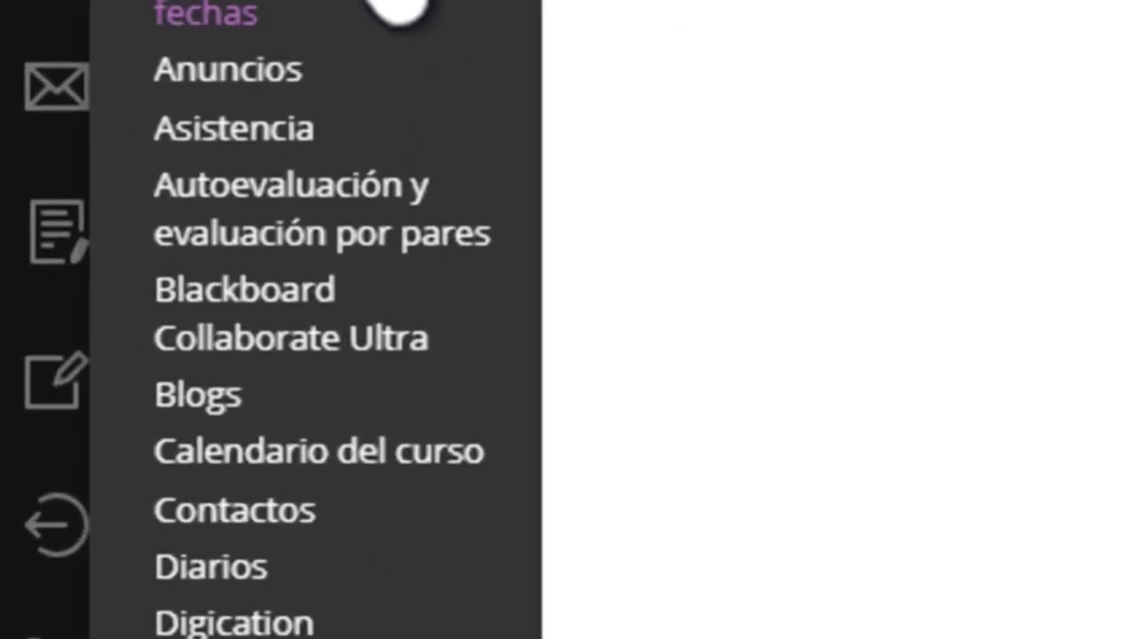
{"action": "left_click", "coordinate": [331, 248]}
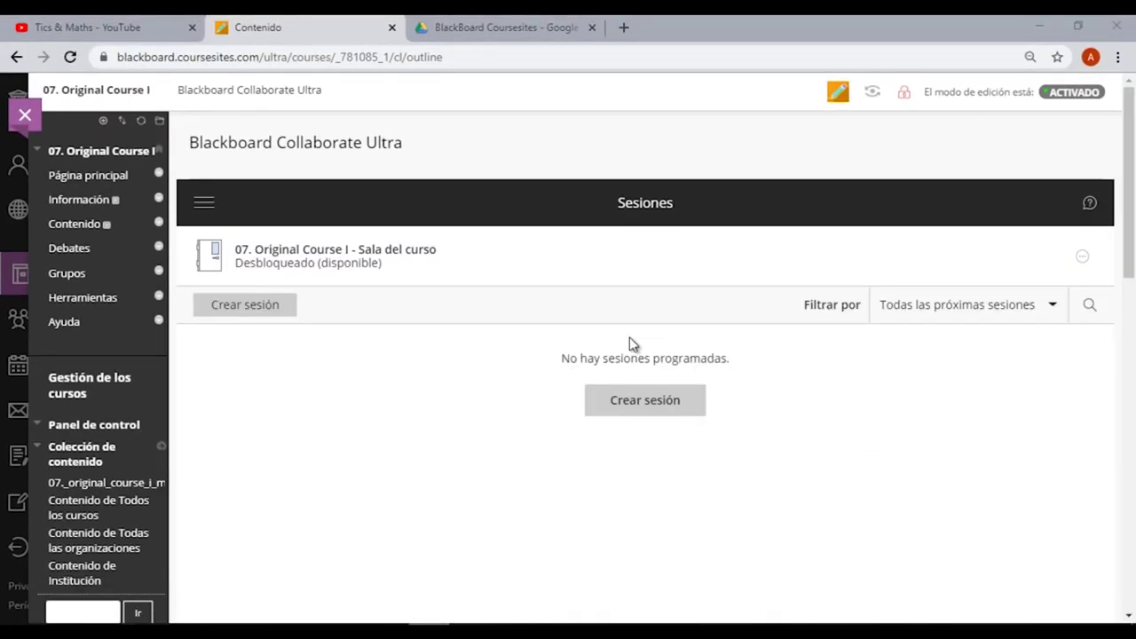
{"action": "left_click", "coordinate": [302, 256]}
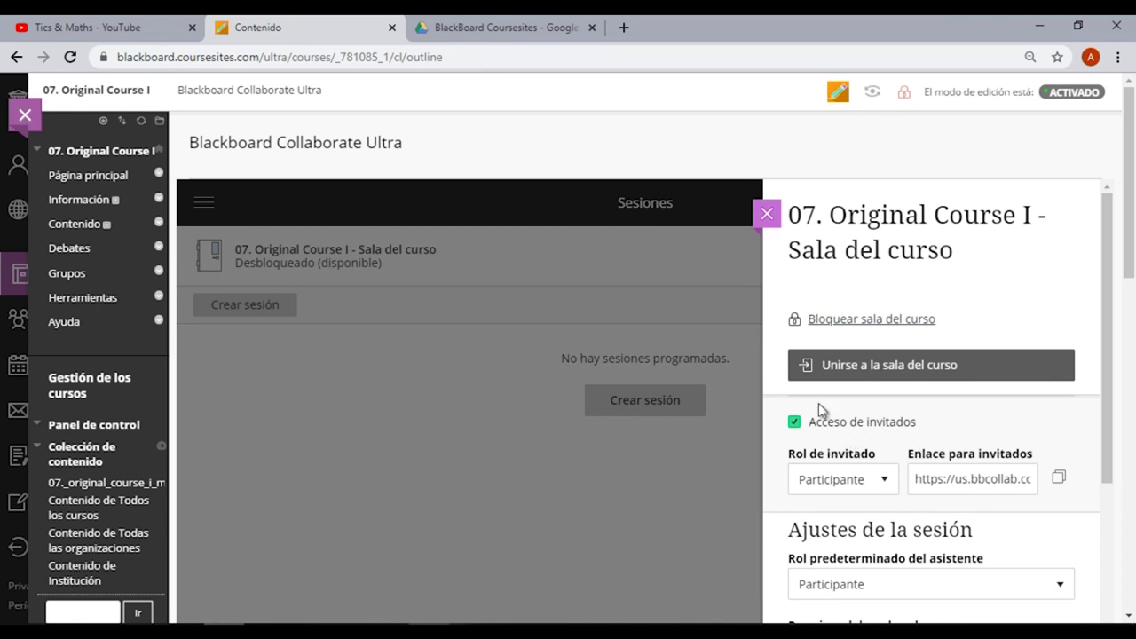
{"action": "left_click", "coordinate": [874, 365]}
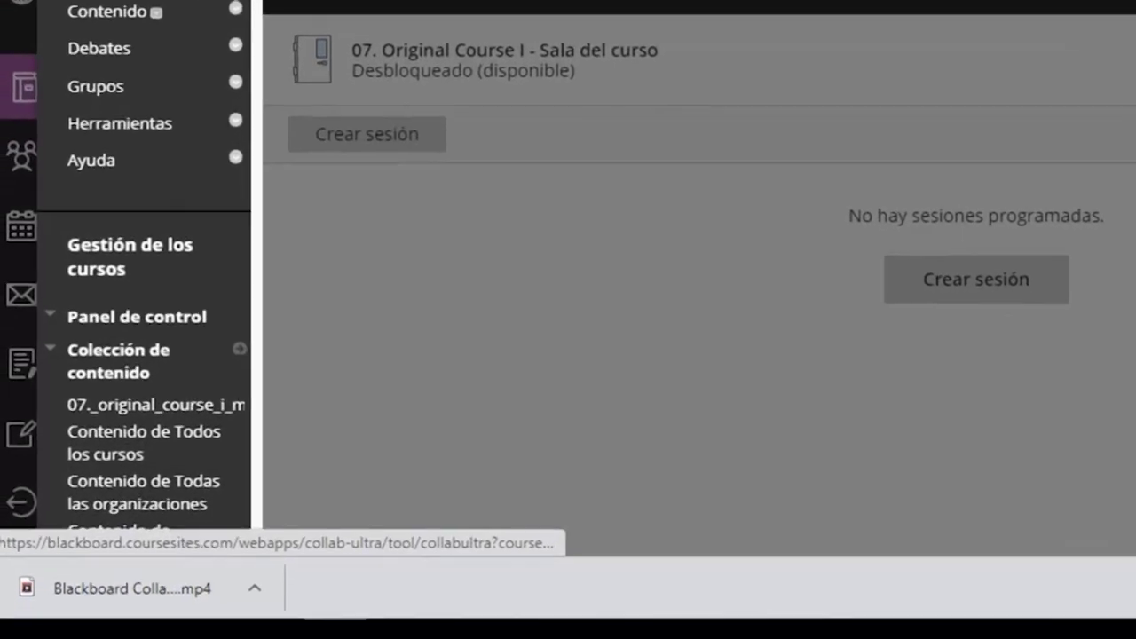
{"action": "scroll", "coordinate": [568, 284], "scroll_direction": "down", "scroll_amount": 9}
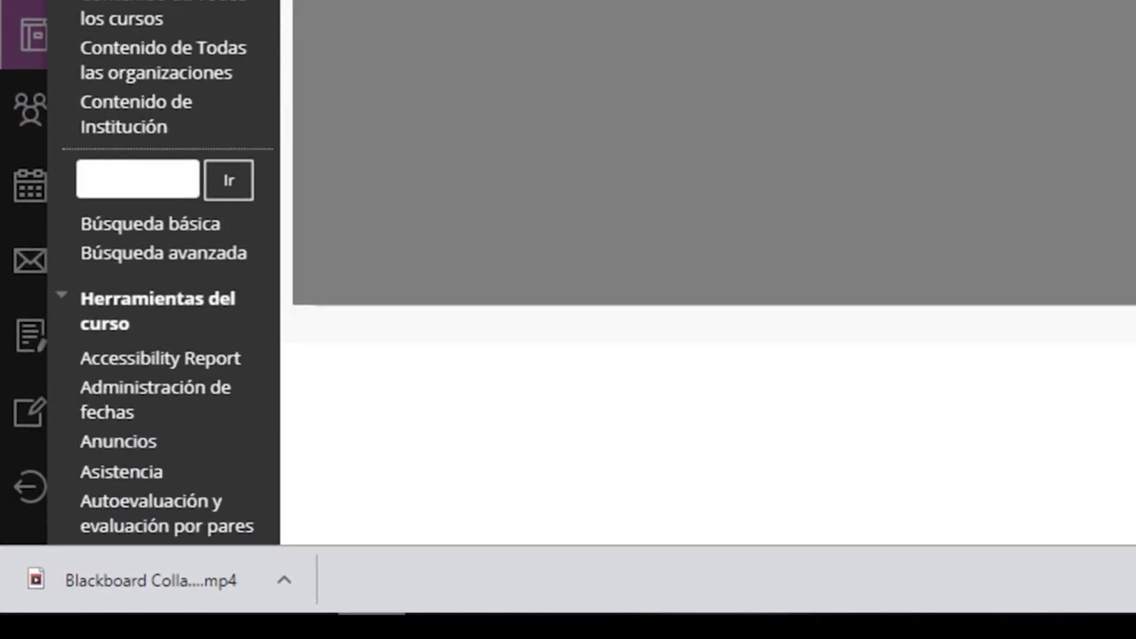
{"action": "scroll", "coordinate": [169, 266], "scroll_direction": "down", "scroll_amount": 5}
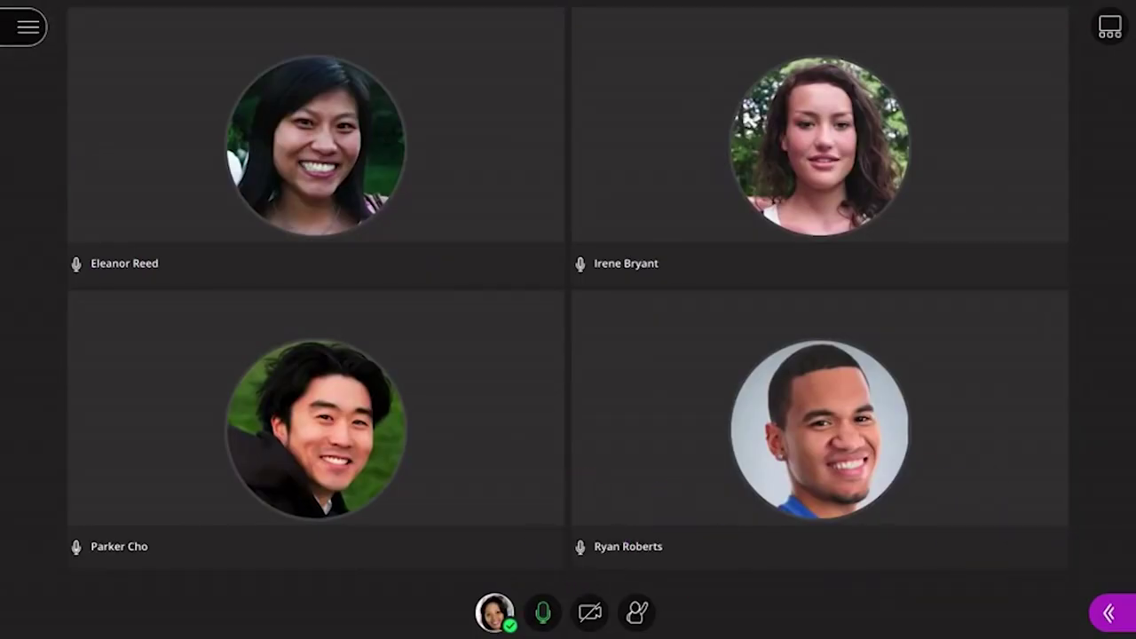
{"action": "left_click", "coordinate": [27, 26]}
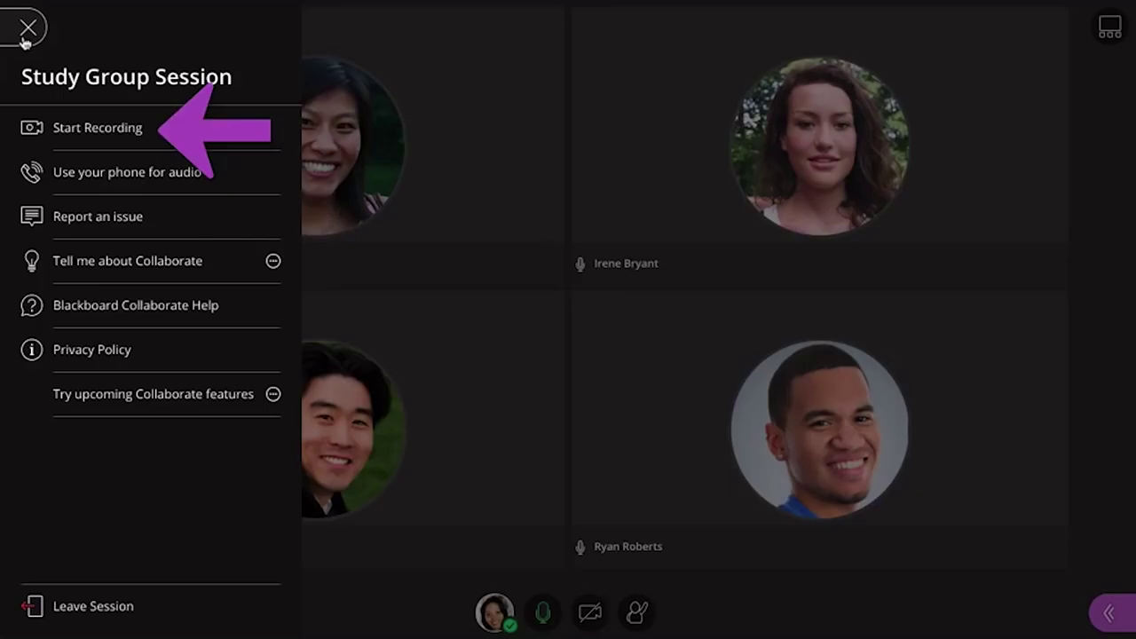
- Look through My Settings' Audio/Video and Session Settings, then the Chat channels panel
{"action": "left_click", "coordinate": [25, 39]}
{"action": "left_click", "coordinate": [1106, 612]}
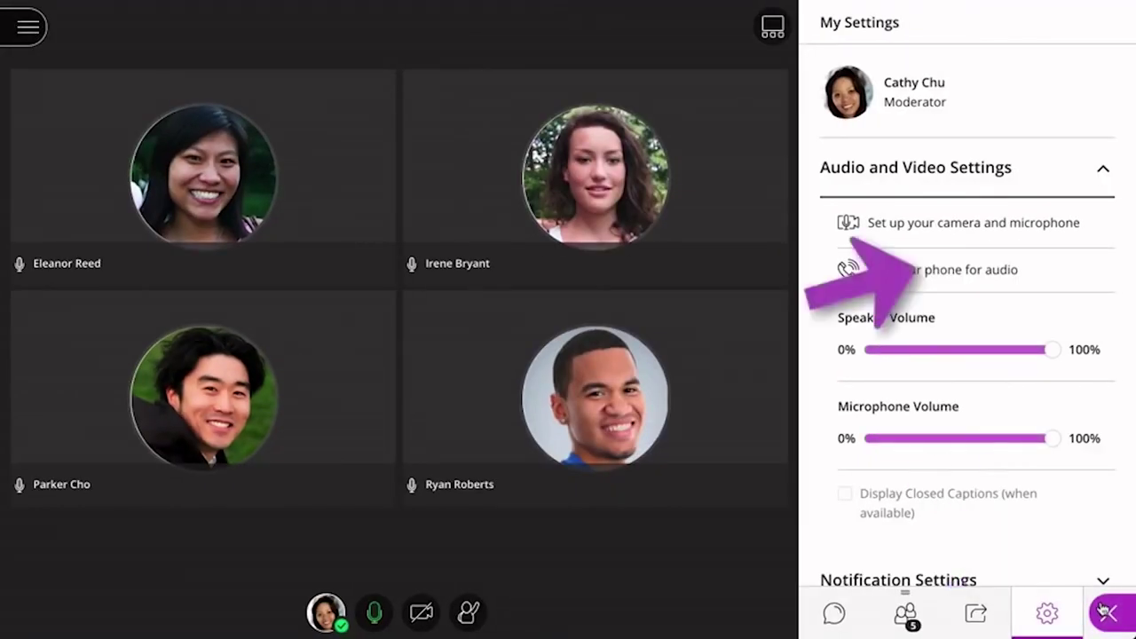
{"action": "left_click", "coordinate": [1103, 169]}
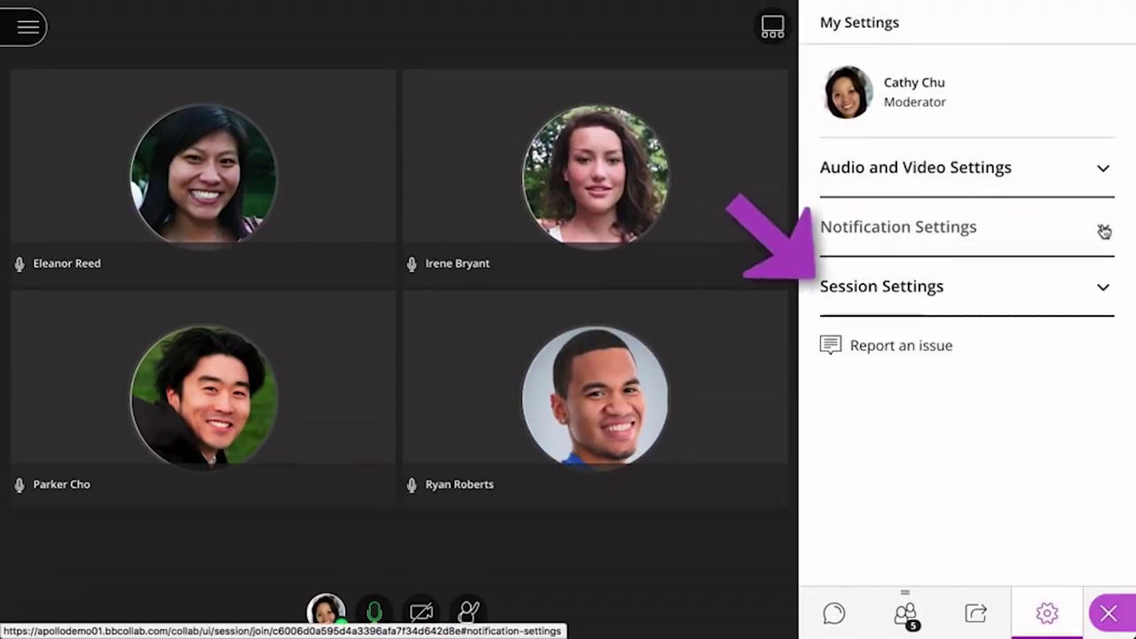
{"action": "left_click", "coordinate": [1105, 287]}
{"action": "left_click", "coordinate": [832, 612]}
{"action": "left_click", "coordinate": [824, 24]}
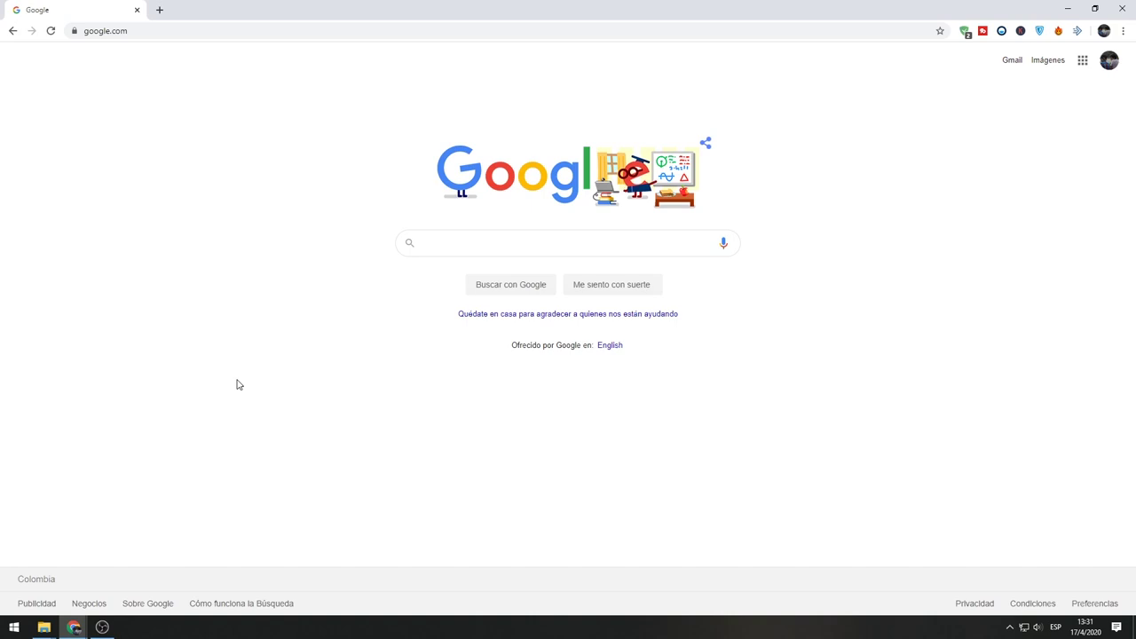
- Search Google for 'classdojo' and open the ClassDojo website
{"action": "left_click", "coordinate": [498, 239]}
{"action": "type", "text": "c"}
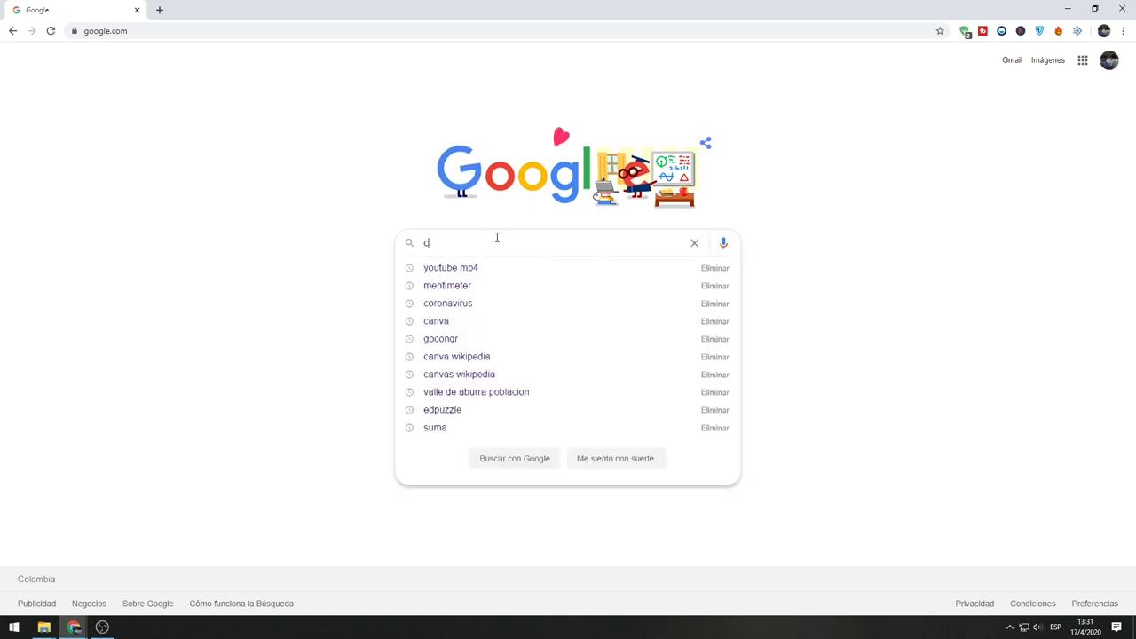
{"action": "type", "text": "lassdojo"}
{"action": "key", "text": "Return"}
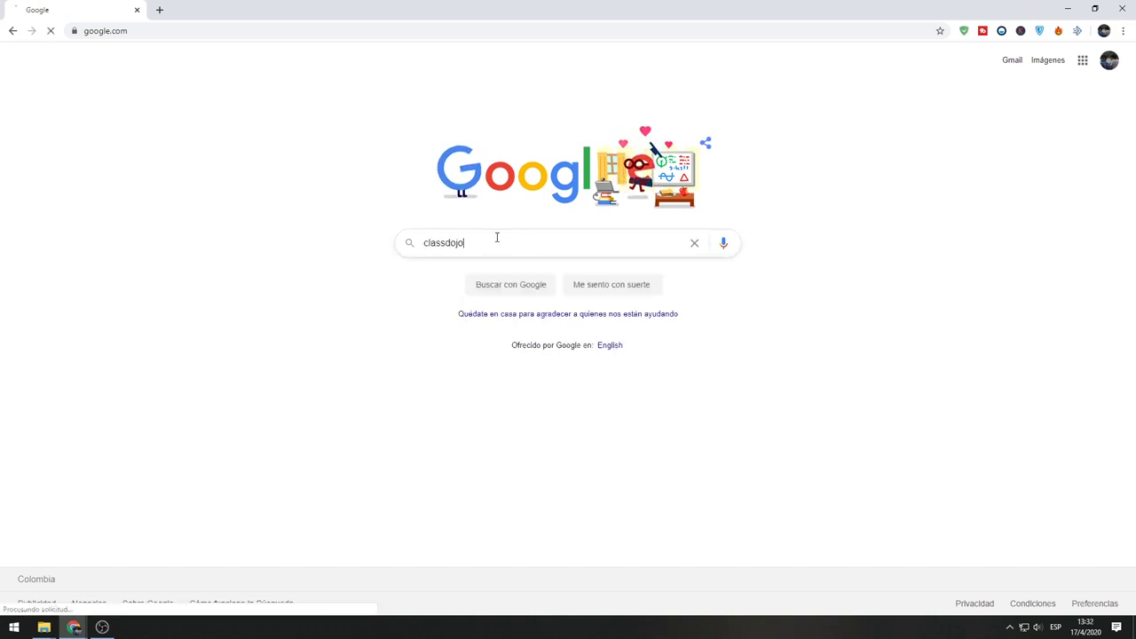
{"action": "left_click", "coordinate": [155, 174]}
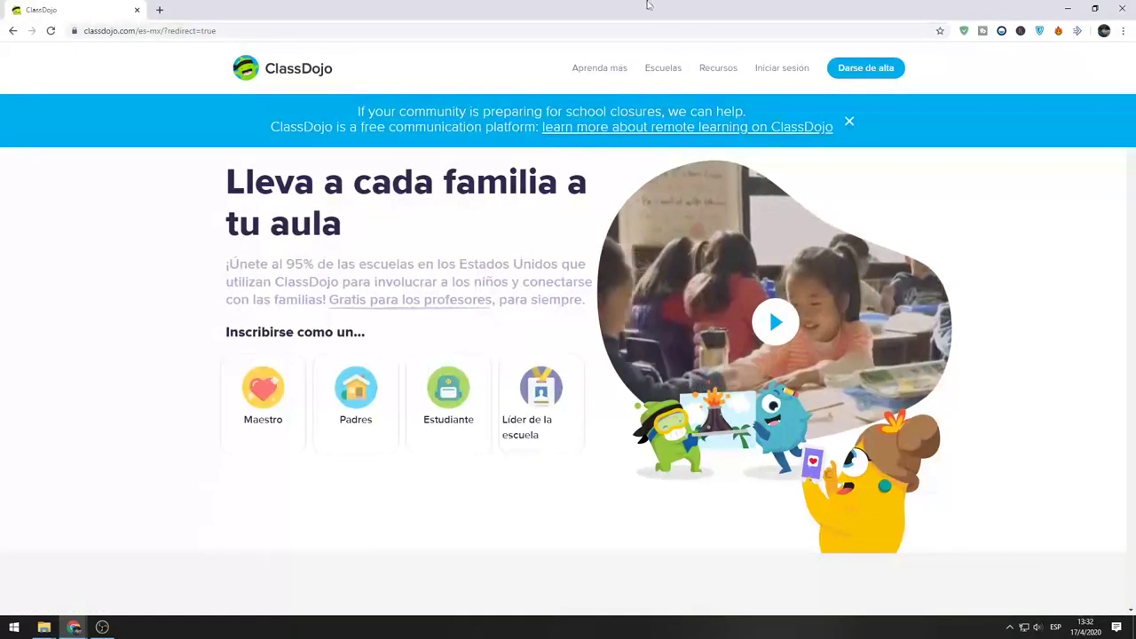
- Sign up for a ClassDojo teacher account and continue to the launchpad
{"action": "left_click", "coordinate": [782, 67]}
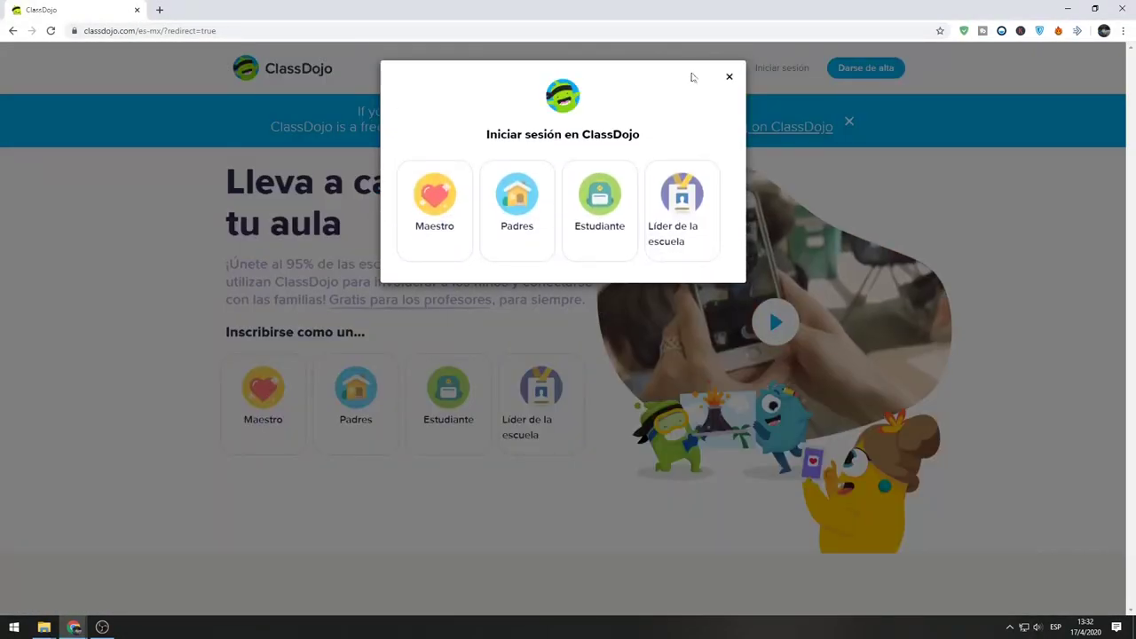
{"action": "left_click", "coordinate": [728, 77]}
{"action": "left_click", "coordinate": [885, 83]}
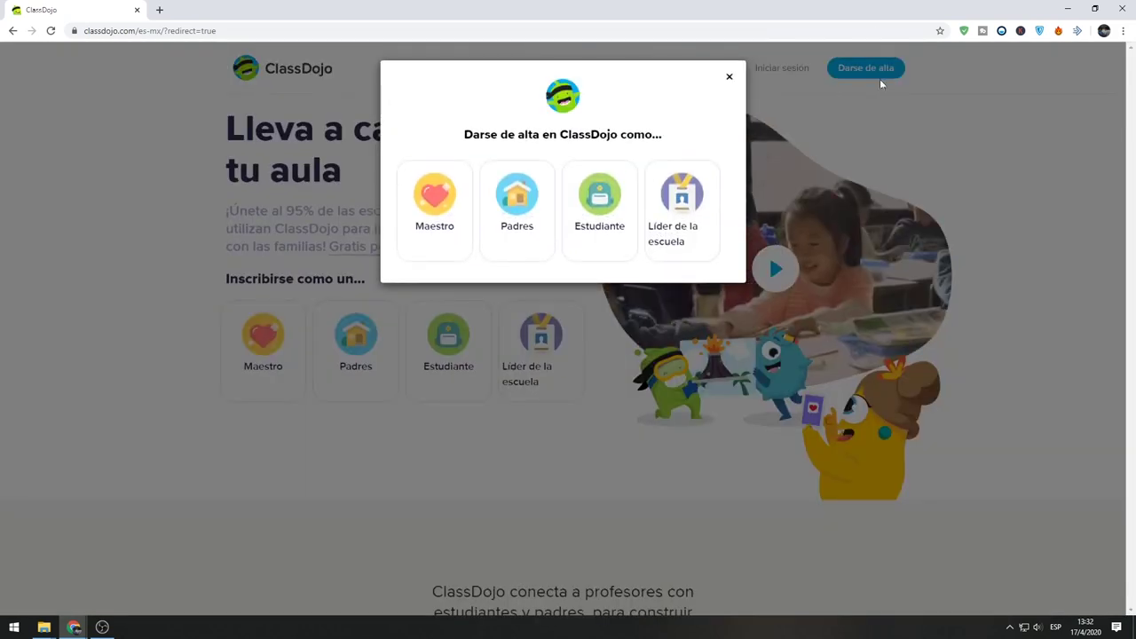
{"action": "left_click", "coordinate": [434, 242]}
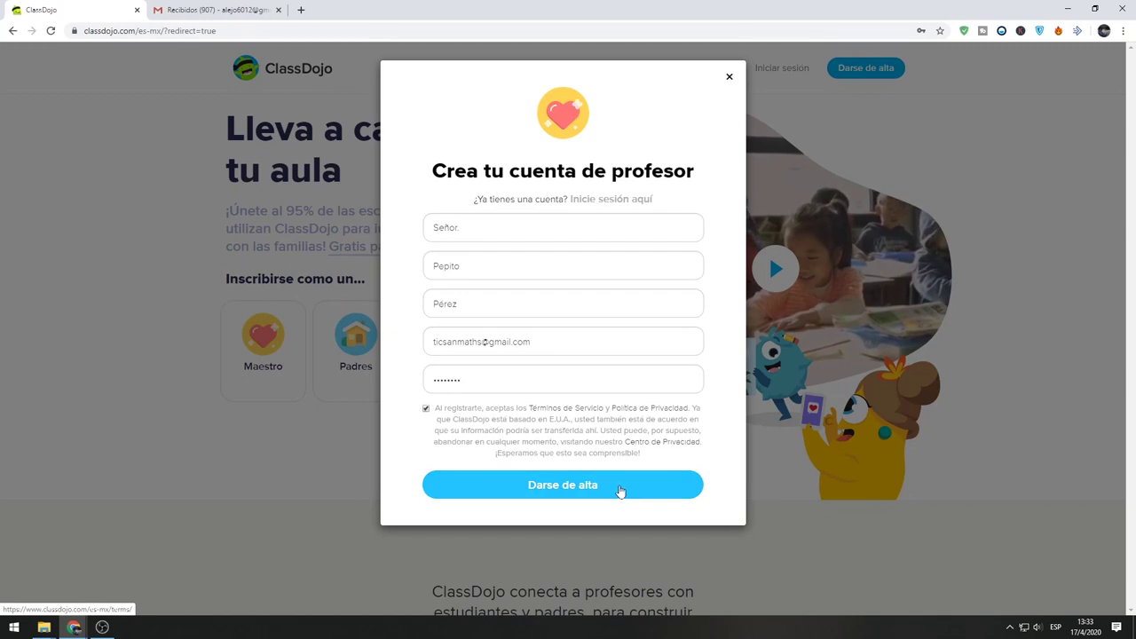
{"action": "left_click", "coordinate": [620, 486]}
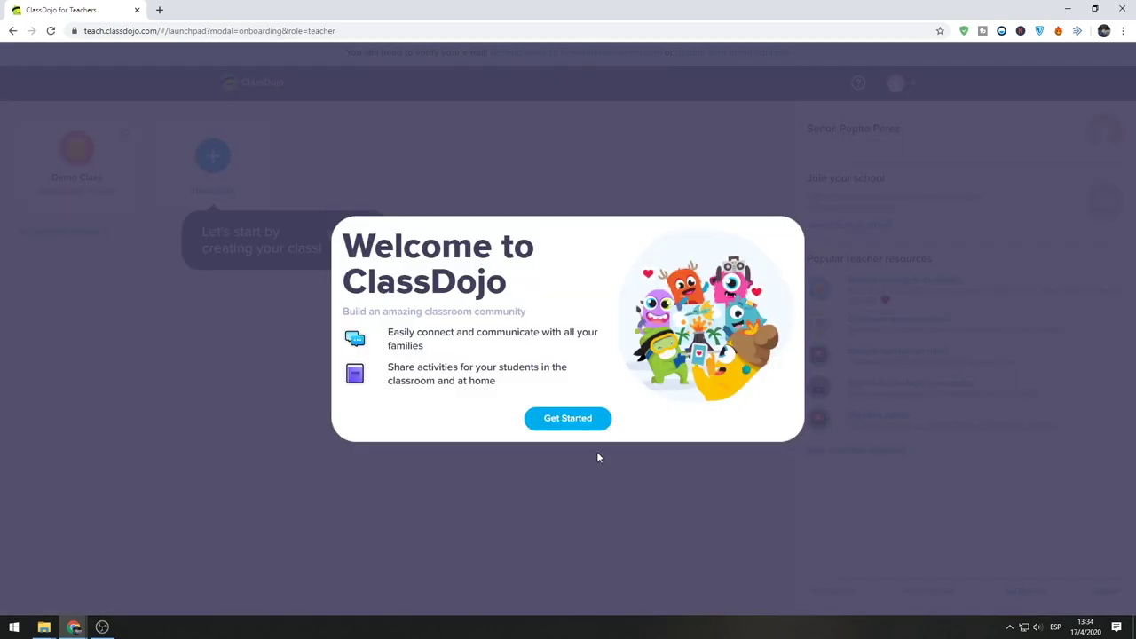
{"action": "left_click", "coordinate": [595, 423]}
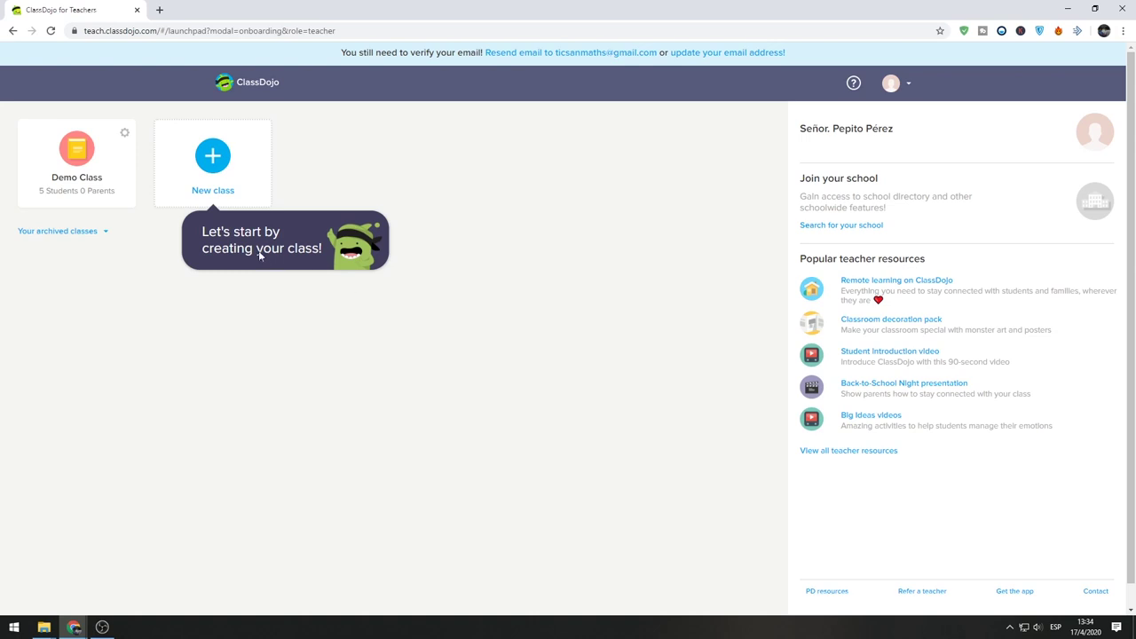
- Create a new 4th Grade class that shares all points with parents
{"action": "left_click", "coordinate": [214, 158]}
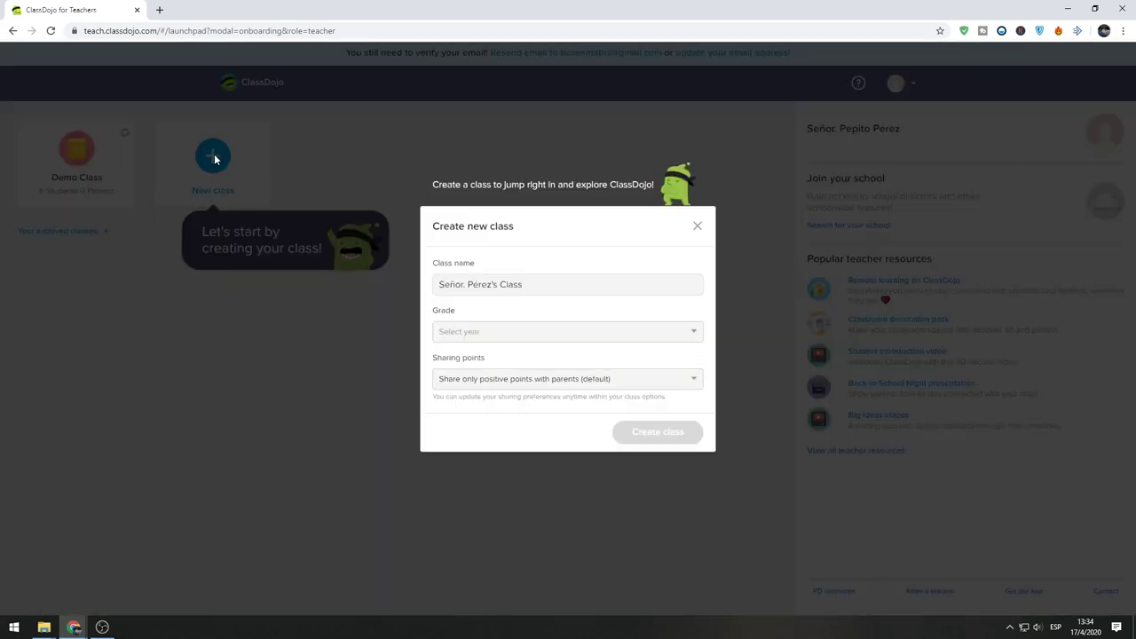
{"action": "left_click", "coordinate": [545, 333]}
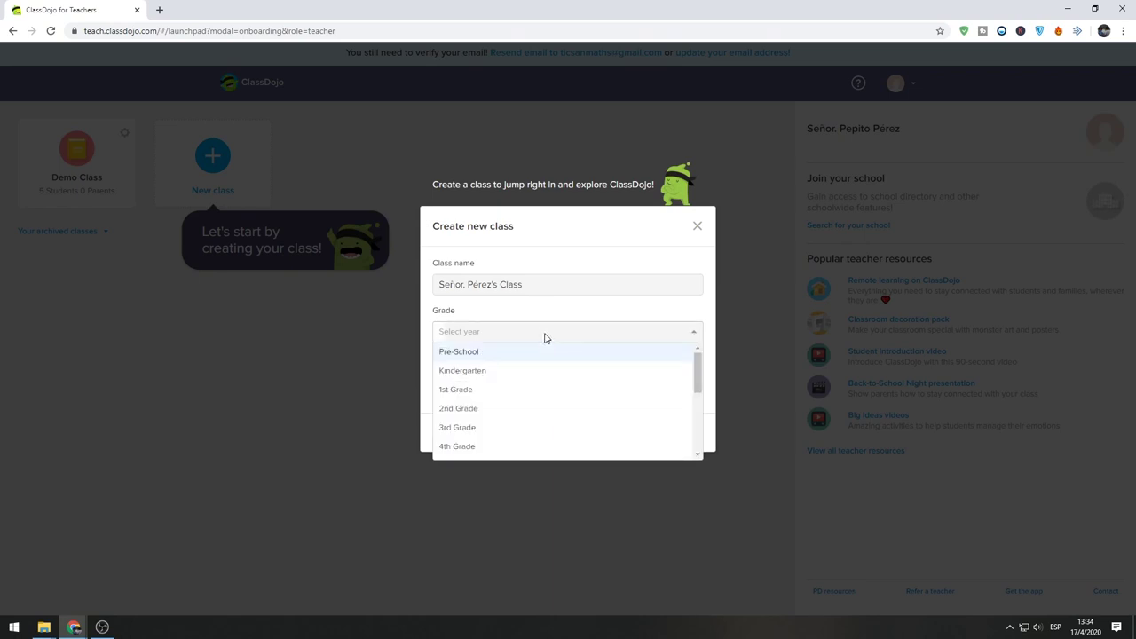
{"action": "scroll", "coordinate": [502, 408], "scroll_direction": "down", "scroll_amount": 2}
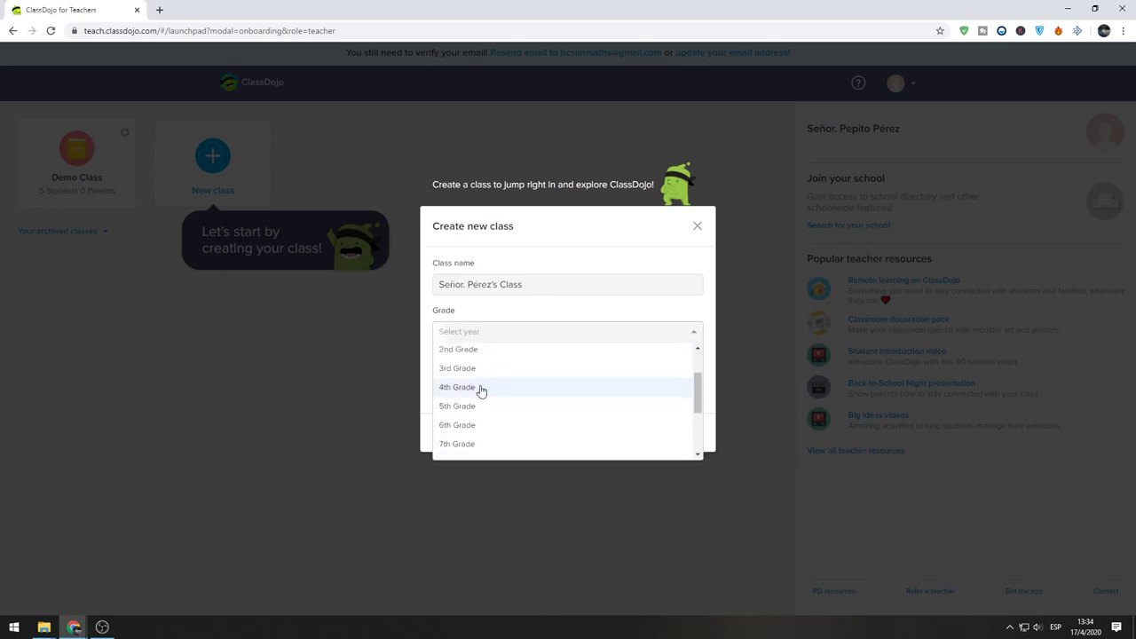
{"action": "left_click", "coordinate": [480, 389]}
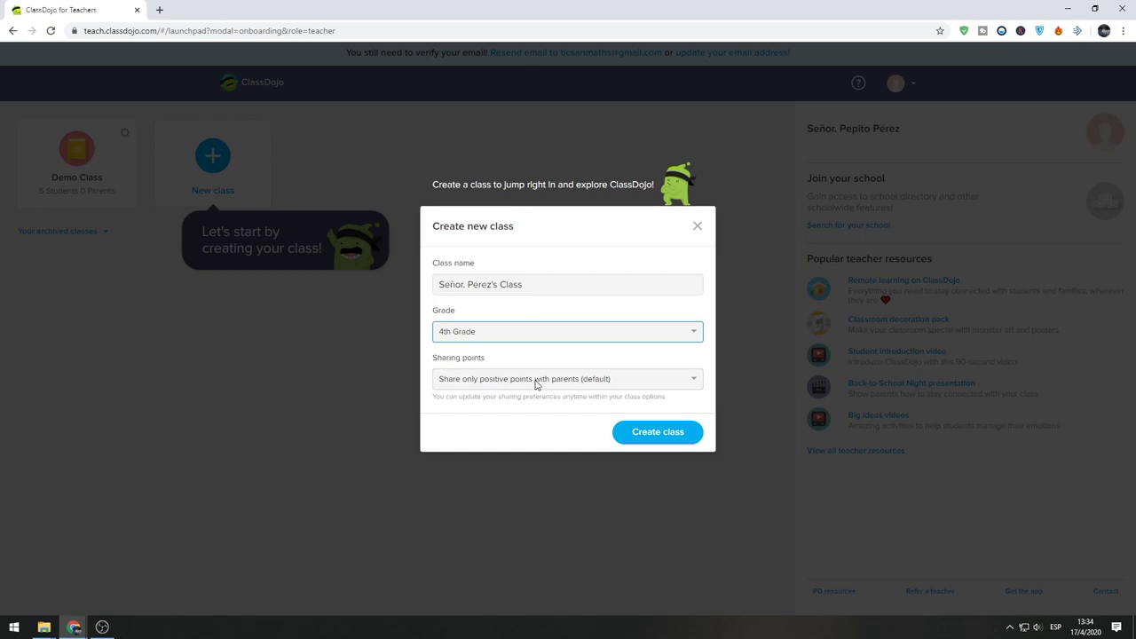
{"action": "left_click", "coordinate": [602, 381]}
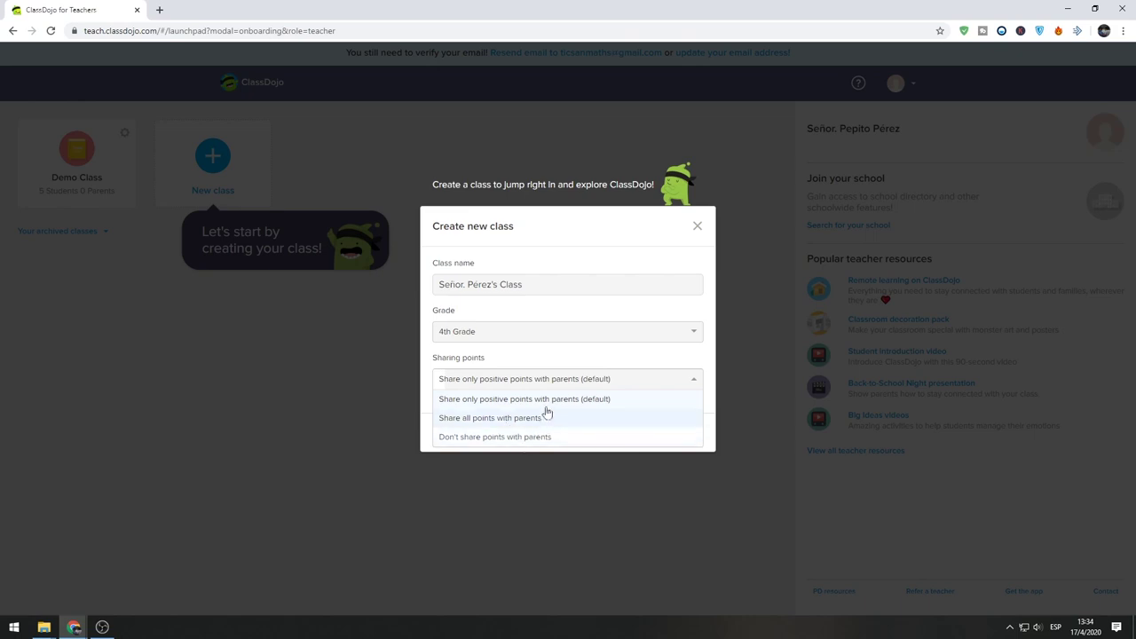
{"action": "left_click", "coordinate": [515, 421]}
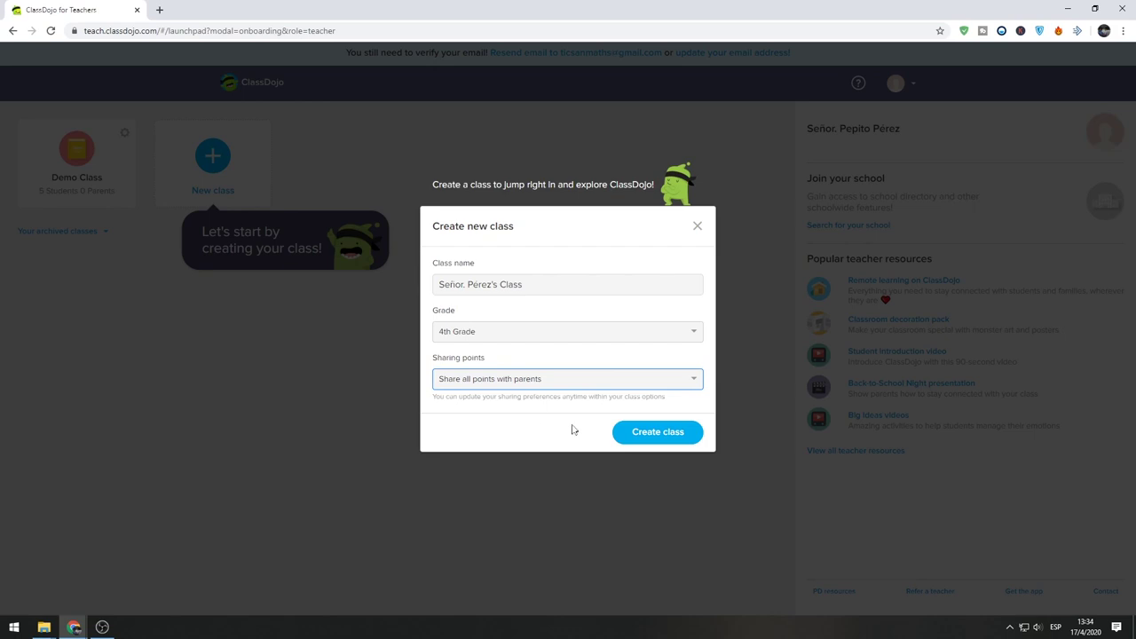
{"action": "left_click", "coordinate": [696, 435]}
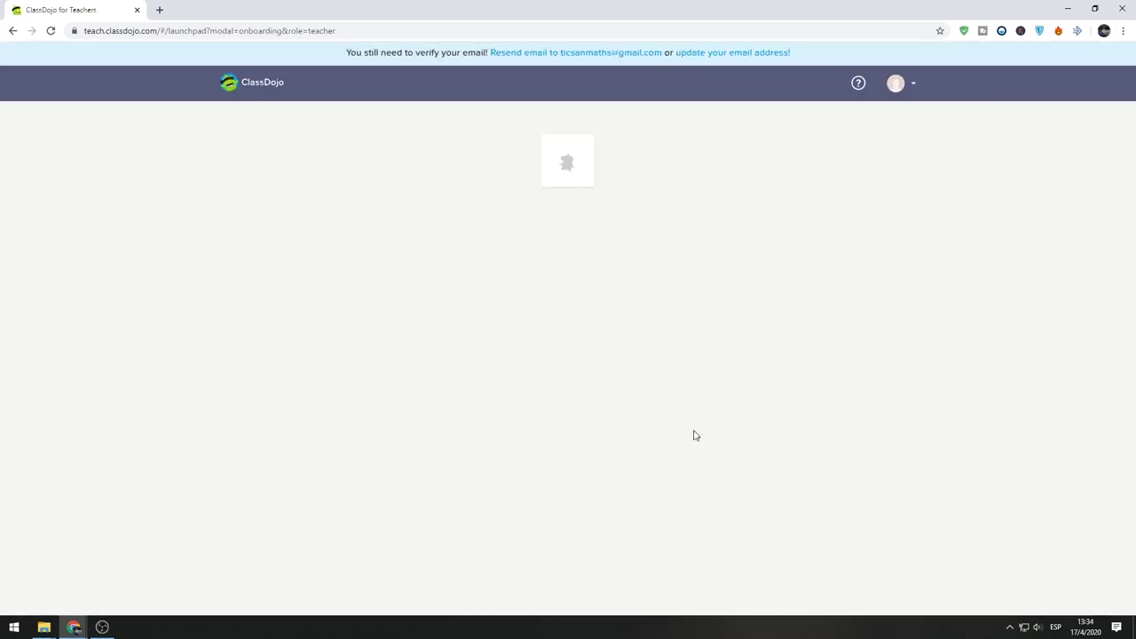
- Enter six student names into the new class's add-students list
{"action": "left_click", "coordinate": [47, 221]}
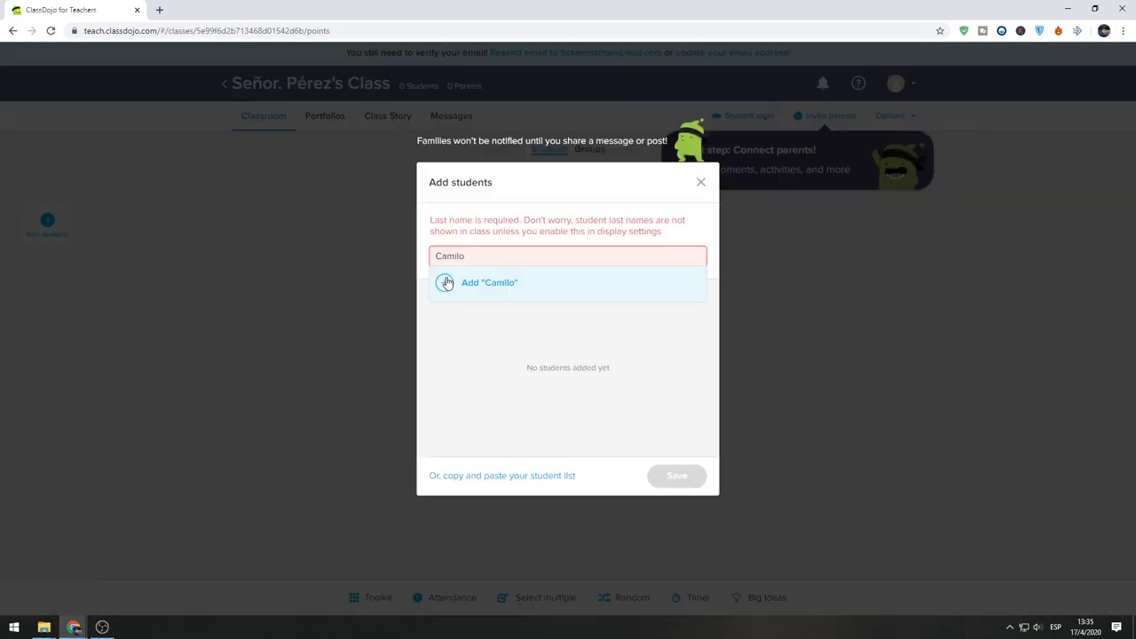
{"action": "left_click", "coordinate": [464, 284]}
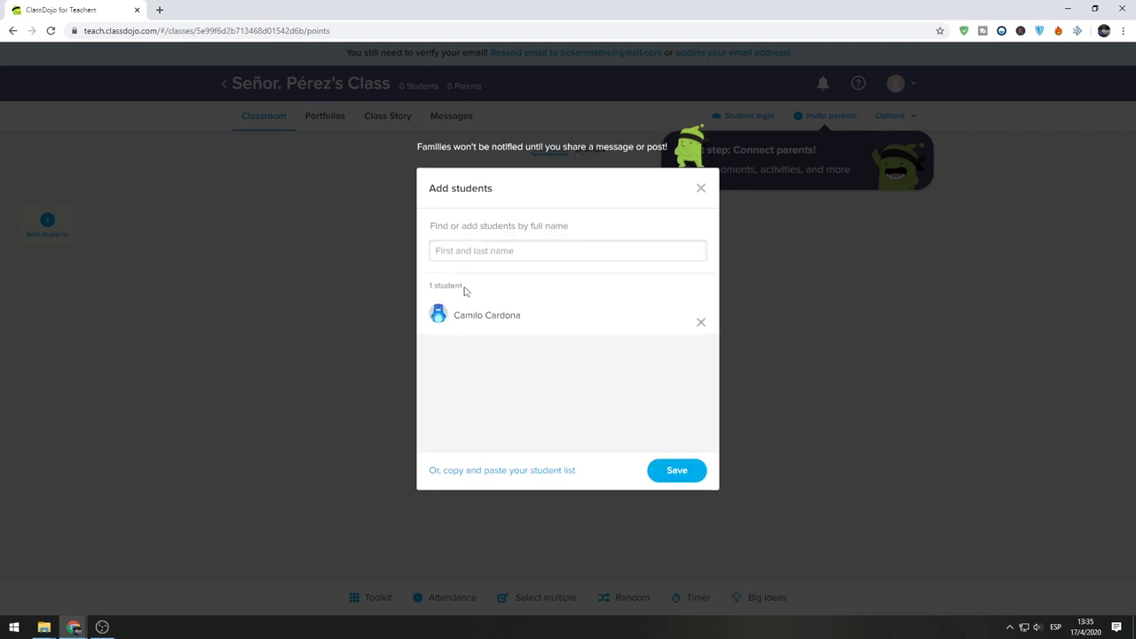
{"action": "type", "text": "Diego Maradona"}
{"action": "key", "text": "Return"}
{"action": "type", "text": "Cristiano Ronaldo"}
{"action": "key", "text": "Return"}
{"action": "type", "text": "Leo Messi"}
{"action": "key", "text": "Return"}
{"action": "type", "text": "Carolina Herrera"}
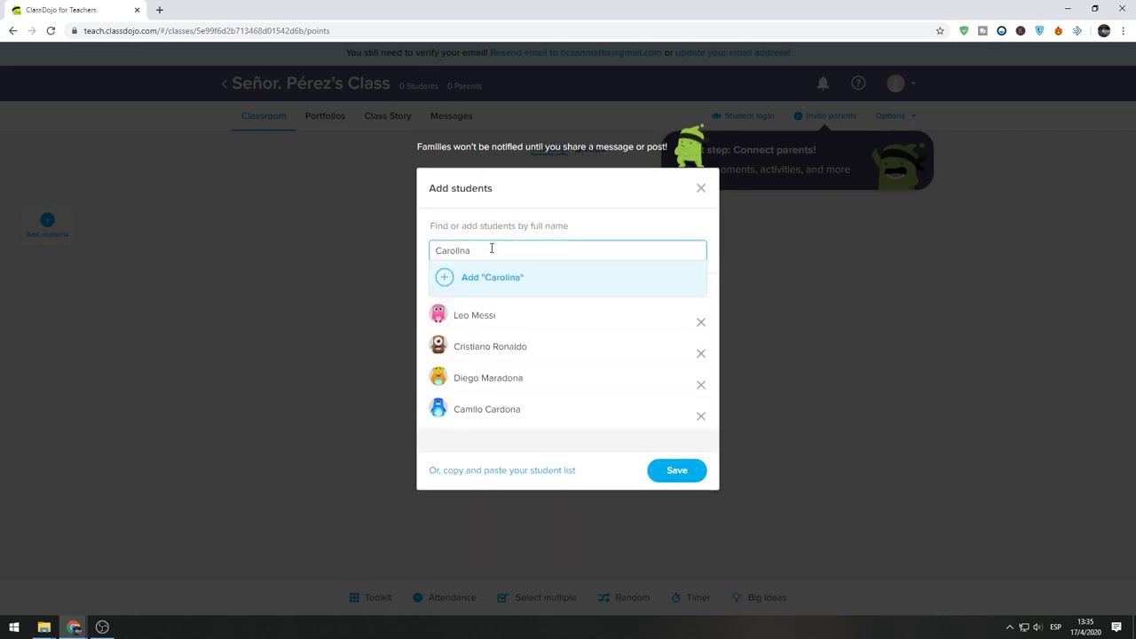
{"action": "key", "text": "Return"}
{"action": "key", "text": "Return"}
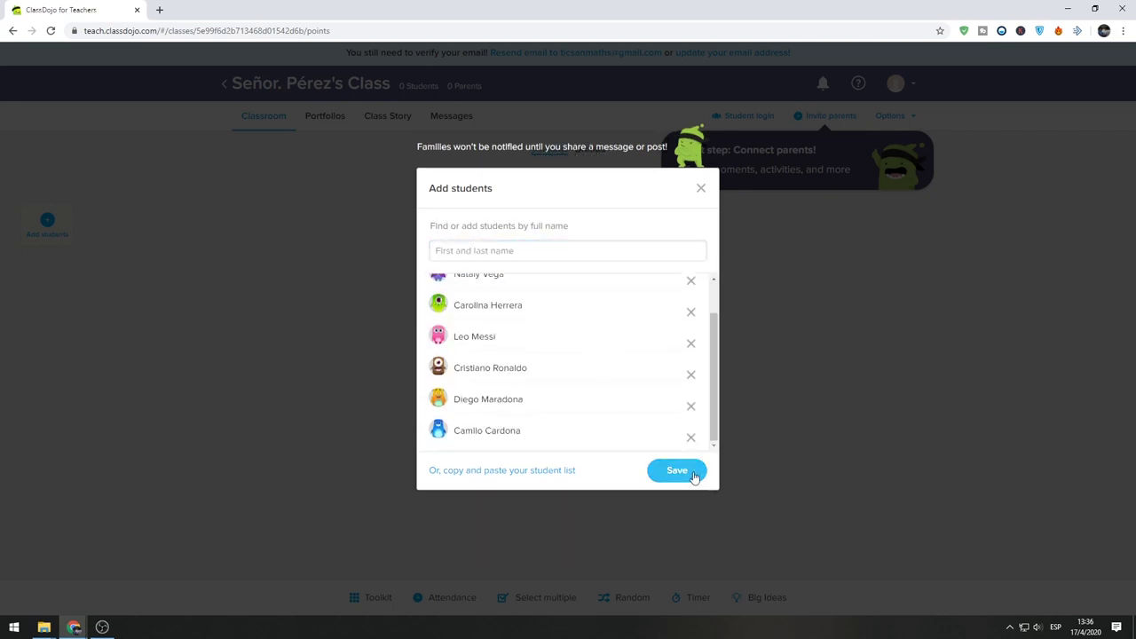
- Save the six students, then invite the third student's parent using a pasted email address
{"action": "left_click", "coordinate": [693, 475]}
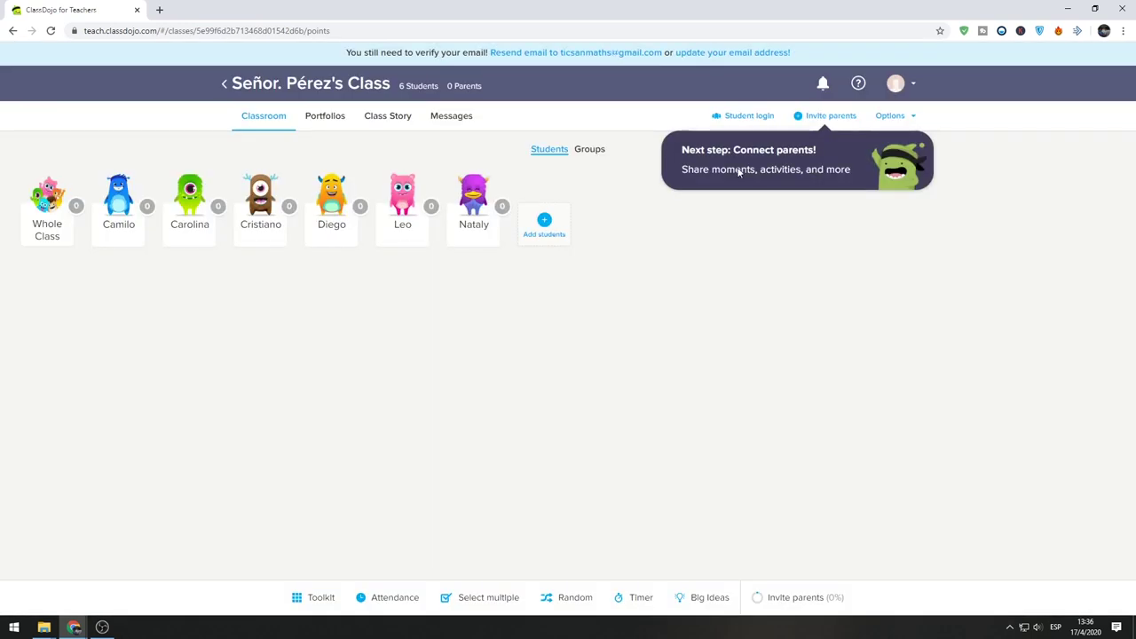
{"action": "left_click", "coordinate": [824, 116]}
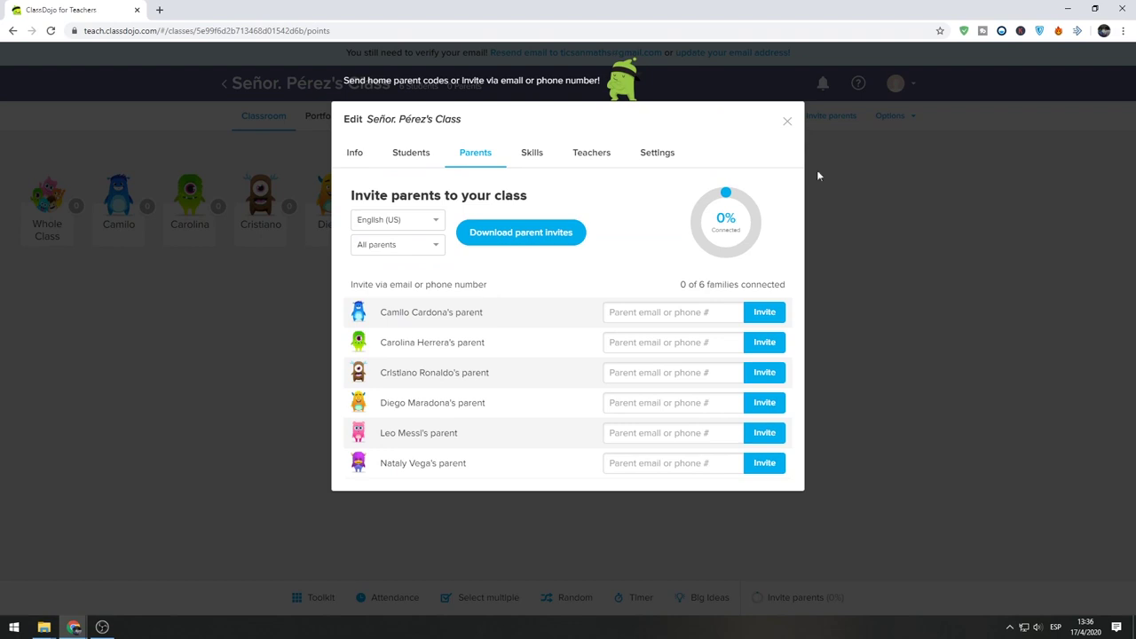
{"action": "left_click", "coordinate": [673, 318]}
{"action": "left_click", "coordinate": [649, 369]}
{"action": "key", "text": "ctrl+v"}
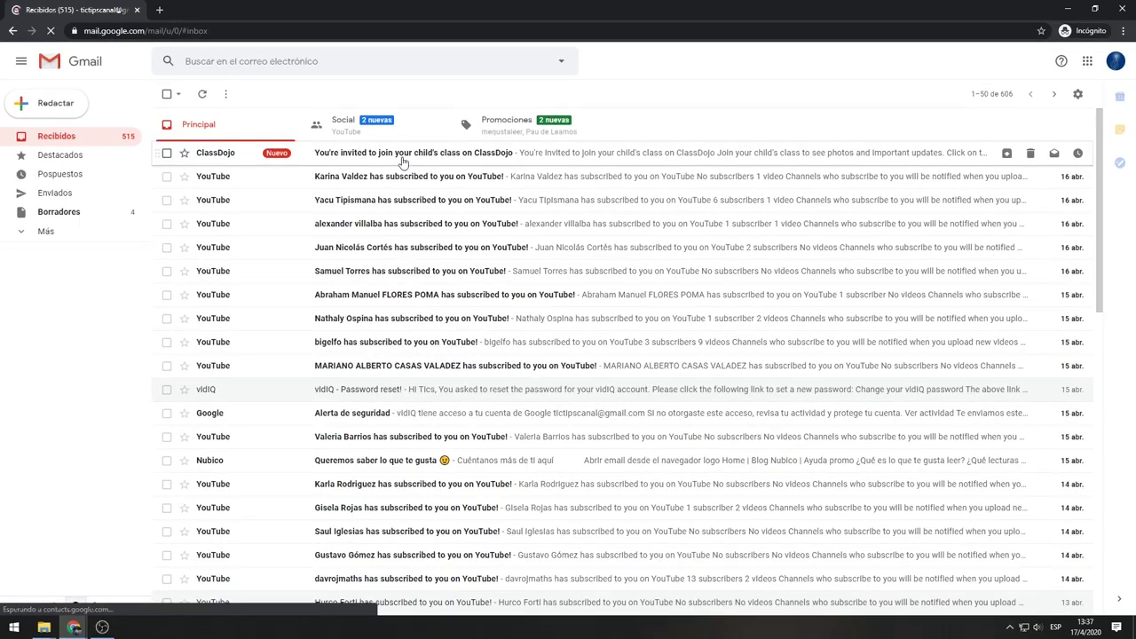
{"action": "left_click", "coordinate": [400, 158]}
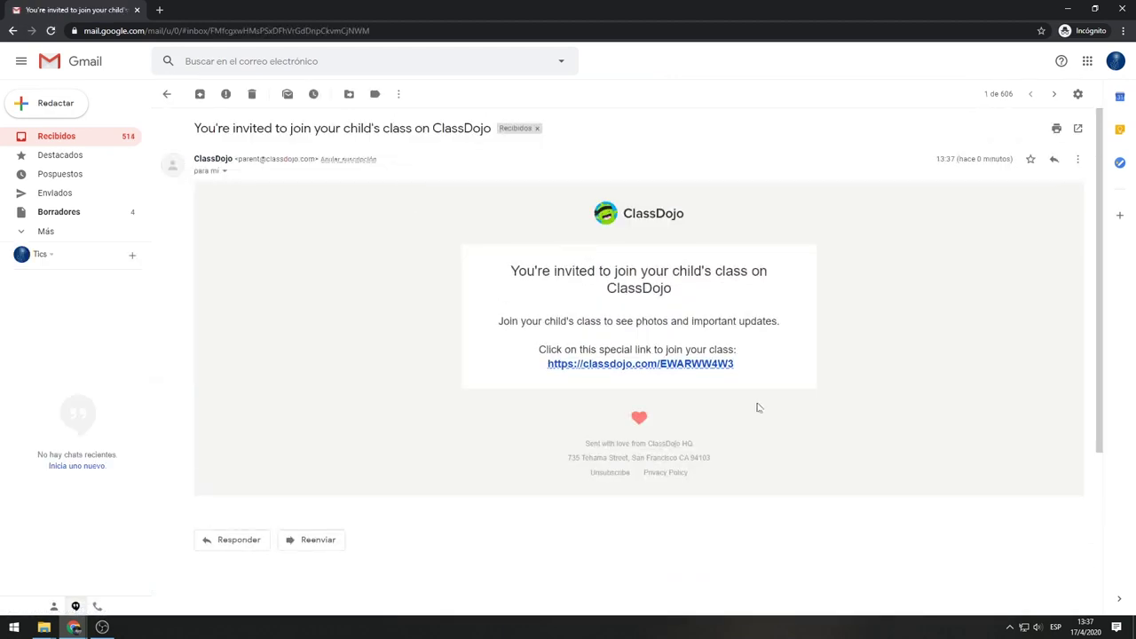
- Join via the invitation link and register a parent account with first name, surname and password
{"action": "left_click", "coordinate": [683, 364]}
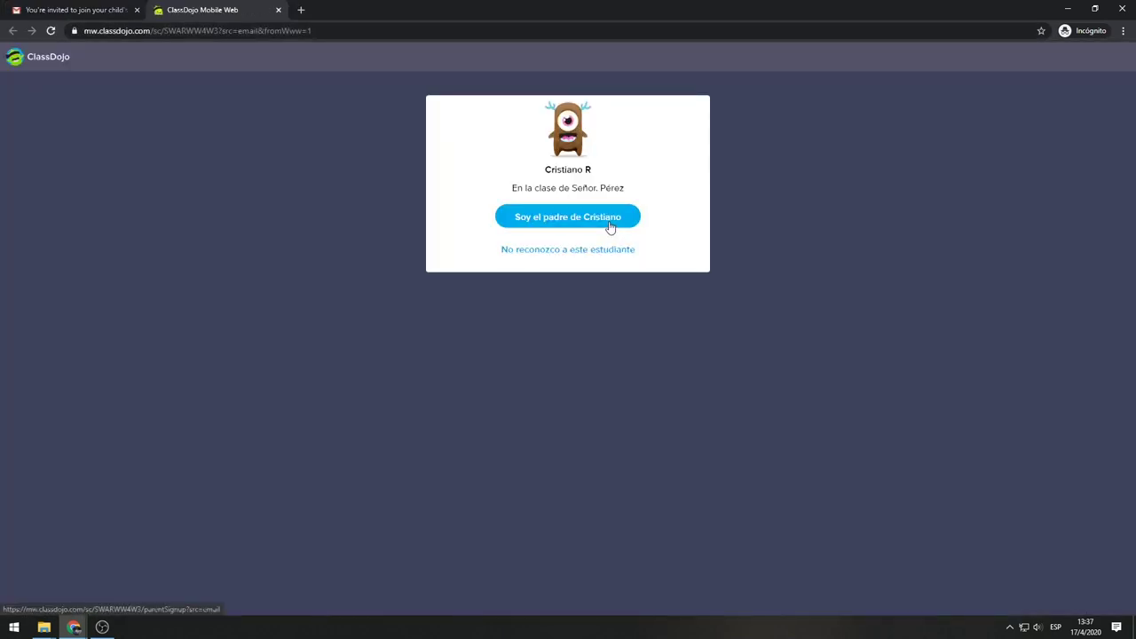
{"action": "left_click", "coordinate": [610, 228]}
{"action": "left_click", "coordinate": [511, 158]}
{"action": "type", "text": "Papá"}
{"action": "key", "text": "Tab"}
{"action": "type", "text": "De Cristiano"}
{"action": "key", "text": "Tab"}
{"action": "left_click", "coordinate": [512, 241]}
{"action": "type", "text": "********"}
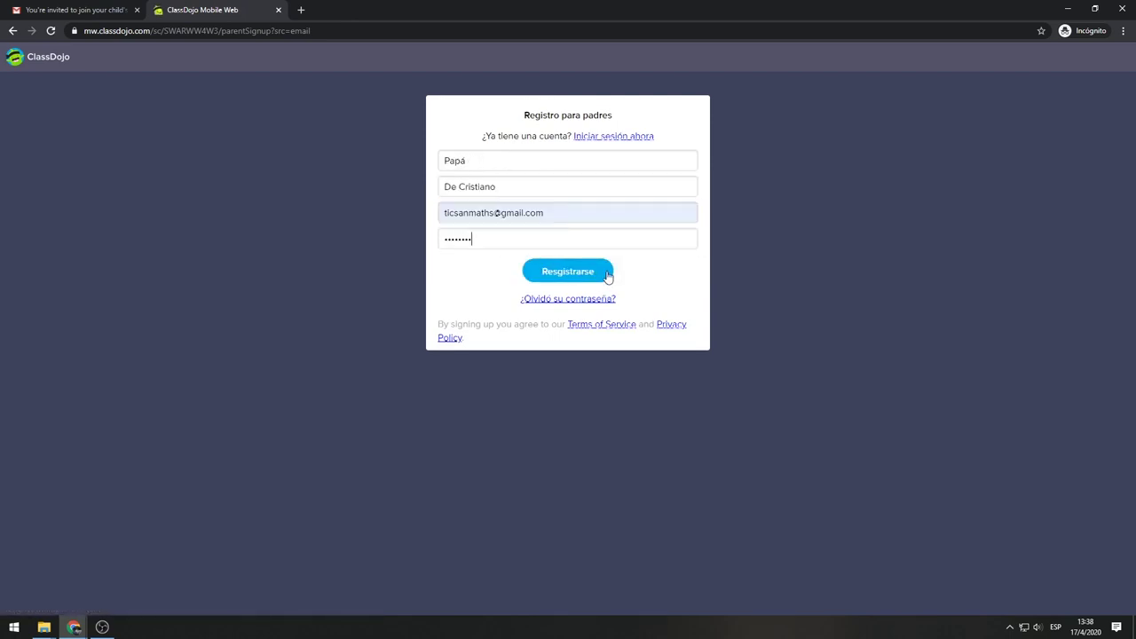
{"action": "left_click", "coordinate": [608, 277]}
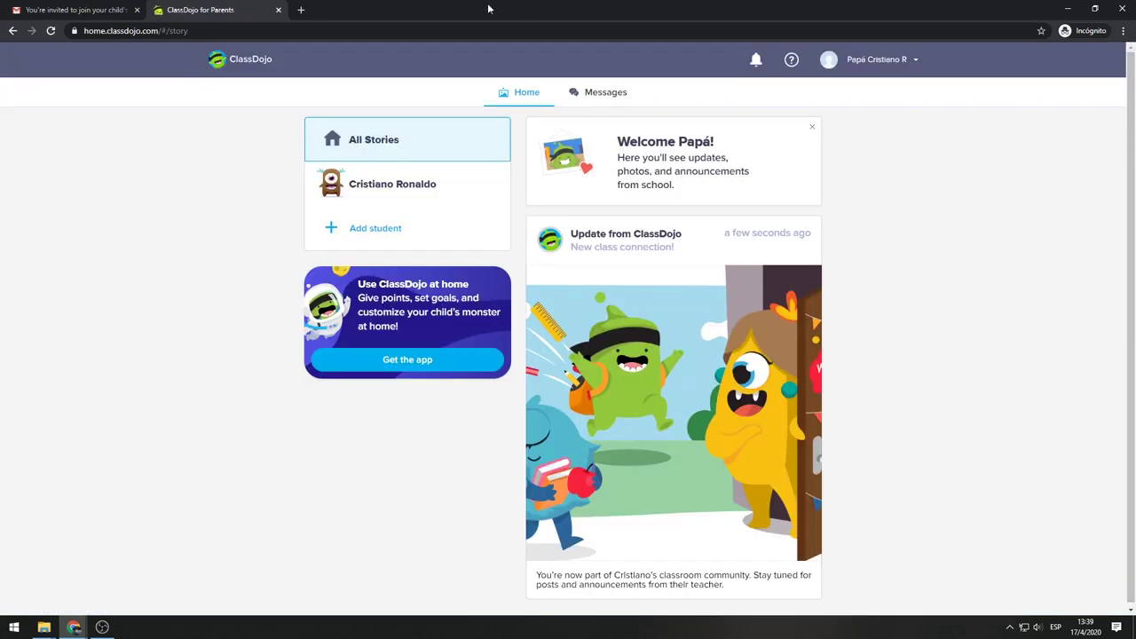
- Switch back to the teacher's window, close the Parents dialog and return to the Classroom view
{"action": "left_click_drag", "start_coordinate": [681, 172], "coordinate": [645, 152]}
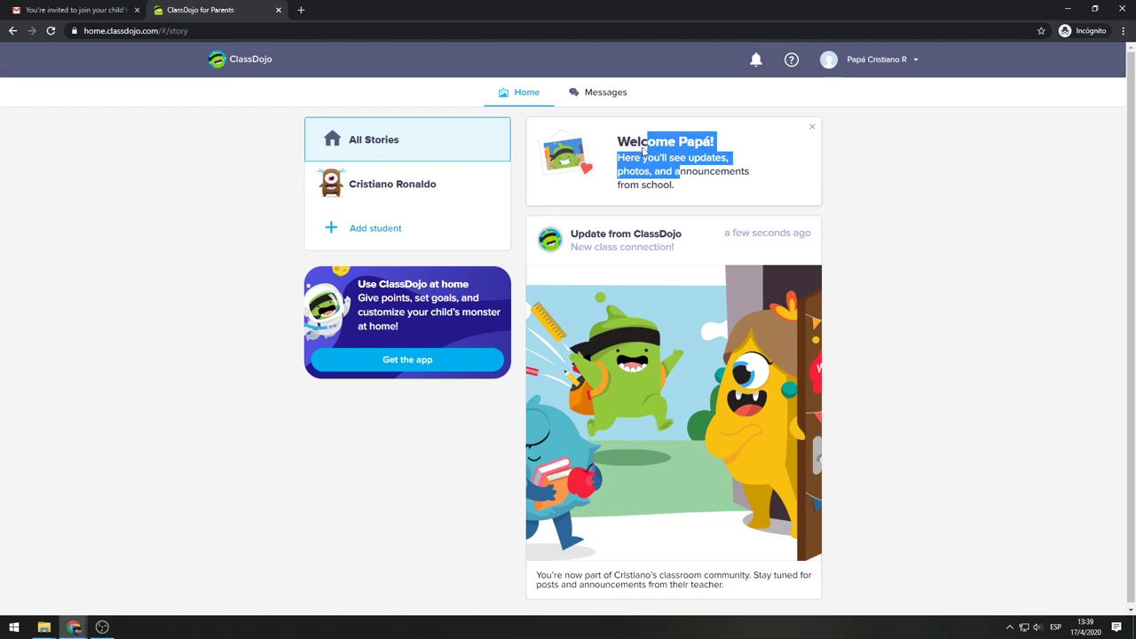
{"action": "left_click", "coordinate": [697, 202]}
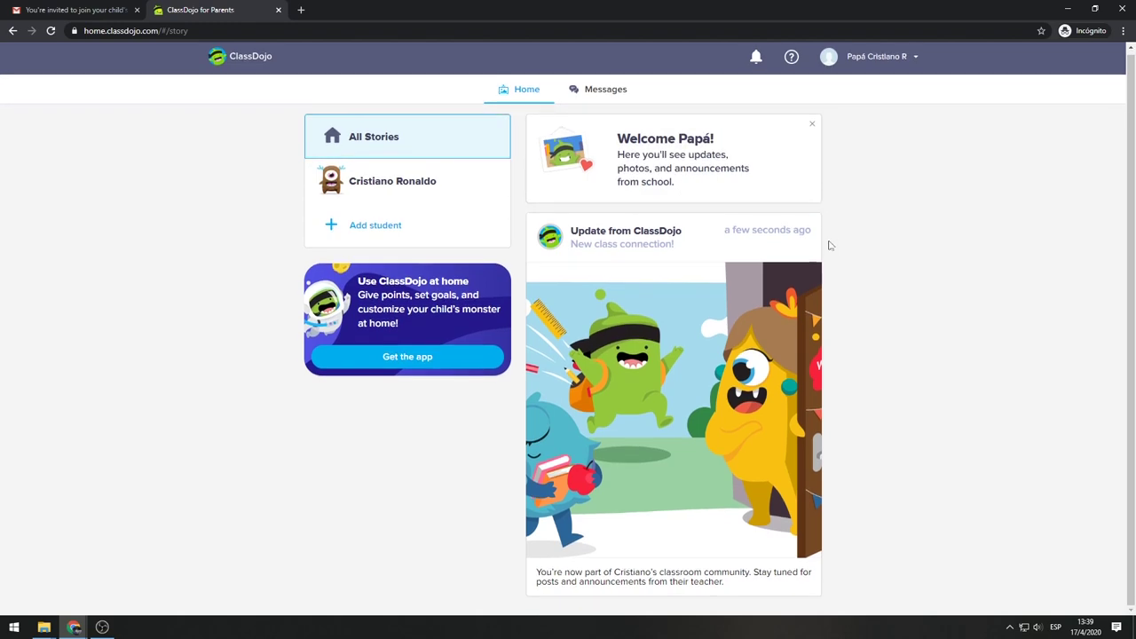
{"action": "key", "text": "alt+Tab"}
{"action": "key", "text": "Escape"}
{"action": "left_click", "coordinate": [457, 122]}
{"action": "left_click", "coordinate": [266, 120]}
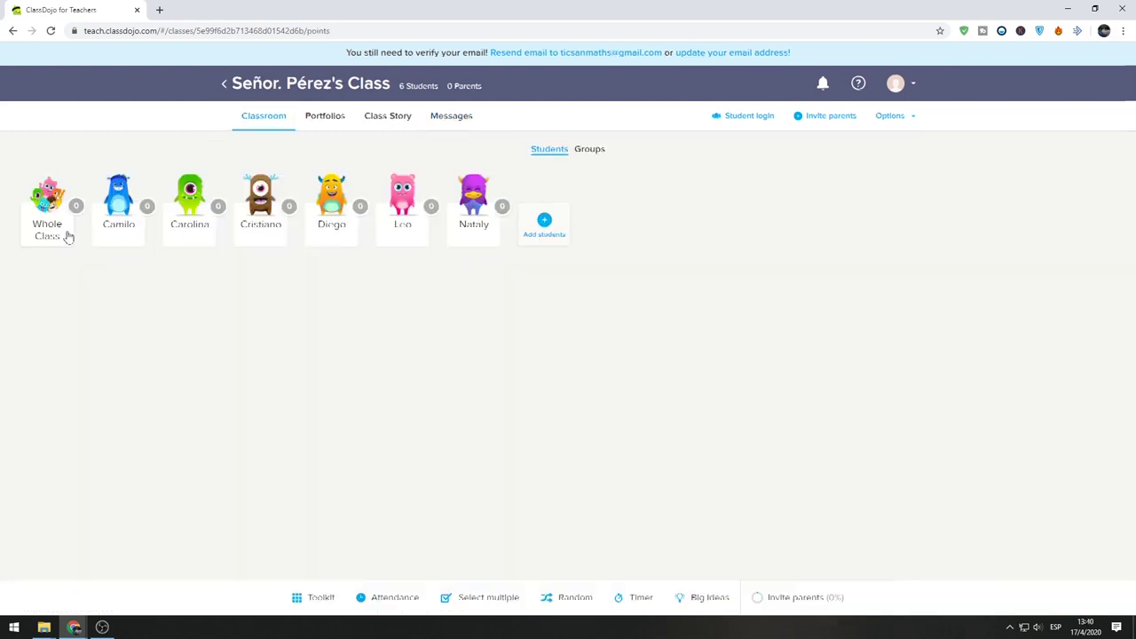
- Rename the Helping others skill to Corazoncito and make it worth 2 points
{"action": "left_click", "coordinate": [61, 231]}
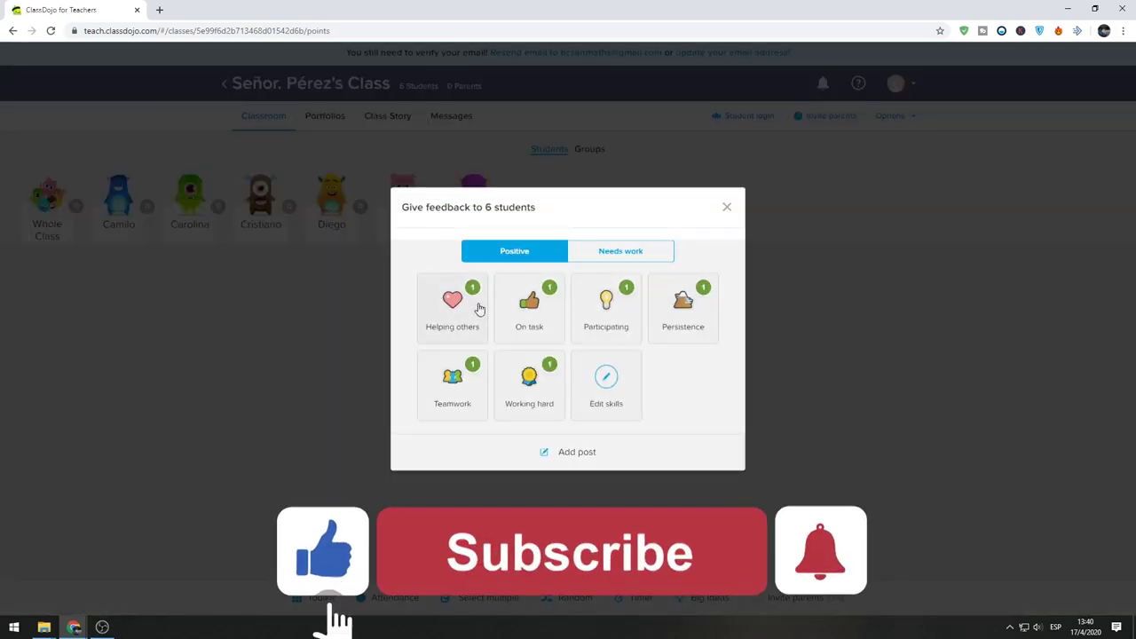
{"action": "left_click", "coordinate": [610, 382]}
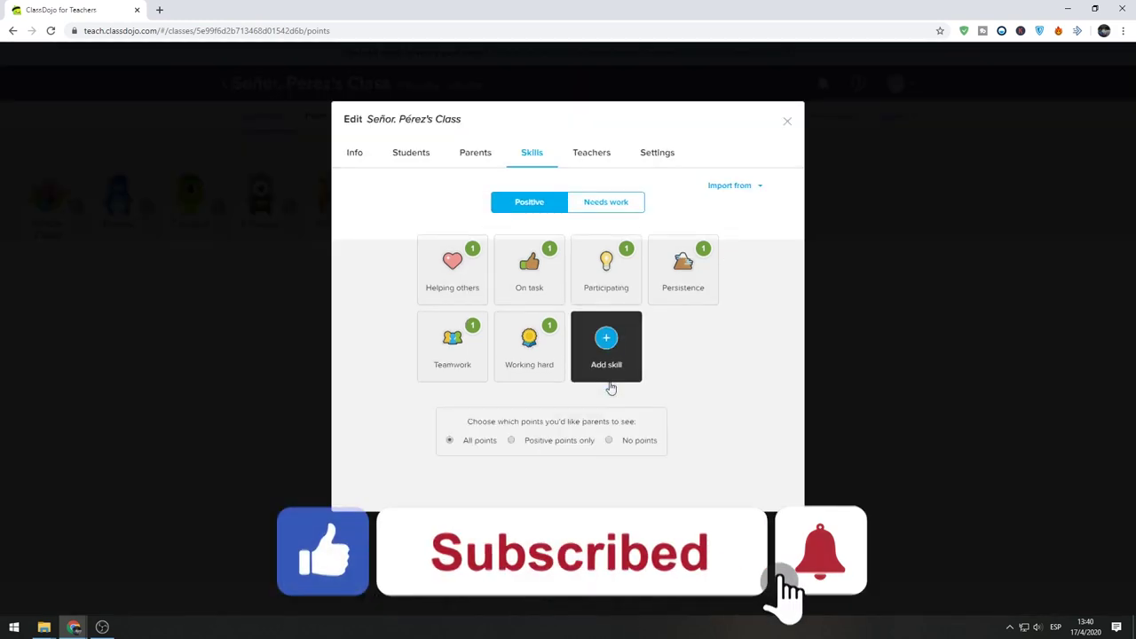
{"action": "left_click", "coordinate": [462, 293]}
{"action": "left_click_drag", "start_coordinate": [611, 296], "coordinate": [474, 296]}
{"action": "type", "text": "Corazoncito"}
{"action": "left_click", "coordinate": [545, 322]}
{"action": "left_click", "coordinate": [543, 350]}
{"action": "left_click", "coordinate": [676, 482]}
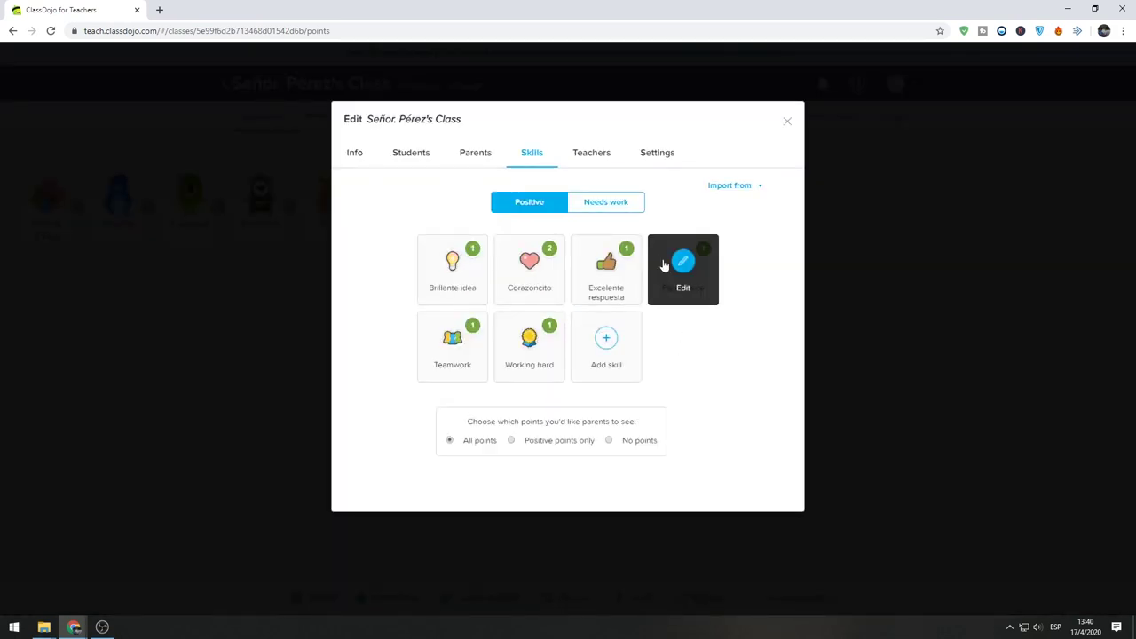
- Add a new 1-point skill with a thumbs-down icon, then close class editing
{"action": "left_click", "coordinate": [627, 340]}
{"action": "left_click", "coordinate": [606, 321]}
{"action": "left_click", "coordinate": [607, 320]}
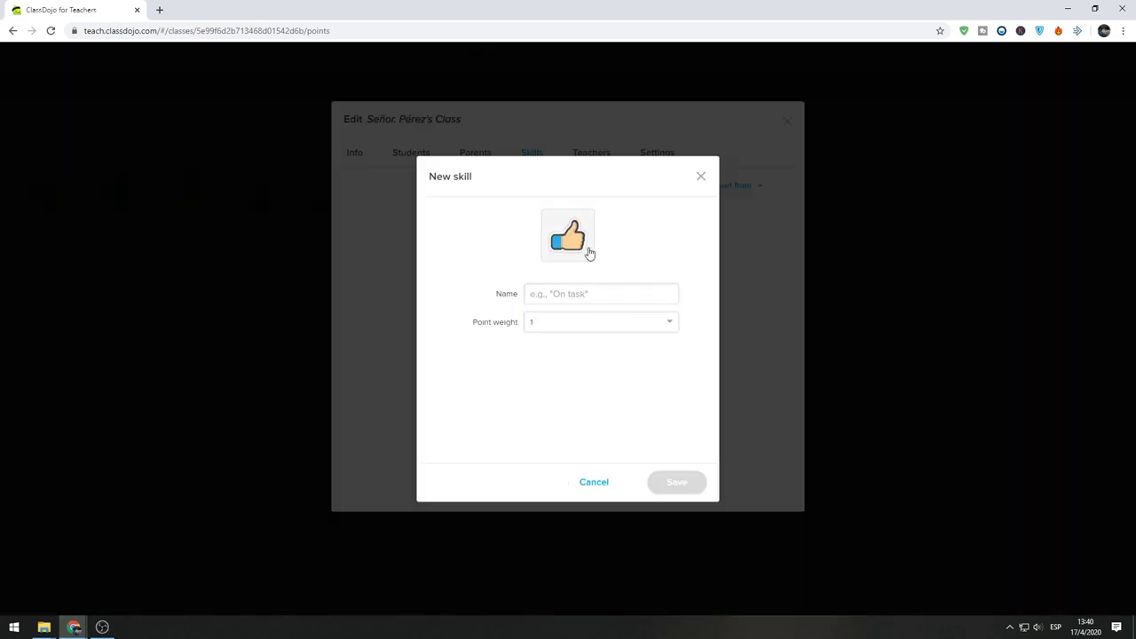
{"action": "left_click", "coordinate": [590, 256]}
{"action": "left_click", "coordinate": [606, 321]}
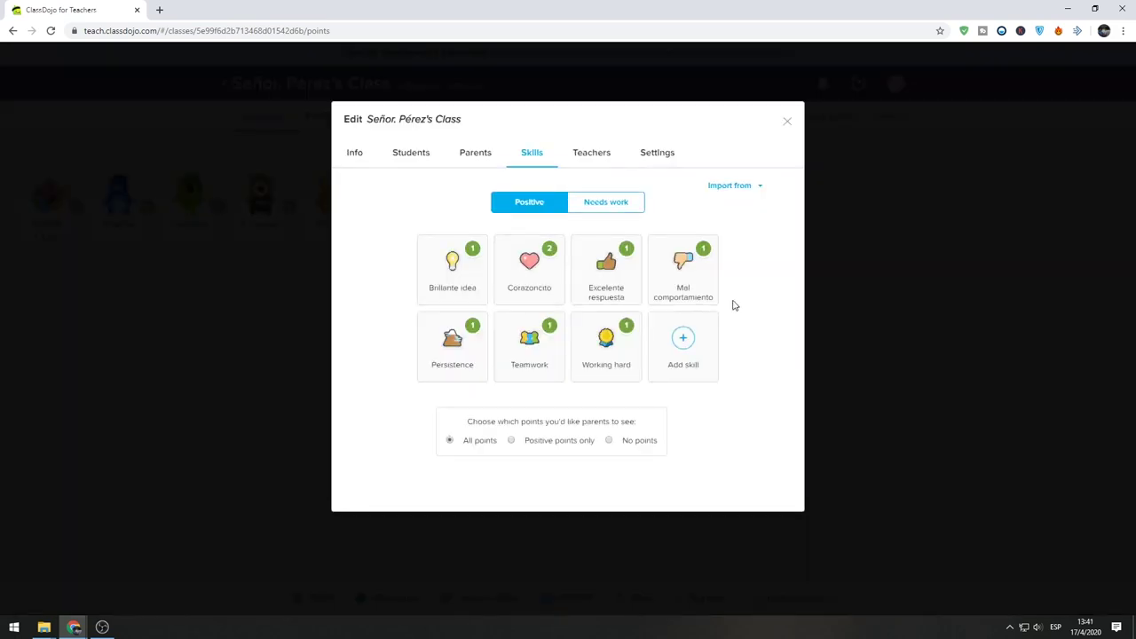
{"action": "left_click", "coordinate": [132, 242]}
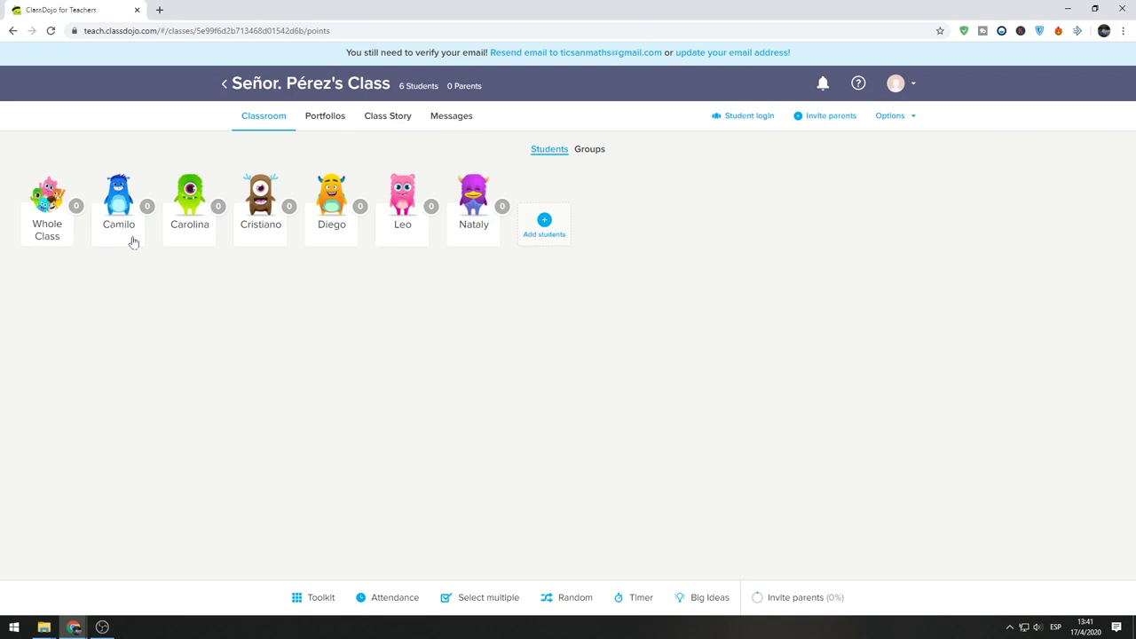
- Award Corazoncito to the whole class, Mal comportamiento to the blue monster and Brillante idea to the green student
{"action": "left_click", "coordinate": [50, 194]}
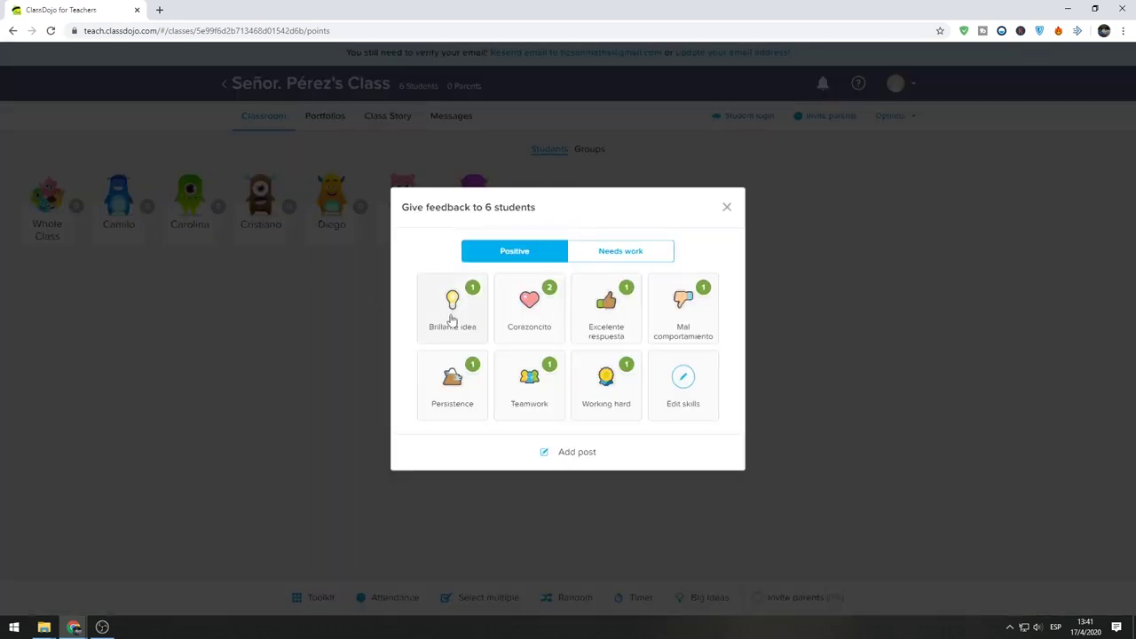
{"action": "left_click", "coordinate": [527, 307]}
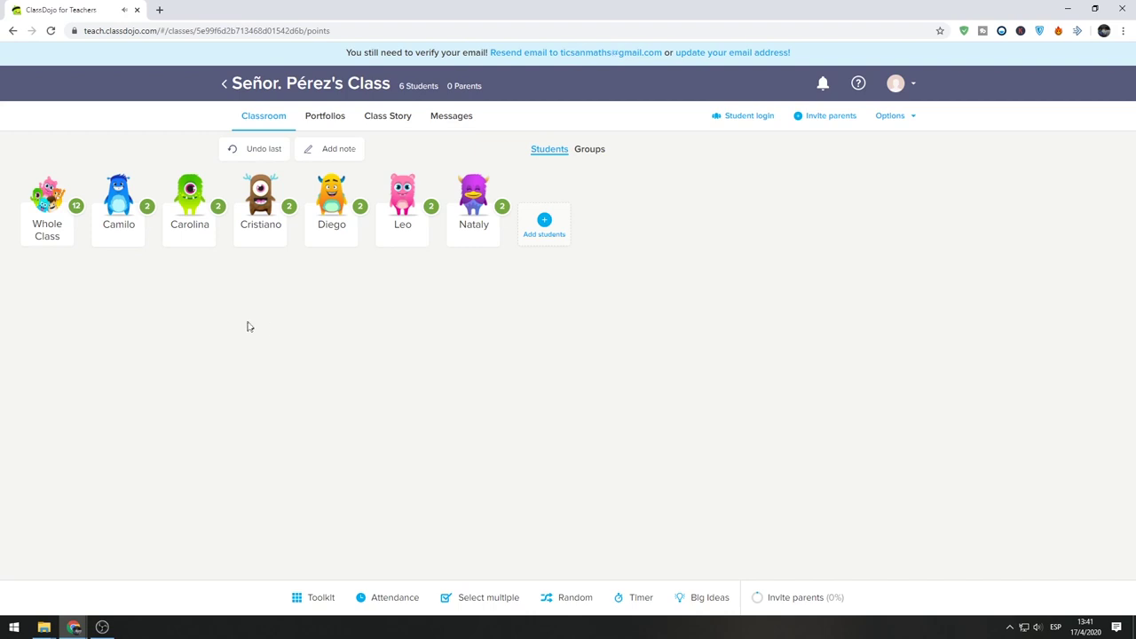
{"action": "left_click", "coordinate": [121, 200]}
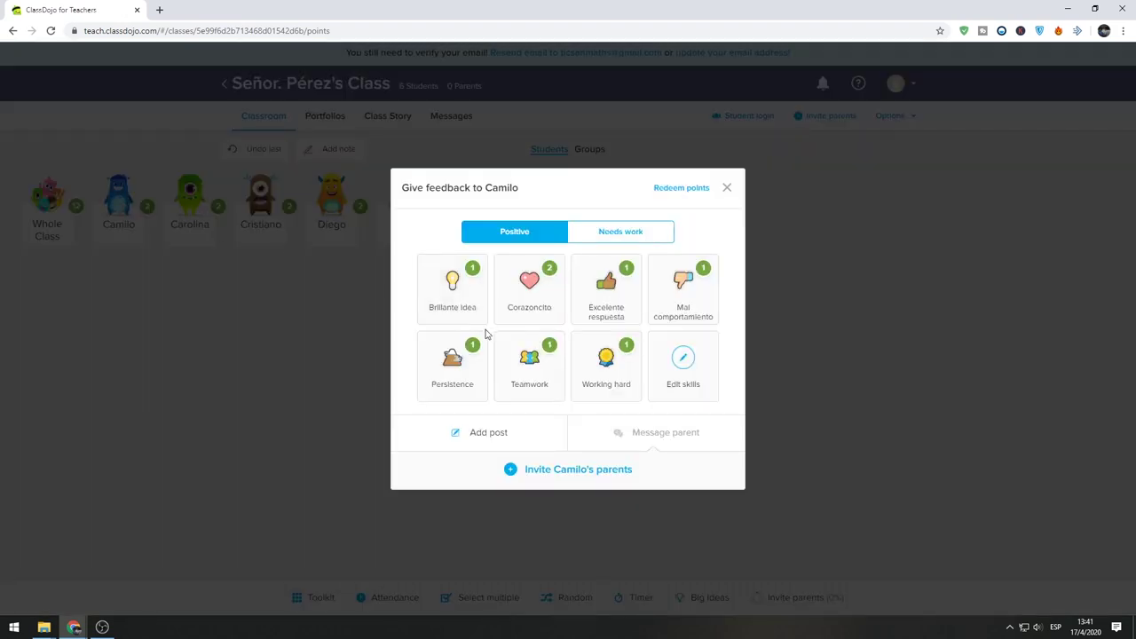
{"action": "left_click", "coordinate": [694, 285]}
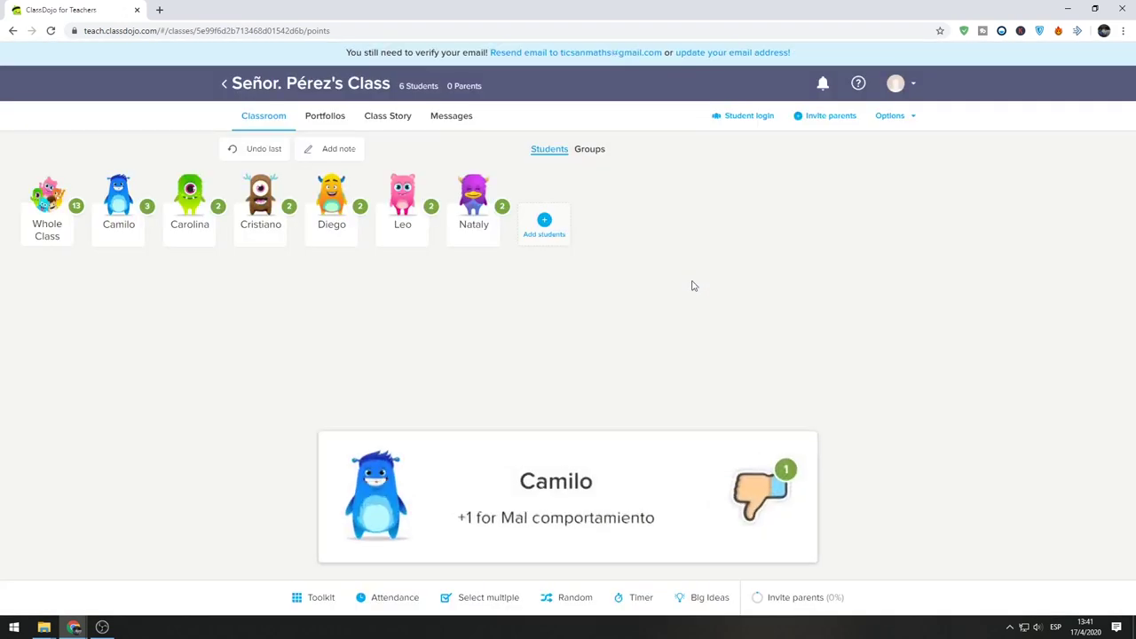
{"action": "left_click", "coordinate": [183, 196]}
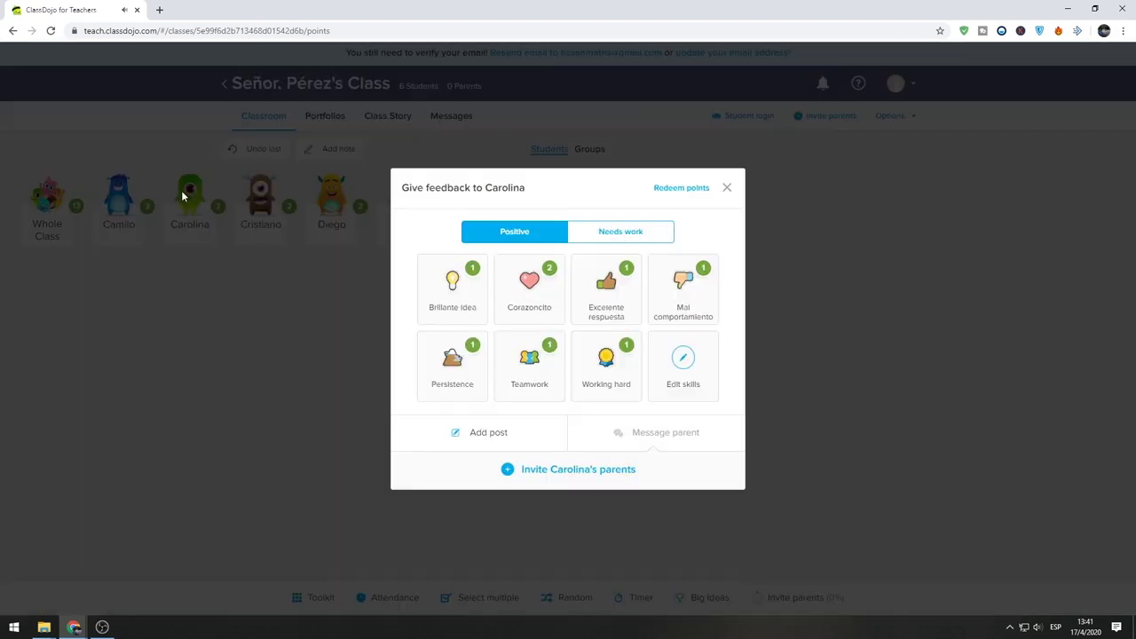
{"action": "left_click", "coordinate": [438, 300]}
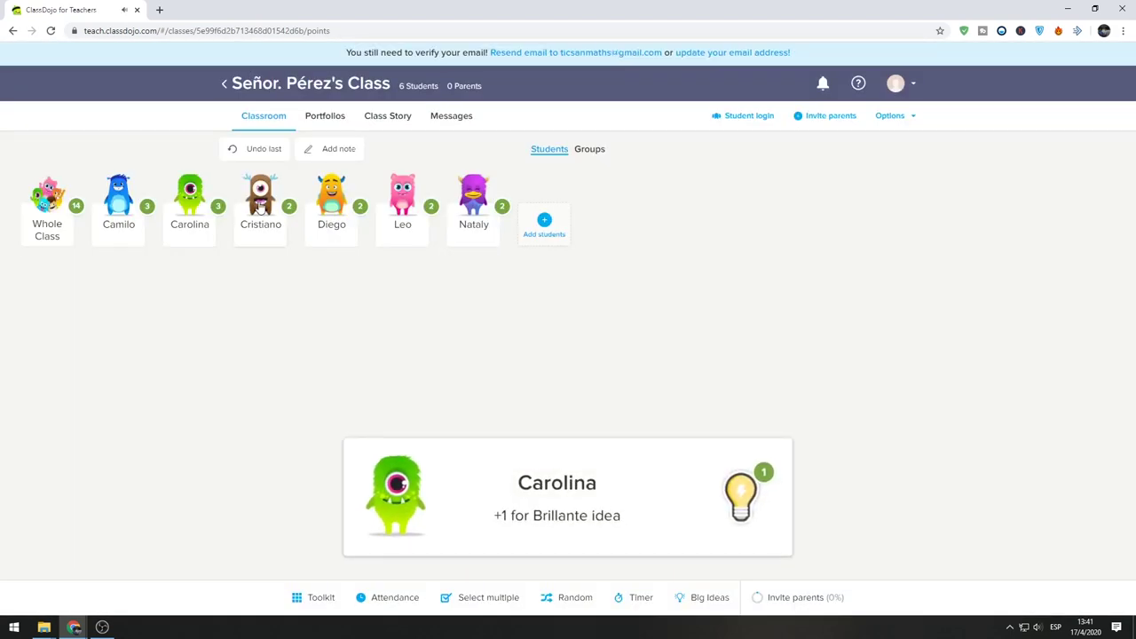
- Give the brown monster student Corazoncito and Mal comportamiento points, awarding nothing else
{"action": "left_click", "coordinate": [260, 197]}
{"action": "left_click", "coordinate": [547, 281]}
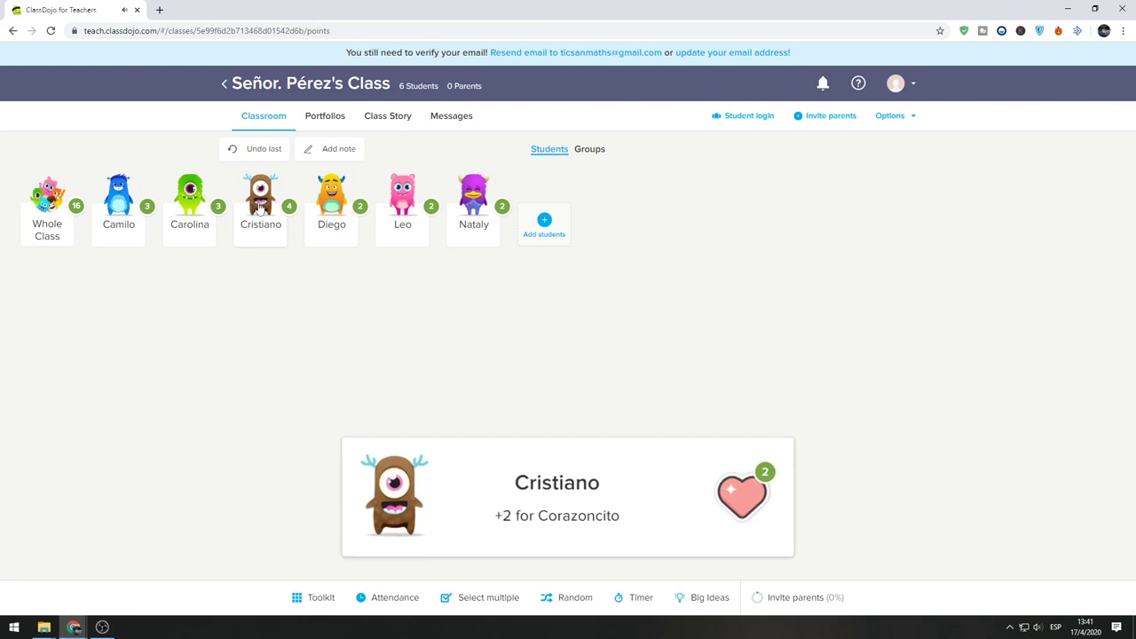
{"action": "left_click", "coordinate": [260, 197]}
{"action": "left_click", "coordinate": [679, 275]}
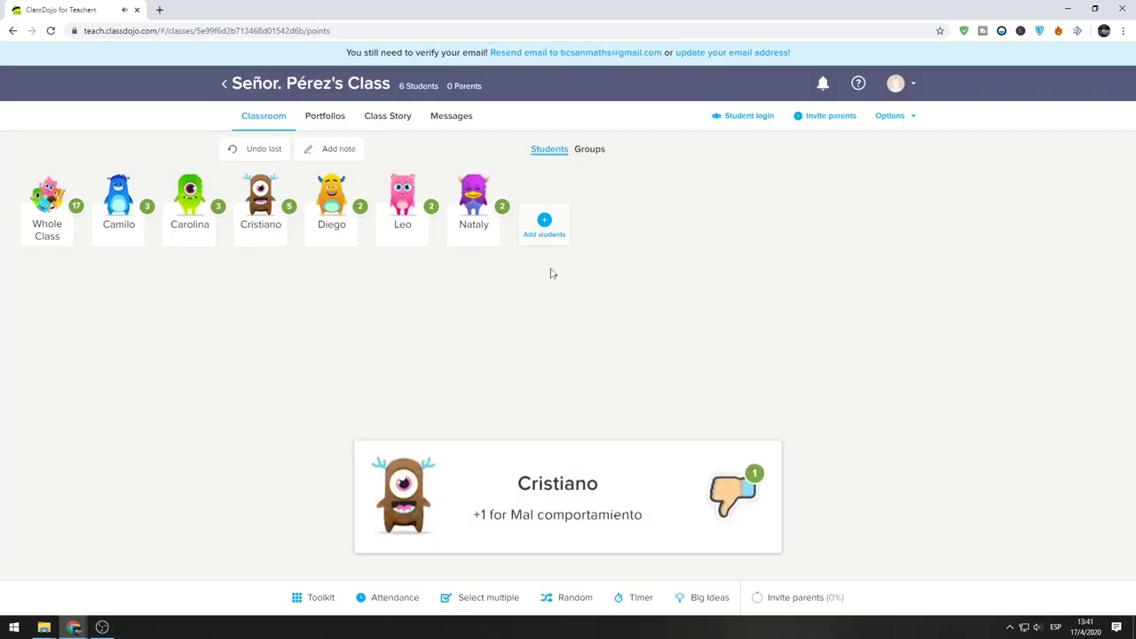
{"action": "left_click", "coordinate": [346, 215]}
{"action": "left_click", "coordinate": [387, 296]}
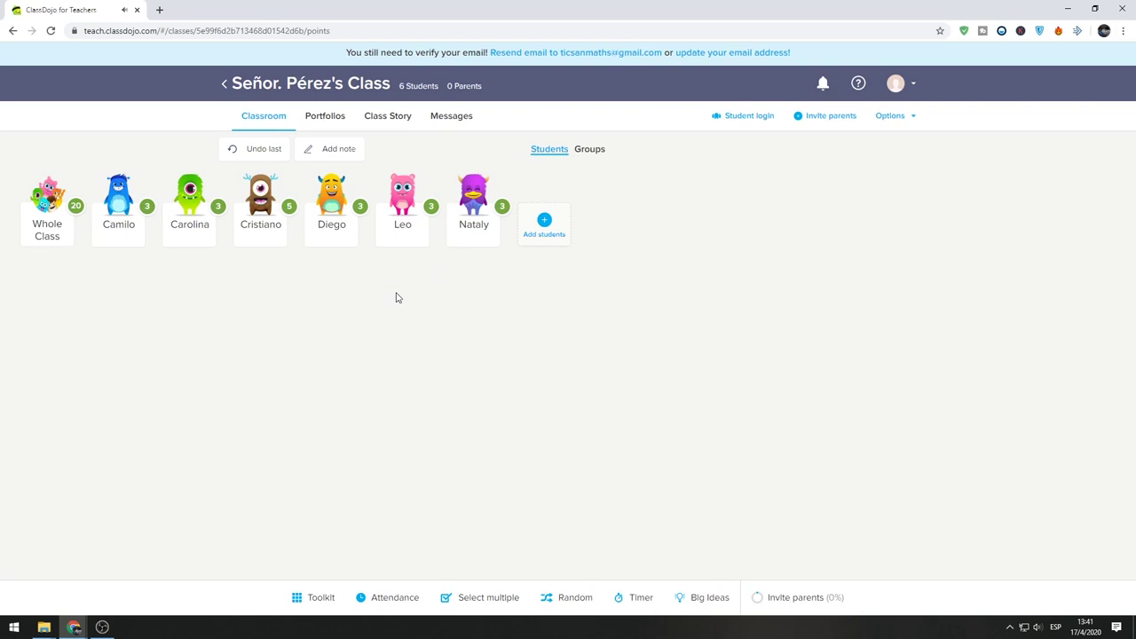
{"action": "left_click", "coordinate": [552, 235]}
{"action": "left_click", "coordinate": [325, 381]}
- In the parent window, read through the child's class report entries, then return to the teacher window
{"action": "key", "text": "alt+Tab"}
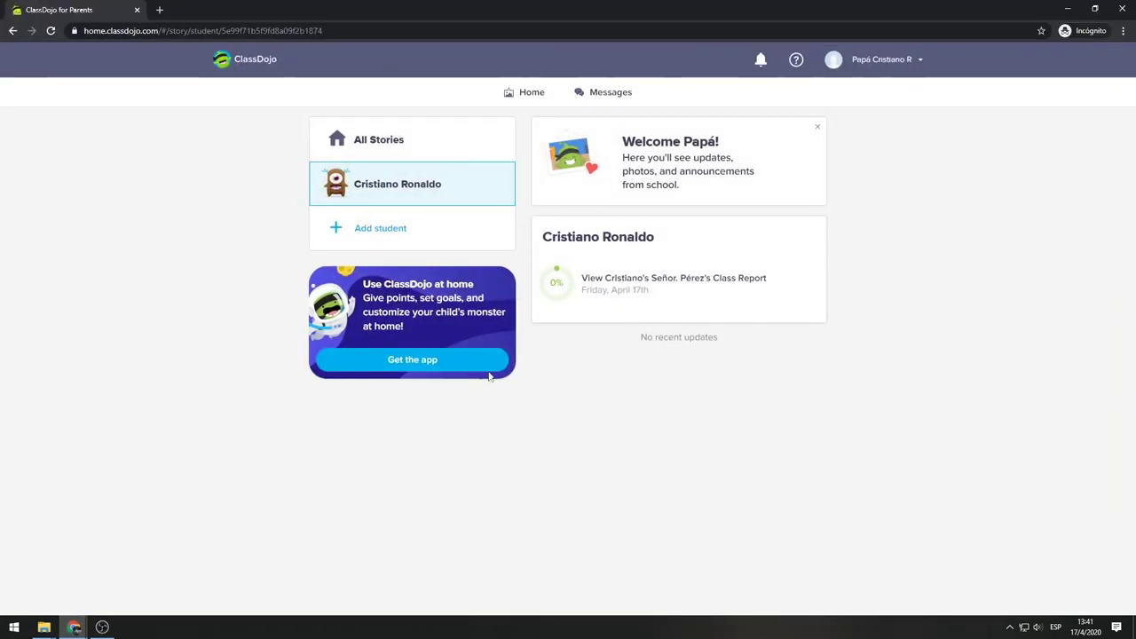
{"action": "left_click", "coordinate": [512, 92]}
{"action": "key", "text": "alt+Left"}
{"action": "left_click", "coordinate": [619, 290]}
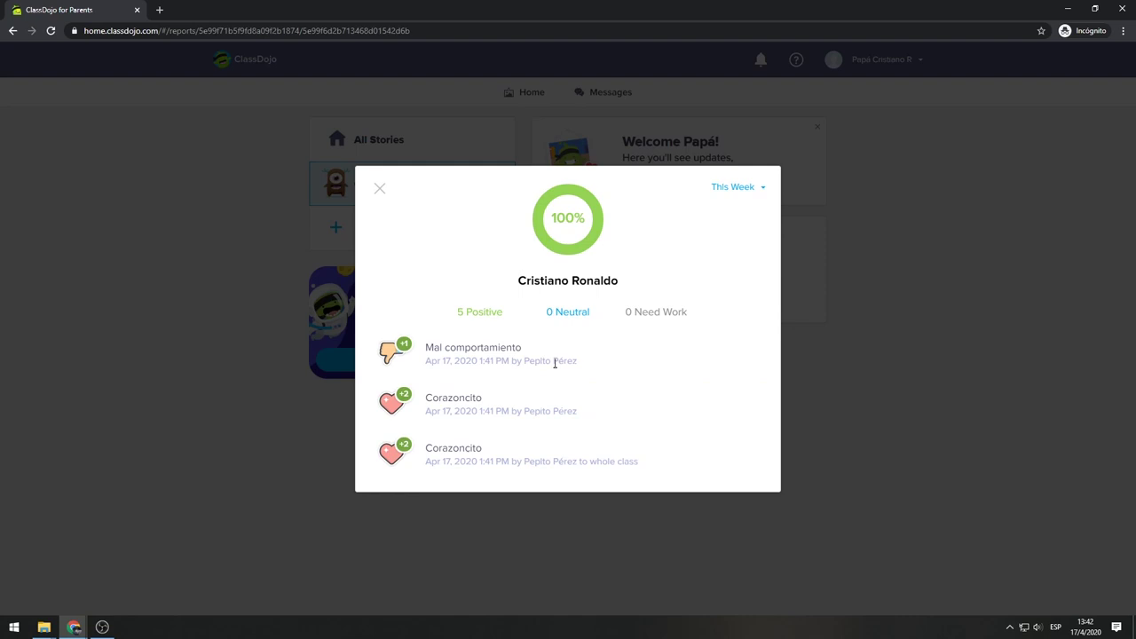
{"action": "left_click_drag", "start_coordinate": [444, 360], "coordinate": [606, 374]}
{"action": "left_click_drag", "start_coordinate": [579, 411], "coordinate": [425, 410]}
{"action": "left_click", "coordinate": [573, 462]}
{"action": "left_click_drag", "start_coordinate": [633, 463], "coordinate": [475, 462]}
{"action": "left_click", "coordinate": [650, 473]}
{"action": "left_click", "coordinate": [379, 188]}
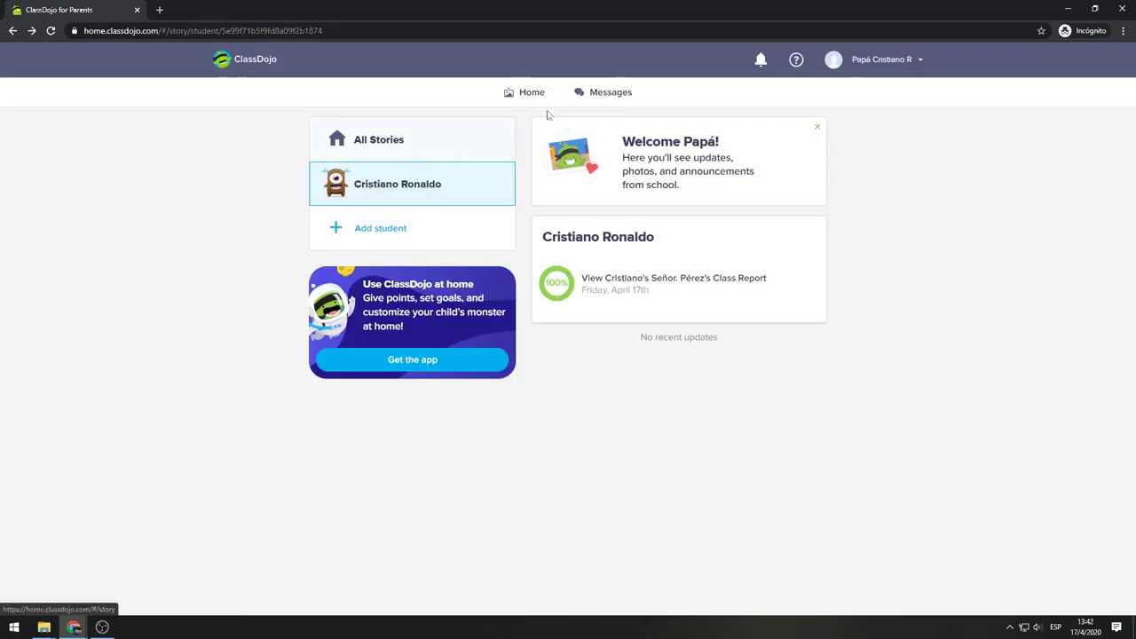
{"action": "key", "text": "alt+Tab"}
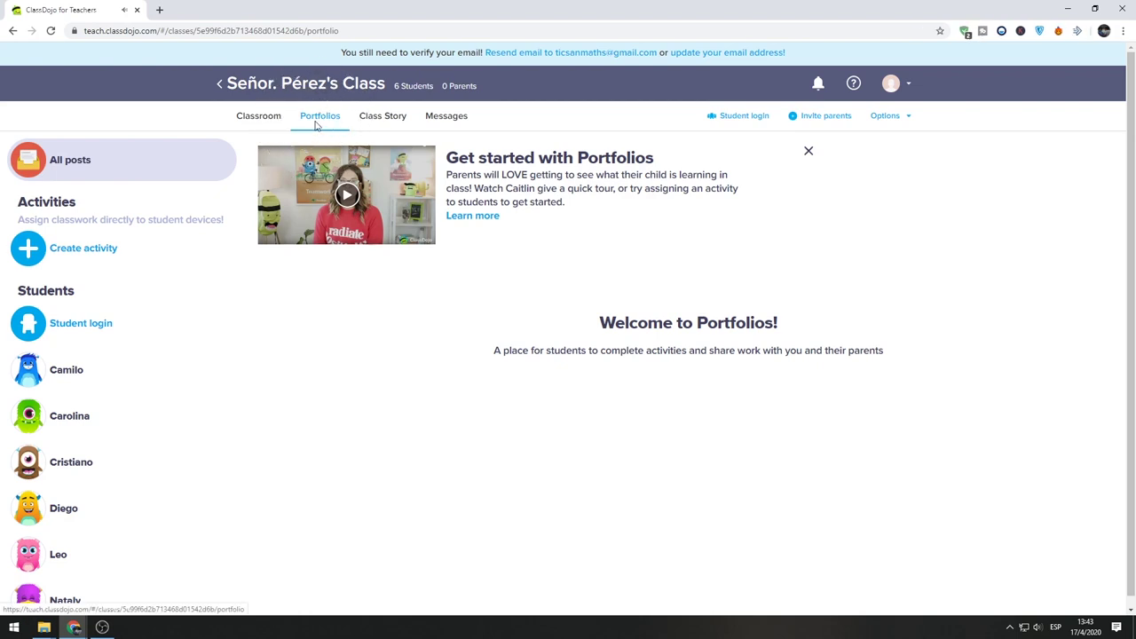
- Browse the Class Story and Messages pages, then return to the classroom student view
{"action": "left_click", "coordinate": [380, 119]}
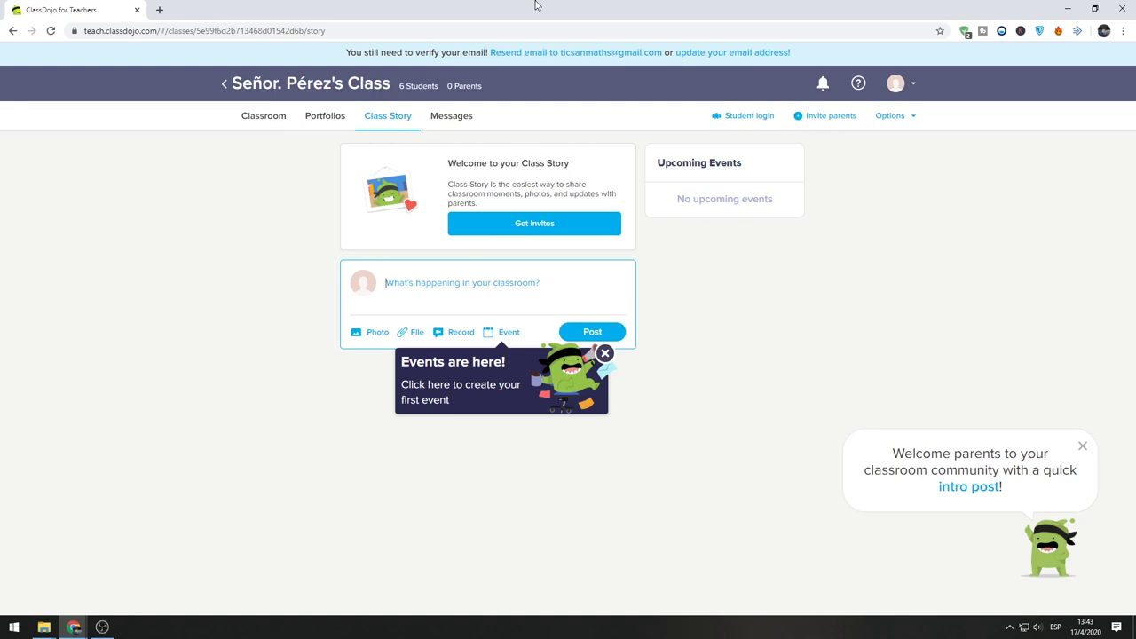
{"action": "type", "text": "Recordar las"}
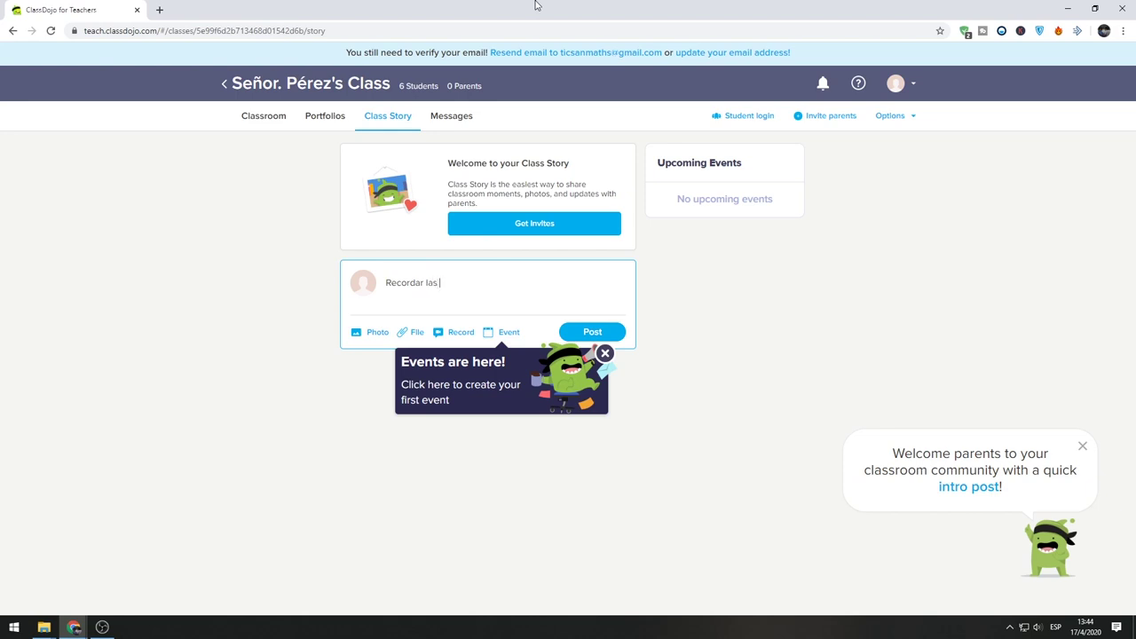
{"action": "left_click", "coordinate": [462, 118]}
{"action": "left_click", "coordinate": [244, 116]}
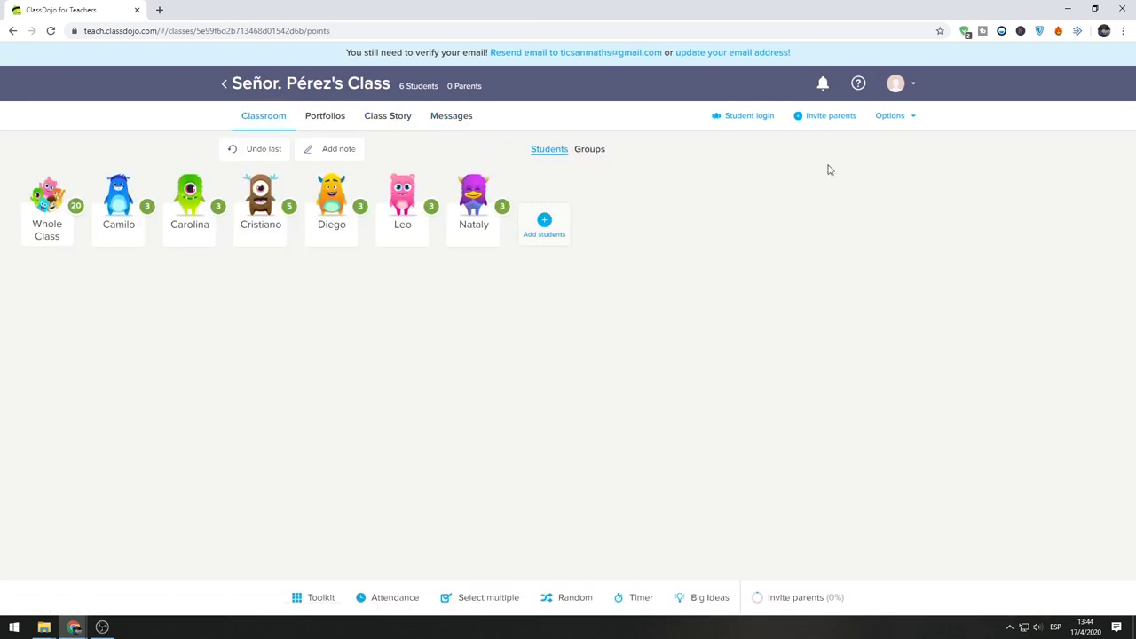
- Through Edit class, give the first student a purple monster avatar and save it
{"action": "left_click", "coordinate": [890, 115]}
{"action": "left_click", "coordinate": [849, 145]}
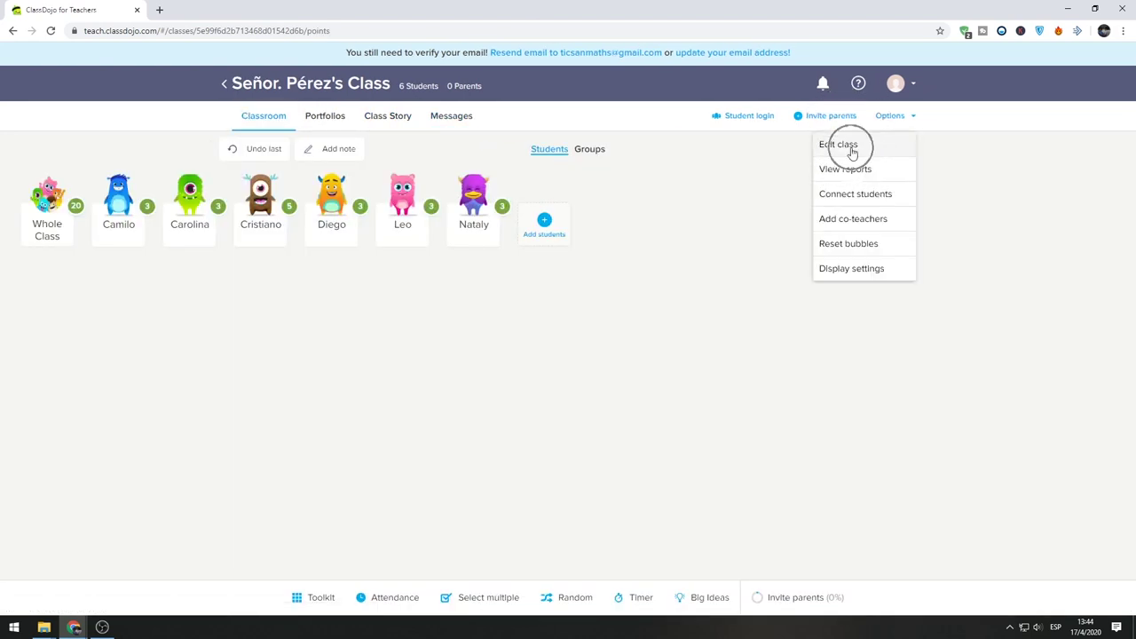
{"action": "left_click", "coordinate": [430, 312]}
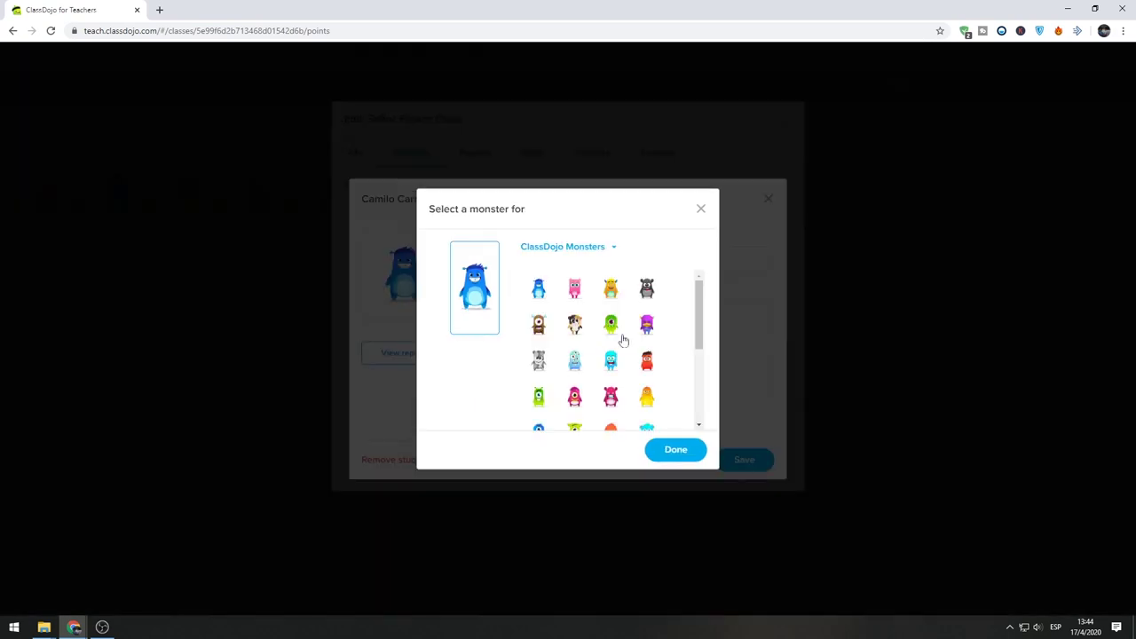
{"action": "scroll", "coordinate": [624, 340], "scroll_direction": "down", "scroll_amount": 5}
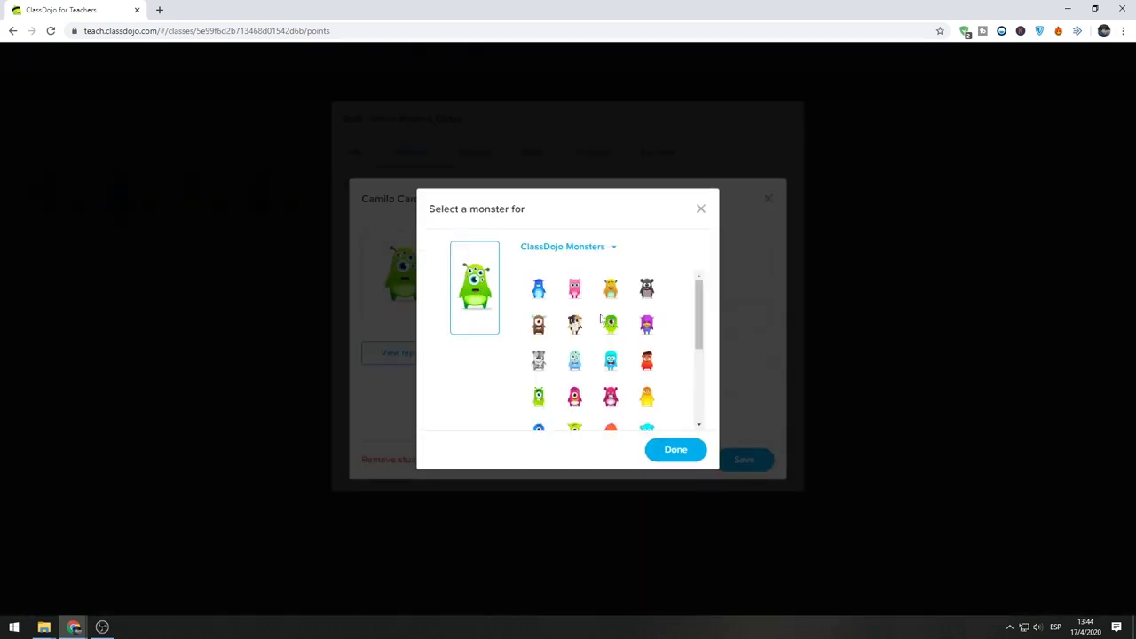
{"action": "scroll", "coordinate": [649, 325], "scroll_direction": "down", "scroll_amount": 5}
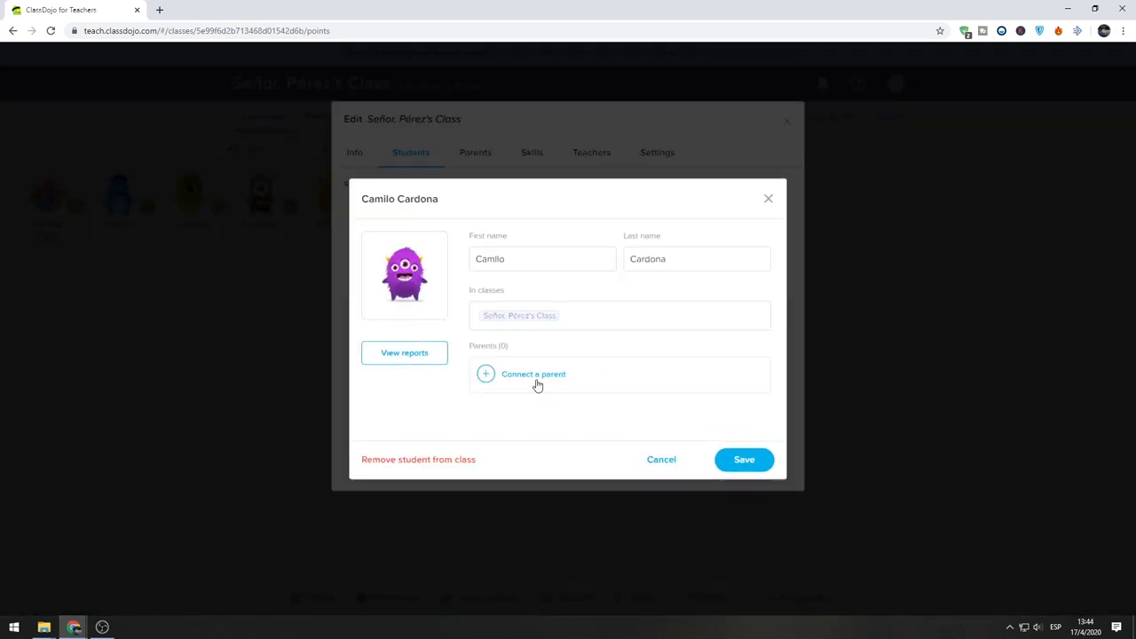
{"action": "left_click", "coordinate": [742, 462]}
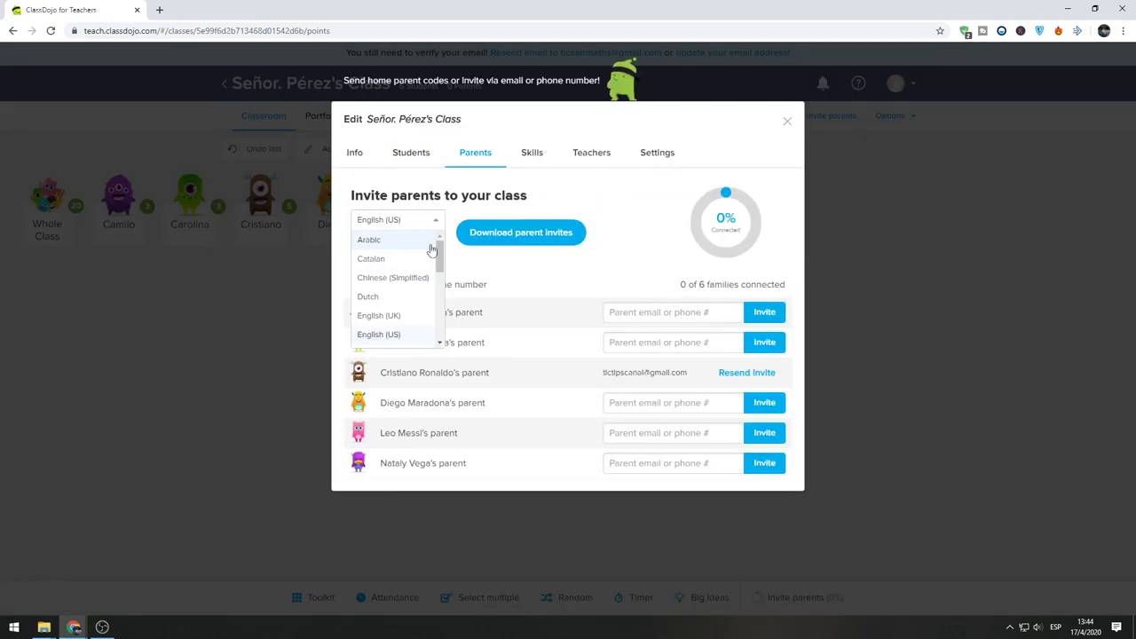
{"action": "left_click_drag", "start_coordinate": [432, 250], "coordinate": [449, 336]}
- Generate the parent invitations in Spanish, scroll through the PDF letters and close it
{"action": "left_click", "coordinate": [413, 259]}
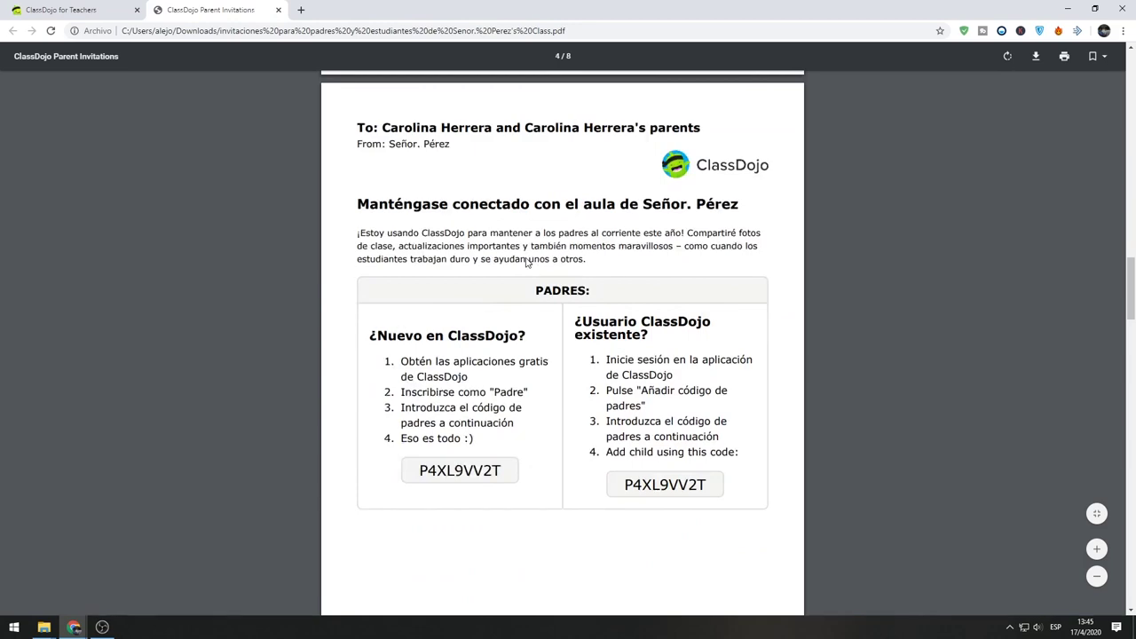
{"action": "scroll", "coordinate": [527, 262], "scroll_direction": "down", "scroll_amount": 7}
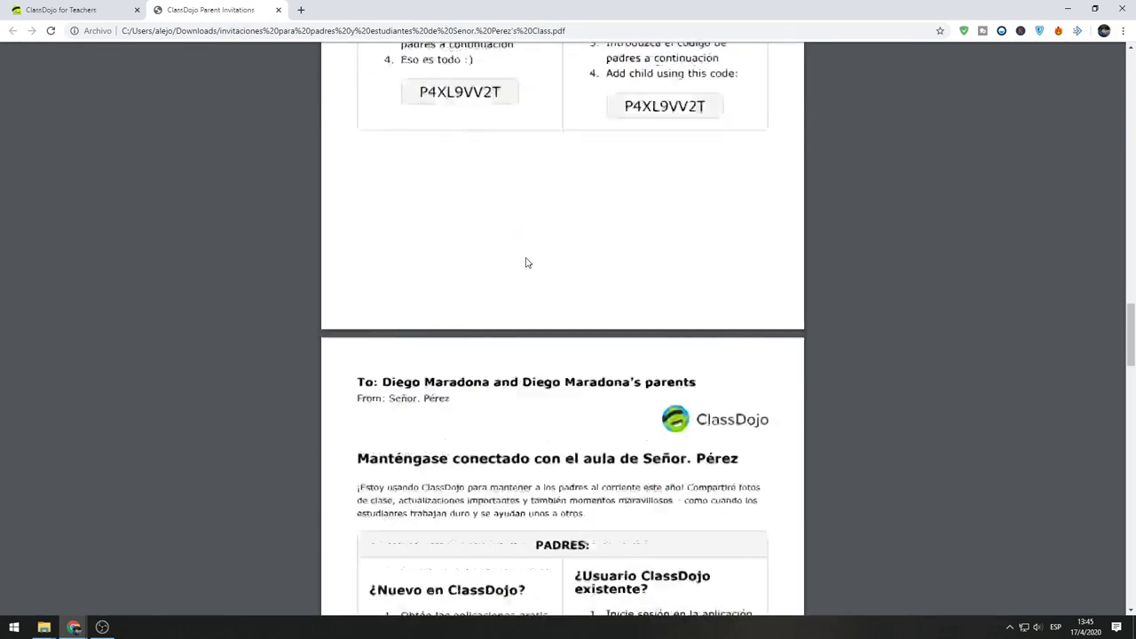
{"action": "scroll", "coordinate": [528, 258], "scroll_direction": "down", "scroll_amount": 6}
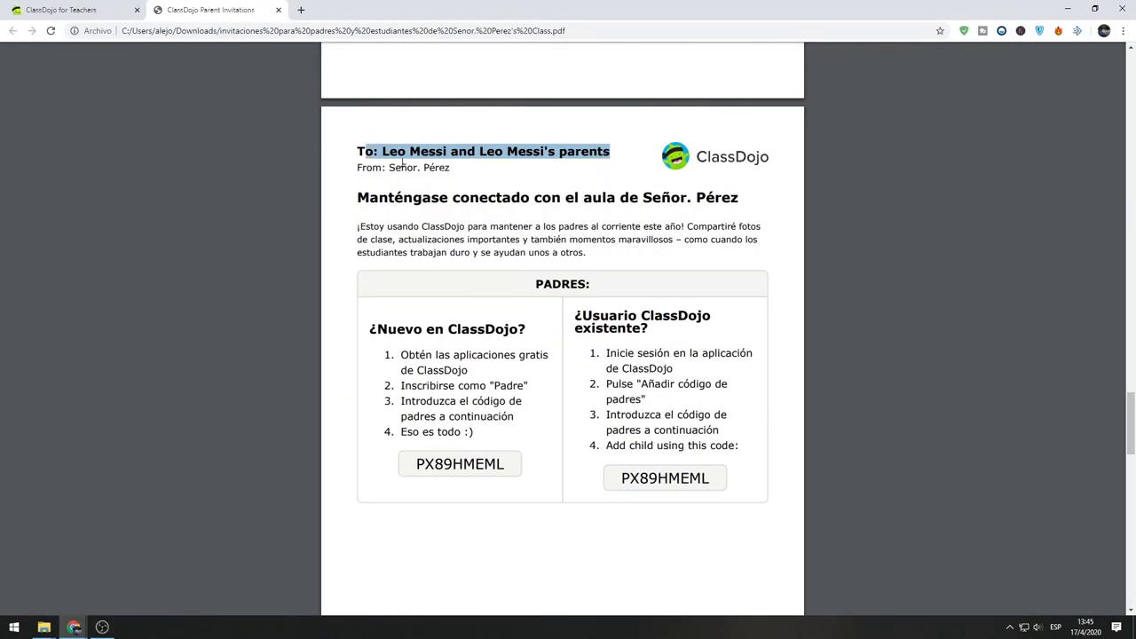
{"action": "scroll", "coordinate": [538, 238], "scroll_direction": "down", "scroll_amount": 5}
{"action": "left_click_drag", "start_coordinate": [689, 253], "coordinate": [443, 252]}
{"action": "scroll", "coordinate": [593, 344], "scroll_direction": "down", "scroll_amount": 5}
{"action": "key", "text": "ctrl+w"}
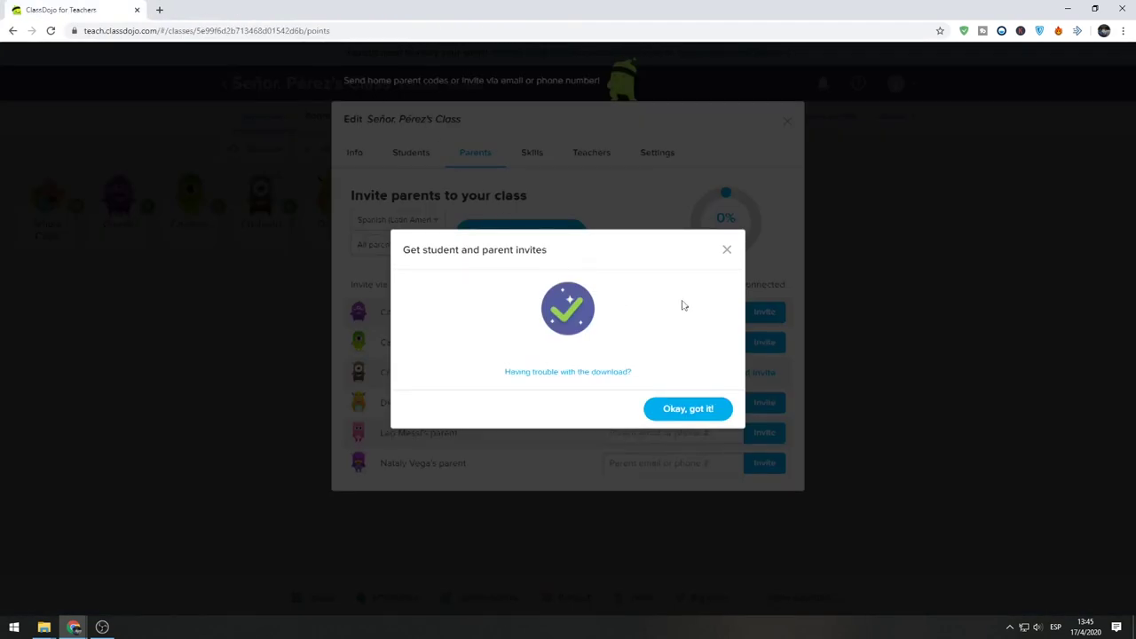
- Dismiss the invites confirmation and view the class's Teachers and general settings
{"action": "left_click", "coordinate": [726, 252]}
{"action": "left_click", "coordinate": [607, 166]}
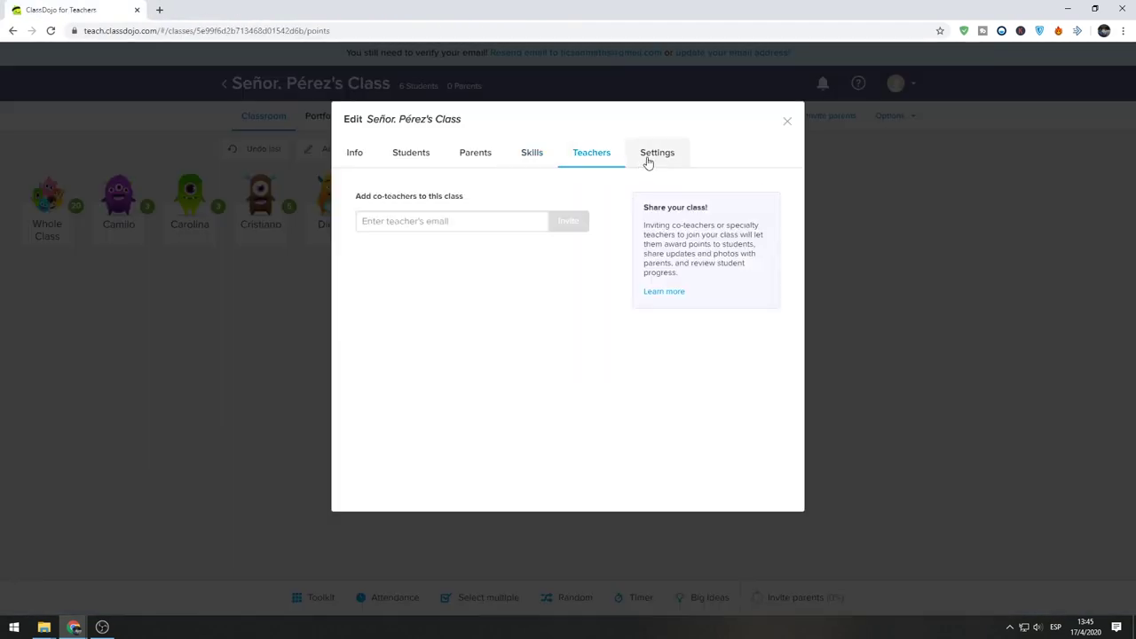
{"action": "left_click", "coordinate": [648, 158]}
- Close Edit class, open the class behaviour report and change its This week date range
{"action": "left_click", "coordinate": [788, 122]}
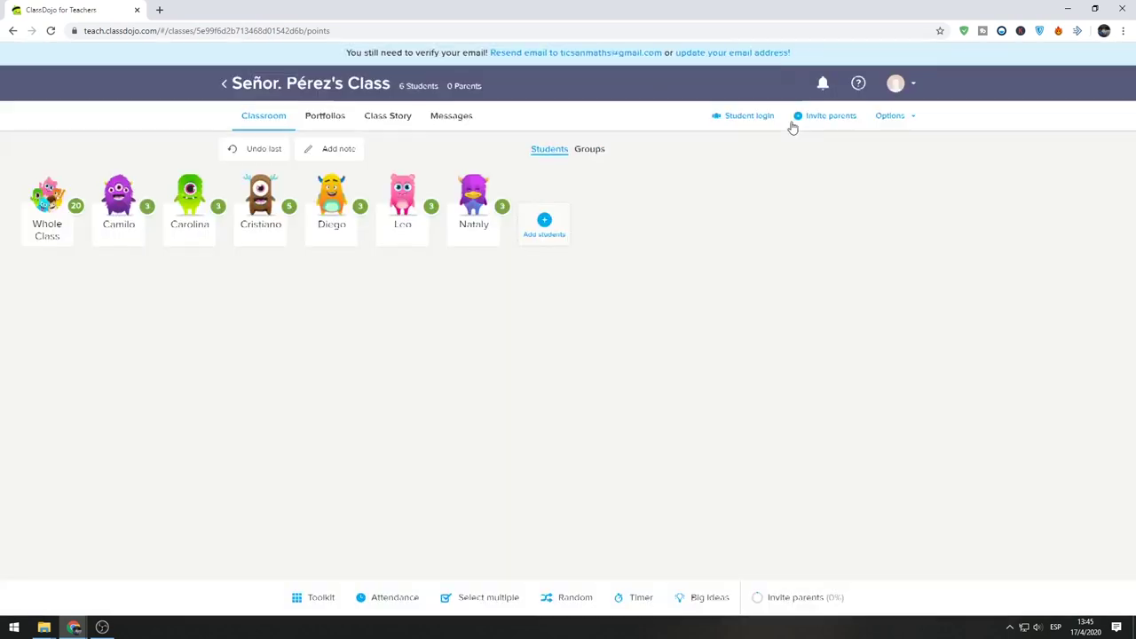
{"action": "left_click", "coordinate": [897, 116]}
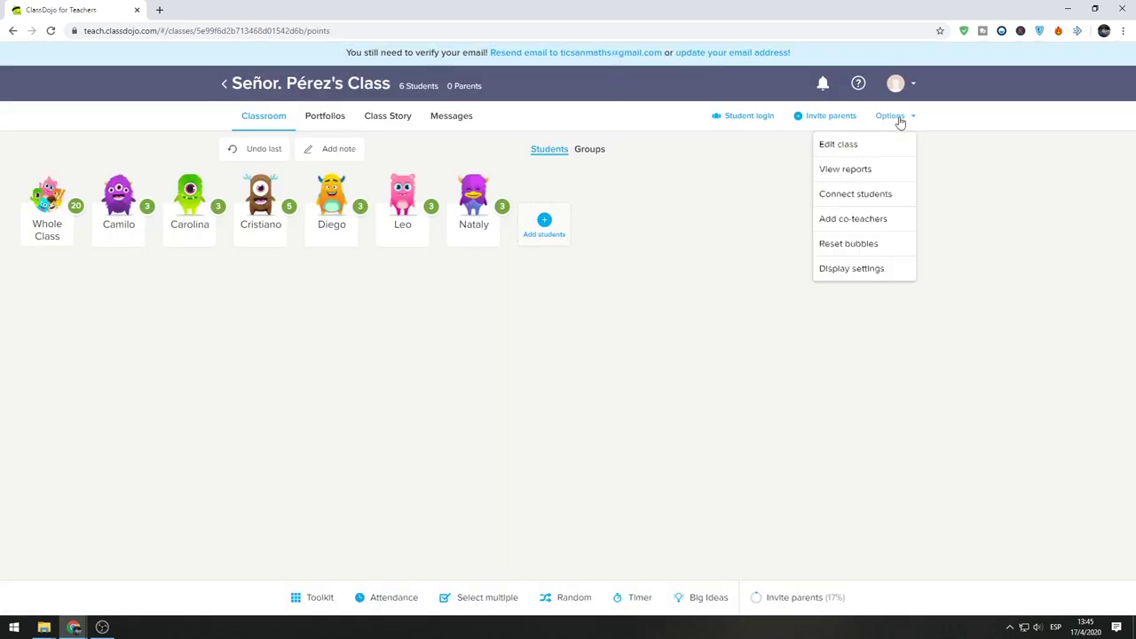
{"action": "left_click", "coordinate": [868, 169]}
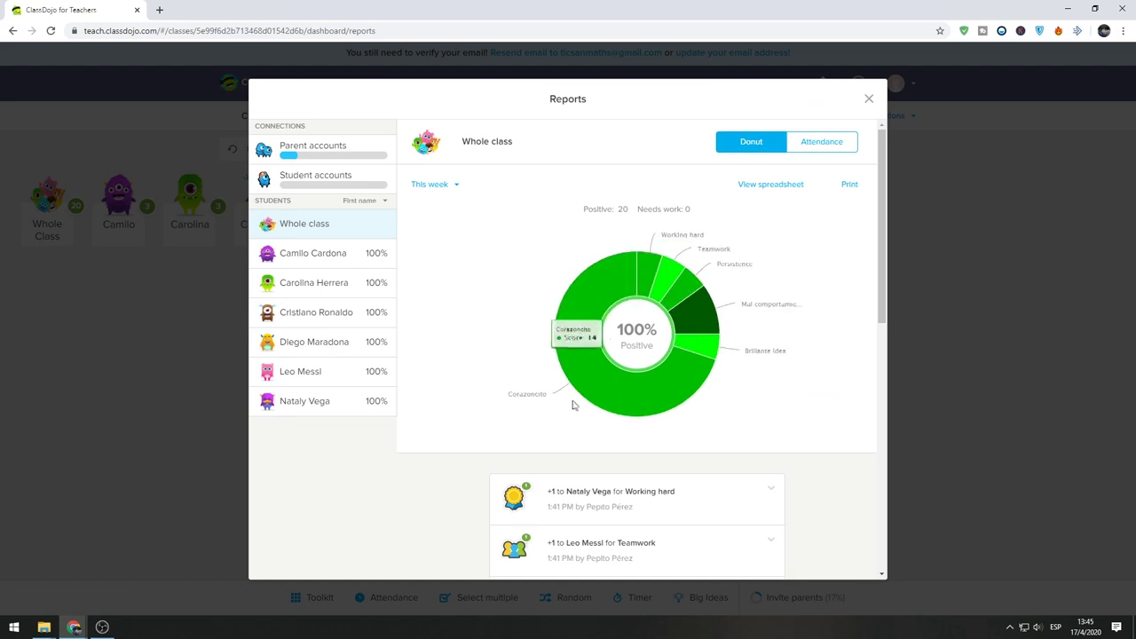
{"action": "scroll", "coordinate": [732, 388], "scroll_direction": "down", "scroll_amount": 4}
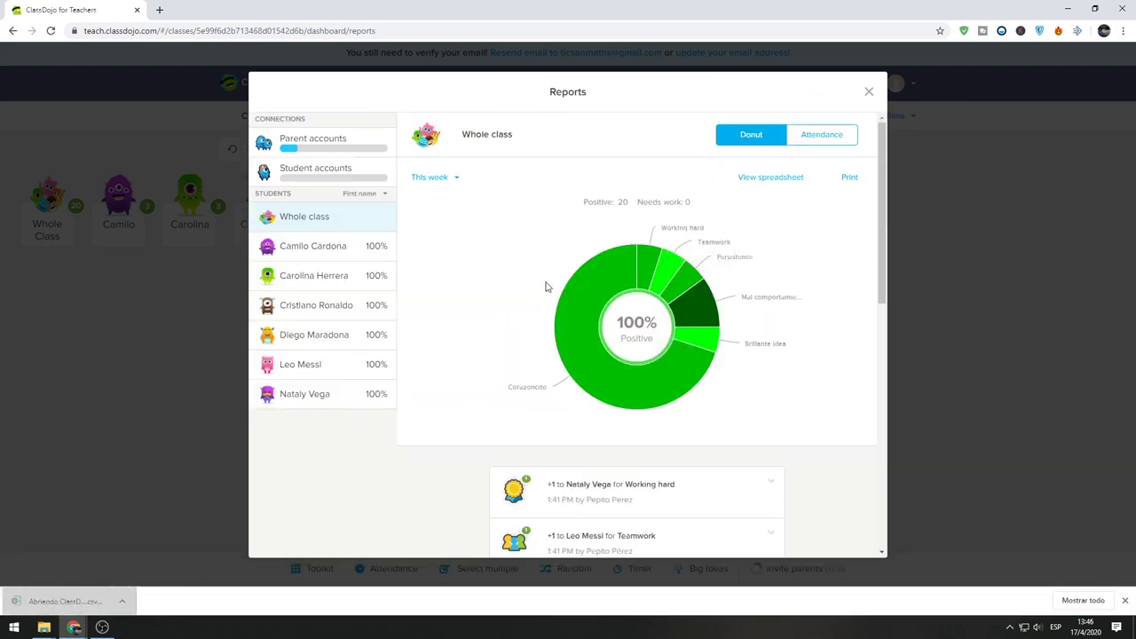
{"action": "left_click", "coordinate": [455, 176]}
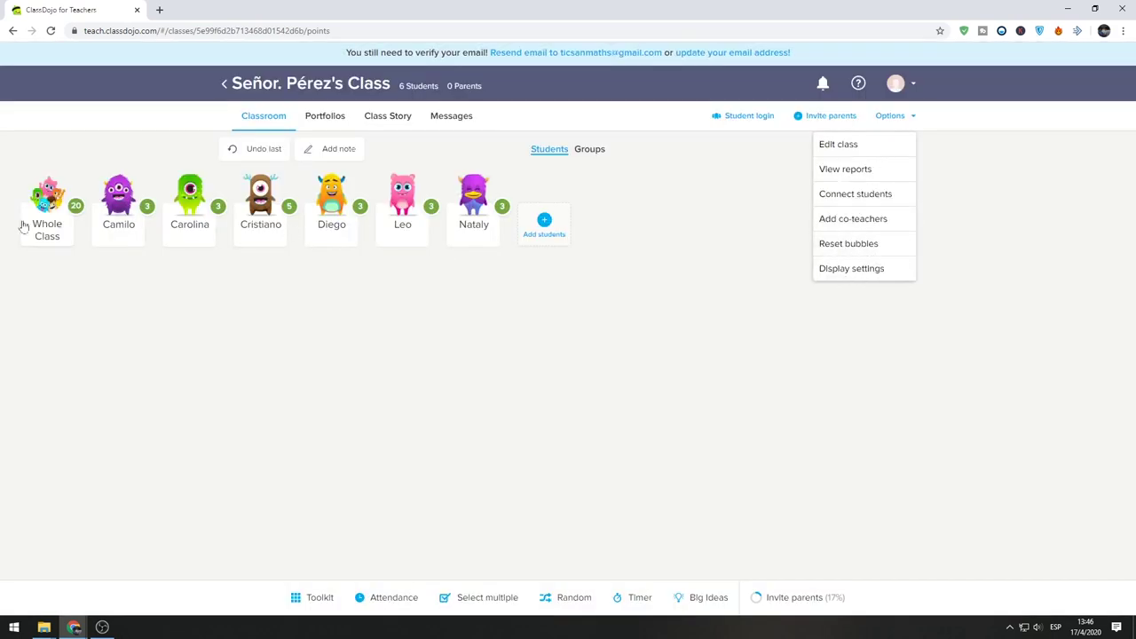
- Open the classroom display settings and close them without making changes
{"action": "left_click", "coordinate": [887, 267]}
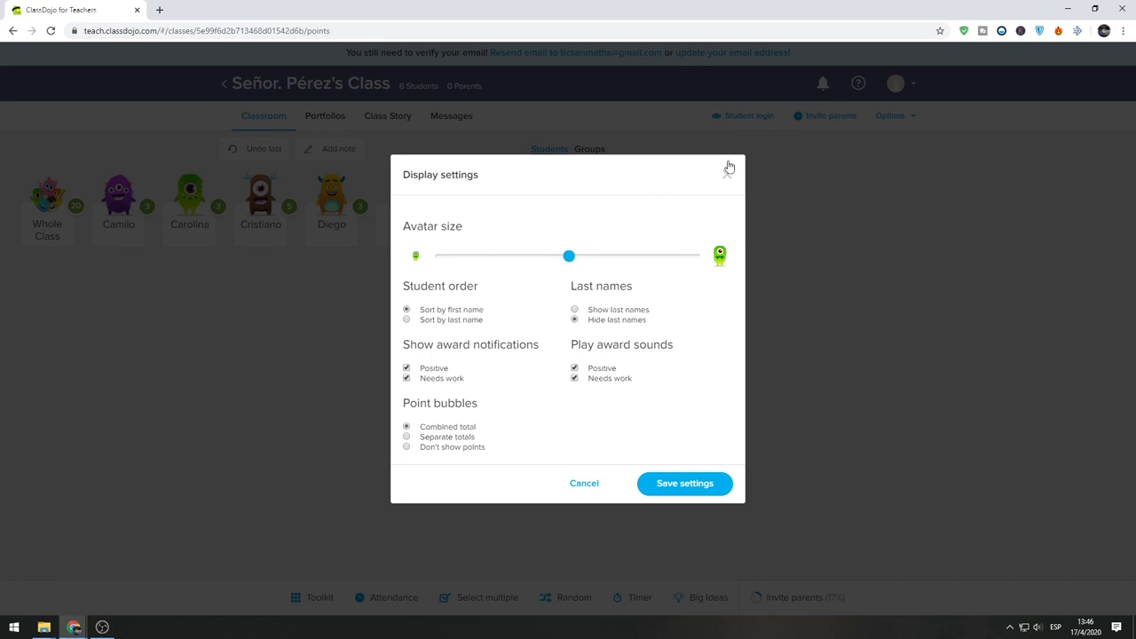
{"action": "left_click", "coordinate": [728, 170]}
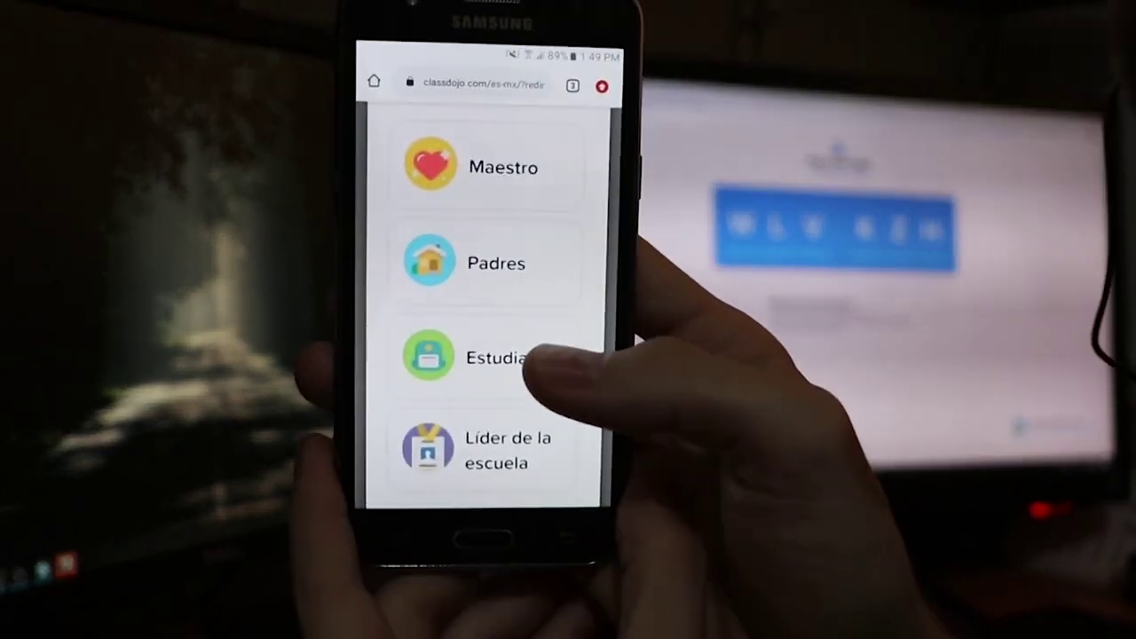
- Join the ClassDojo class as a student with the class code and pick your own name
{"action": "left_click", "coordinate": [524, 358]}
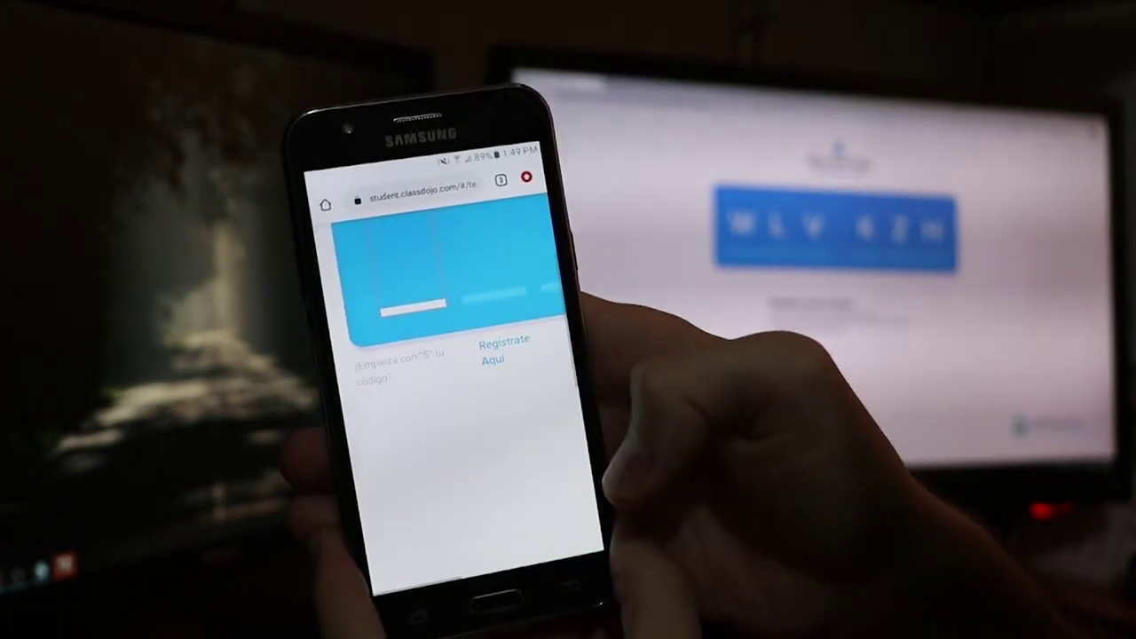
{"action": "left_click", "coordinate": [409, 310]}
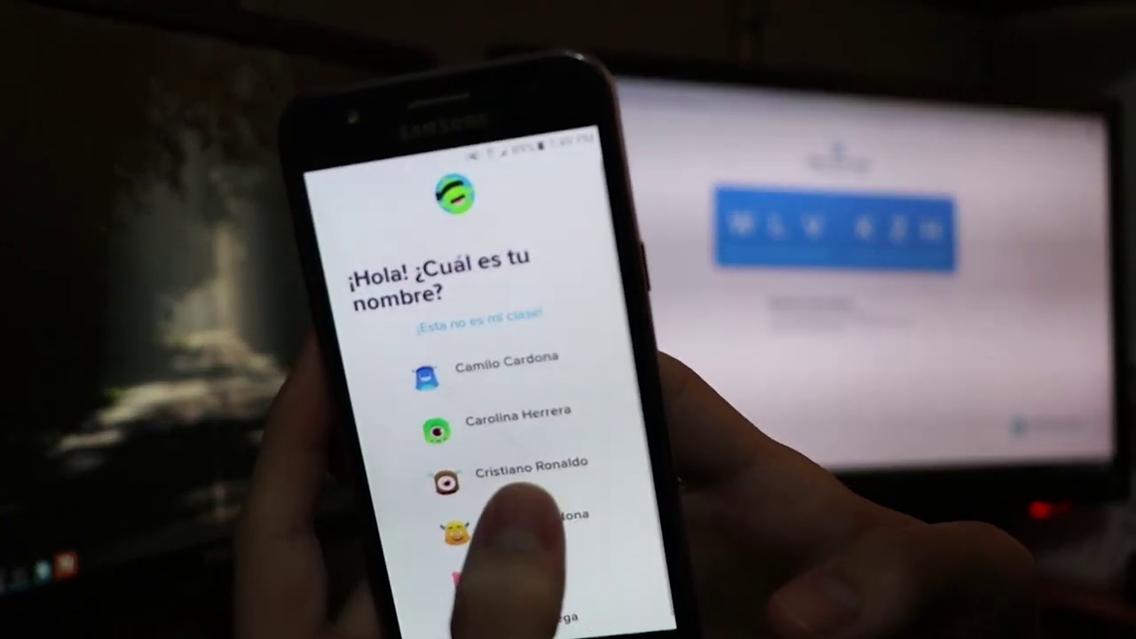
{"action": "left_click", "coordinate": [550, 494]}
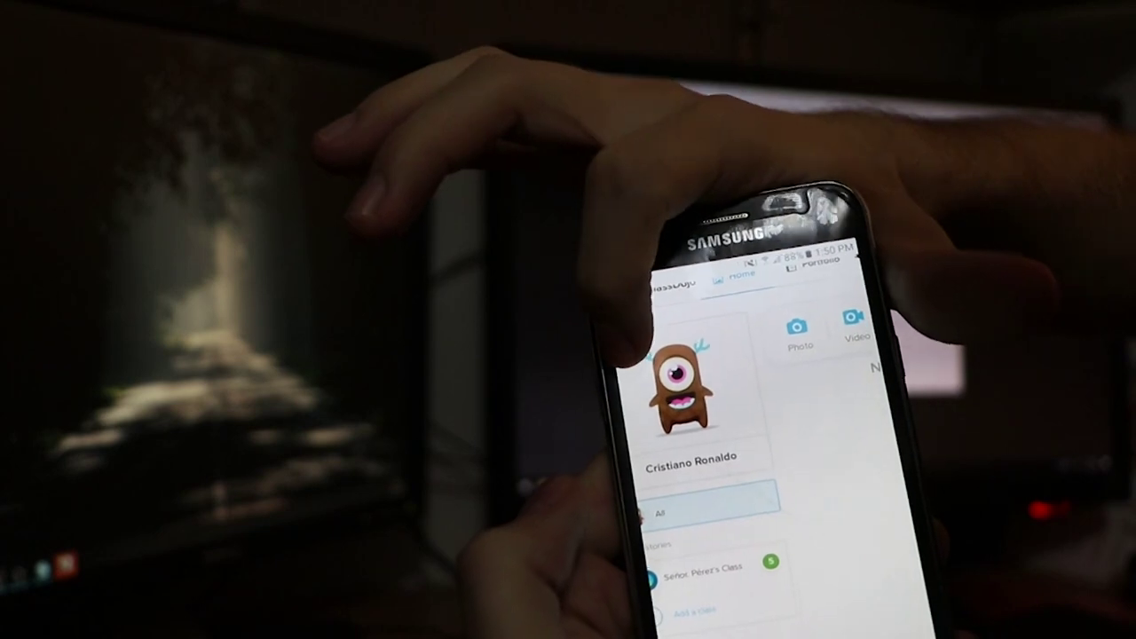
- Restyle the avatar as a green two-eyed monster with a new mouth and green drippy fur, and save it
{"action": "left_click", "coordinate": [679, 386]}
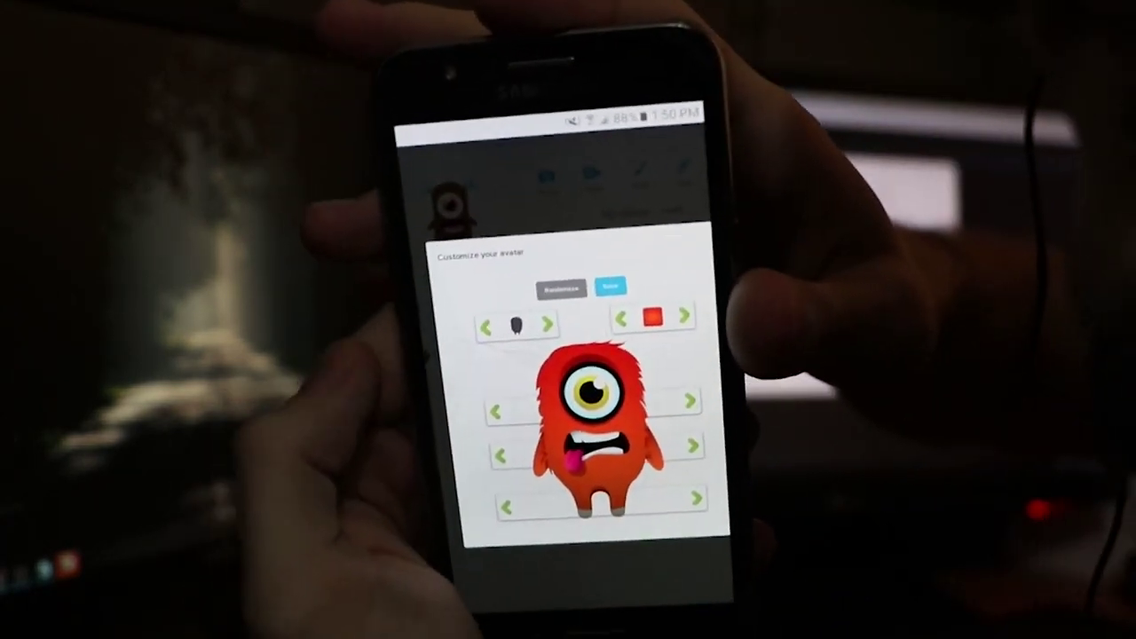
{"action": "left_click", "coordinate": [712, 289]}
{"action": "left_click", "coordinate": [717, 367]}
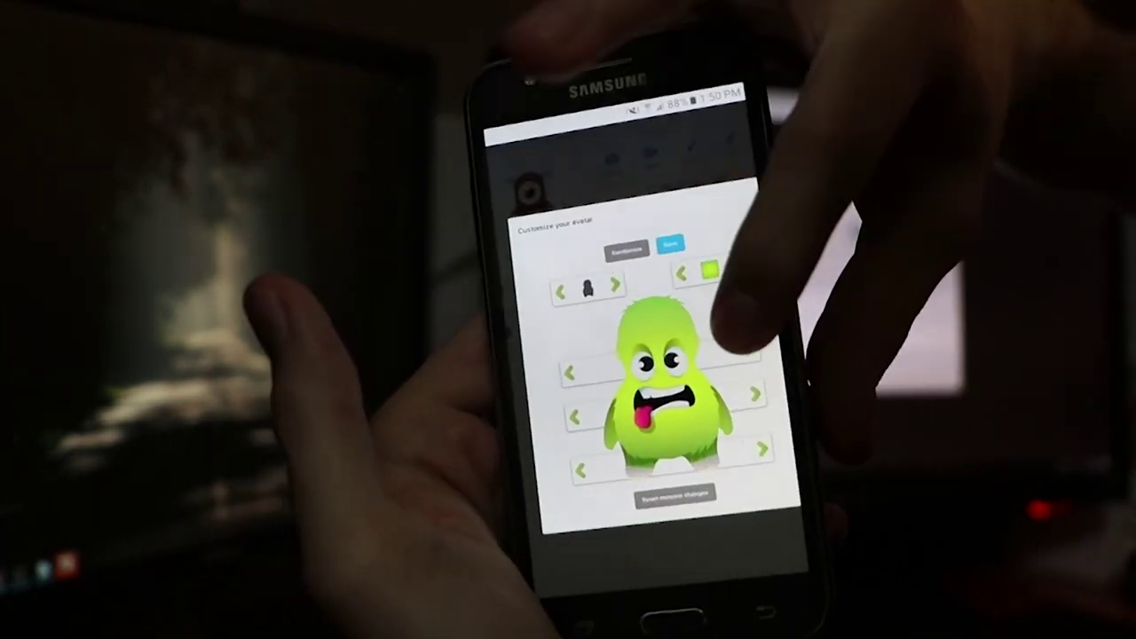
{"action": "left_click", "coordinate": [723, 413]}
{"action": "left_click", "coordinate": [828, 371]}
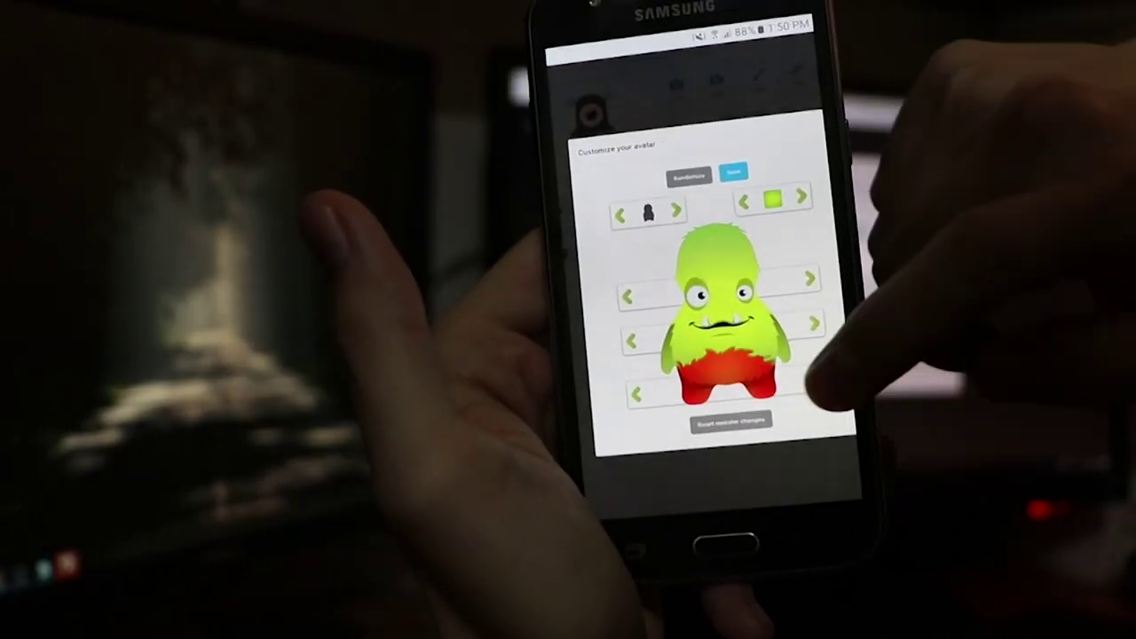
{"action": "left_click", "coordinate": [819, 377]}
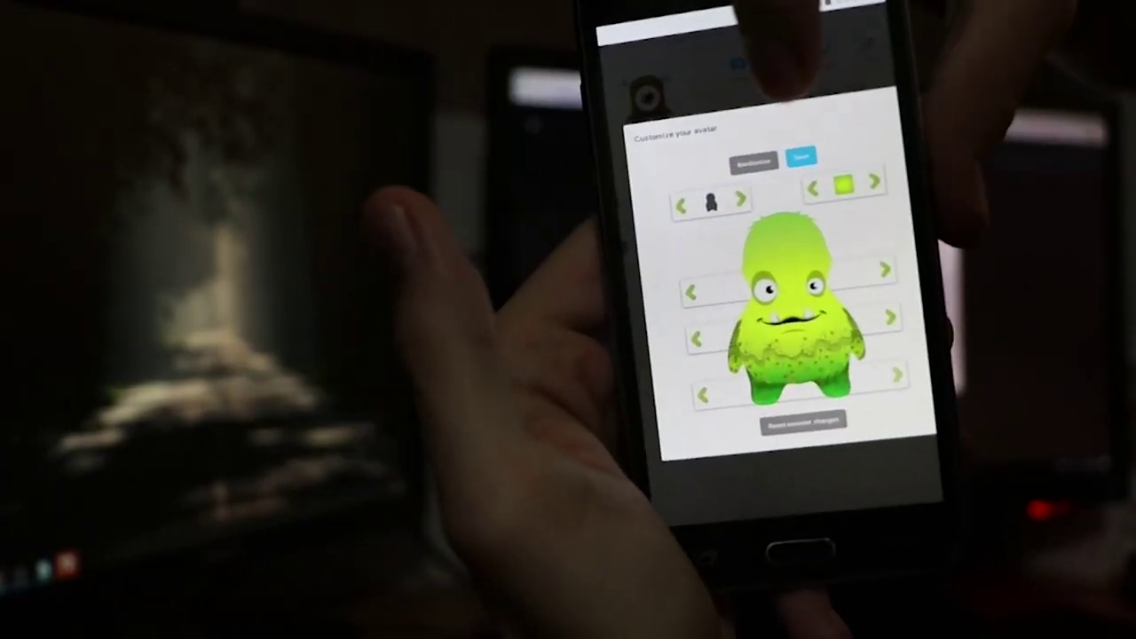
{"action": "left_click", "coordinate": [733, 169]}
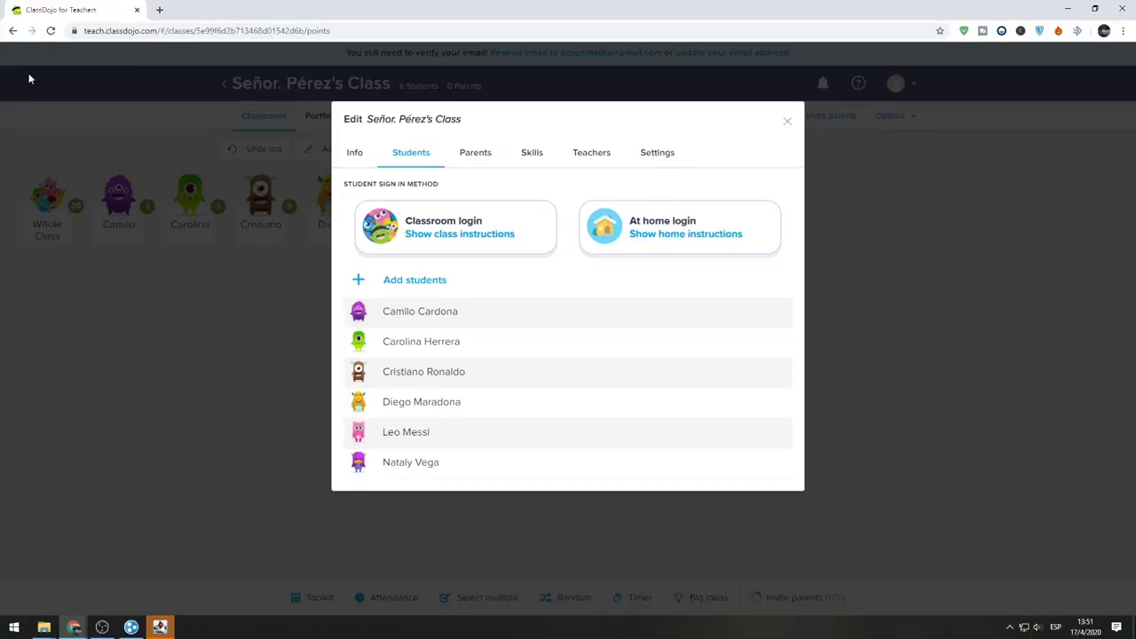
{"action": "left_click", "coordinate": [786, 121]}
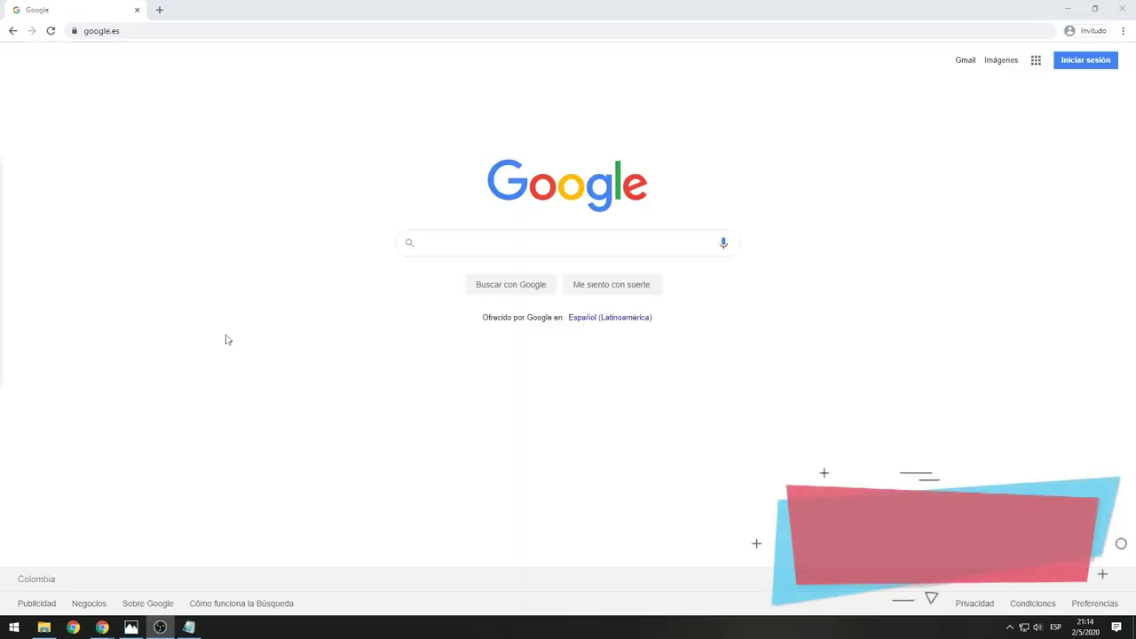
- Search Google for Nearpod and open the official nearpod.com site
{"action": "left_click", "coordinate": [445, 236]}
{"action": "type", "text": "Nearpod"}
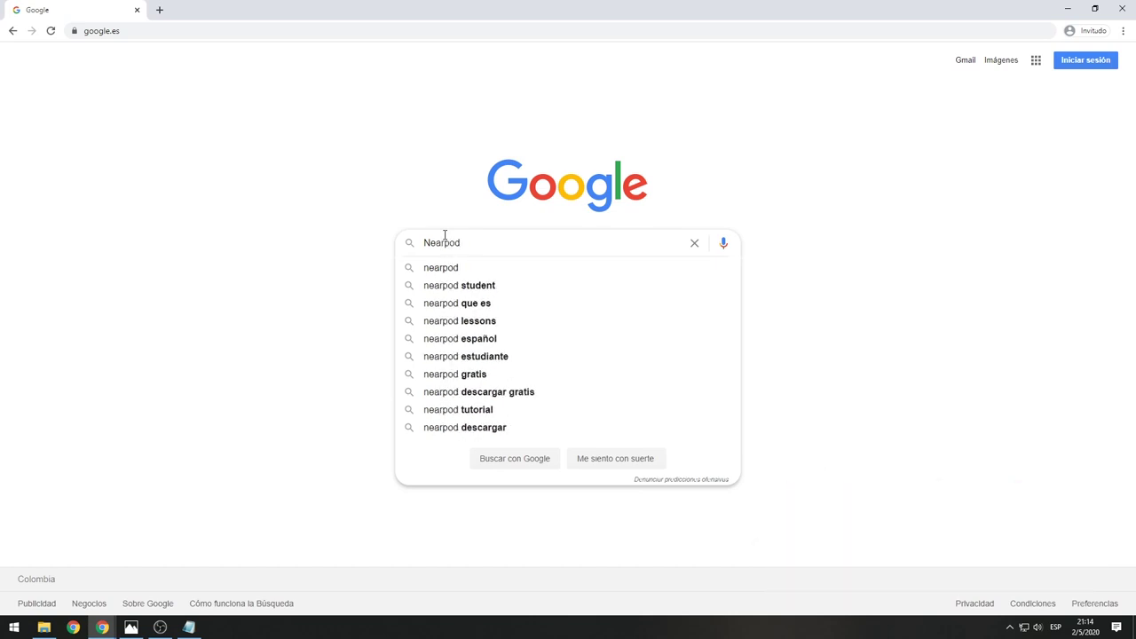
{"action": "key", "text": "Return"}
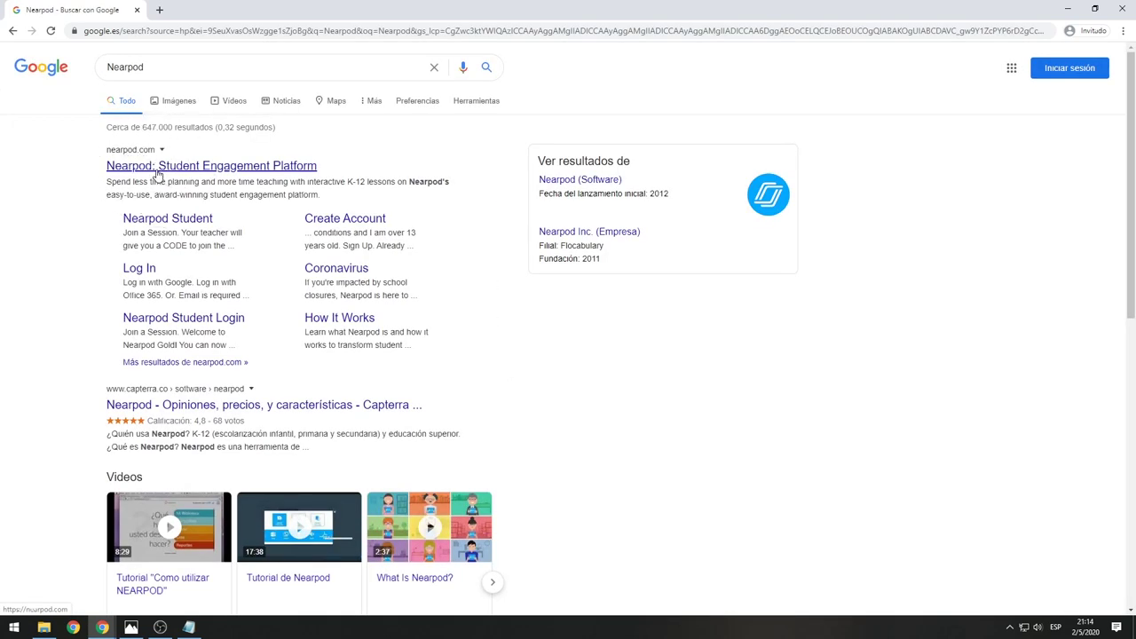
{"action": "left_click", "coordinate": [158, 169]}
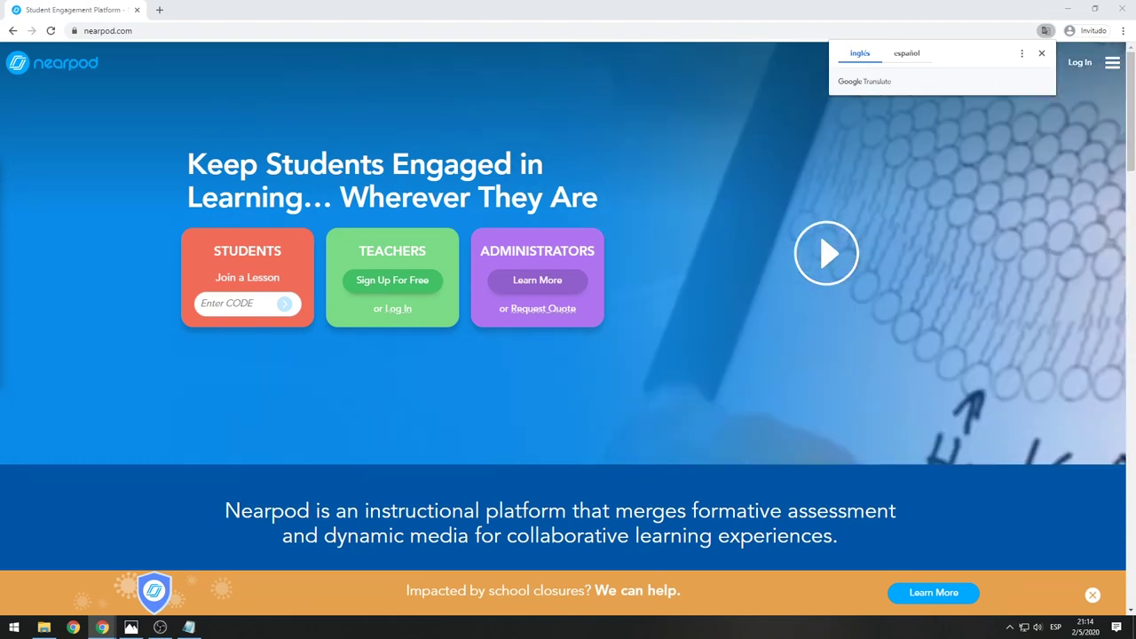
- Dismiss the translation offer and sign up for a free Nearpod account with Google
{"action": "left_click", "coordinate": [1041, 54]}
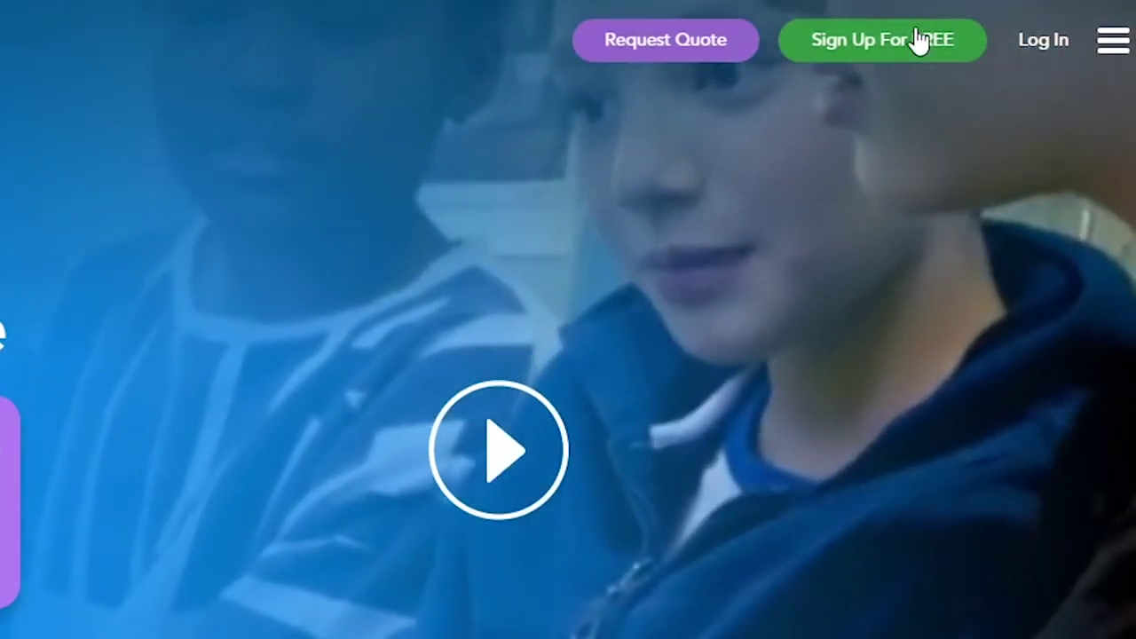
{"action": "left_click", "coordinate": [919, 42]}
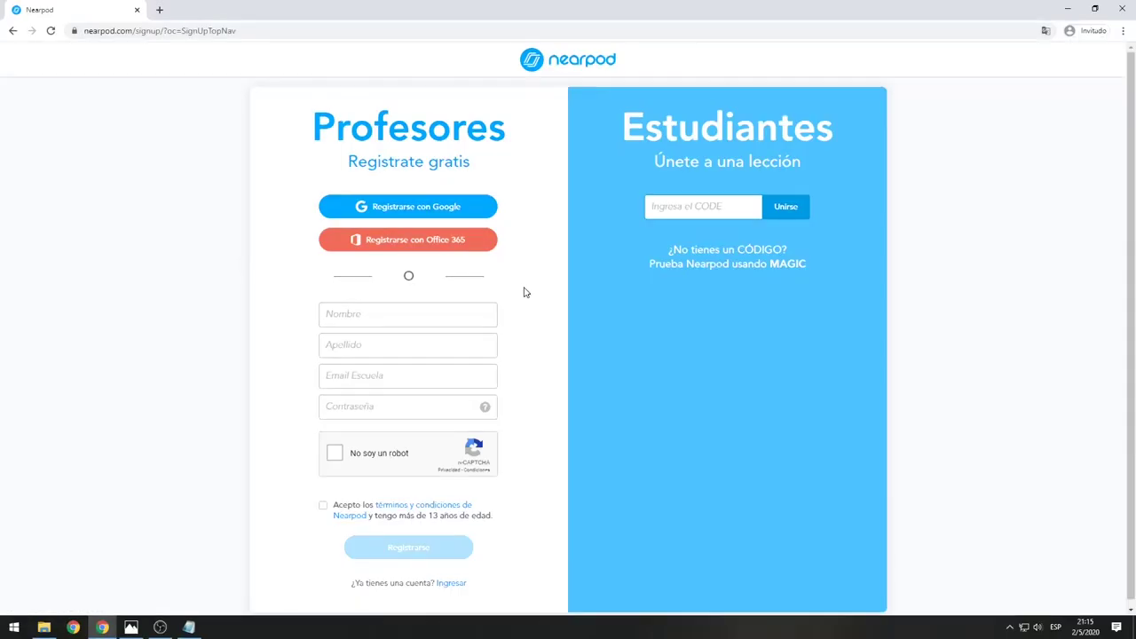
{"action": "left_click", "coordinate": [476, 211]}
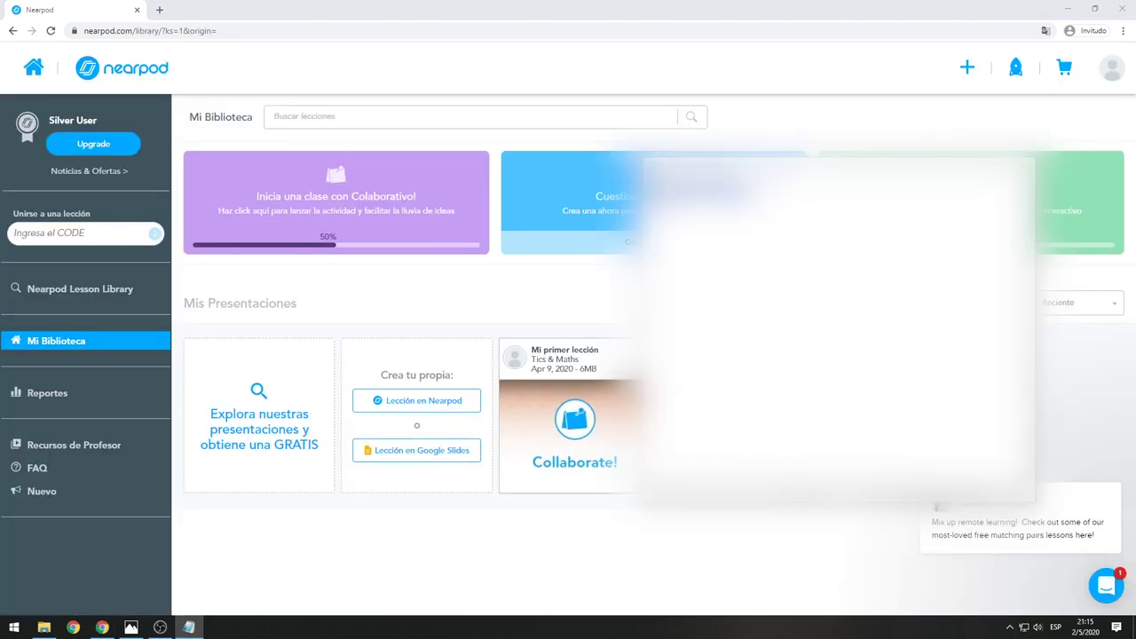
- Glance at the account panel, then create a new Nearpod lesson from the + menu
{"action": "left_click", "coordinate": [1112, 67]}
{"action": "left_click", "coordinate": [811, 275]}
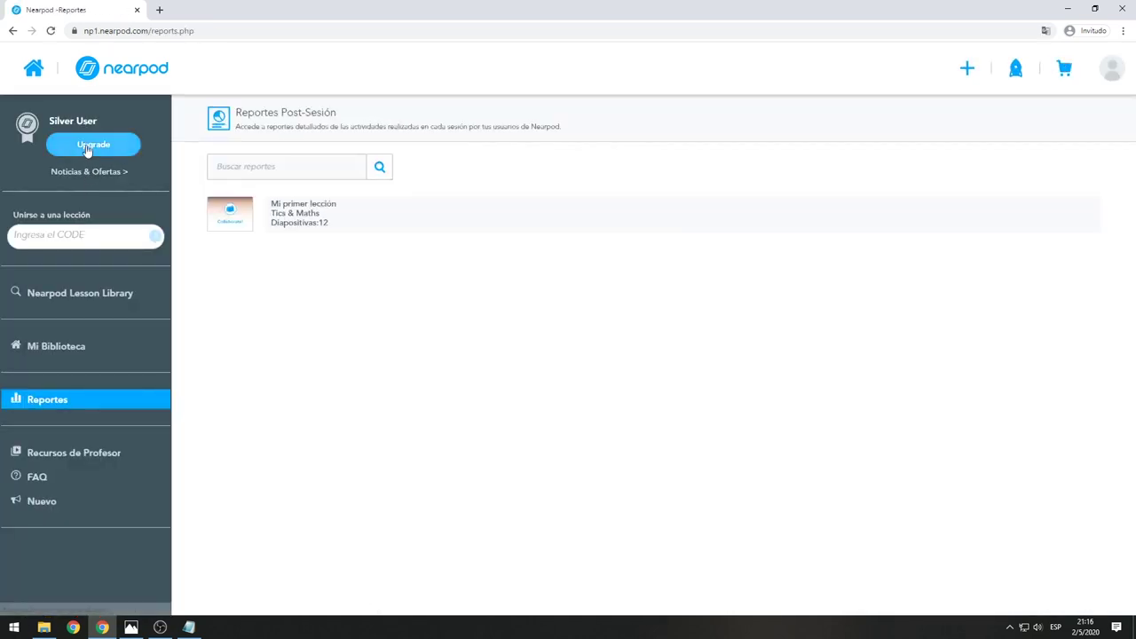
{"action": "left_click", "coordinate": [969, 67]}
{"action": "left_click", "coordinate": [1008, 101]}
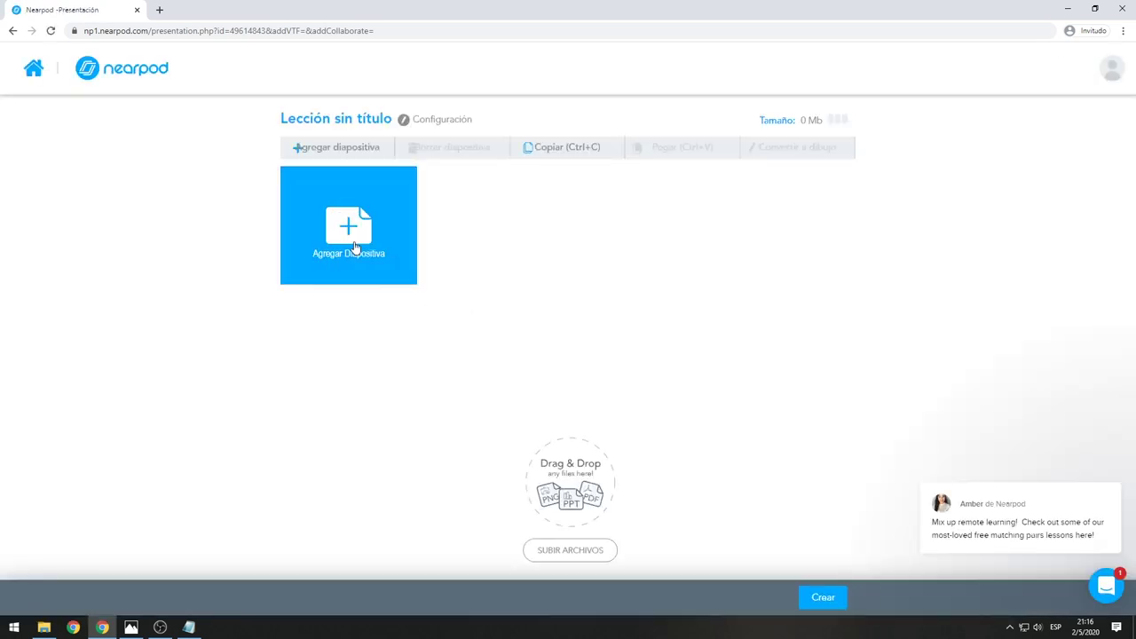
- Add a new slide and browse the content-type carousel to its end and back
{"action": "left_click", "coordinate": [353, 241]}
{"action": "left_click", "coordinate": [436, 315]}
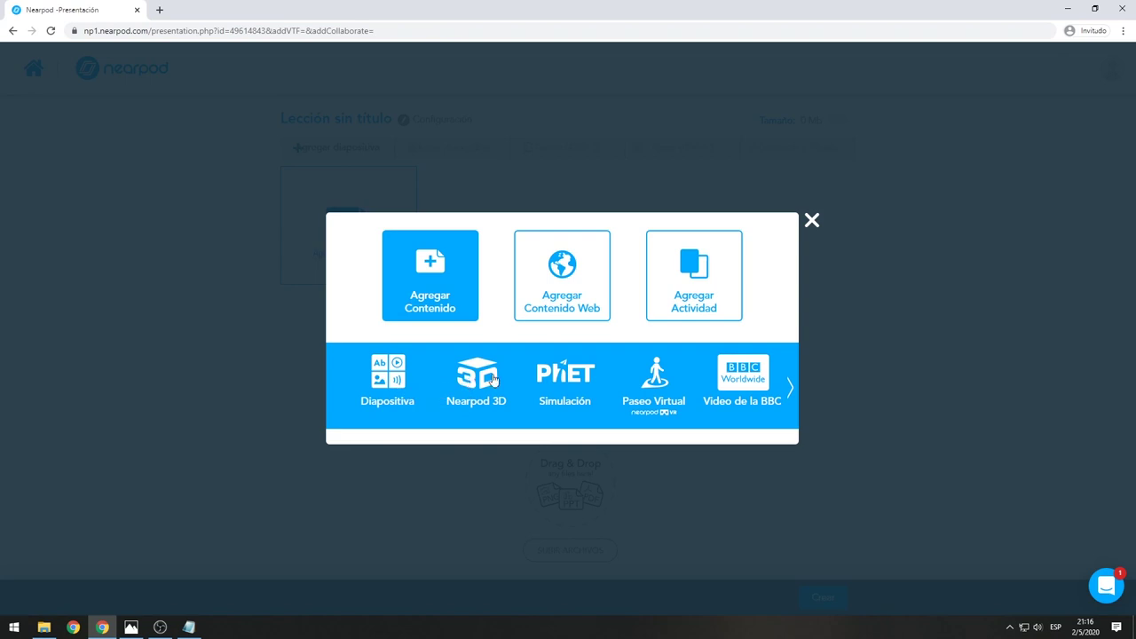
{"action": "scroll", "coordinate": [423, 380], "scroll_direction": "right", "scroll_amount": 1}
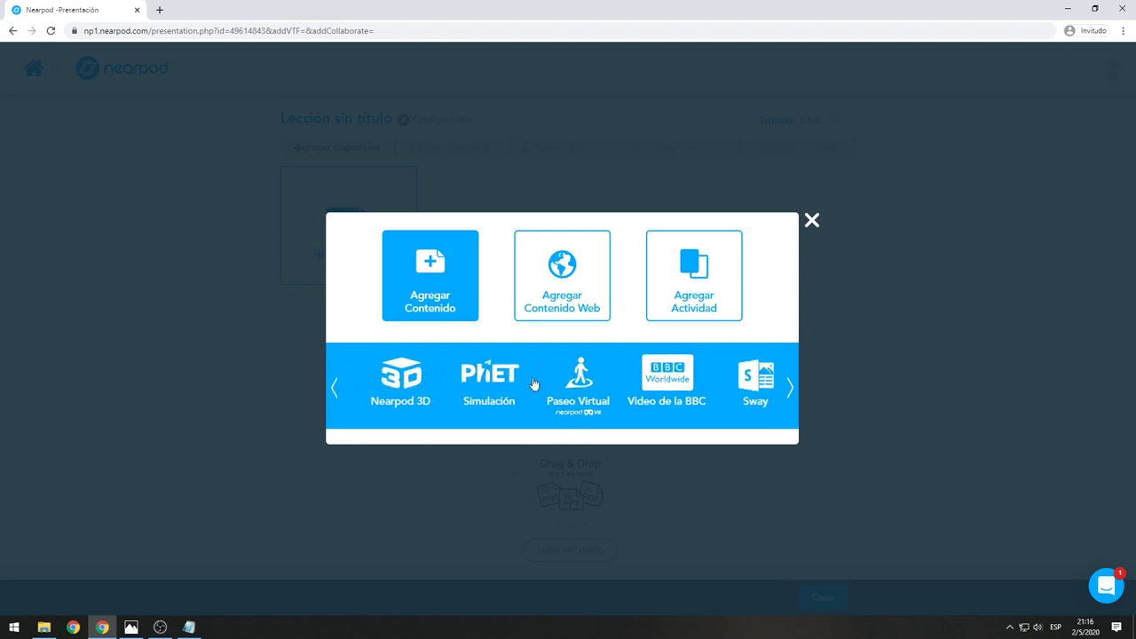
{"action": "scroll", "coordinate": [533, 382], "scroll_direction": "right", "scroll_amount": 1}
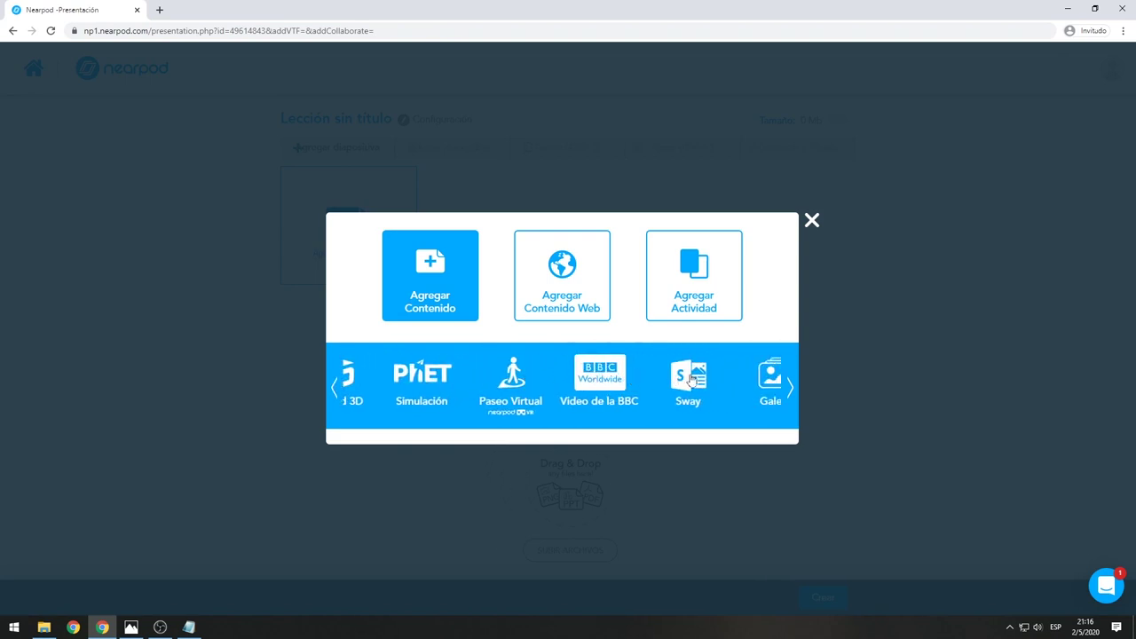
{"action": "scroll", "coordinate": [577, 390], "scroll_direction": "right", "scroll_amount": 2}
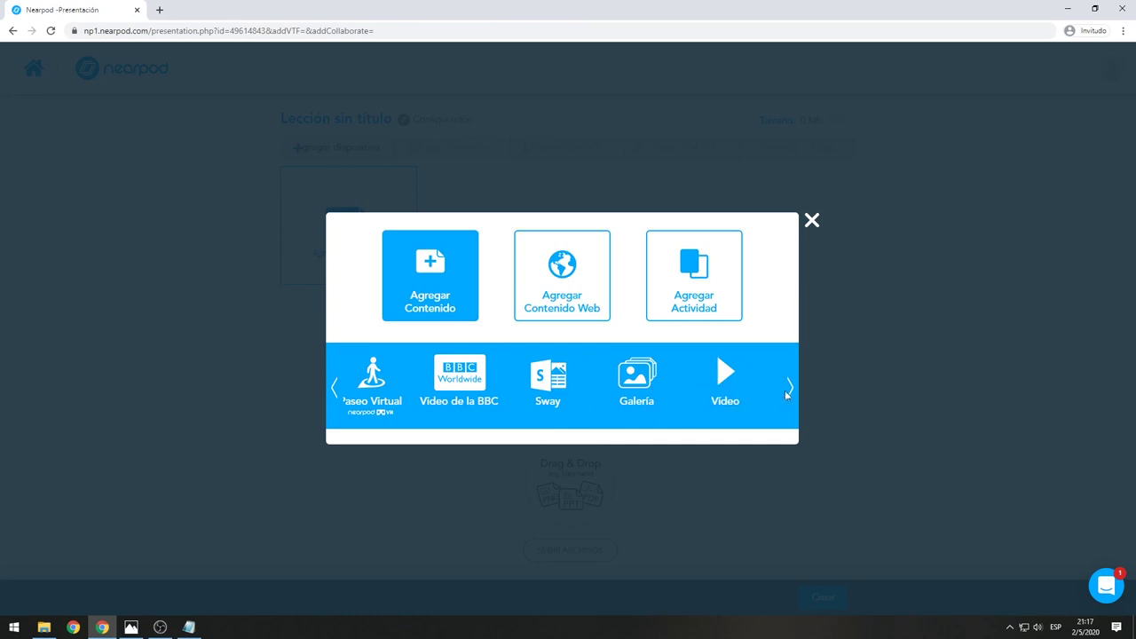
{"action": "left_click", "coordinate": [790, 391]}
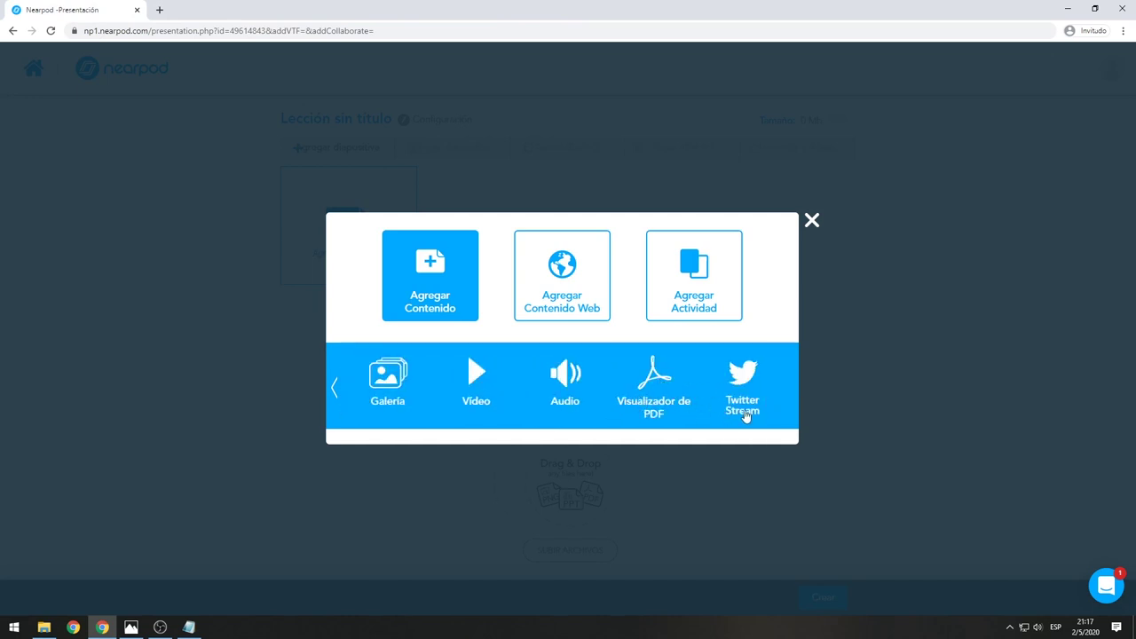
{"action": "left_click", "coordinate": [341, 388]}
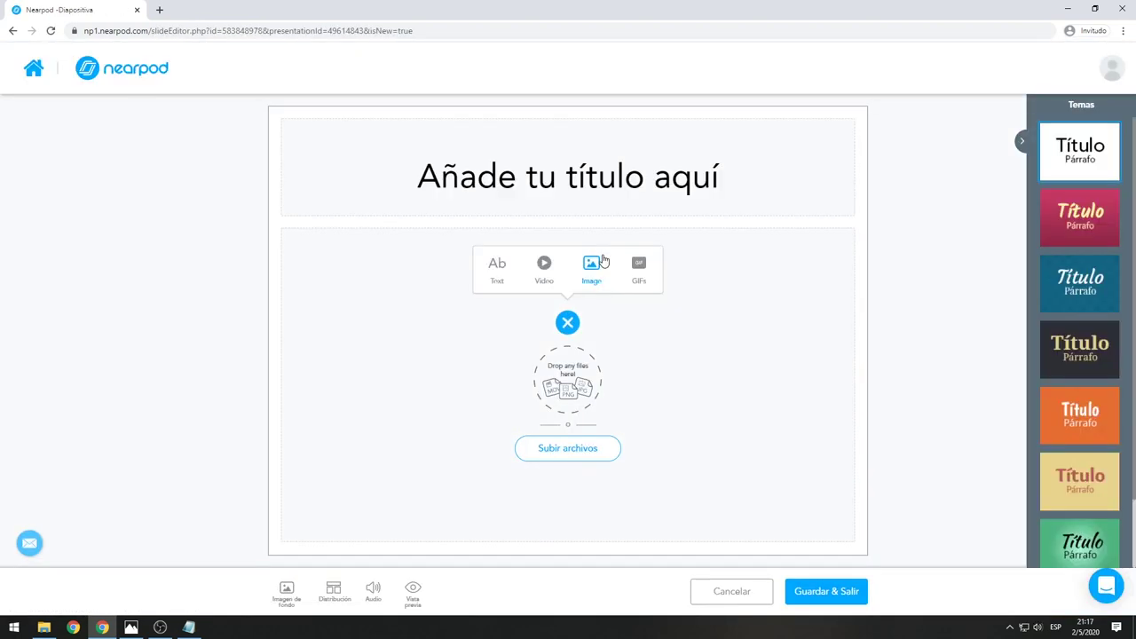
- Title the slide 'Sumas y restas', paste addition text into a body text box, and apply the green theme
{"action": "left_click", "coordinate": [556, 184]}
{"action": "type", "text": "Sumas y restas"}
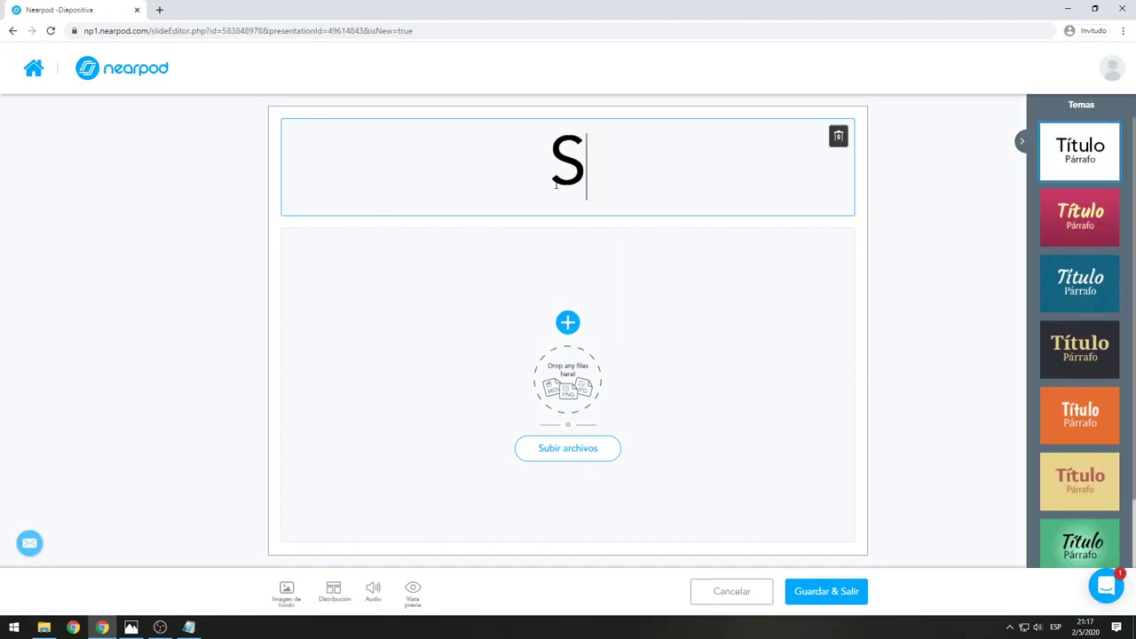
{"action": "left_click", "coordinate": [568, 322]}
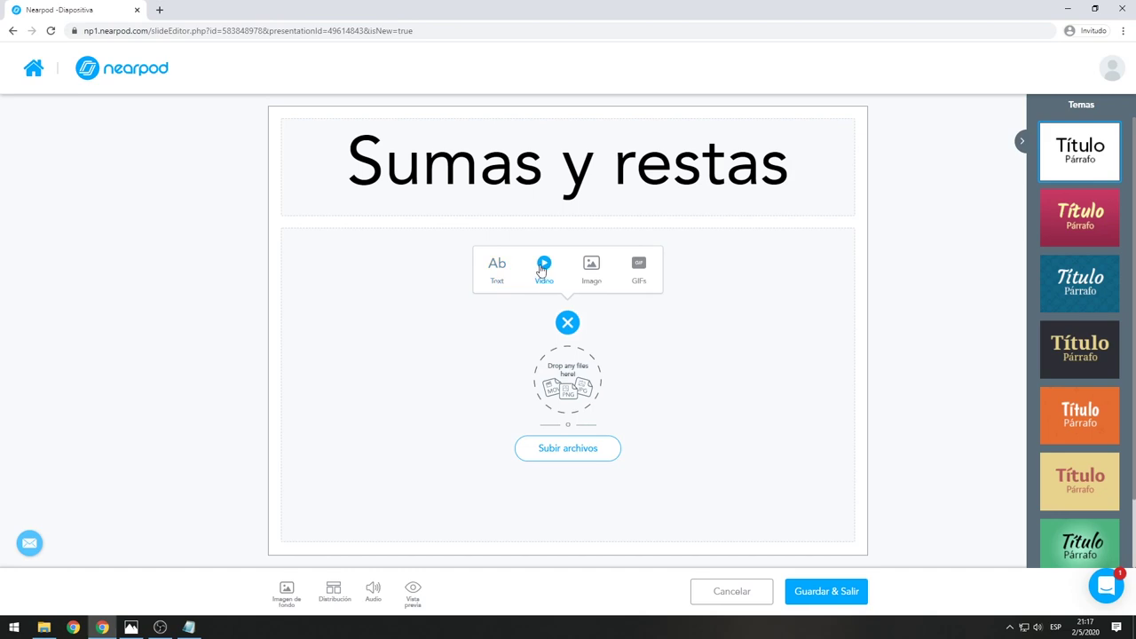
{"action": "left_click", "coordinate": [495, 267]}
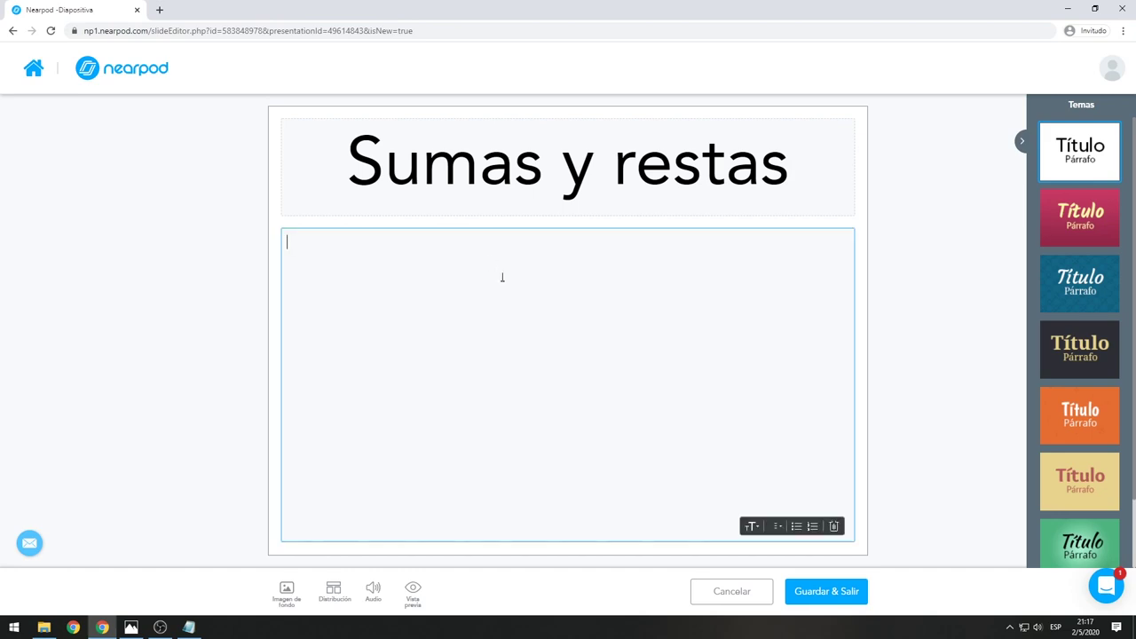
{"action": "type", "text": "La adición es una operación básica de la aritmética de los números naturales, enteros, racionales, reales y complejos; por su naturalidad, que se representa con el signo \"+\", el cual se combina con facilidad matemática de composición en la que consiste en combinar o añadir dos números o más para obtener una cantidad final o total. La adición también ilustra el proceso de juntar dos colecciones de objetos con el fin de obtener una sola colección. Por otro lado, la acción repetitiva de sumar uno es la forma más básica de contar. En términos más formales, la suma es una operación aritmética definida sobre conjuntos de números (naturales, enteros, racionales, reales y complejos), y también sobre estructuras asociadas a ellos, como espacios vectoriales con vectores cuyas componentes sean estos números o funciones que tengan su imagen en ellos. También se suman matrices. En el álgebra moderna se utiliza el nombre suma y su símbolo \"+\" para representar la operación formal de un anillo que dota al anillo de estructura de grupo abeliano, o la operación de un módulo que dota al módulo de estructura de grupo abeliano. También se utiliza a veces en teoría de grupos para representar la operación que dota a un conjunto de estructura de grupo. En estos casos se trata de una denominación puramente simbólica, sin que necesariamente coincida esta operación con la suma habitual en números, funciones, vectores, etc."}
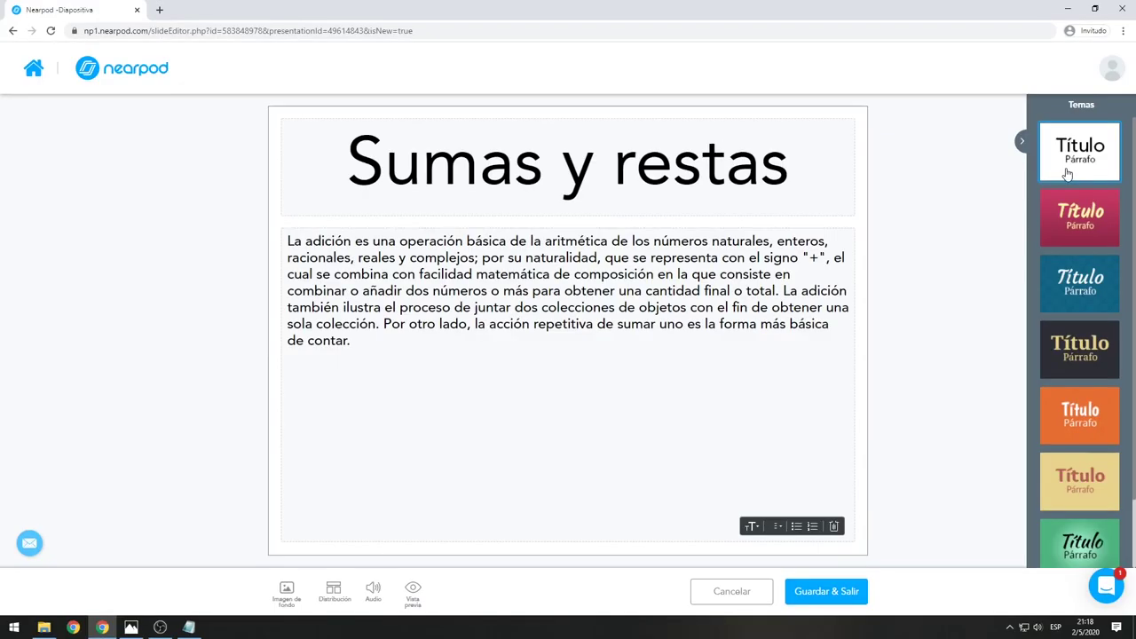
{"action": "scroll", "coordinate": [1079, 267], "scroll_direction": "down", "scroll_amount": 1}
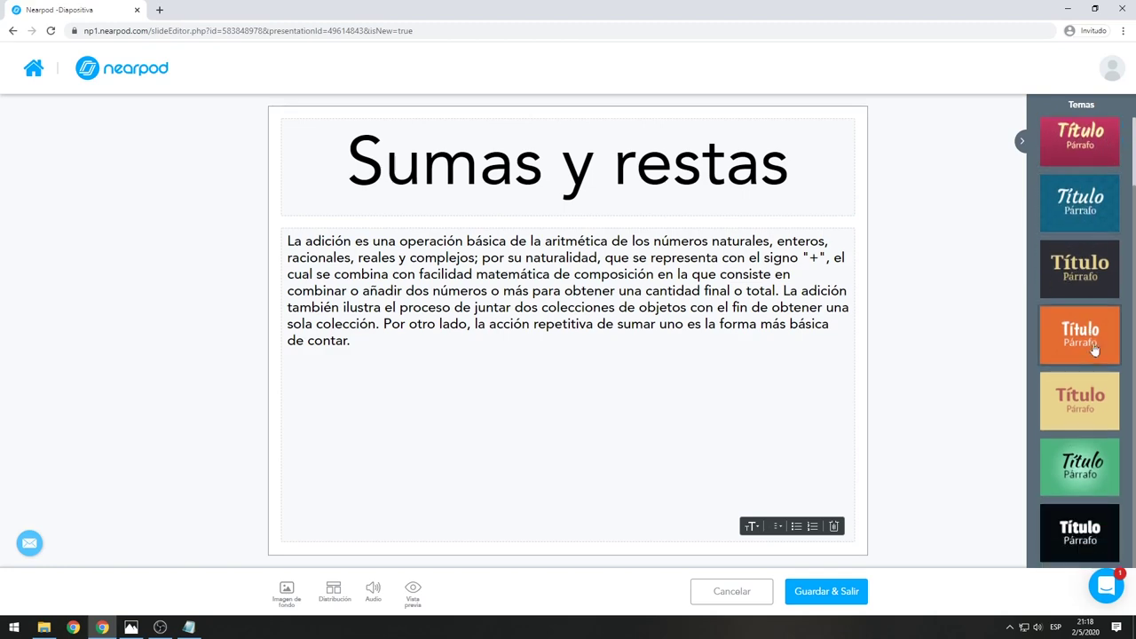
{"action": "left_click", "coordinate": [1079, 466]}
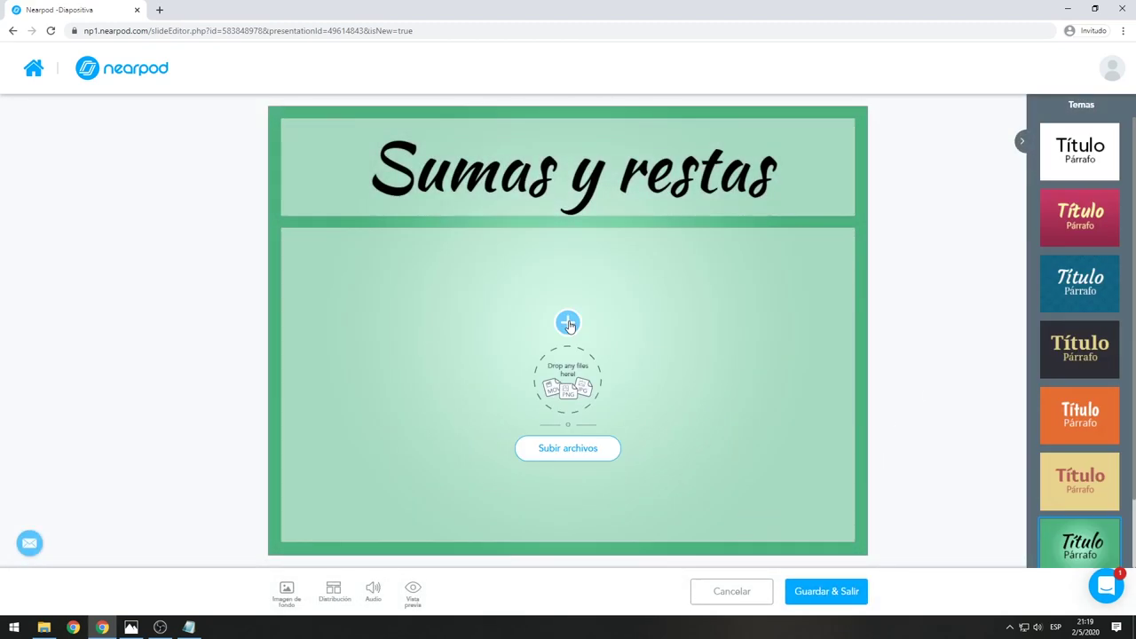
- Add a beer GIF image to the slide body and shrink it into the upper-left
{"action": "left_click", "coordinate": [568, 323]}
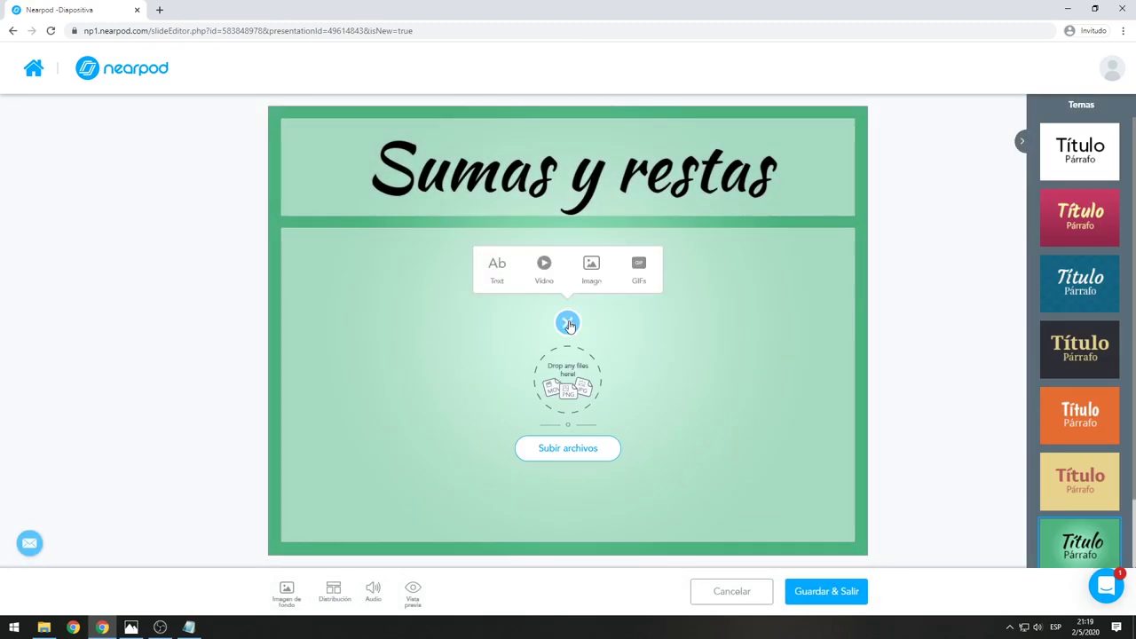
{"action": "left_click", "coordinate": [544, 266]}
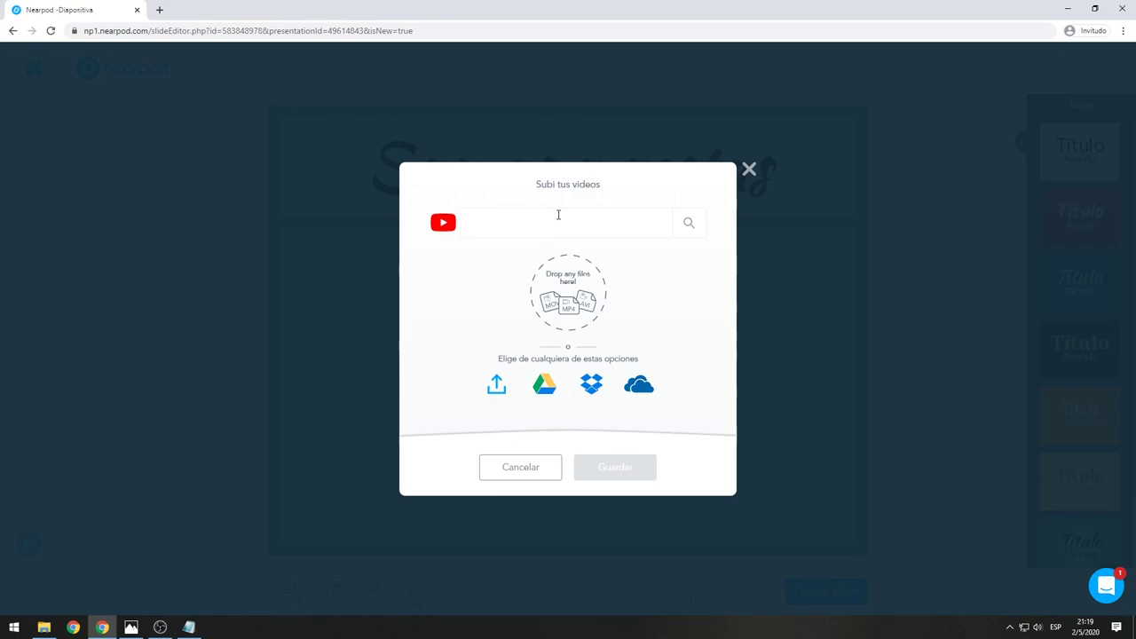
{"action": "key", "text": "Escape"}
{"action": "left_click", "coordinate": [592, 264]}
{"action": "left_click", "coordinate": [559, 224]}
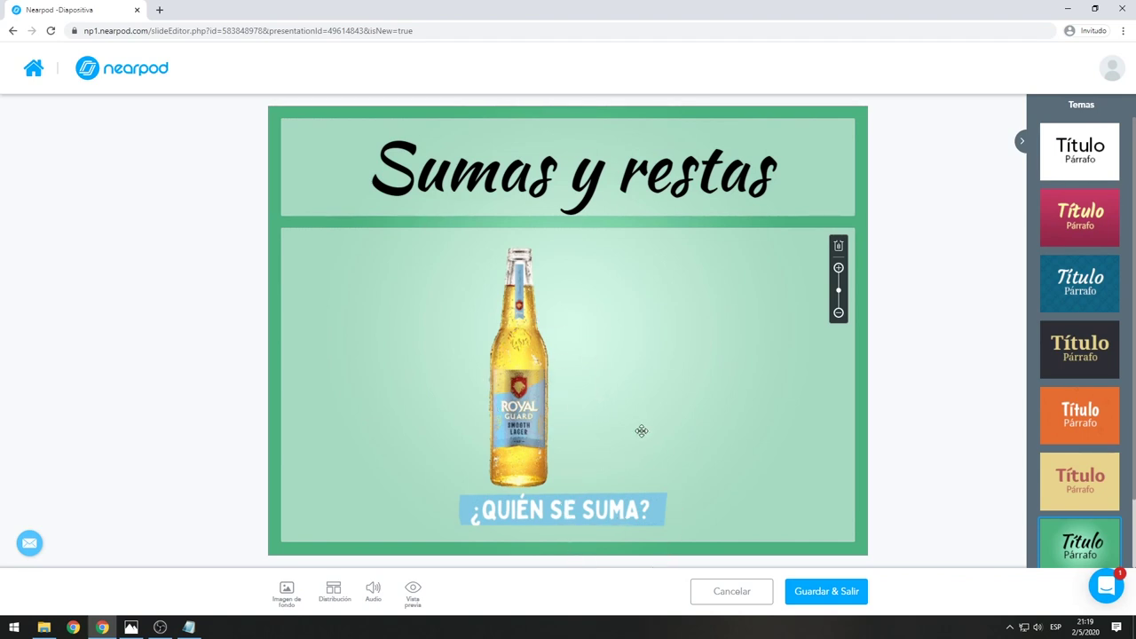
{"action": "left_click_drag", "start_coordinate": [837, 288], "coordinate": [839, 300]}
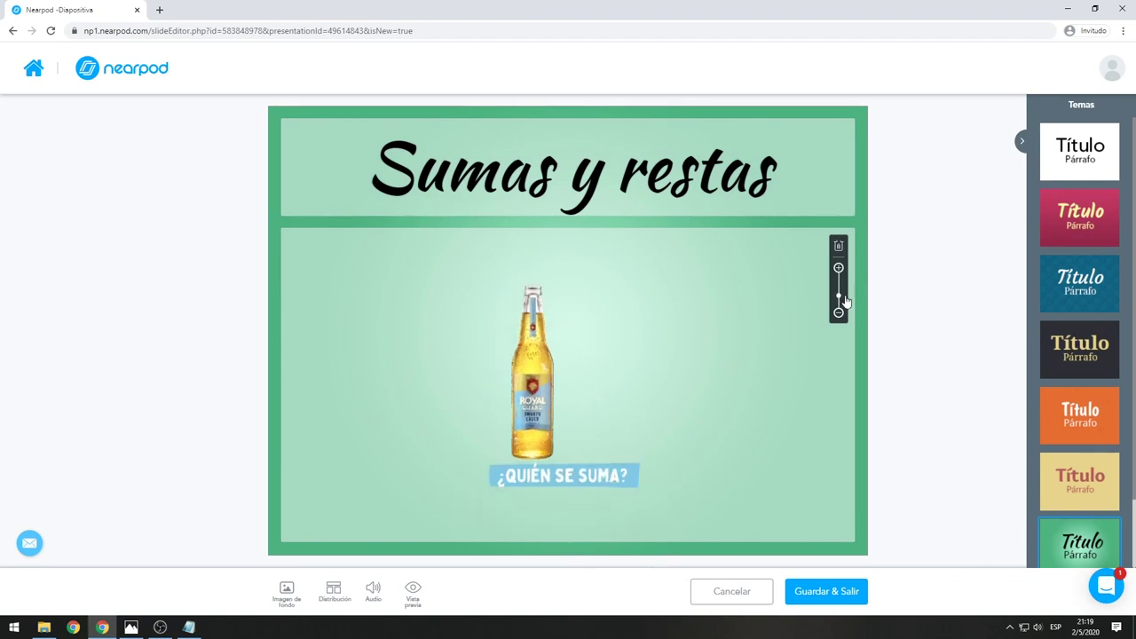
{"action": "left_click_drag", "start_coordinate": [586, 375], "coordinate": [281, 333]}
{"action": "left_click", "coordinate": [334, 590]}
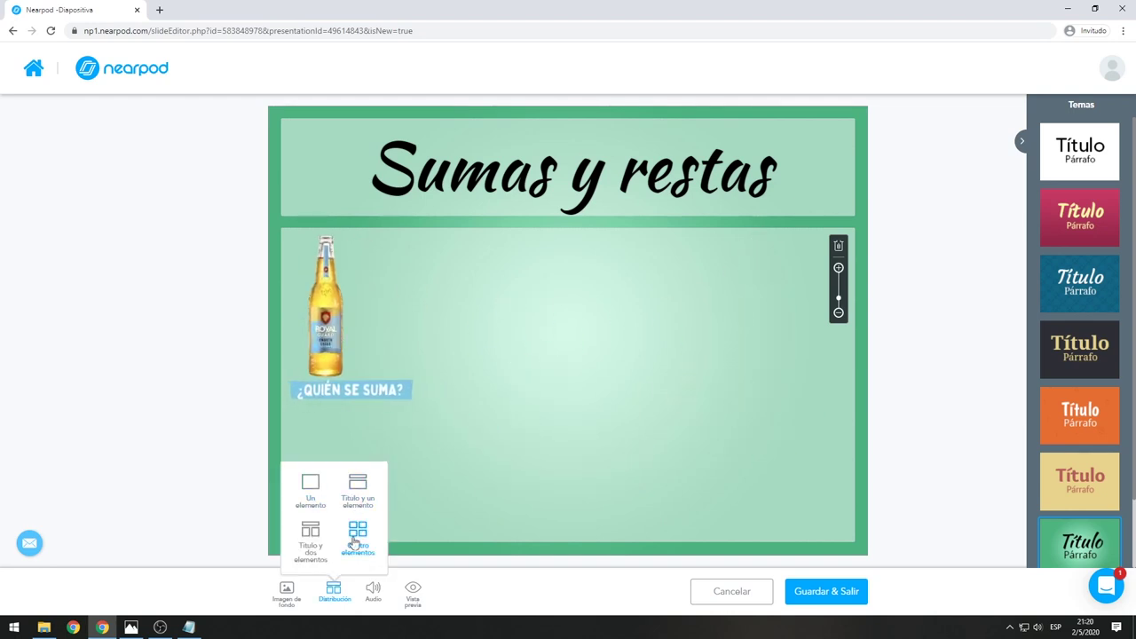
- Apply the four-element layout, cancel an audio file upload, and save the slide back to the lesson
{"action": "left_click", "coordinate": [354, 542]}
{"action": "left_click", "coordinate": [715, 159]}
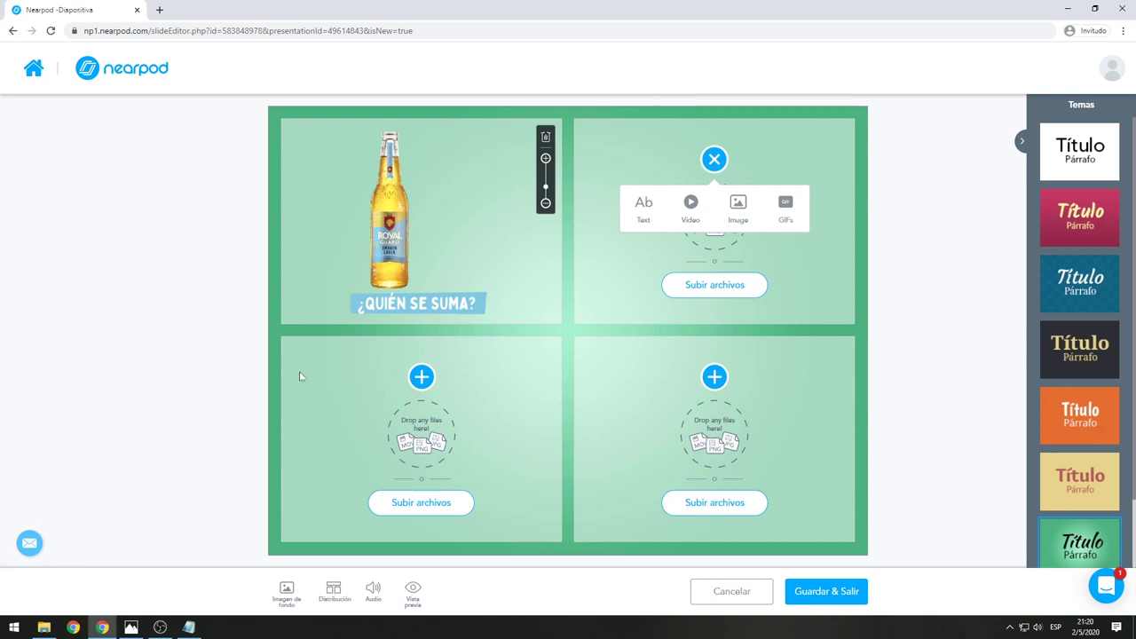
{"action": "left_click", "coordinate": [246, 371]}
{"action": "left_click", "coordinate": [374, 593]}
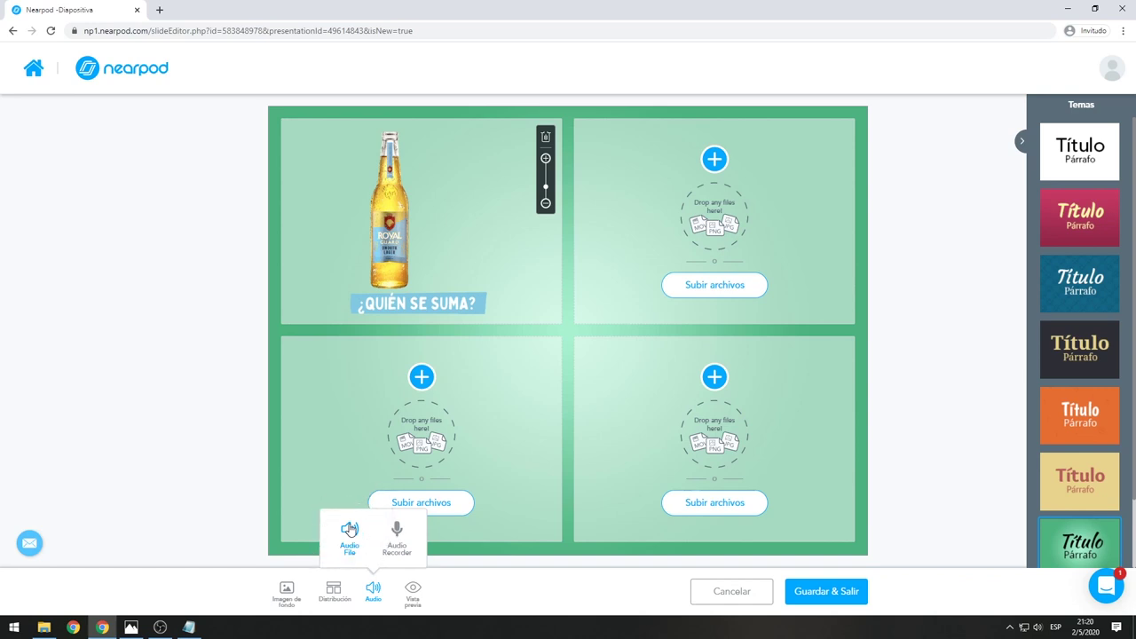
{"action": "left_click", "coordinate": [349, 532]}
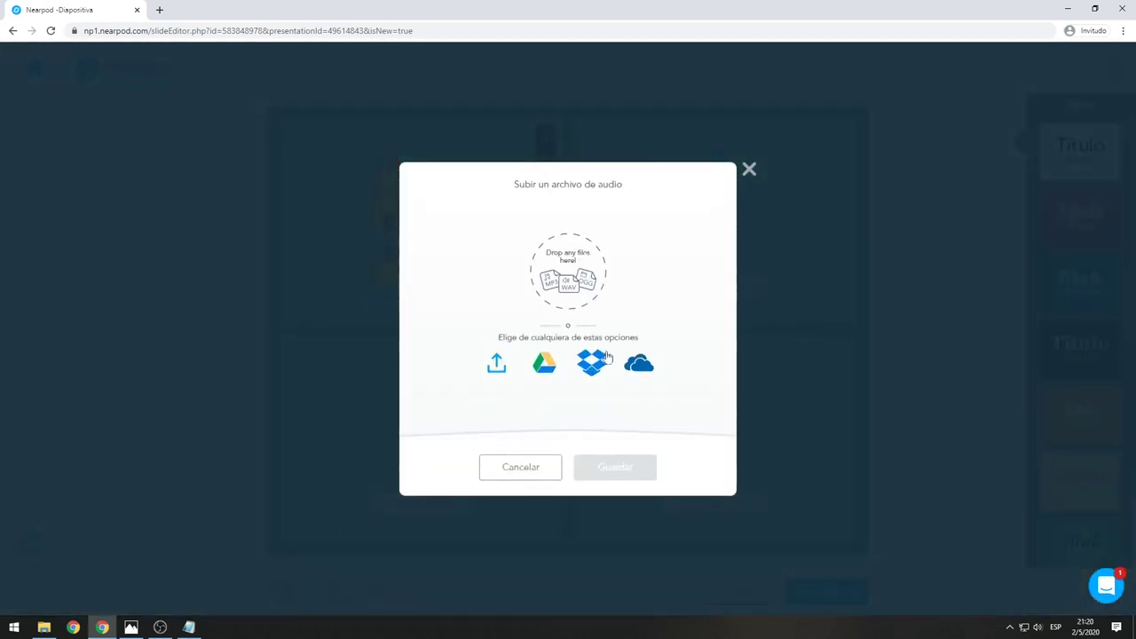
{"action": "left_click", "coordinate": [750, 169]}
{"action": "left_click", "coordinate": [825, 604]}
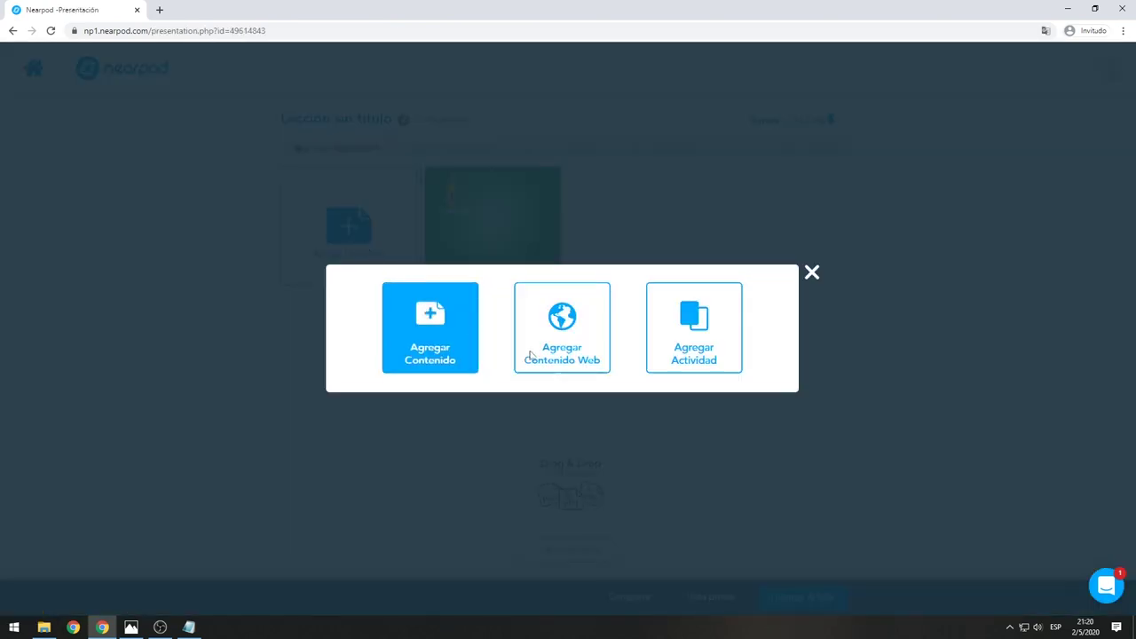
- Open the Nearpod 3D gallery and browse its categories down to Microscópico
{"action": "left_click", "coordinate": [464, 317]}
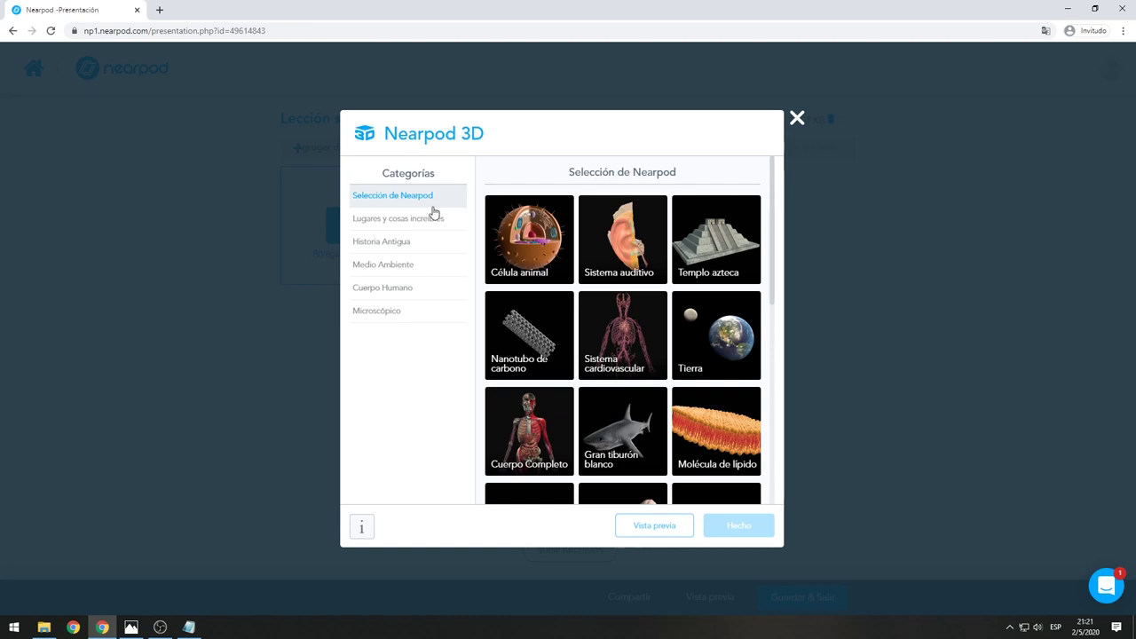
{"action": "left_click", "coordinate": [443, 222]}
{"action": "left_click", "coordinate": [408, 243]}
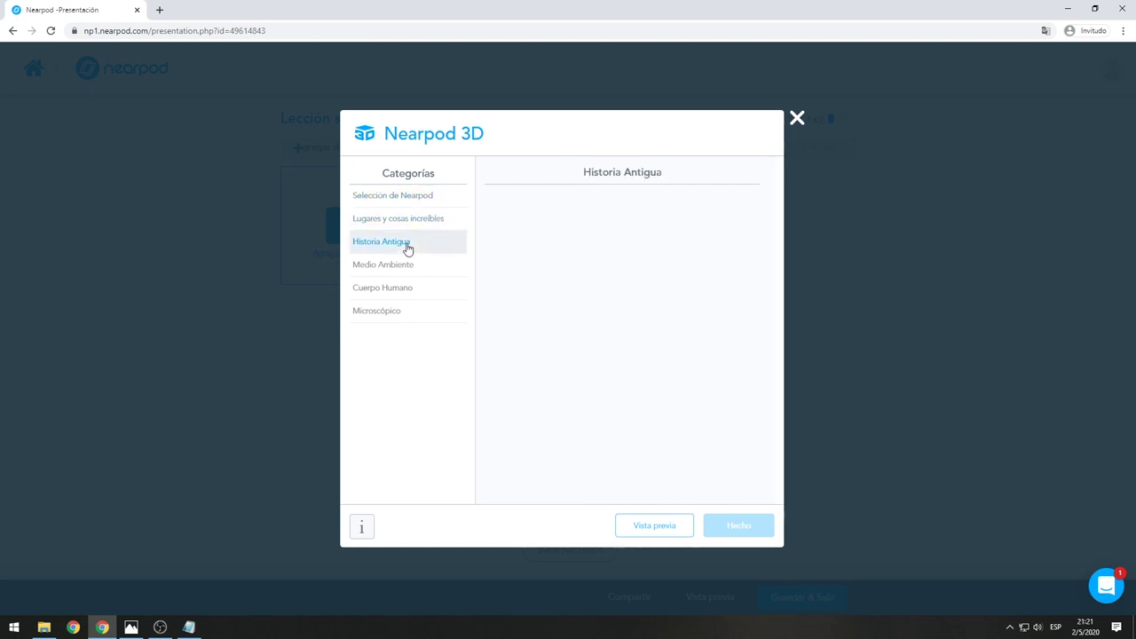
{"action": "left_click", "coordinate": [415, 266]}
{"action": "left_click", "coordinate": [425, 291]}
{"action": "left_click", "coordinate": [420, 310]}
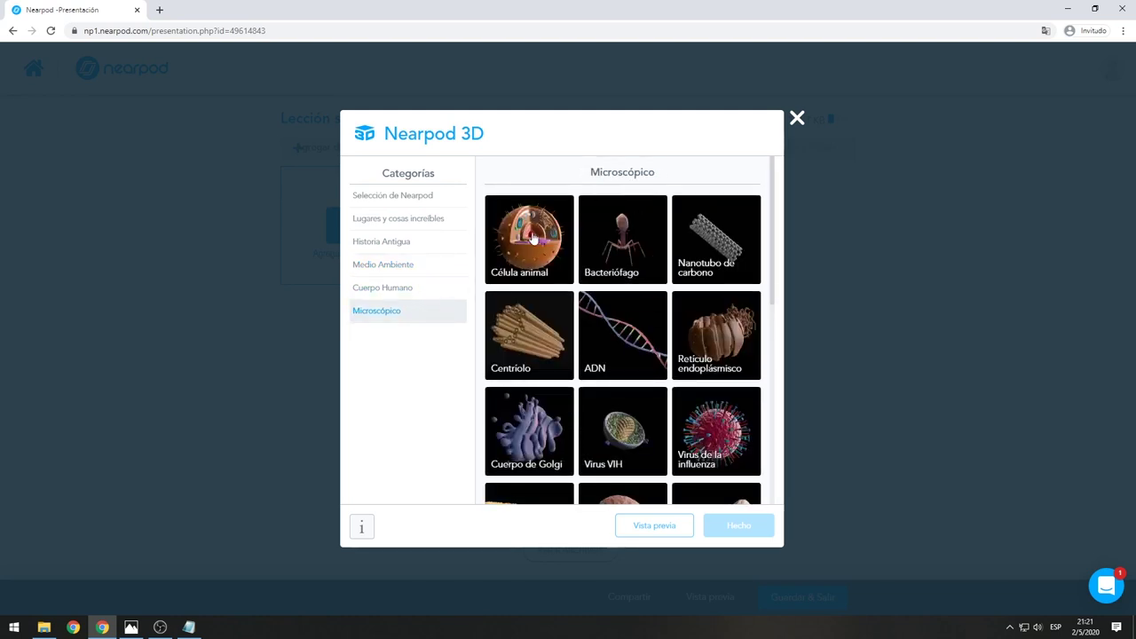
- Preview and rotate the Célula animal, then preview and add the Bacteriófago model
{"action": "left_click", "coordinate": [533, 238]}
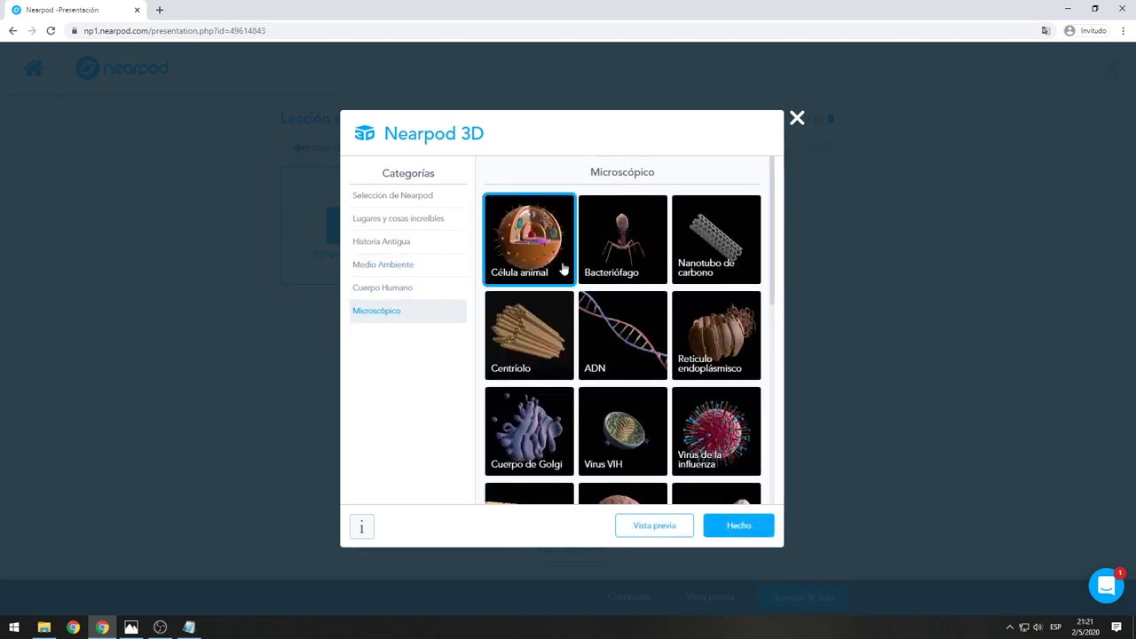
{"action": "left_click", "coordinate": [753, 529]}
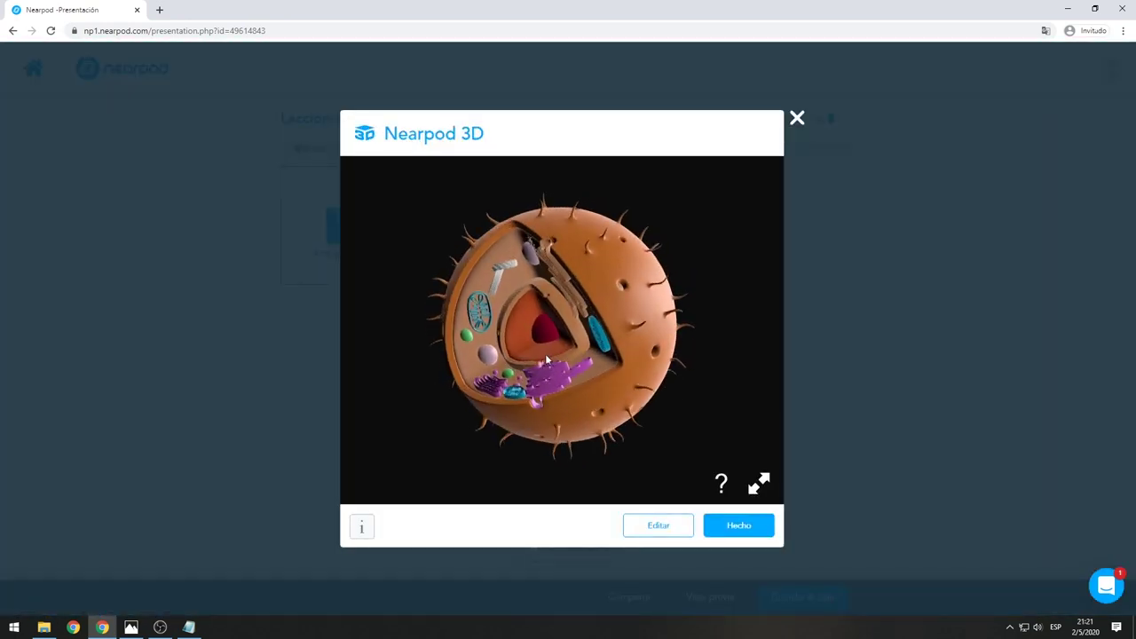
{"action": "scroll", "coordinate": [584, 296], "scroll_direction": "up", "scroll_amount": 5}
{"action": "left_click_drag", "start_coordinate": [583, 295], "coordinate": [524, 318]}
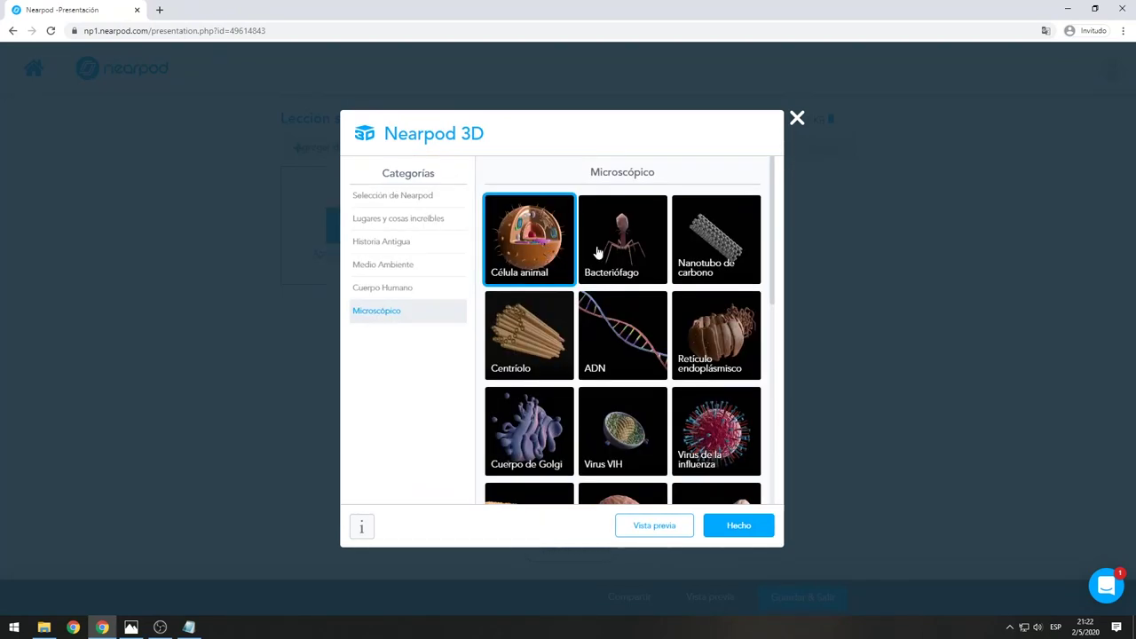
{"action": "left_click", "coordinate": [641, 253]}
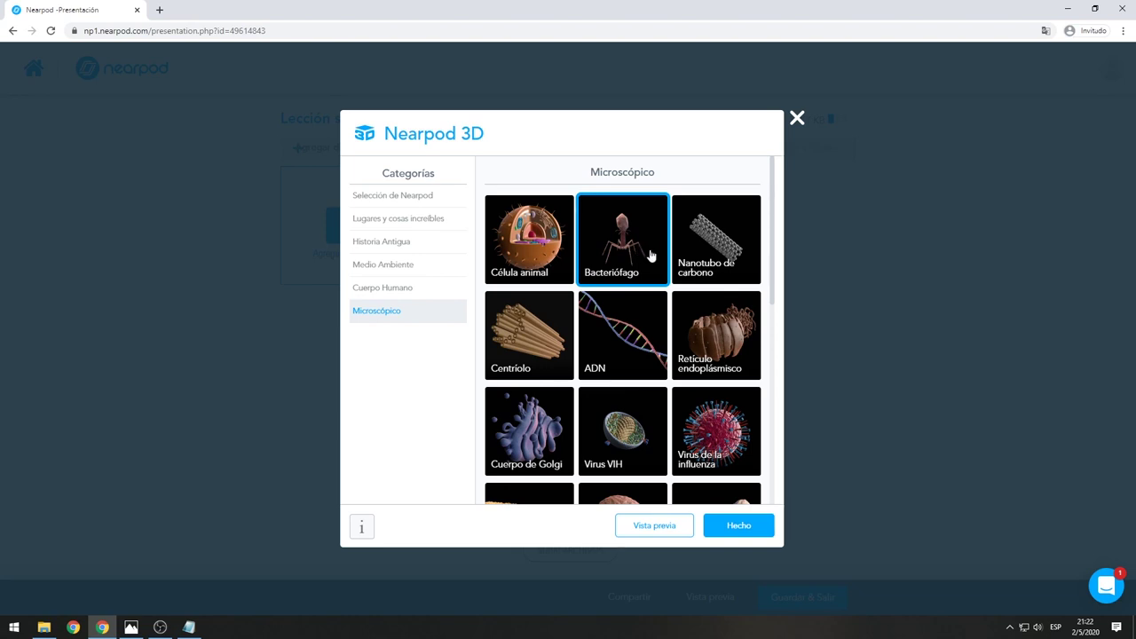
{"action": "left_click", "coordinate": [655, 525]}
{"action": "left_click_drag", "start_coordinate": [486, 304], "coordinate": [500, 338]}
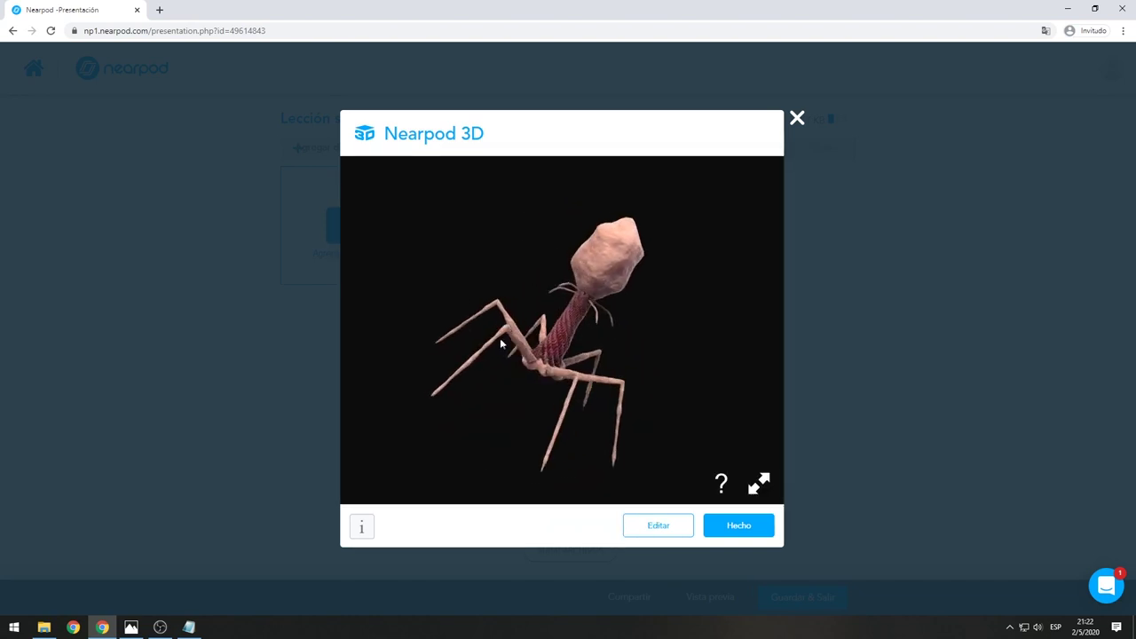
{"action": "left_click", "coordinate": [340, 239]}
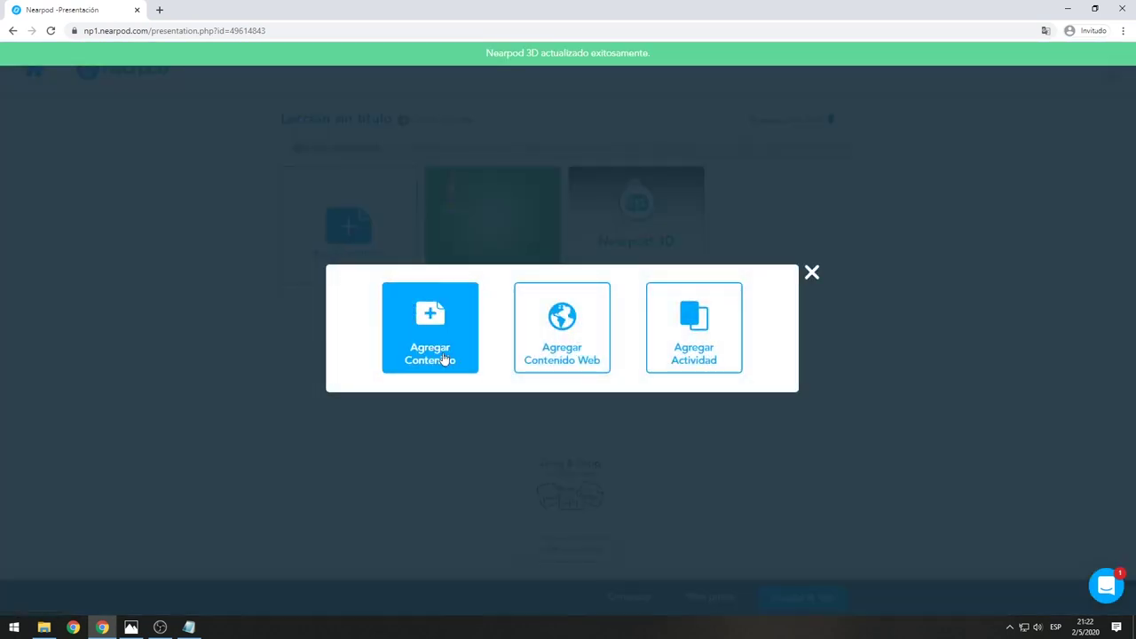
- Preview the Explorador de Igualdades: Básico PhET simulation, piling five red balls on the right plate
{"action": "left_click", "coordinate": [440, 353]}
{"action": "scroll", "coordinate": [634, 385], "scroll_direction": "down", "scroll_amount": 2}
{"action": "scroll", "coordinate": [634, 385], "scroll_direction": "up", "scroll_amount": 1}
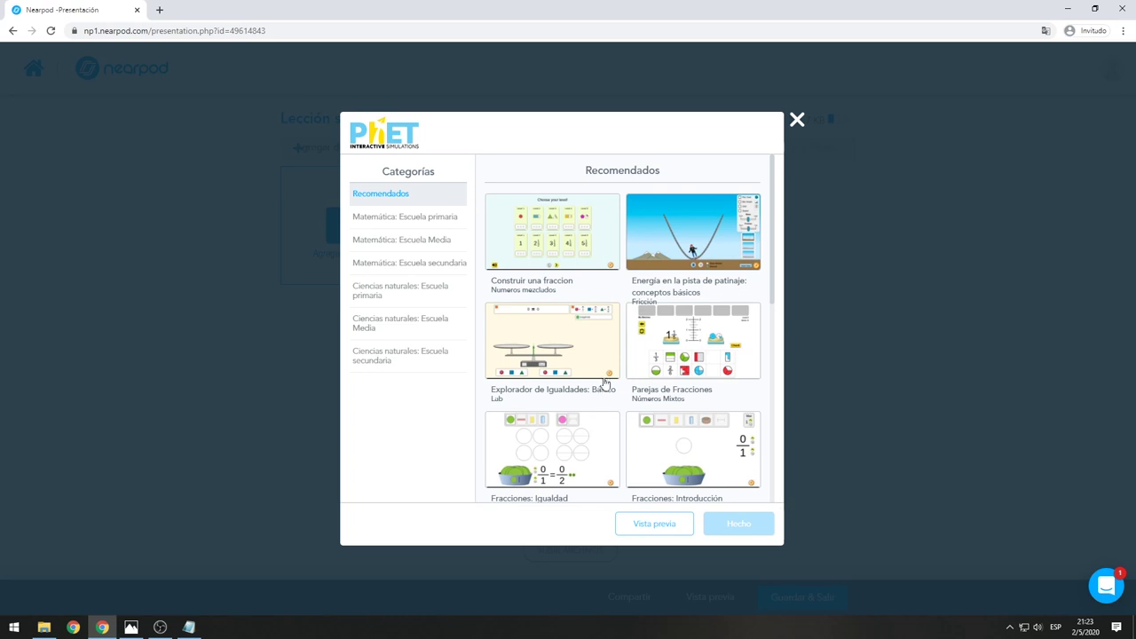
{"action": "scroll", "coordinate": [612, 382], "scroll_direction": "down", "scroll_amount": 10}
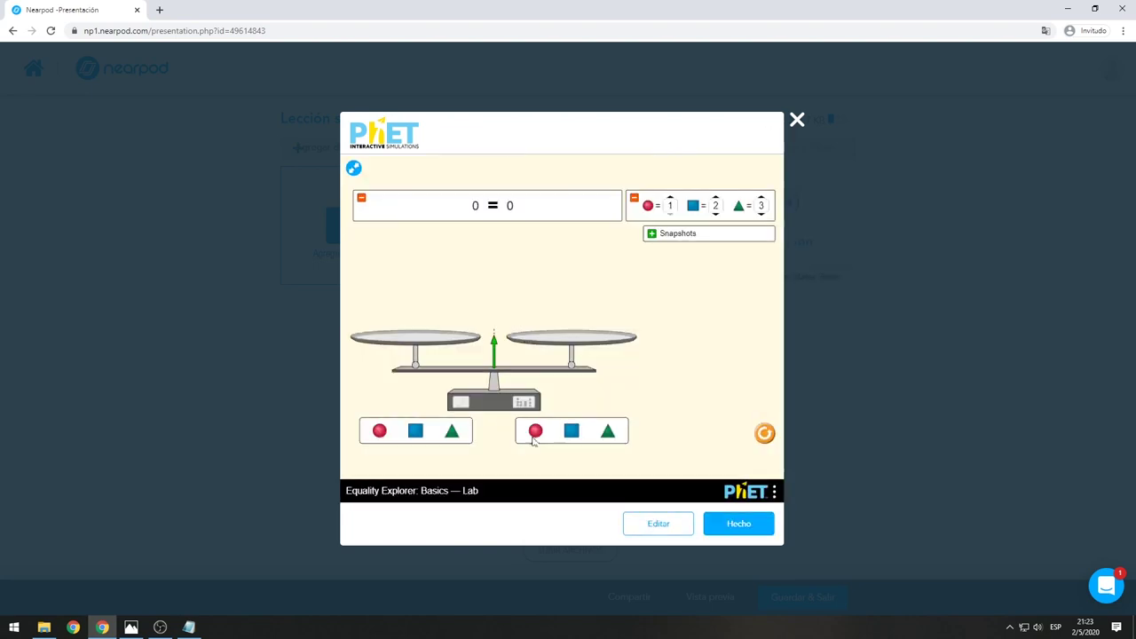
{"action": "left_click", "coordinate": [536, 432]}
{"action": "left_click_drag", "start_coordinate": [560, 302], "coordinate": [596, 307]}
{"action": "left_click", "coordinate": [536, 431]}
{"action": "left_click_drag", "start_coordinate": [536, 432], "coordinate": [537, 433]}
{"action": "left_click_drag", "start_coordinate": [524, 299], "coordinate": [526, 307]}
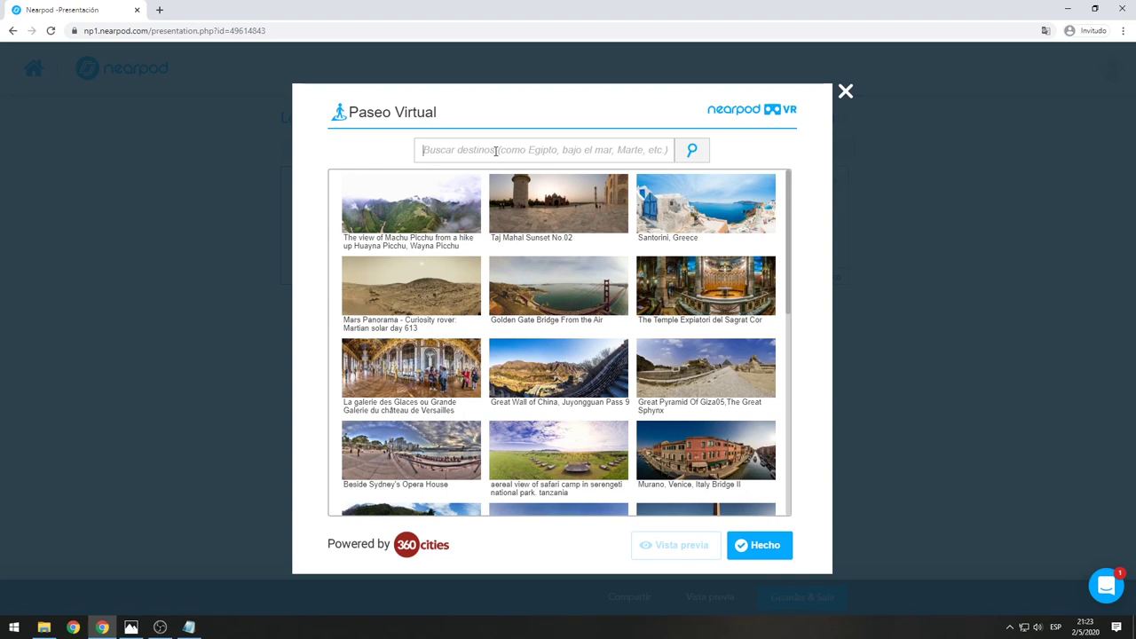
- Pick the Great Wall of China, Juyongguan Pass 9 trip, look around in preview and VR, and finish
{"action": "left_click", "coordinate": [573, 373]}
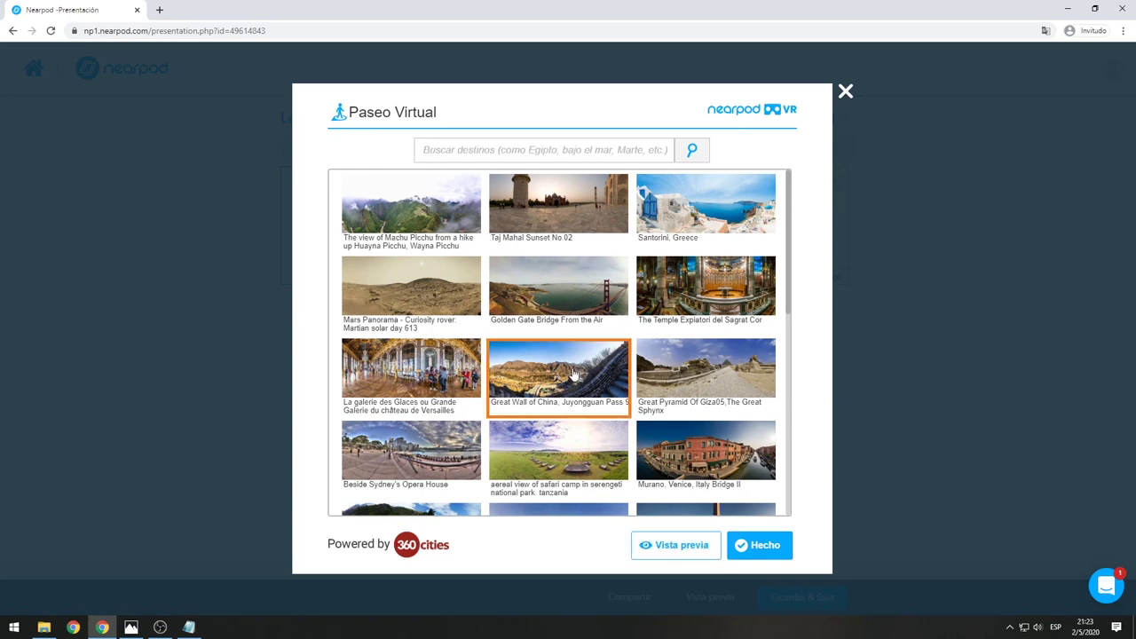
{"action": "left_click", "coordinate": [770, 546]}
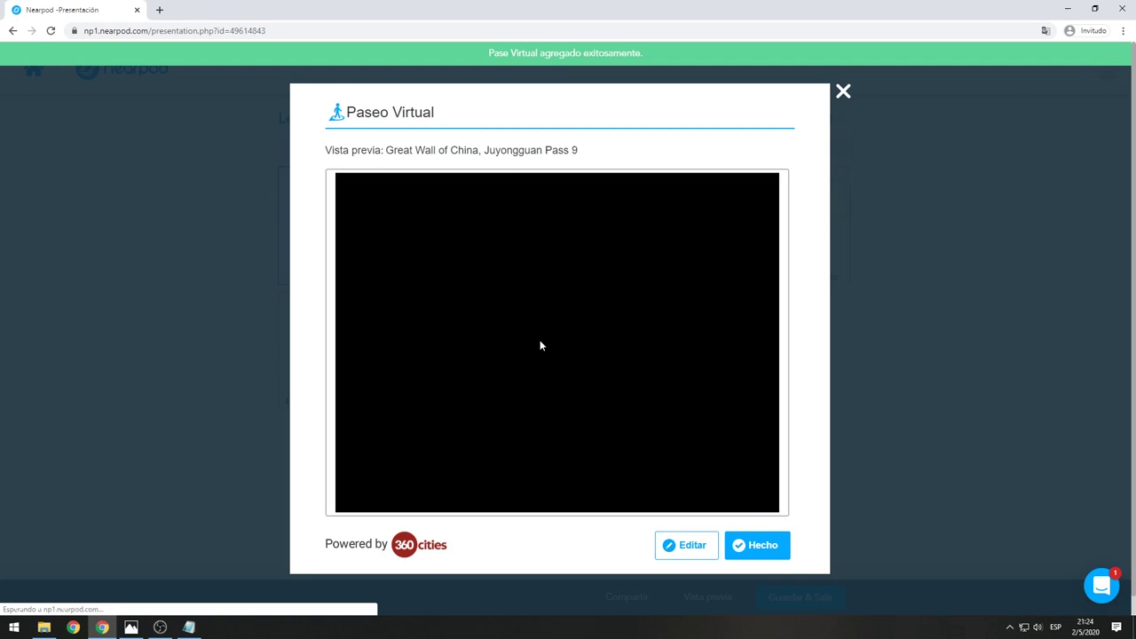
{"action": "left_click_drag", "start_coordinate": [563, 314], "coordinate": [506, 371]}
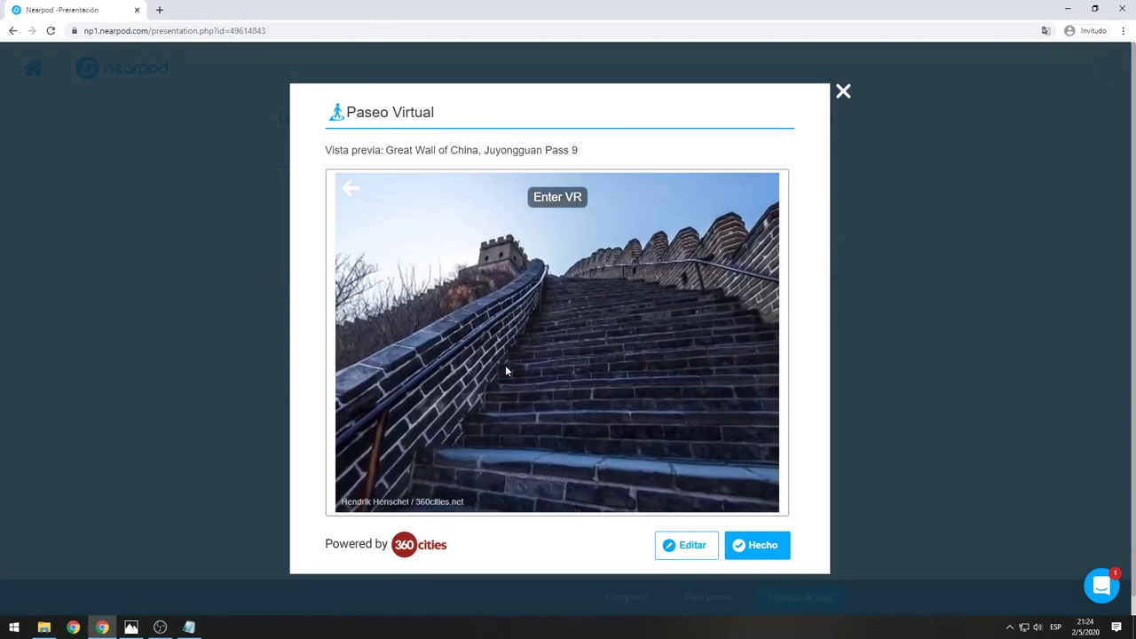
{"action": "left_click", "coordinate": [557, 196]}
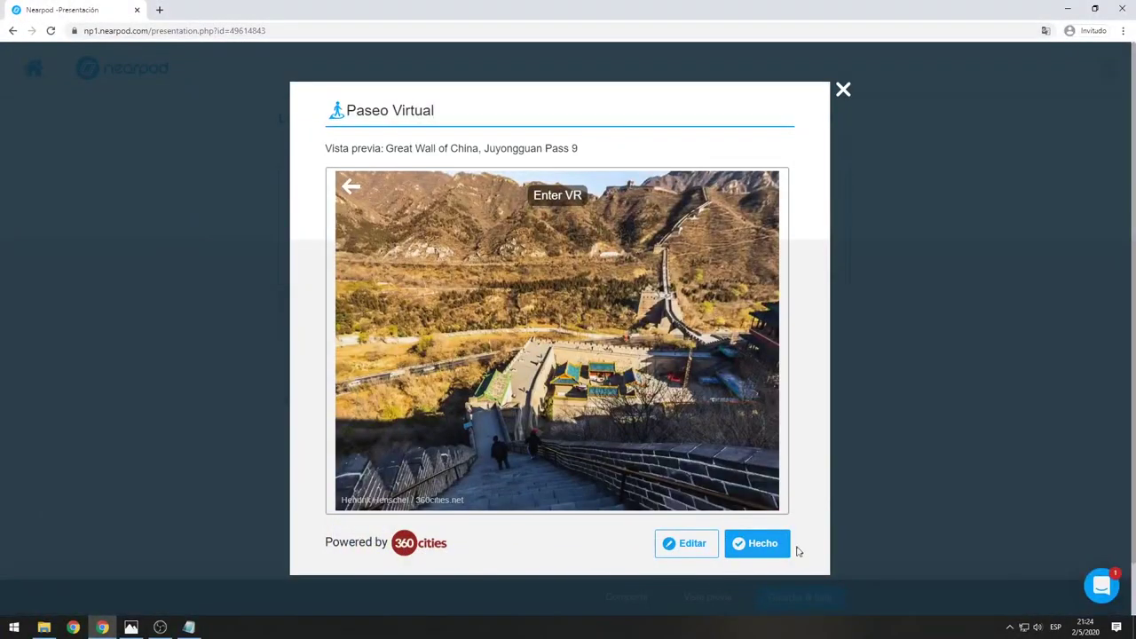
{"action": "left_click", "coordinate": [763, 545]}
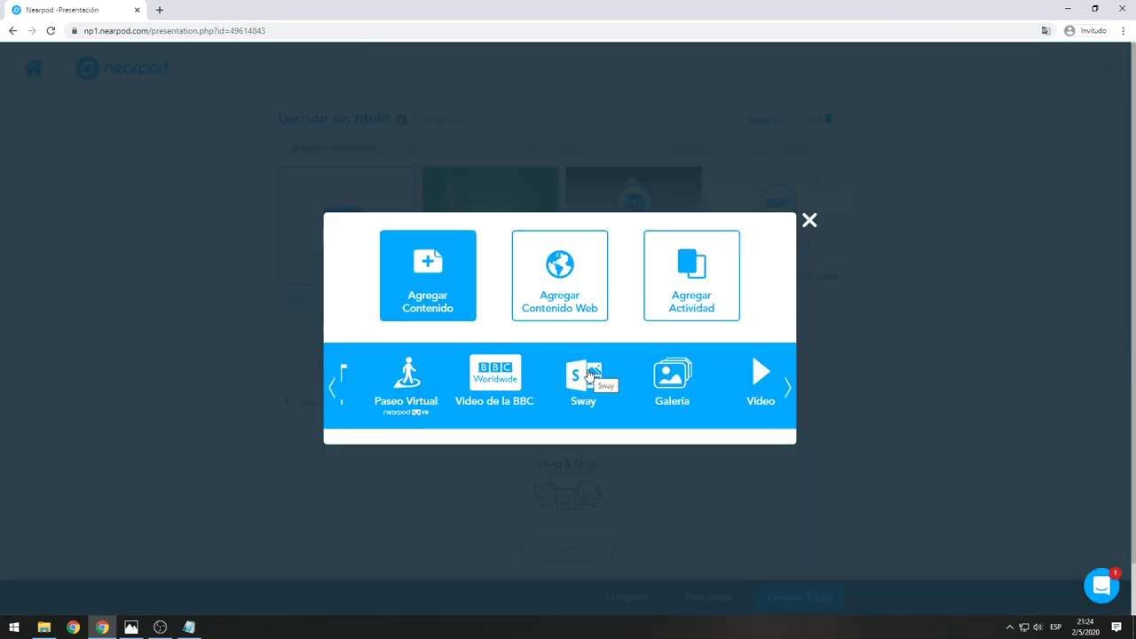
- Add the Anfibios Sway from the Animales category as a new lesson slide
{"action": "left_click", "coordinate": [589, 374]}
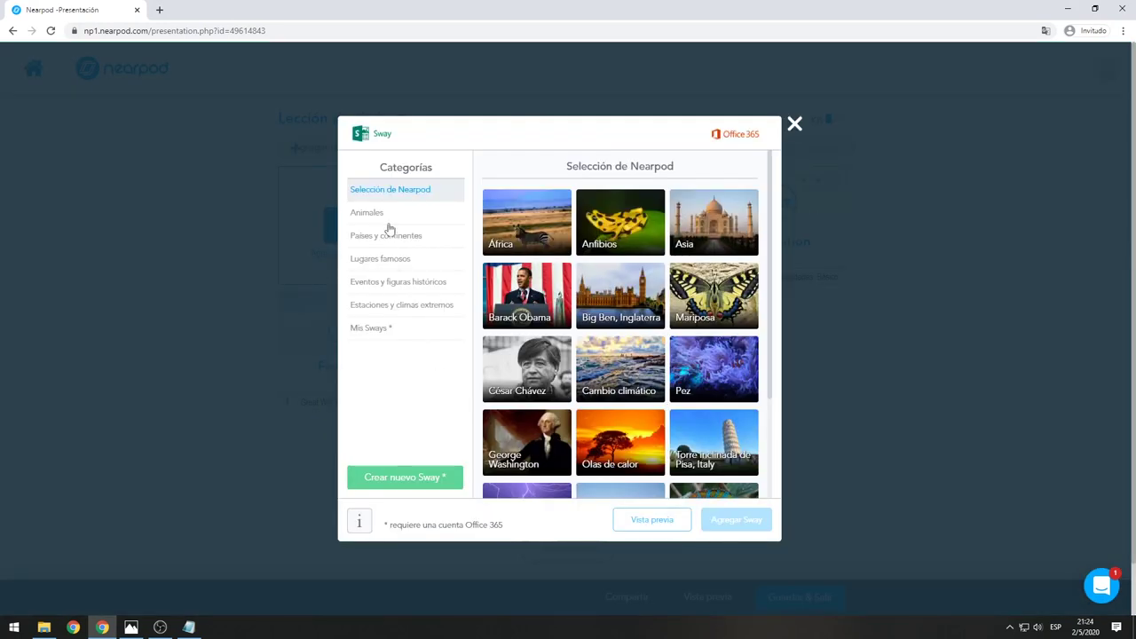
{"action": "left_click", "coordinate": [399, 217]}
{"action": "left_click", "coordinate": [528, 222]}
{"action": "left_click", "coordinate": [754, 522]}
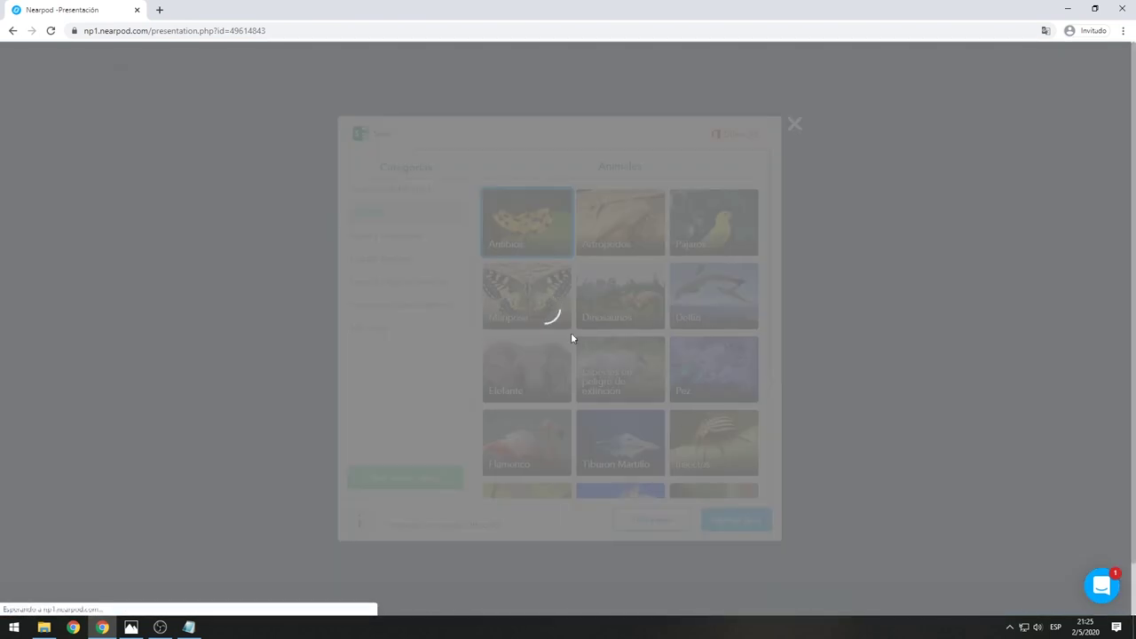
{"action": "scroll", "coordinate": [642, 374], "scroll_direction": "down", "scroll_amount": 5}
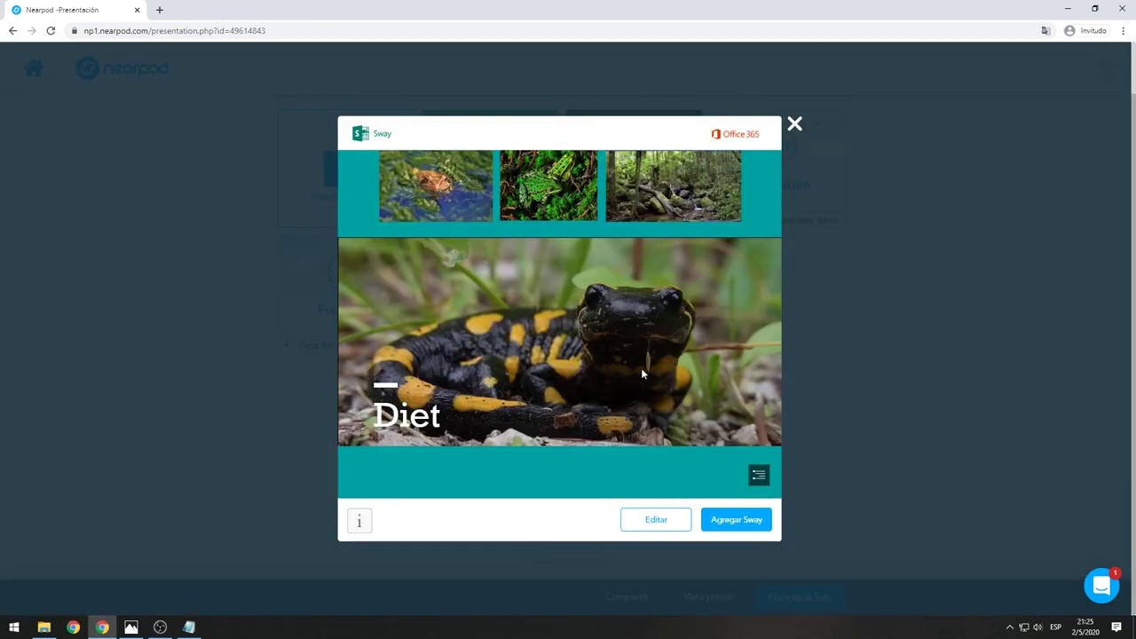
{"action": "scroll", "coordinate": [641, 367], "scroll_direction": "down", "scroll_amount": 10}
{"action": "scroll", "coordinate": [643, 364], "scroll_direction": "down", "scroll_amount": 10}
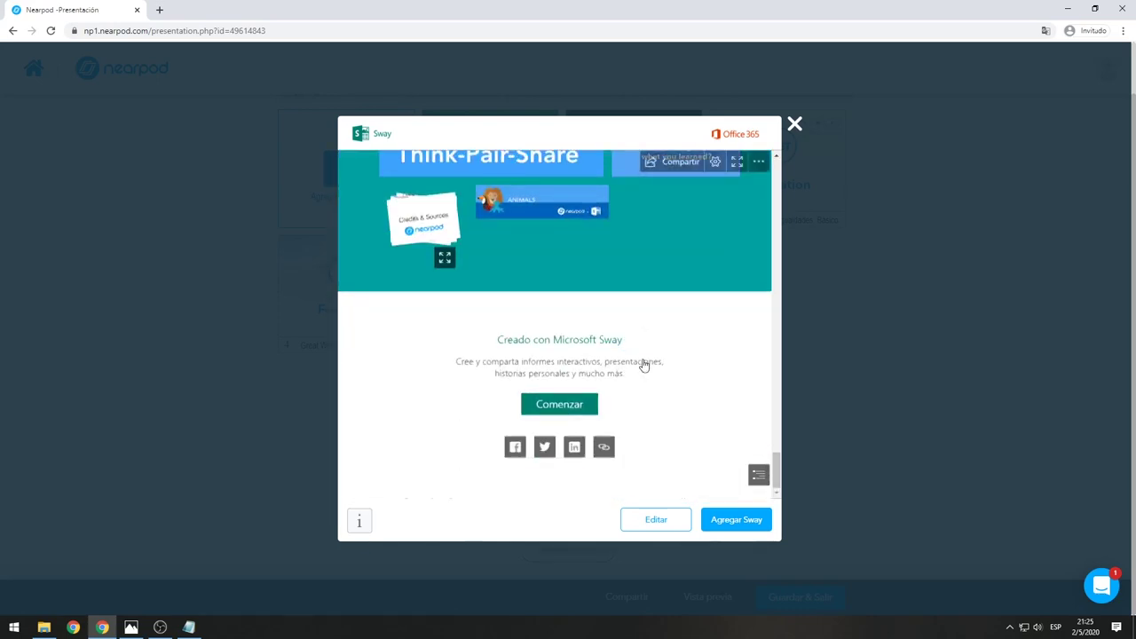
{"action": "scroll", "coordinate": [648, 369], "scroll_direction": "up", "scroll_amount": 10}
{"action": "scroll", "coordinate": [654, 375], "scroll_direction": "down", "scroll_amount": 5}
{"action": "left_click", "coordinate": [729, 520]}
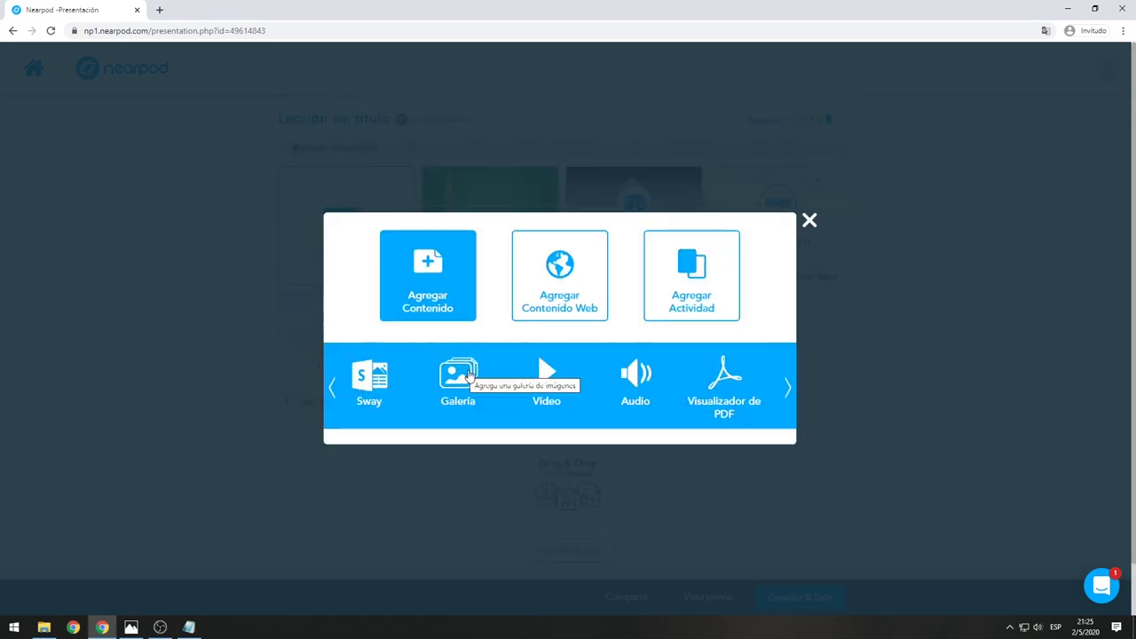
- Add a web page slide of sums games from a copied URL and save it
{"action": "left_click", "coordinate": [468, 376]}
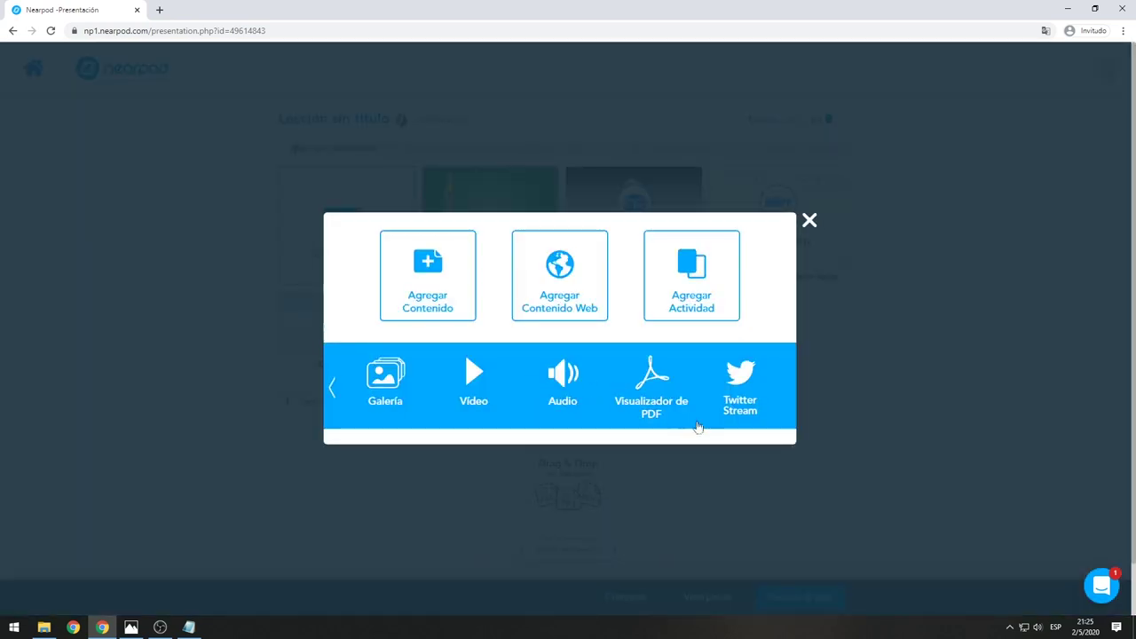
{"action": "left_click", "coordinate": [810, 222]}
{"action": "left_click", "coordinate": [346, 224]}
{"action": "left_click", "coordinate": [552, 320]}
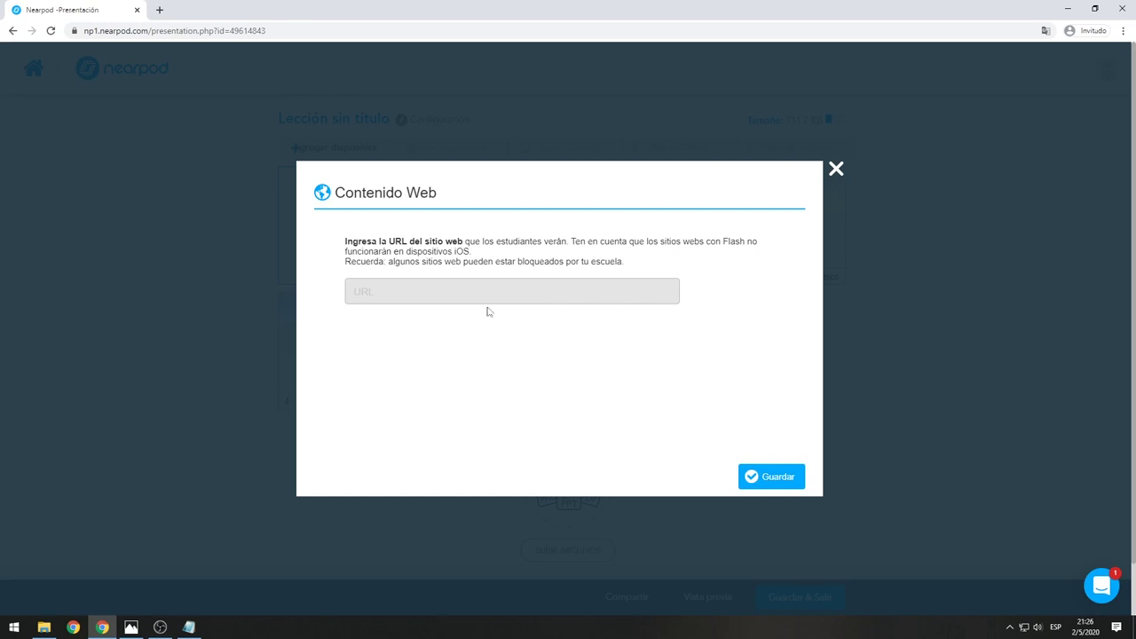
{"action": "left_click", "coordinate": [159, 10]}
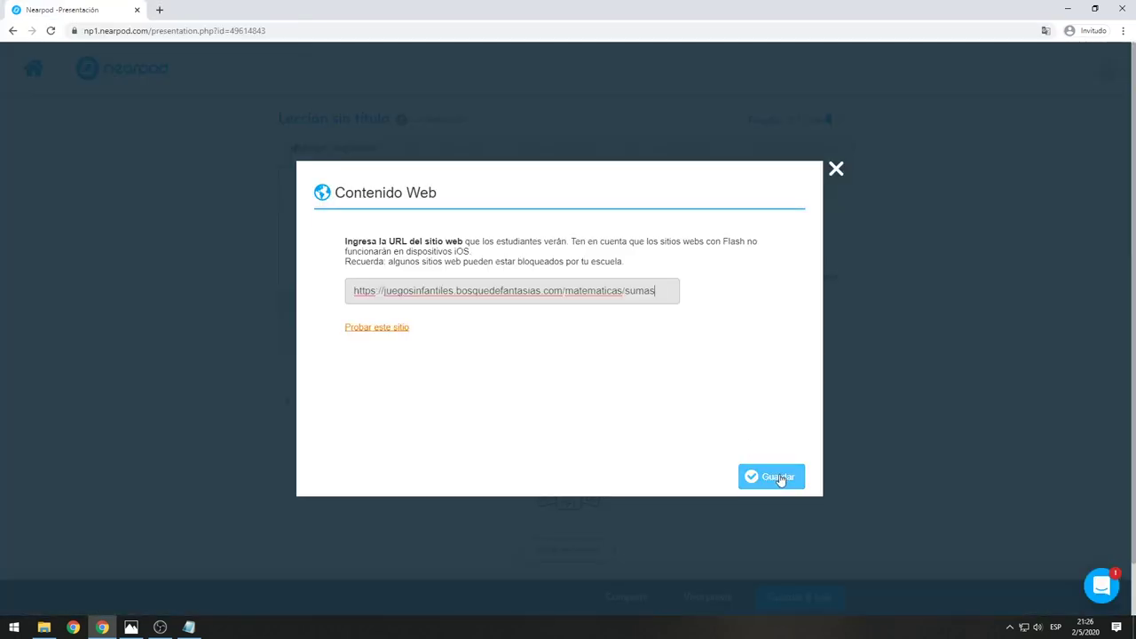
{"action": "left_click", "coordinate": [773, 477]}
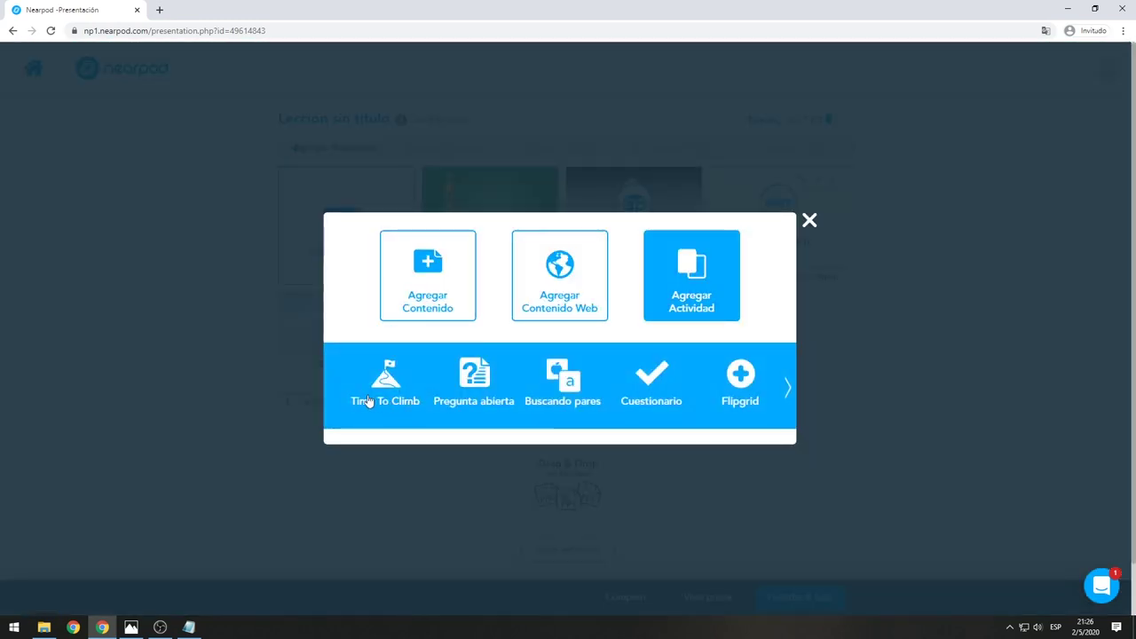
- Pick Cuestionario from the activity types to start a quiz slide
{"action": "left_click", "coordinate": [736, 325]}
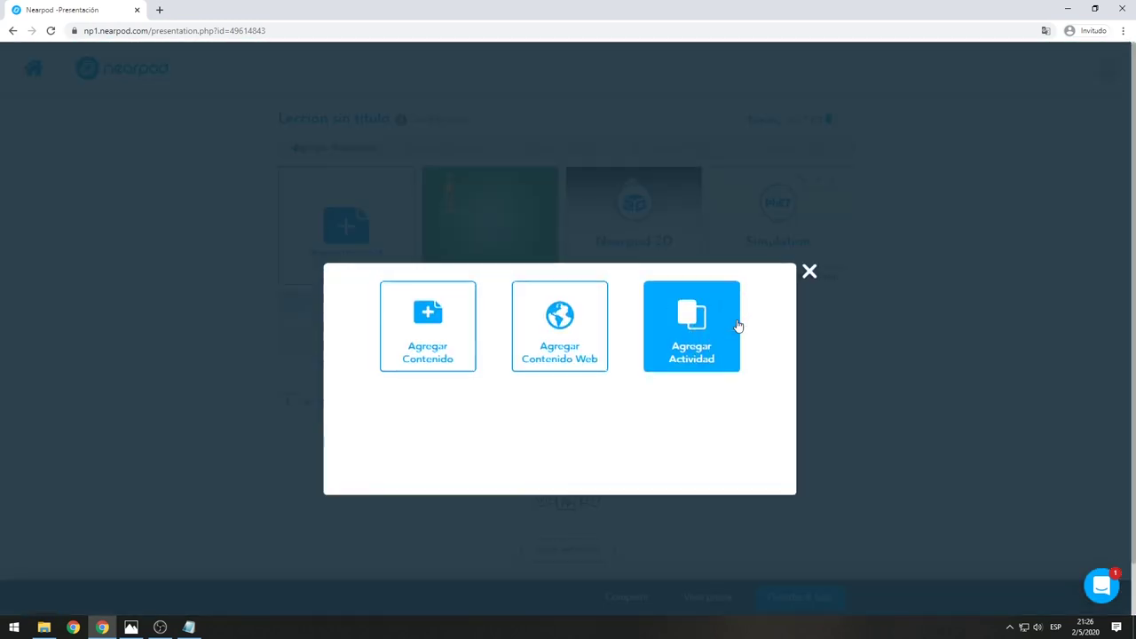
{"action": "left_click_drag", "start_coordinate": [677, 380], "coordinate": [381, 398]}
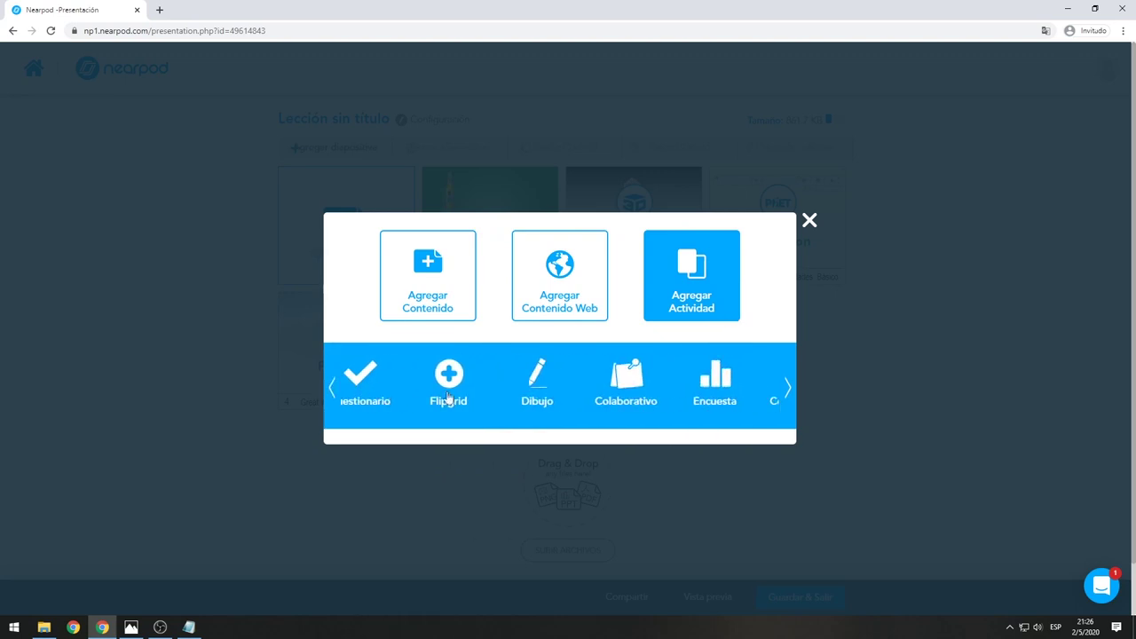
{"action": "left_click_drag", "start_coordinate": [539, 395], "coordinate": [400, 382]}
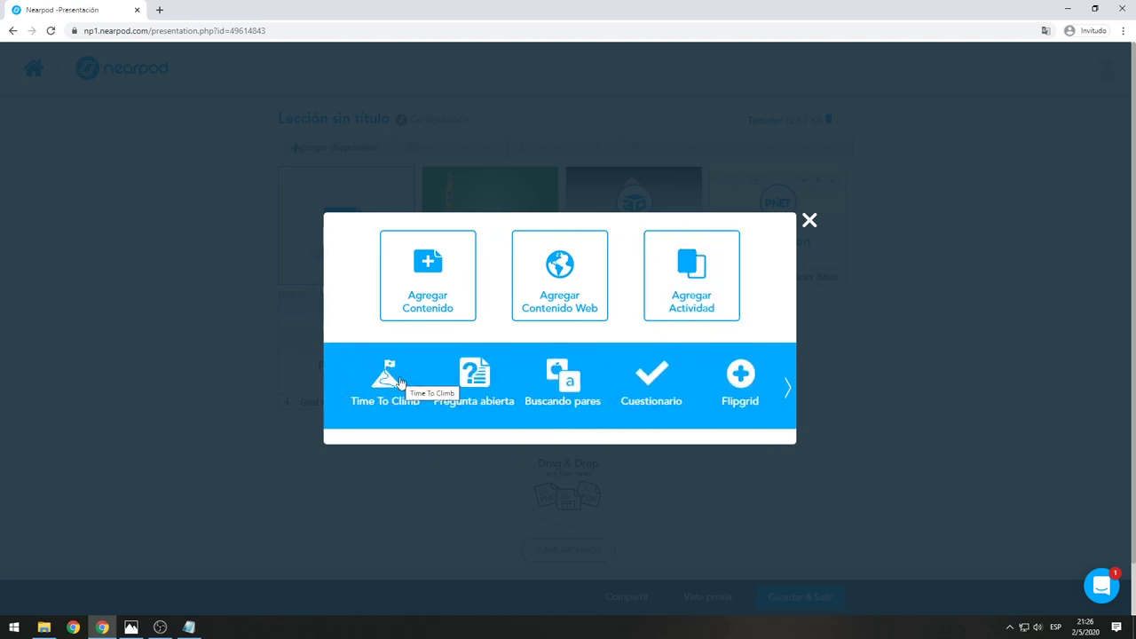
{"action": "left_click", "coordinate": [644, 382]}
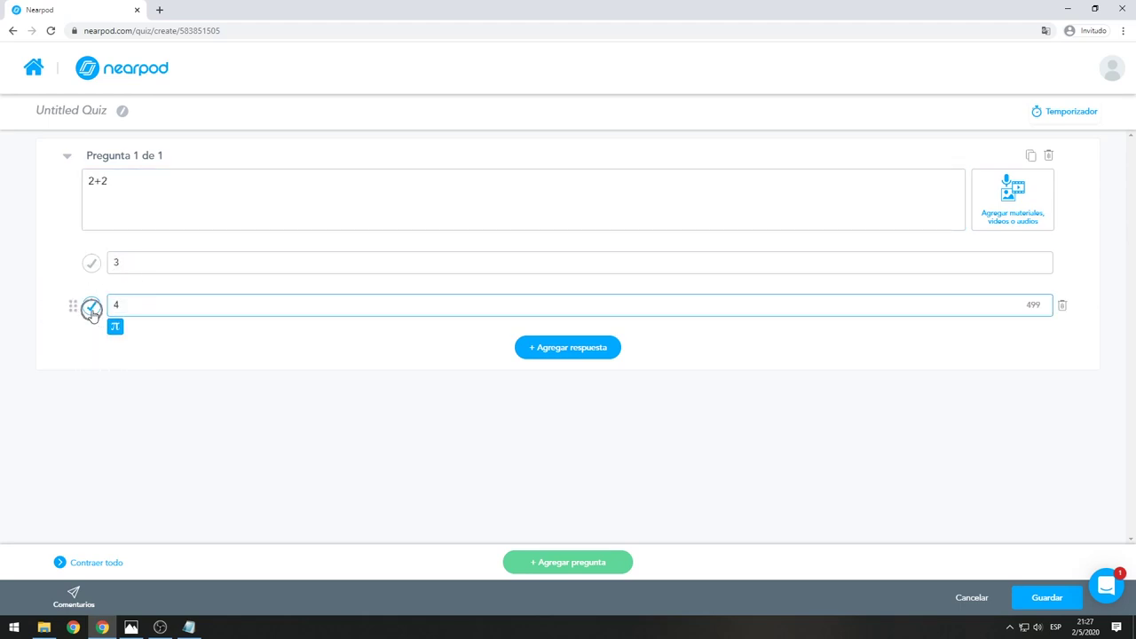
- Mark 4 as the correct answer and set the quiz timer to 00:30
{"action": "left_click", "coordinate": [91, 307]}
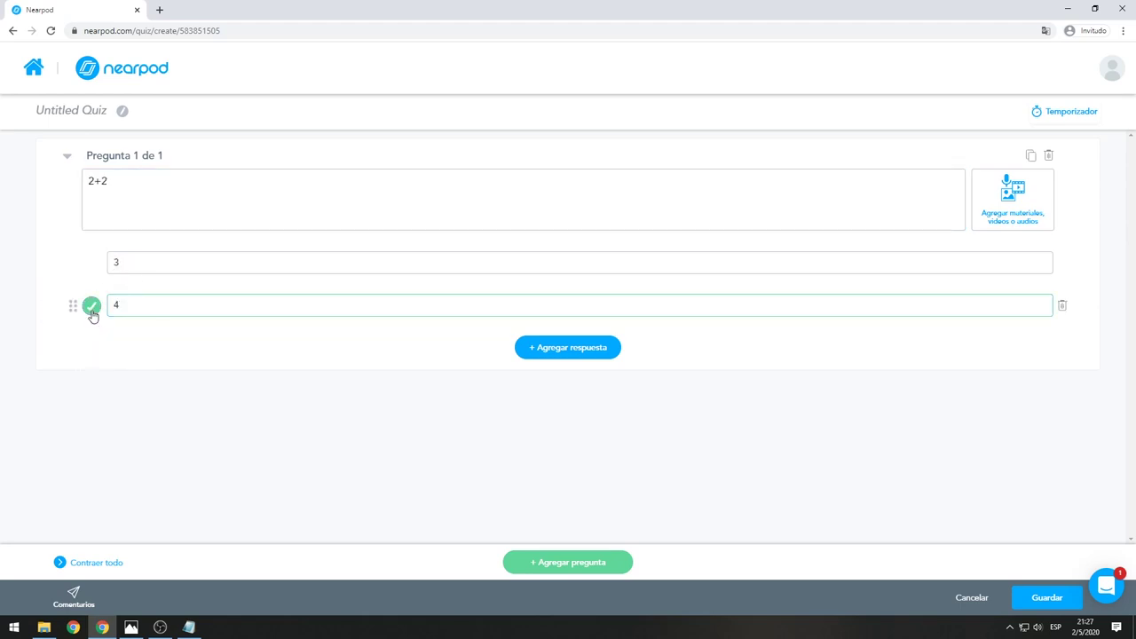
{"action": "left_click", "coordinate": [1050, 112]}
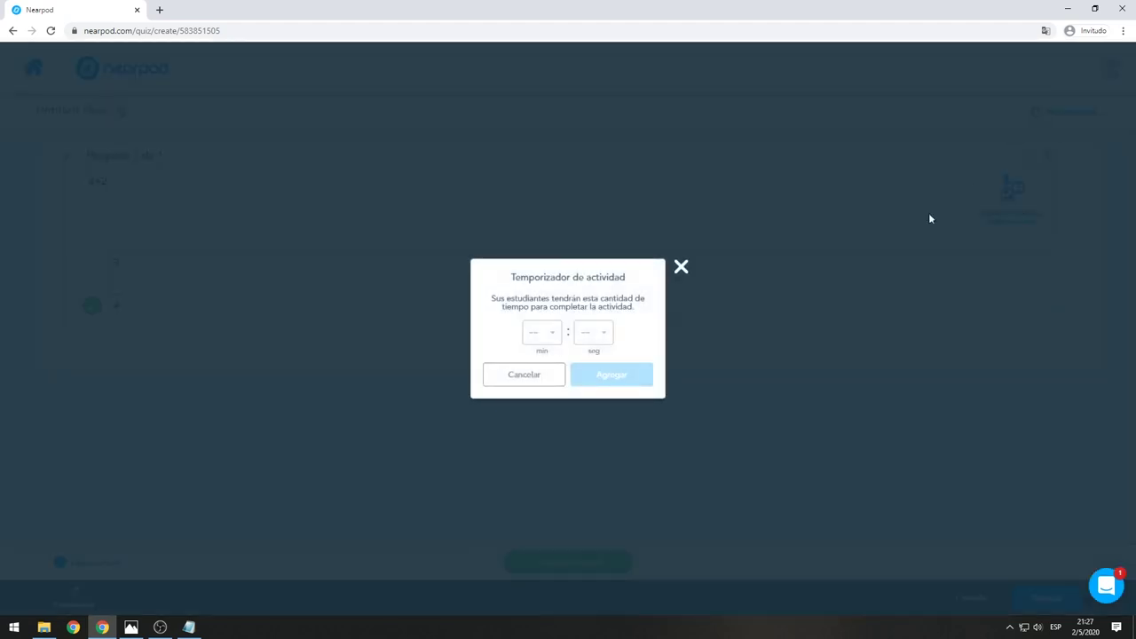
{"action": "left_click", "coordinate": [543, 334]}
{"action": "scroll", "coordinate": [540, 406], "scroll_direction": "down", "scroll_amount": 2}
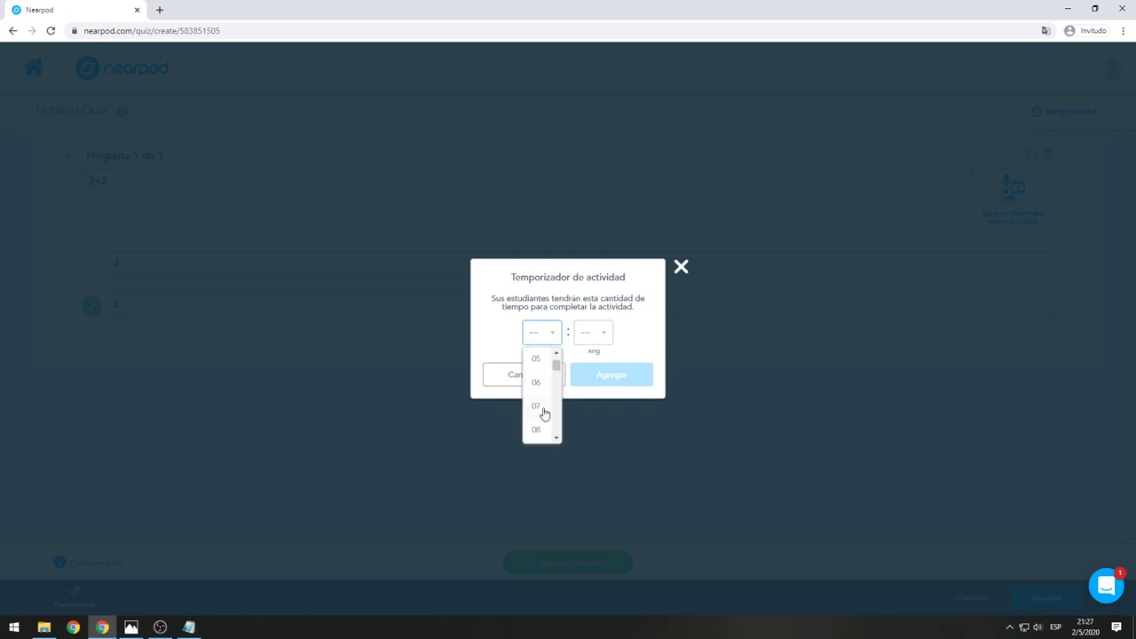
{"action": "left_click", "coordinate": [604, 341]}
{"action": "left_click", "coordinate": [593, 408]}
{"action": "left_click", "coordinate": [607, 377]}
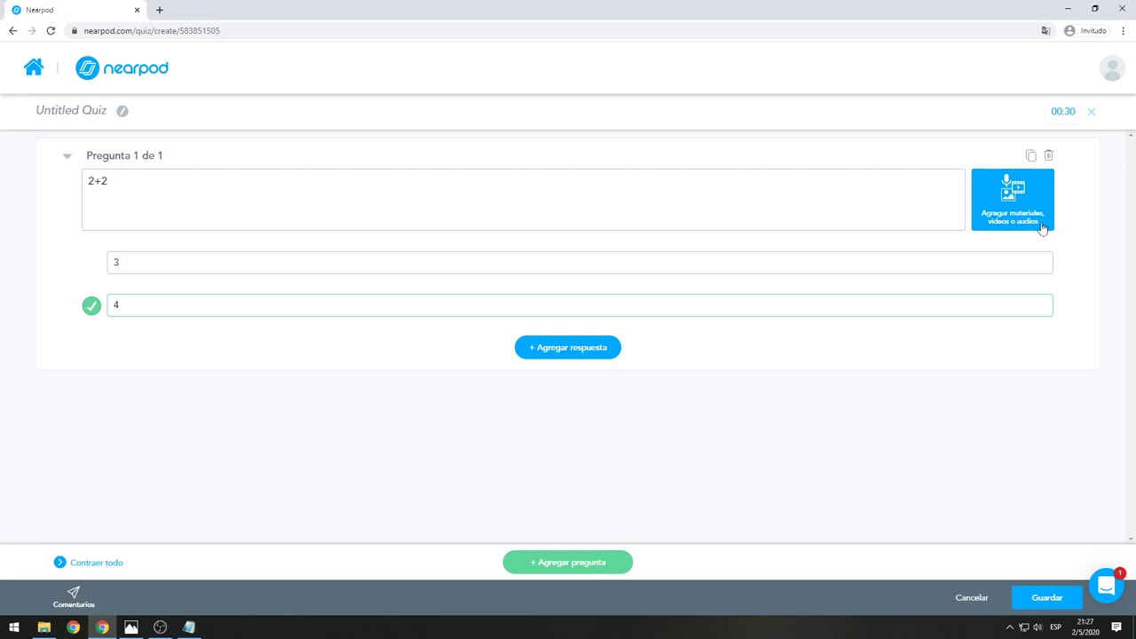
- Remove the empty answer options and save the 2+2 quiz into the lesson
{"action": "left_click", "coordinate": [593, 347]}
{"action": "left_click", "coordinate": [594, 391]}
{"action": "left_click", "coordinate": [595, 430]}
{"action": "left_click", "coordinate": [1048, 599]}
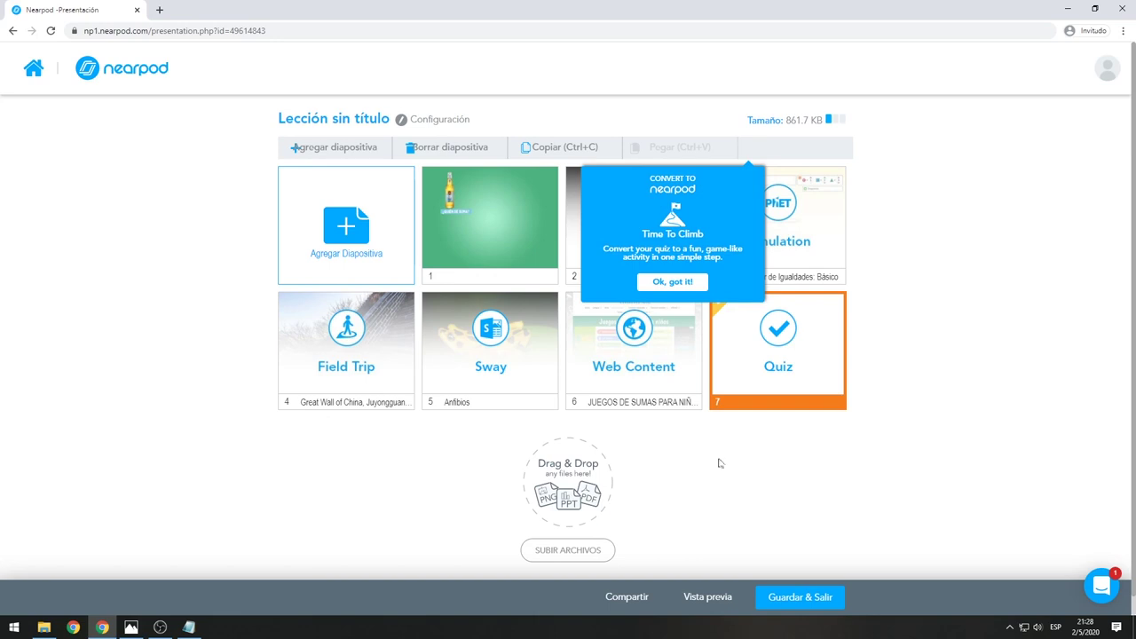
{"action": "left_click", "coordinate": [346, 227]}
{"action": "scroll", "coordinate": [532, 399], "scroll_direction": "right", "scroll_amount": 5}
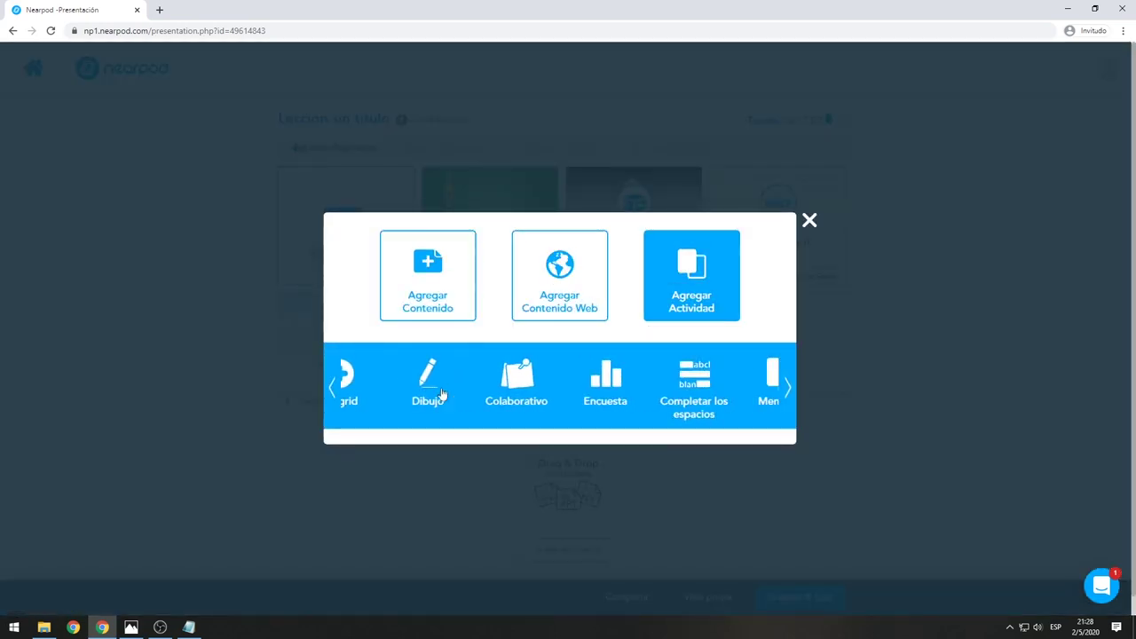
- Rename the untitled lesson to 'Prueba' and save it
{"action": "mouse_move", "coordinate": [726, 348]}
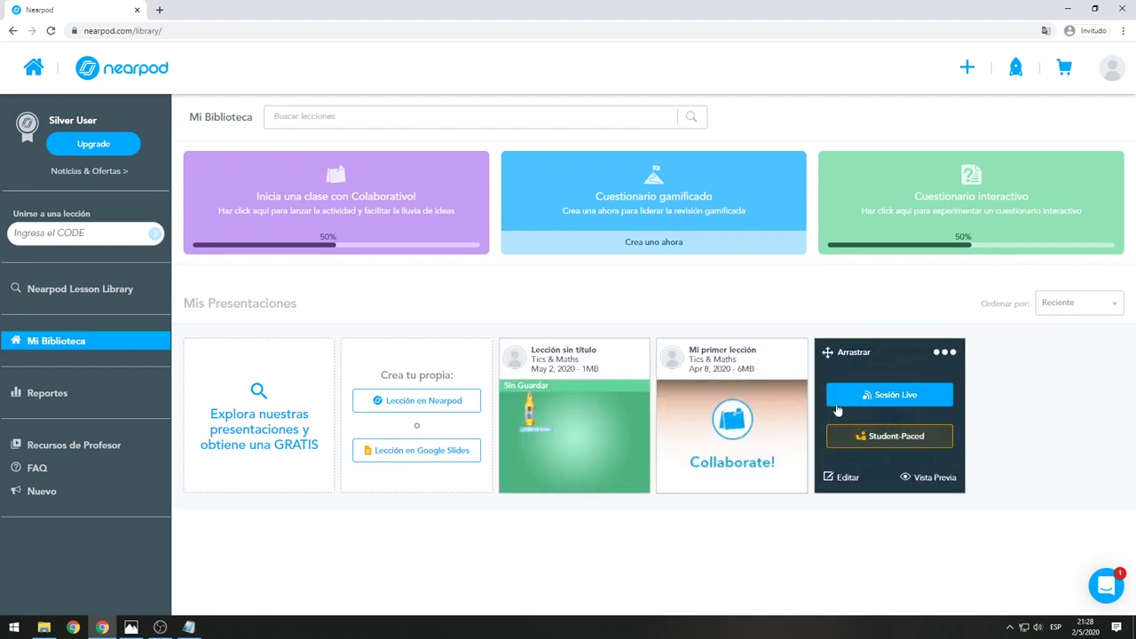
{"action": "left_click", "coordinate": [561, 427]}
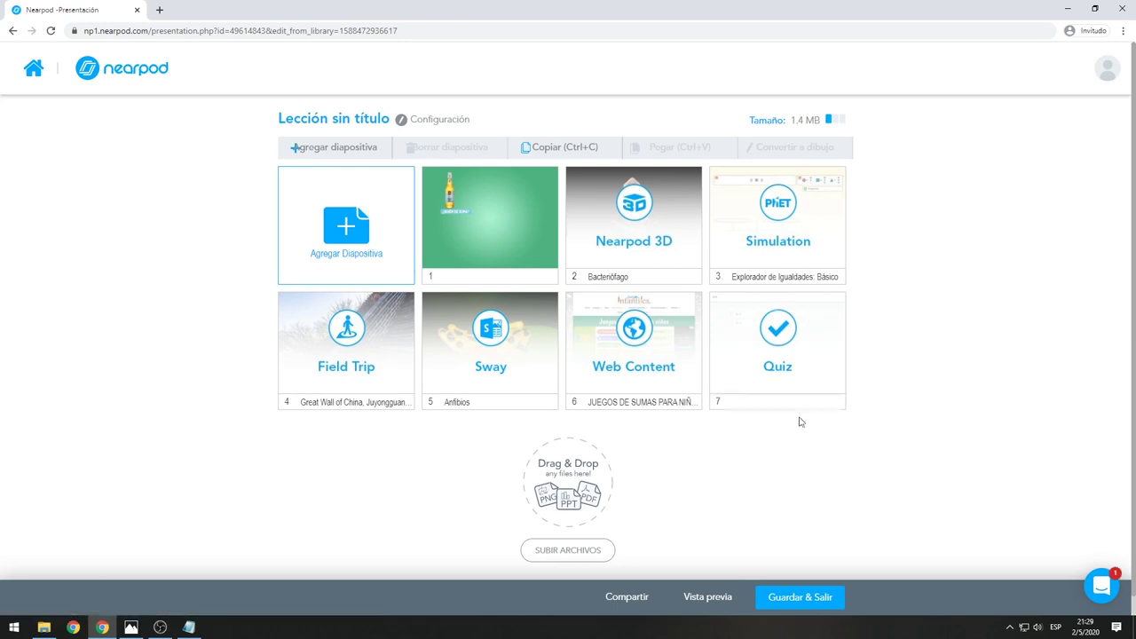
{"action": "left_click", "coordinate": [334, 119]}
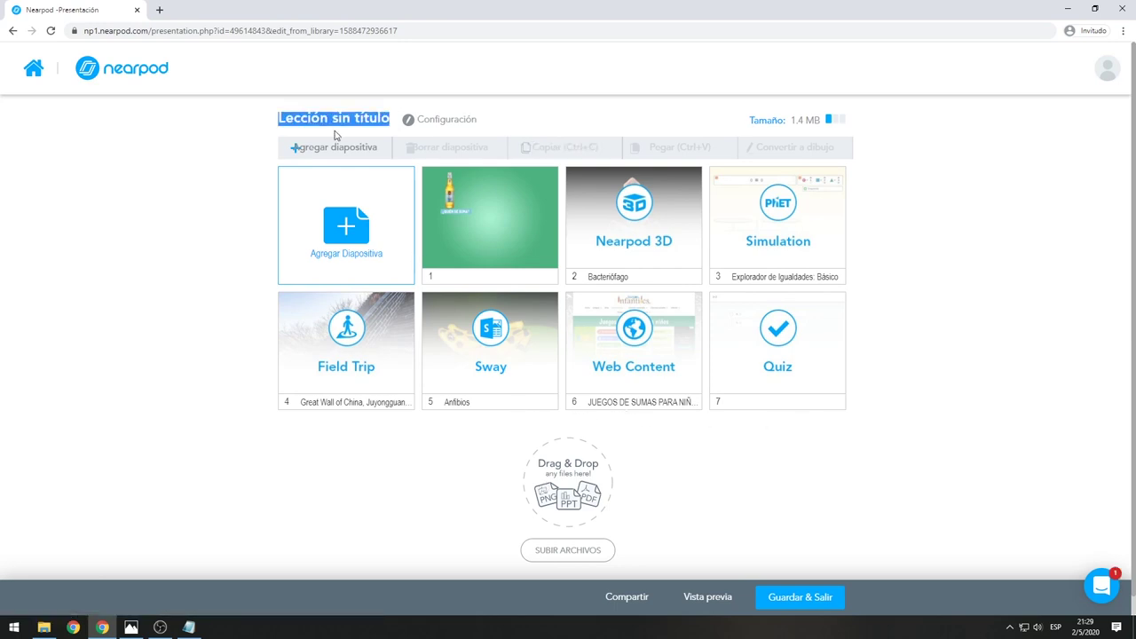
{"action": "type", "text": "Prueba"}
{"action": "left_click", "coordinate": [818, 601]}
- In the lesson details, choose a grade level and set the subject to Otro
{"action": "left_click", "coordinate": [530, 386]}
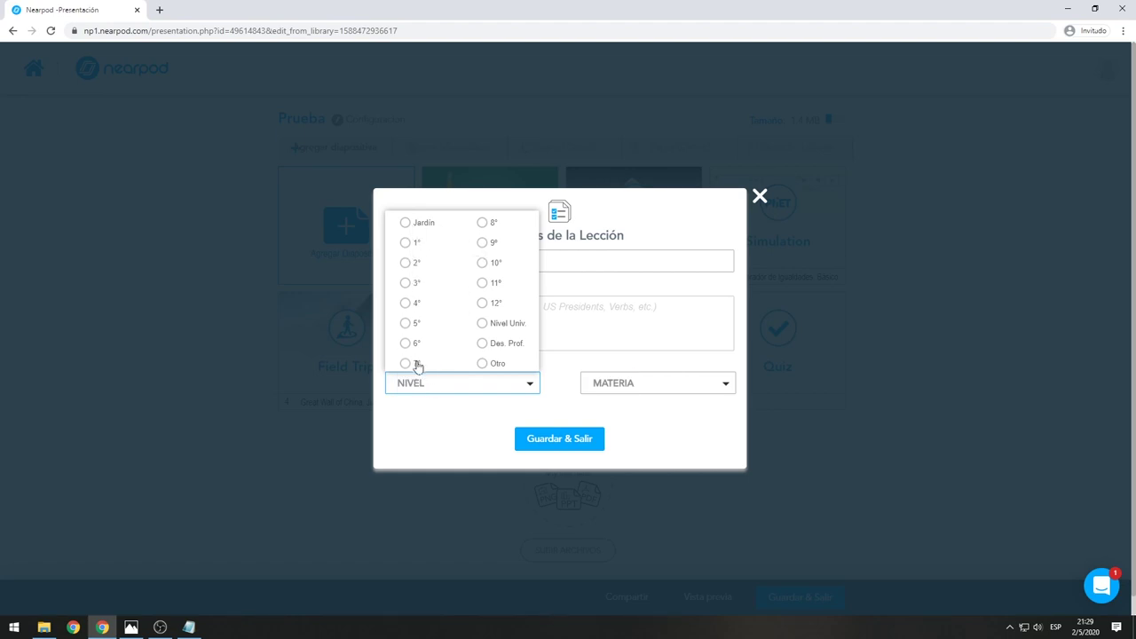
{"action": "left_click", "coordinate": [597, 384]}
{"action": "scroll", "coordinate": [626, 346], "scroll_direction": "down", "scroll_amount": 2}
{"action": "scroll", "coordinate": [639, 204], "scroll_direction": "up", "scroll_amount": 2}
{"action": "scroll", "coordinate": [641, 331], "scroll_direction": "down", "scroll_amount": 2}
{"action": "left_click", "coordinate": [621, 360]}
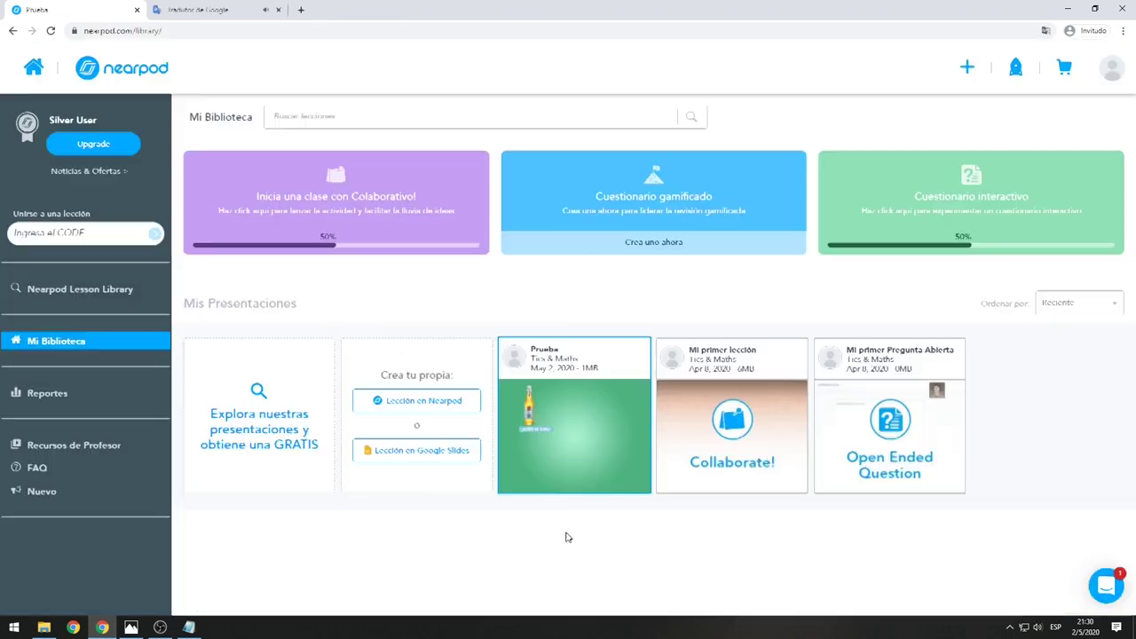
{"action": "mouse_move", "coordinate": [613, 426]}
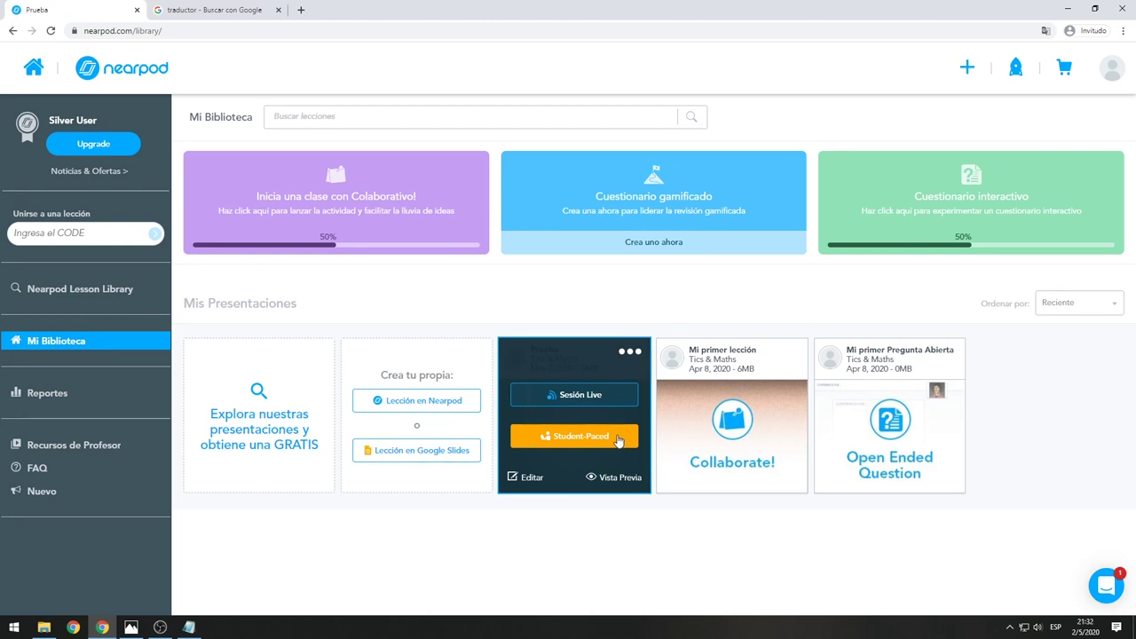
- Launch the Prueba lesson live and select its session join code
{"action": "left_click", "coordinate": [618, 436]}
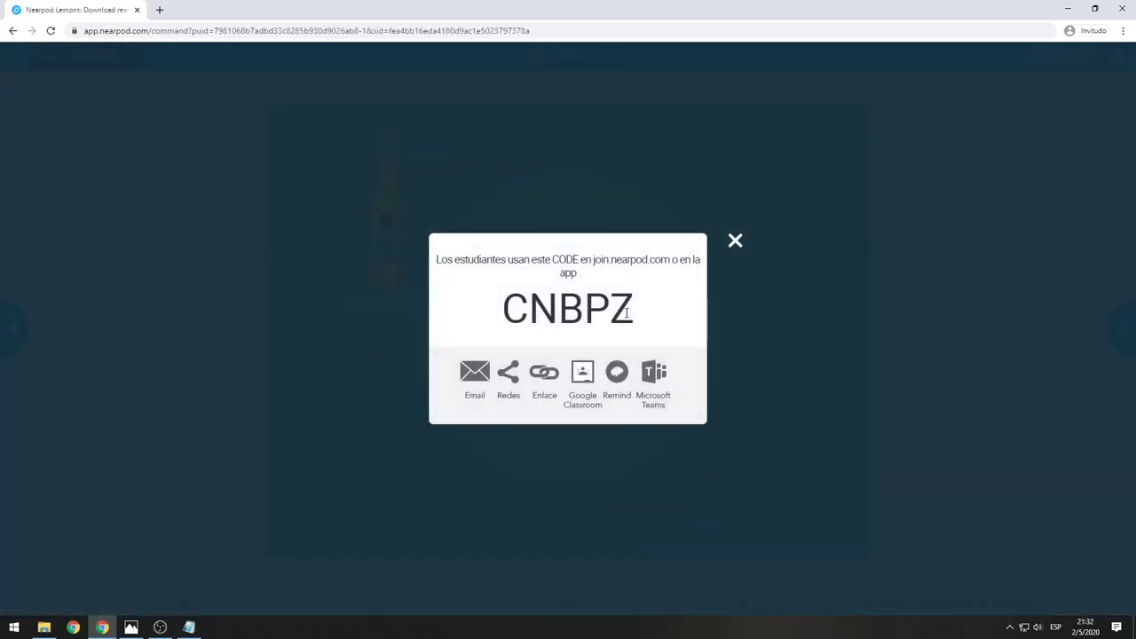
{"action": "double_click", "coordinate": [626, 313]}
{"action": "left_click", "coordinate": [643, 316]}
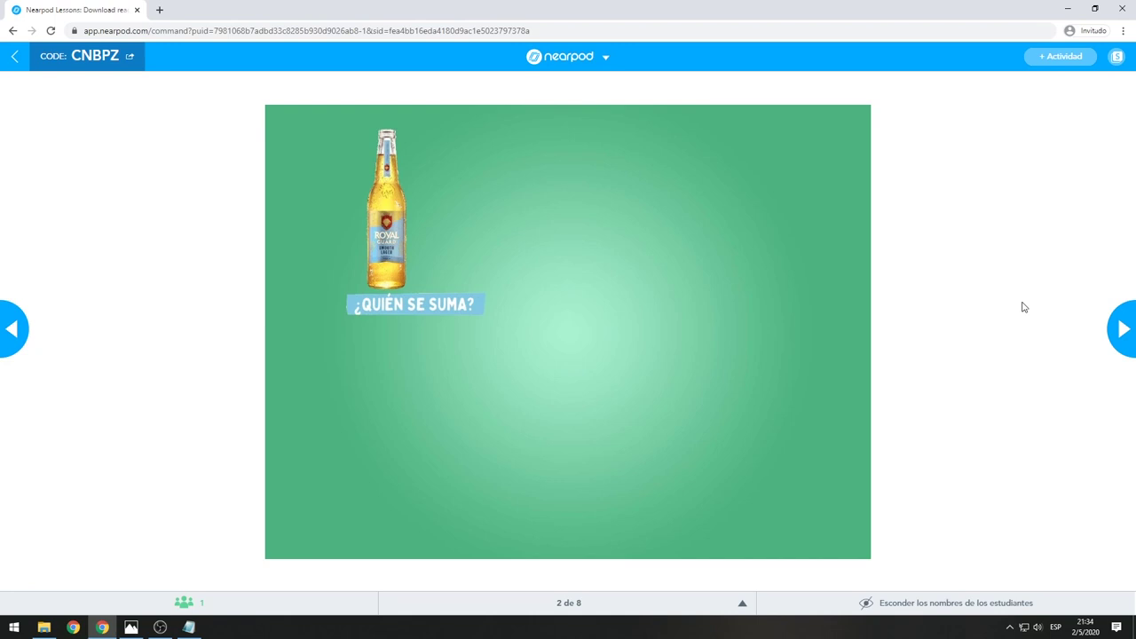
- Advance through the 3D model, PhET, Great Wall, Sway and web page slides to the 2+2 quiz
{"action": "left_click", "coordinate": [1109, 328]}
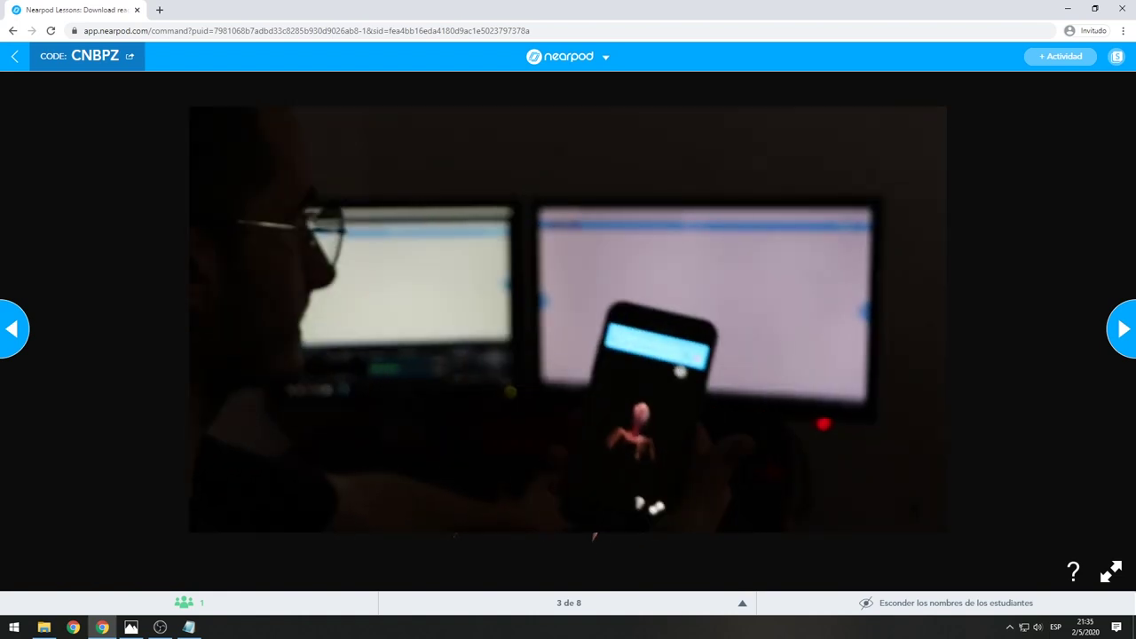
{"action": "key", "text": "Right"}
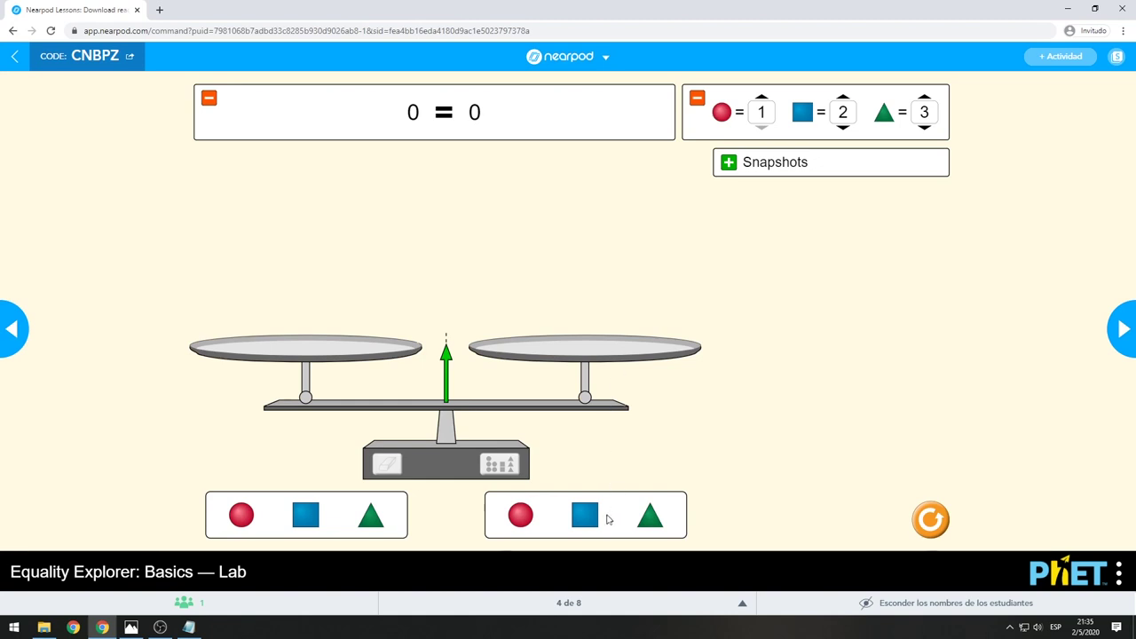
{"action": "key", "text": "Right"}
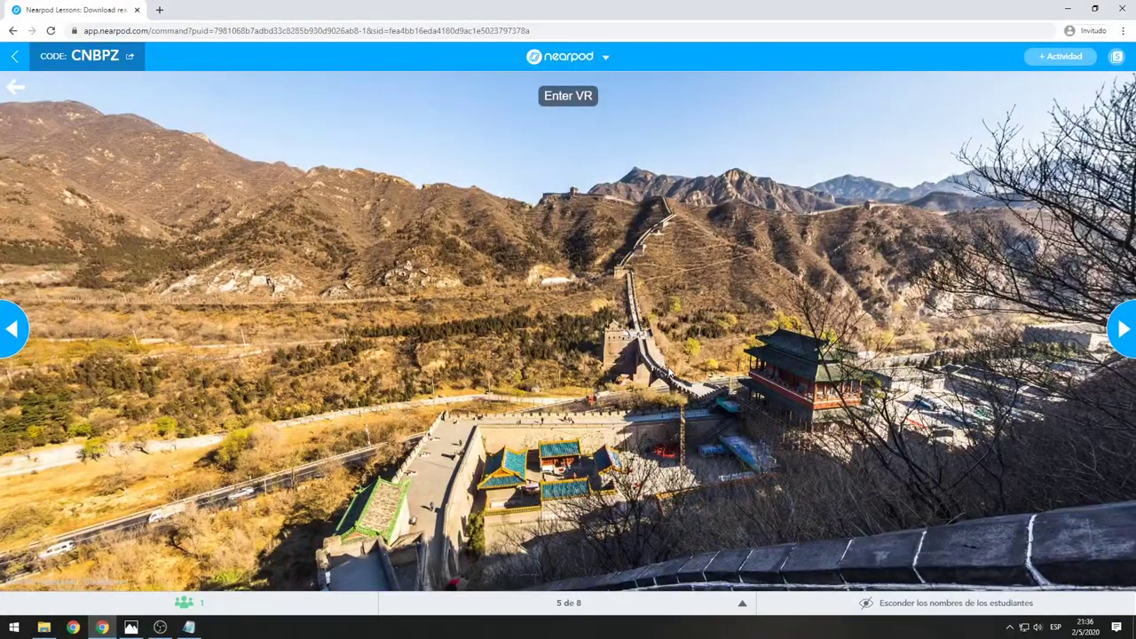
{"action": "left_click", "coordinate": [1129, 322]}
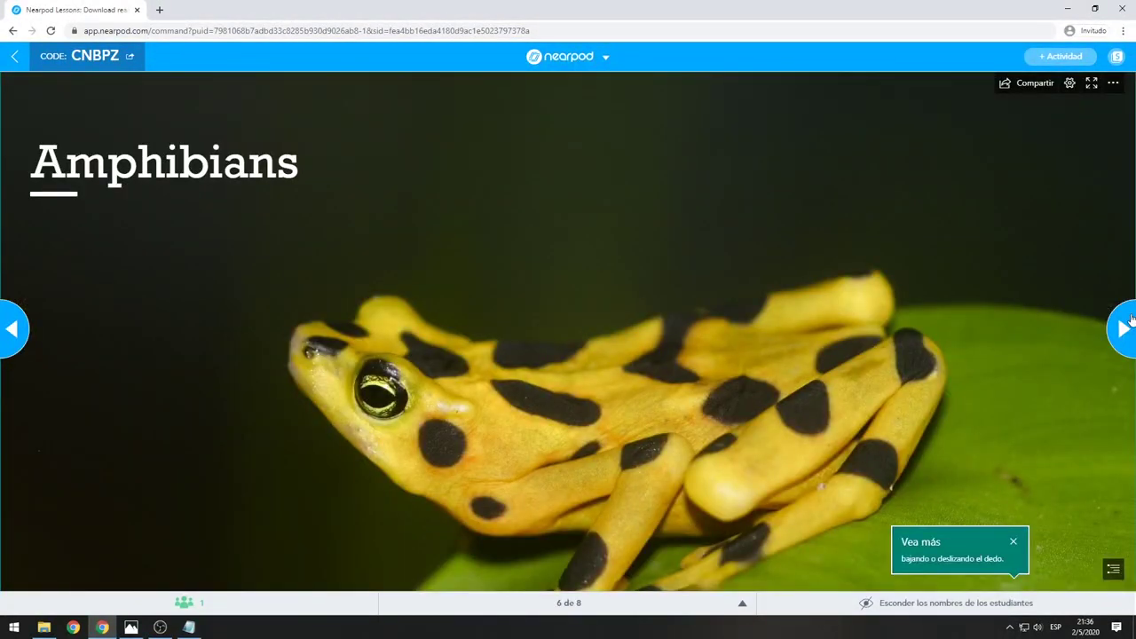
{"action": "left_click", "coordinate": [1129, 322]}
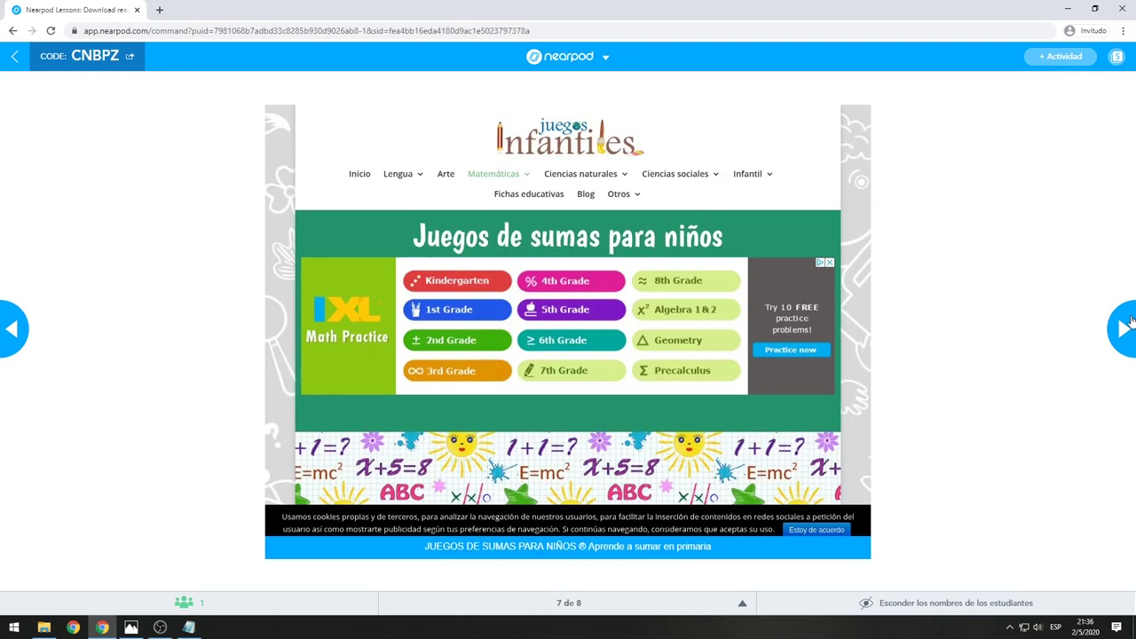
{"action": "left_click", "coordinate": [1129, 321]}
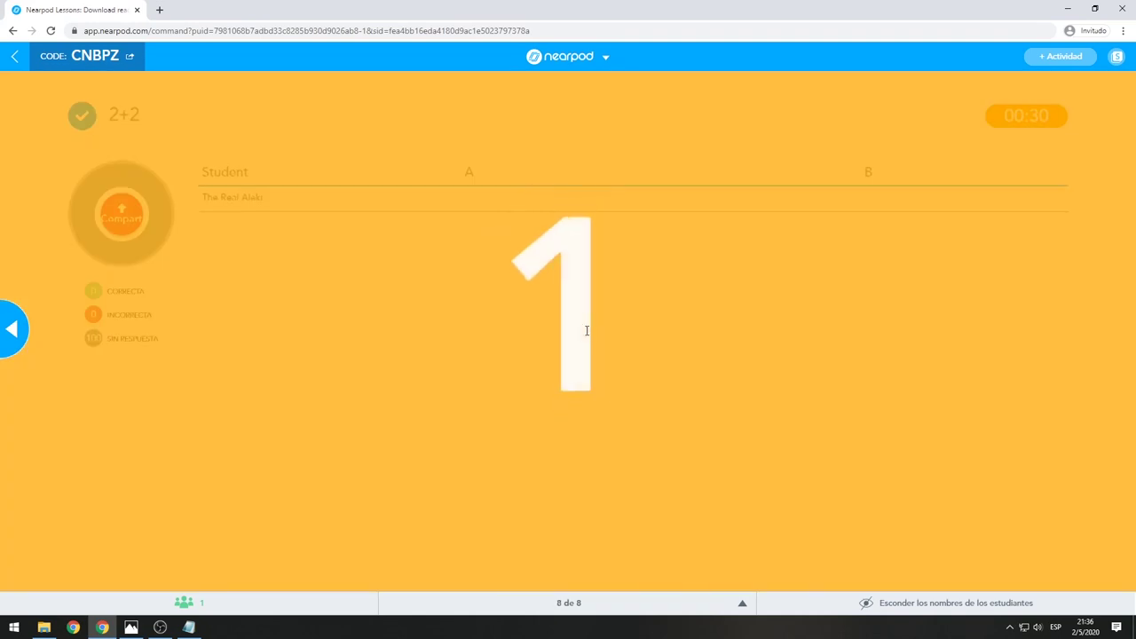
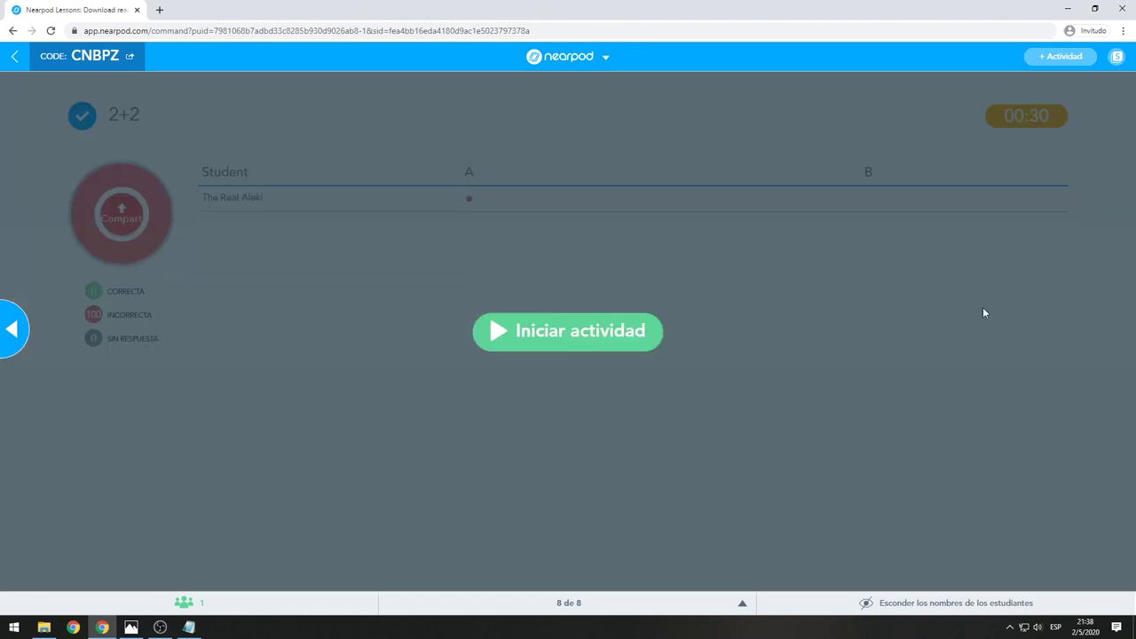
- Check the joined students, hide their names, and preview the student view before returning
{"action": "left_click", "coordinate": [192, 604]}
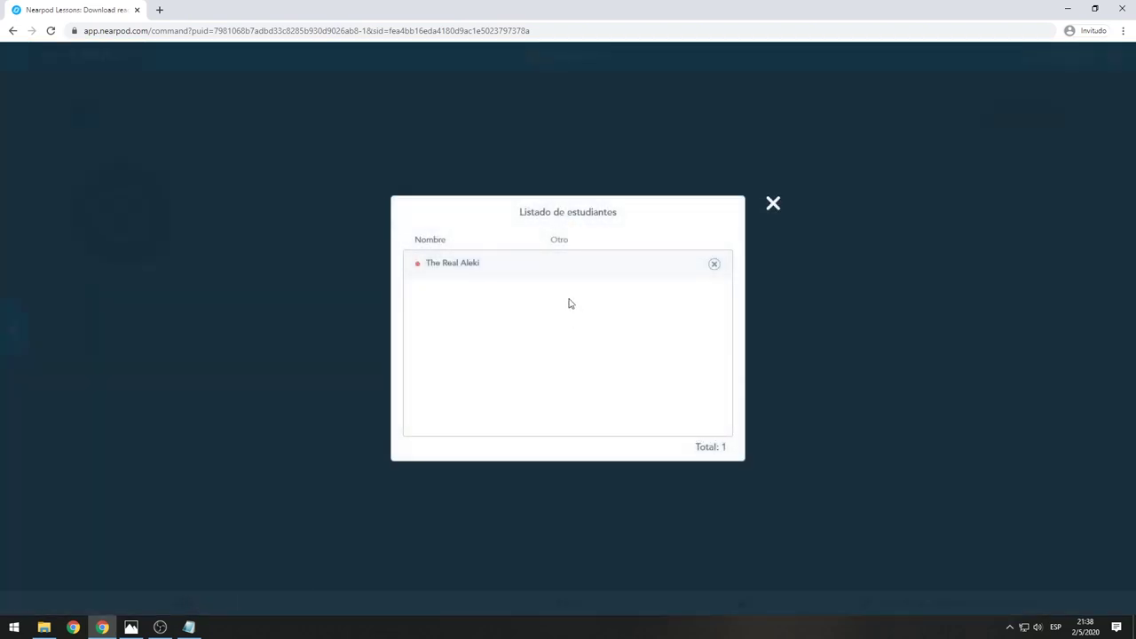
{"action": "left_click", "coordinate": [773, 204]}
{"action": "left_click", "coordinate": [715, 604]}
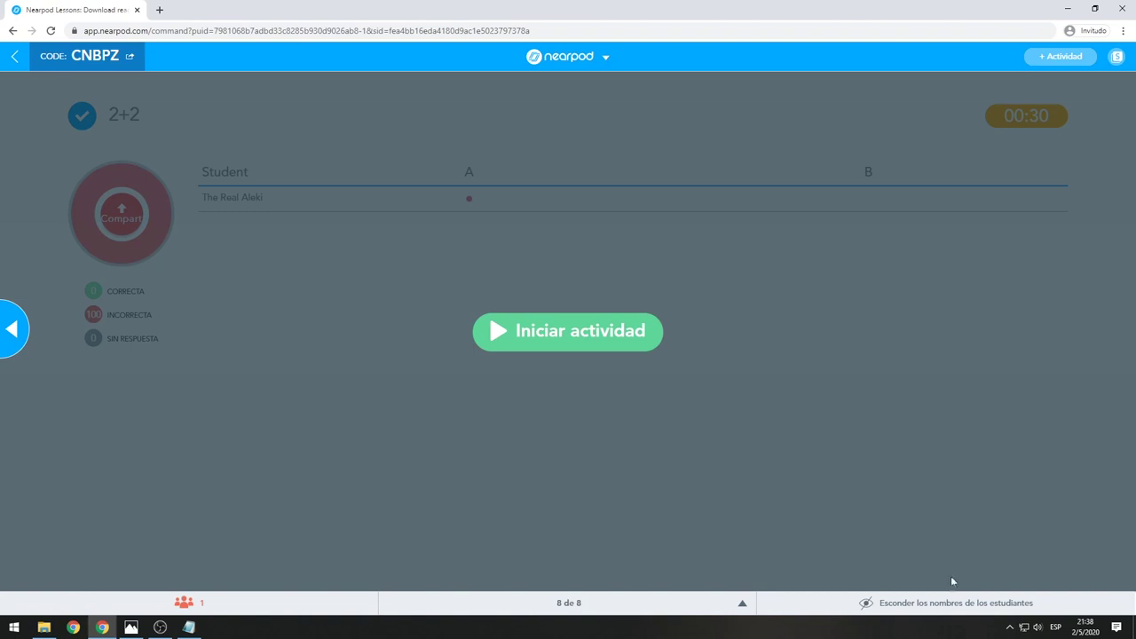
{"action": "left_click", "coordinate": [1021, 610]}
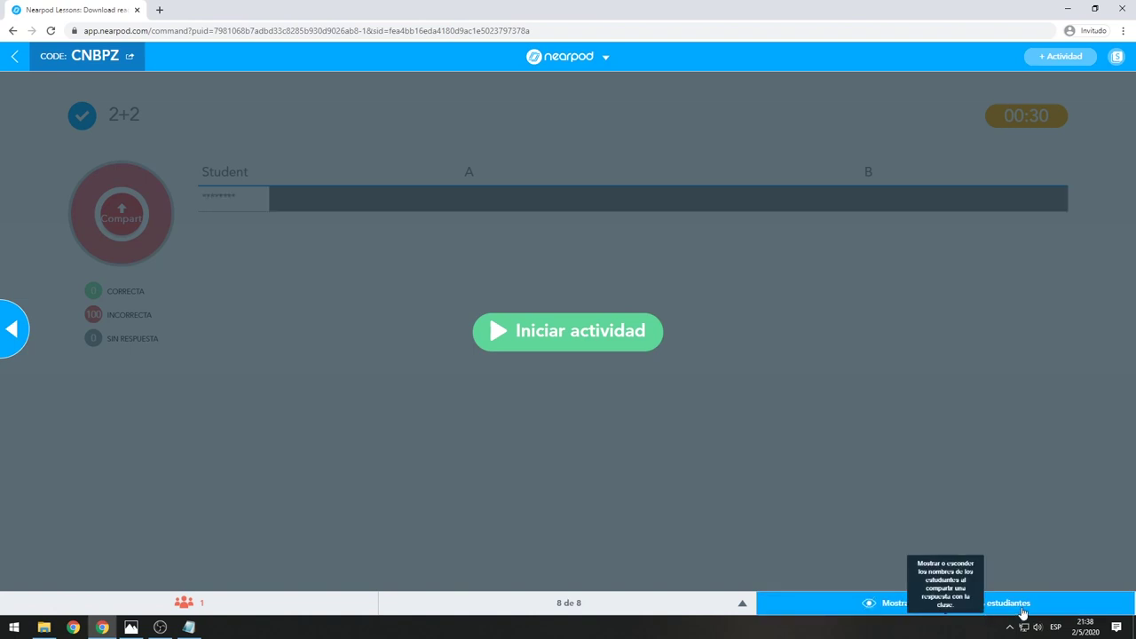
{"action": "left_click", "coordinate": [1119, 57]}
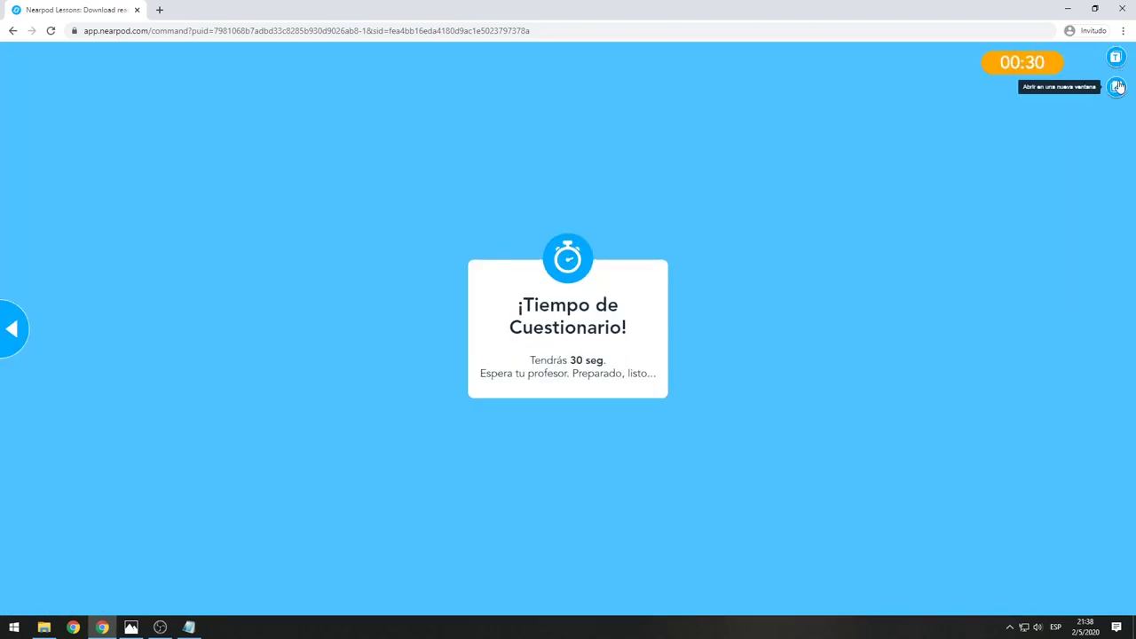
{"action": "left_click", "coordinate": [1116, 57]}
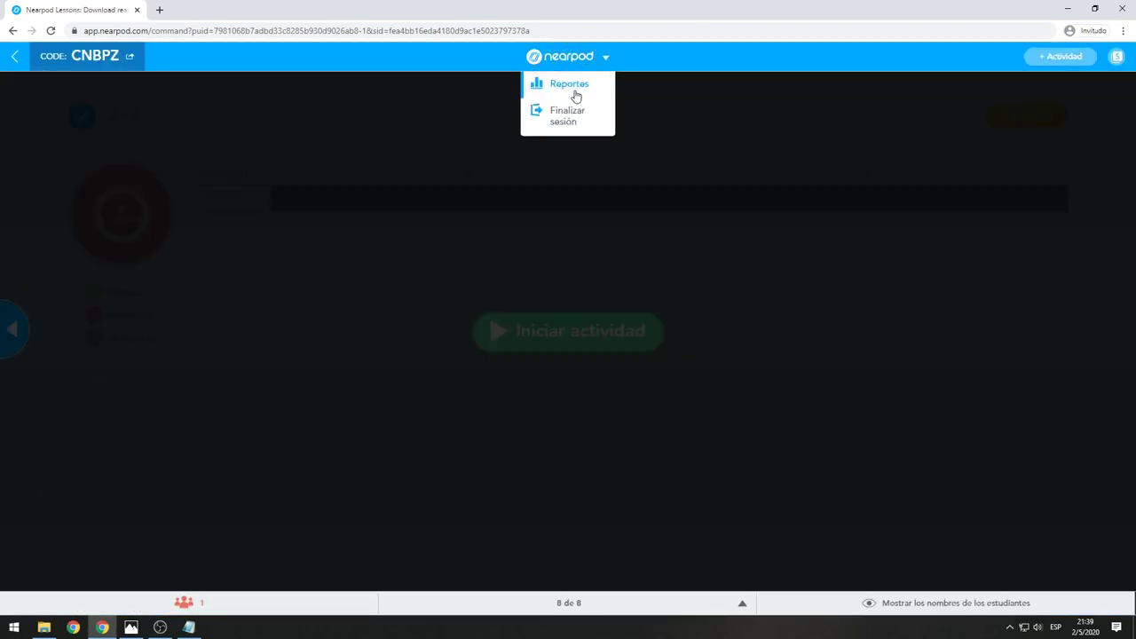
- Have the session's evaluation report e-mailed, then end the lesson for all students
{"action": "left_click", "coordinate": [575, 88]}
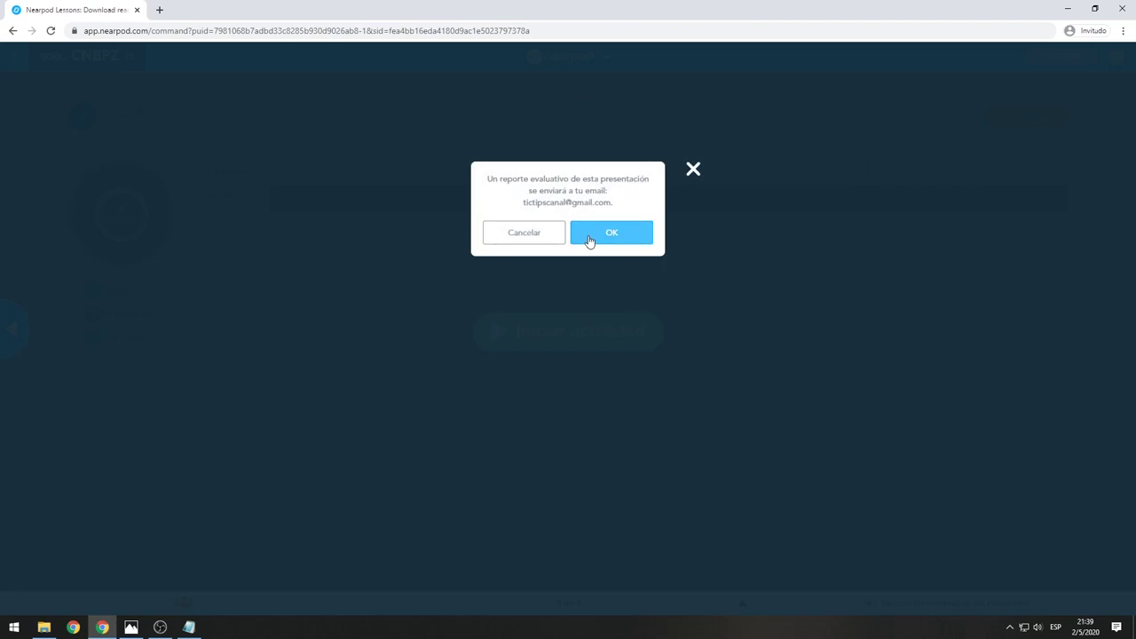
{"action": "left_click", "coordinate": [590, 241]}
{"action": "left_click", "coordinate": [597, 66]}
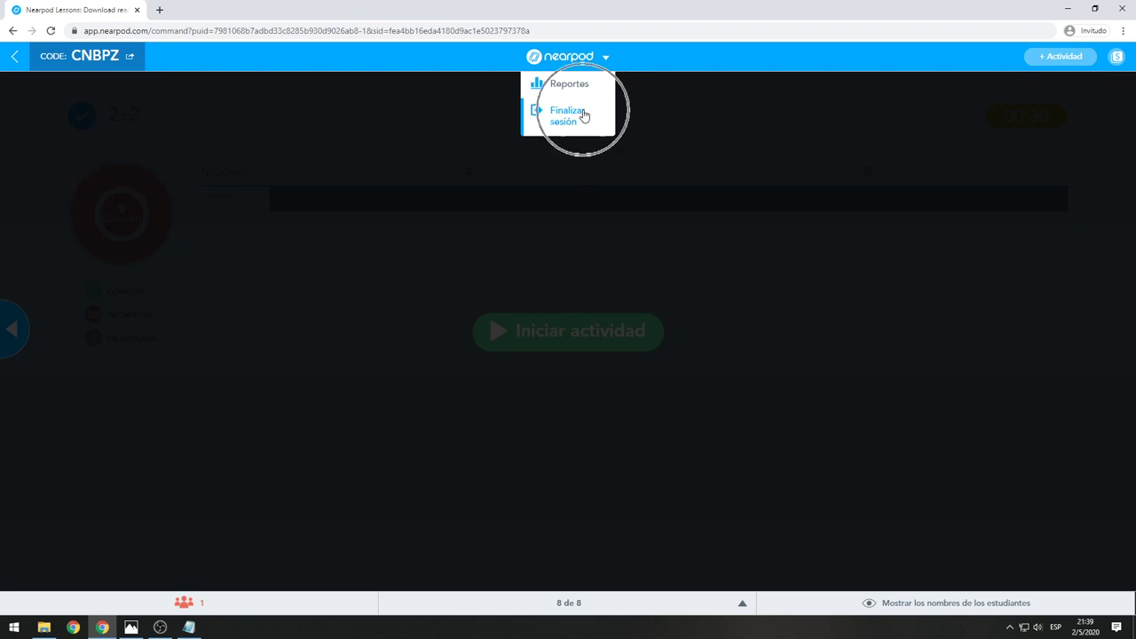
{"action": "left_click", "coordinate": [584, 116]}
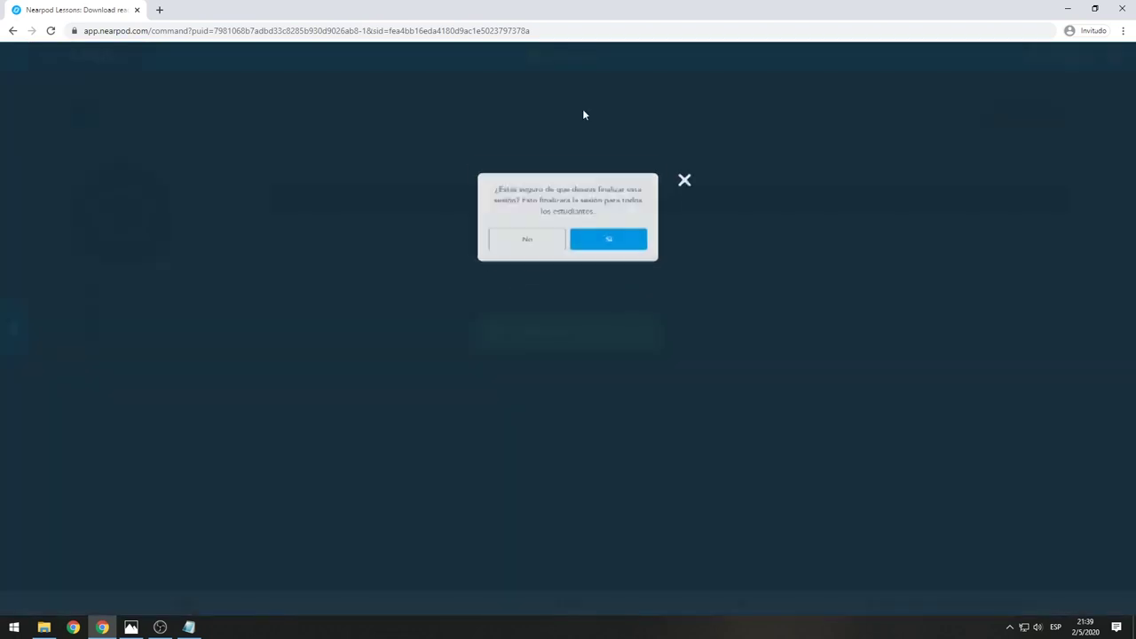
{"action": "left_click", "coordinate": [620, 235]}
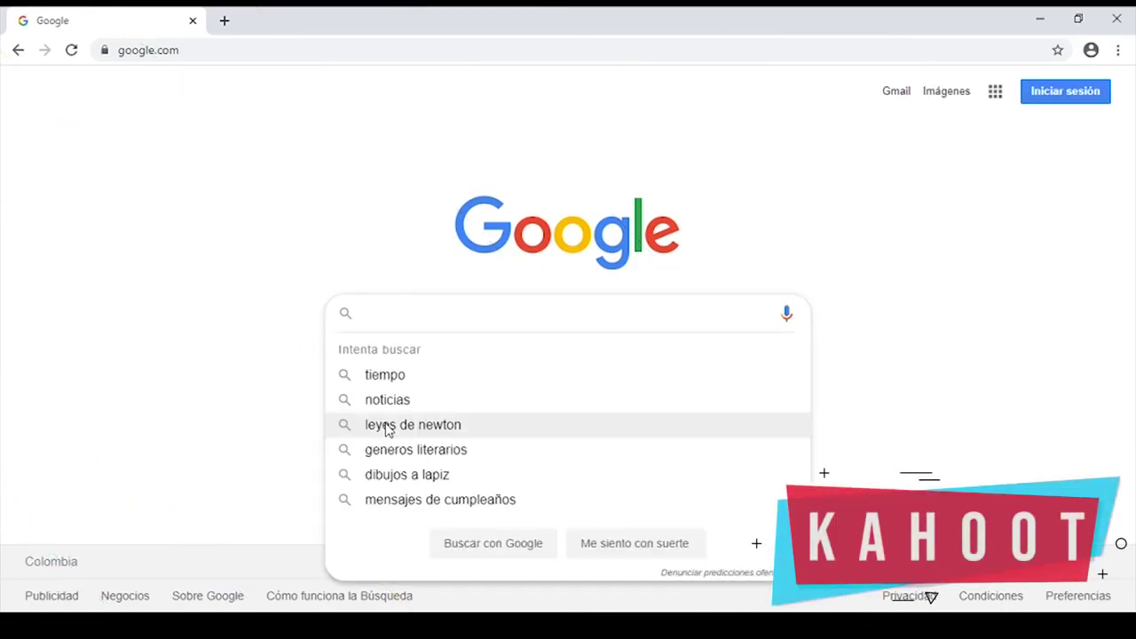
- Search Google for kahoot and open the 'Play Kahoot! - Enter game PIN here!' result
{"action": "type", "text": "hoot"}
{"action": "key", "text": "Return"}
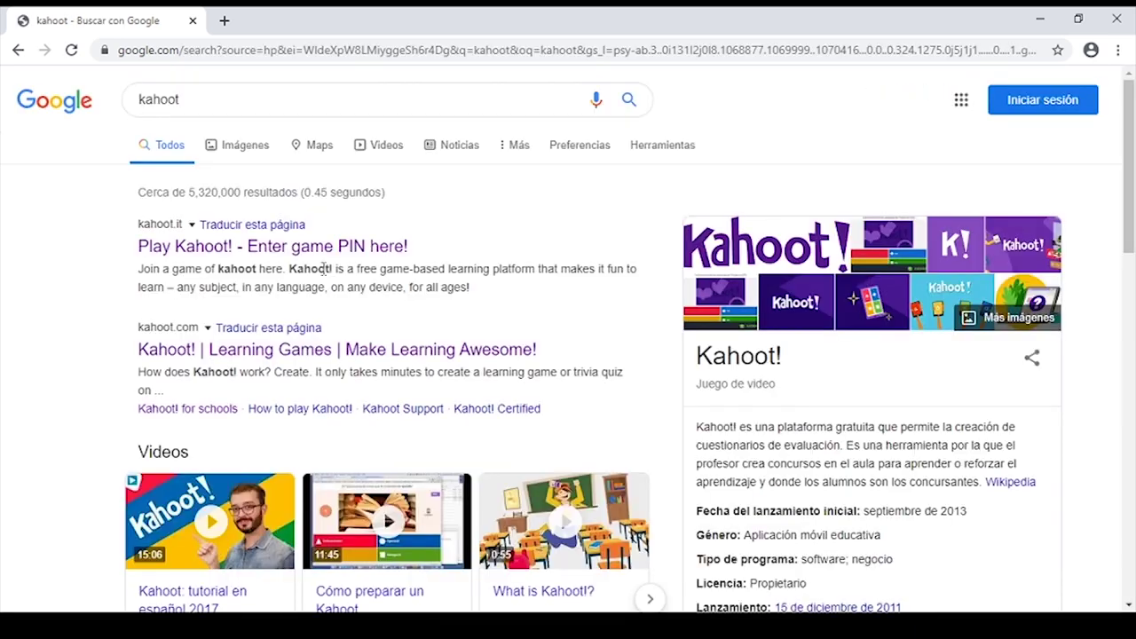
{"action": "left_click", "coordinate": [182, 247]}
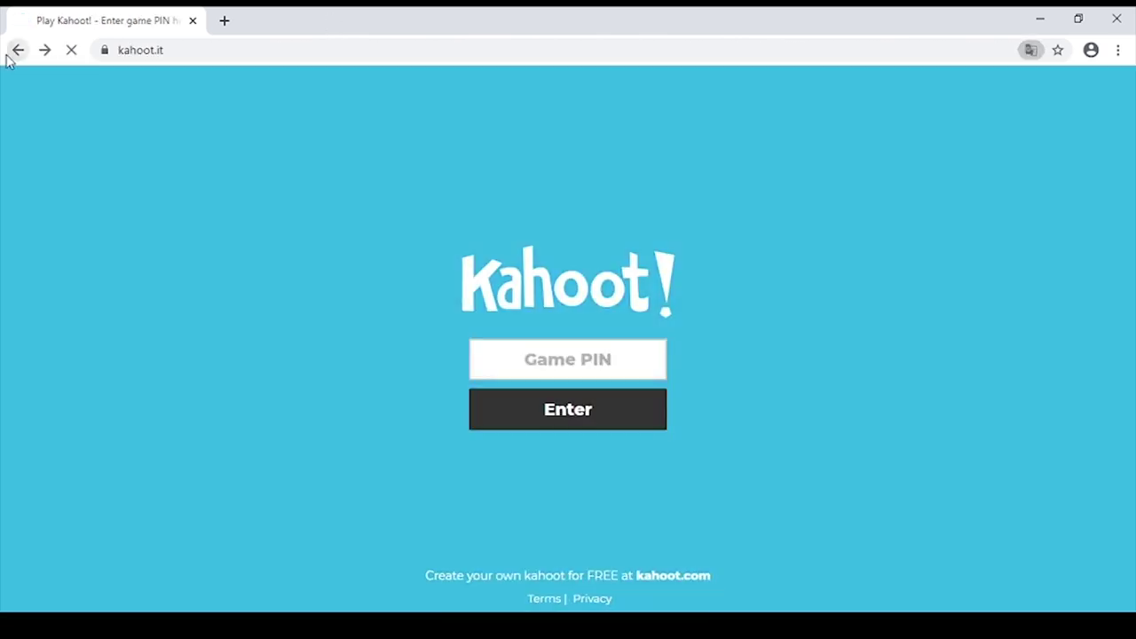
{"action": "left_click", "coordinate": [18, 50]}
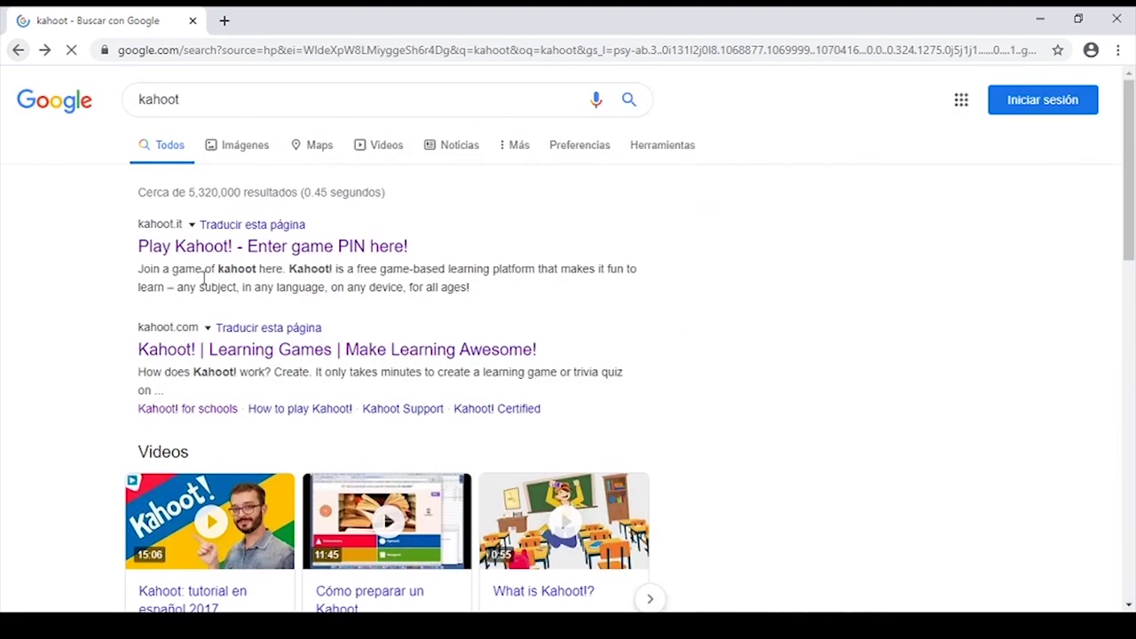
{"action": "left_click", "coordinate": [196, 453]}
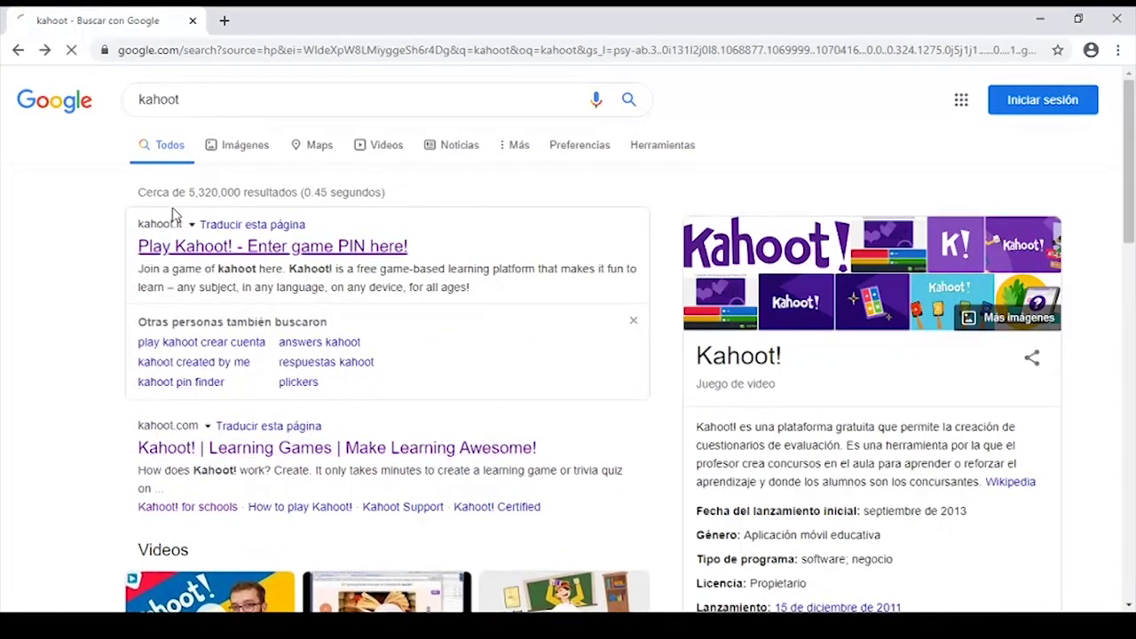
{"action": "left_click", "coordinate": [18, 50]}
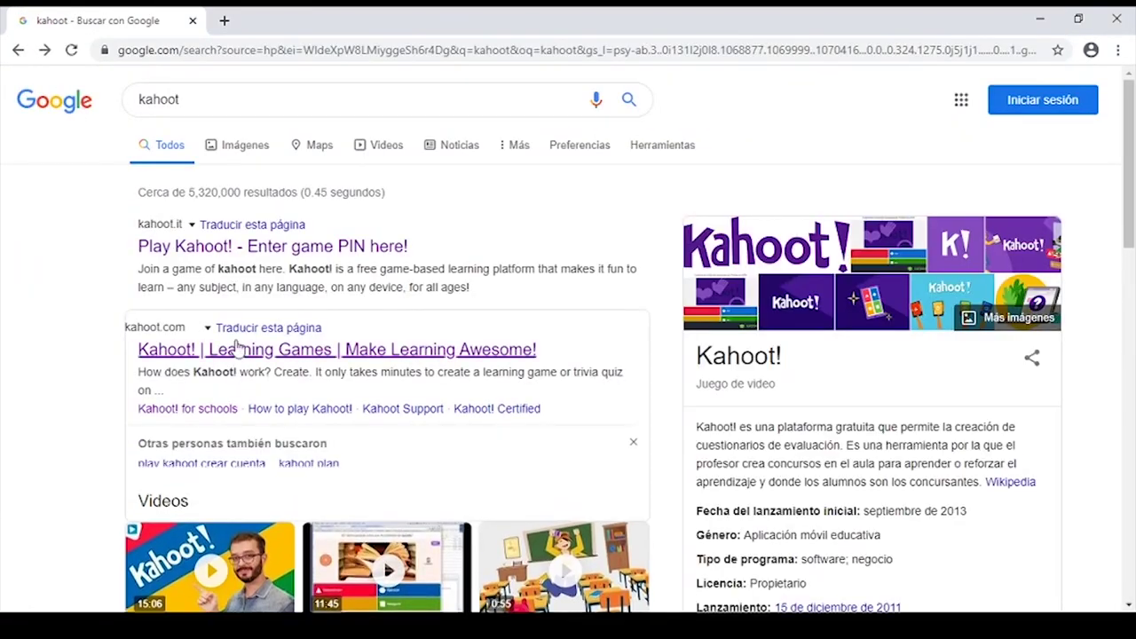
{"action": "left_click", "coordinate": [250, 252]}
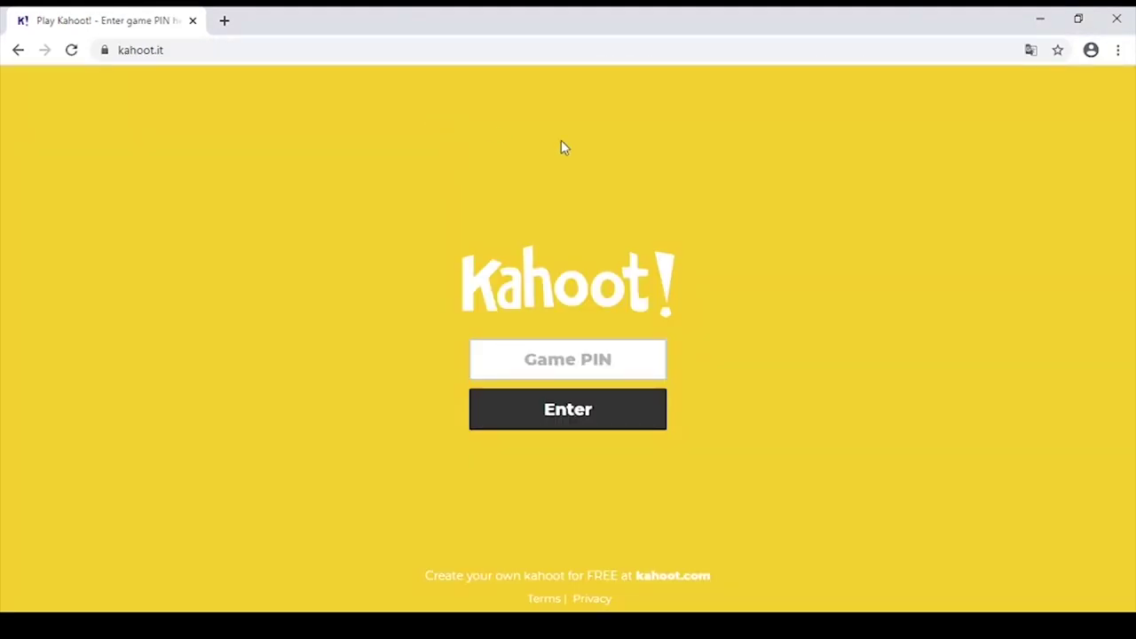
- Log in to kahoot.com with a Google account and create a new blank quiz kahoot
{"action": "left_click", "coordinate": [705, 579]}
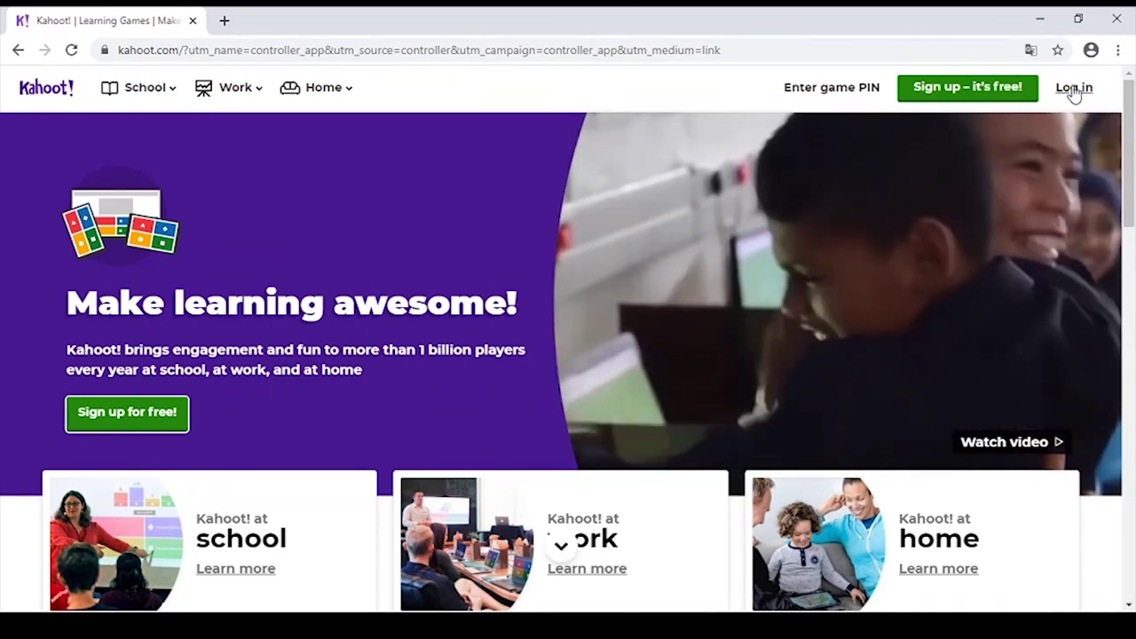
{"action": "left_click", "coordinate": [1074, 87]}
{"action": "left_click", "coordinate": [616, 270]}
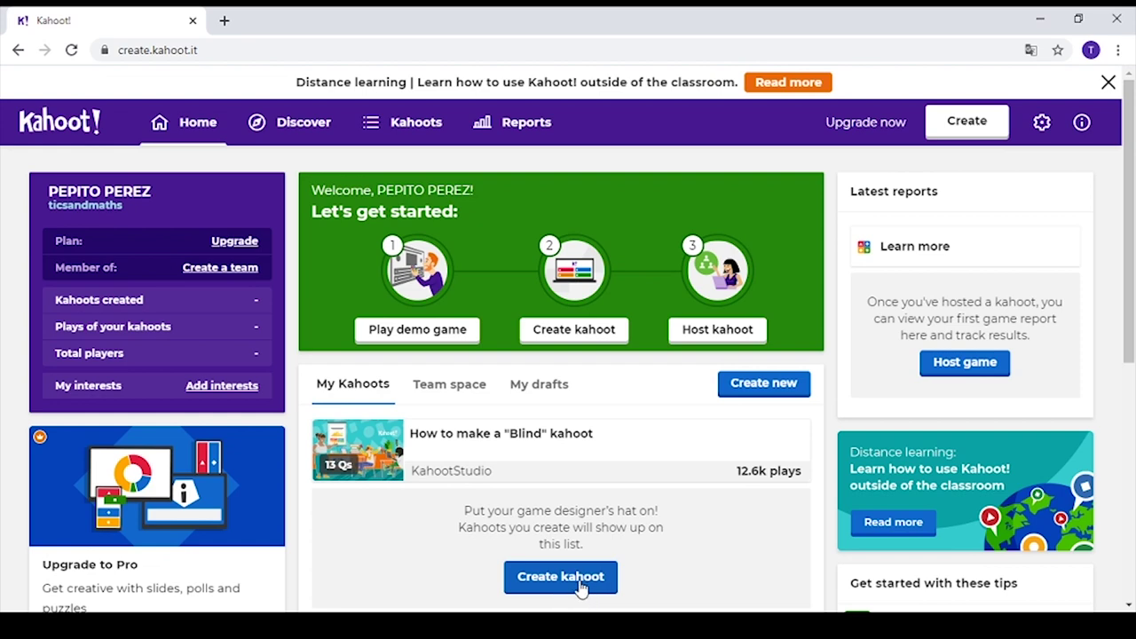
{"action": "left_click", "coordinate": [560, 577]}
{"action": "left_click", "coordinate": [355, 331]}
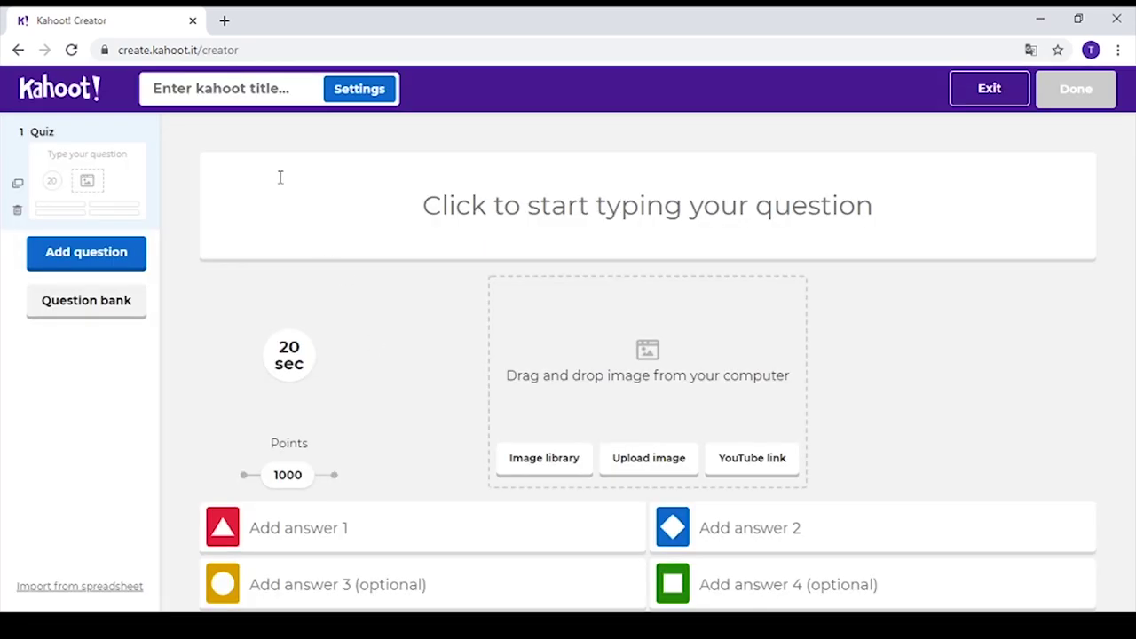
- Enter the title Prueba de Tics And Maths and description #prueba #ticsandmaths, then choose to upload a cover image
{"action": "left_click", "coordinate": [217, 97]}
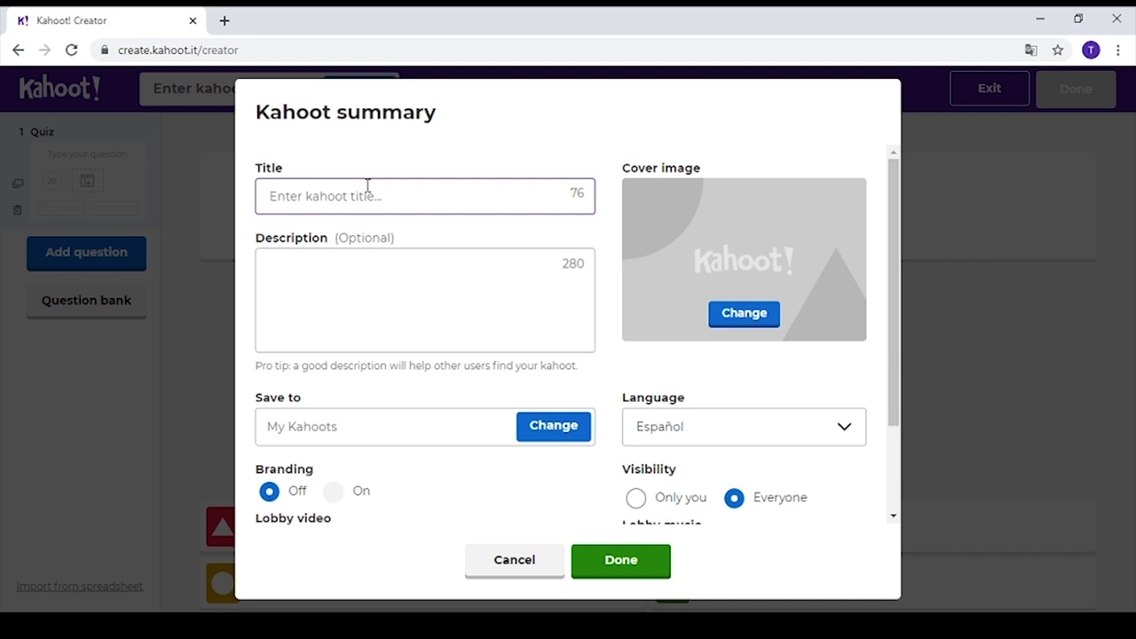
{"action": "type", "text": "Prueba para Tics And Maths"}
{"action": "left_click", "coordinate": [390, 269]}
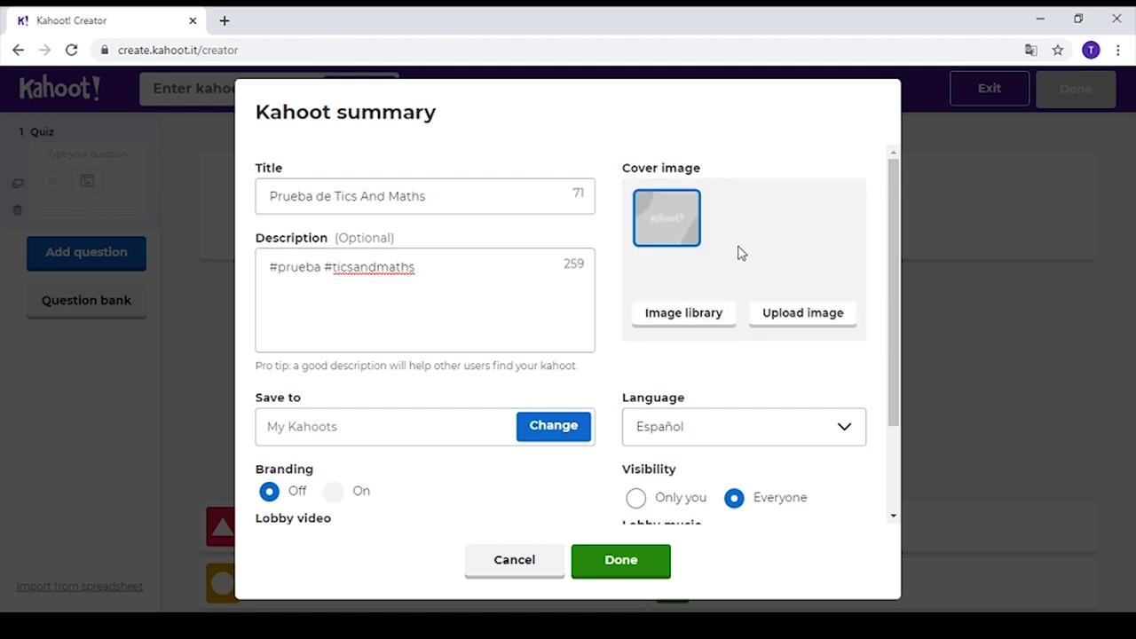
{"action": "left_click", "coordinate": [684, 312]}
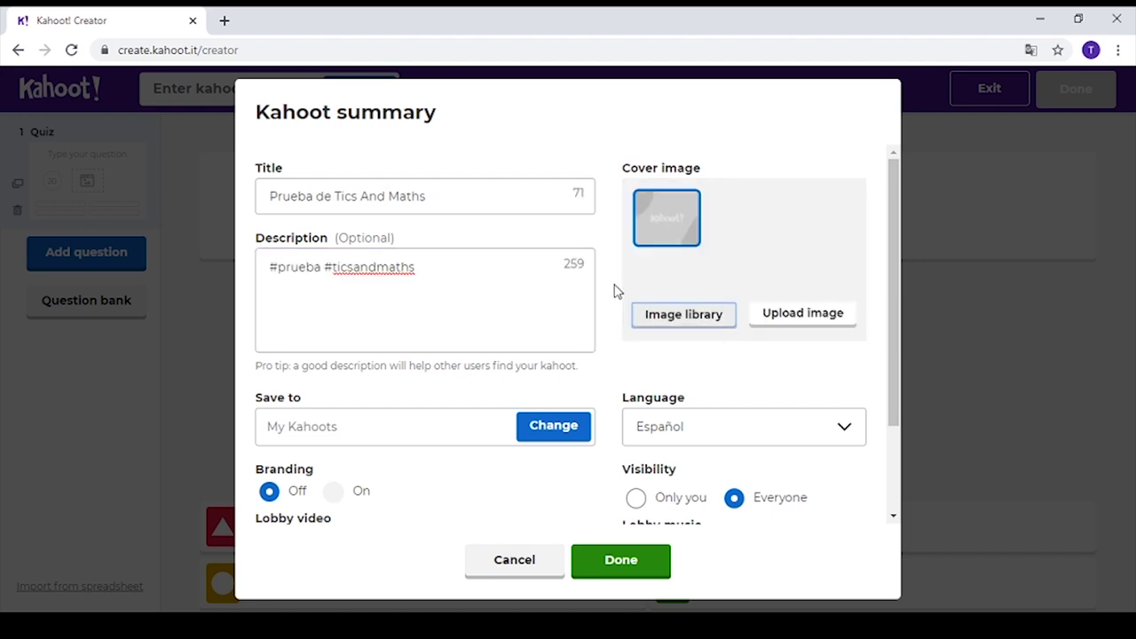
{"action": "left_click", "coordinate": [710, 316]}
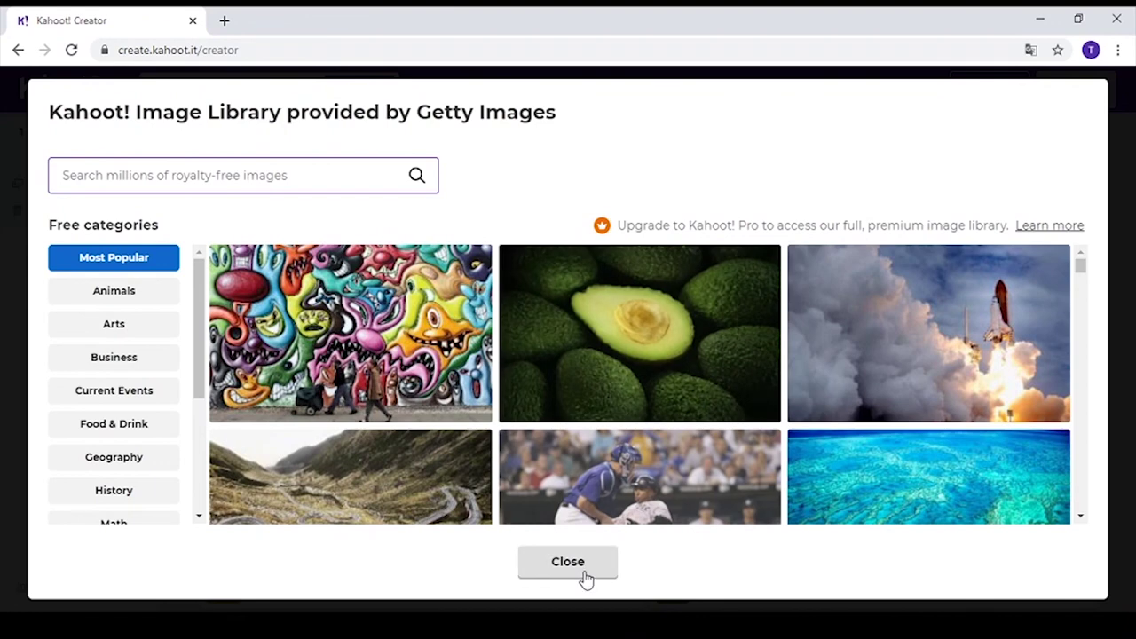
{"action": "left_click", "coordinate": [579, 568]}
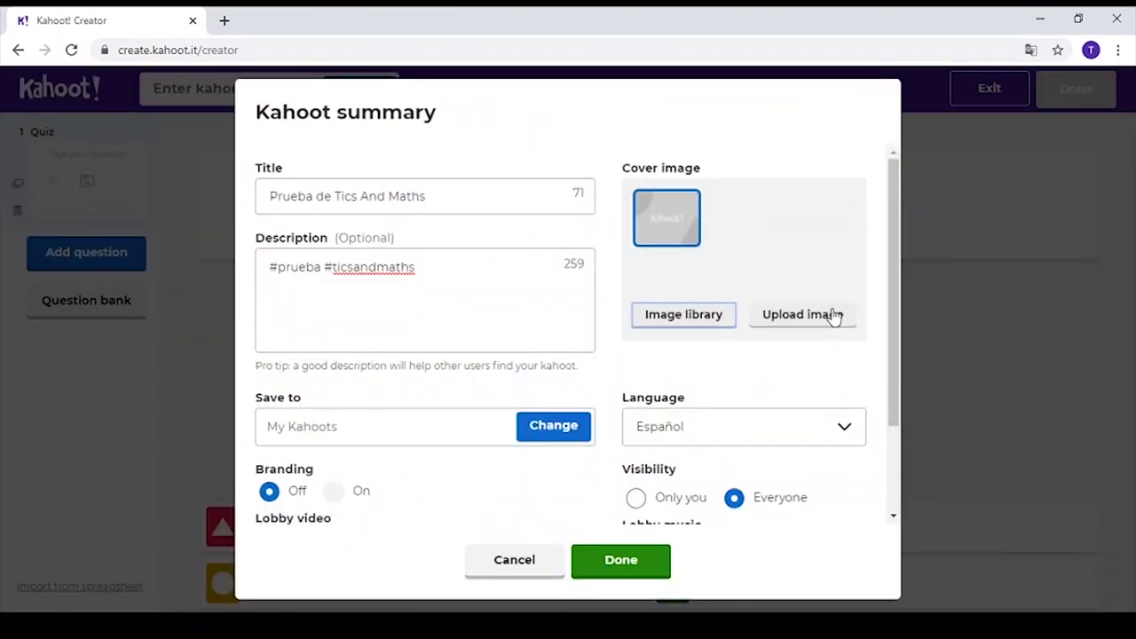
{"action": "left_click", "coordinate": [831, 317]}
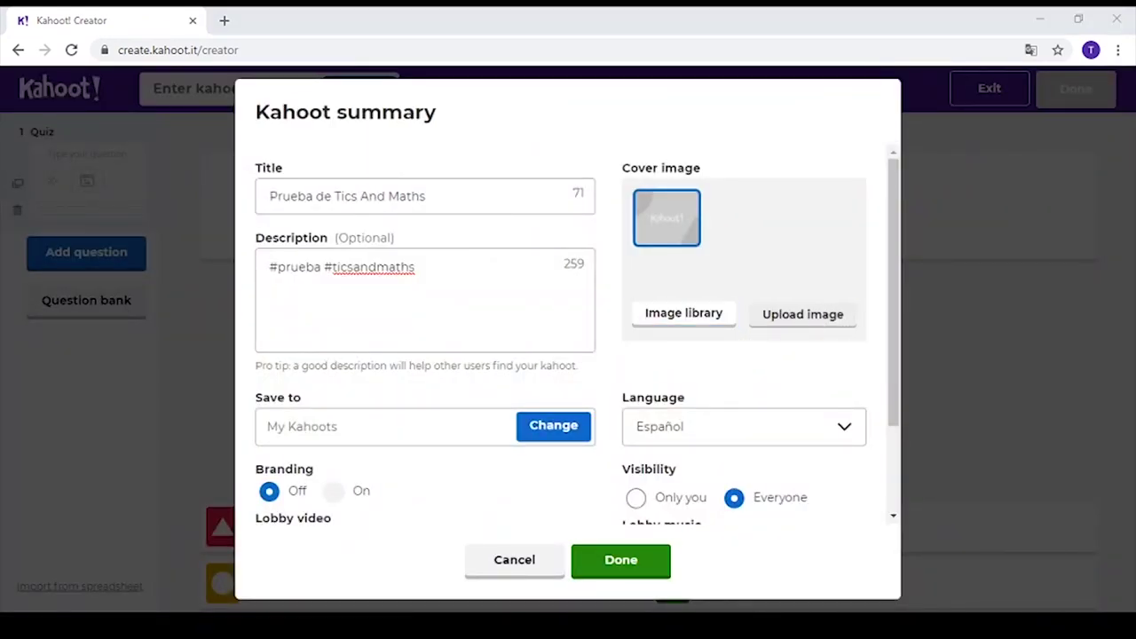
- Scroll through the summary settings and leave the kahoot's visibility set to Everyone
{"action": "scroll", "coordinate": [649, 360], "scroll_direction": "down", "scroll_amount": 1}
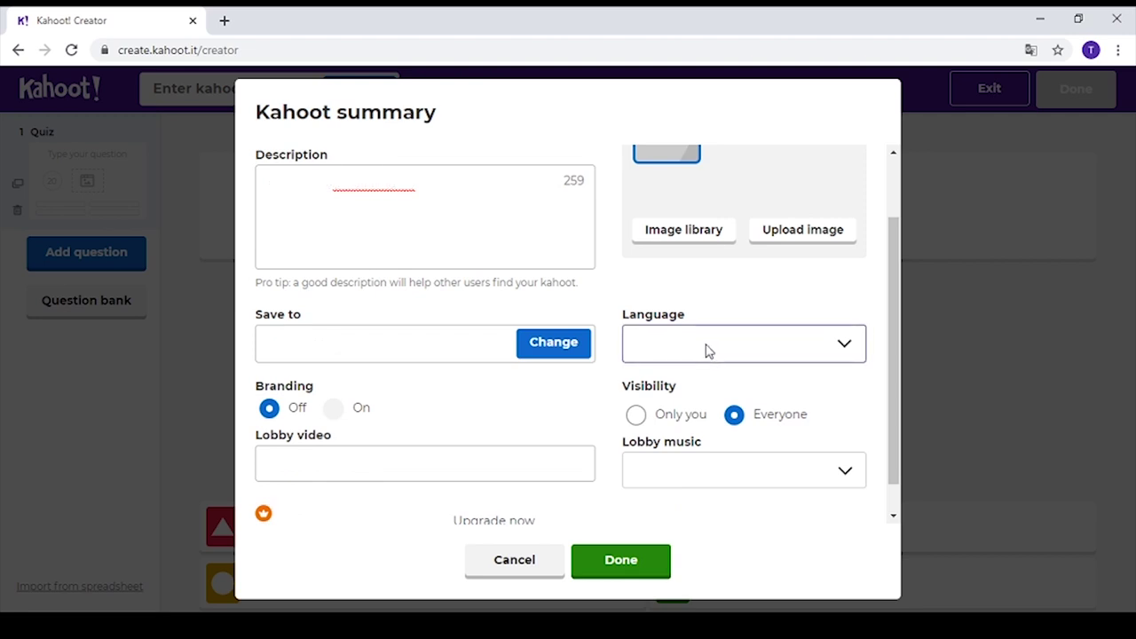
{"action": "scroll", "coordinate": [611, 399], "scroll_direction": "down", "scroll_amount": 1}
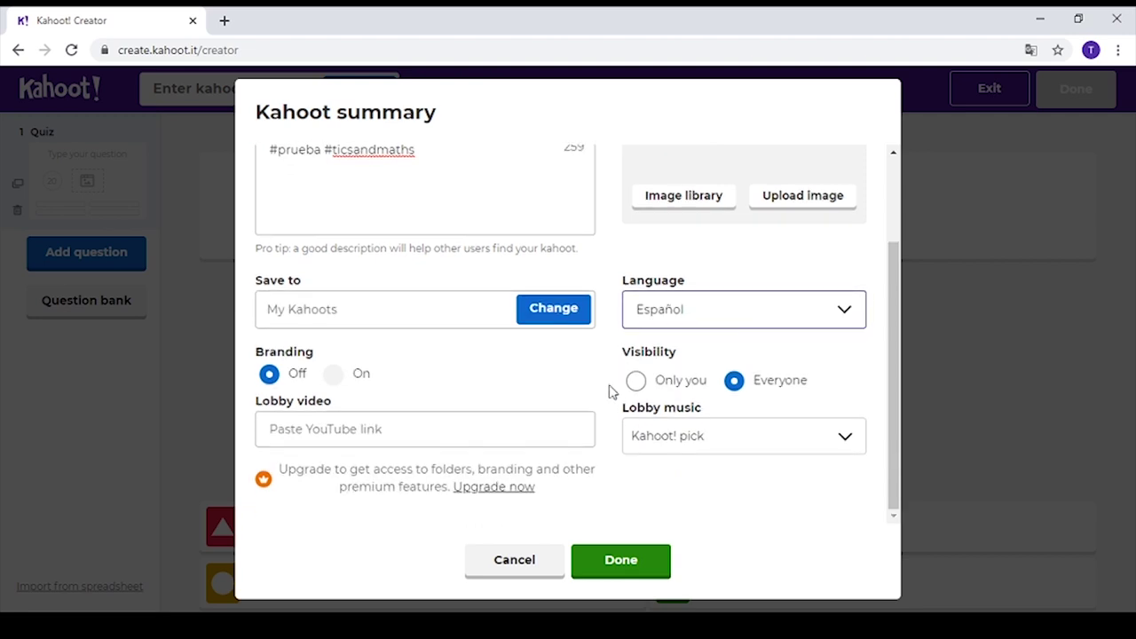
{"action": "left_click_drag", "start_coordinate": [702, 373], "coordinate": [629, 375]}
{"action": "left_click", "coordinate": [637, 379]}
{"action": "left_click", "coordinate": [636, 382]}
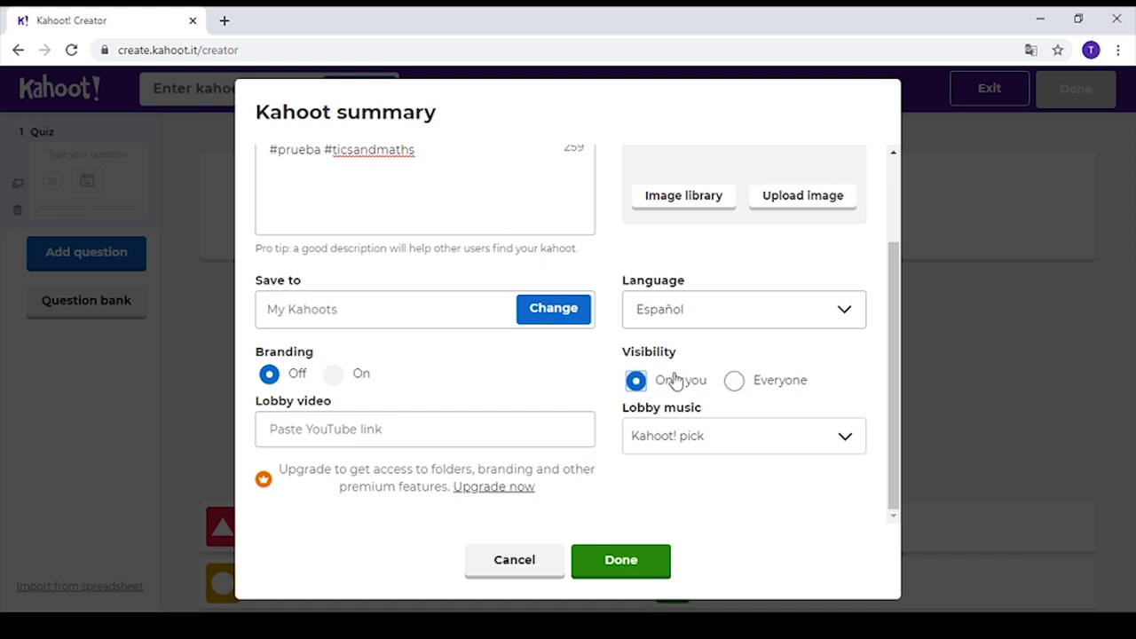
{"action": "left_click", "coordinate": [734, 383]}
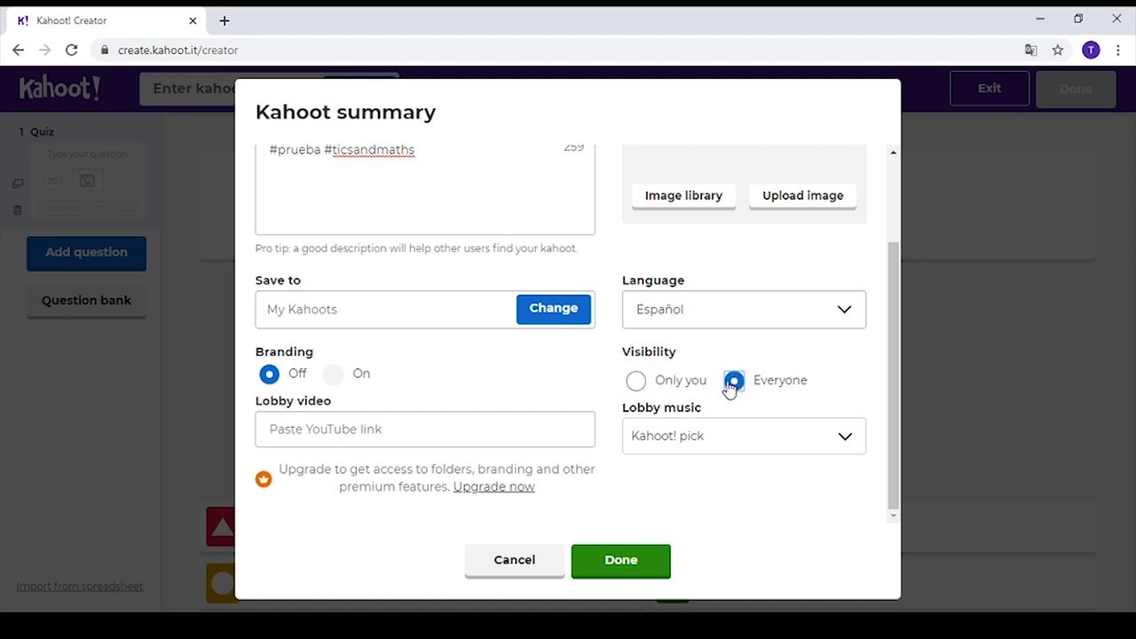
{"action": "left_click", "coordinate": [423, 432]}
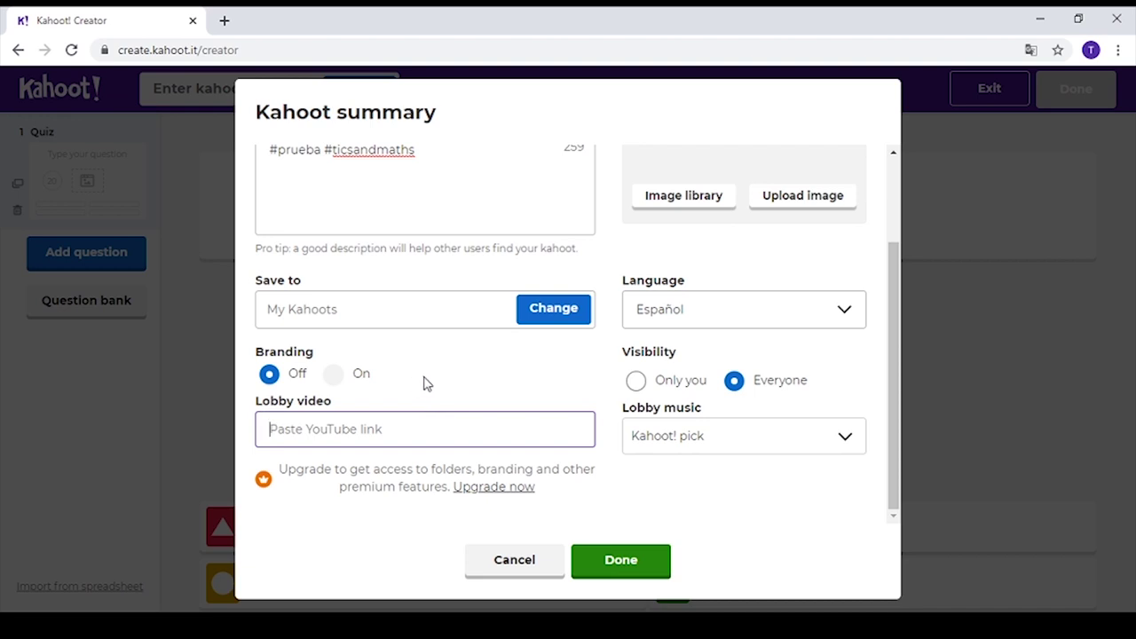
- Preview the Fantasy, Jungle, Disco and Funk lobby tracks, keep Kahoot! pick, and save the summary
{"action": "left_click", "coordinate": [683, 438]}
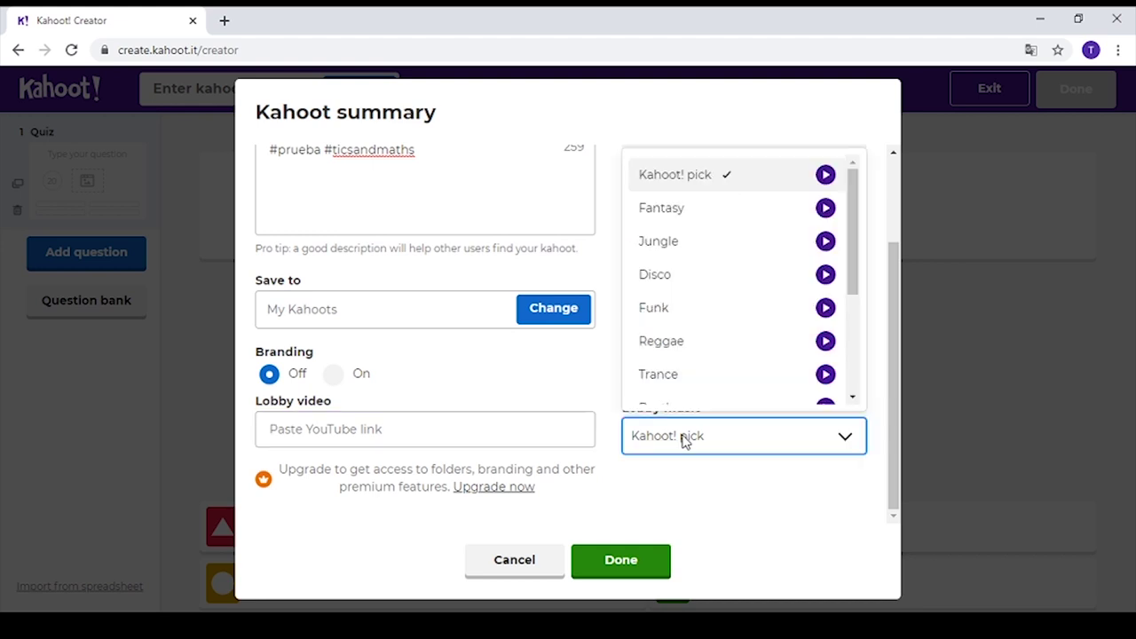
{"action": "left_click", "coordinate": [826, 176]}
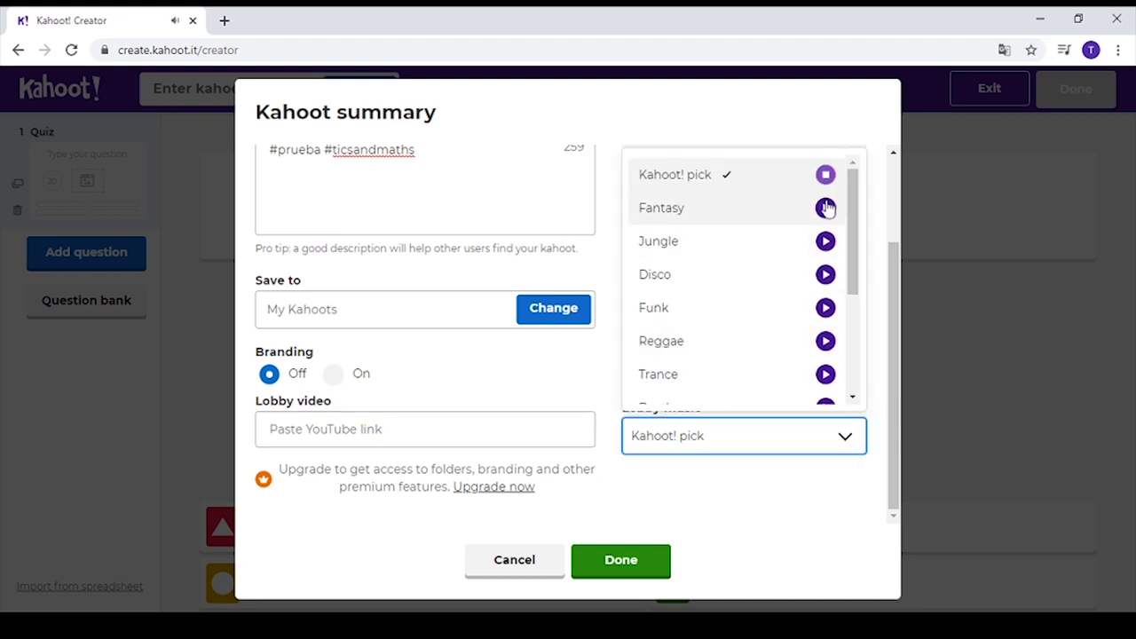
{"action": "left_click", "coordinate": [825, 209]}
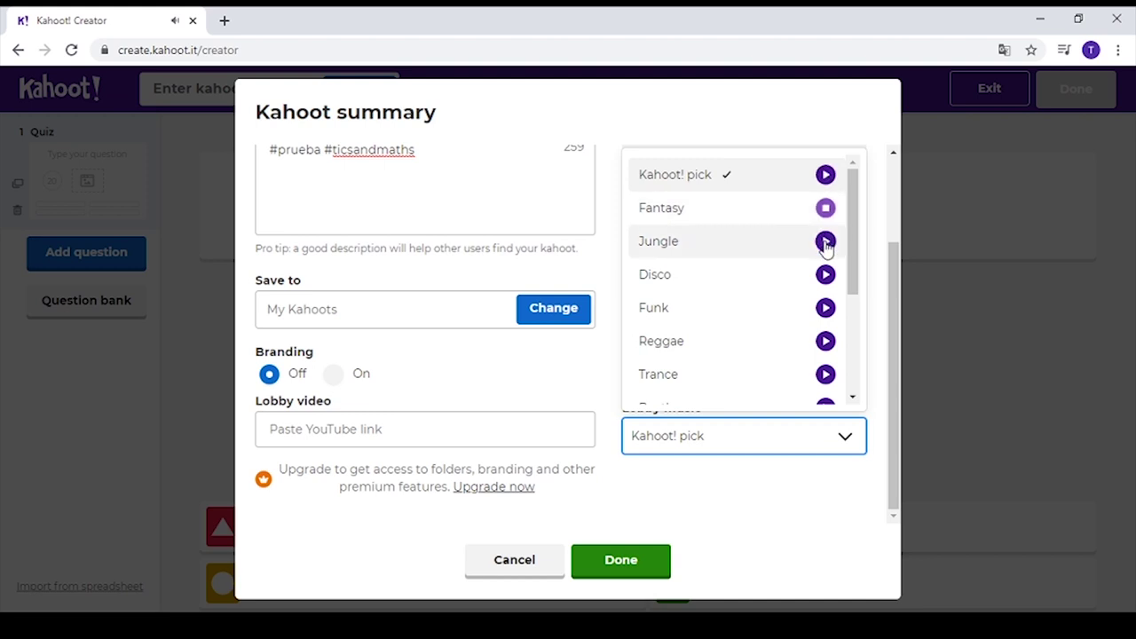
{"action": "left_click", "coordinate": [825, 244]}
{"action": "left_click", "coordinate": [825, 277]}
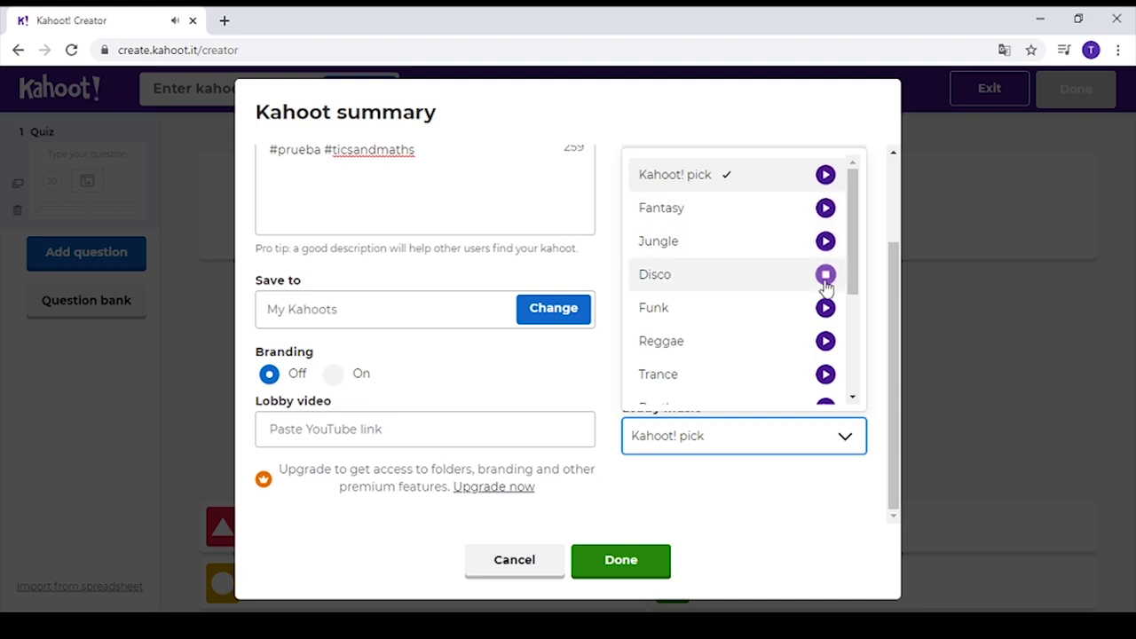
{"action": "left_click", "coordinate": [826, 309]}
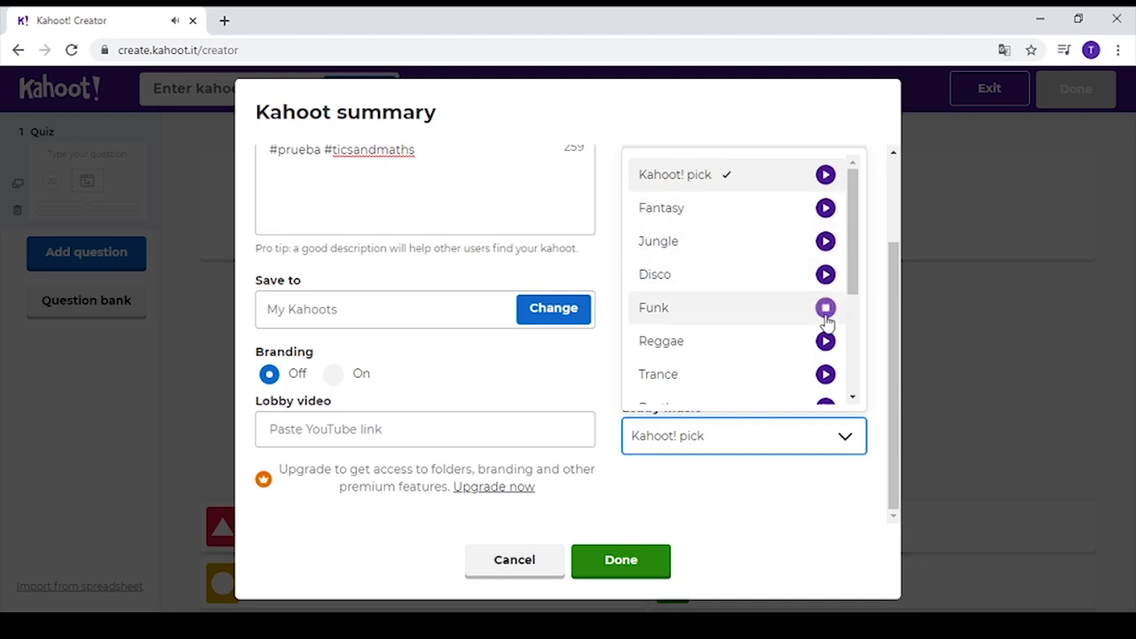
{"action": "left_click", "coordinate": [825, 176]}
{"action": "left_click", "coordinate": [735, 495]}
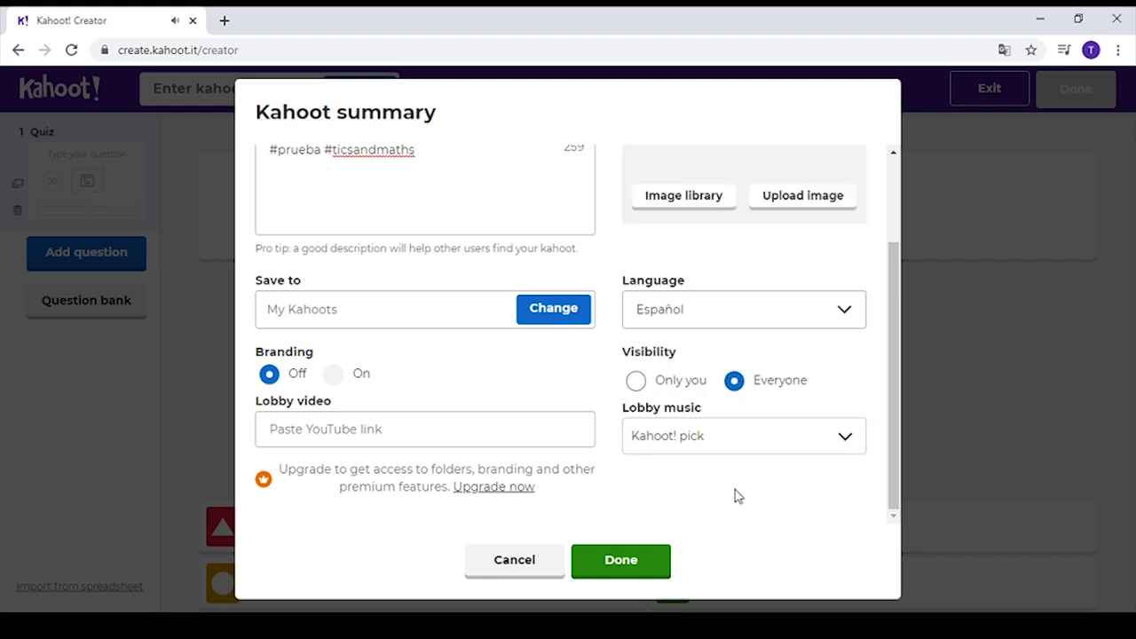
{"action": "left_click", "coordinate": [755, 441]}
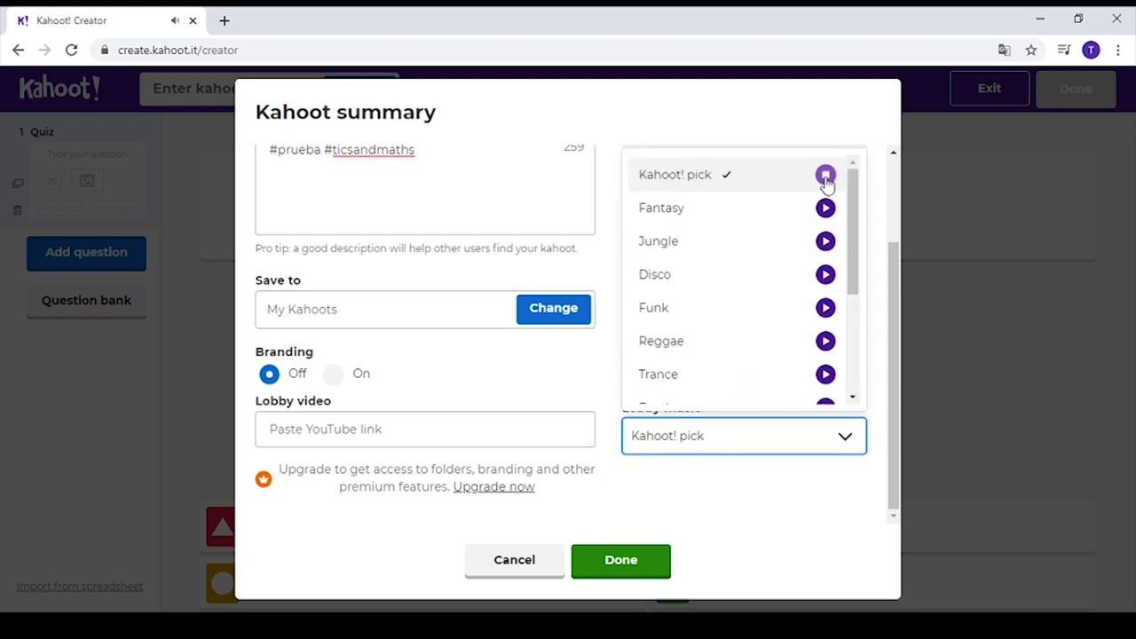
{"action": "left_click", "coordinate": [735, 487]}
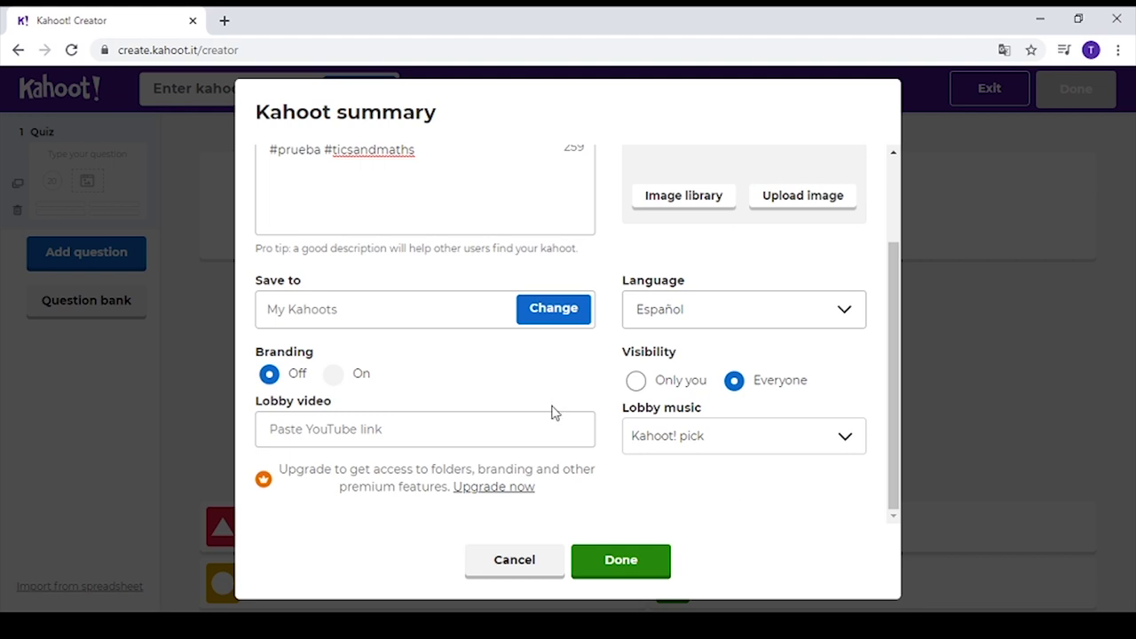
{"action": "scroll", "coordinate": [603, 405], "scroll_direction": "up", "scroll_amount": 1}
{"action": "left_click", "coordinate": [636, 573]}
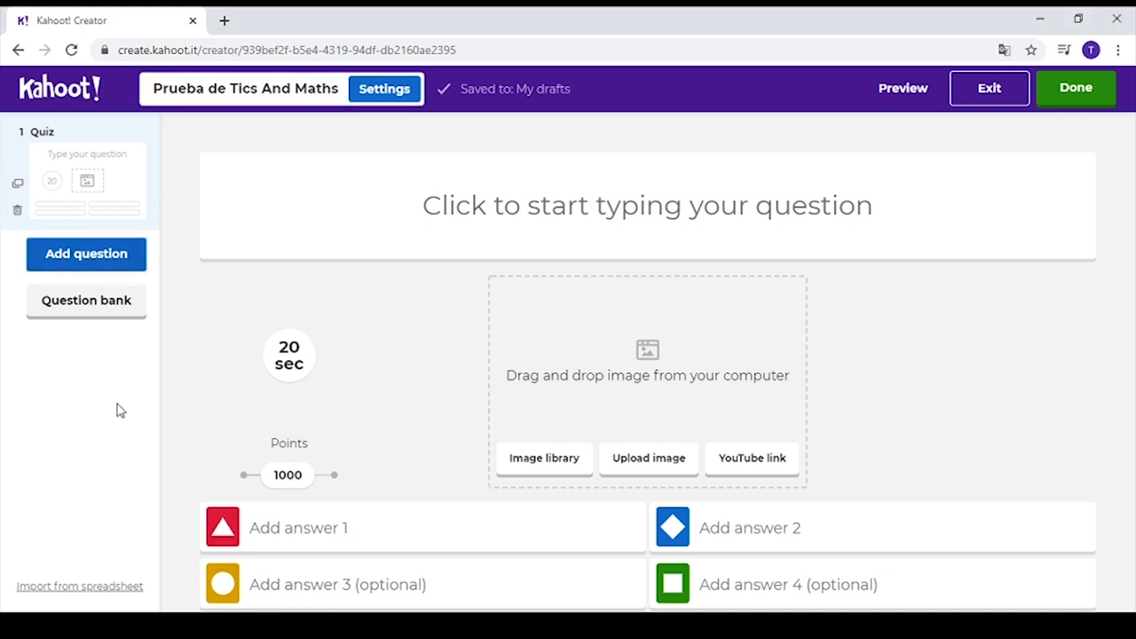
- Add a quiz question and paste in the text asking for the world's largest ocean
{"action": "left_click", "coordinate": [99, 264]}
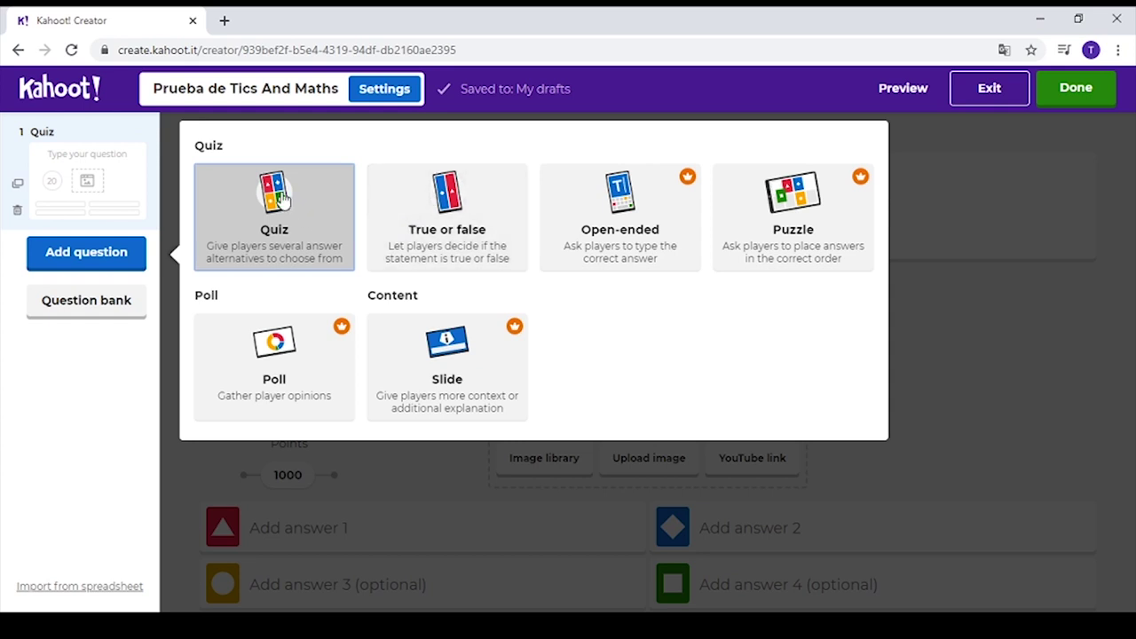
{"action": "left_click", "coordinate": [281, 199]}
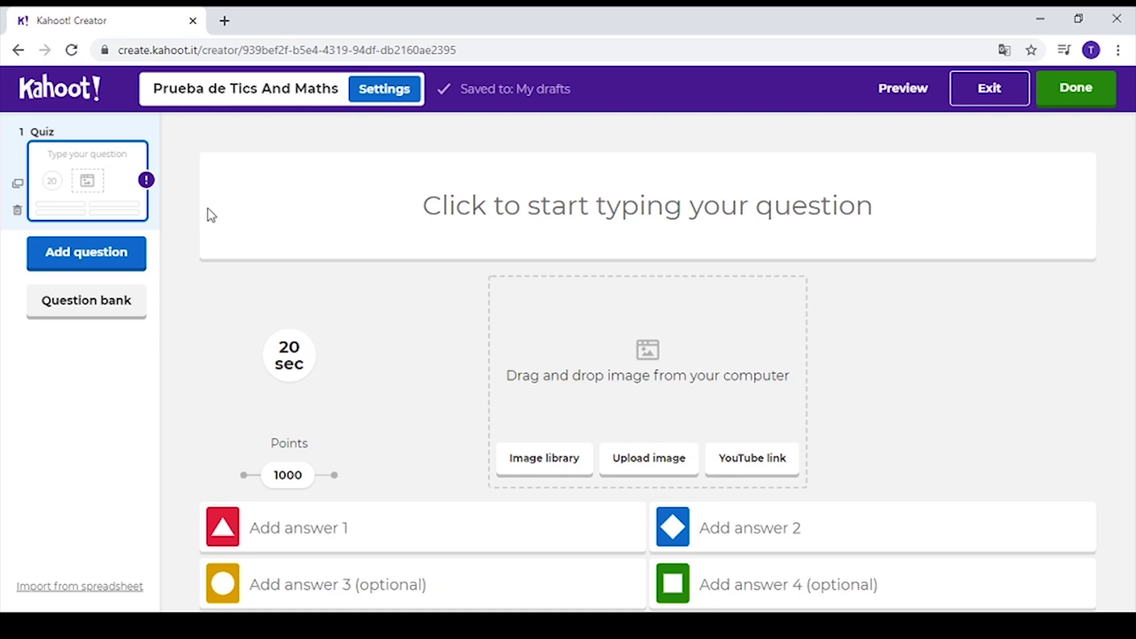
{"action": "left_click", "coordinate": [421, 196]}
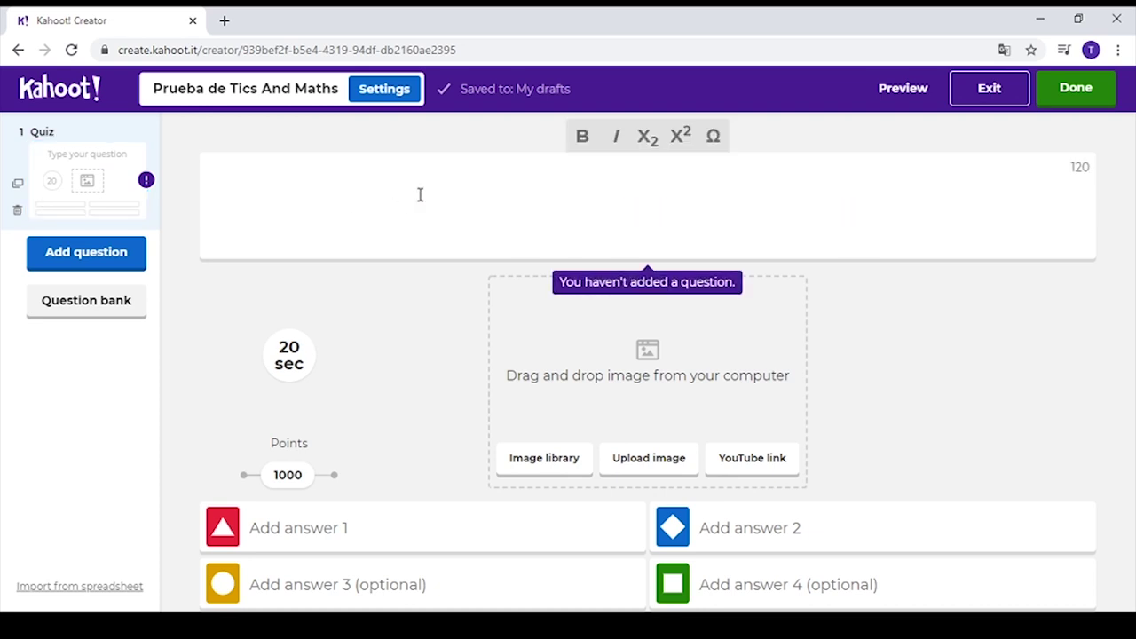
{"action": "type", "text": "¿Qué nombre recibe el océano más grande del mundo?"}
{"action": "left_click_drag", "start_coordinate": [1042, 190], "coordinate": [199, 231]}
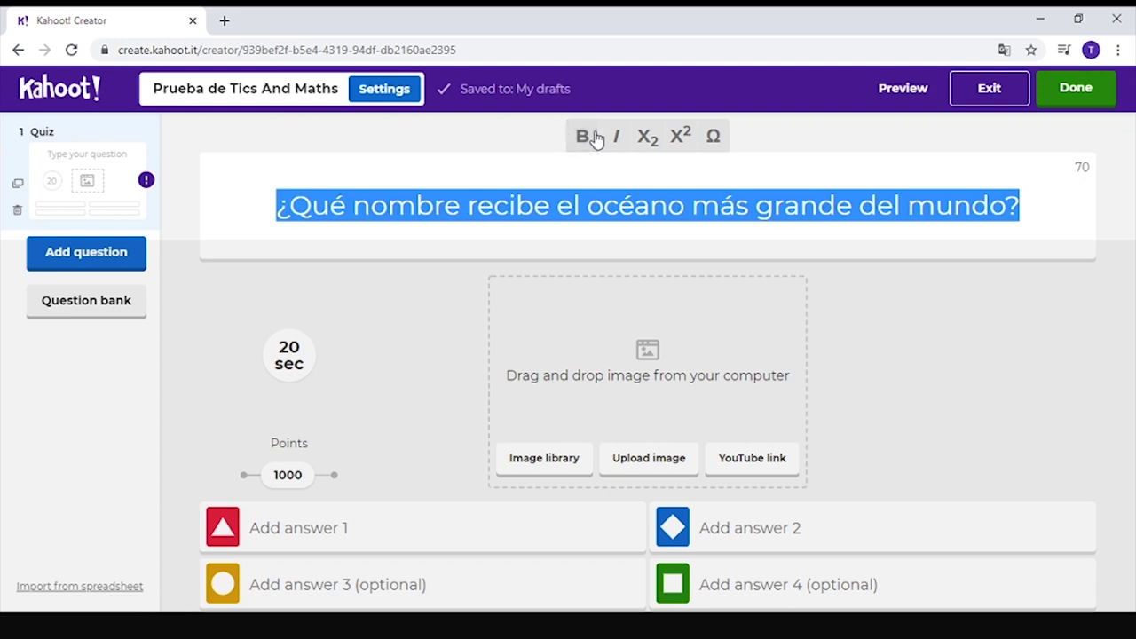
{"action": "left_click", "coordinate": [616, 137]}
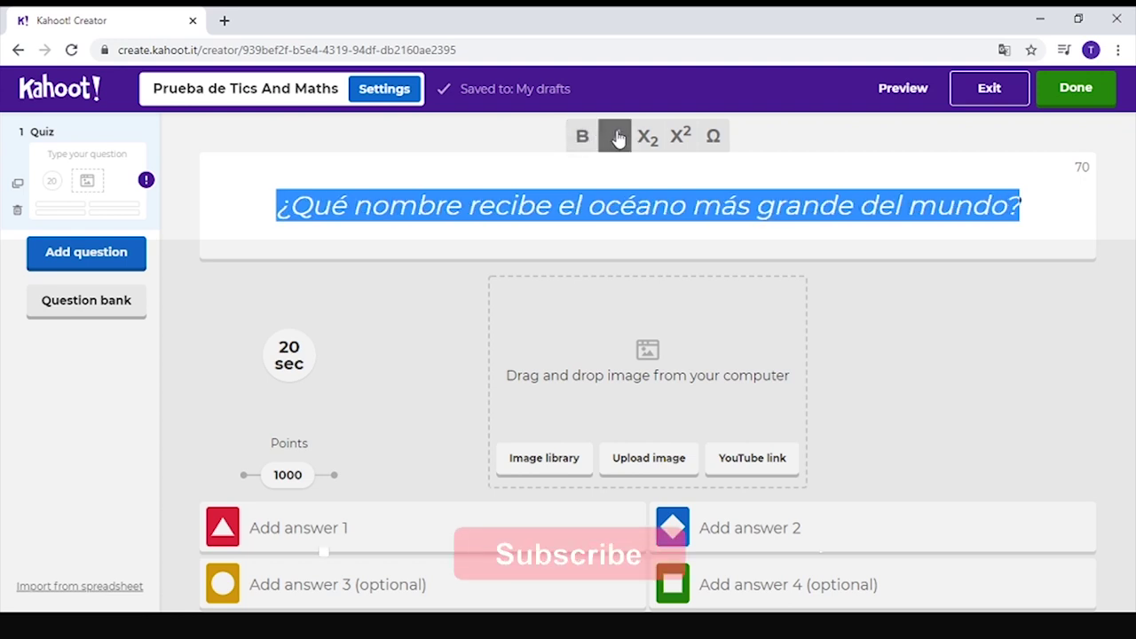
{"action": "left_click", "coordinate": [616, 140]}
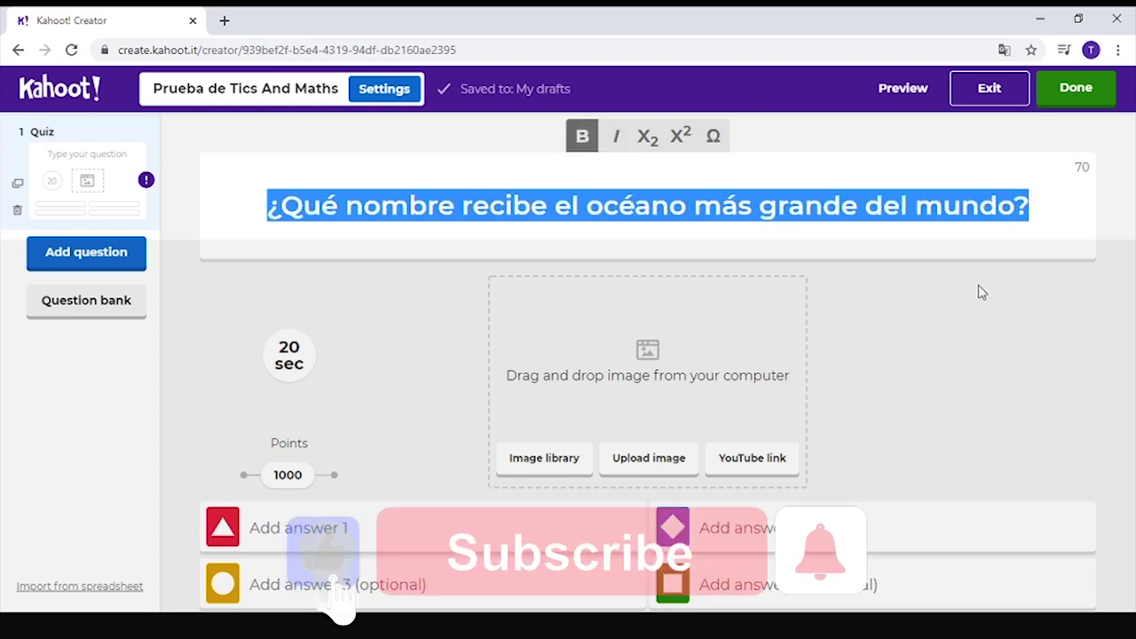
{"action": "left_click", "coordinate": [672, 418]}
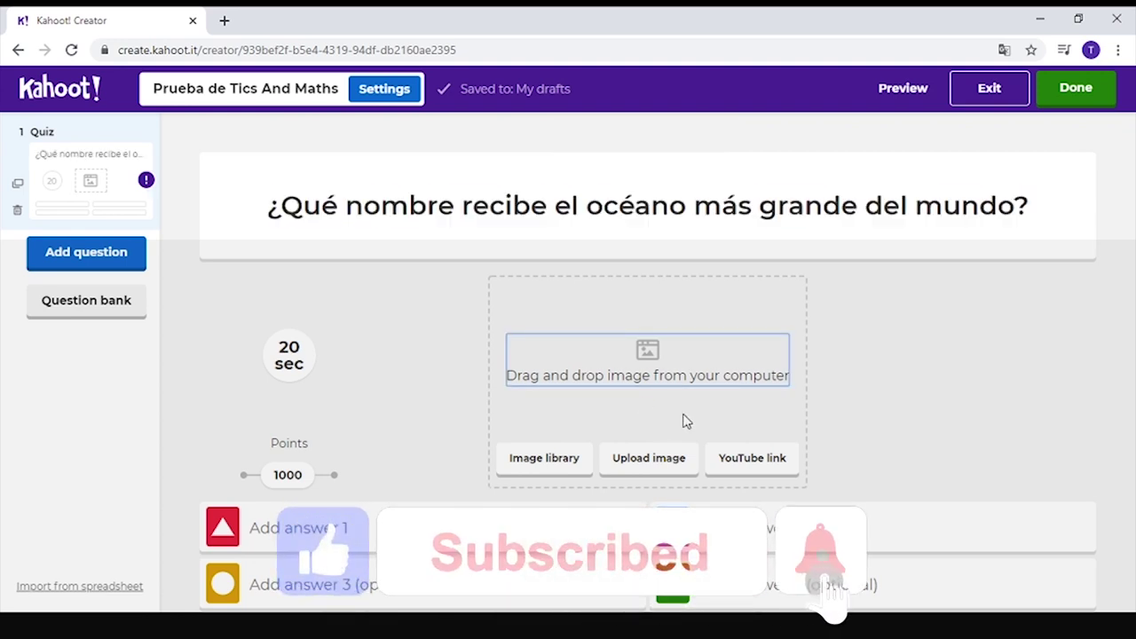
- Upload an ocean image, mark El océano Pacífico correct, and keep the 20-second limit
{"action": "left_click", "coordinate": [657, 463]}
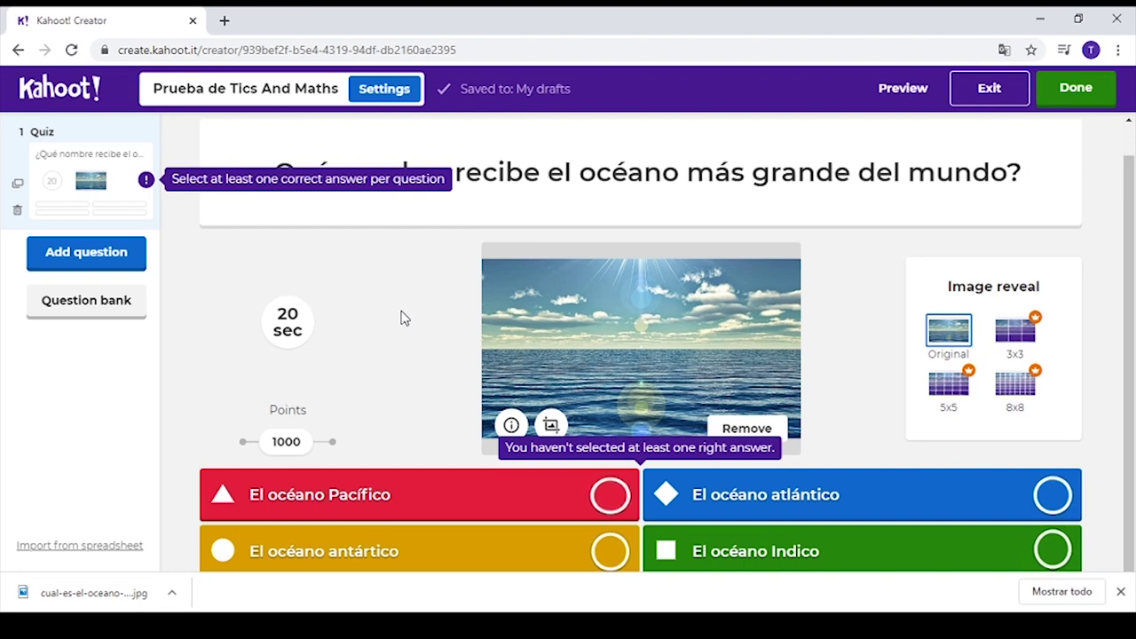
{"action": "left_click", "coordinate": [602, 507]}
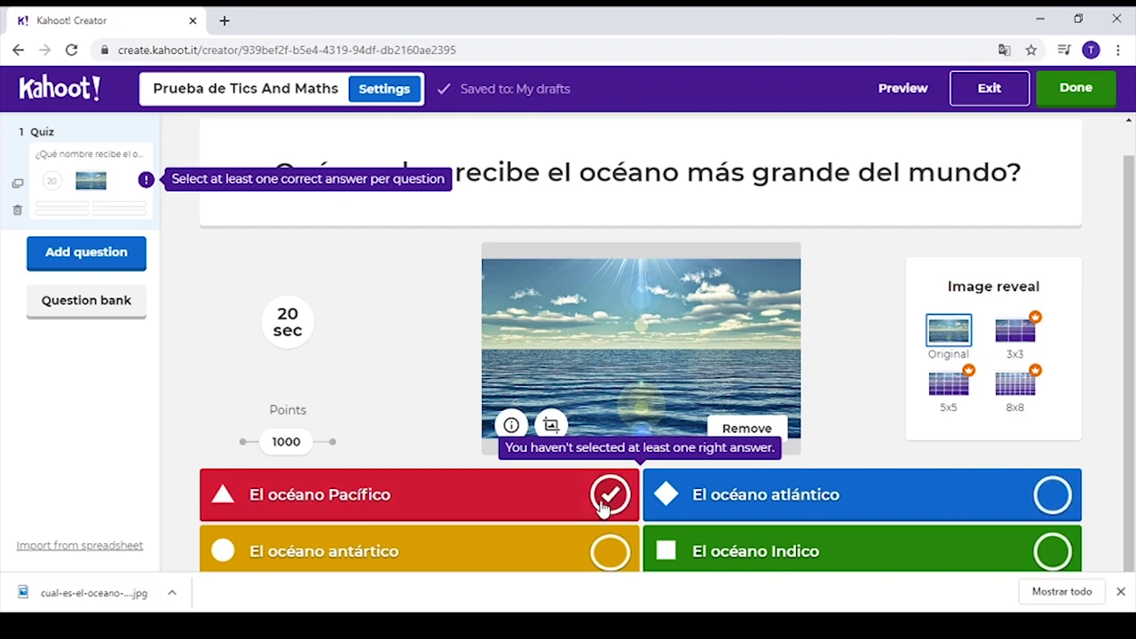
{"action": "scroll", "coordinate": [606, 387], "scroll_direction": "up", "scroll_amount": 1}
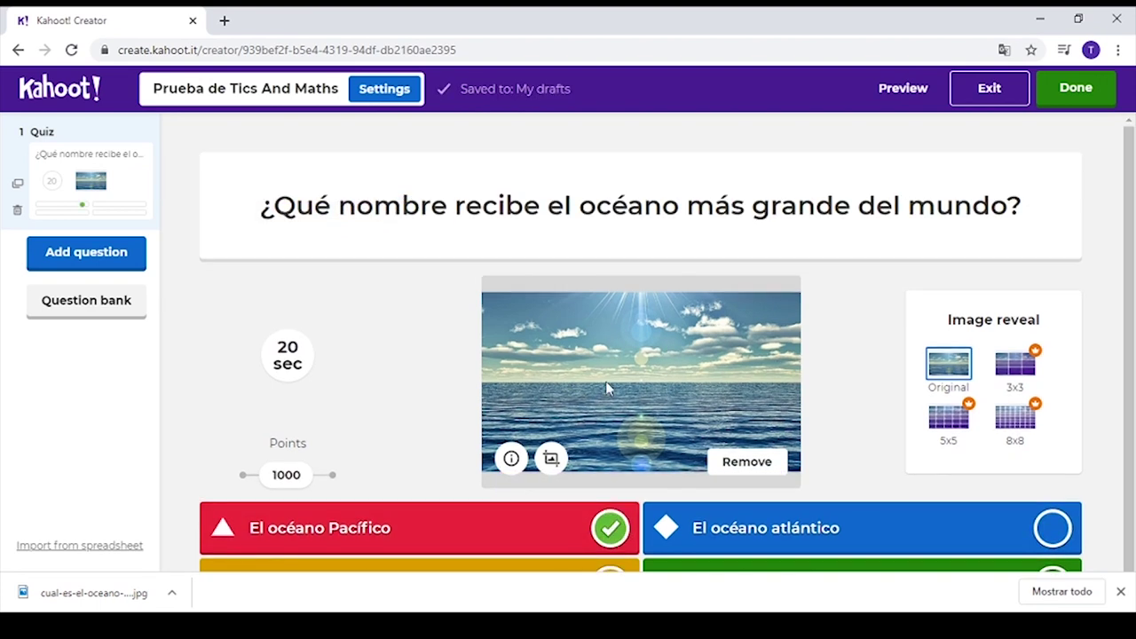
{"action": "left_click", "coordinate": [287, 355]}
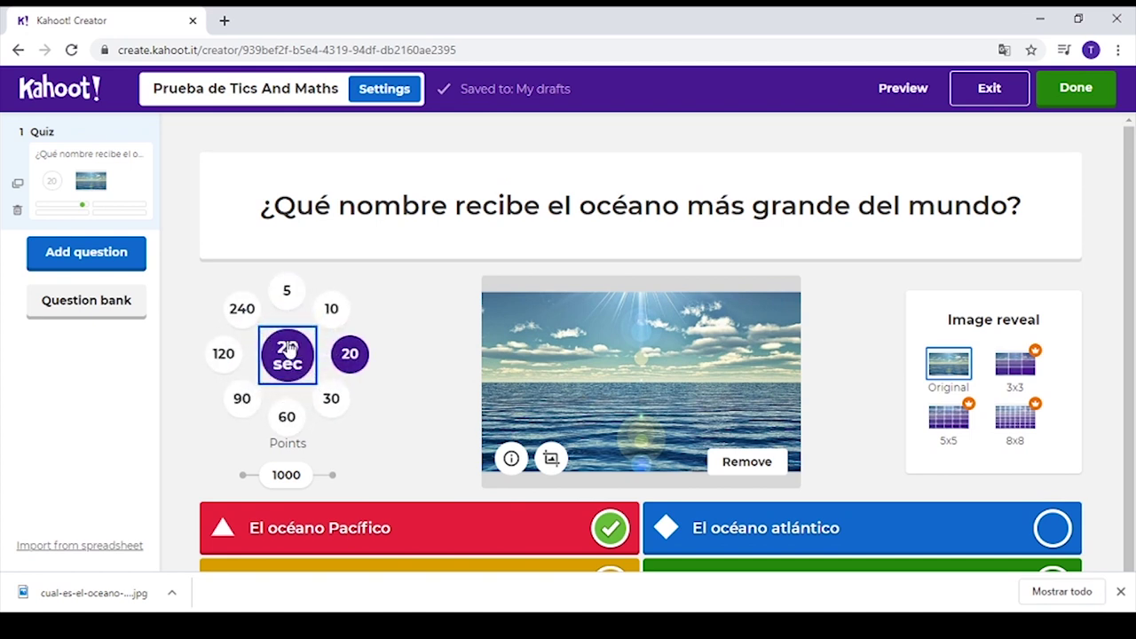
{"action": "left_click", "coordinate": [351, 355]}
{"action": "scroll", "coordinate": [276, 448], "scroll_direction": "down", "scroll_amount": 1}
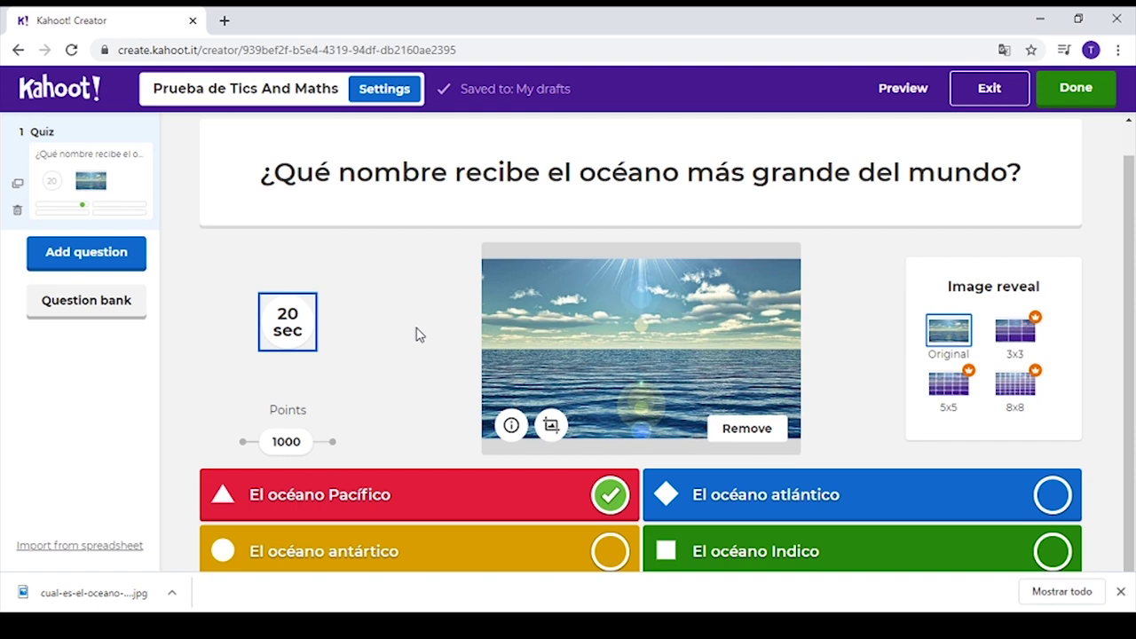
{"action": "left_click", "coordinate": [124, 254]}
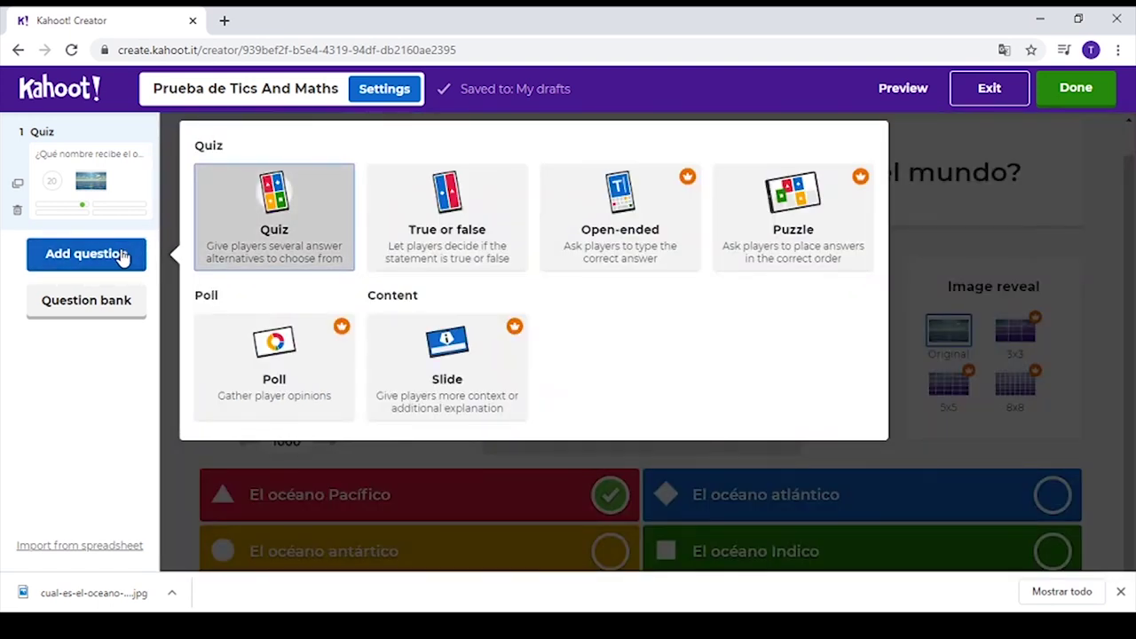
- Add true-or-false question '¿Es Aracnofobia el nombre de la fobia hacia las arañas?' with True correct and a 10-second limit
{"action": "left_click", "coordinate": [465, 191]}
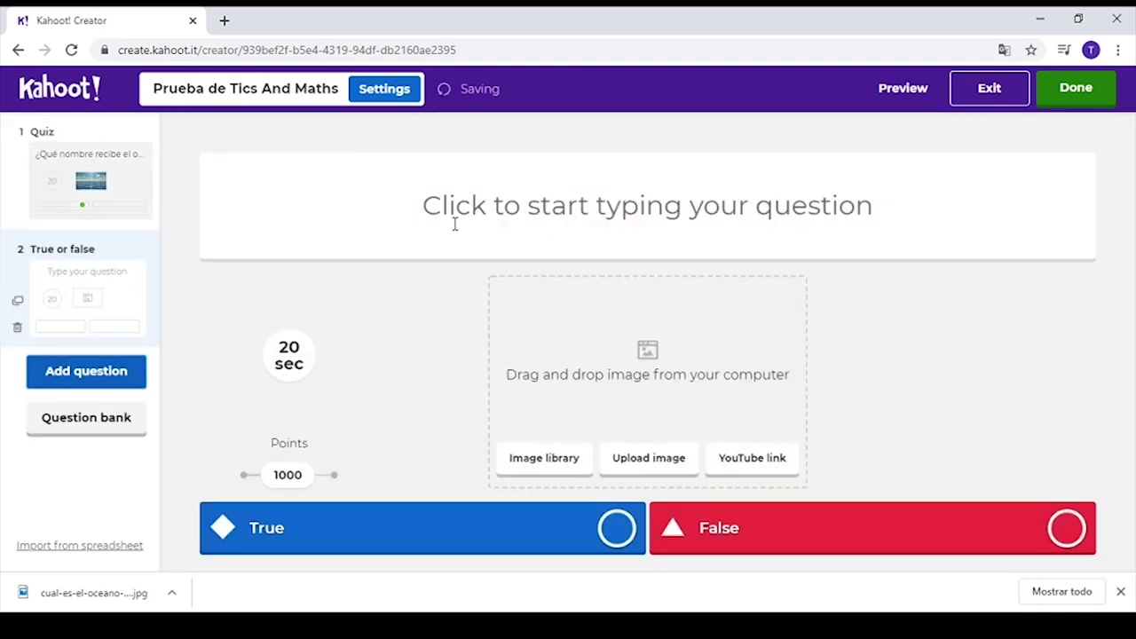
{"action": "type", "text": "¿Es Aracnofobia el nombre de la fobia hacia las arañas?"}
{"action": "left_click", "coordinate": [479, 533]}
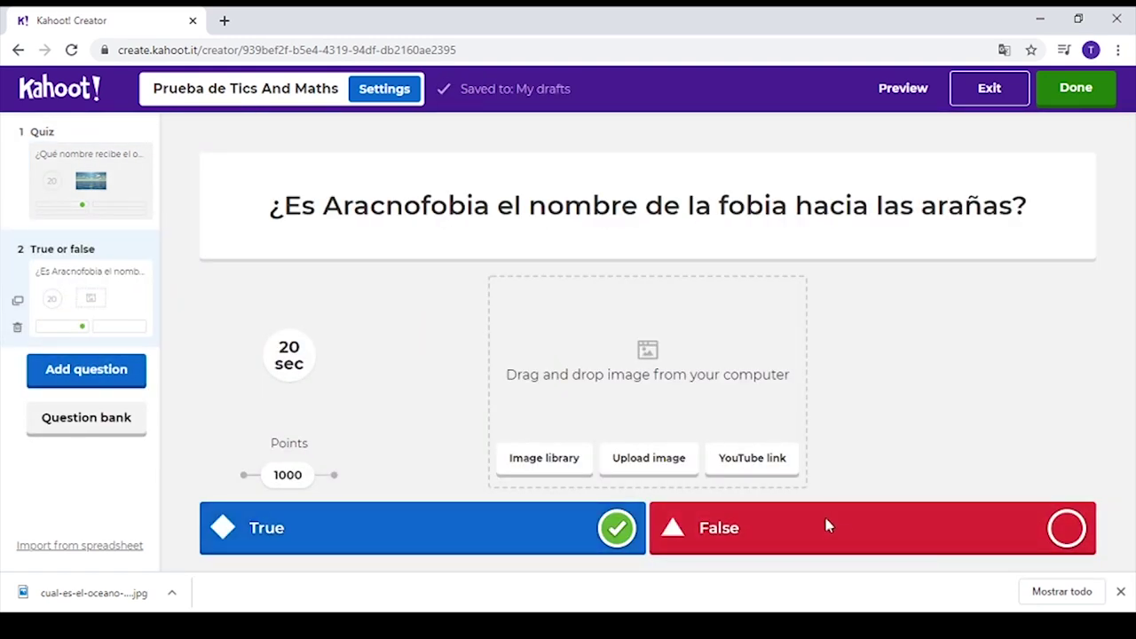
{"action": "left_click", "coordinate": [306, 357]}
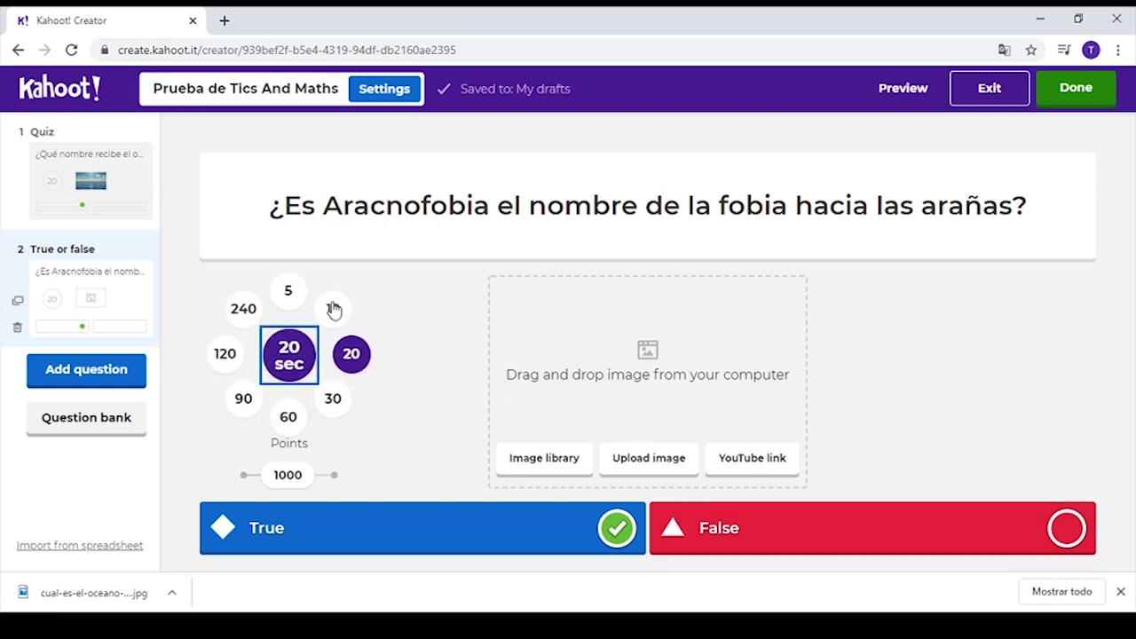
{"action": "left_click", "coordinate": [332, 307]}
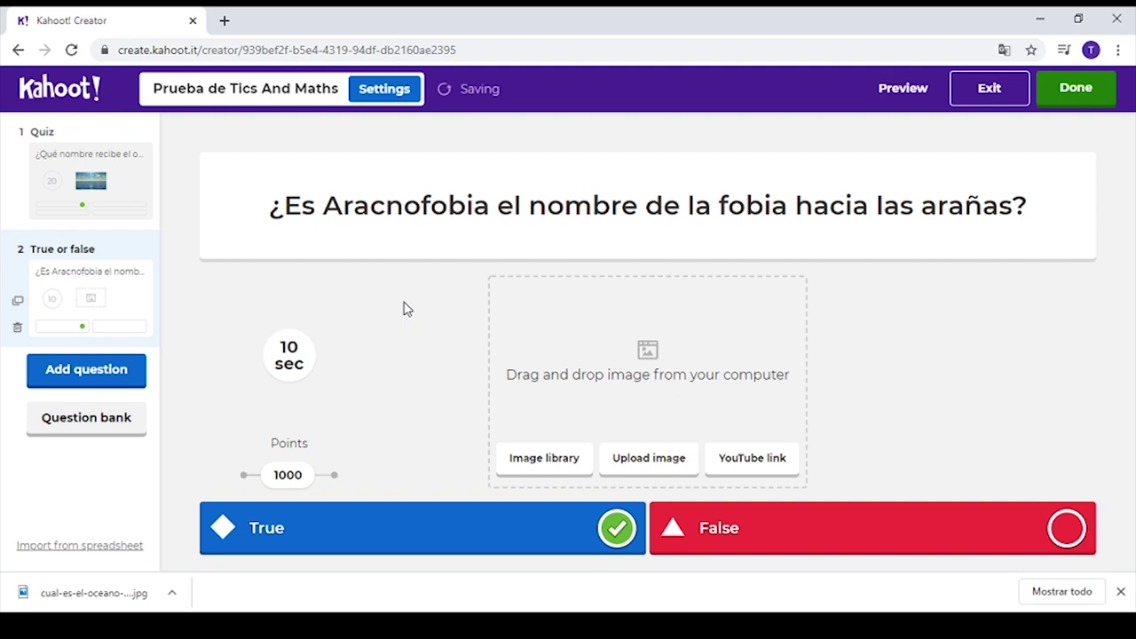
{"action": "left_click", "coordinate": [652, 462]}
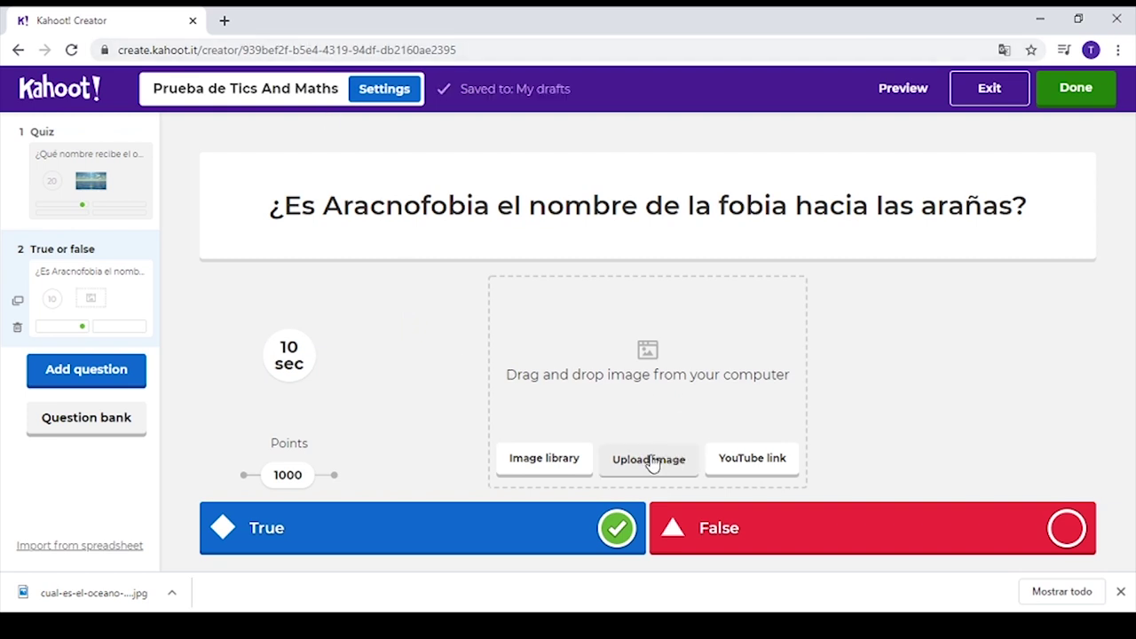
{"action": "left_click", "coordinate": [662, 467]}
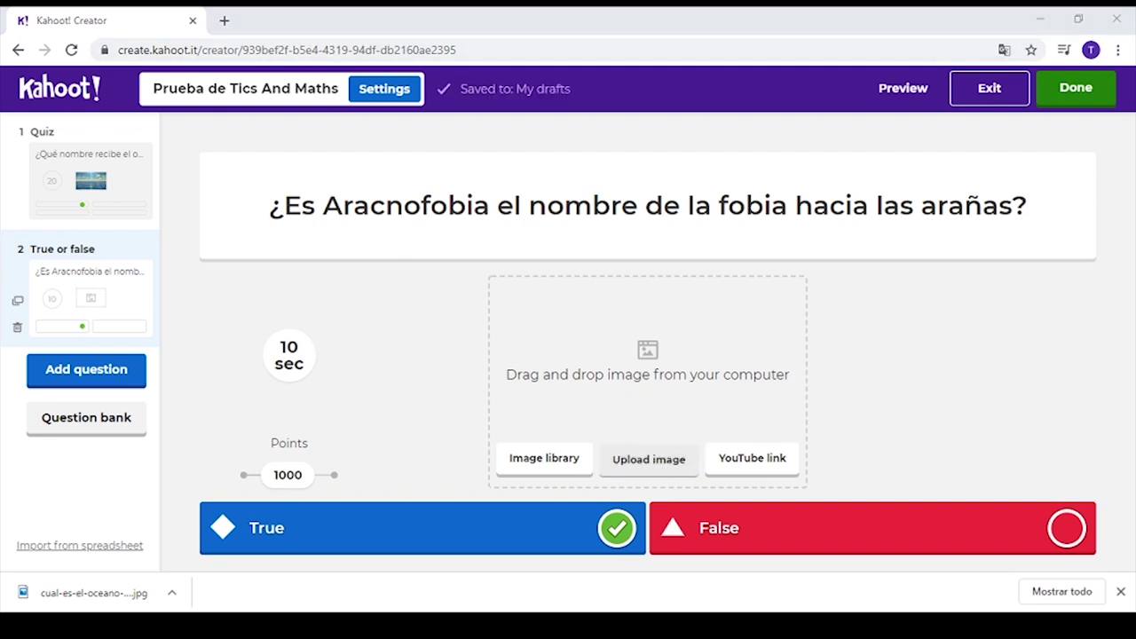
{"action": "key", "text": "Escape"}
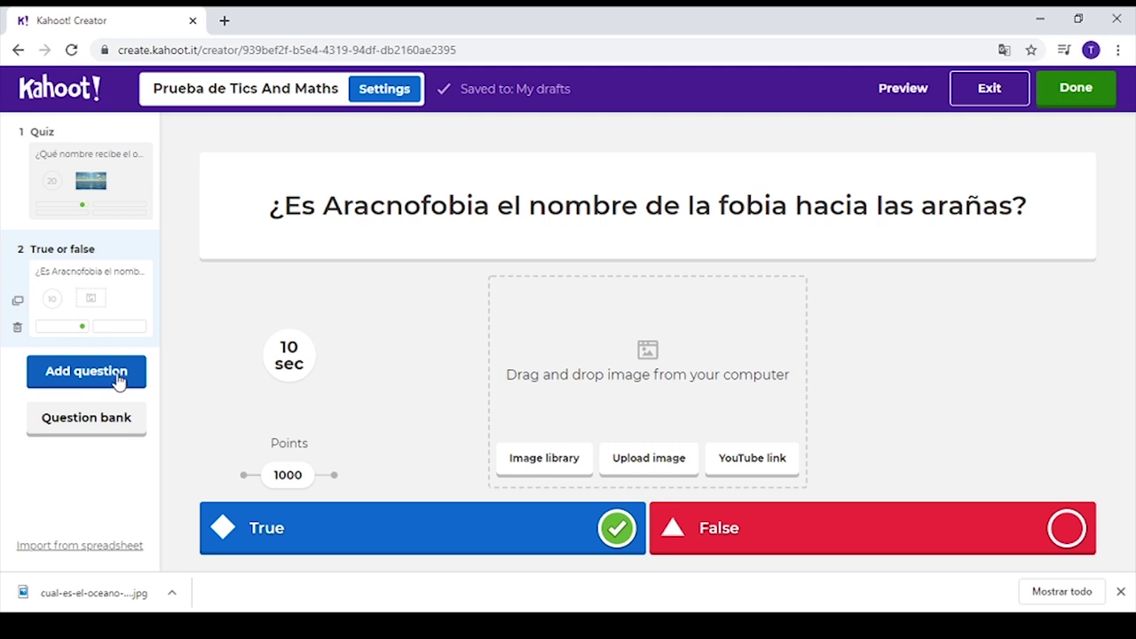
{"action": "left_click", "coordinate": [119, 379]}
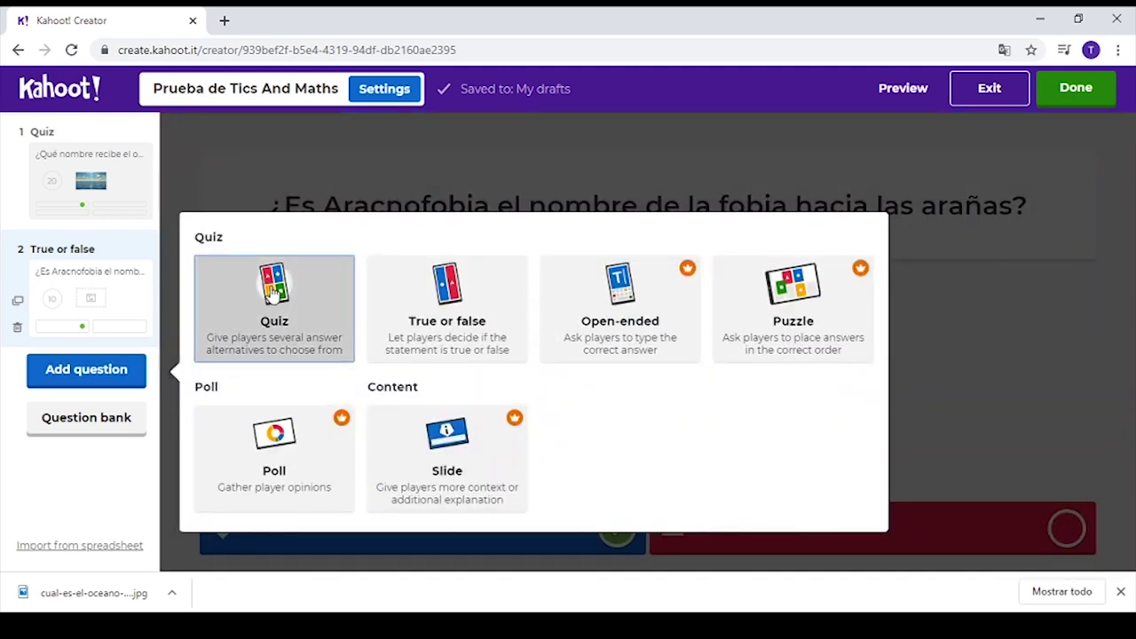
- Create a quiz question with the pasted YouTube clip, starting at 00:10
{"action": "left_click", "coordinate": [274, 296]}
{"action": "left_click", "coordinate": [750, 462]}
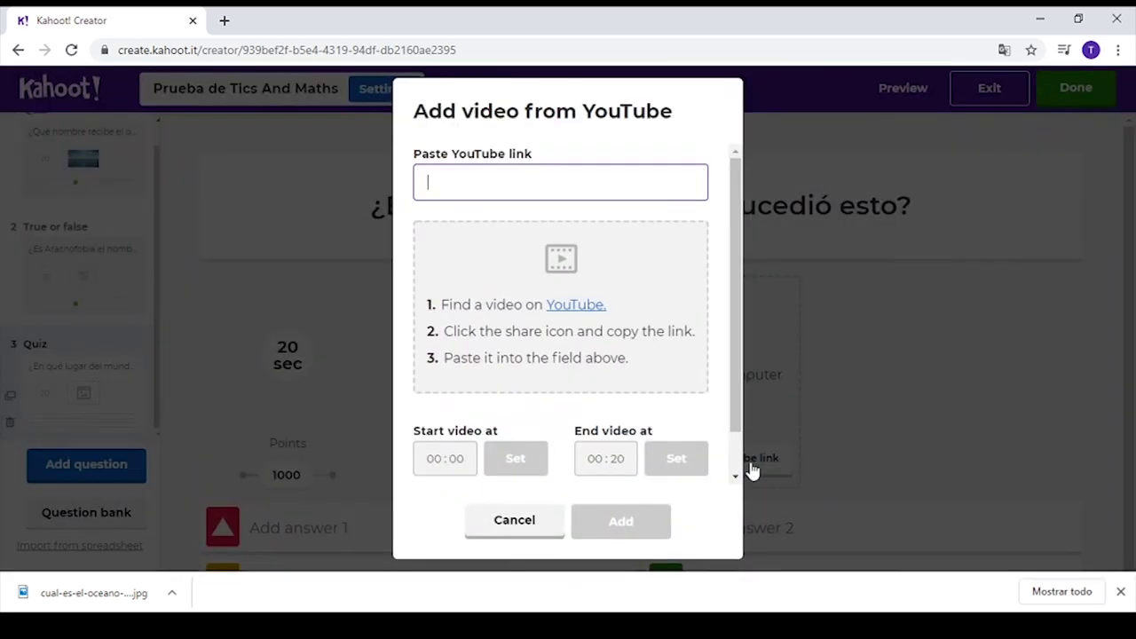
{"action": "key", "text": "ctrl+v"}
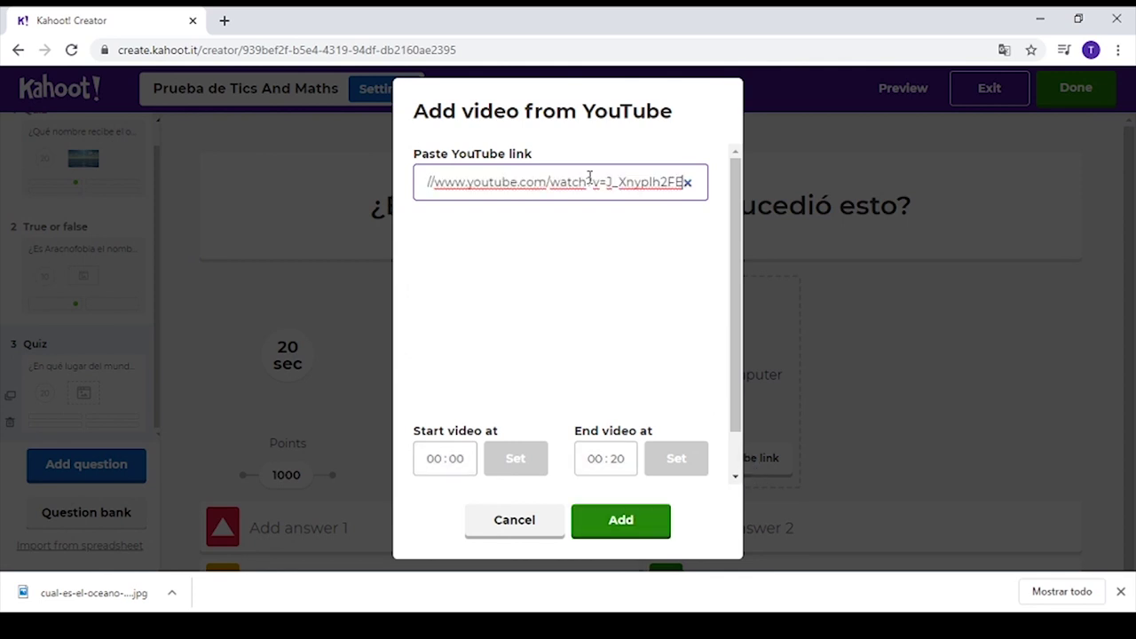
{"action": "left_click_drag", "start_coordinate": [467, 462], "coordinate": [444, 465]}
{"action": "type", "text": "10"}
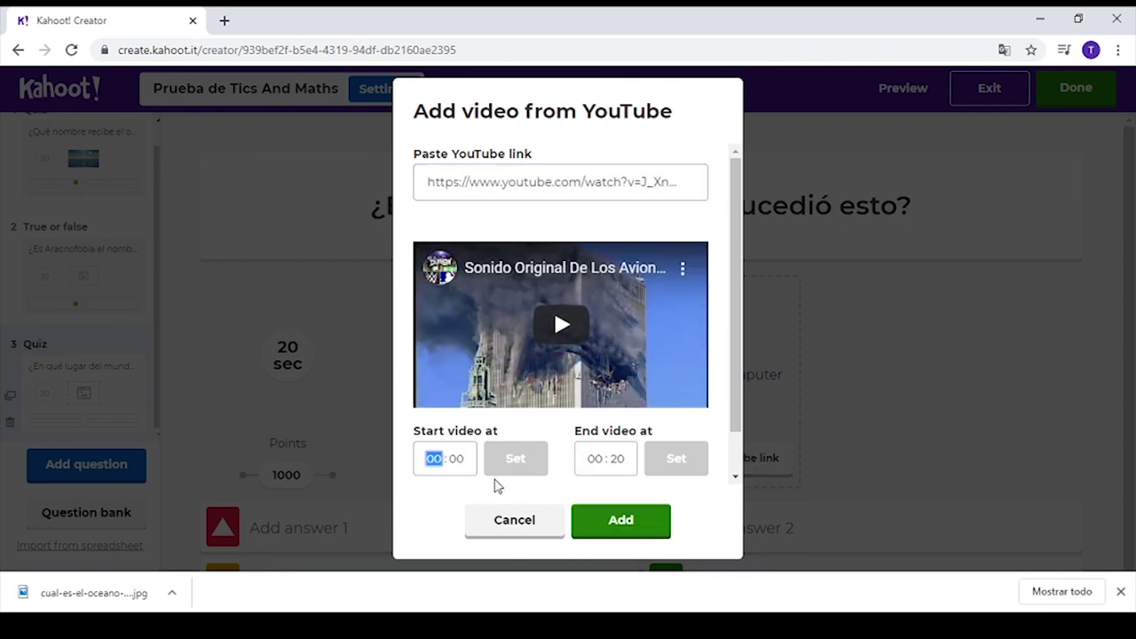
{"action": "key", "text": "Tab"}
{"action": "type", "text": "03"}
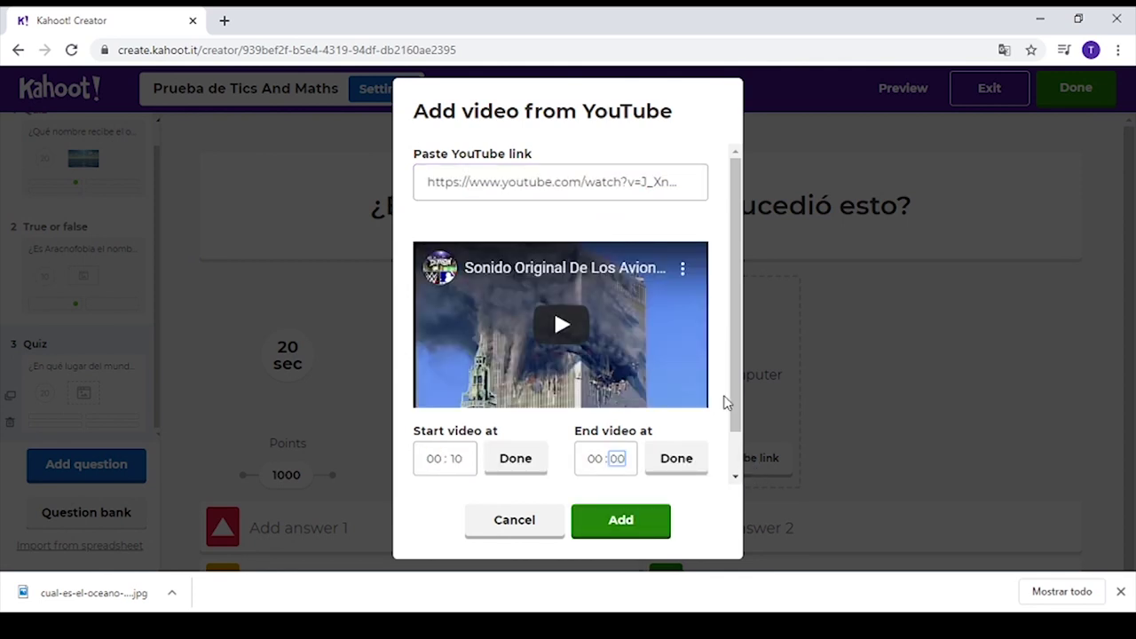
{"action": "scroll", "coordinate": [728, 401], "scroll_direction": "down", "scroll_amount": 1}
{"action": "left_click", "coordinate": [655, 525]}
- Enter answers Estados Unidos, Colombia and Francia, keep 20 seconds, and mark Estados Unidos correct
{"action": "left_click", "coordinate": [745, 494]}
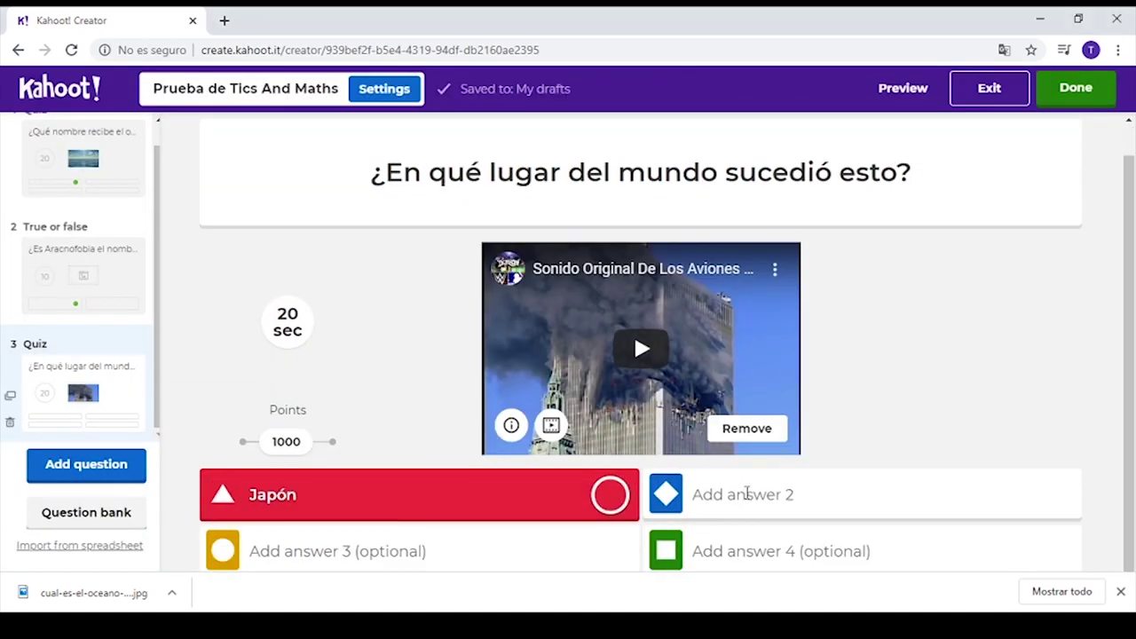
{"action": "type", "text": "Estados Unidos"}
{"action": "left_click", "coordinate": [373, 551]}
{"action": "type", "text": "Colombia"}
{"action": "left_click", "coordinate": [736, 552]}
{"action": "type", "text": "Francia"}
{"action": "left_click", "coordinate": [294, 325]}
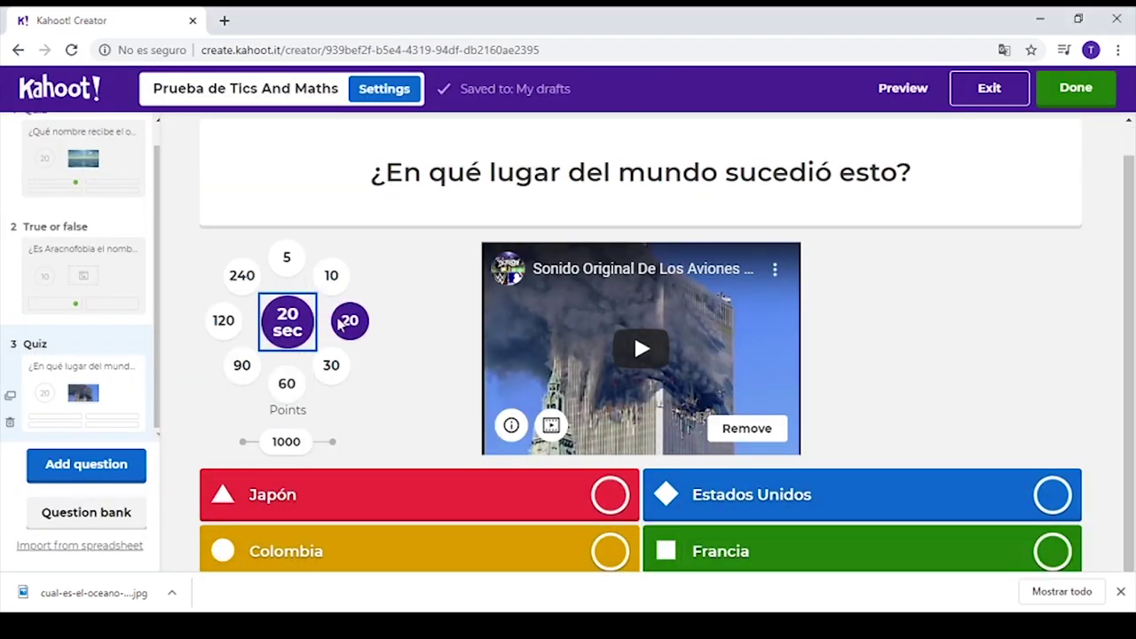
{"action": "left_click", "coordinate": [352, 323]}
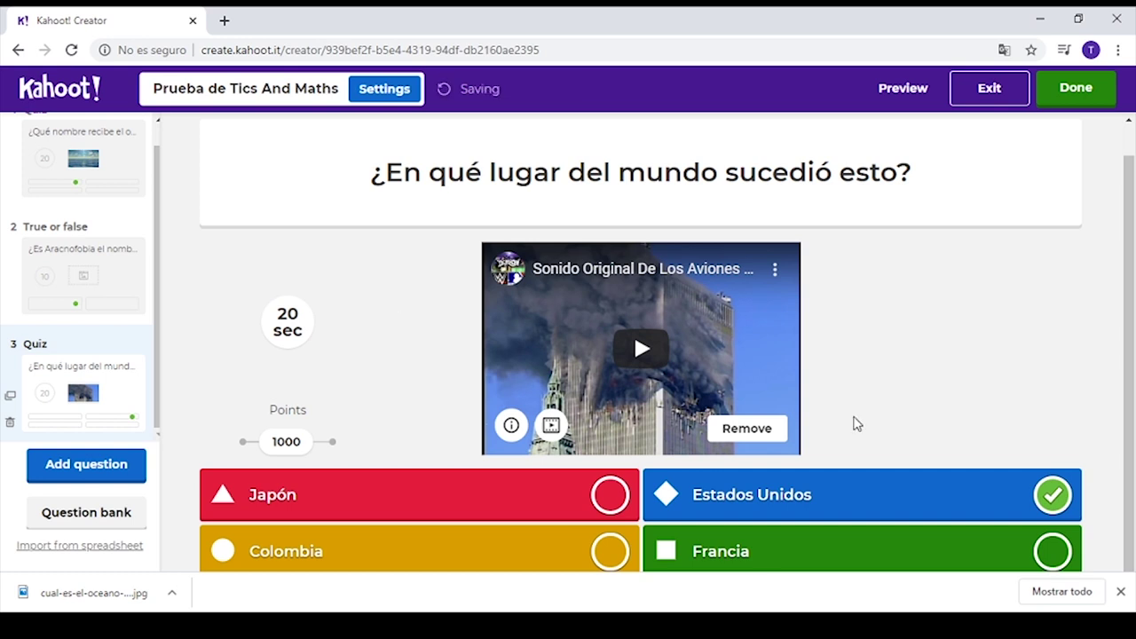
{"action": "left_click", "coordinate": [610, 551]}
{"action": "left_click", "coordinate": [610, 494]}
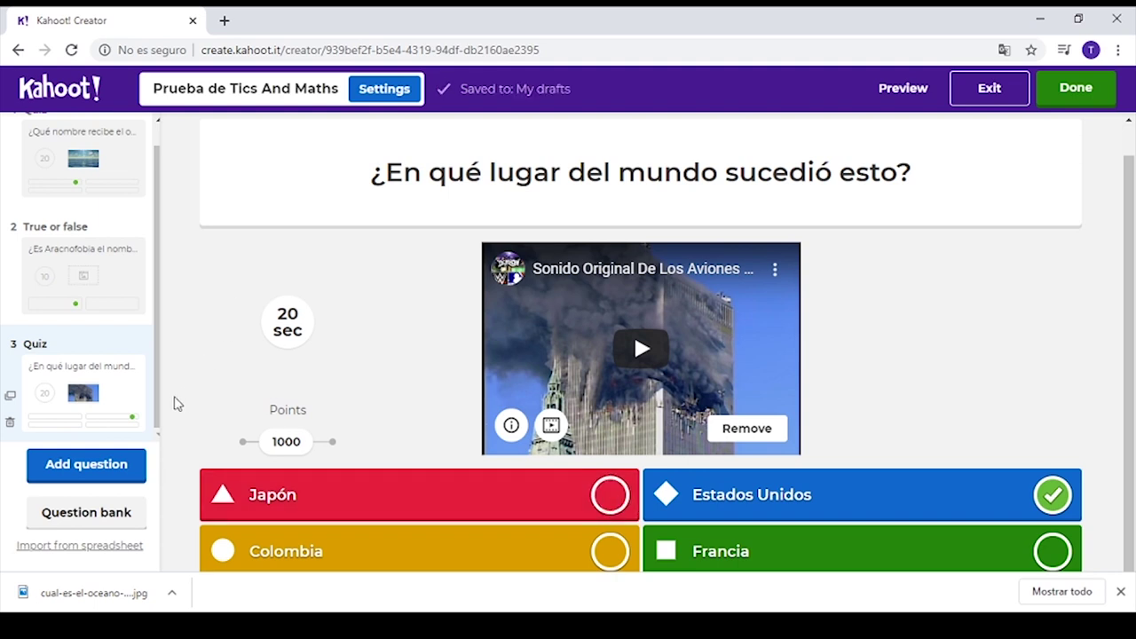
{"action": "left_click", "coordinate": [89, 463]}
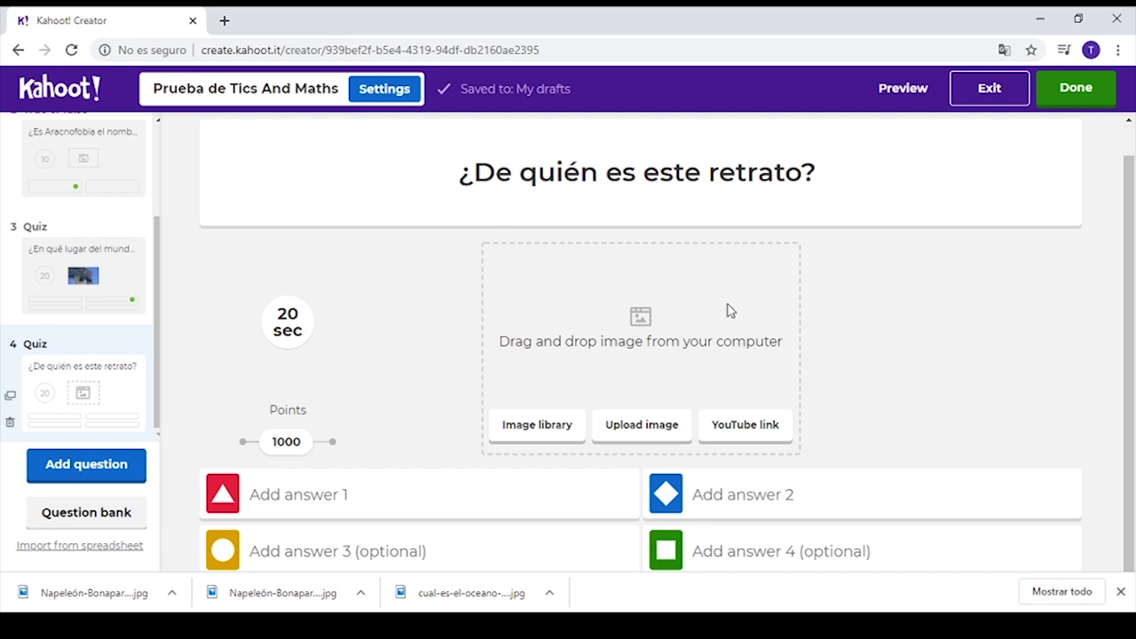
- Attach the Napoleon portrait image and mark Napoleón Bonaparte correct, keeping the 20-second timer
{"action": "left_click", "coordinate": [636, 433]}
{"action": "double_click", "coordinate": [840, 274]}
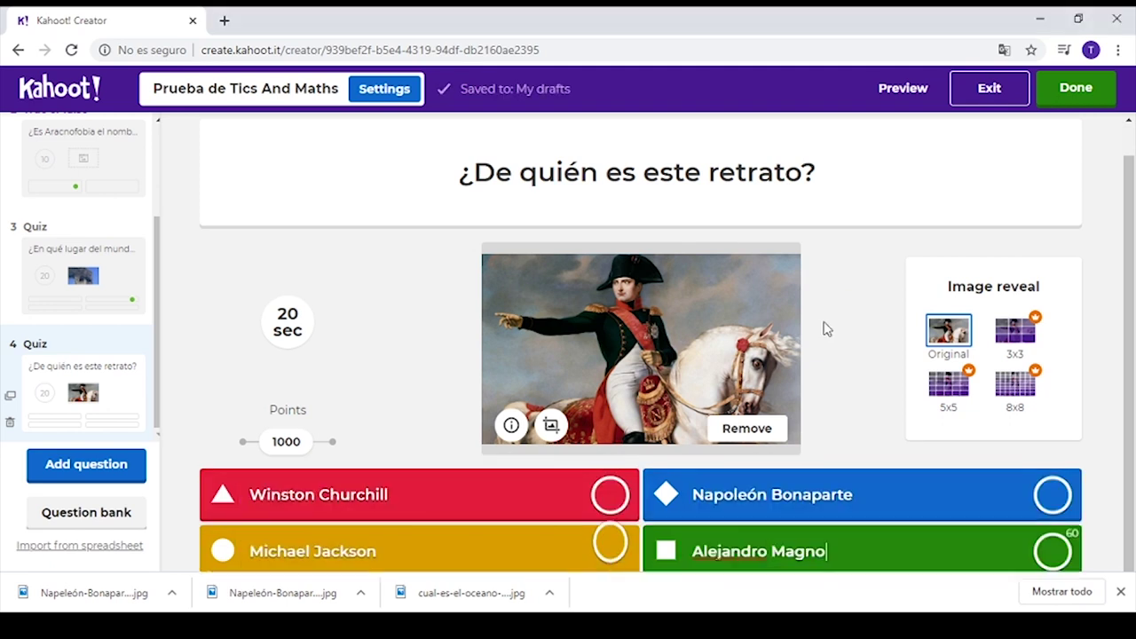
{"action": "left_click", "coordinate": [1060, 500]}
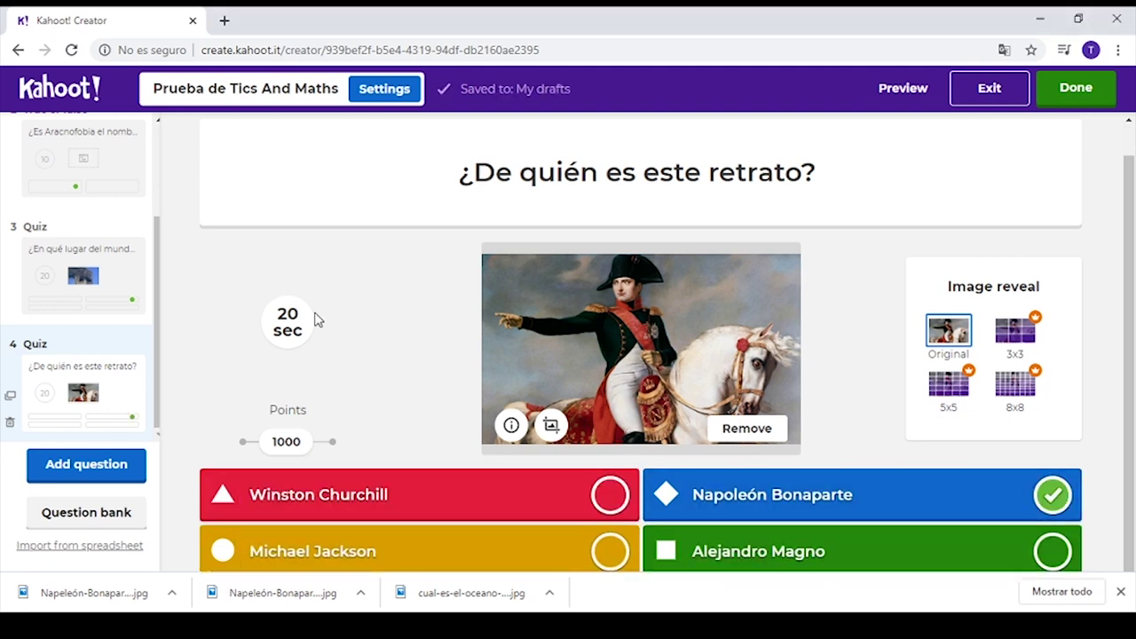
{"action": "left_click", "coordinate": [299, 323]}
{"action": "left_click", "coordinate": [348, 324]}
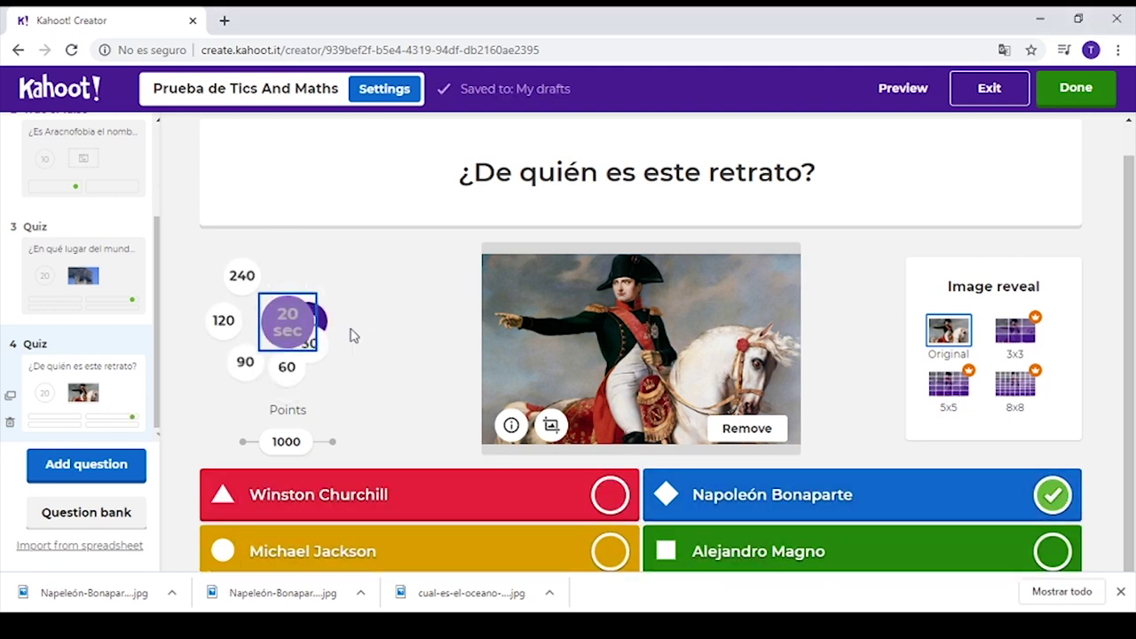
{"action": "scroll", "coordinate": [351, 344], "scroll_direction": "up", "scroll_amount": 1}
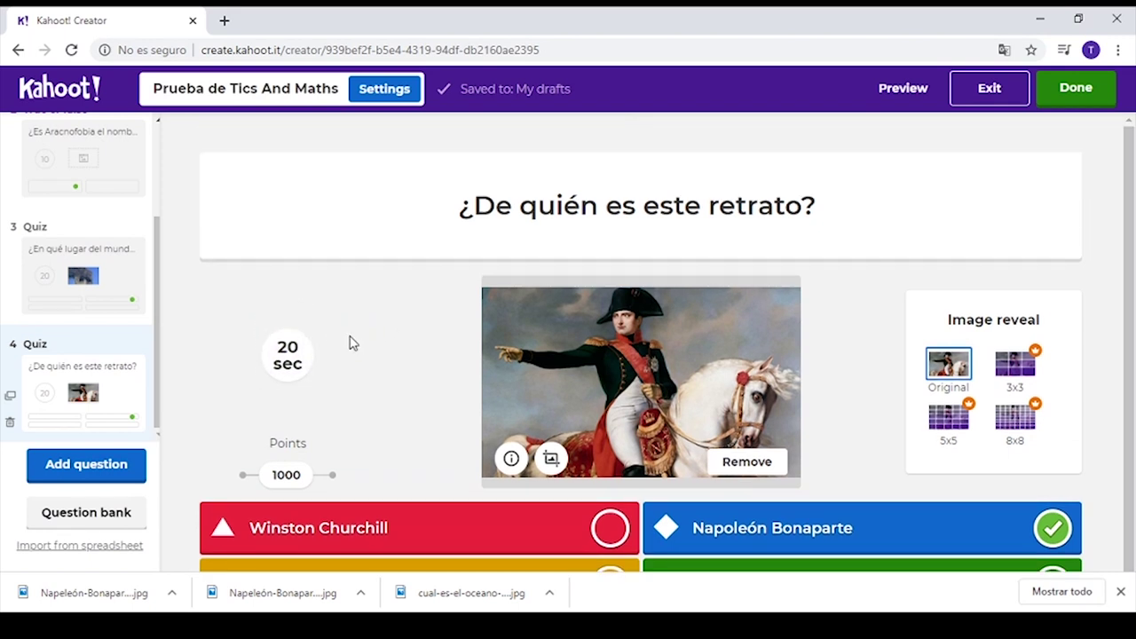
{"action": "scroll", "coordinate": [1045, 249], "scroll_direction": "down", "scroll_amount": 1}
{"action": "scroll", "coordinate": [1074, 134], "scroll_direction": "up", "scroll_amount": 1}
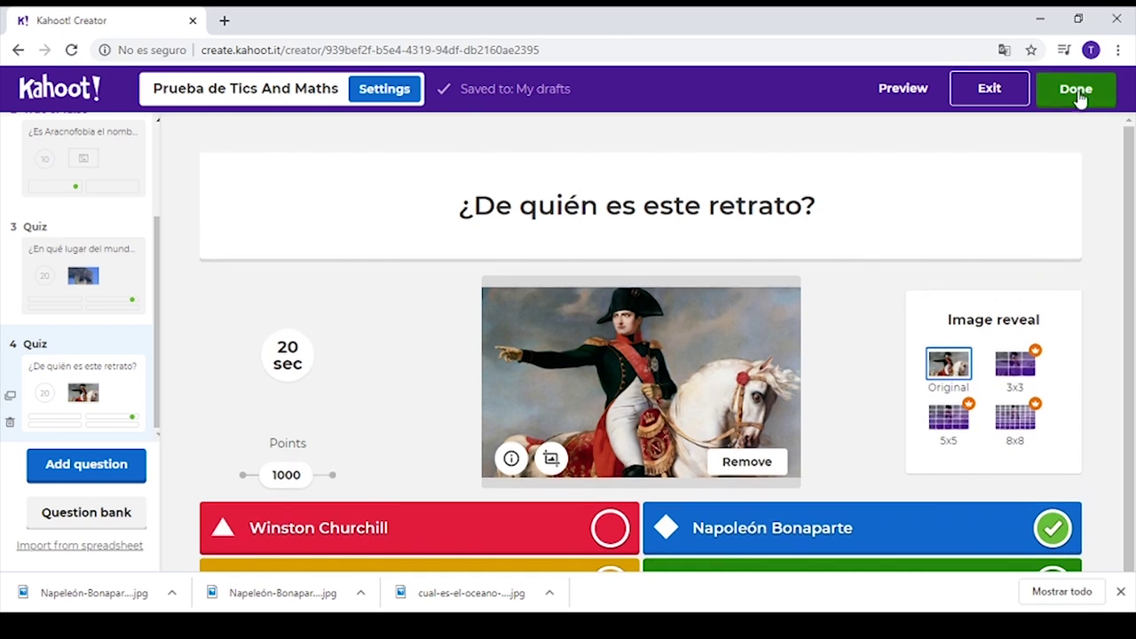
- Finish editing, open Prueba de Tics And Maths, host it live, and expand the game options
{"action": "left_click", "coordinate": [1087, 99]}
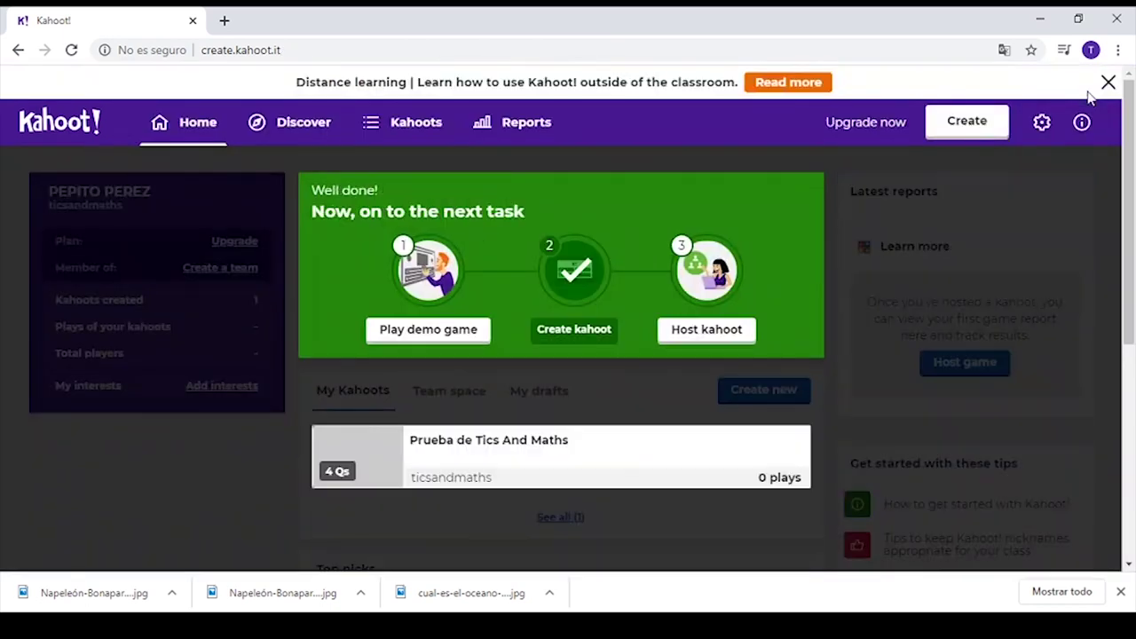
{"action": "left_click", "coordinate": [468, 444]}
{"action": "left_click", "coordinate": [55, 487]}
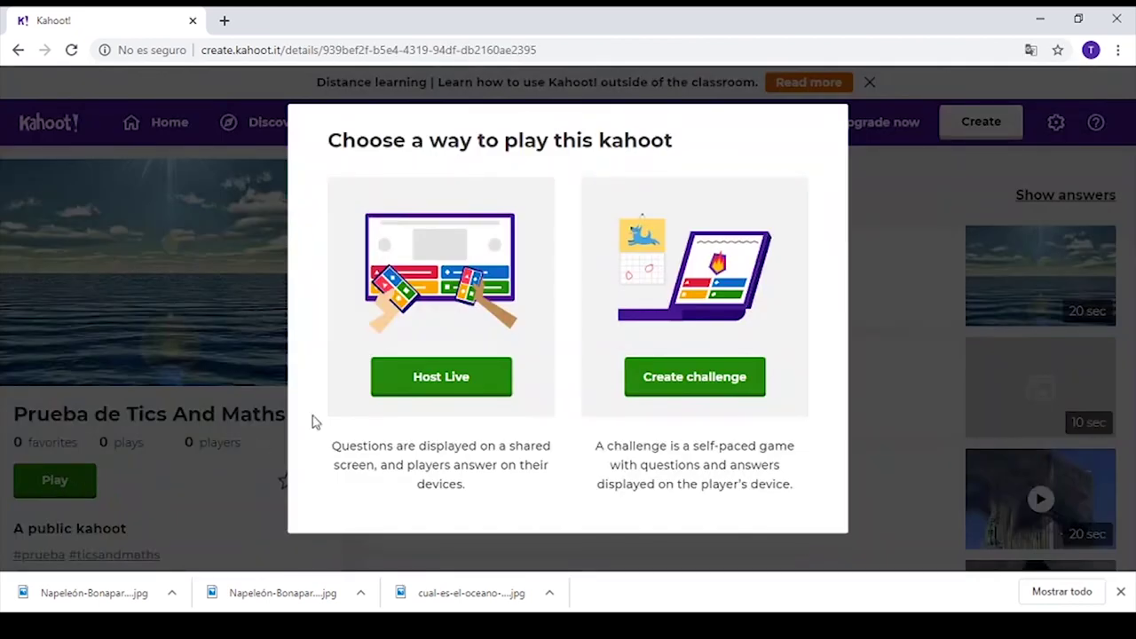
{"action": "left_click", "coordinate": [484, 380]}
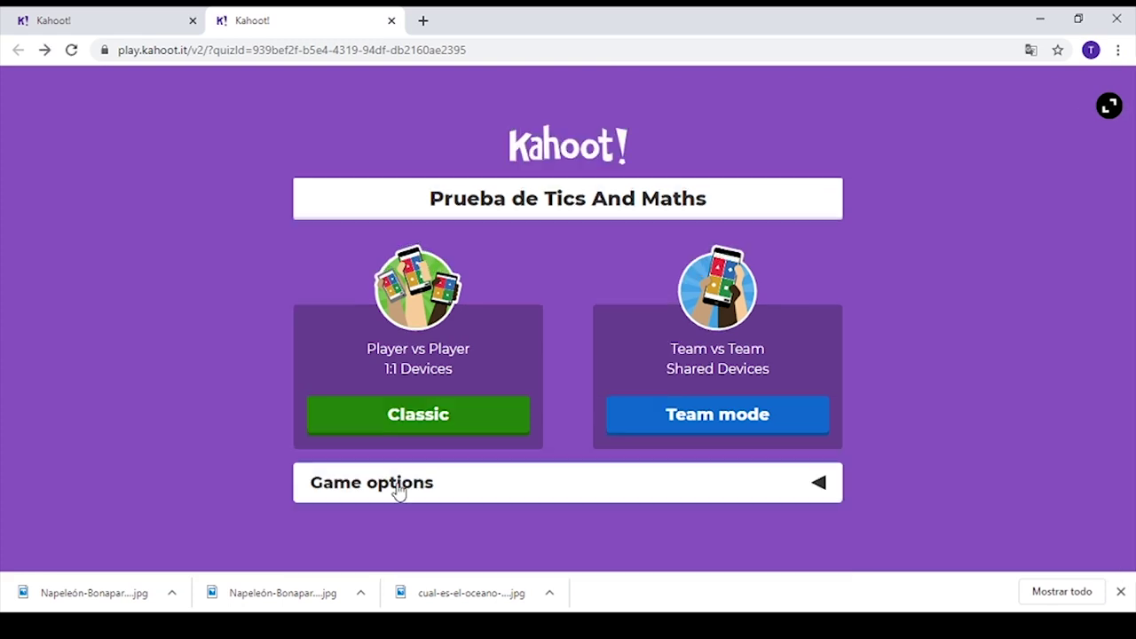
{"action": "left_click", "coordinate": [368, 477]}
{"action": "scroll", "coordinate": [198, 388], "scroll_direction": "down", "scroll_amount": 3}
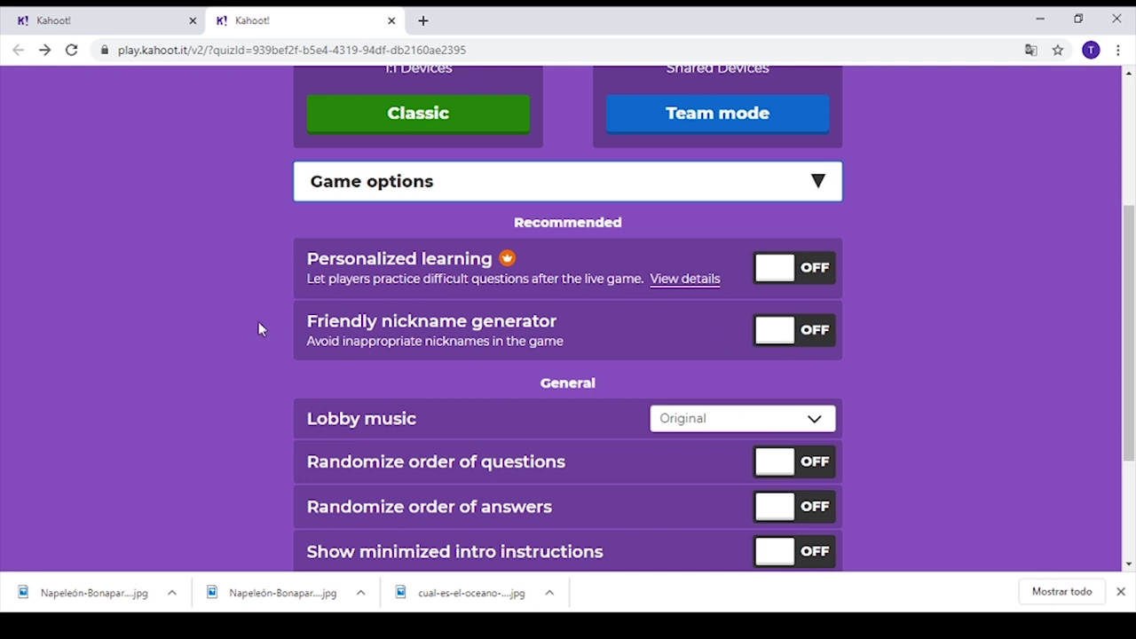
- Turn on Friendly nickname generator and randomized question and answer order, keeping Original lobby music
{"action": "left_click", "coordinate": [818, 337]}
{"action": "scroll", "coordinate": [887, 328], "scroll_direction": "down", "scroll_amount": 3}
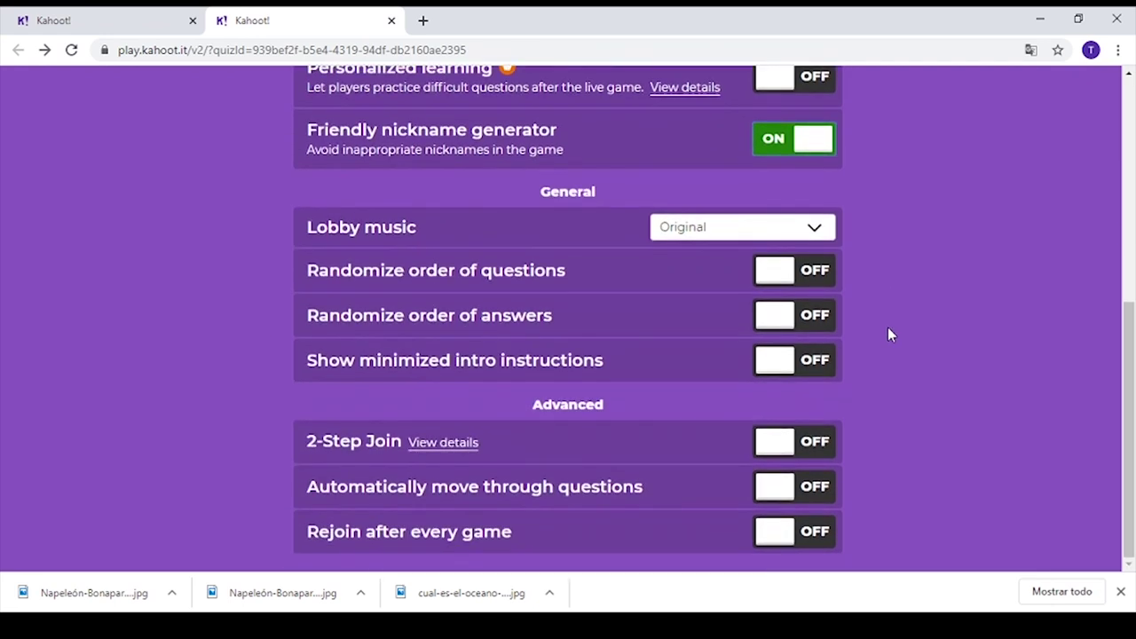
{"action": "left_click", "coordinate": [817, 284]}
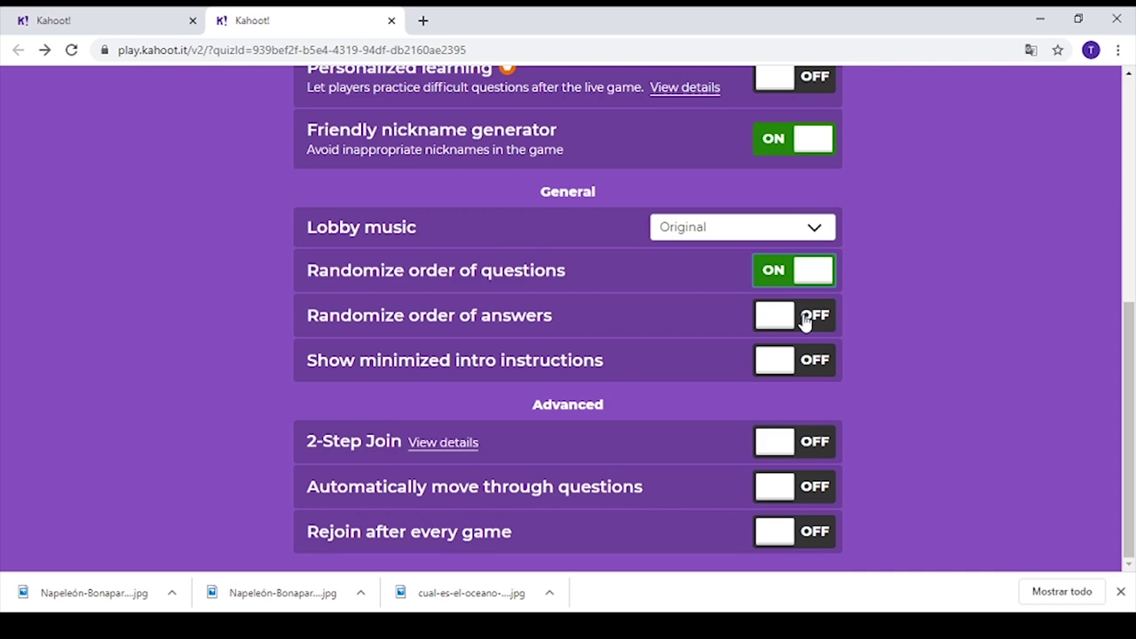
{"action": "left_click", "coordinate": [812, 322]}
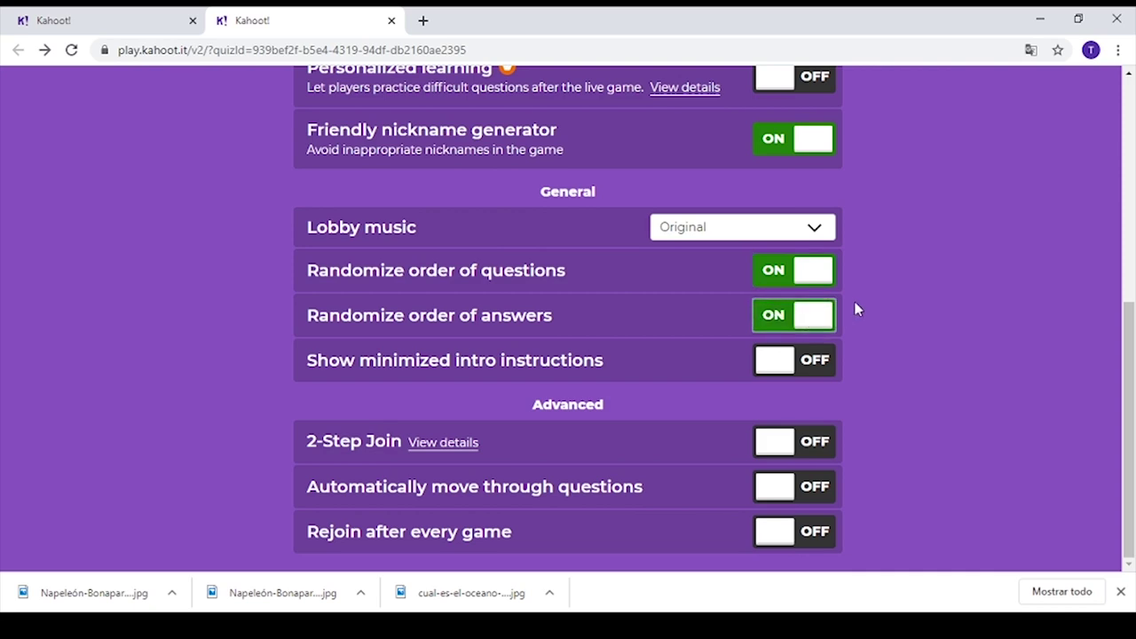
{"action": "scroll", "coordinate": [909, 312], "scroll_direction": "up", "scroll_amount": 5}
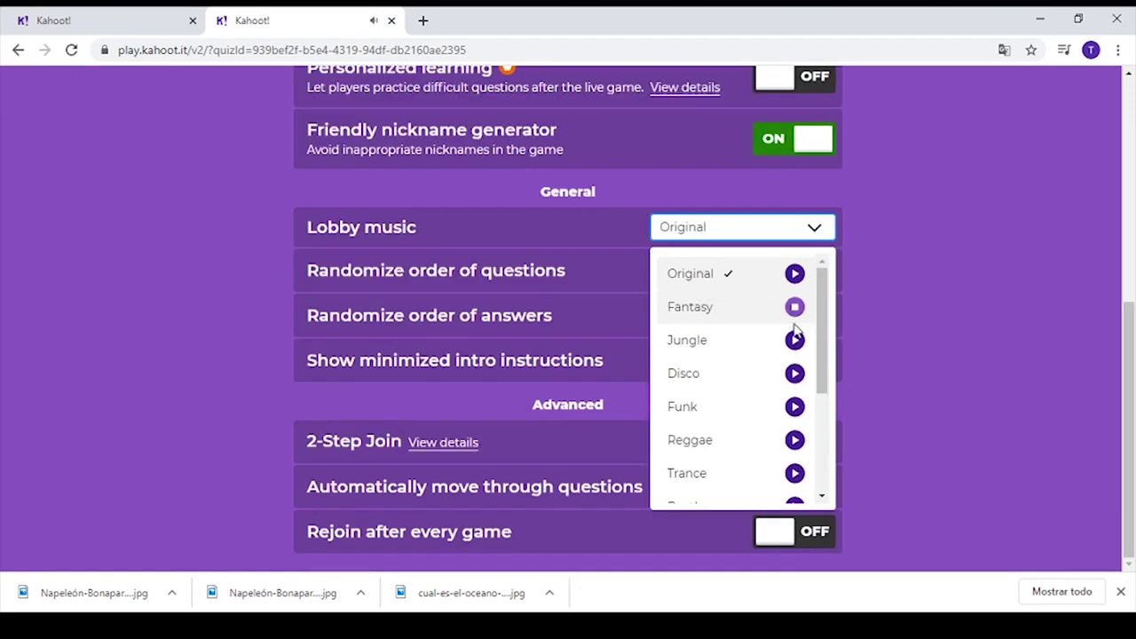
{"action": "left_click", "coordinate": [811, 229]}
{"action": "left_click", "coordinate": [811, 229]}
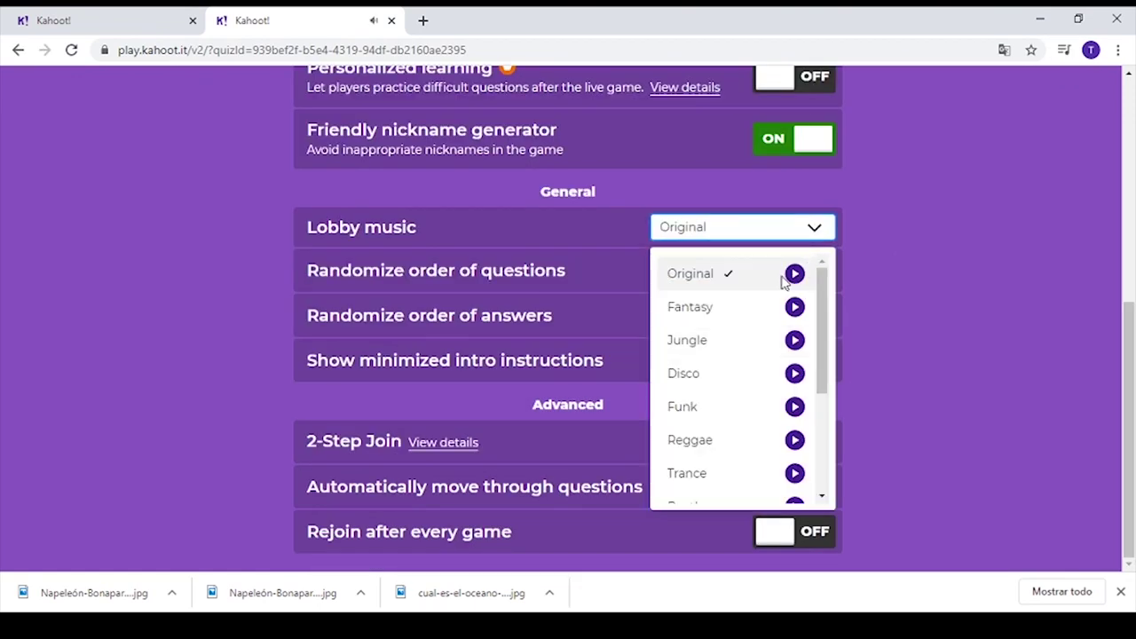
{"action": "left_click", "coordinate": [809, 231]}
- Hide the game options and start the game in Classic mode
{"action": "scroll", "coordinate": [924, 408], "scroll_direction": "up", "scroll_amount": 6}
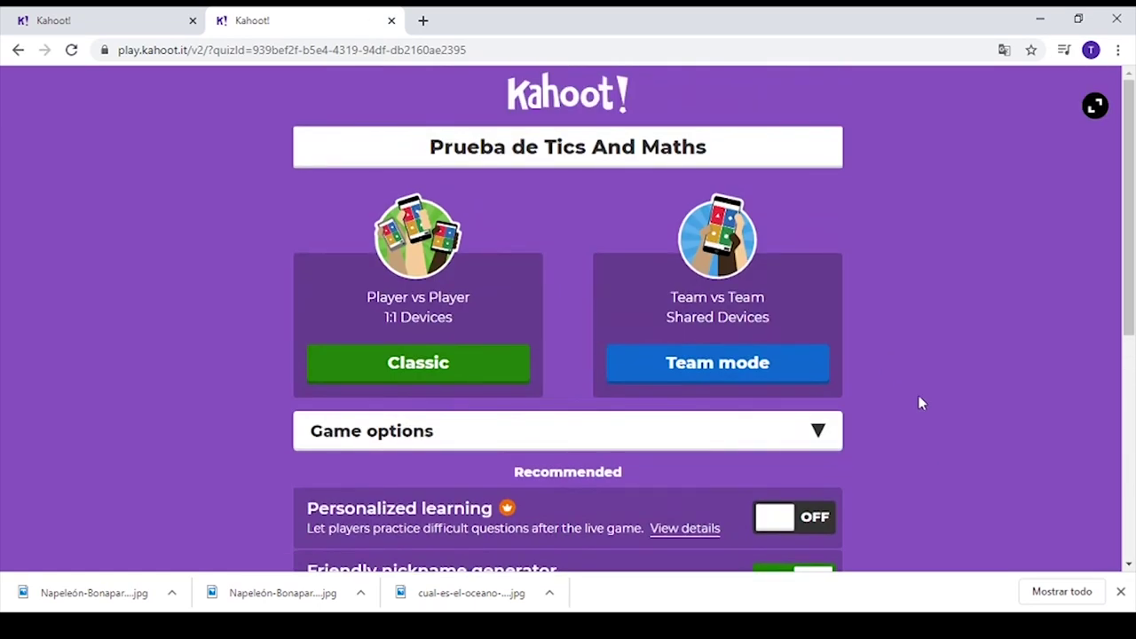
{"action": "left_click", "coordinate": [526, 418]}
{"action": "left_click", "coordinate": [480, 417]}
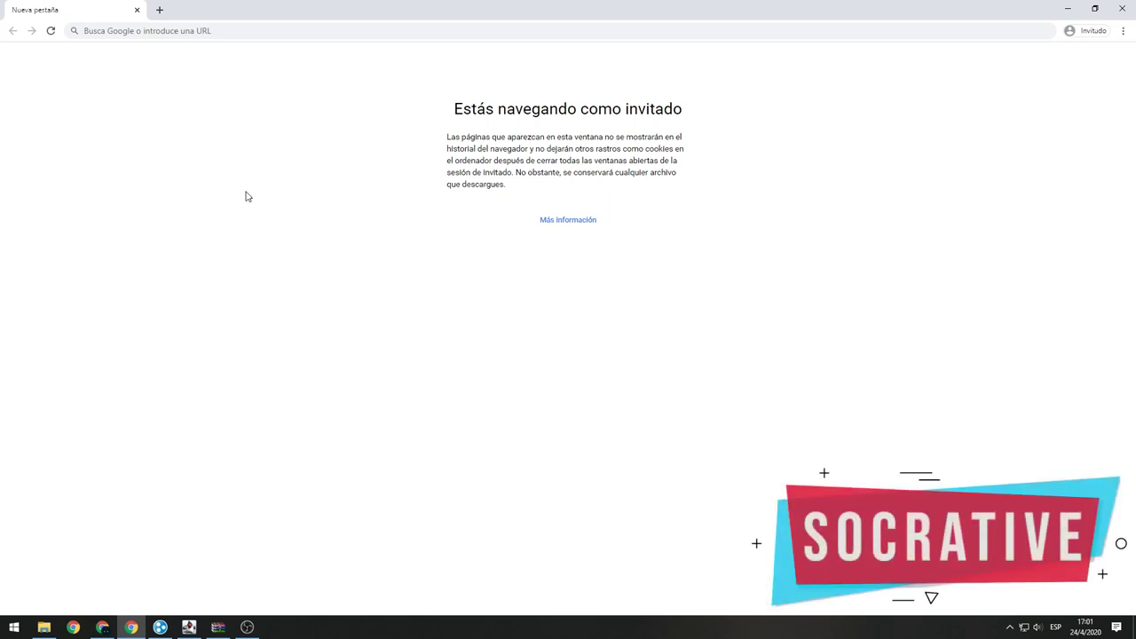
- Search Google for 'socrative' and open the Socrative: Home result
{"action": "left_click", "coordinate": [215, 36]}
{"action": "type", "text": "soc"}
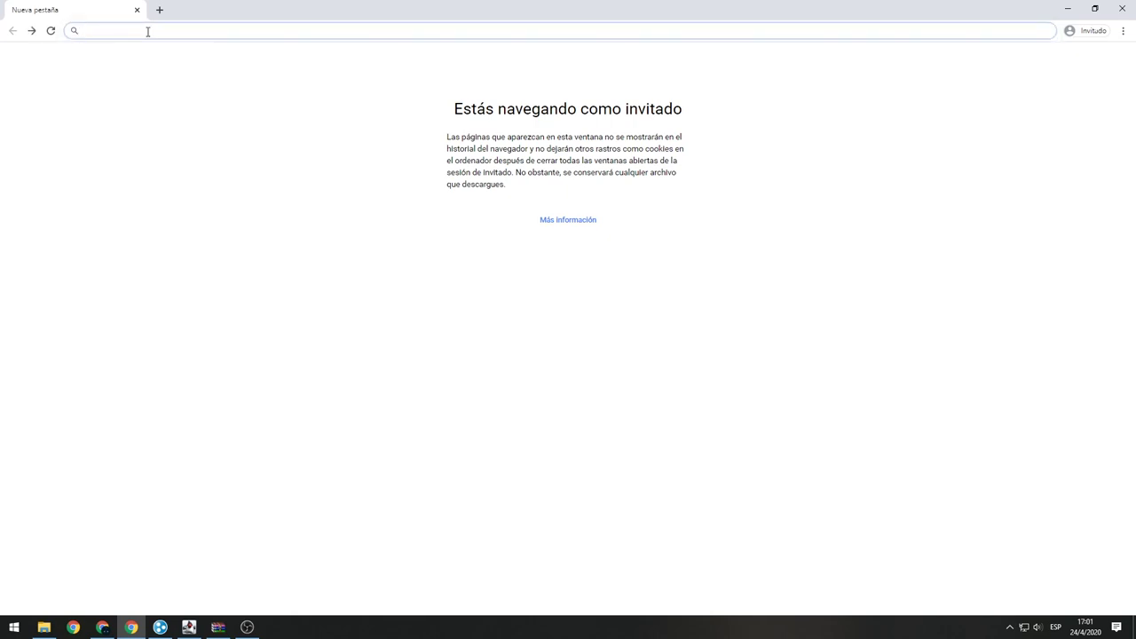
{"action": "type", "text": "socrative"}
{"action": "key", "text": "Return"}
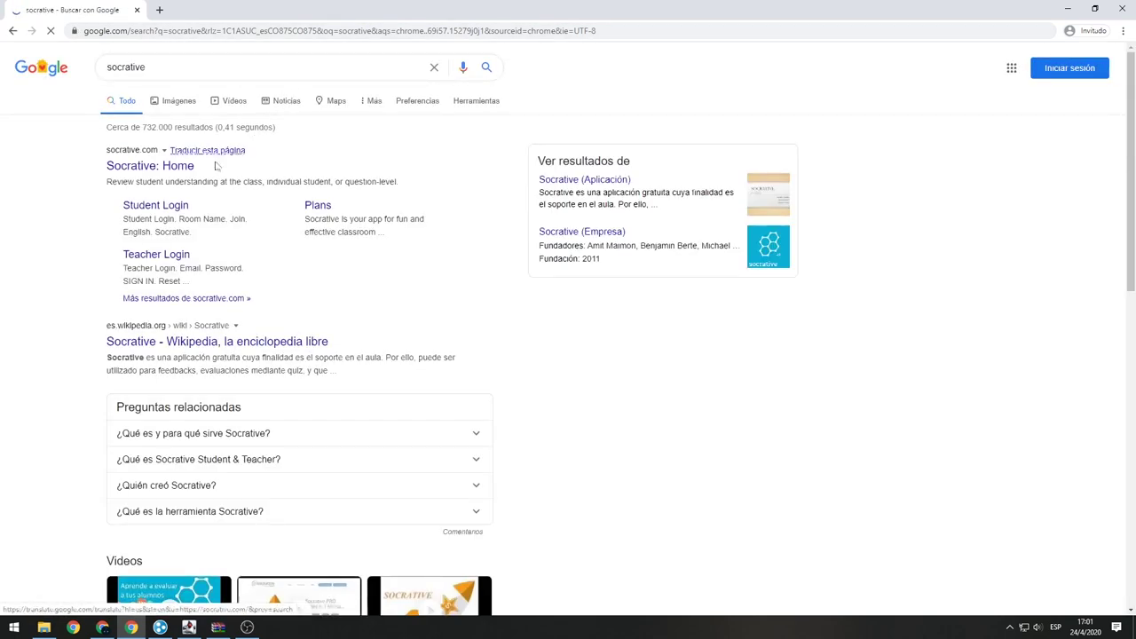
{"action": "left_click", "coordinate": [156, 167]}
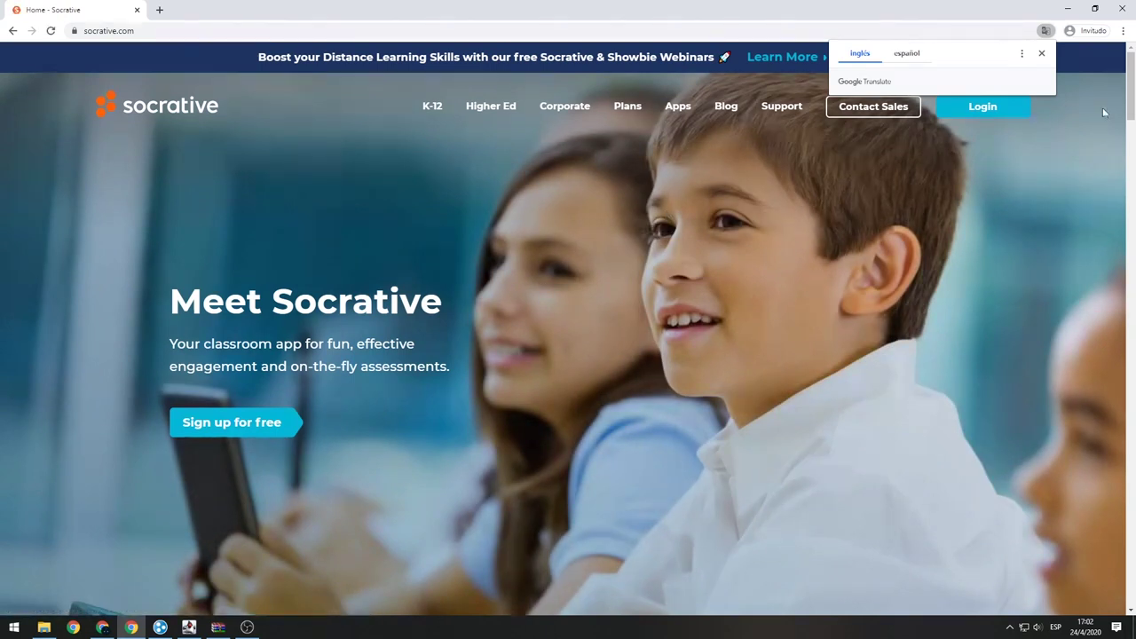
- Dismiss the translation prompt, start the free teacher sign-up and submit the profile details
{"action": "left_click", "coordinate": [1042, 53]}
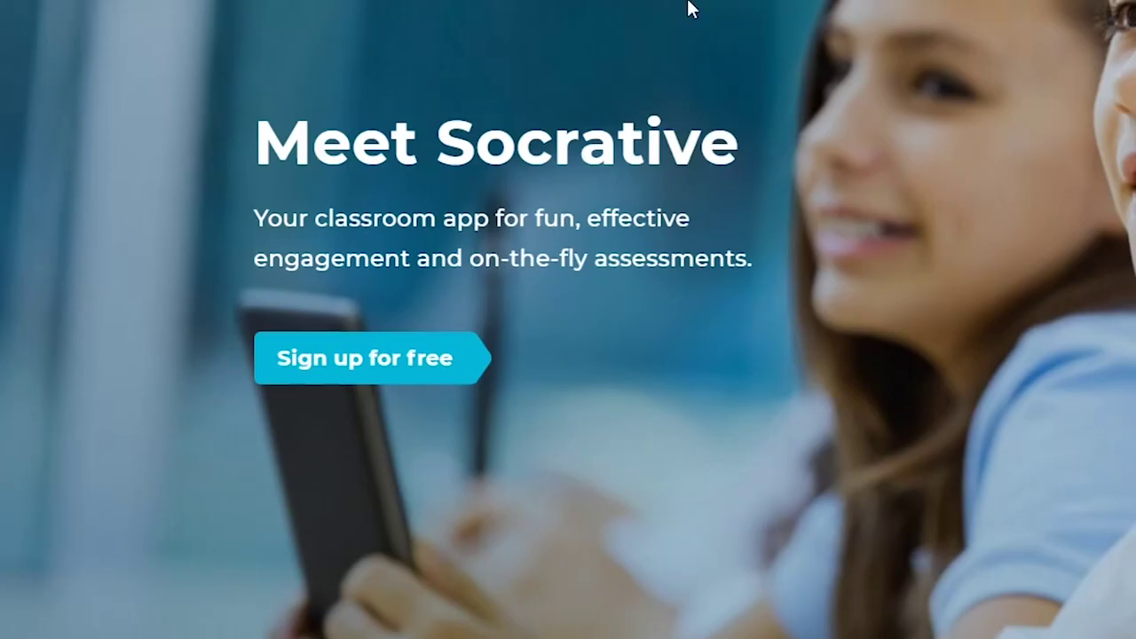
{"action": "left_click", "coordinate": [373, 364]}
{"action": "left_click_drag", "start_coordinate": [175, 183], "coordinate": [280, 195]}
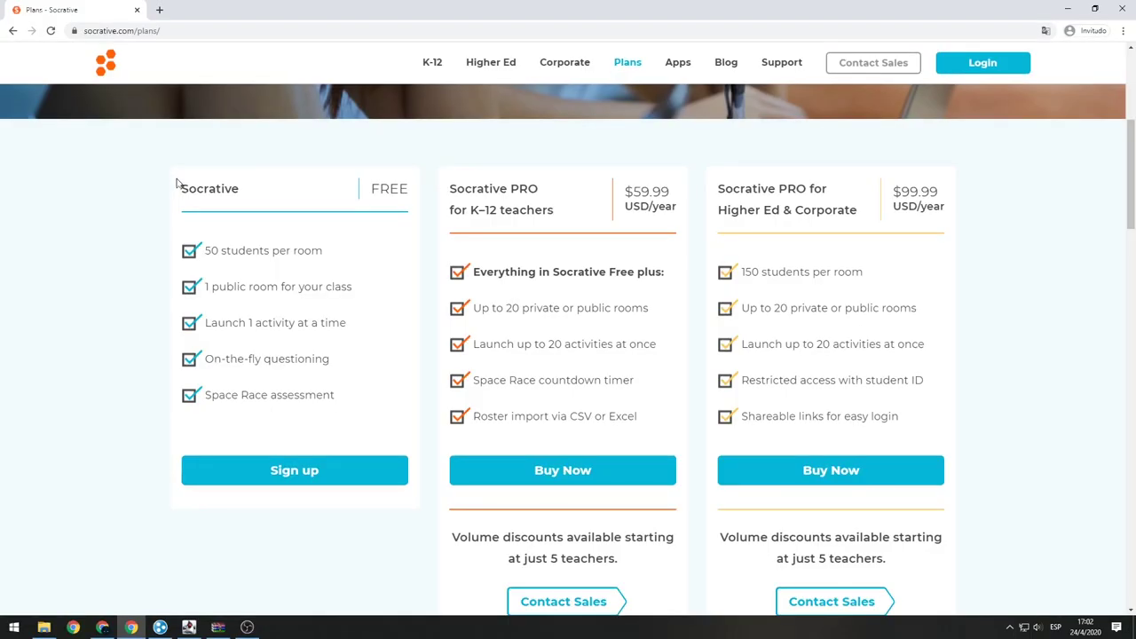
{"action": "left_click", "coordinate": [275, 470]}
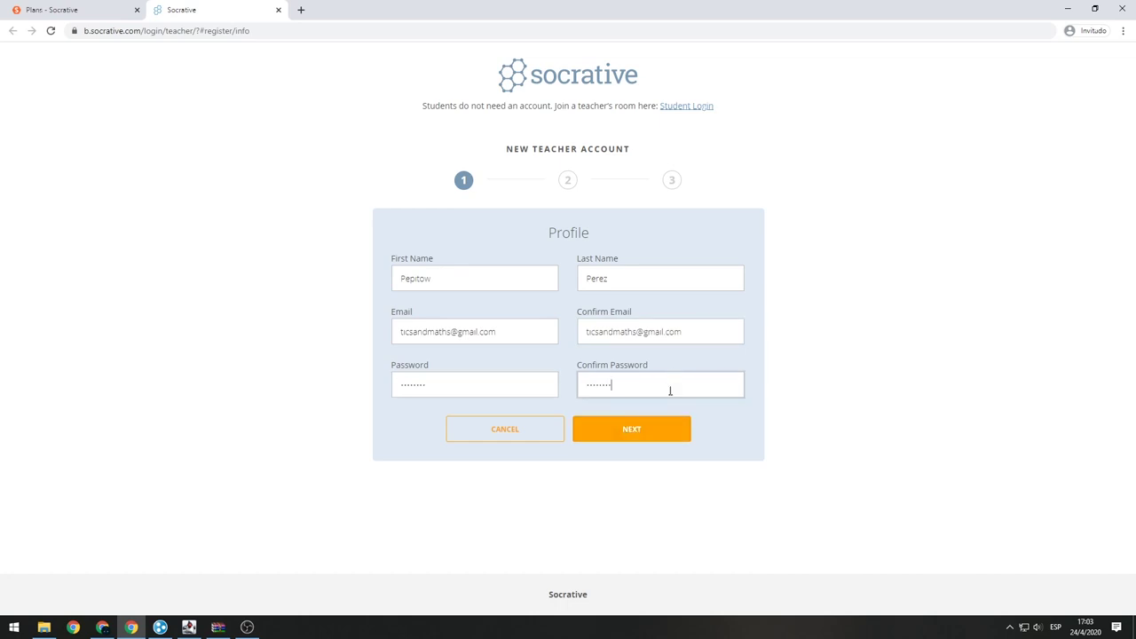
{"action": "left_click", "coordinate": [659, 431]}
- Set country to Colombia, organization type to Primary/Secondary School, and school to SCHOOL NOT LISTED
{"action": "left_click", "coordinate": [474, 277]}
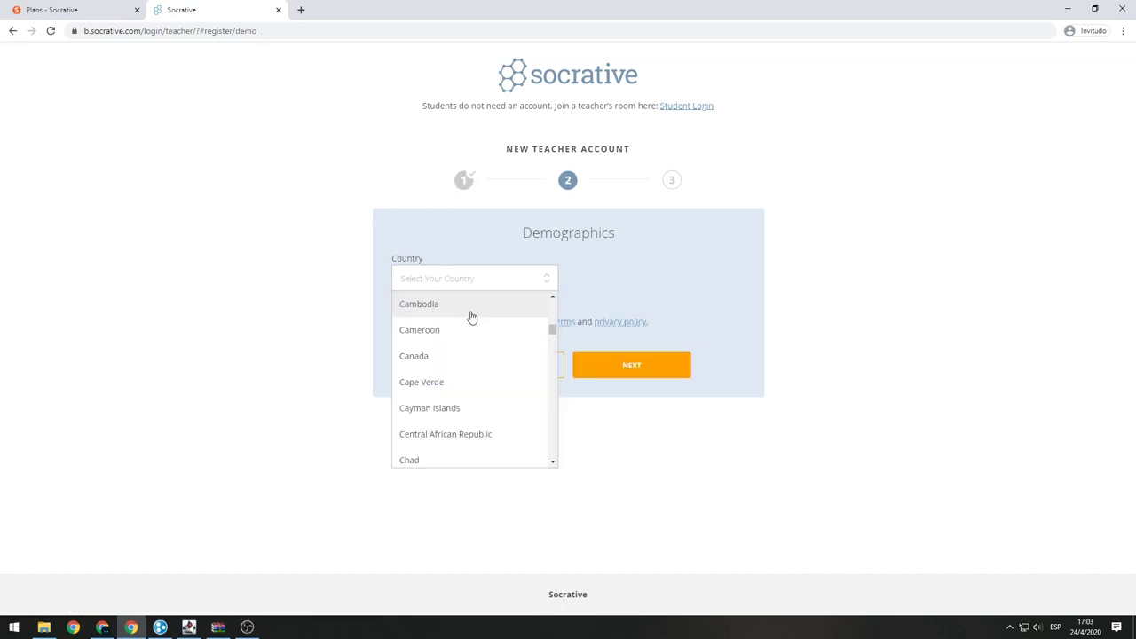
{"action": "scroll", "coordinate": [473, 318], "scroll_direction": "down", "scroll_amount": 3}
{"action": "left_click", "coordinate": [471, 317]}
{"action": "left_click", "coordinate": [671, 288]}
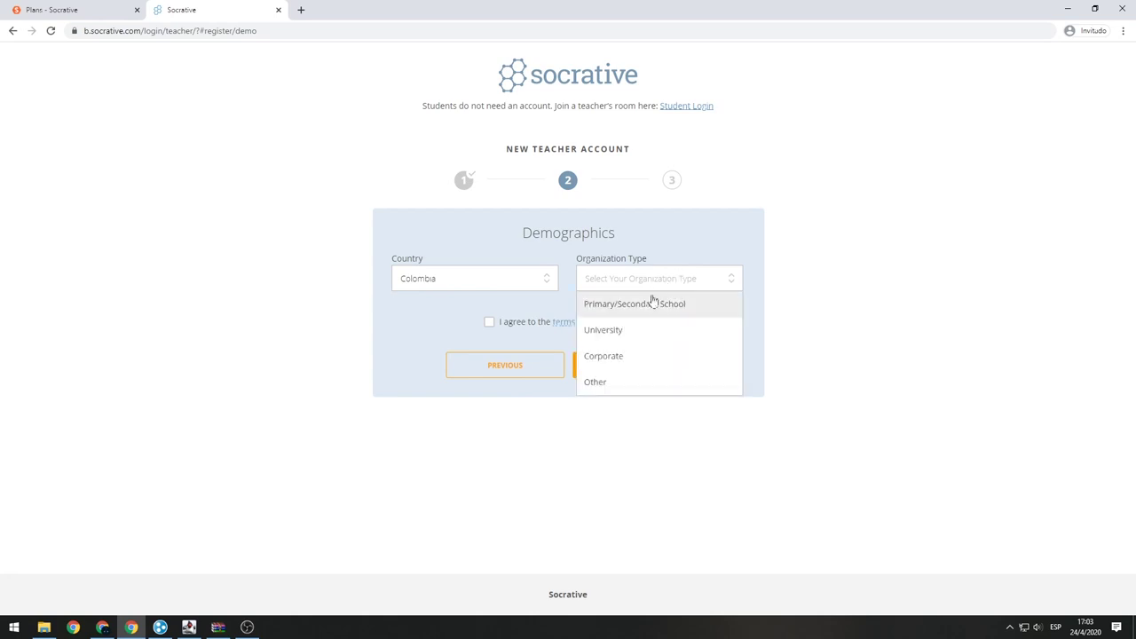
{"action": "left_click", "coordinate": [630, 313]}
{"action": "left_click", "coordinate": [540, 331]}
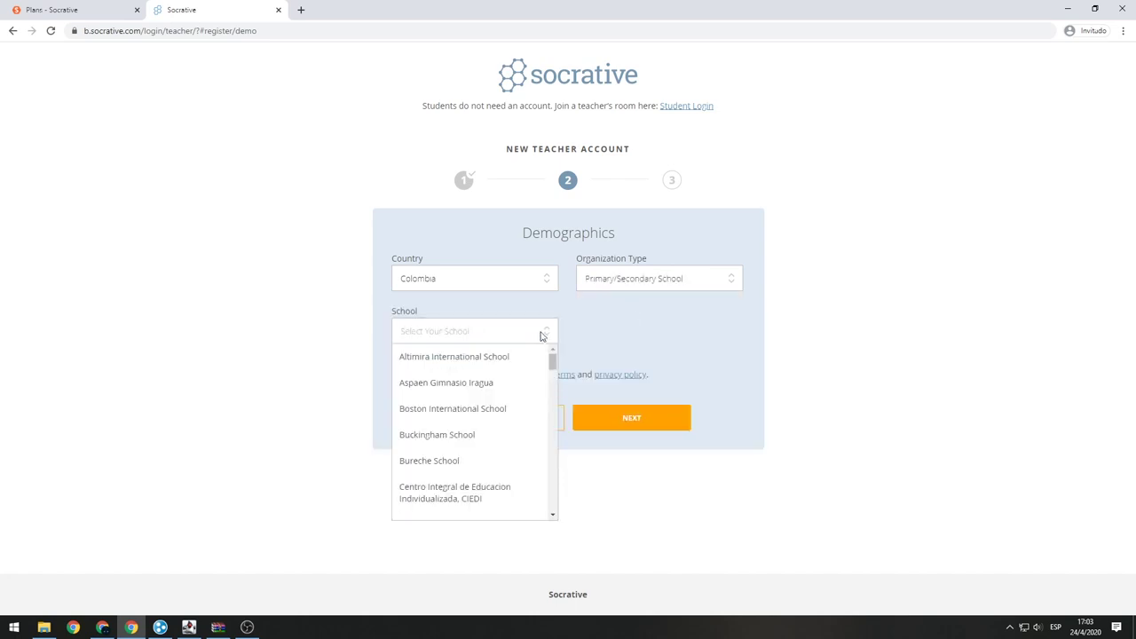
{"action": "scroll", "coordinate": [474, 364], "scroll_direction": "down", "scroll_amount": 5}
{"action": "scroll", "coordinate": [479, 364], "scroll_direction": "down", "scroll_amount": 15}
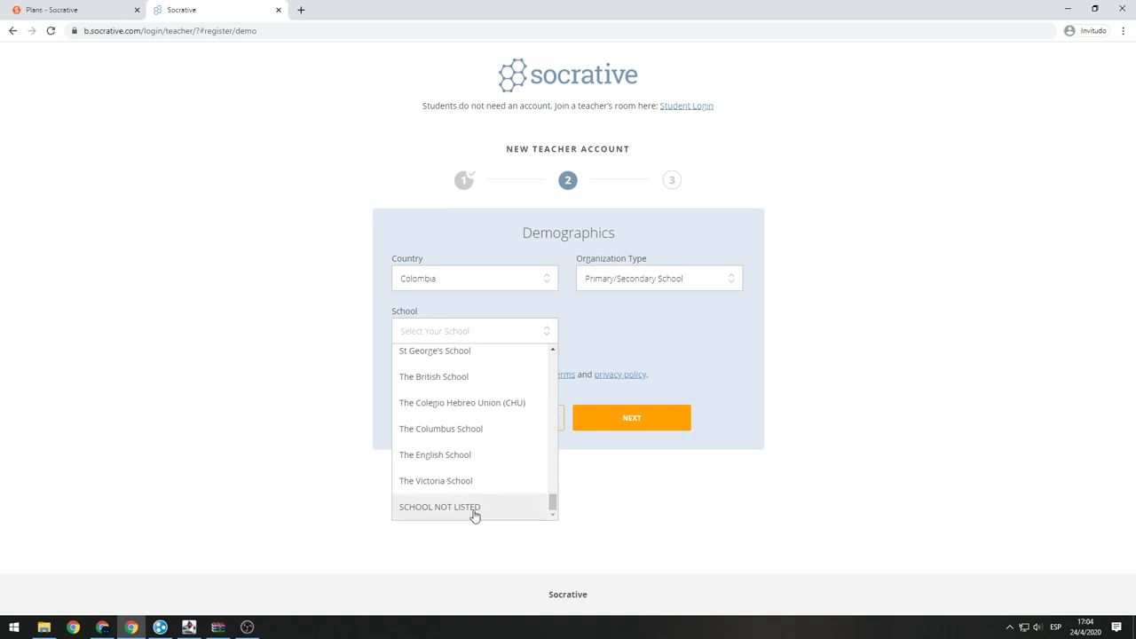
{"action": "left_click", "coordinate": [474, 511]}
- Enter the school's name, set role to Teacher, accept the terms, and finish with Socrative FREE
{"action": "left_click", "coordinate": [616, 336]}
{"action": "left_click", "coordinate": [426, 385]}
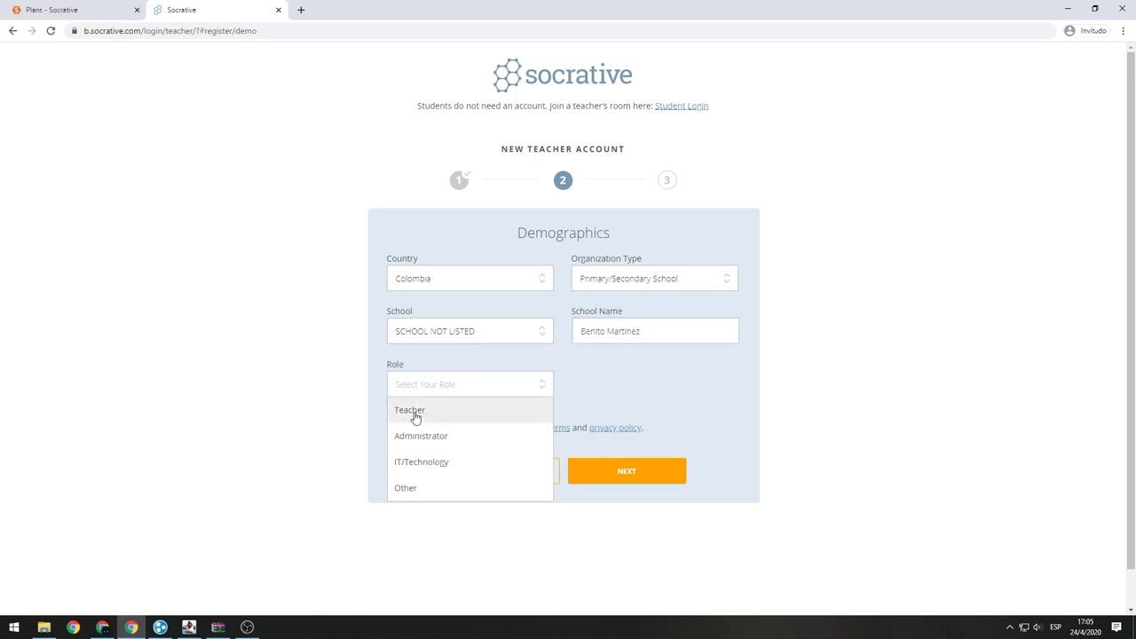
{"action": "left_click", "coordinate": [417, 410]}
{"action": "left_click", "coordinate": [484, 429]}
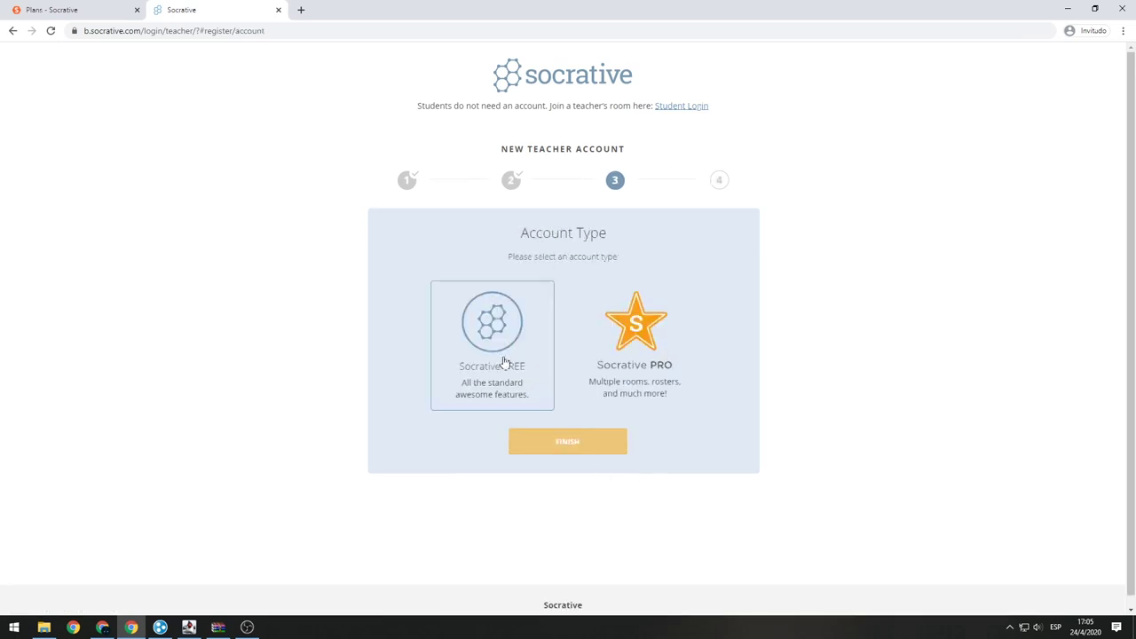
{"action": "left_click", "coordinate": [488, 356]}
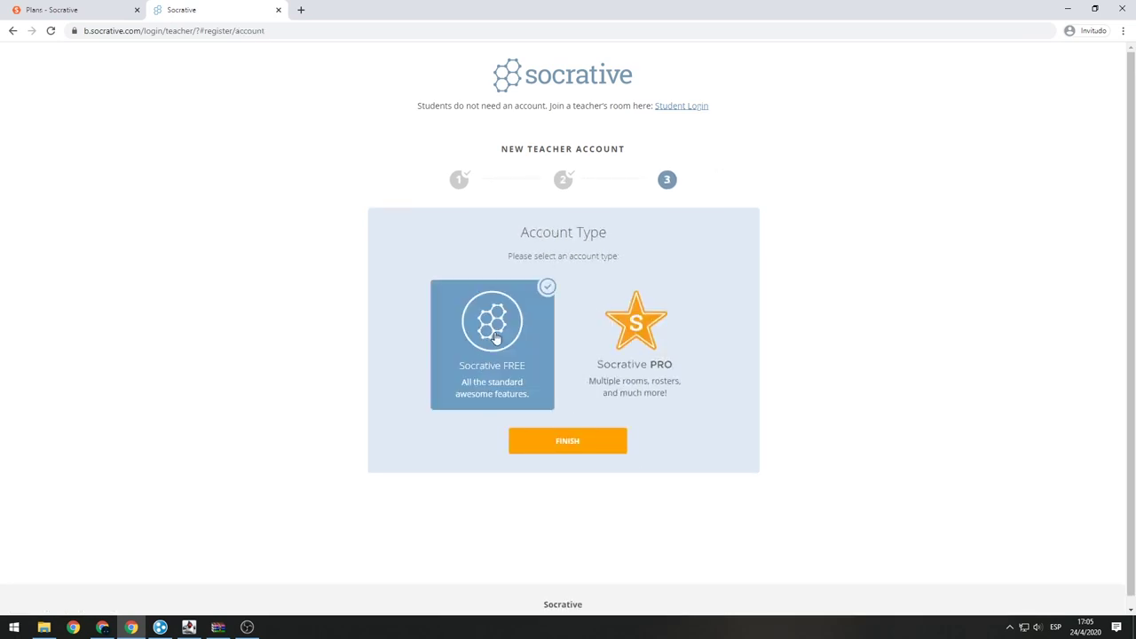
{"action": "left_click", "coordinate": [556, 448]}
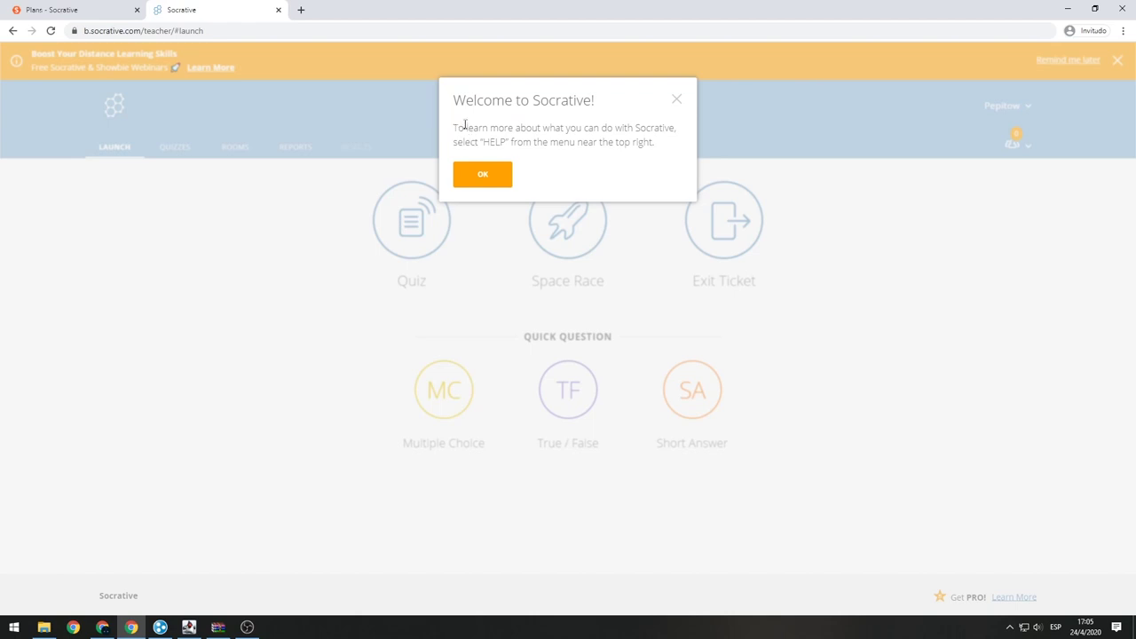
- Dismiss the welcome message and promotion banners and open the QUIZZES library
{"action": "key", "text": "Escape"}
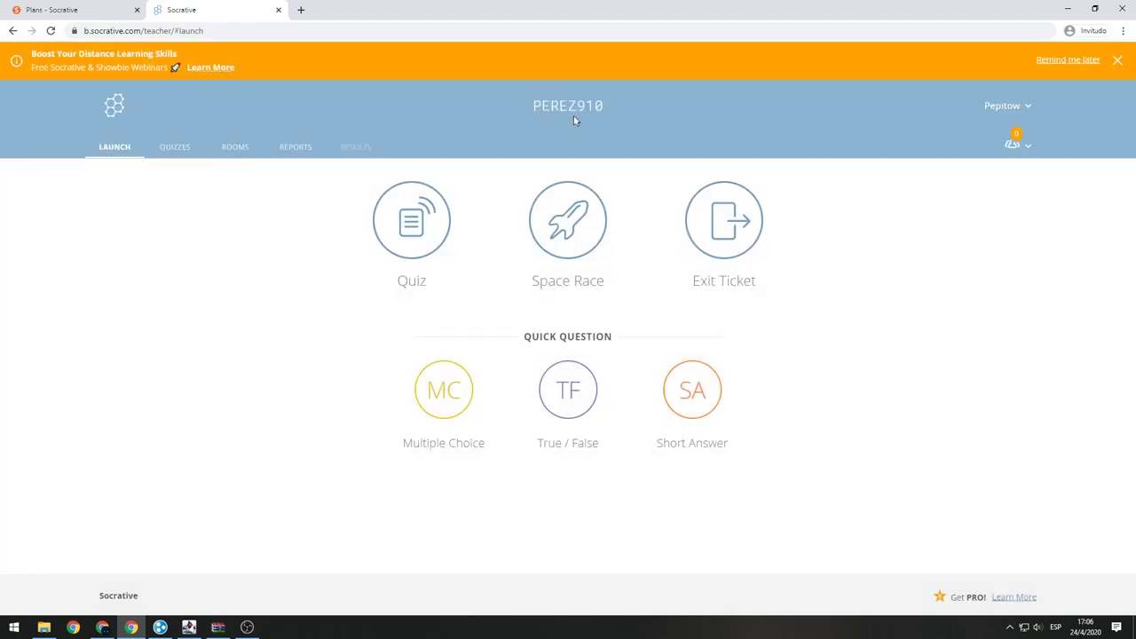
{"action": "left_click", "coordinate": [1117, 61]}
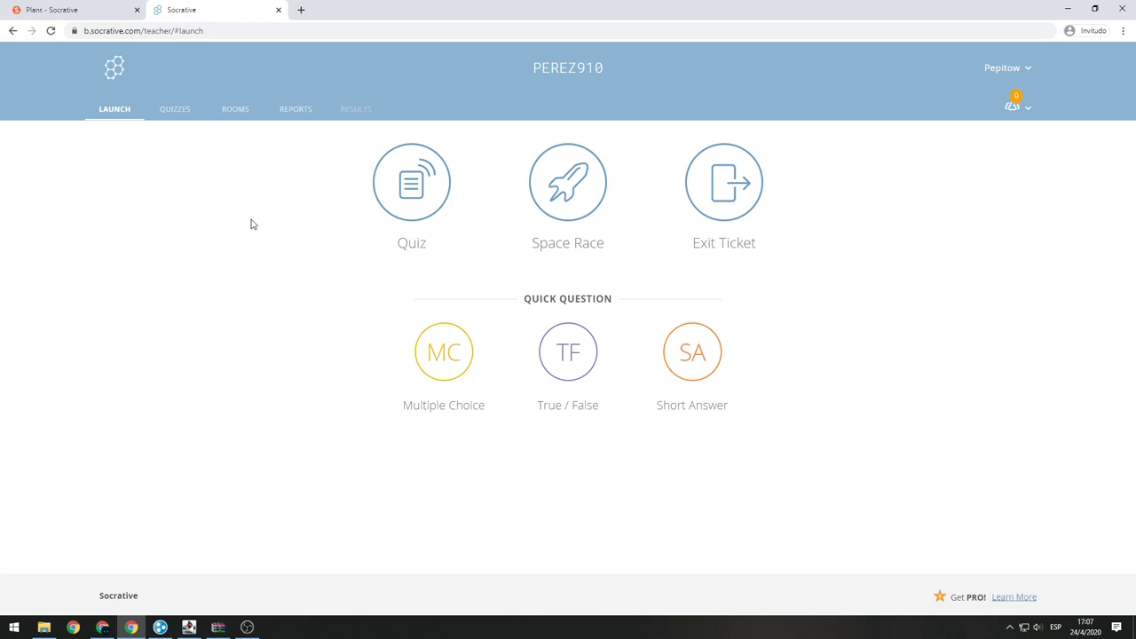
{"action": "left_click", "coordinate": [181, 109]}
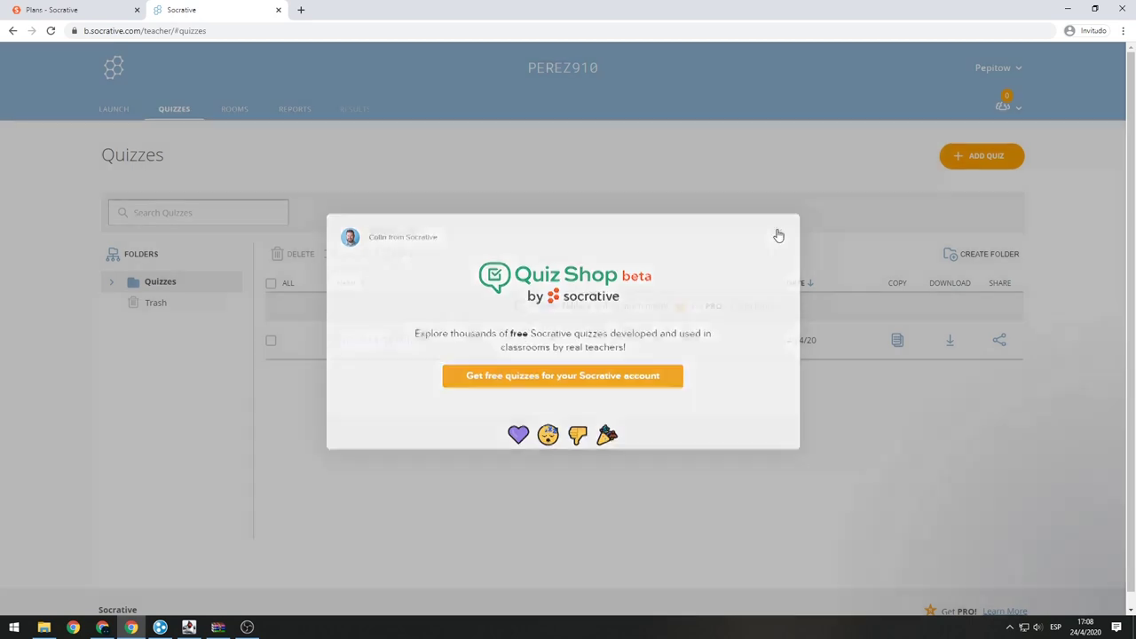
{"action": "left_click", "coordinate": [779, 234]}
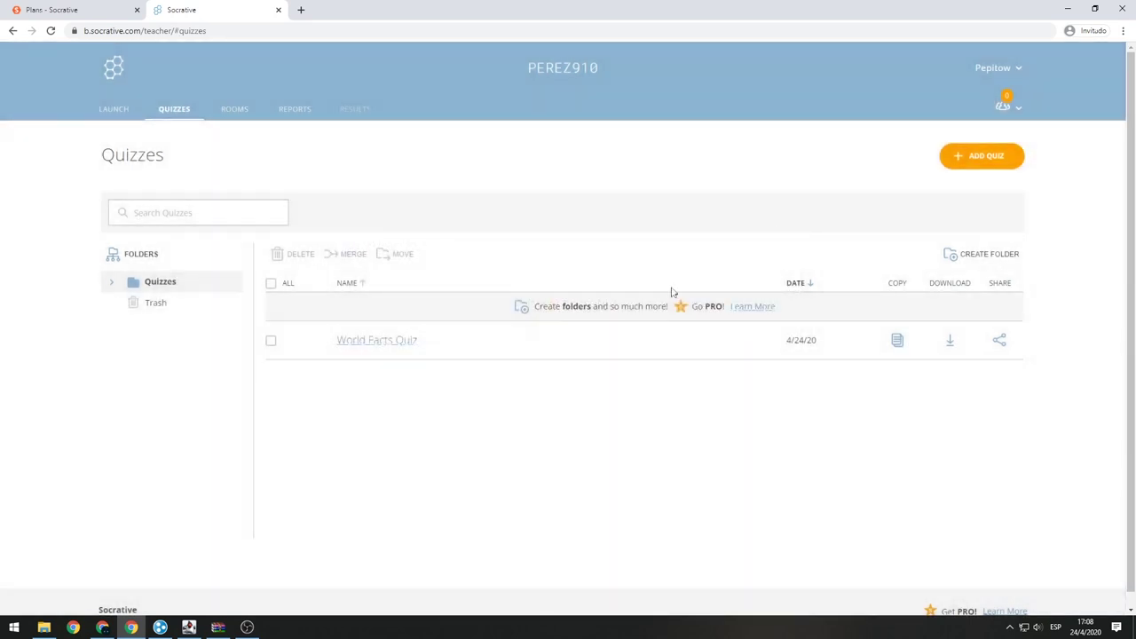
- Delete the World Facts Quiz and create a new quiz via ADD SOMETHING
{"action": "left_click", "coordinate": [271, 340]}
{"action": "left_click", "coordinate": [286, 255]}
{"action": "left_click", "coordinate": [645, 451]}
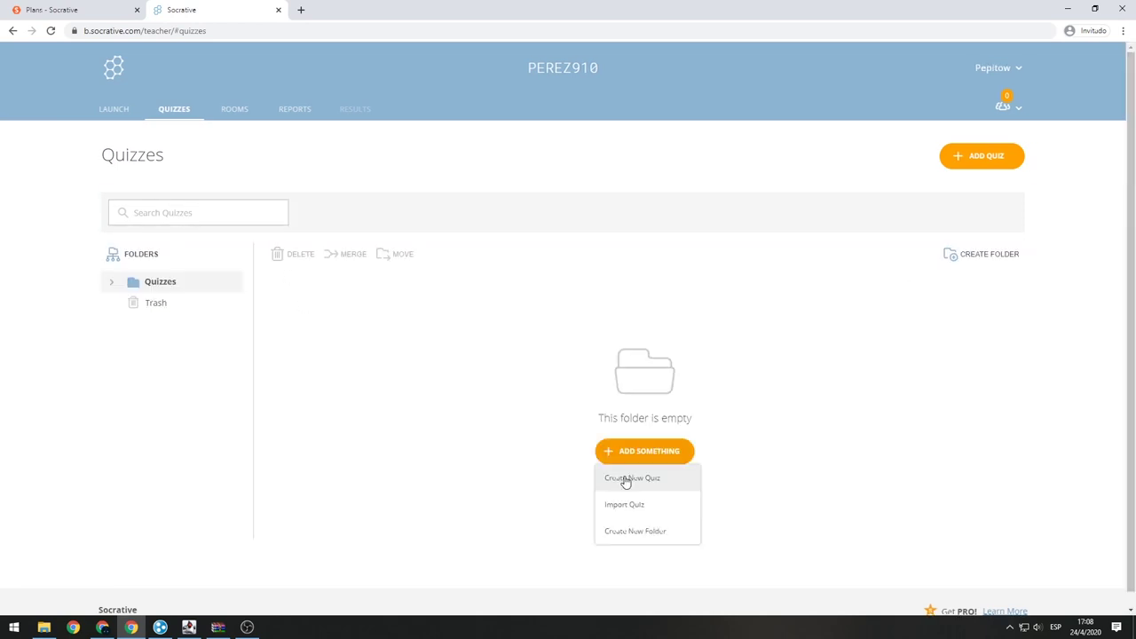
{"action": "left_click", "coordinate": [632, 478]}
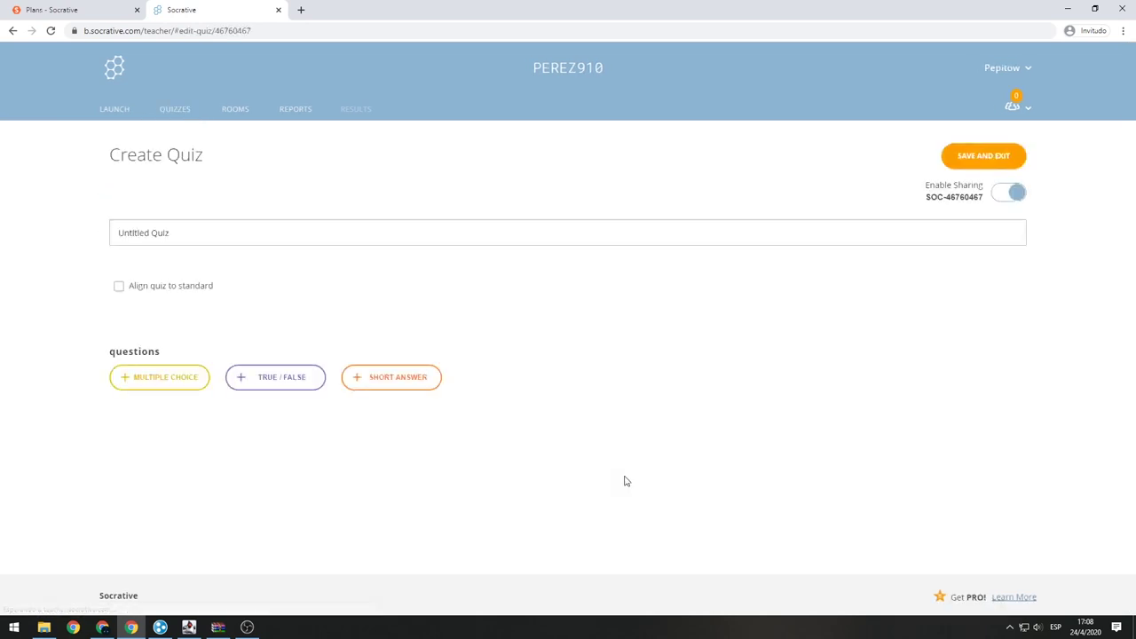
- Title the quiz 'Imposible RESPONDER' and enter answers Brasil, EEUU, RUSIA, CHINA, INDIA
{"action": "type", "text": "Imposible RESPONDER"}
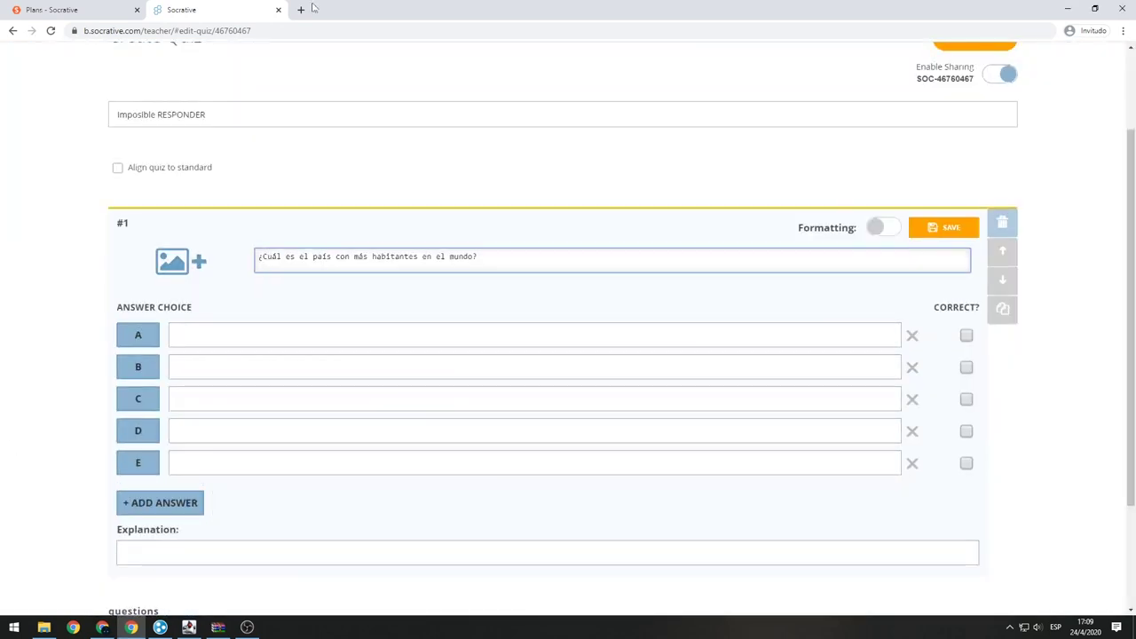
{"action": "type", "text": "Brasil"}
{"action": "key", "text": "Tab"}
{"action": "type", "text": "EEUU"}
{"action": "key", "text": "Tab"}
{"action": "type", "text": "RUSIA"}
{"action": "key", "text": "Tab"}
{"action": "type", "text": "CHINA"}
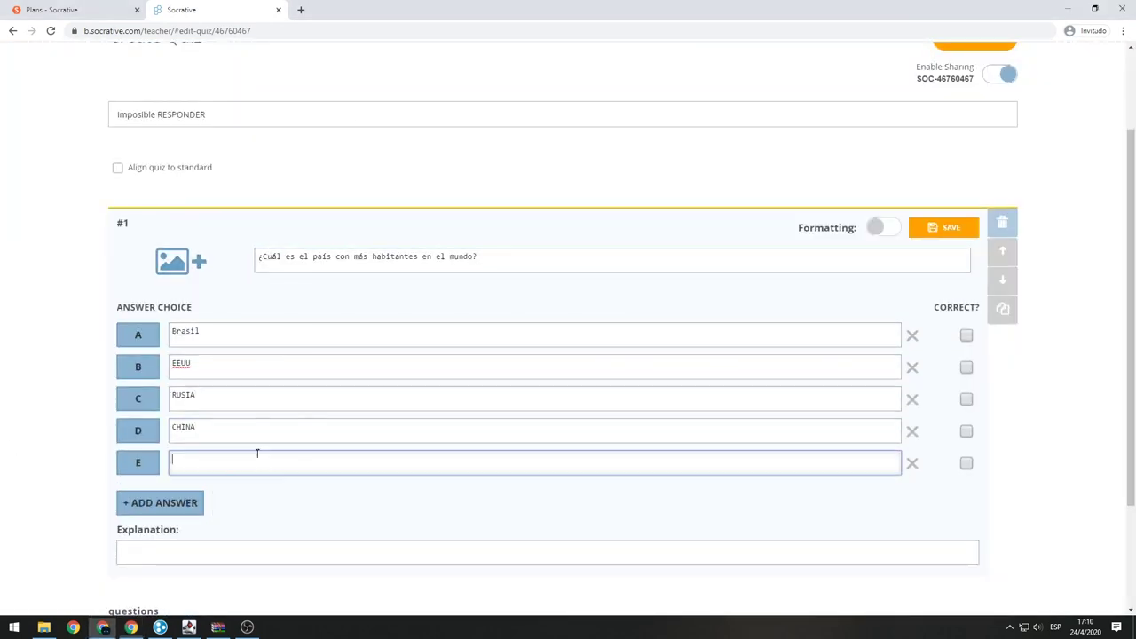
{"action": "type", "text": "INDIA"}
{"action": "left_click", "coordinate": [116, 170]}
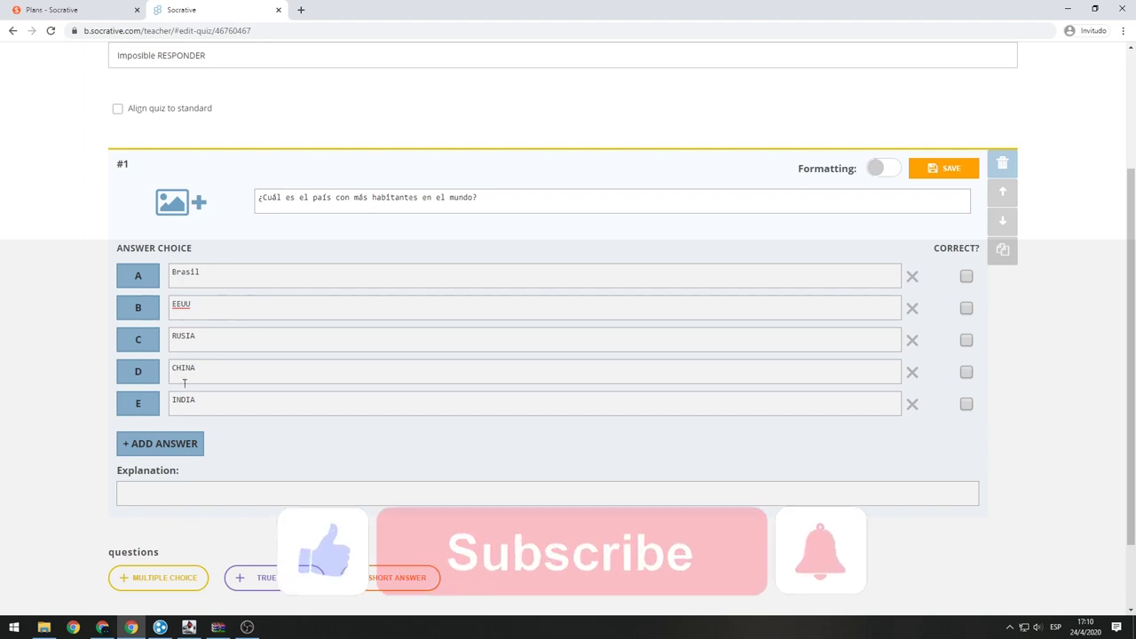
- Mark CHINA correct and add the explanation 'China con 1433 millones de habitantes'
{"action": "scroll", "coordinate": [193, 400], "scroll_direction": "down", "scroll_amount": 1}
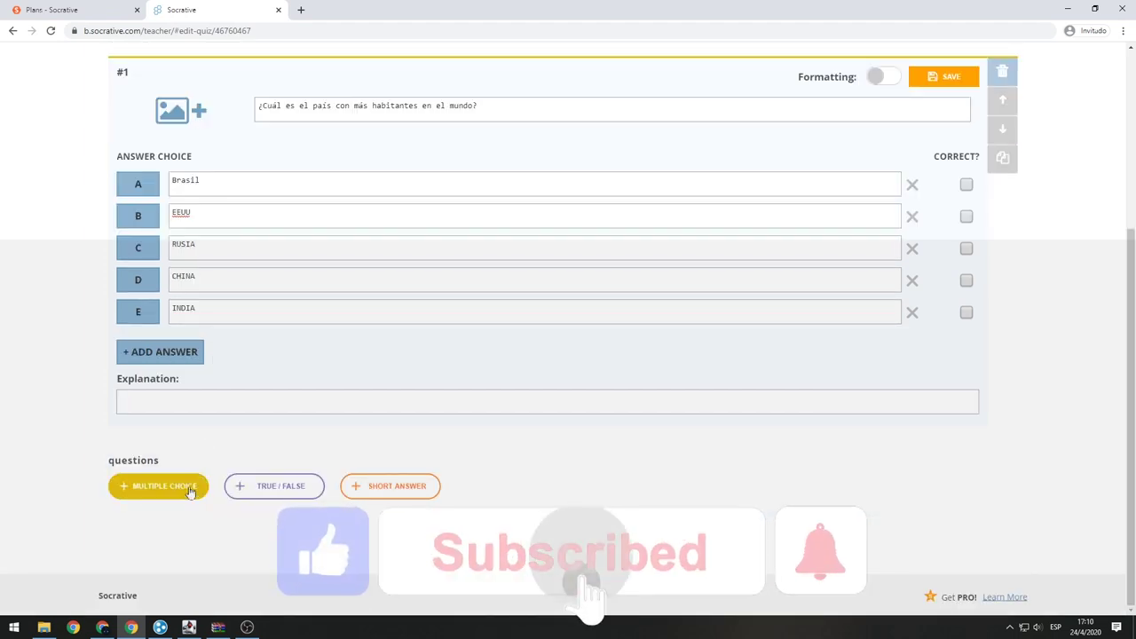
{"action": "scroll", "coordinate": [200, 470], "scroll_direction": "up", "scroll_amount": 1}
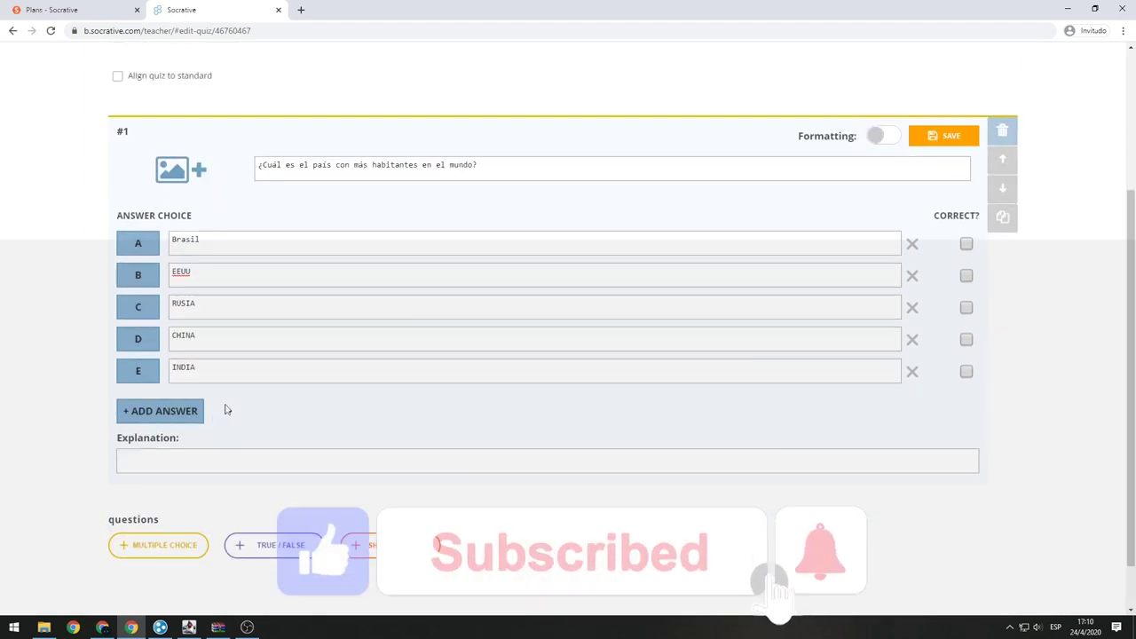
{"action": "left_click", "coordinate": [966, 340]}
{"action": "left_click", "coordinate": [187, 469]}
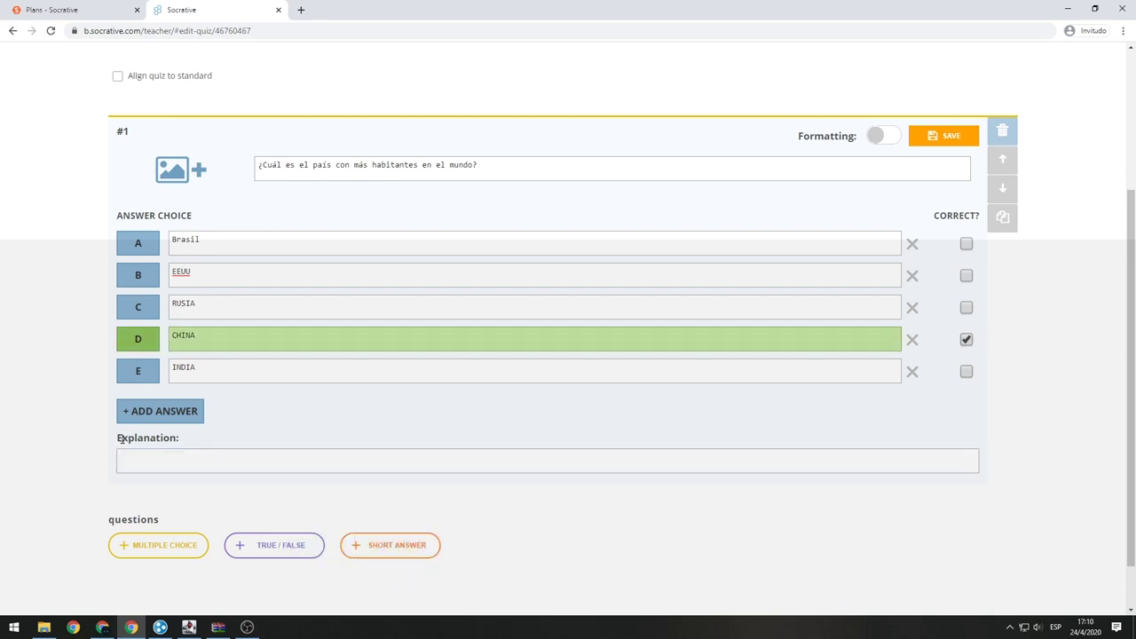
{"action": "left_click_drag", "start_coordinate": [122, 442], "coordinate": [190, 444]}
{"action": "left_click", "coordinate": [184, 456]}
{"action": "type", "text": "China con 1433 millones de habitantes"}
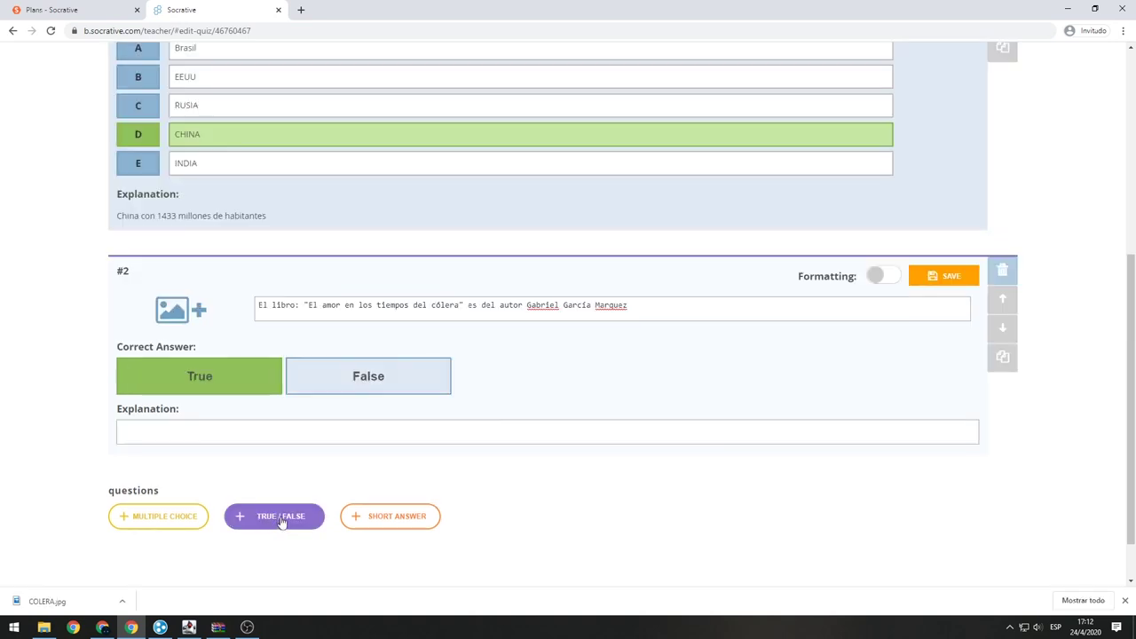
- Attach the COLERA.jpg image to question #2
{"action": "left_click", "coordinate": [185, 327]}
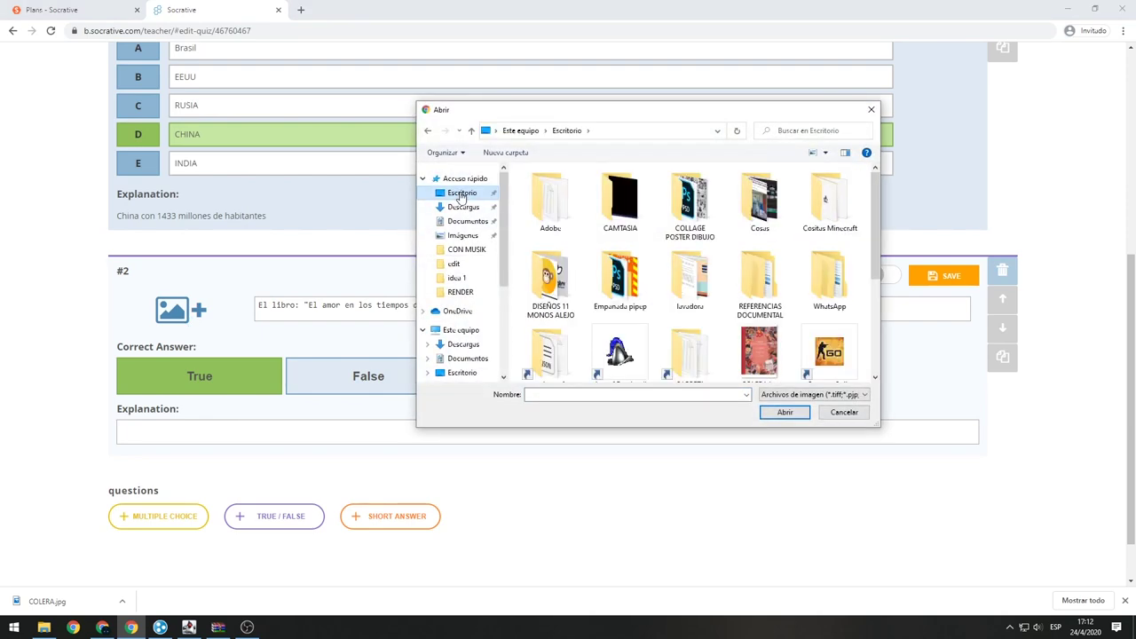
{"action": "scroll", "coordinate": [689, 275], "scroll_direction": "down", "scroll_amount": 3}
{"action": "left_click", "coordinate": [760, 251]}
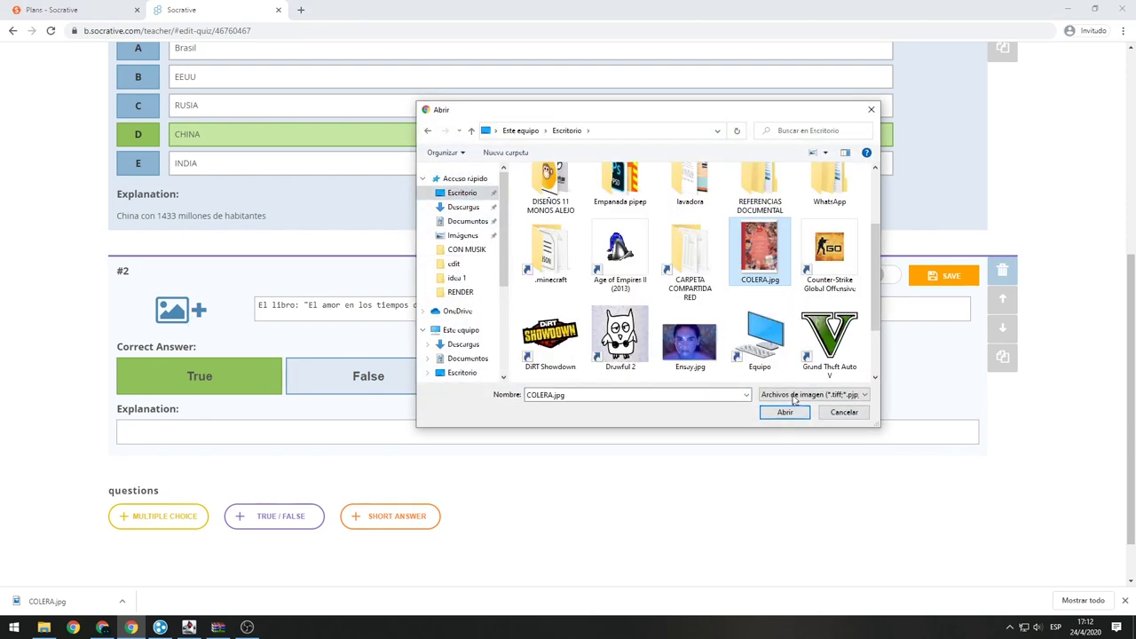
{"action": "left_click", "coordinate": [785, 411]}
{"action": "left_click_drag", "start_coordinate": [118, 349], "coordinate": [213, 360]}
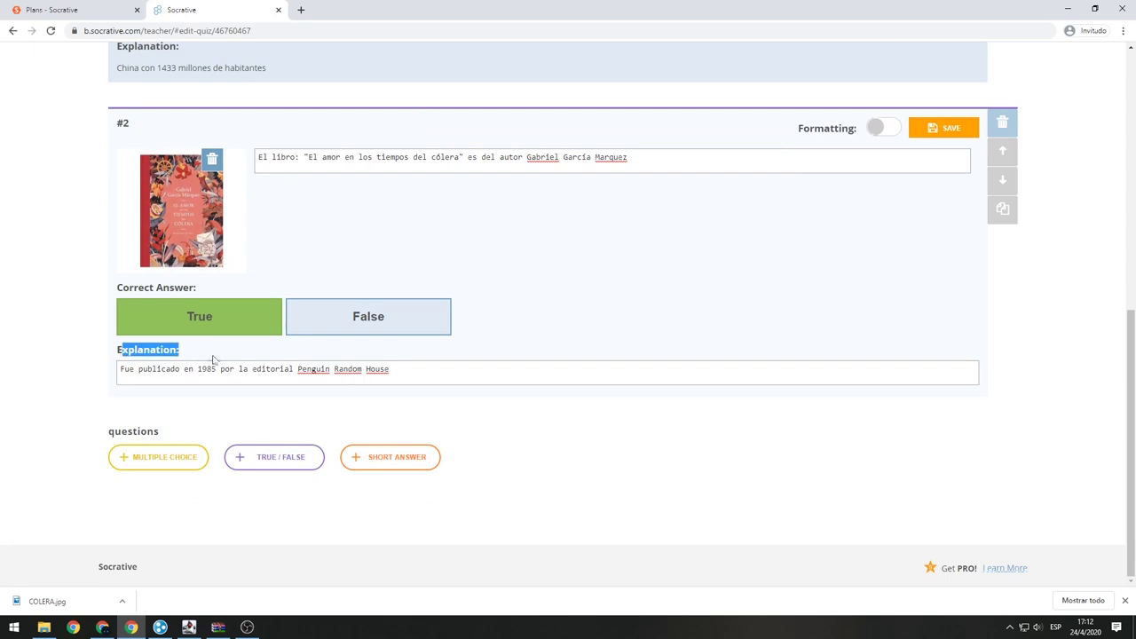
- Add short-answer question 3, '¿Por qué se le llama mar muerto?', pasting its wording
{"action": "left_click", "coordinate": [396, 456]}
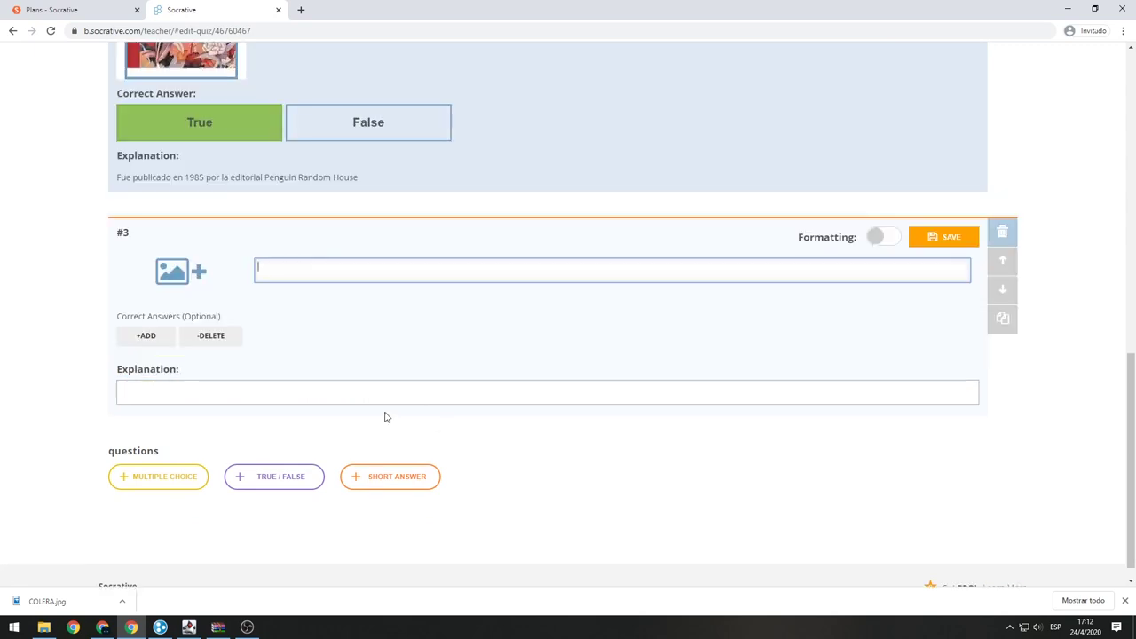
{"action": "type", "text": "¿Por qué se le llama mar muerto?"}
{"action": "scroll", "coordinate": [394, 456], "scroll_direction": "down", "scroll_amount": 1}
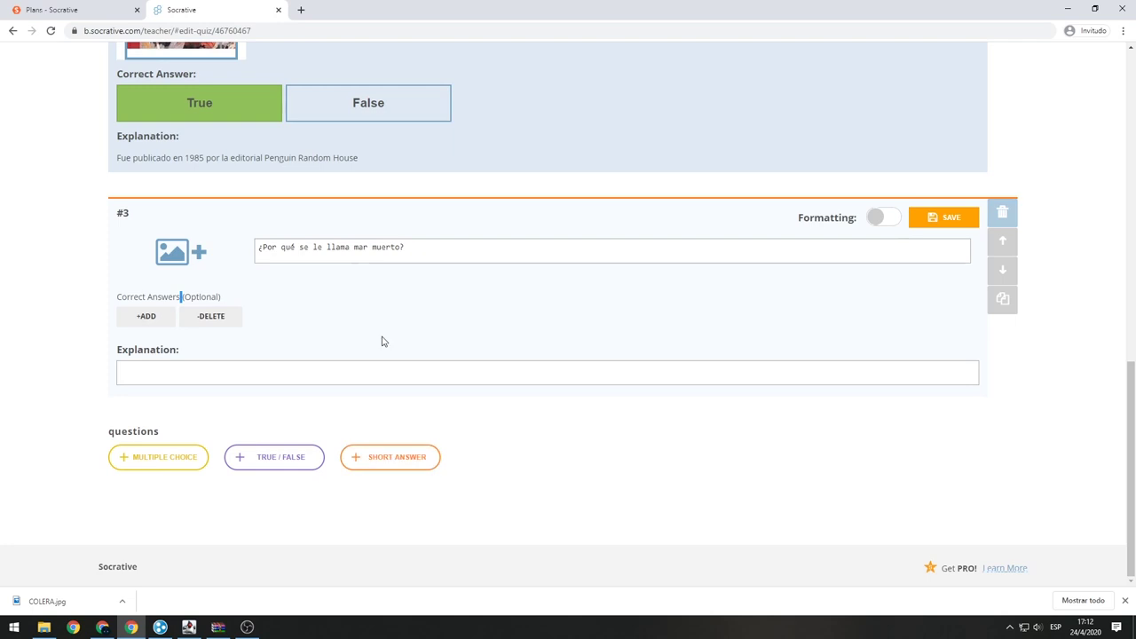
{"action": "scroll", "coordinate": [382, 340], "scroll_direction": "up", "scroll_amount": 1}
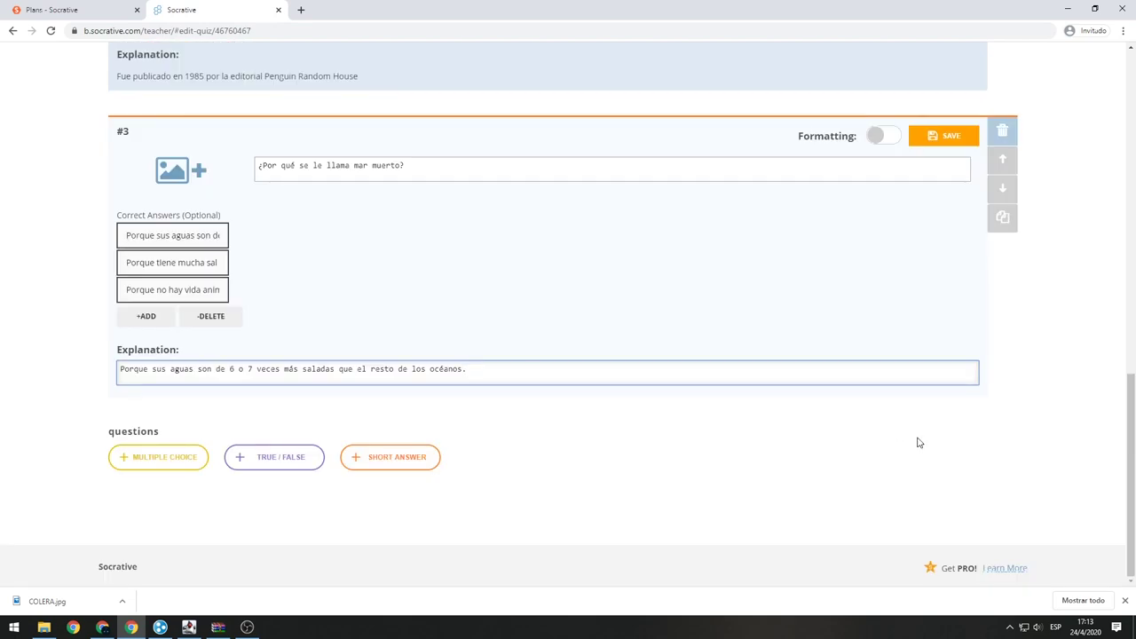
{"action": "scroll", "coordinate": [977, 449], "scroll_direction": "up", "scroll_amount": 15}
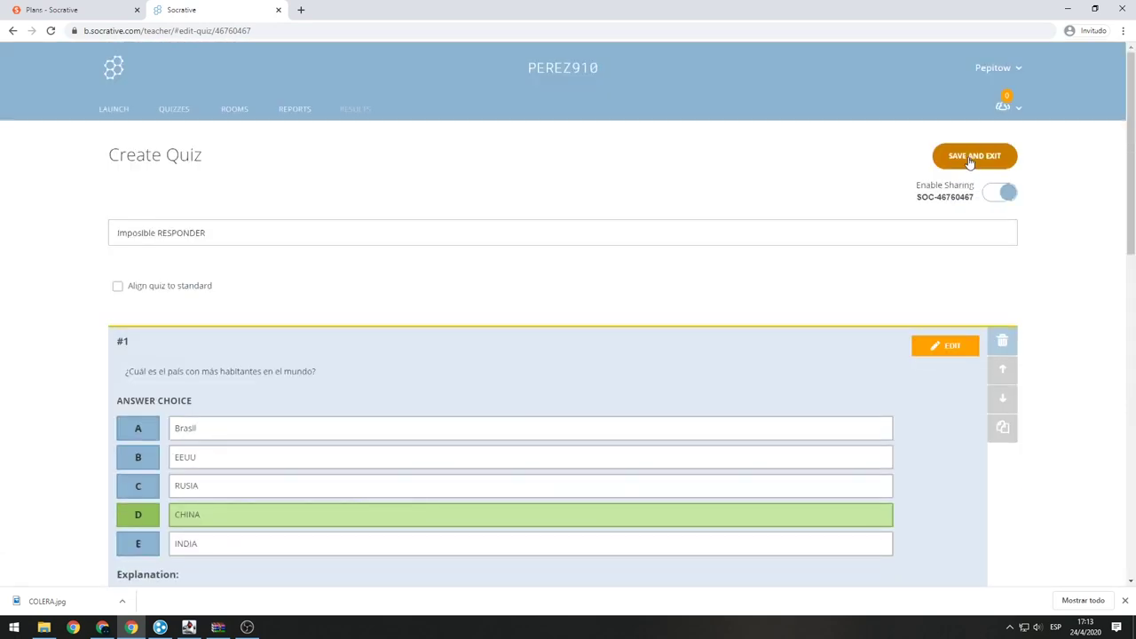
- Save the quiz and launch Imposible RESPONDER with Instant Feedback delivery
{"action": "left_click", "coordinate": [971, 160]}
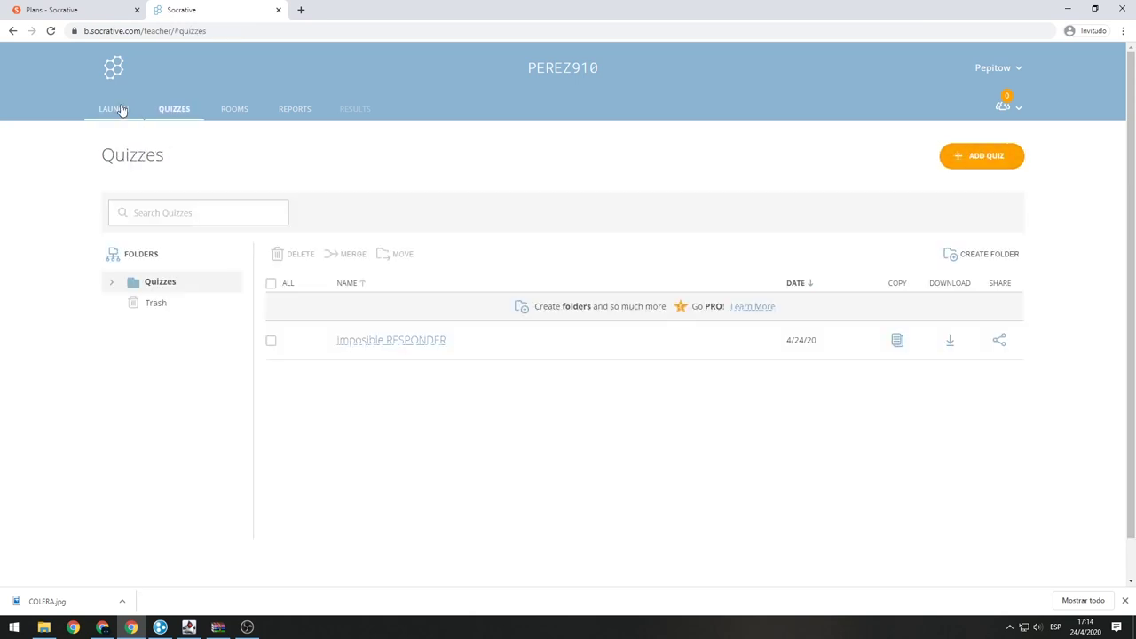
{"action": "left_click", "coordinate": [118, 109]}
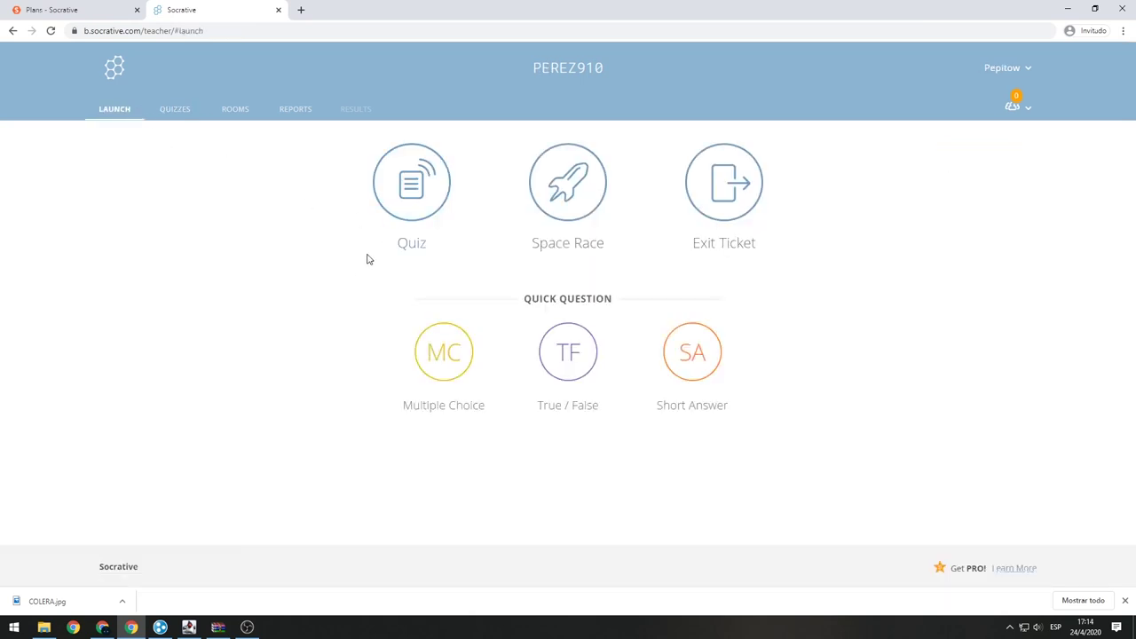
{"action": "left_click", "coordinate": [413, 204]}
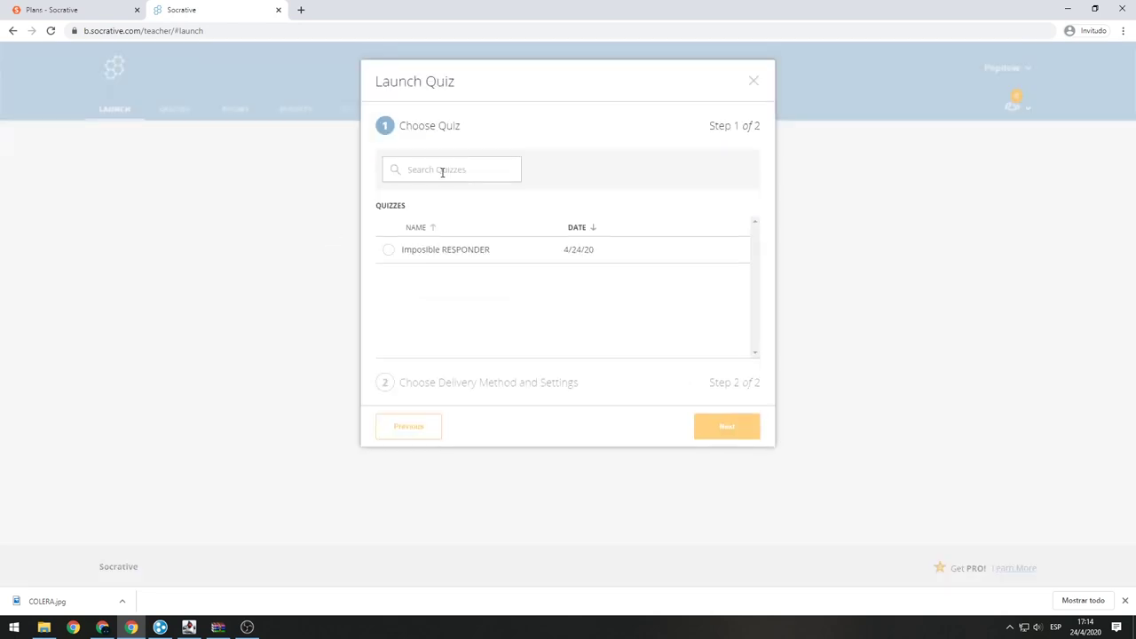
{"action": "left_click", "coordinate": [480, 249]}
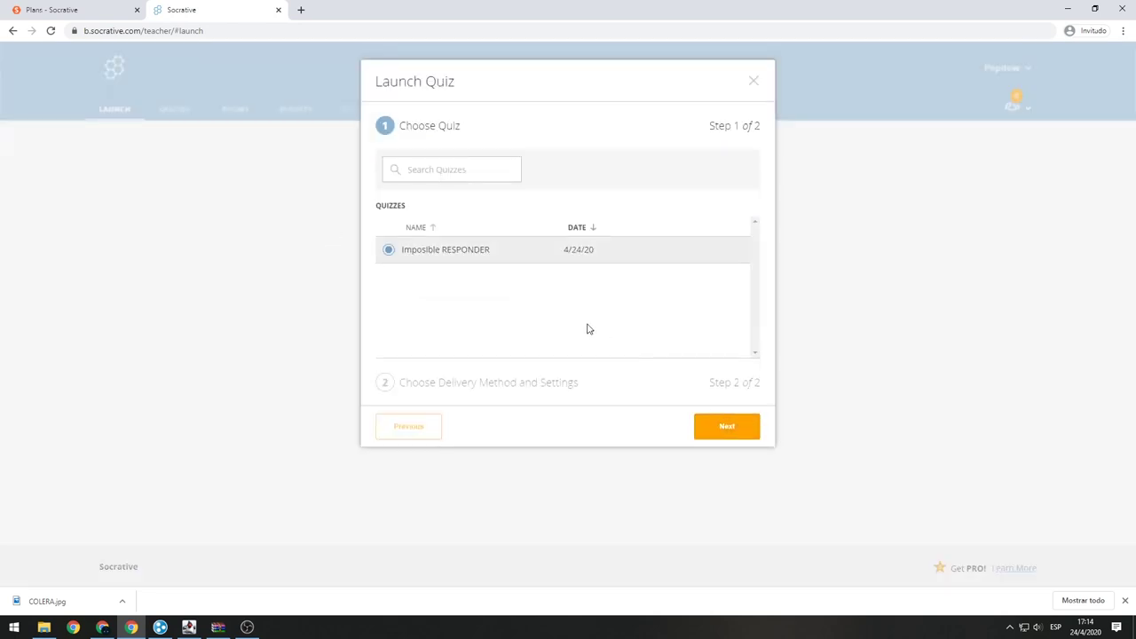
{"action": "left_click", "coordinate": [721, 431]}
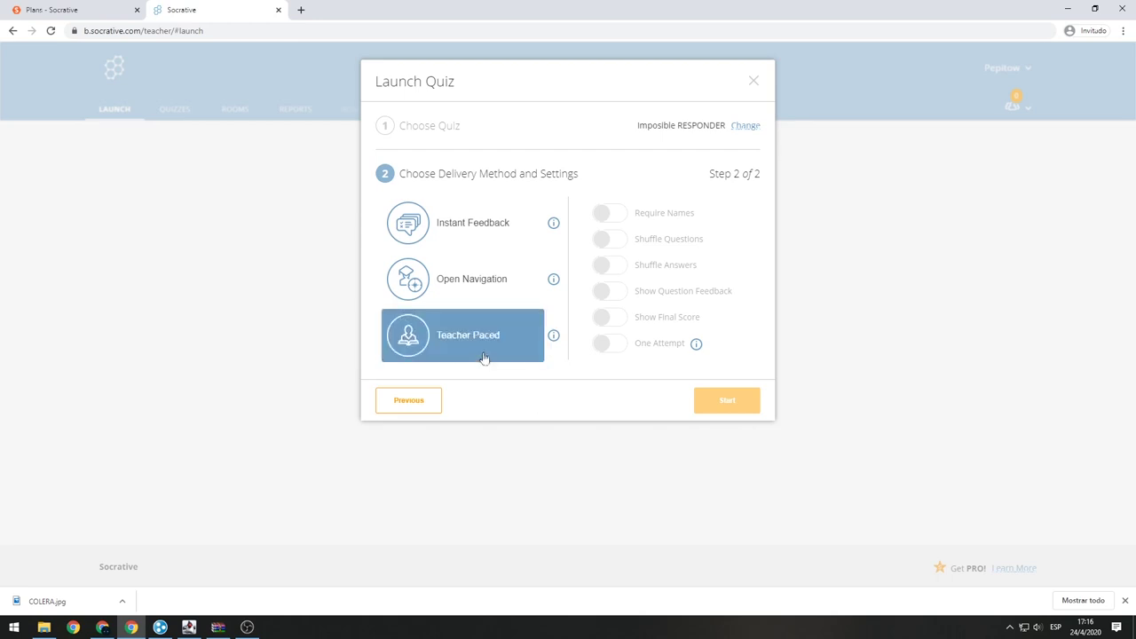
{"action": "left_click", "coordinate": [456, 223]}
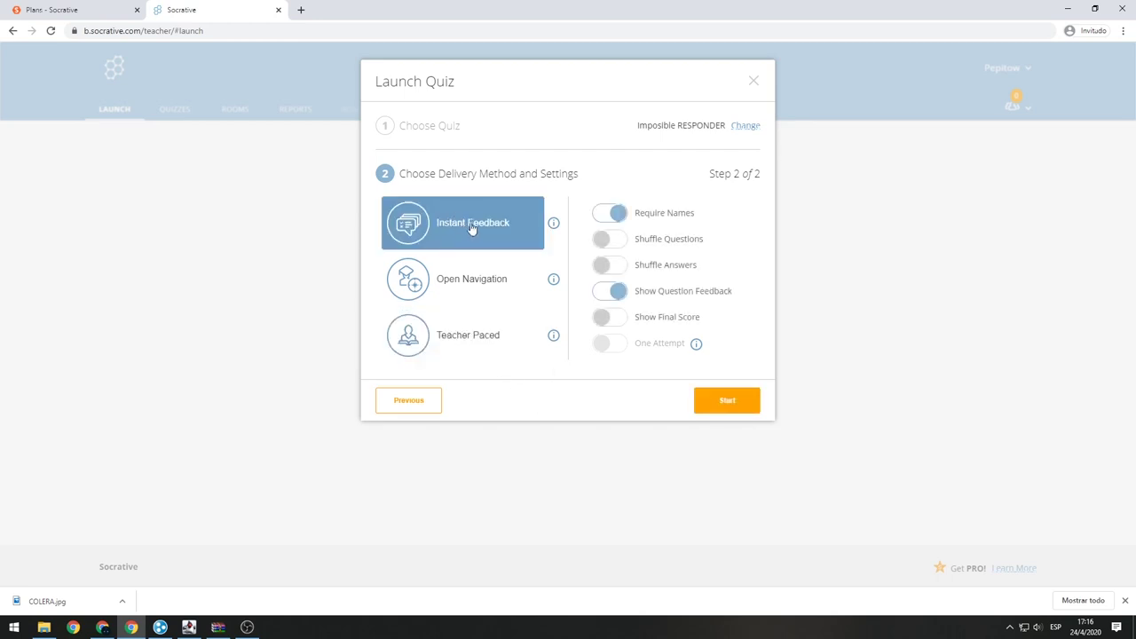
{"action": "left_click", "coordinate": [727, 404]}
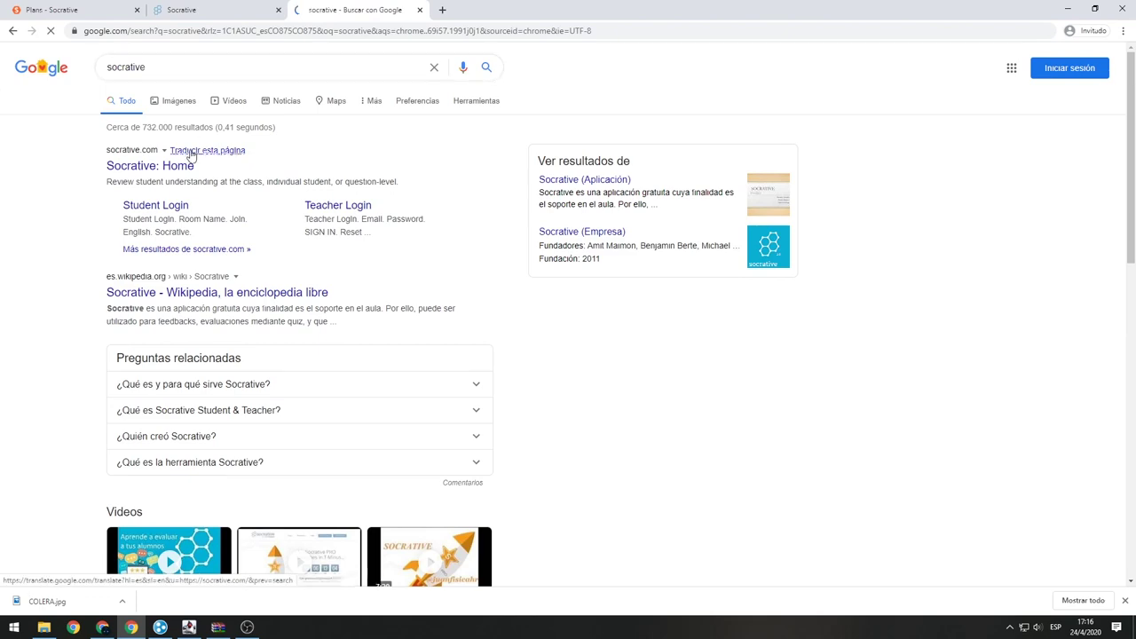
- Open socrative.com from the search results and go to the Student Login page
{"action": "left_click", "coordinate": [166, 167]}
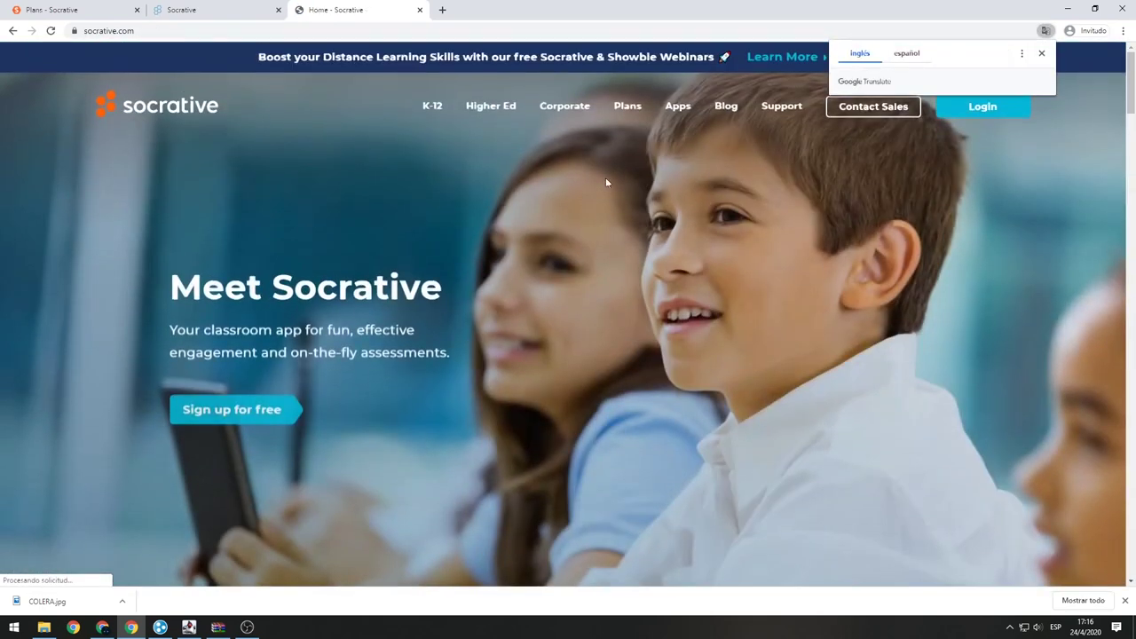
{"action": "left_click", "coordinate": [983, 107]}
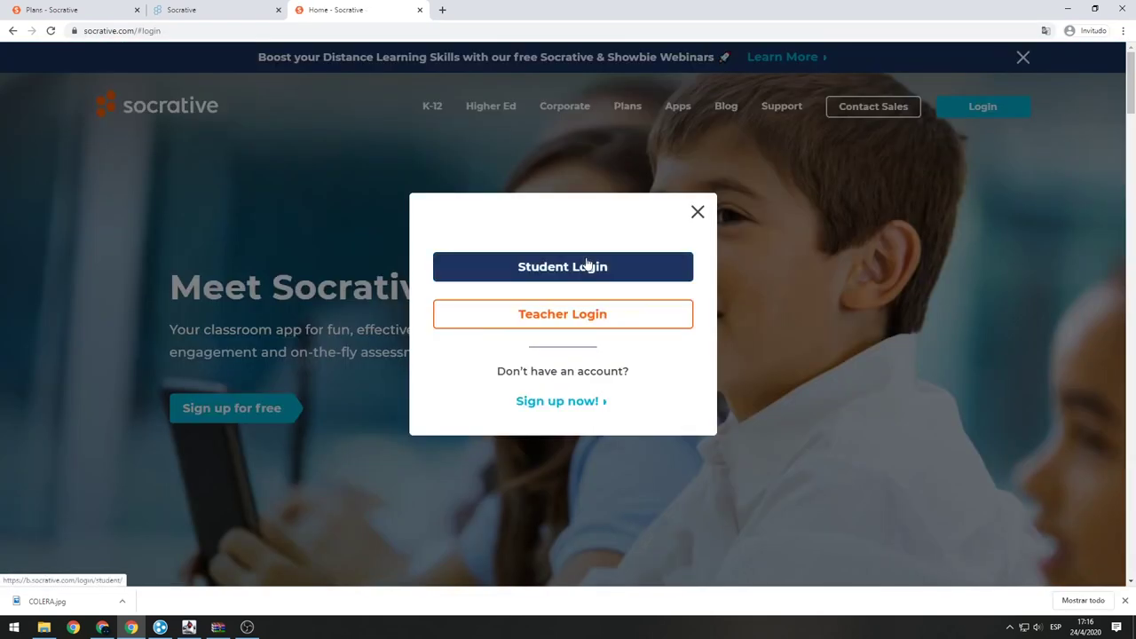
{"action": "left_click", "coordinate": [588, 266]}
{"action": "left_click_drag", "start_coordinate": [443, 182], "coordinate": [515, 187]}
{"action": "left_click", "coordinate": [476, 191]}
{"action": "left_click", "coordinate": [213, 10]}
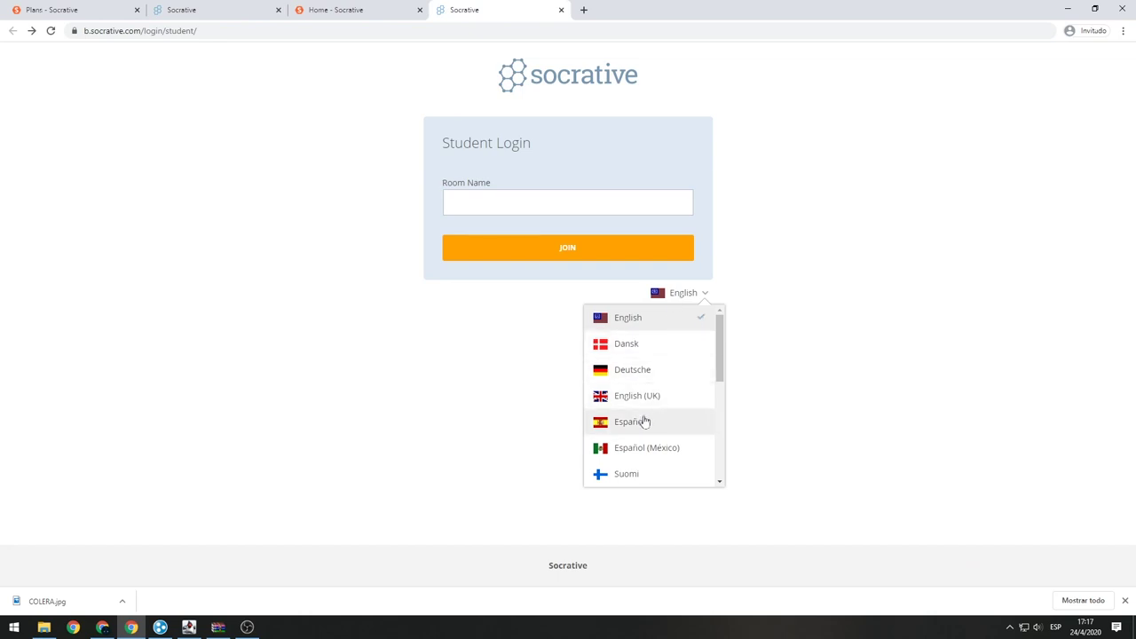
{"action": "left_click", "coordinate": [642, 421]}
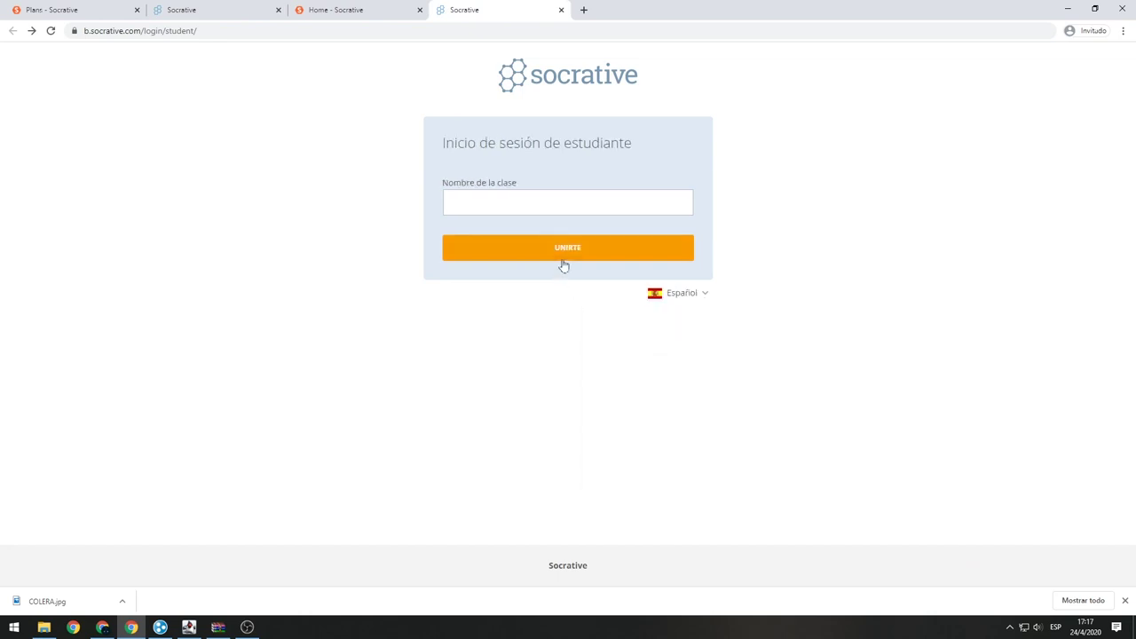
{"action": "left_click", "coordinate": [483, 213]}
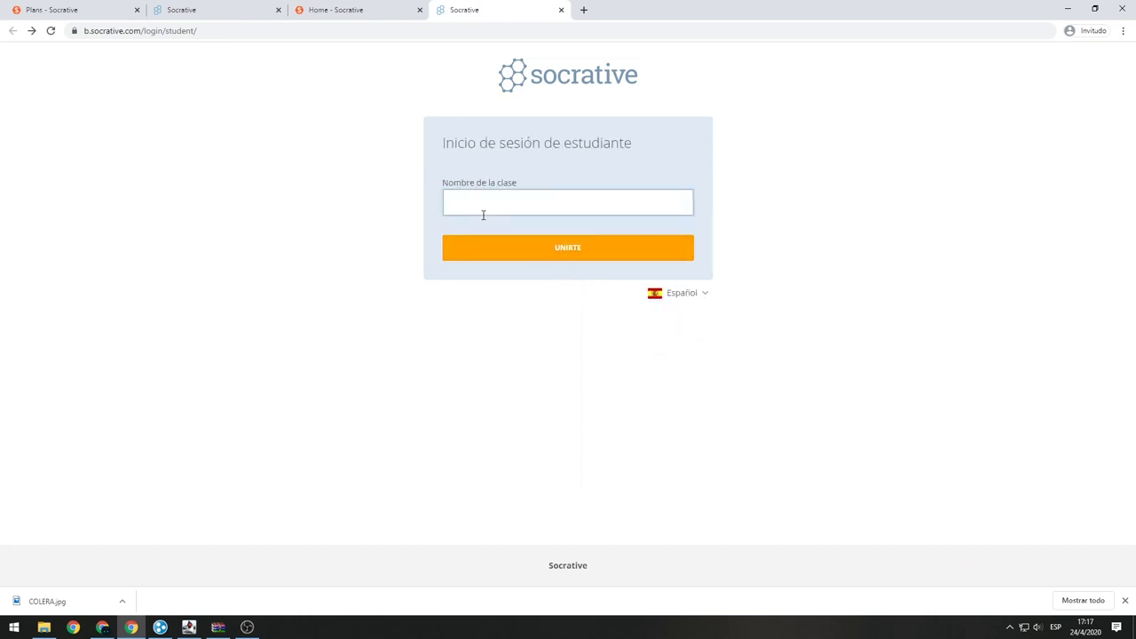
{"action": "left_click", "coordinate": [553, 252]}
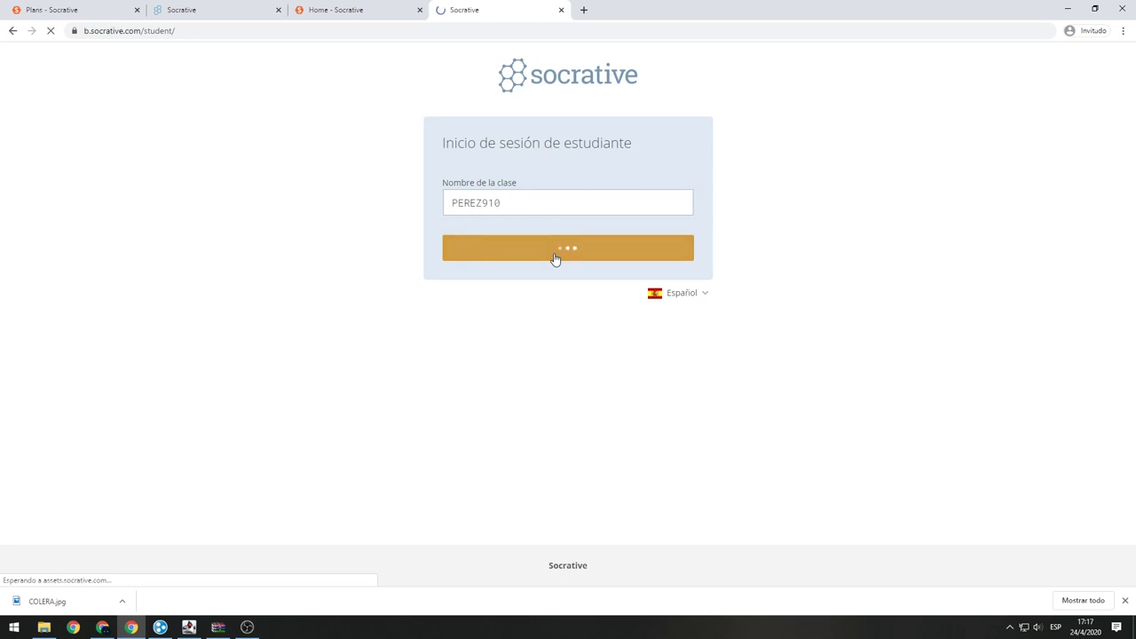
{"action": "left_click_drag", "start_coordinate": [515, 157], "coordinate": [617, 168]}
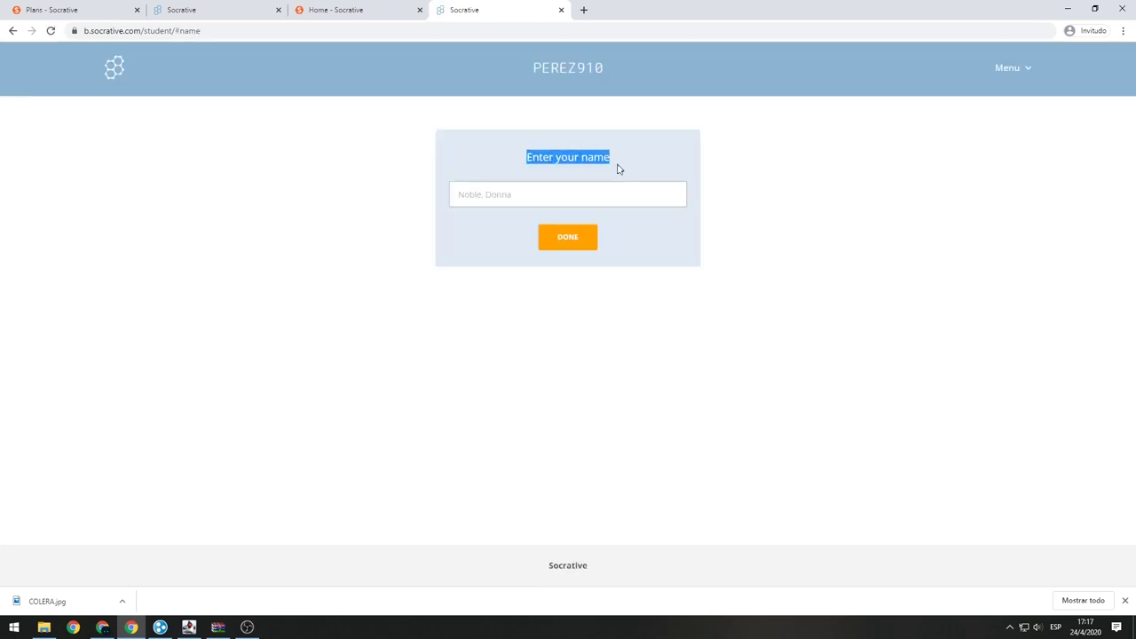
- Enter the student's name and answer question 1 with CHINA
{"action": "left_click", "coordinate": [521, 190]}
{"action": "left_click", "coordinate": [566, 235]}
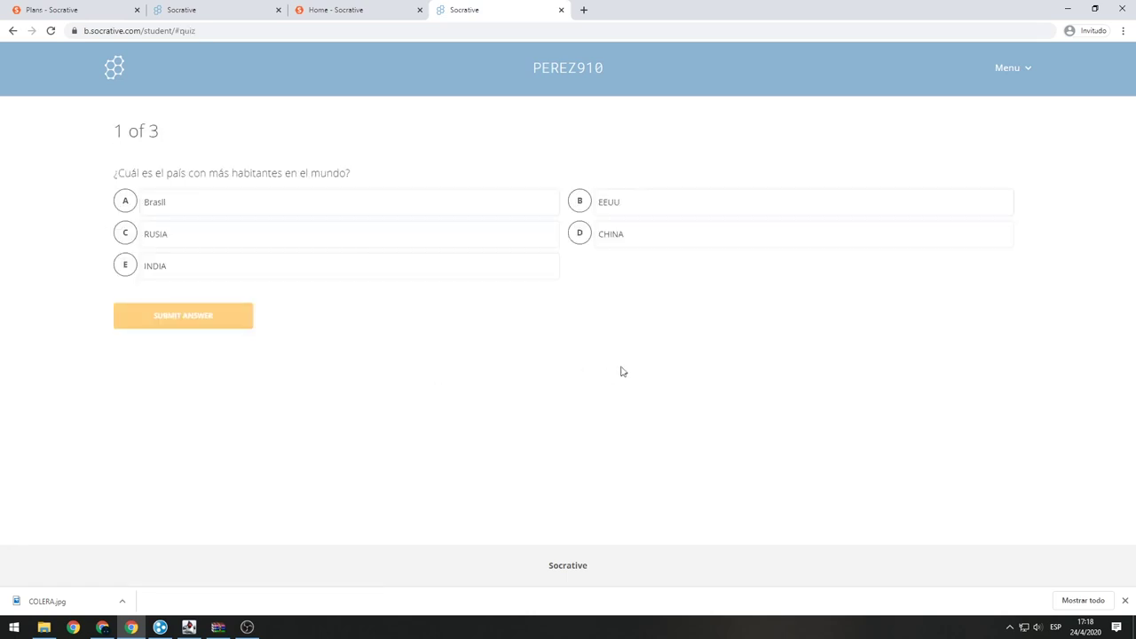
{"action": "left_click", "coordinate": [578, 237]}
{"action": "left_click", "coordinate": [213, 318]}
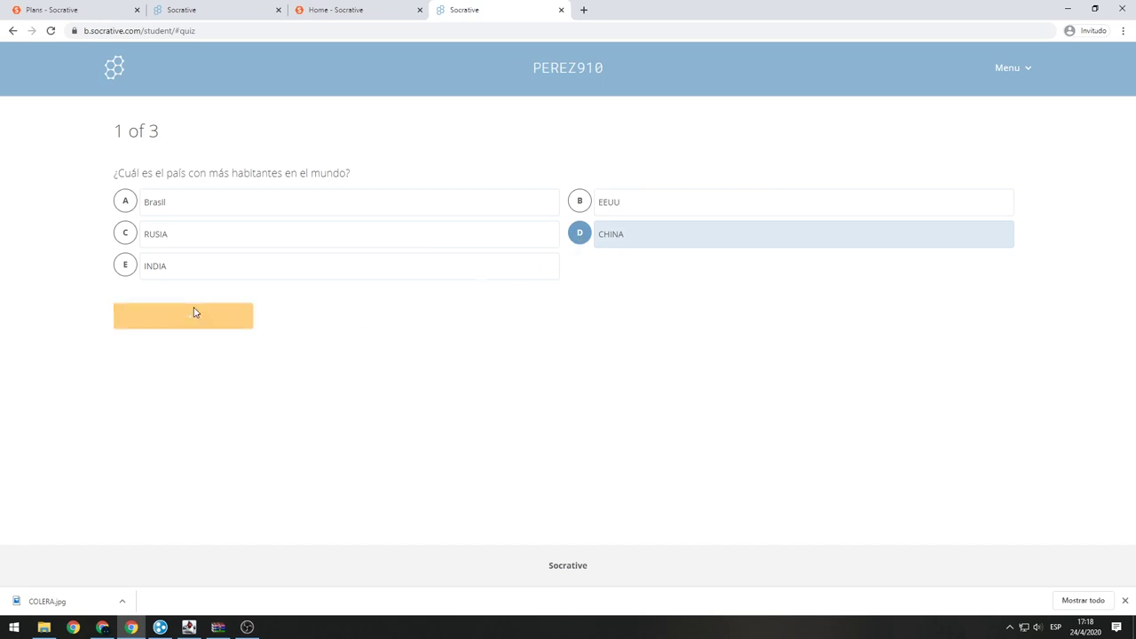
{"action": "left_click_drag", "start_coordinate": [458, 199], "coordinate": [604, 213]}
{"action": "left_click", "coordinate": [603, 215]}
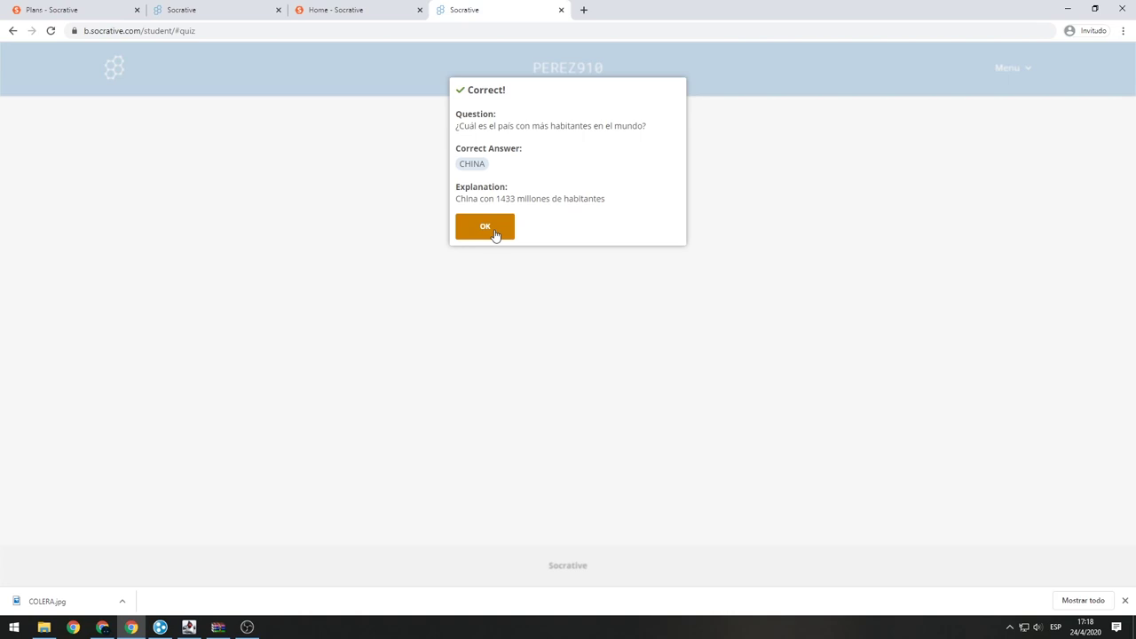
{"action": "left_click", "coordinate": [496, 234]}
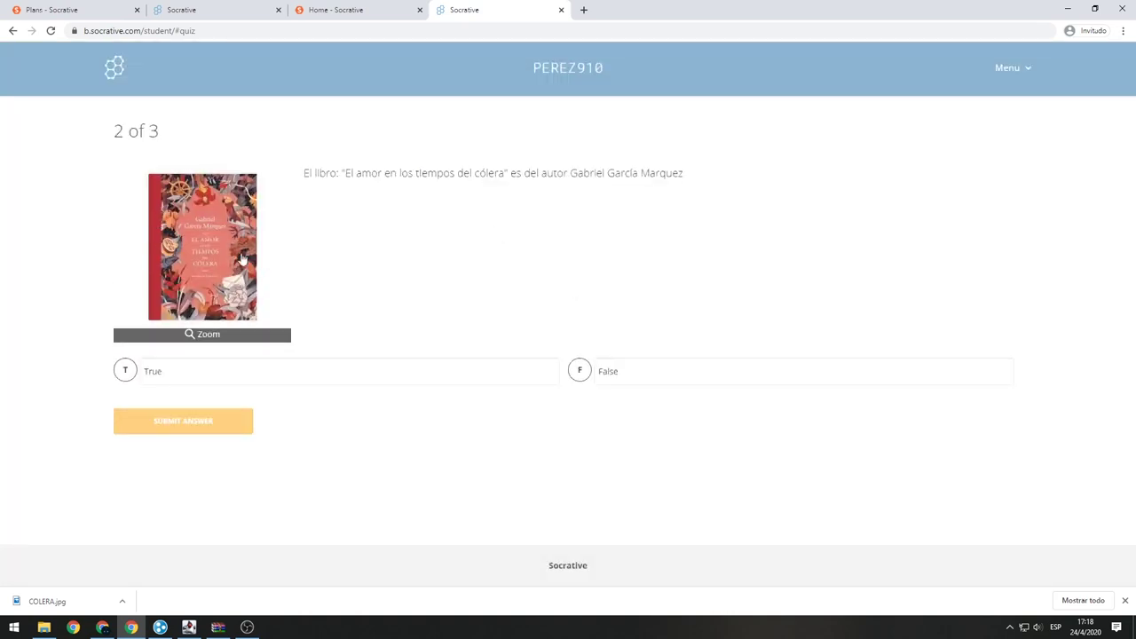
- Answer False on question 2 and 'Porque no hay vida' on question 3, finishing the quiz
{"action": "left_click", "coordinate": [628, 379]}
{"action": "left_click", "coordinate": [178, 428]}
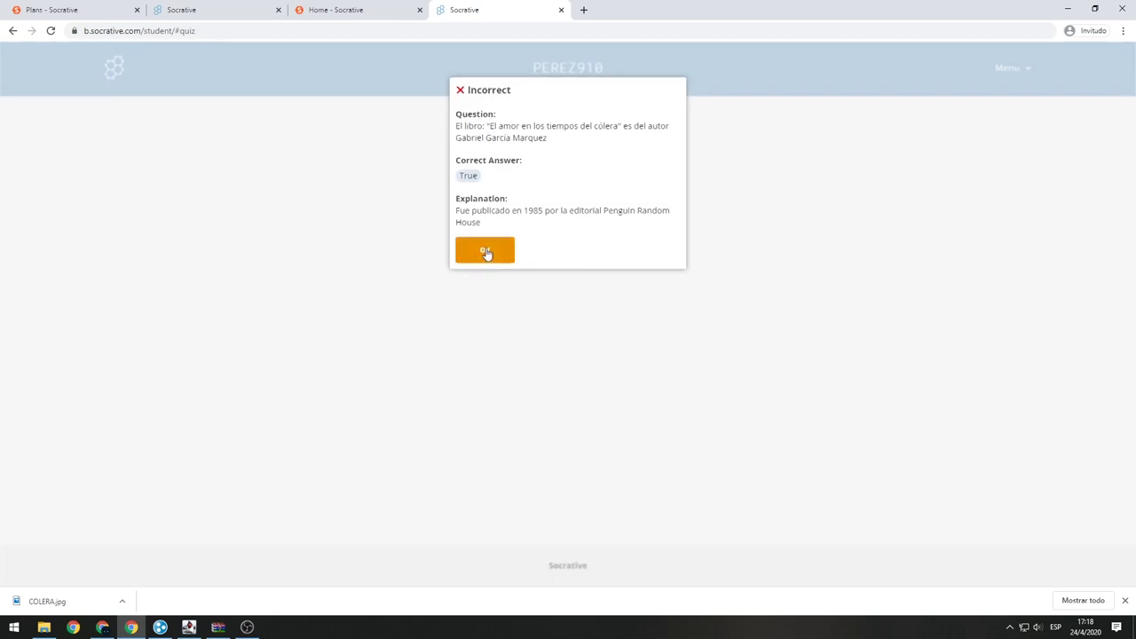
{"action": "left_click", "coordinate": [486, 252]}
{"action": "left_click", "coordinate": [254, 222]}
{"action": "type", "text": "Porque no hay vida"}
{"action": "key", "text": "Return"}
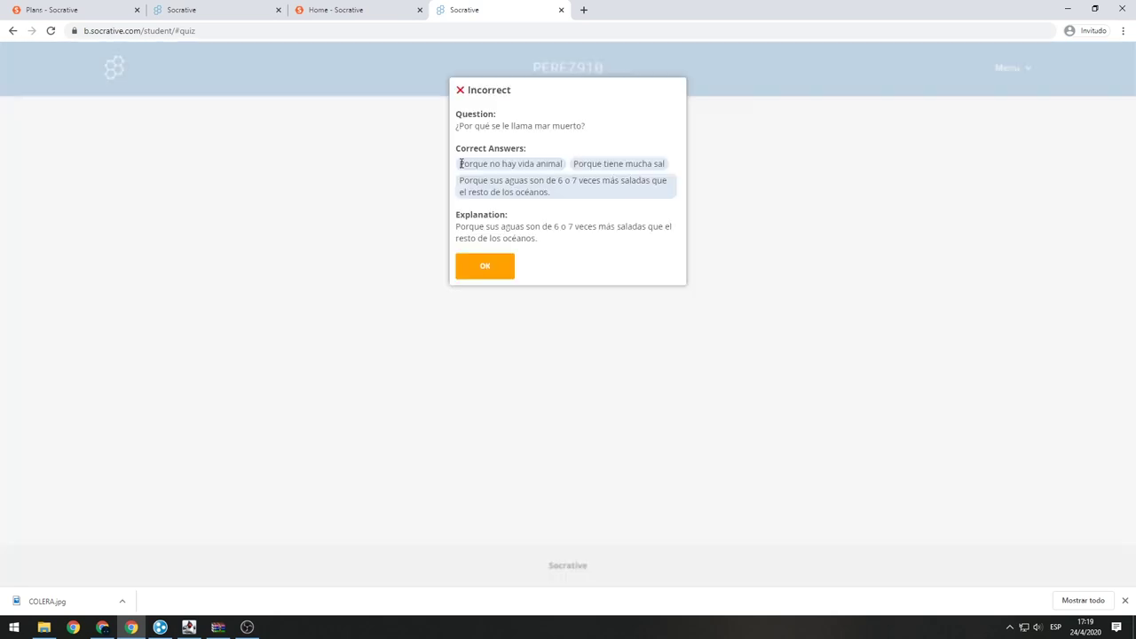
{"action": "left_click_drag", "start_coordinate": [461, 163], "coordinate": [472, 165]}
{"action": "left_click_drag", "start_coordinate": [574, 164], "coordinate": [658, 179]}
{"action": "left_click", "coordinate": [495, 184]}
{"action": "left_click_drag", "start_coordinate": [461, 180], "coordinate": [599, 193]}
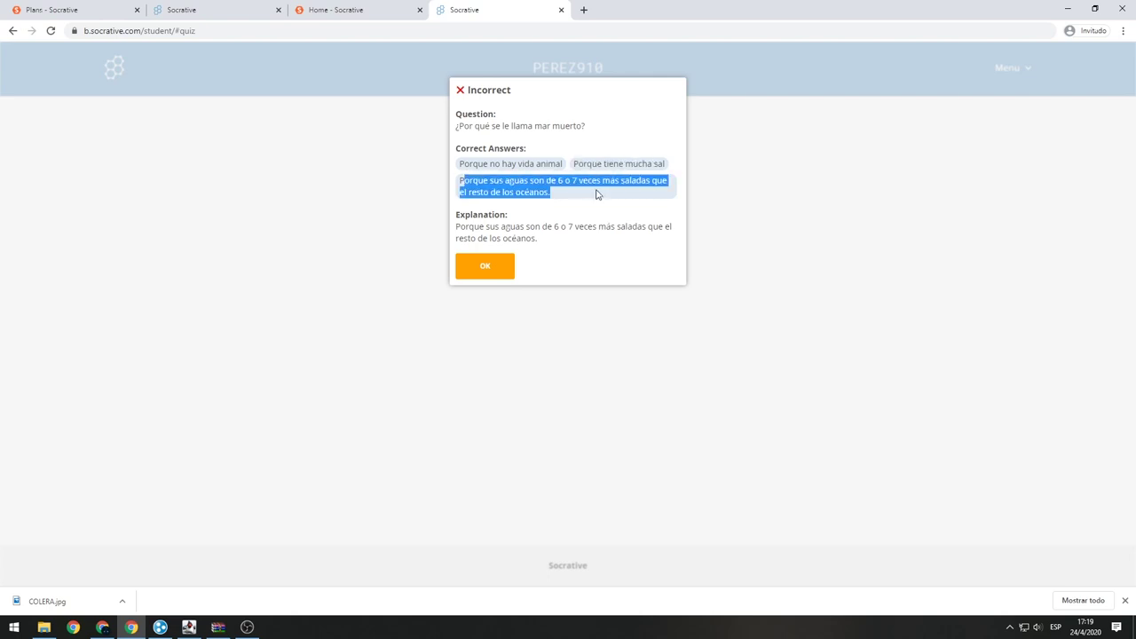
{"action": "left_click", "coordinate": [497, 269]}
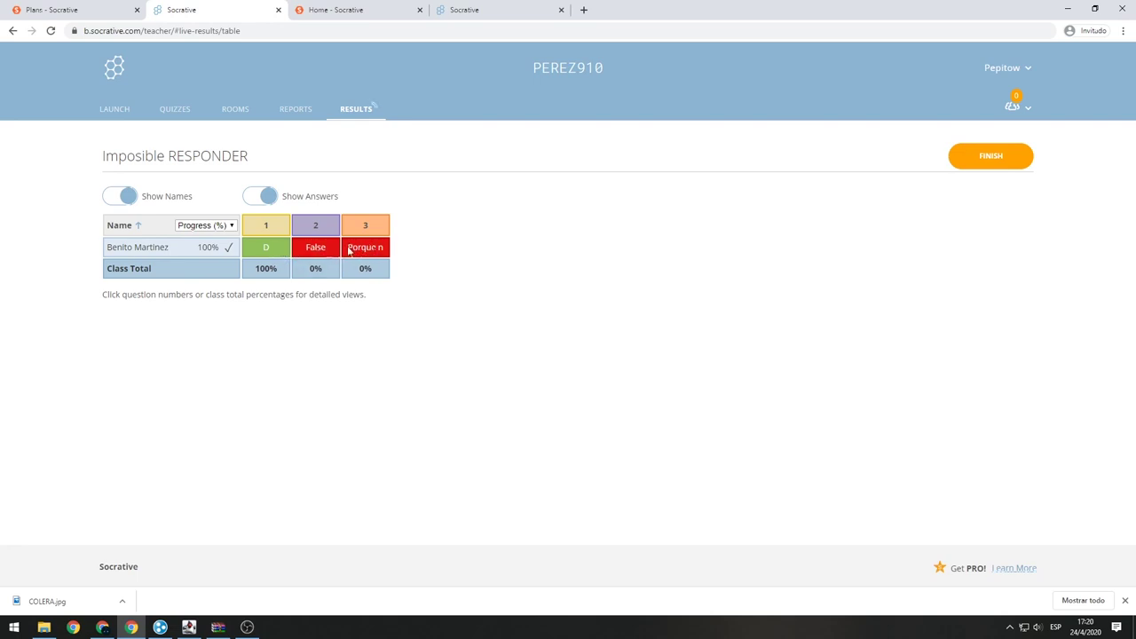
- End the Imposible RESPONDER activity, signing back in to the teacher account when prompted
{"action": "left_click", "coordinate": [982, 160]}
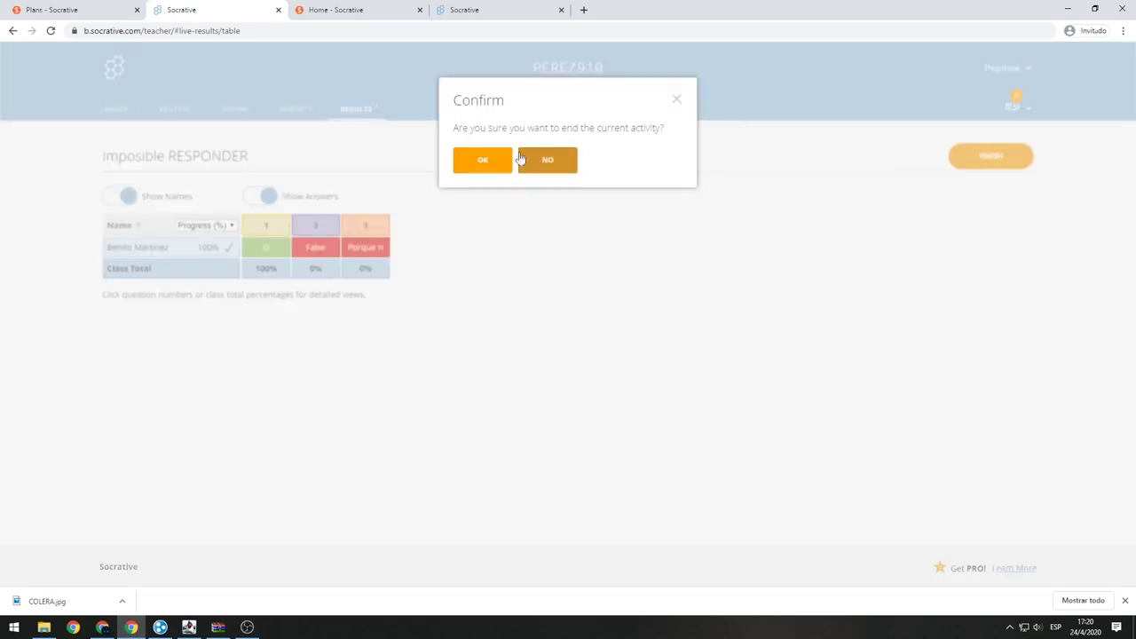
{"action": "left_click", "coordinate": [484, 160]}
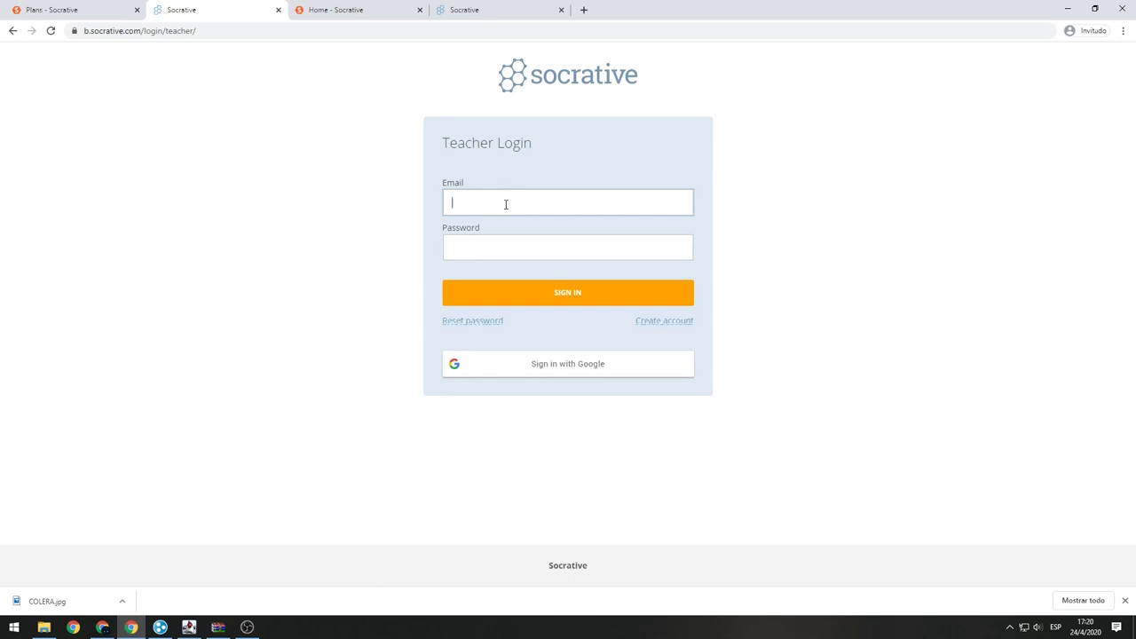
{"action": "key", "text": "Tab"}
{"action": "type", "text": "********"}
{"action": "left_click", "coordinate": [579, 300]}
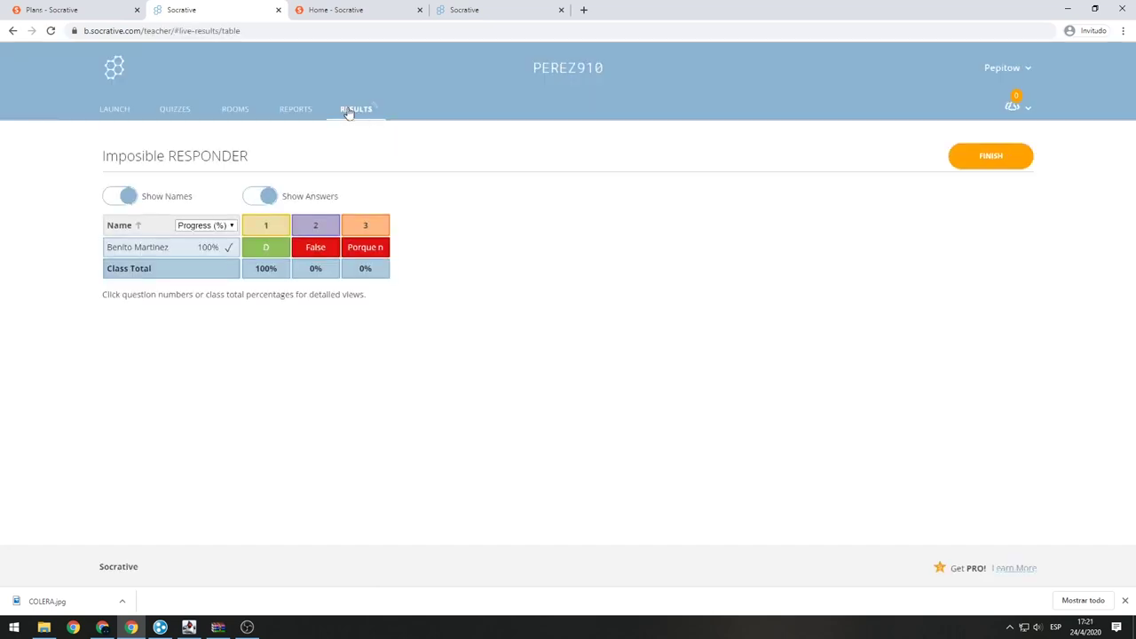
{"action": "left_click", "coordinate": [984, 156]}
{"action": "left_click", "coordinate": [479, 161]}
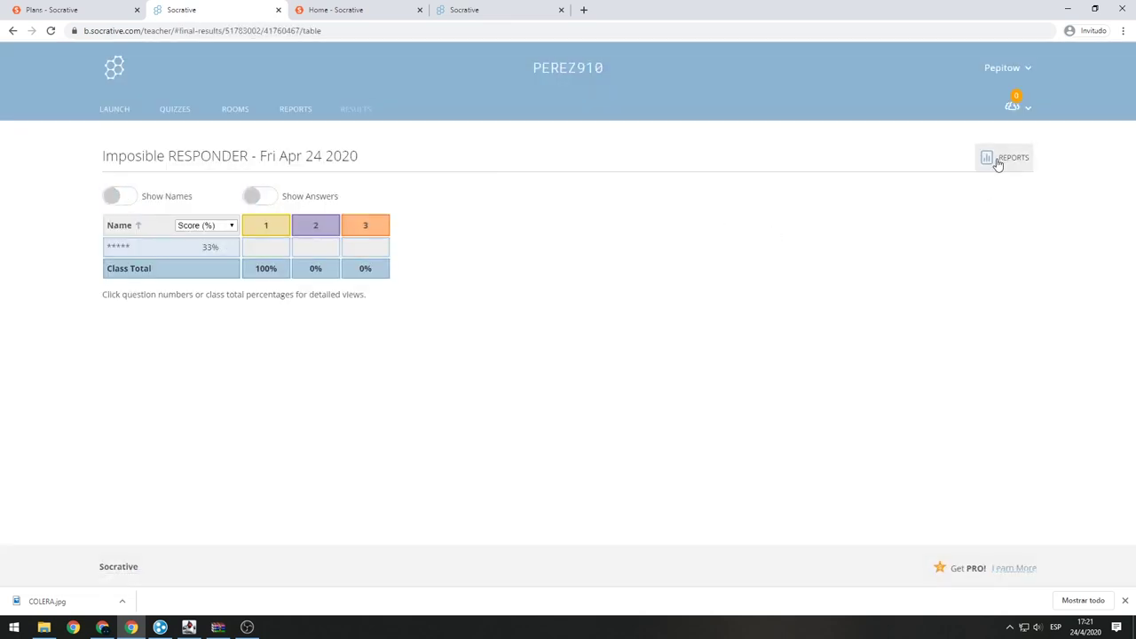
- Download the Whole Class Excel report and open the downloaded xlsx file
{"action": "left_click", "coordinate": [998, 165]}
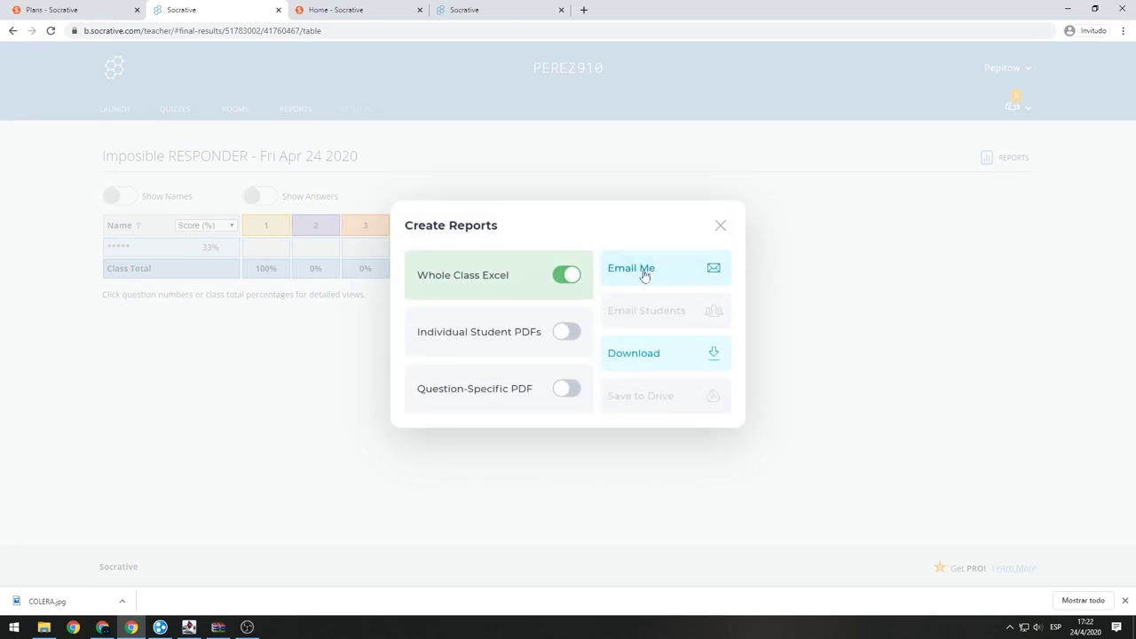
{"action": "left_click", "coordinate": [681, 356]}
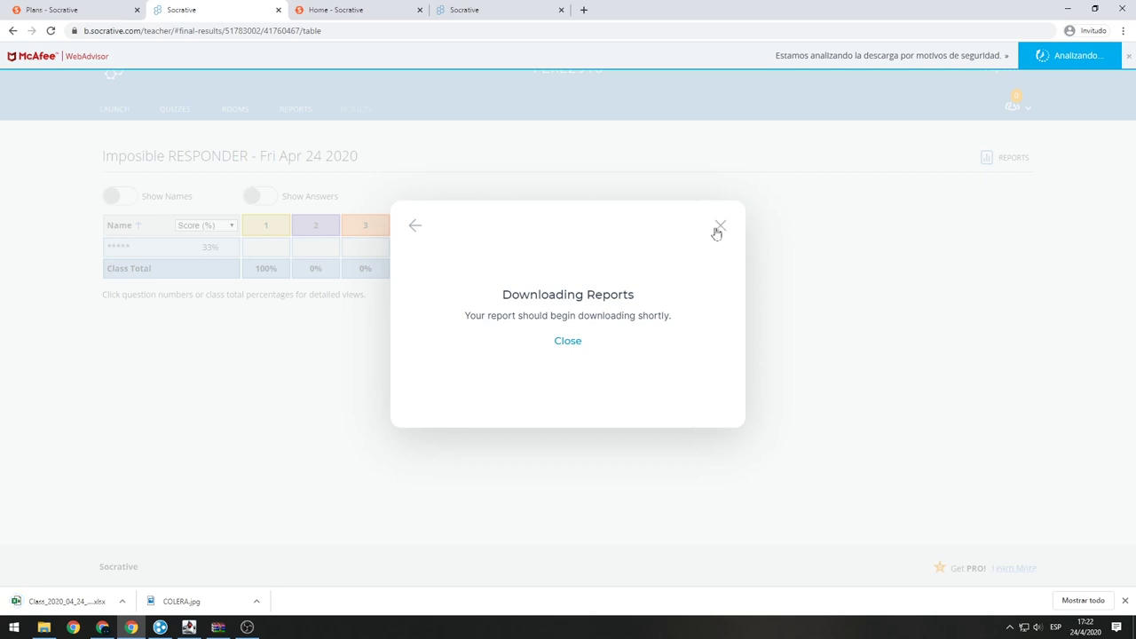
{"action": "left_click", "coordinate": [720, 227]}
{"action": "left_click", "coordinate": [121, 601]}
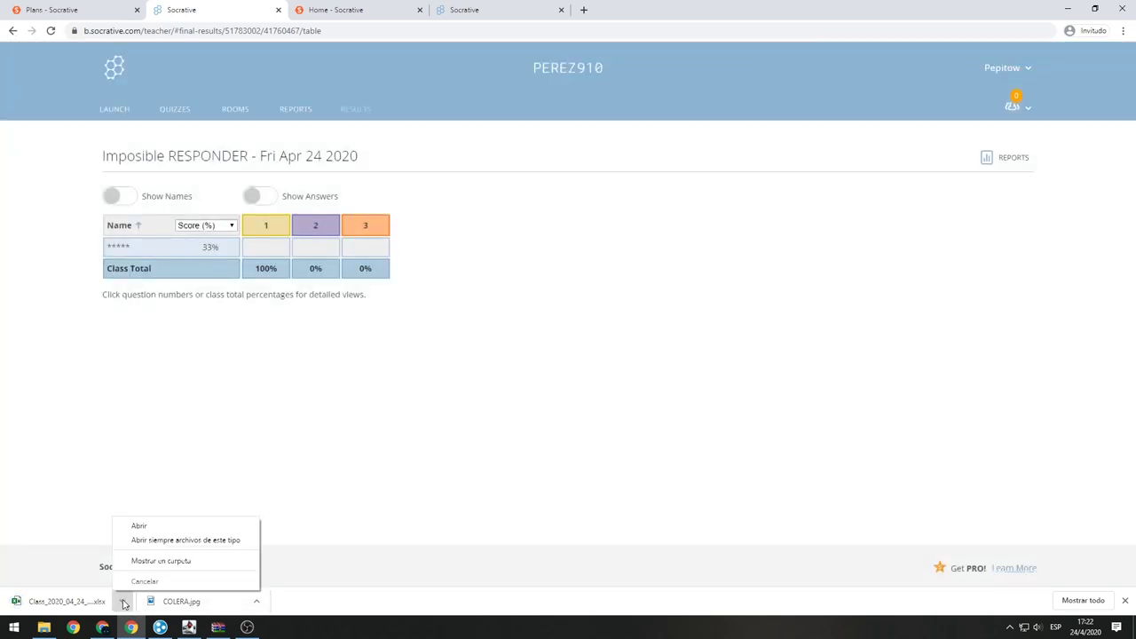
{"action": "left_click", "coordinate": [140, 527]}
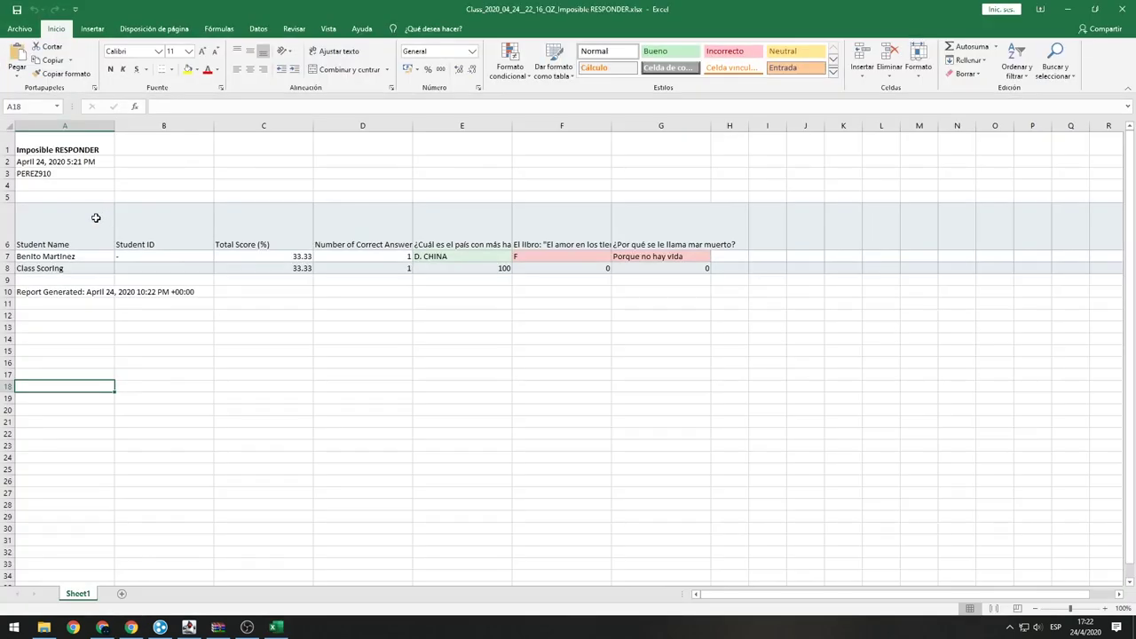
- Review the report's results table A6:G8, including the written answer in G7, then close Excel
{"action": "left_click_drag", "start_coordinate": [96, 217], "coordinate": [671, 271]}
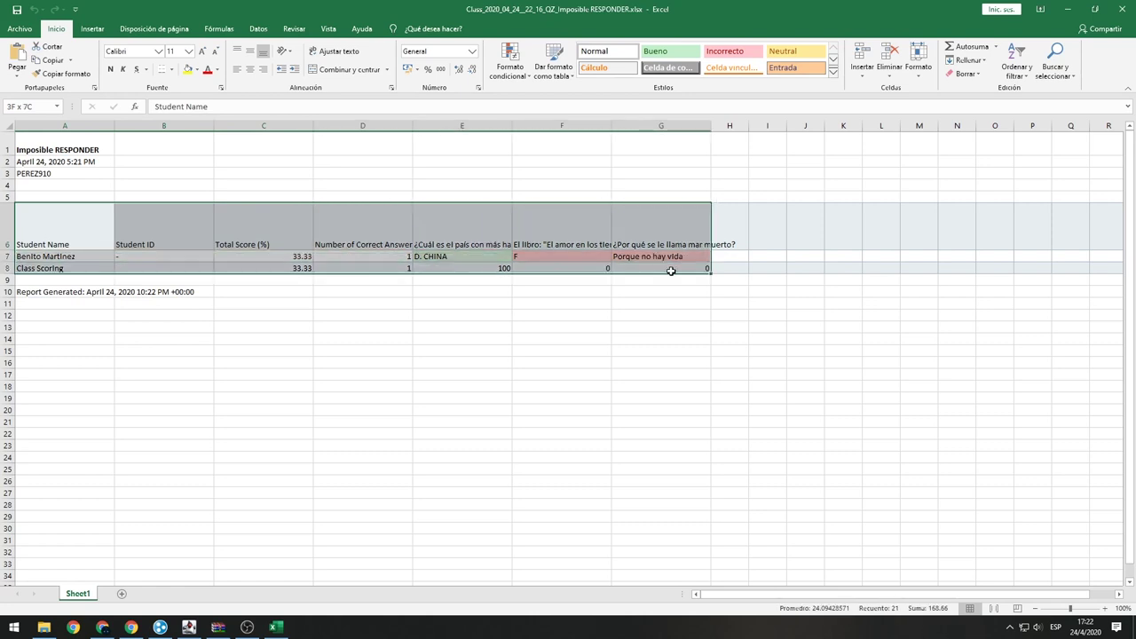
{"action": "left_click", "coordinate": [649, 318]}
{"action": "left_click", "coordinate": [638, 292]}
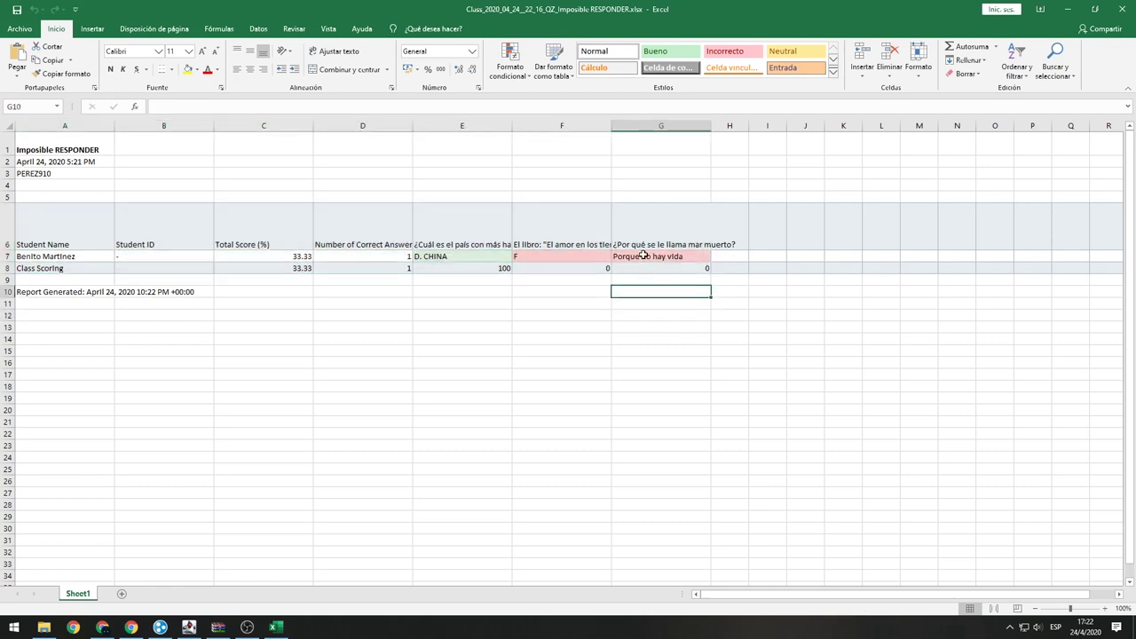
{"action": "left_click", "coordinate": [646, 256]}
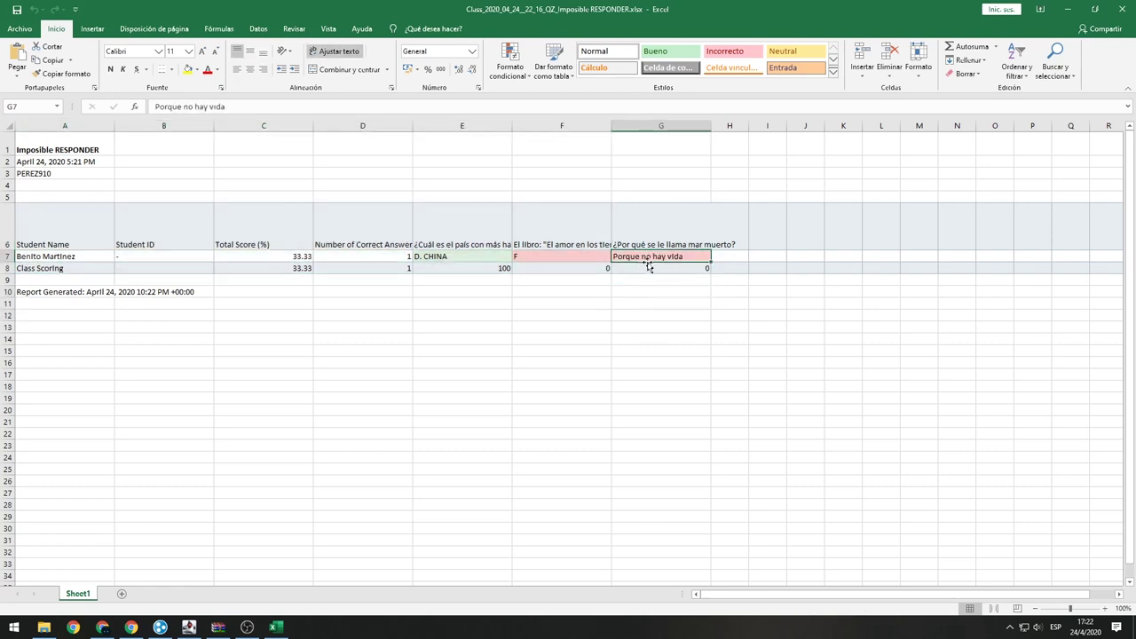
{"action": "left_click", "coordinate": [639, 275]}
{"action": "left_click", "coordinate": [1123, 8]}
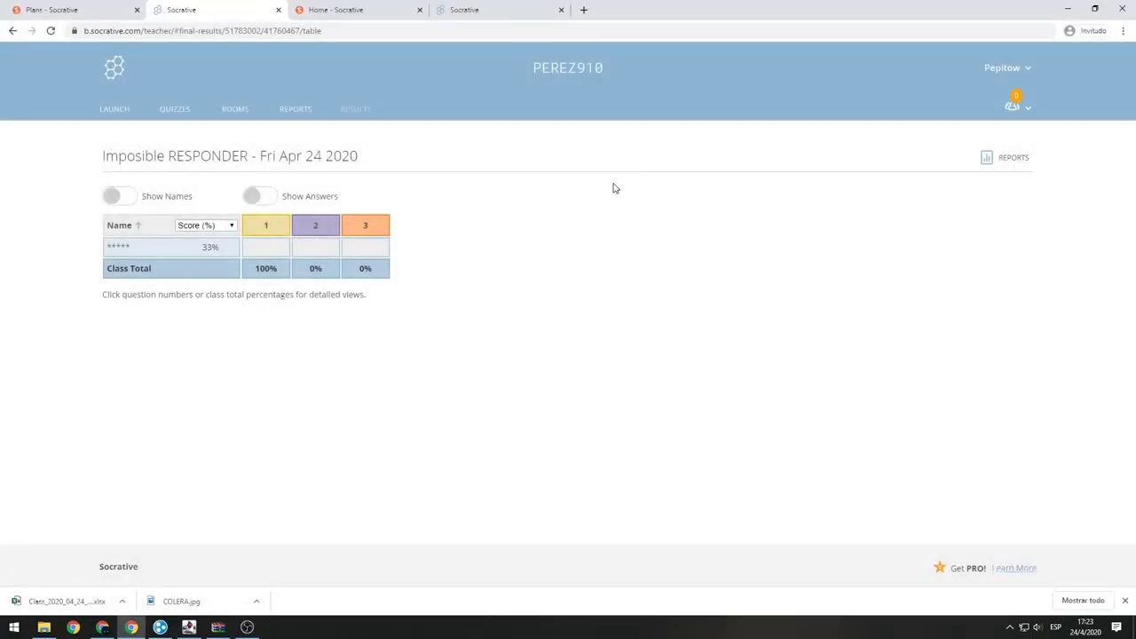